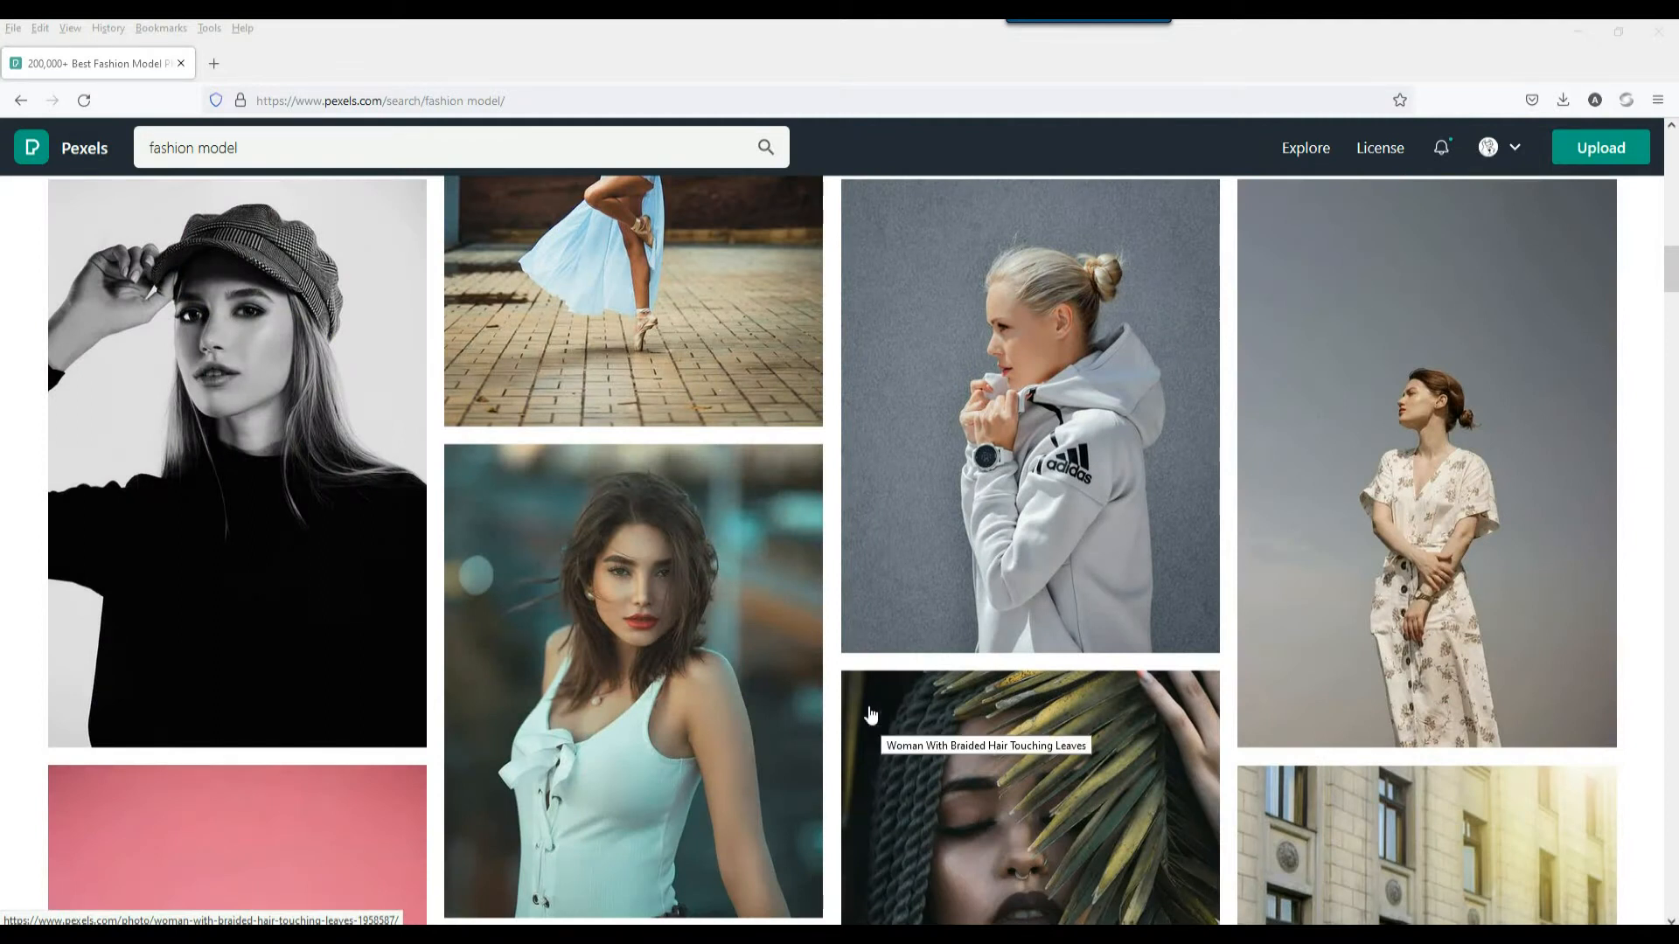
# Look through the fashion model photo results and inspect the portrait of the woman near a plant up close.
pyautogui.scroll(-8, 883, 724)
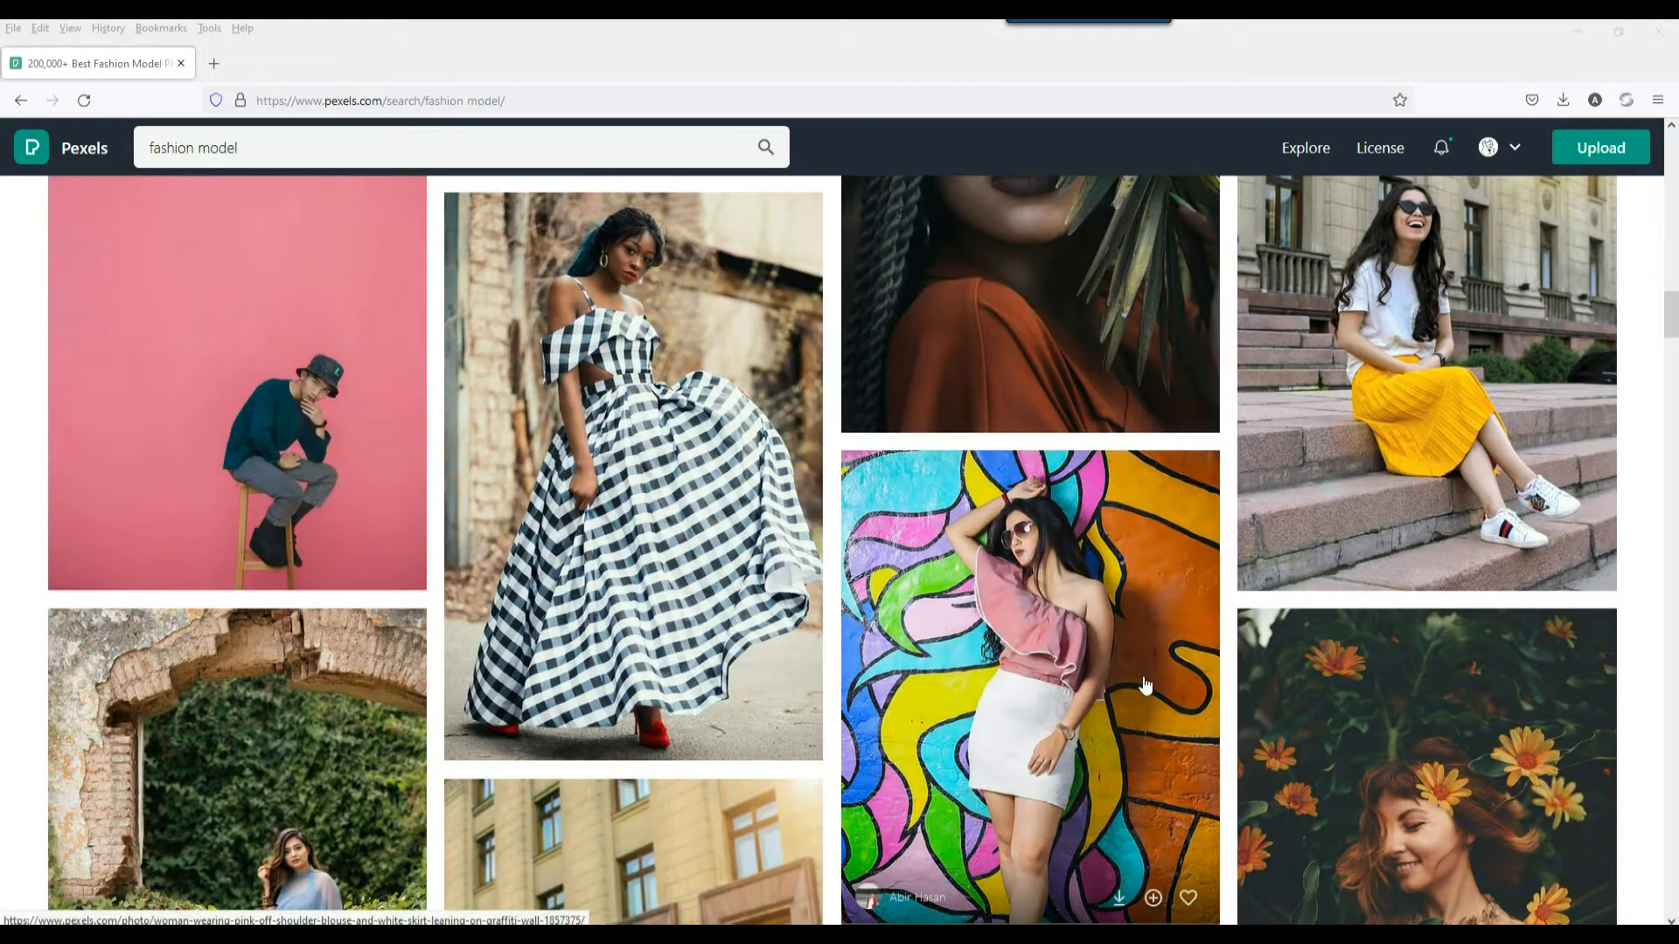
pyautogui.scroll(-8, 1087, 654)
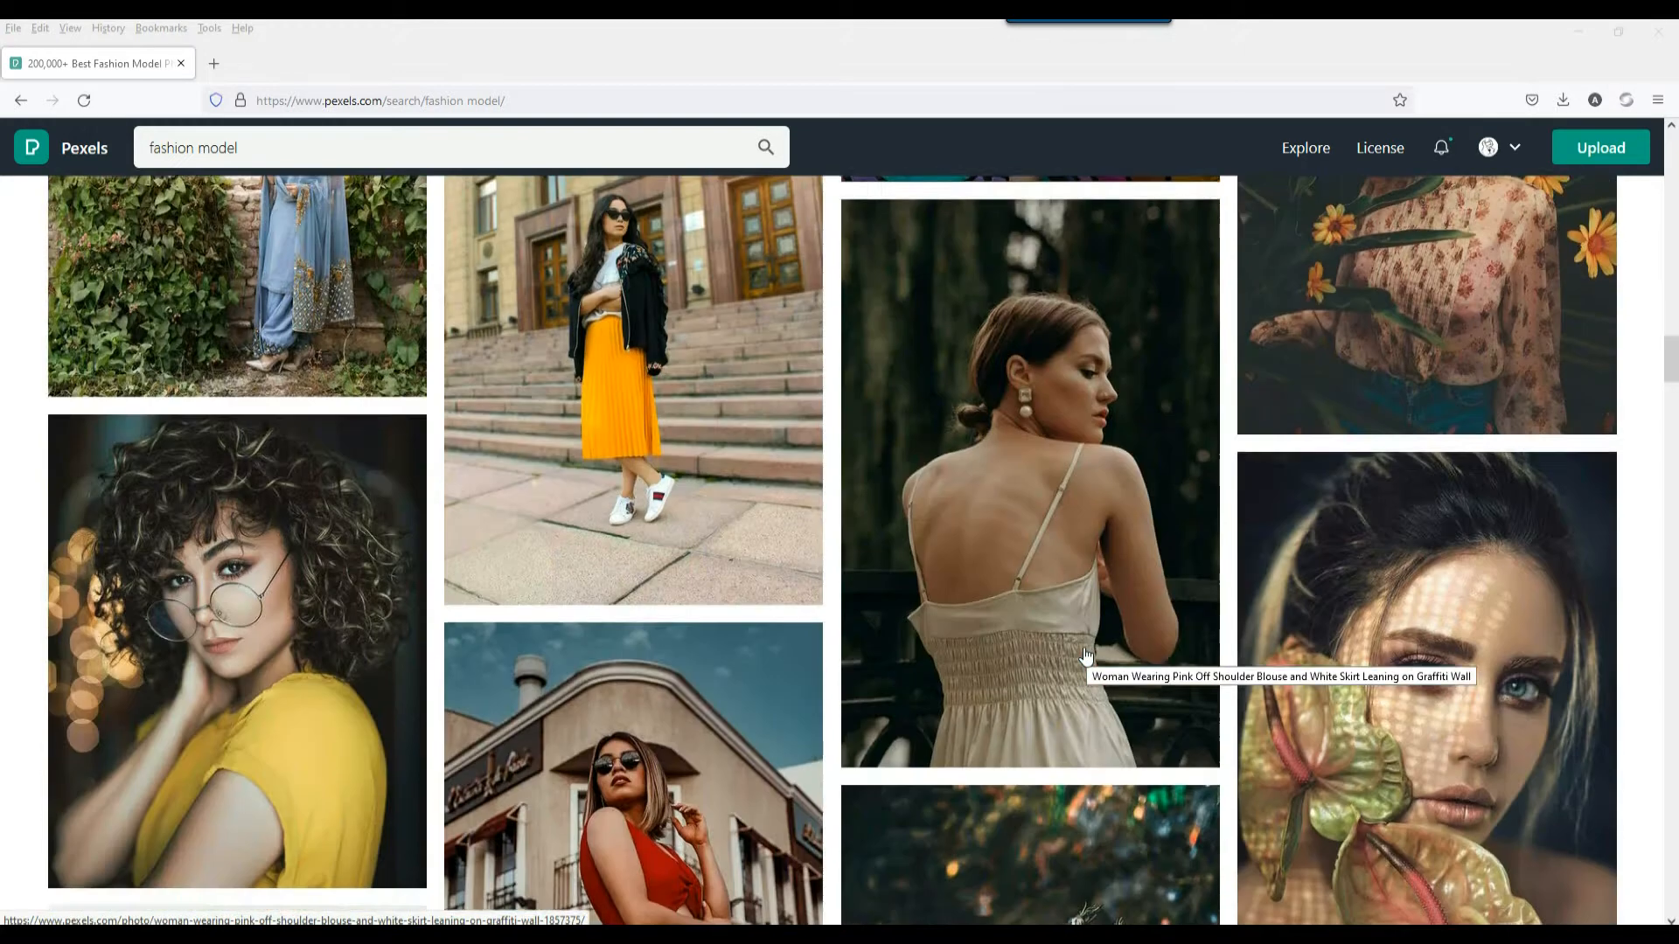
pyautogui.scroll(-8, 1084, 653)
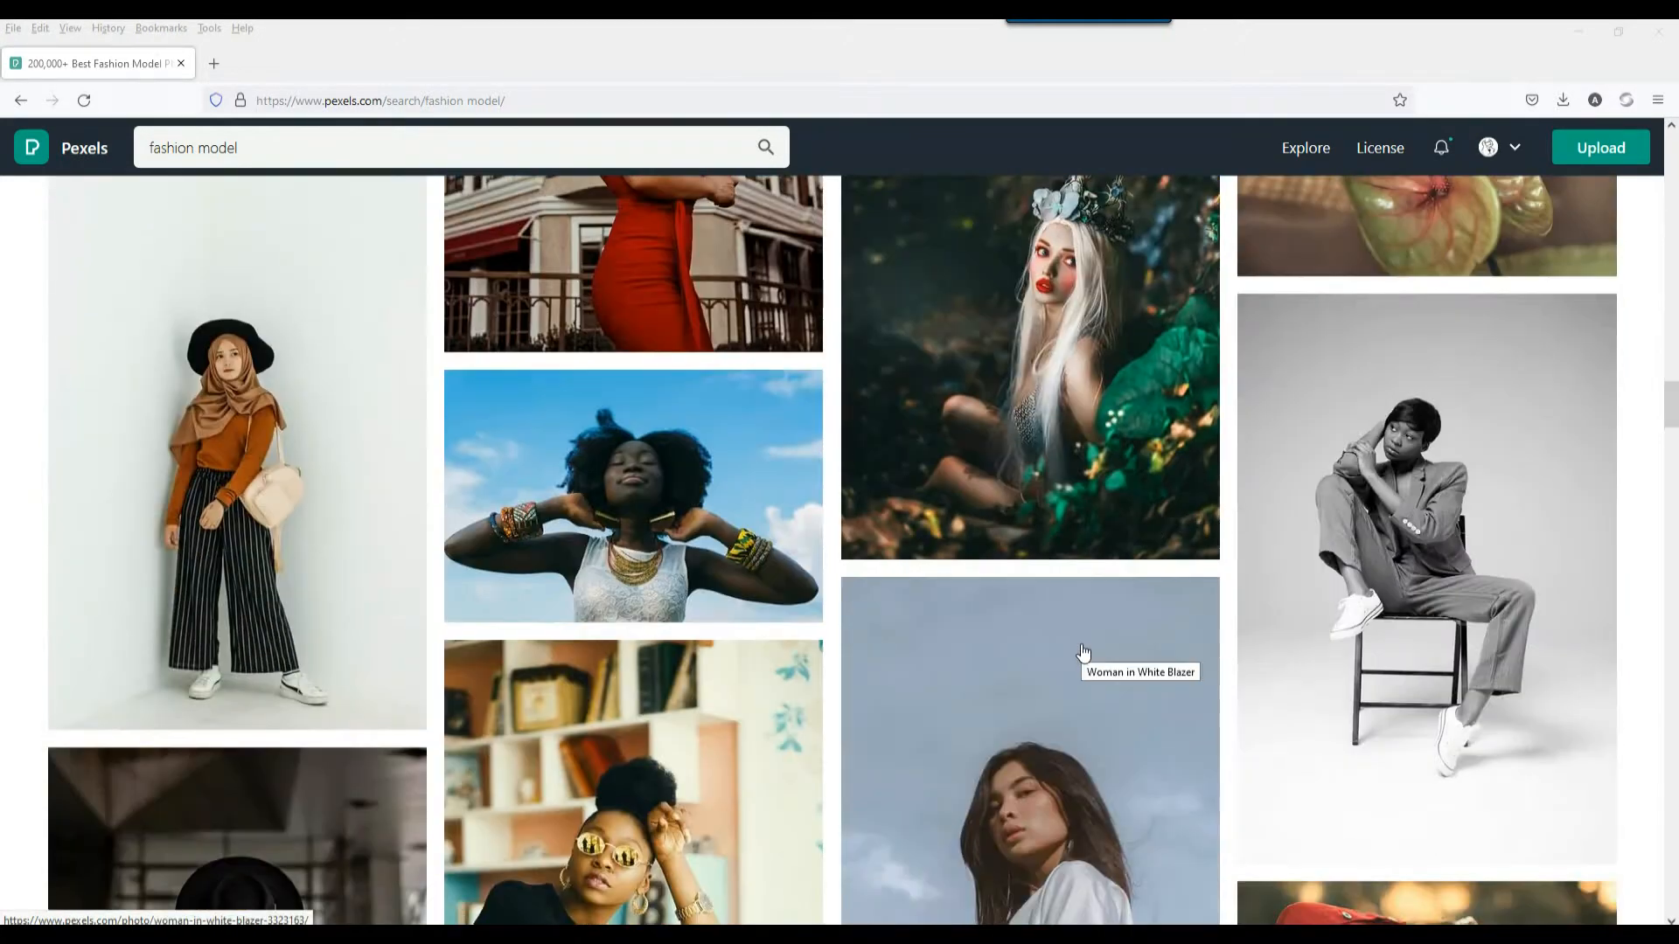
pyautogui.scroll(4, 1084, 652)
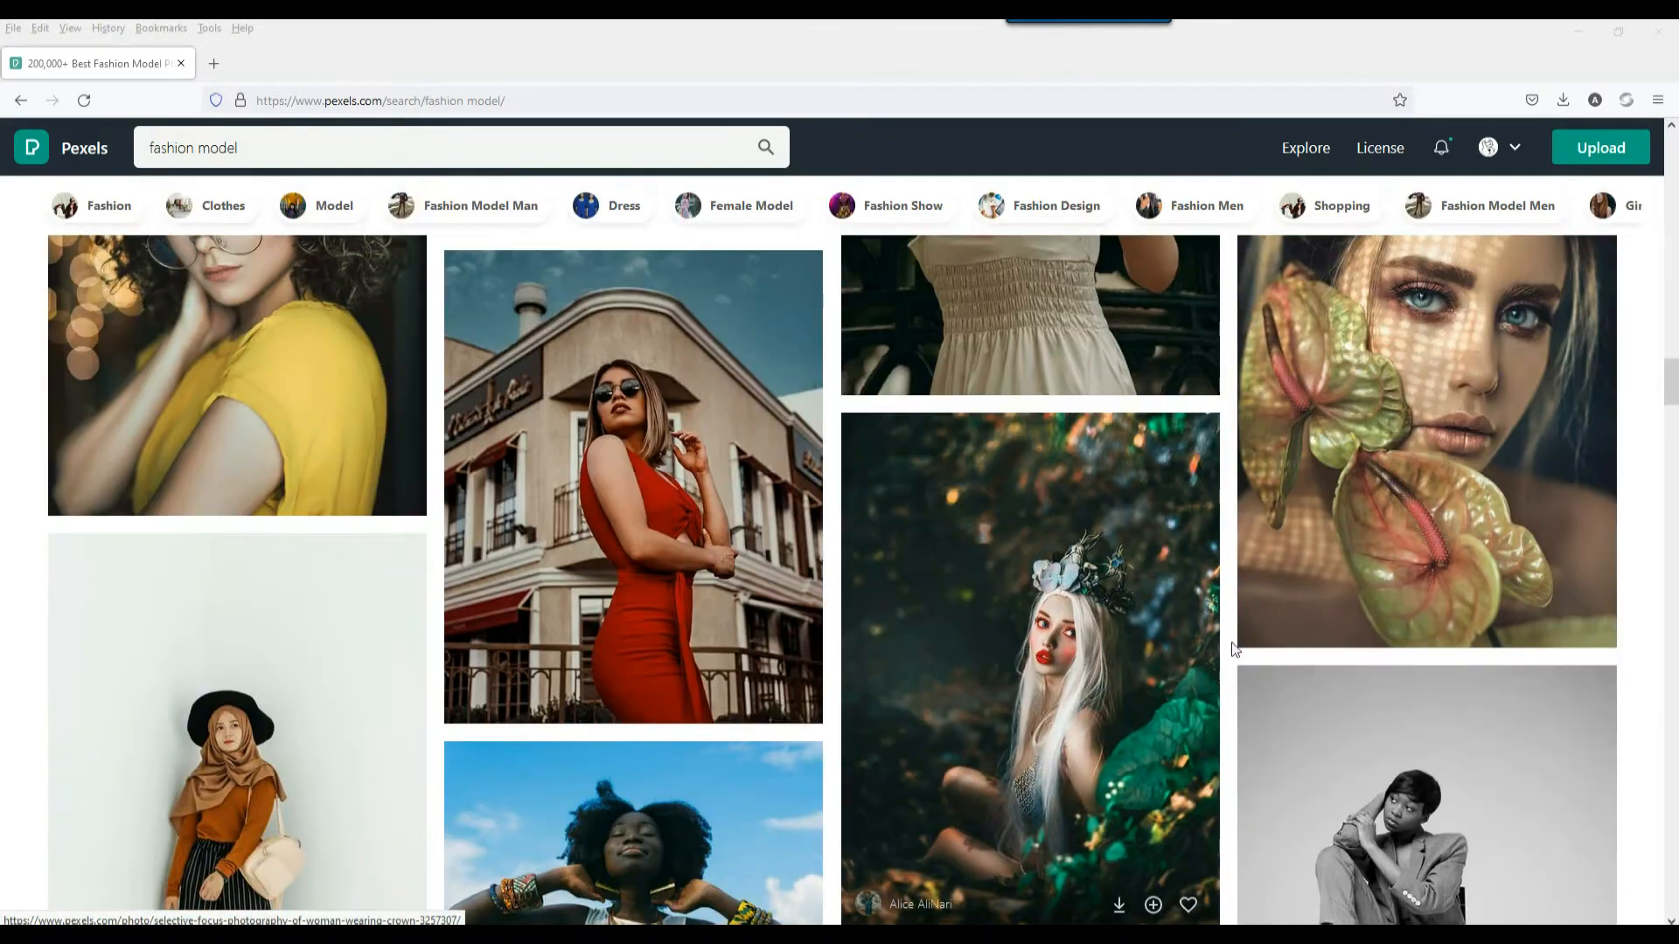
pyautogui.scroll(4, 1250, 648)
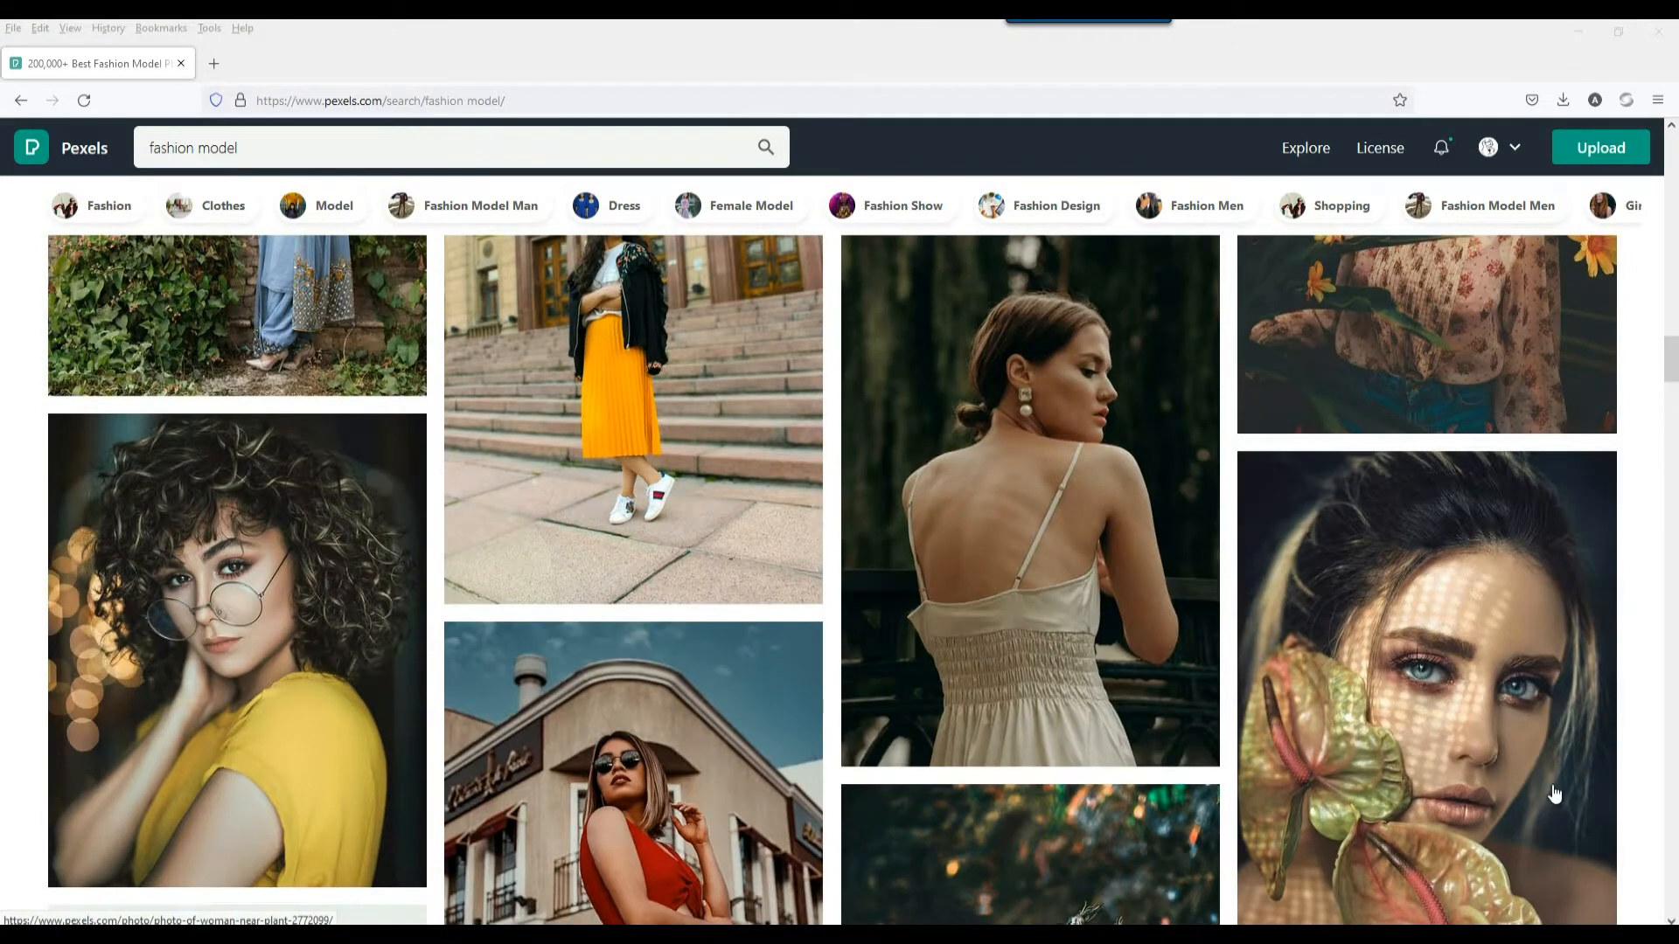
pyautogui.click(1484, 675)
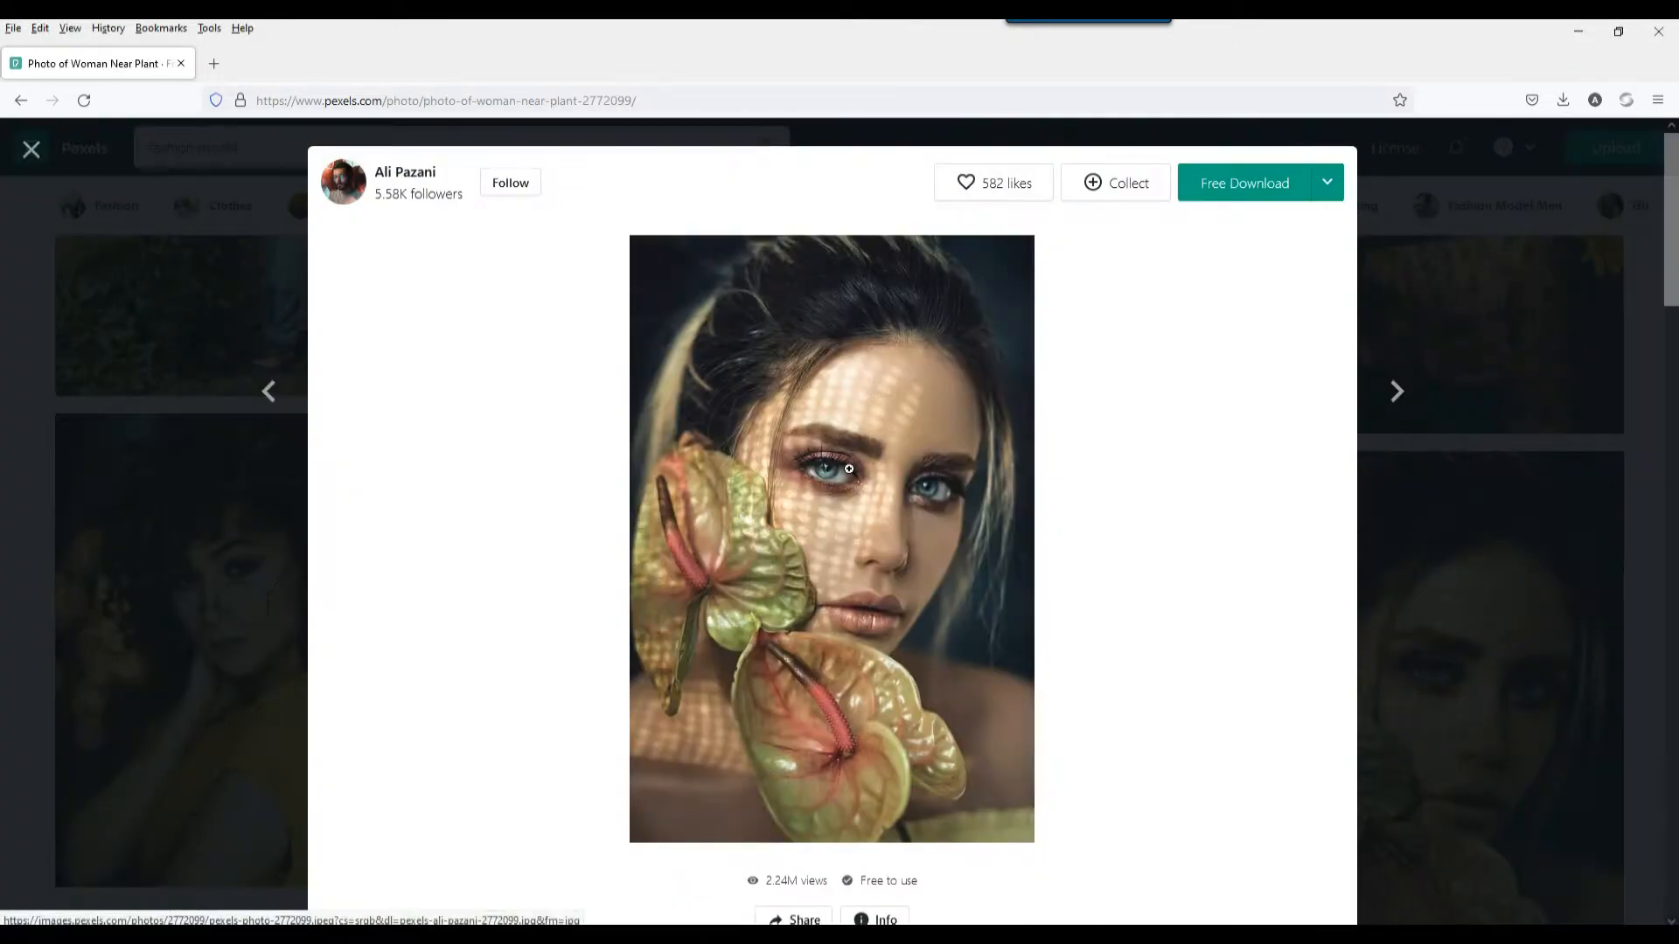
pyautogui.click(829, 449)
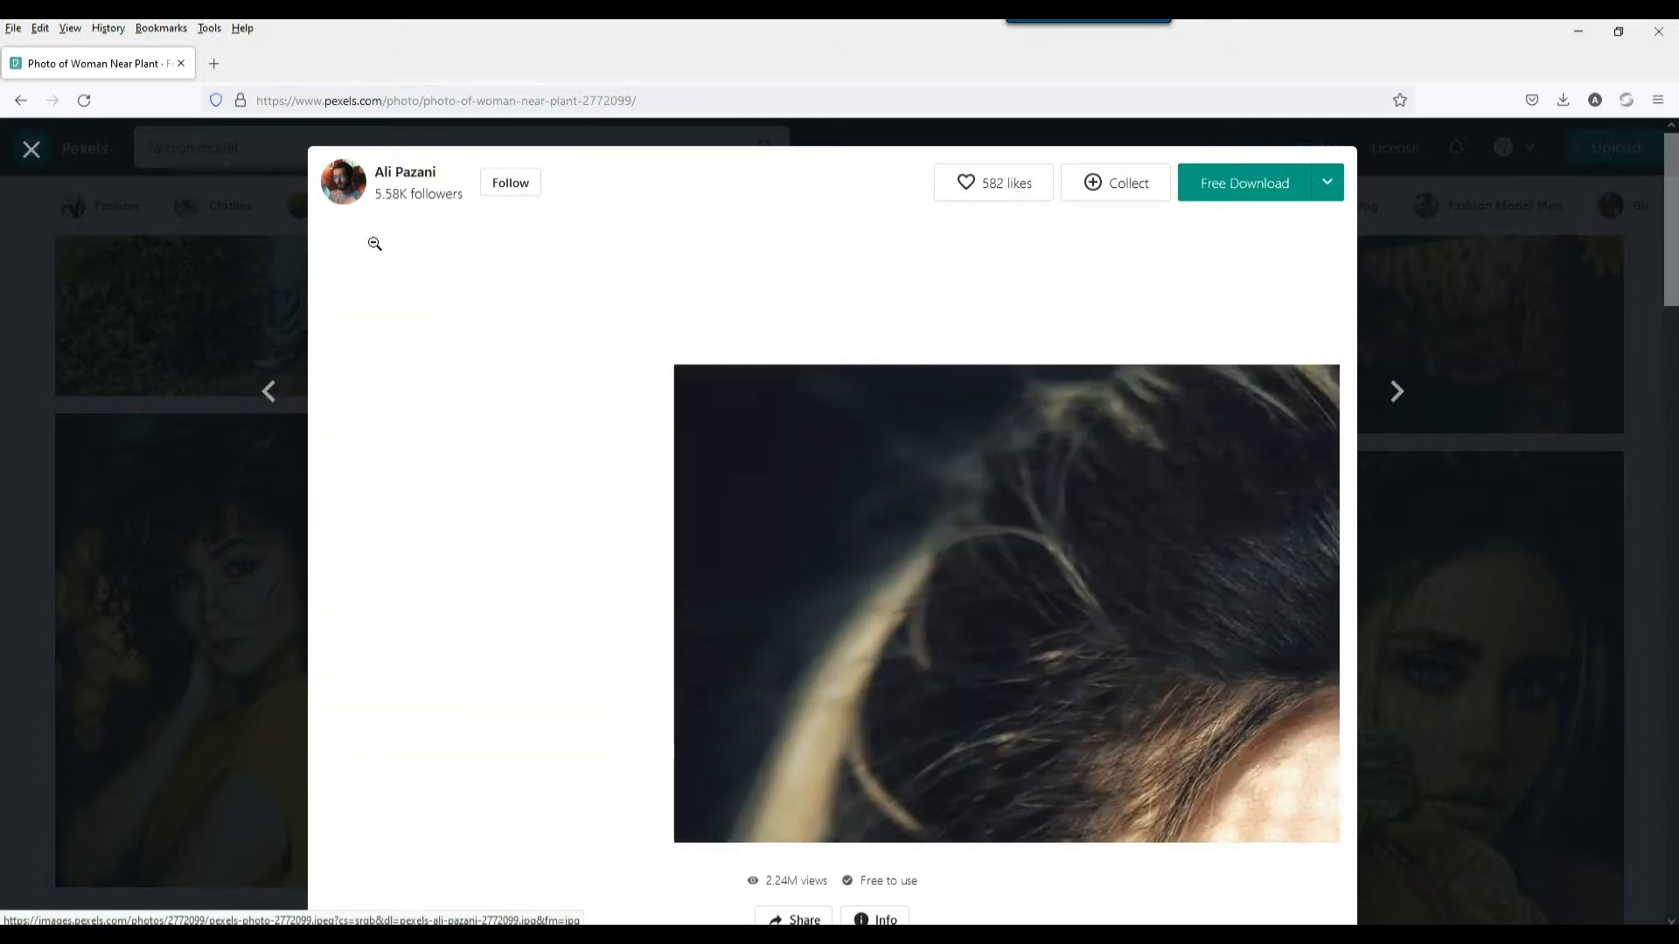
pyautogui.click(31, 150)
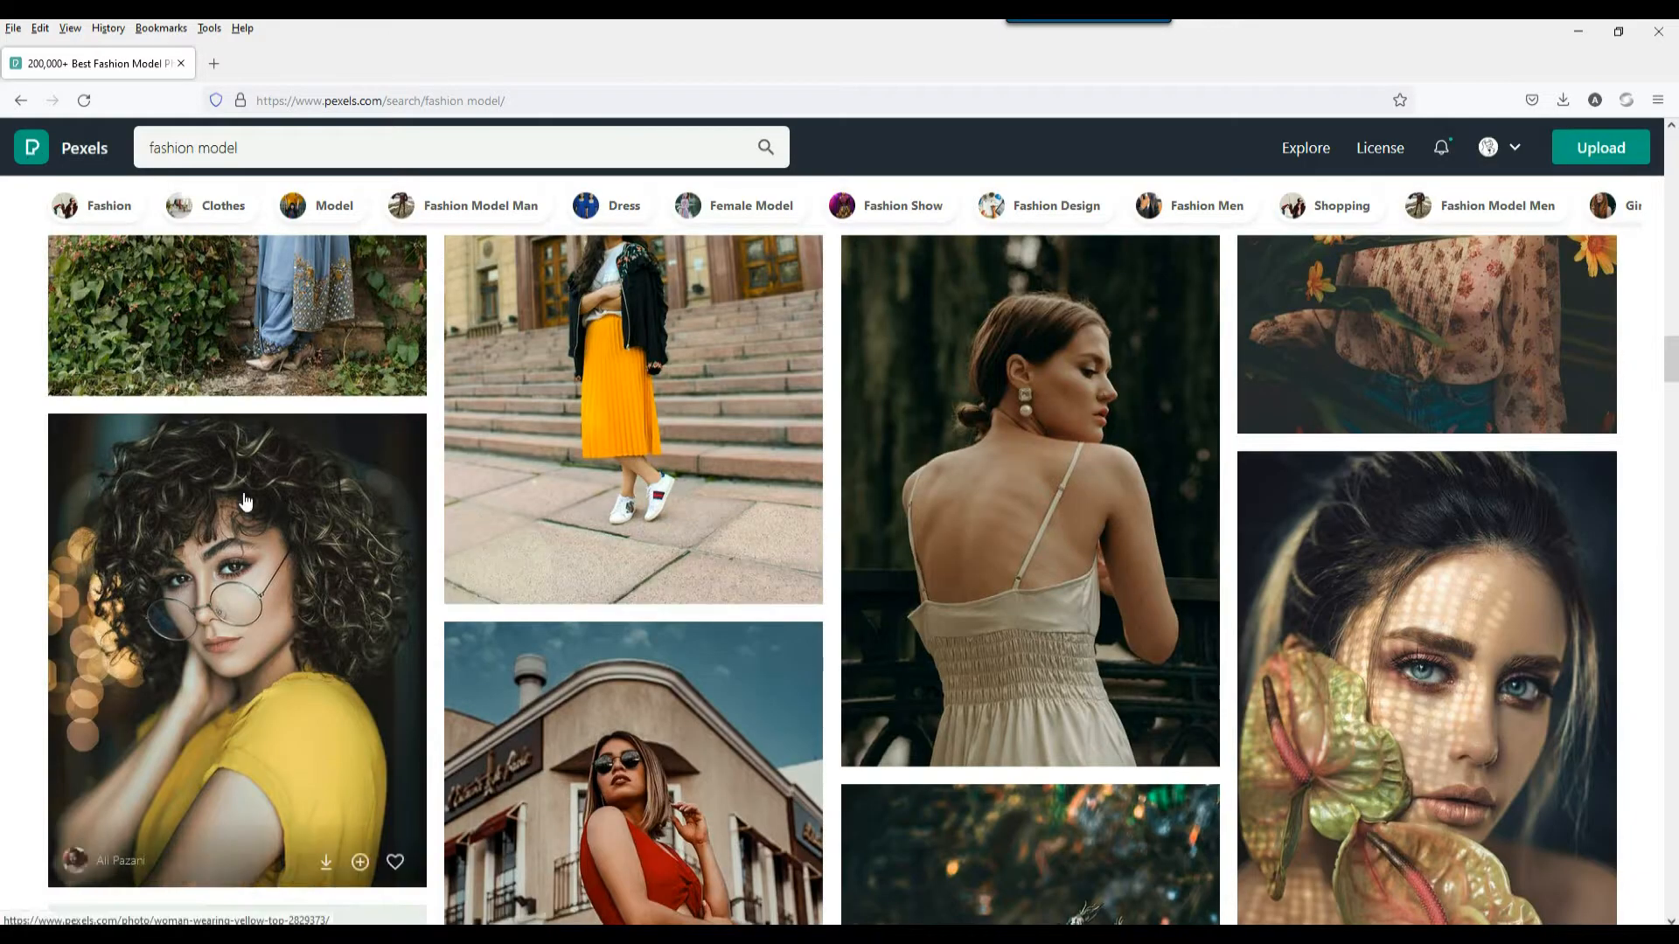
# Find the photo of the man wearing a multicolored costume further down the results and open its detail view.
pyautogui.scroll(-8, 244, 498)
pyautogui.scroll(-15, 244, 499)
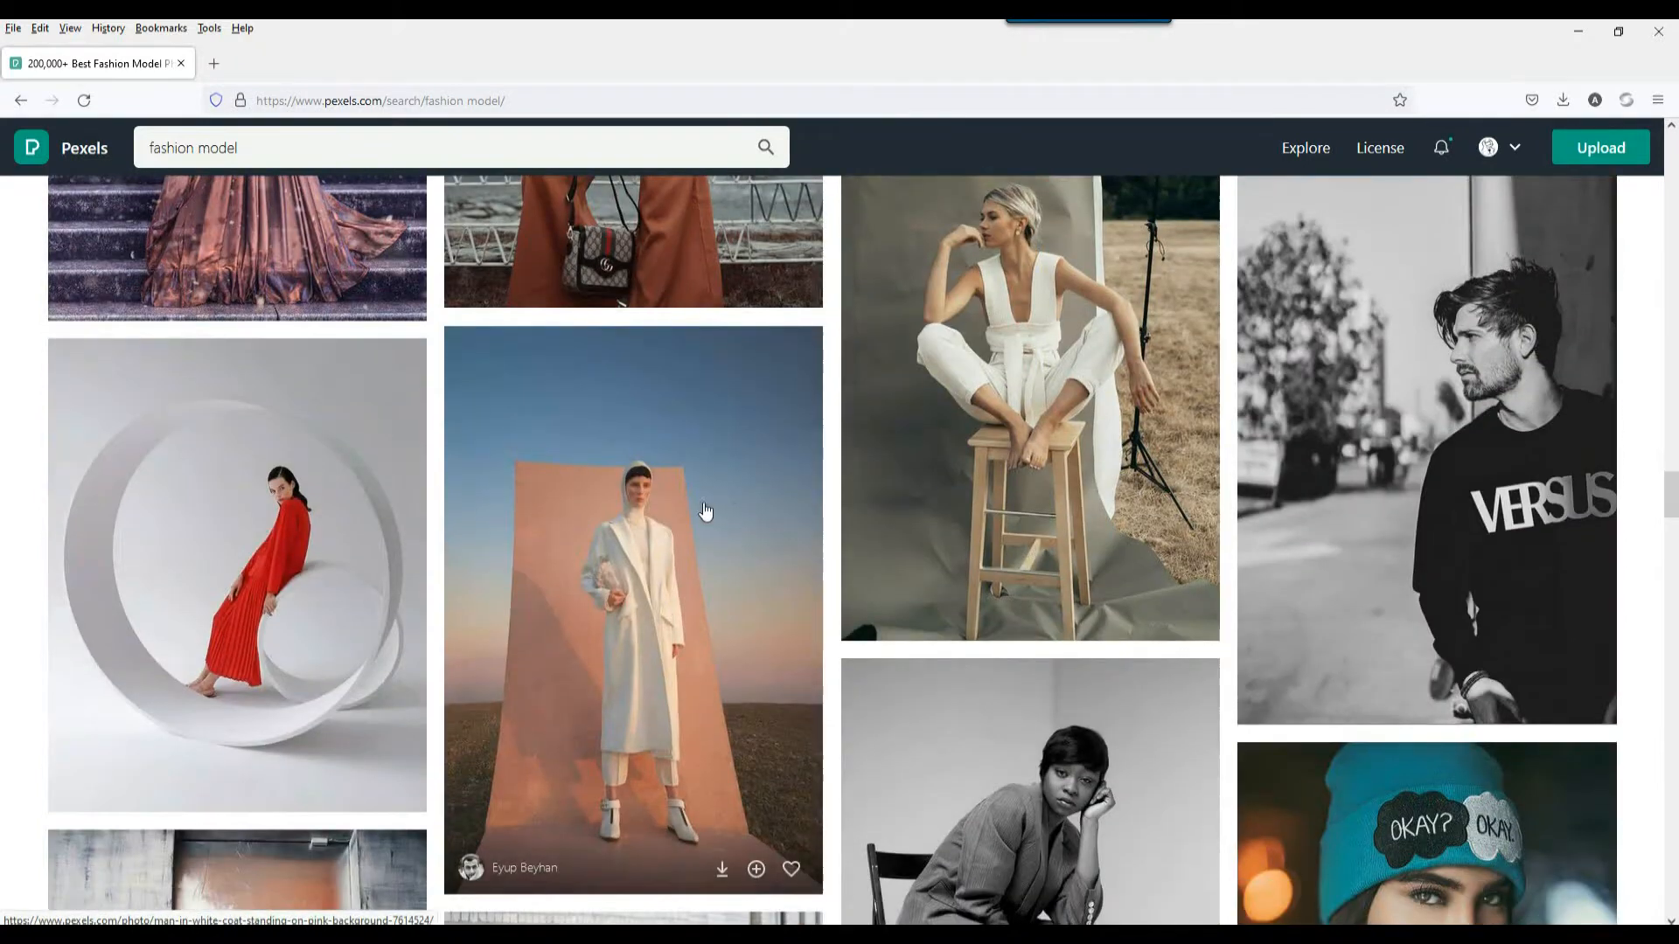
pyautogui.scroll(-12, 874, 462)
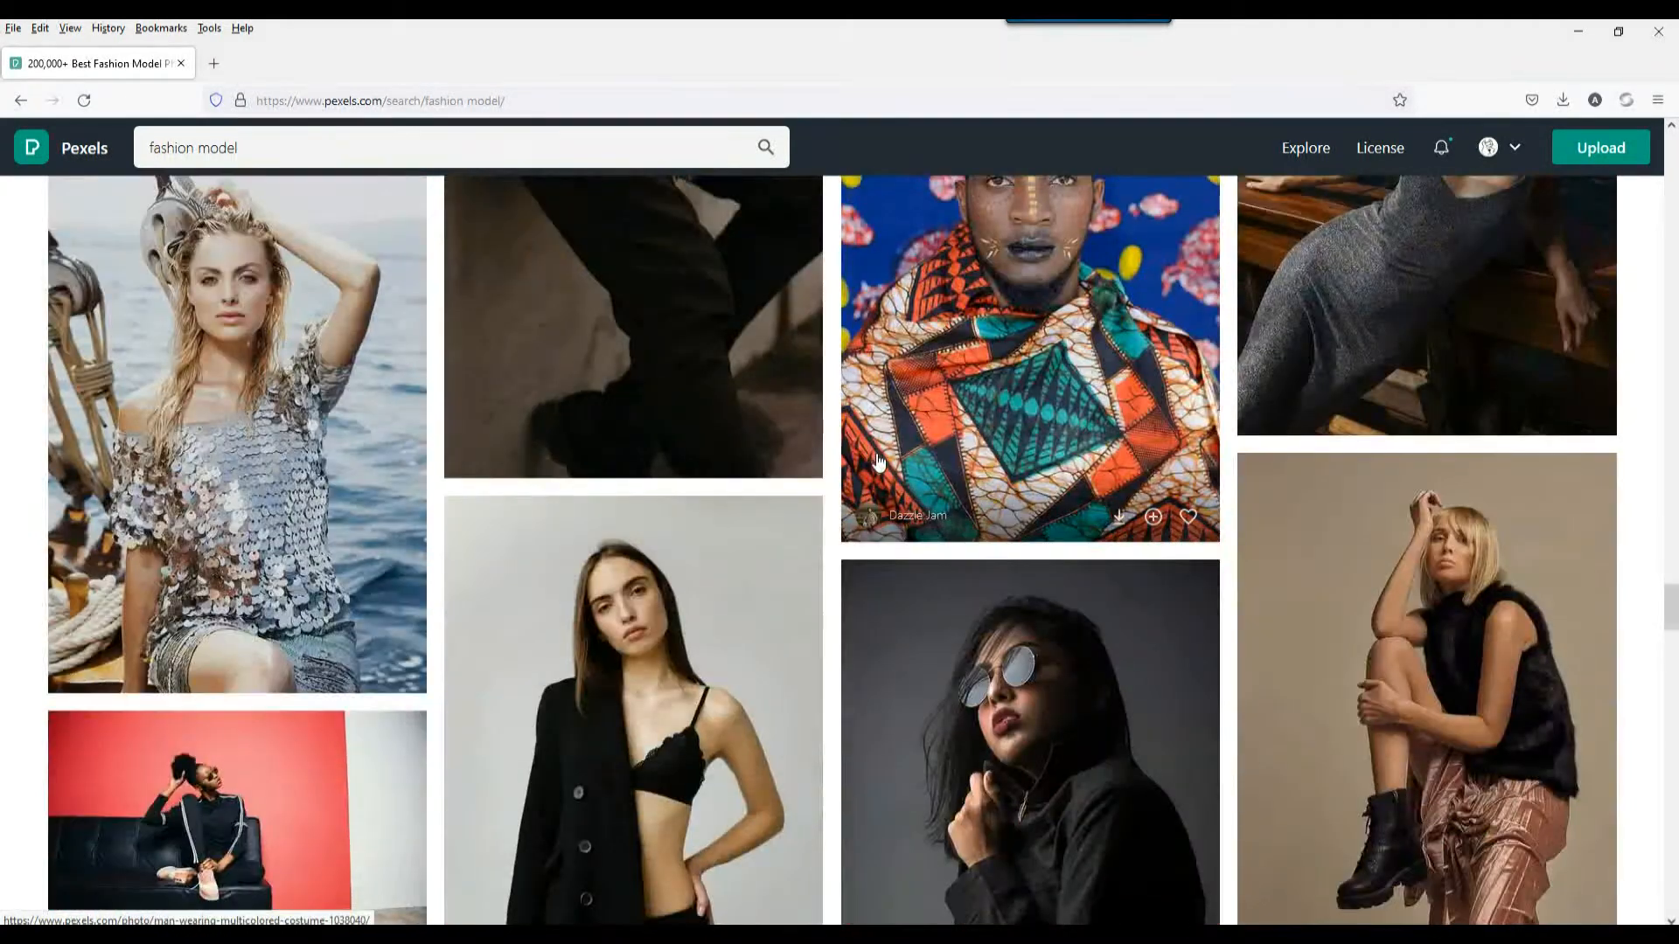
pyautogui.scroll(4, 879, 462)
pyautogui.click(879, 462)
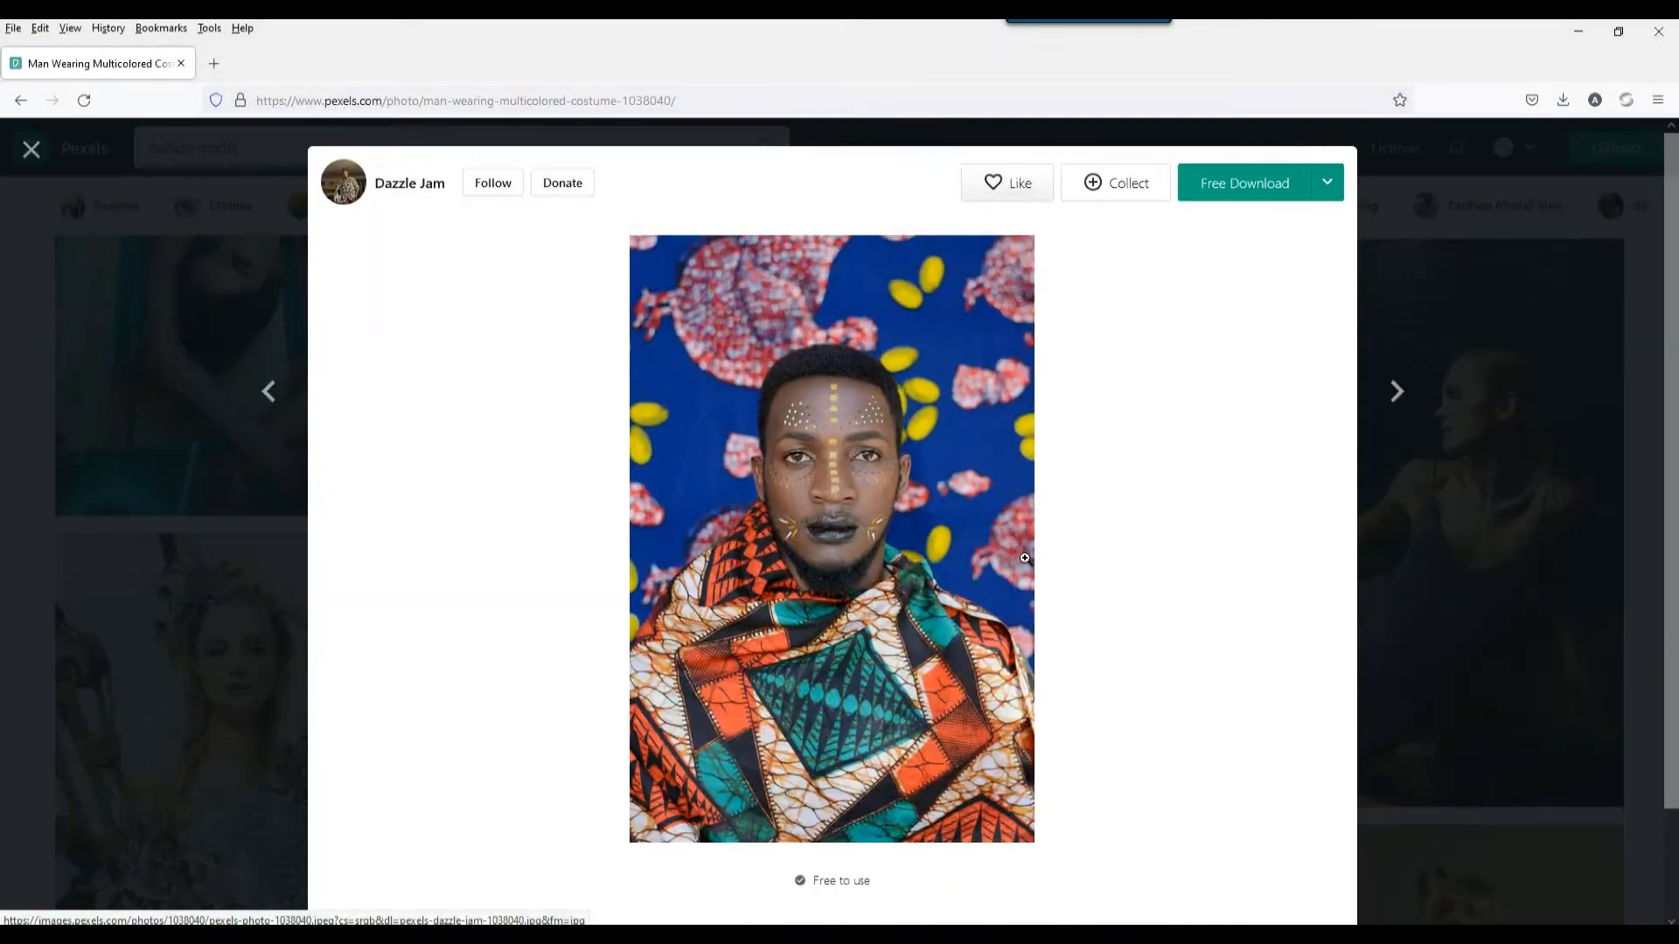
# Examine the face paint, skin and background of the man's portrait at full magnification and as a whole.
pyautogui.click(823, 495)
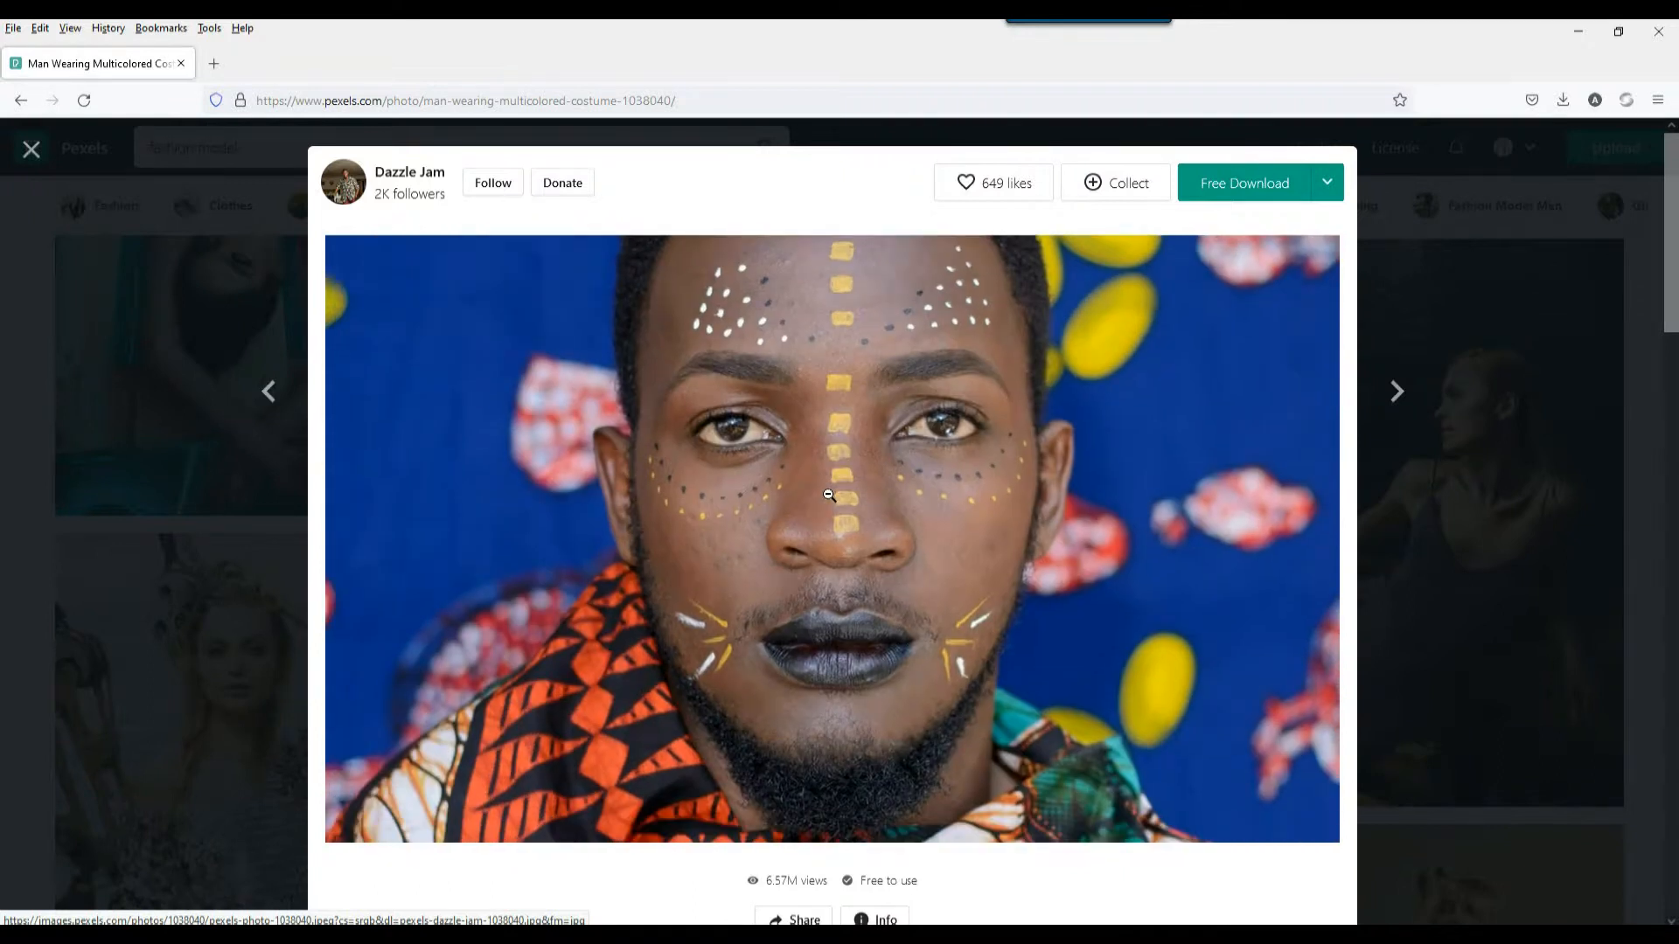
pyautogui.click(989, 486)
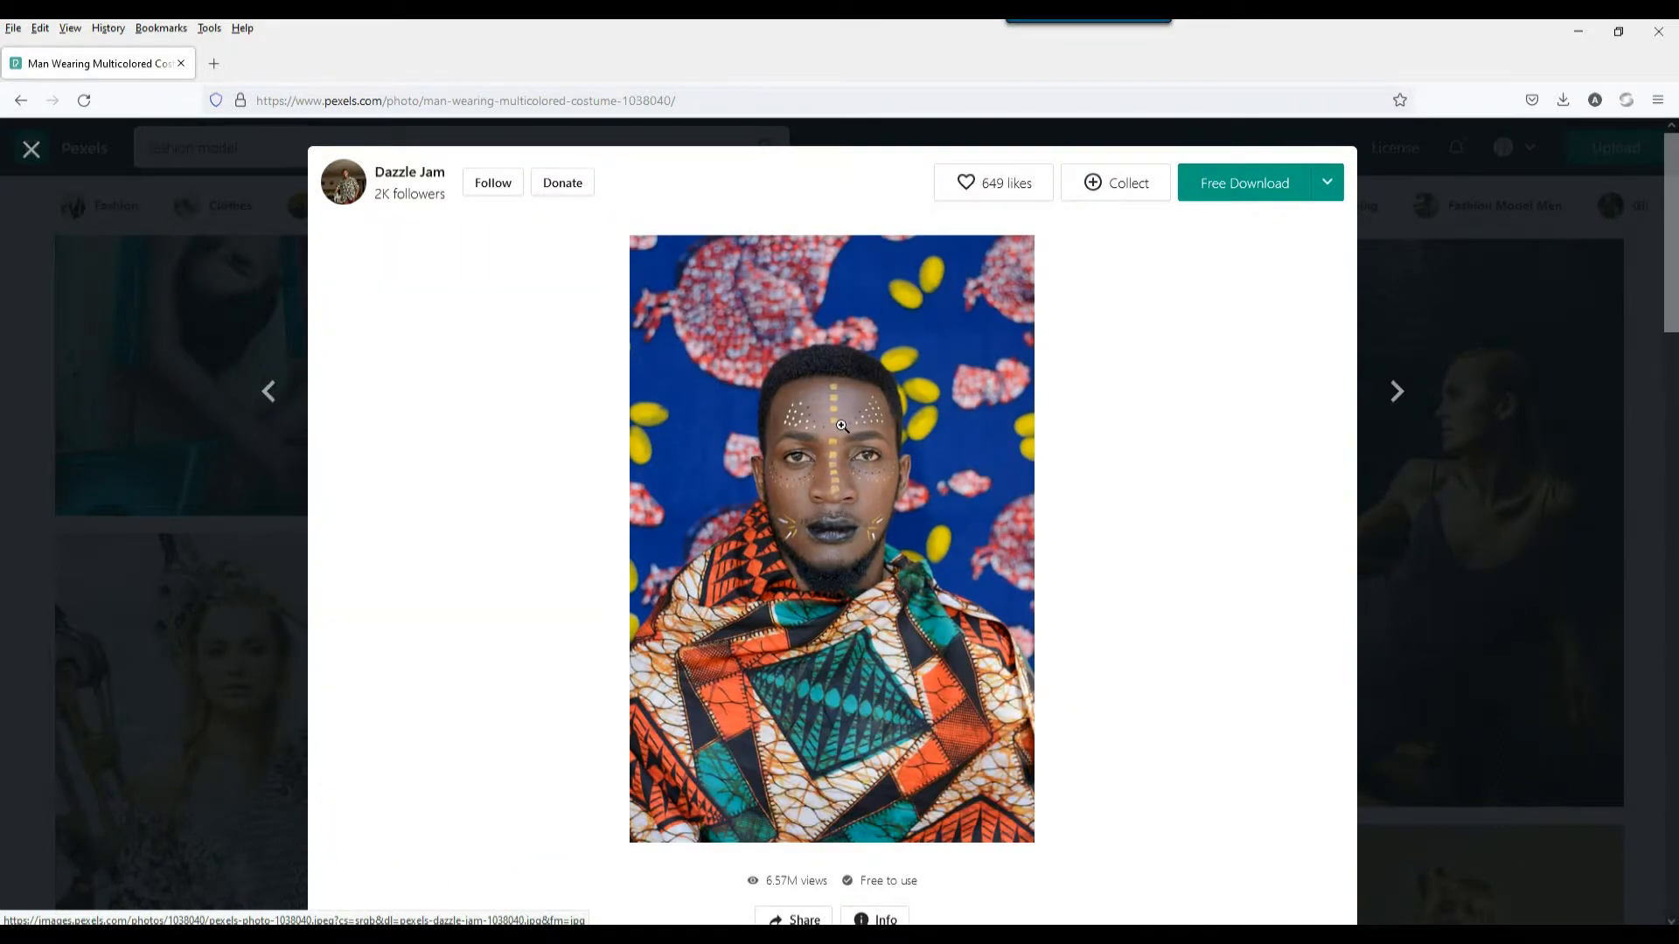
pyautogui.click(829, 467)
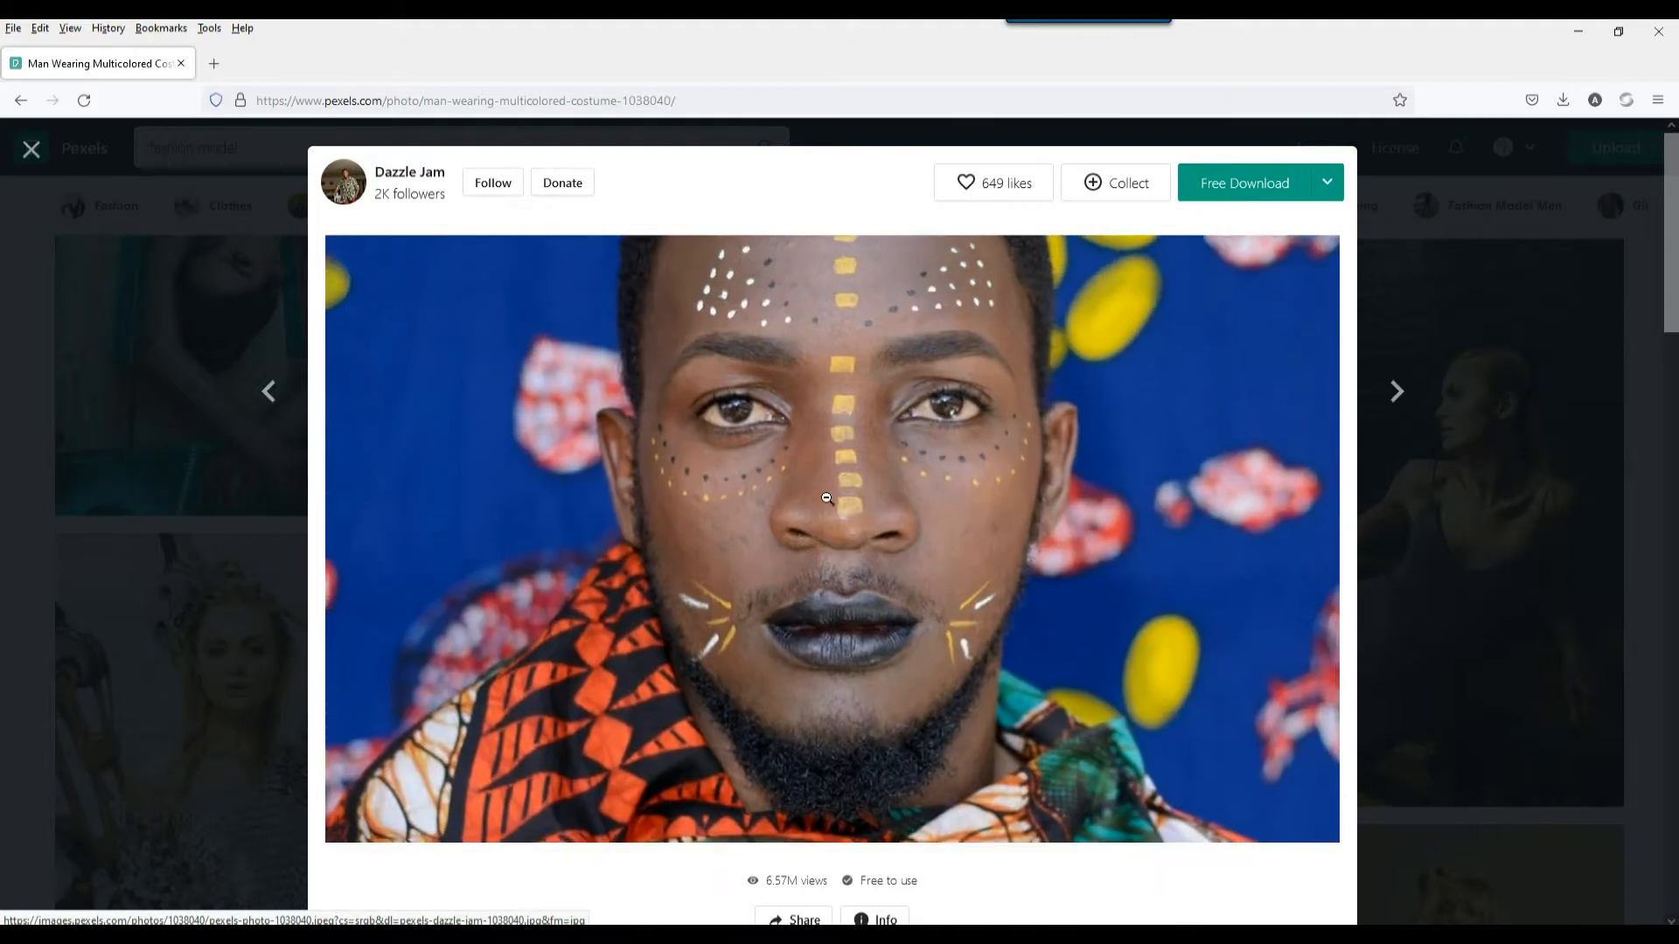
pyautogui.click(828, 498)
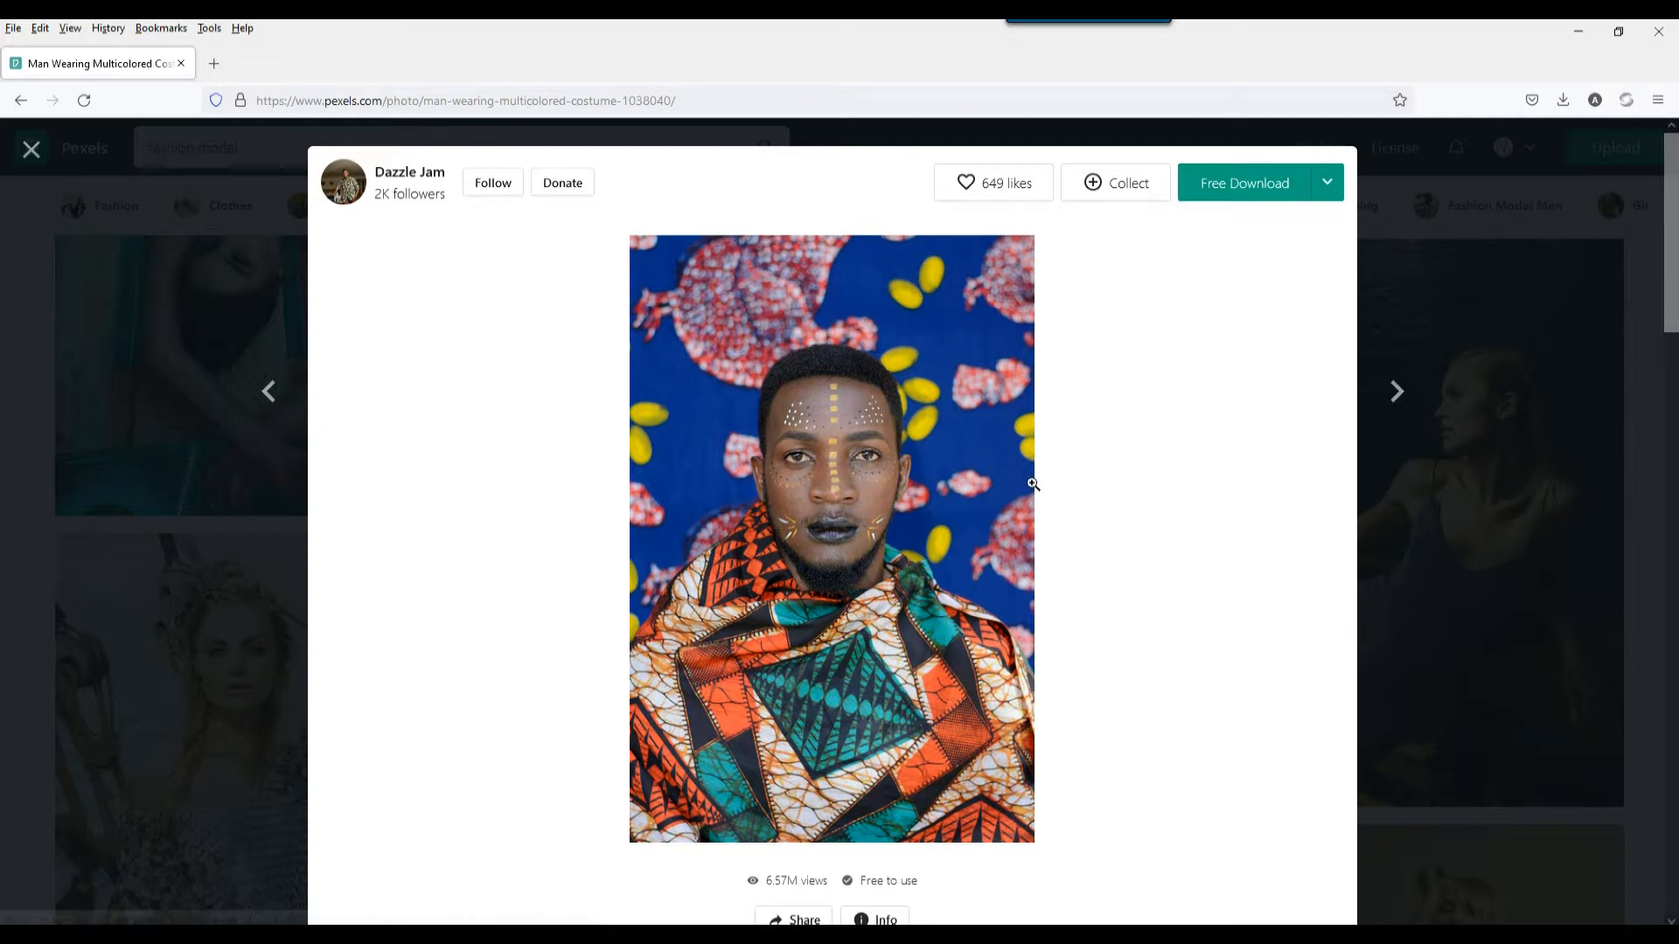
pyautogui.click(827, 501)
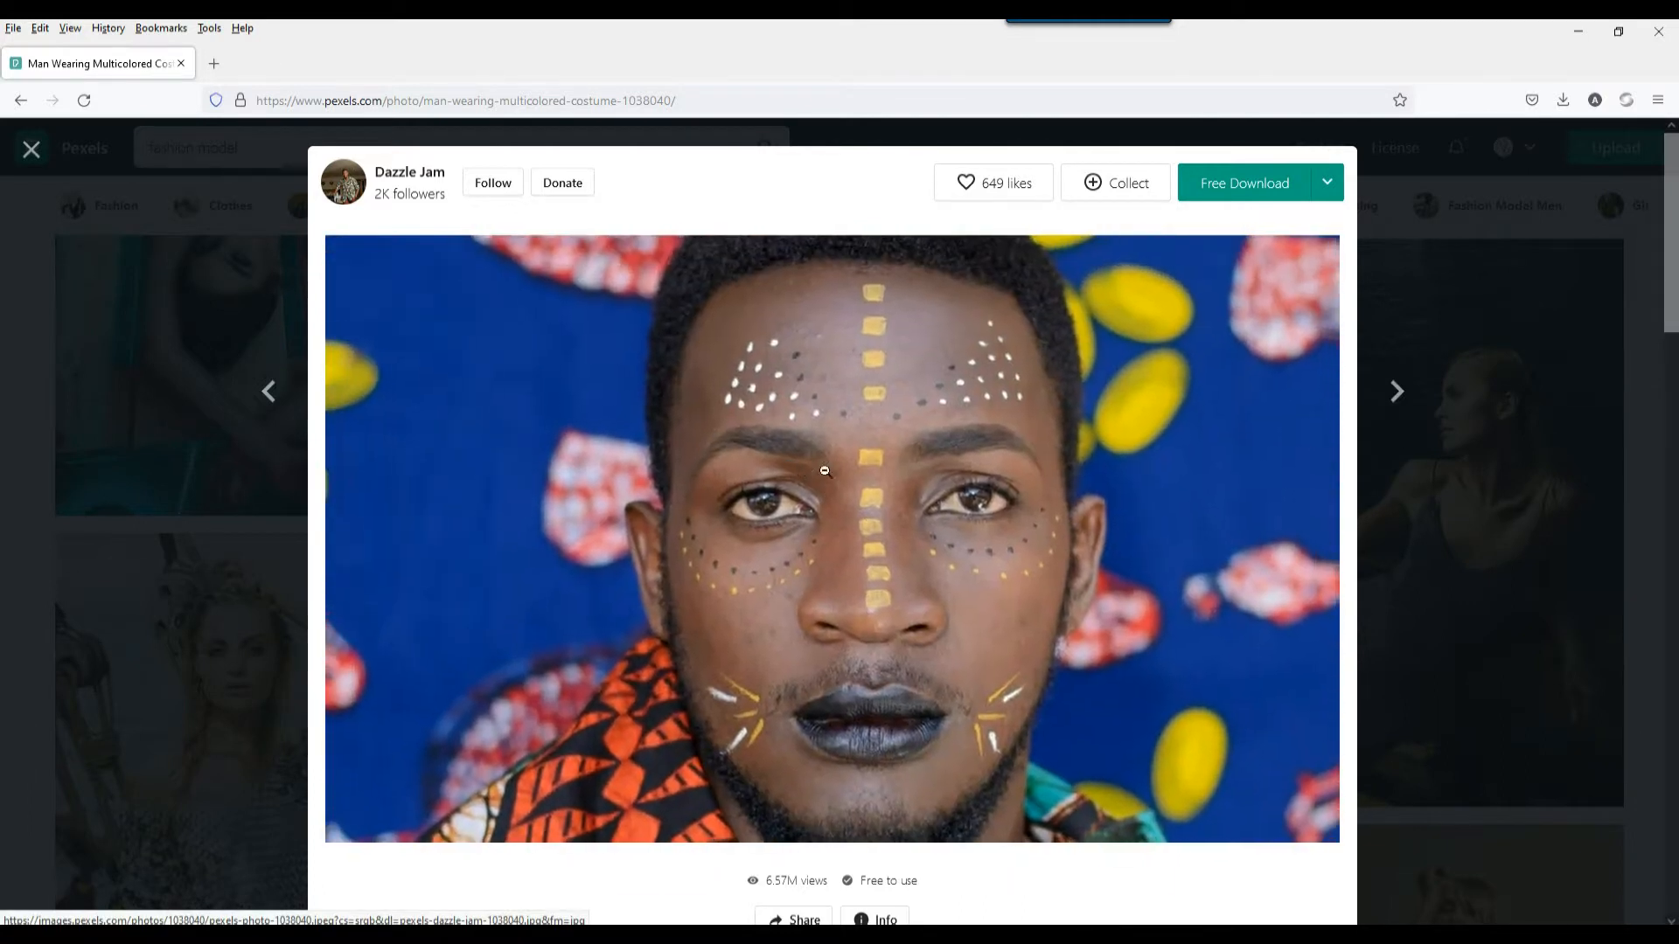
pyautogui.click(917, 618)
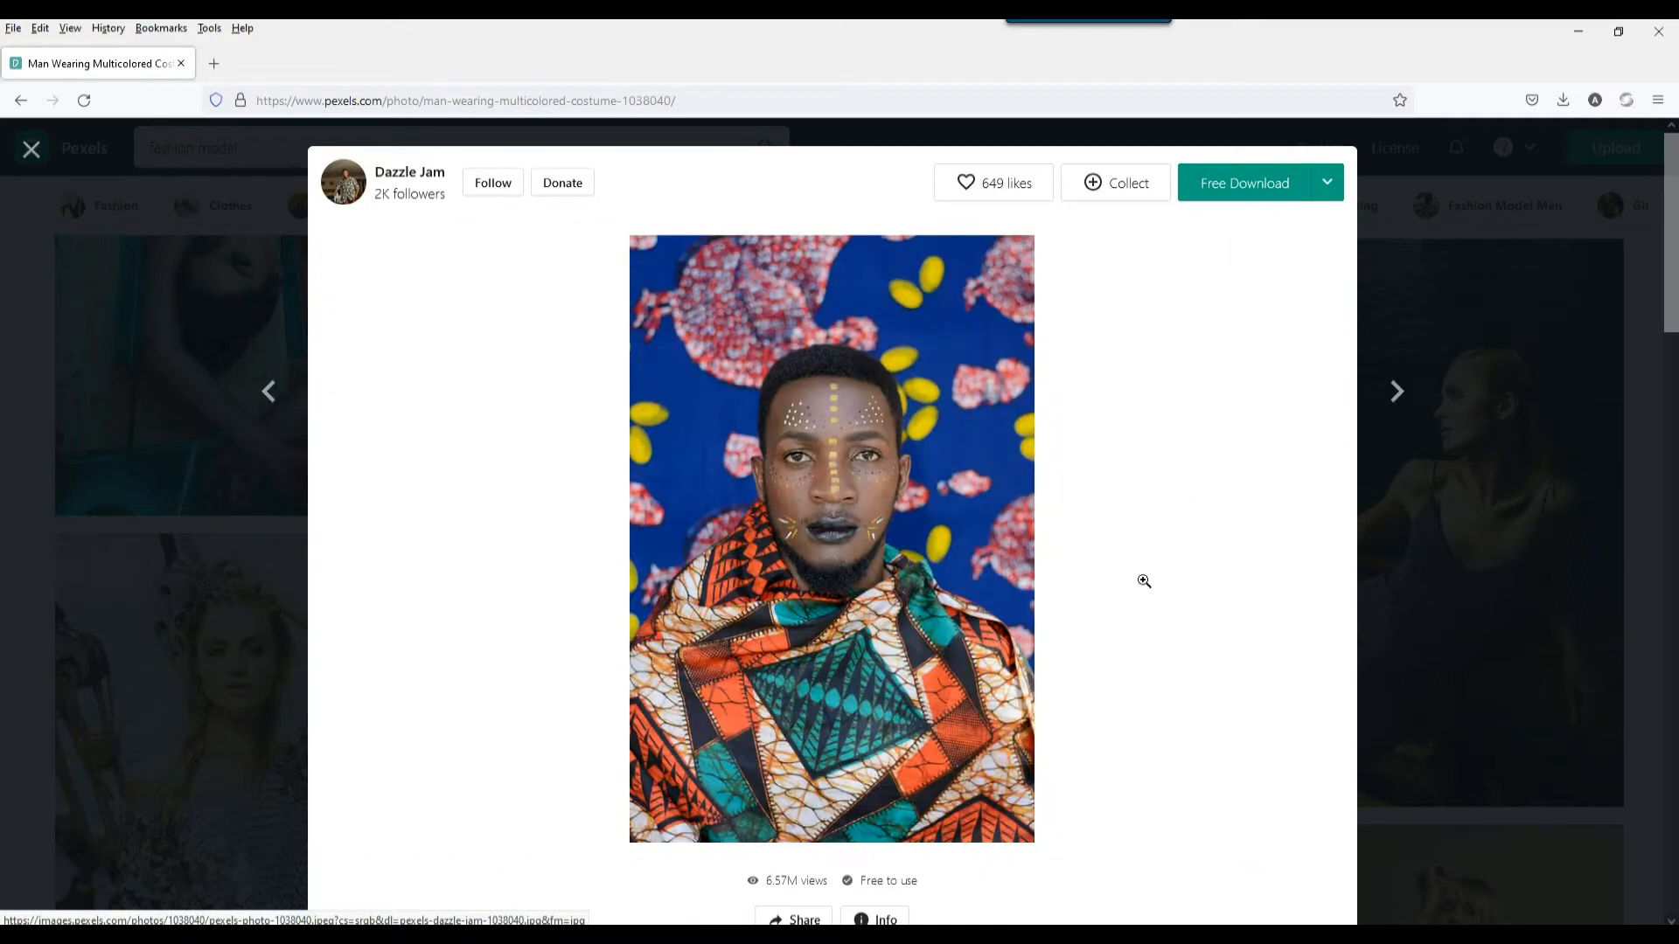
pyautogui.click(823, 432)
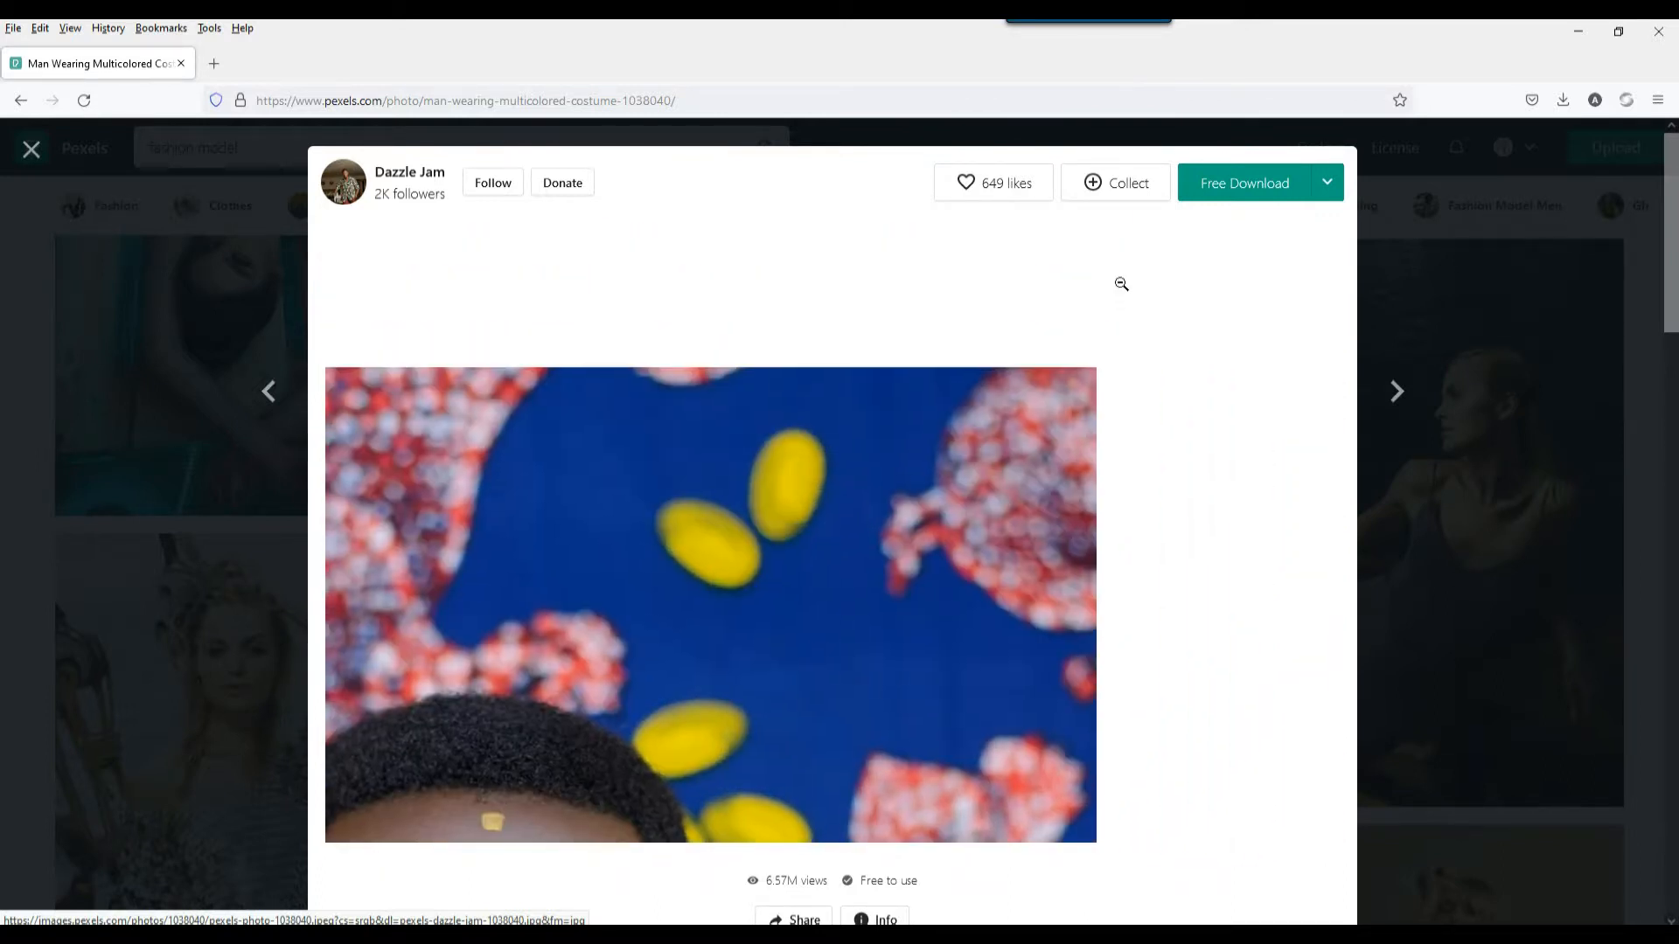
# Download the man's portrait with the Save File option and dismiss the thank-you message.
pyautogui.click(1251, 198)
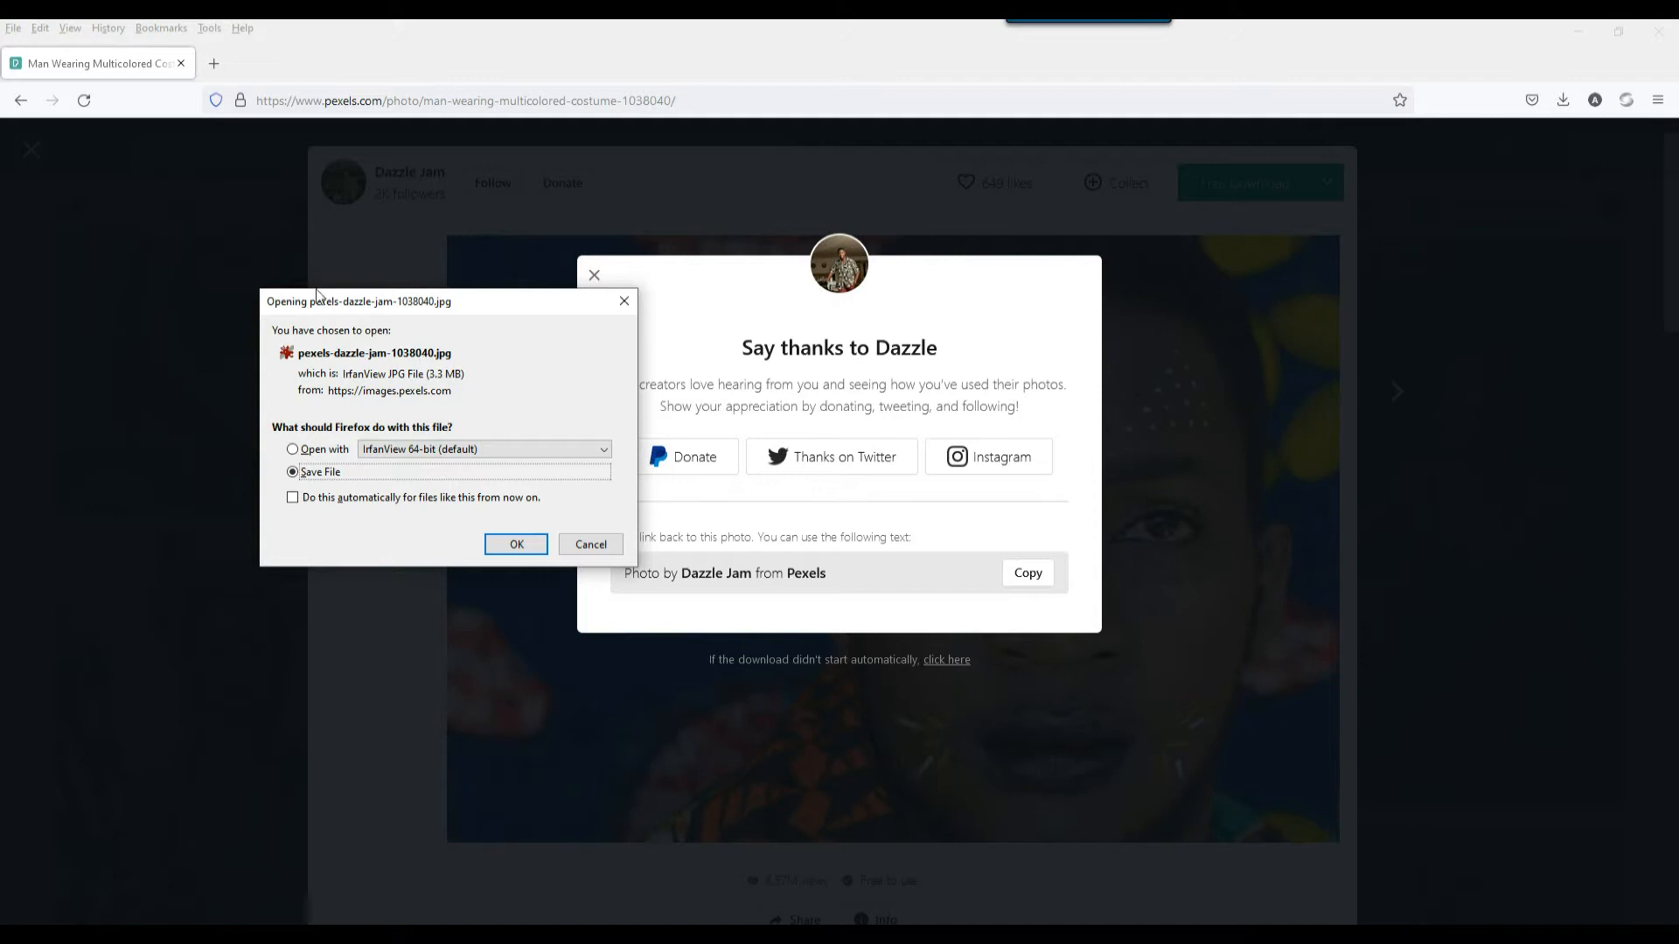
pyautogui.click(521, 543)
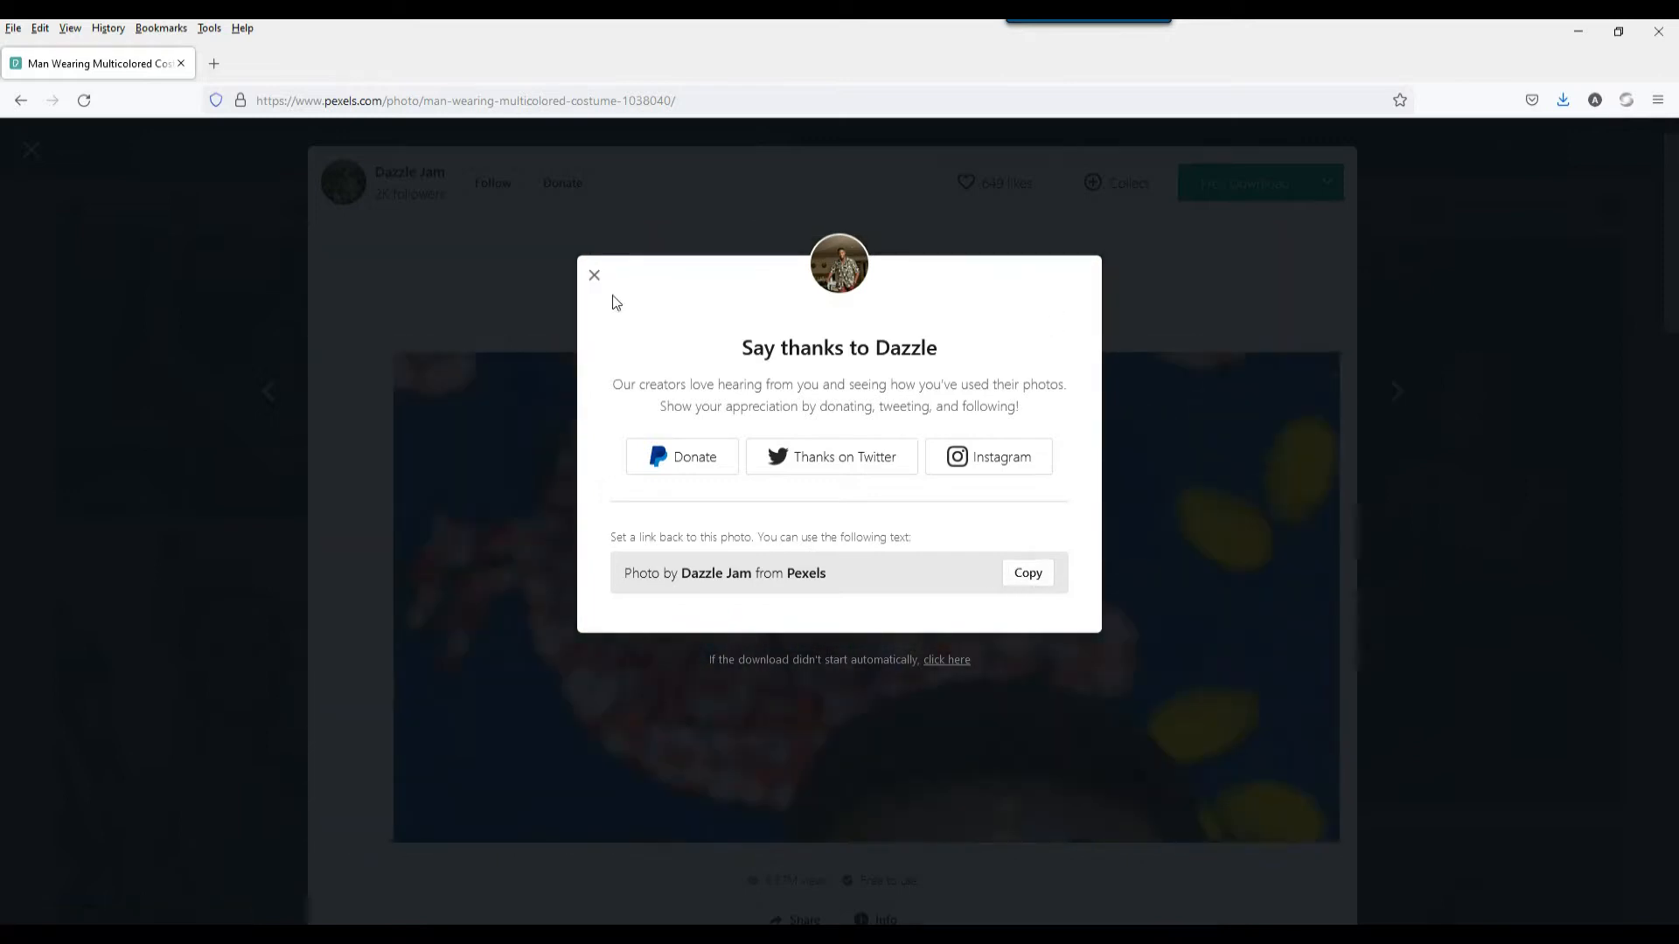
pyautogui.click(594, 275)
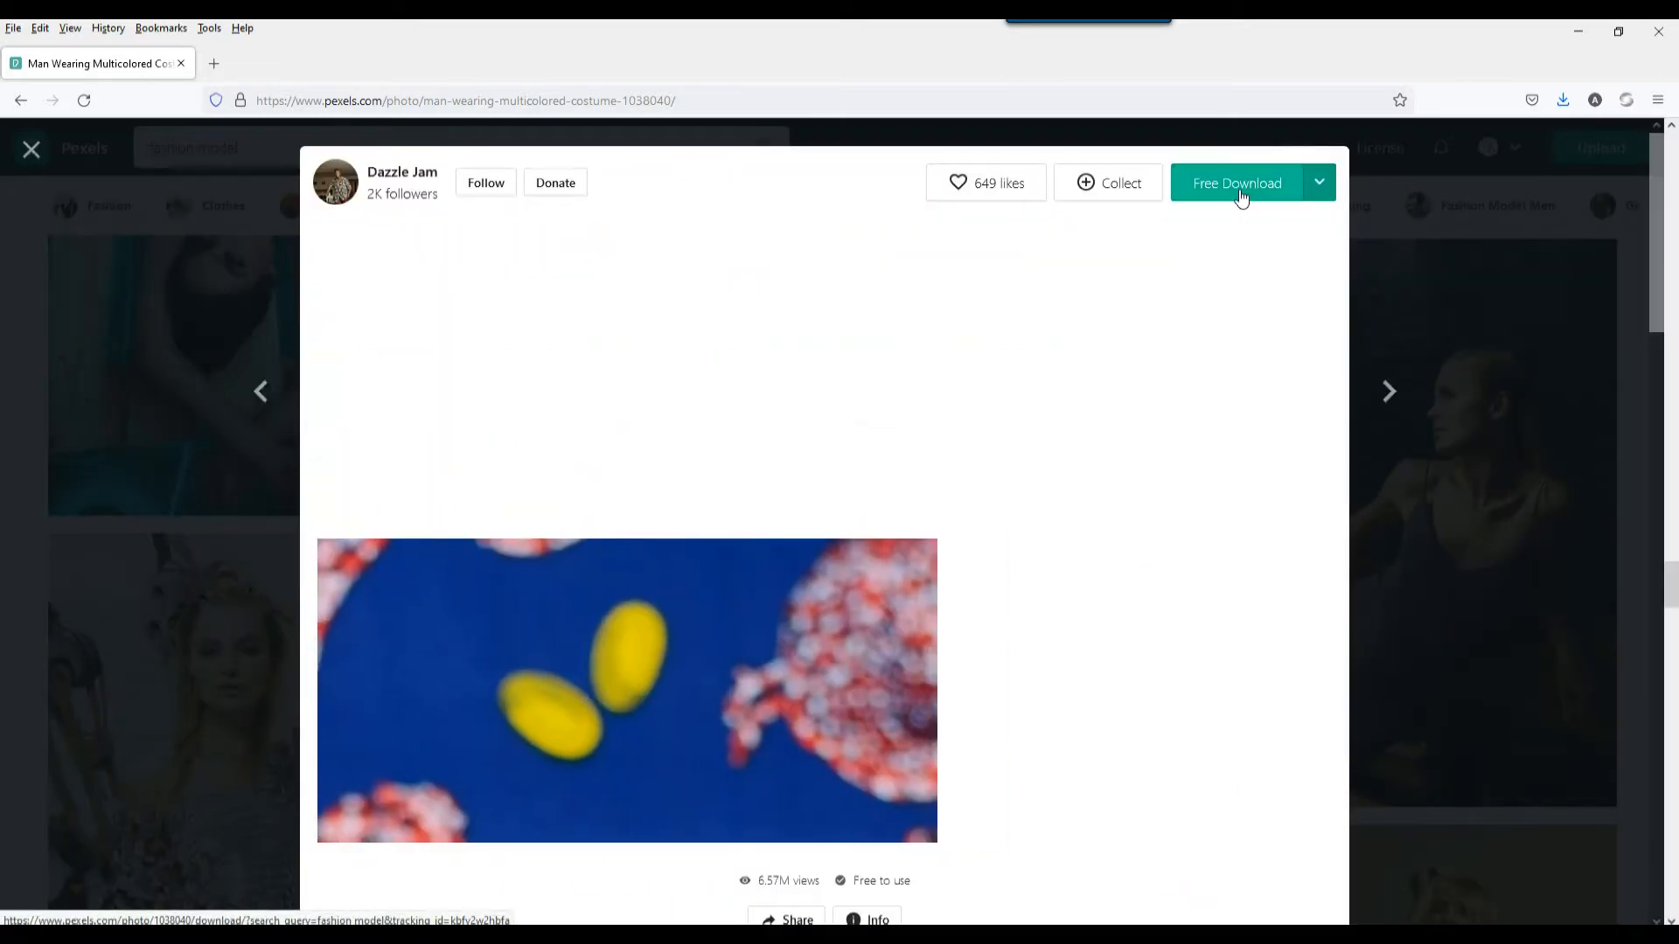
# Download the portrait again, opening it with IrfanView 64-bit, and enlarge the area around the man's face.
pyautogui.click(1240, 188)
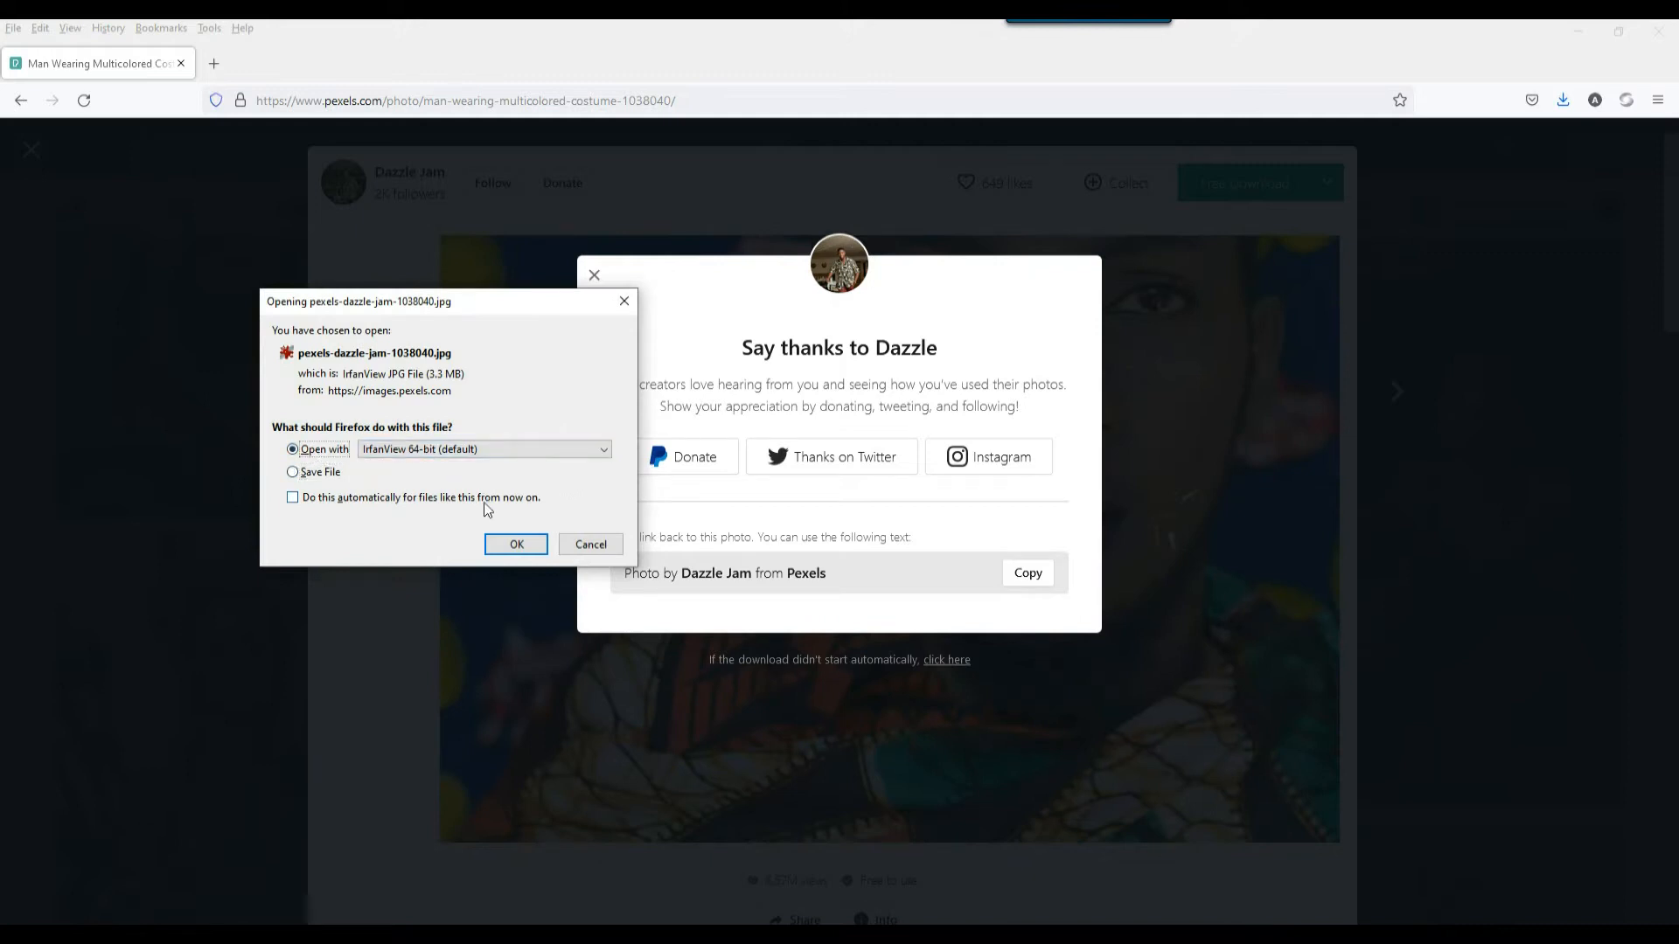
pyautogui.click(516, 544)
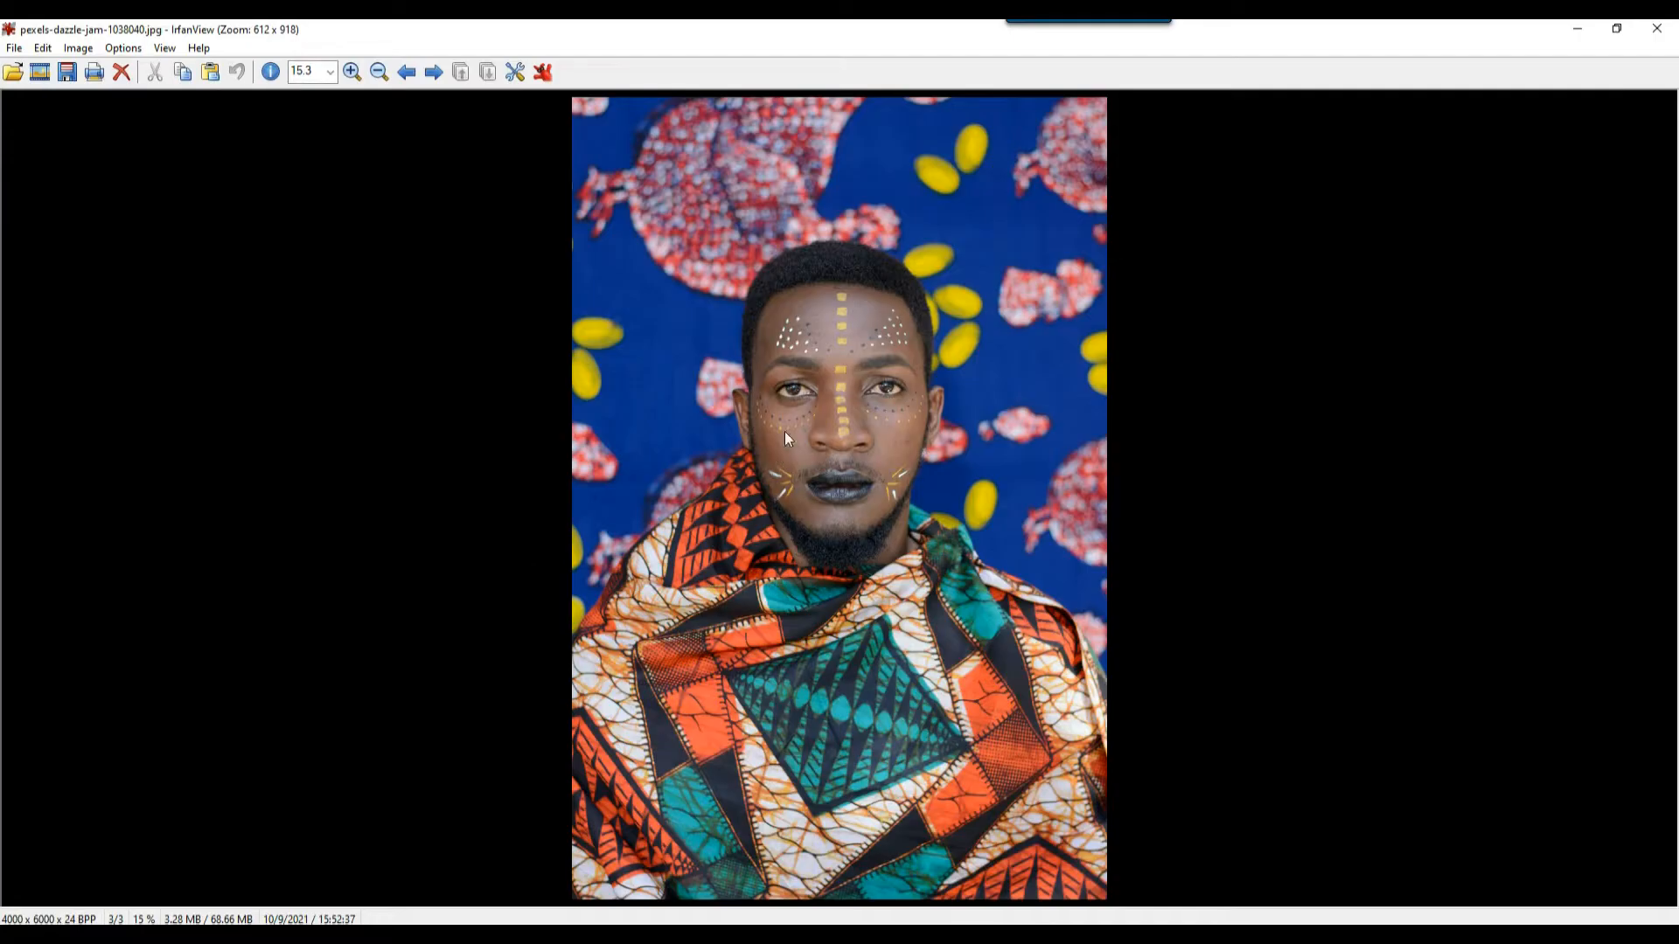
pyautogui.moveTo(720, 268); pyautogui.dragTo(986, 500)
pyautogui.click(869, 388)
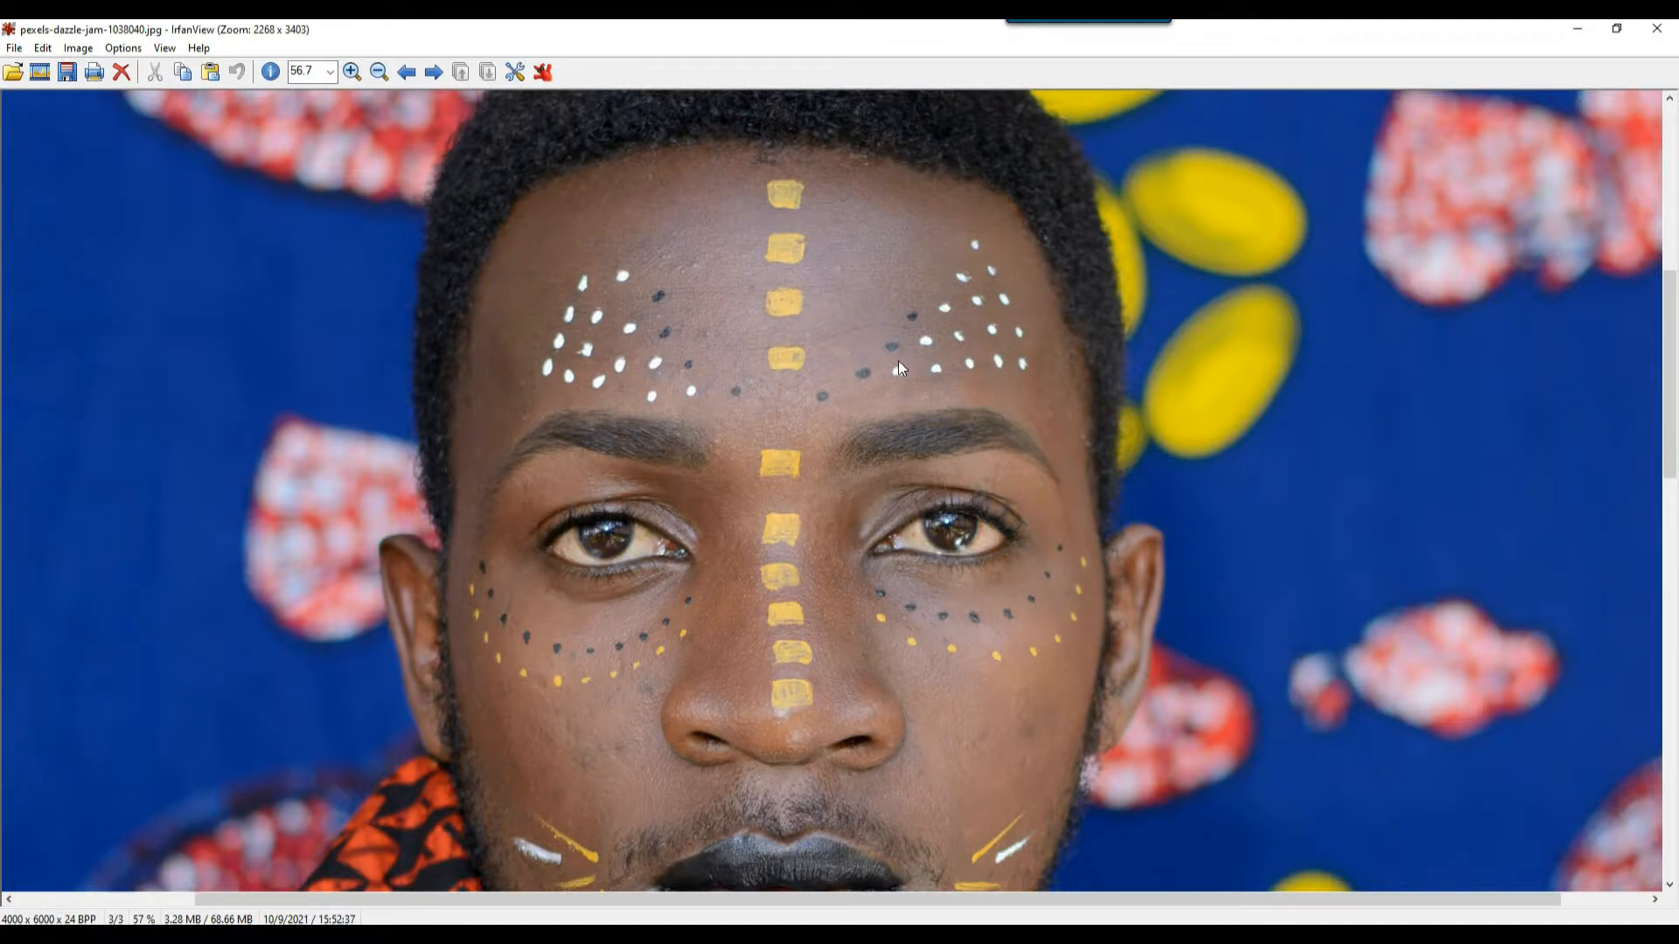
# Examine the fine detail of the forehead, eyes and cheeks at higher magnification.
pyautogui.scroll(2, 899, 360)
pyautogui.middleClick(832, 490)
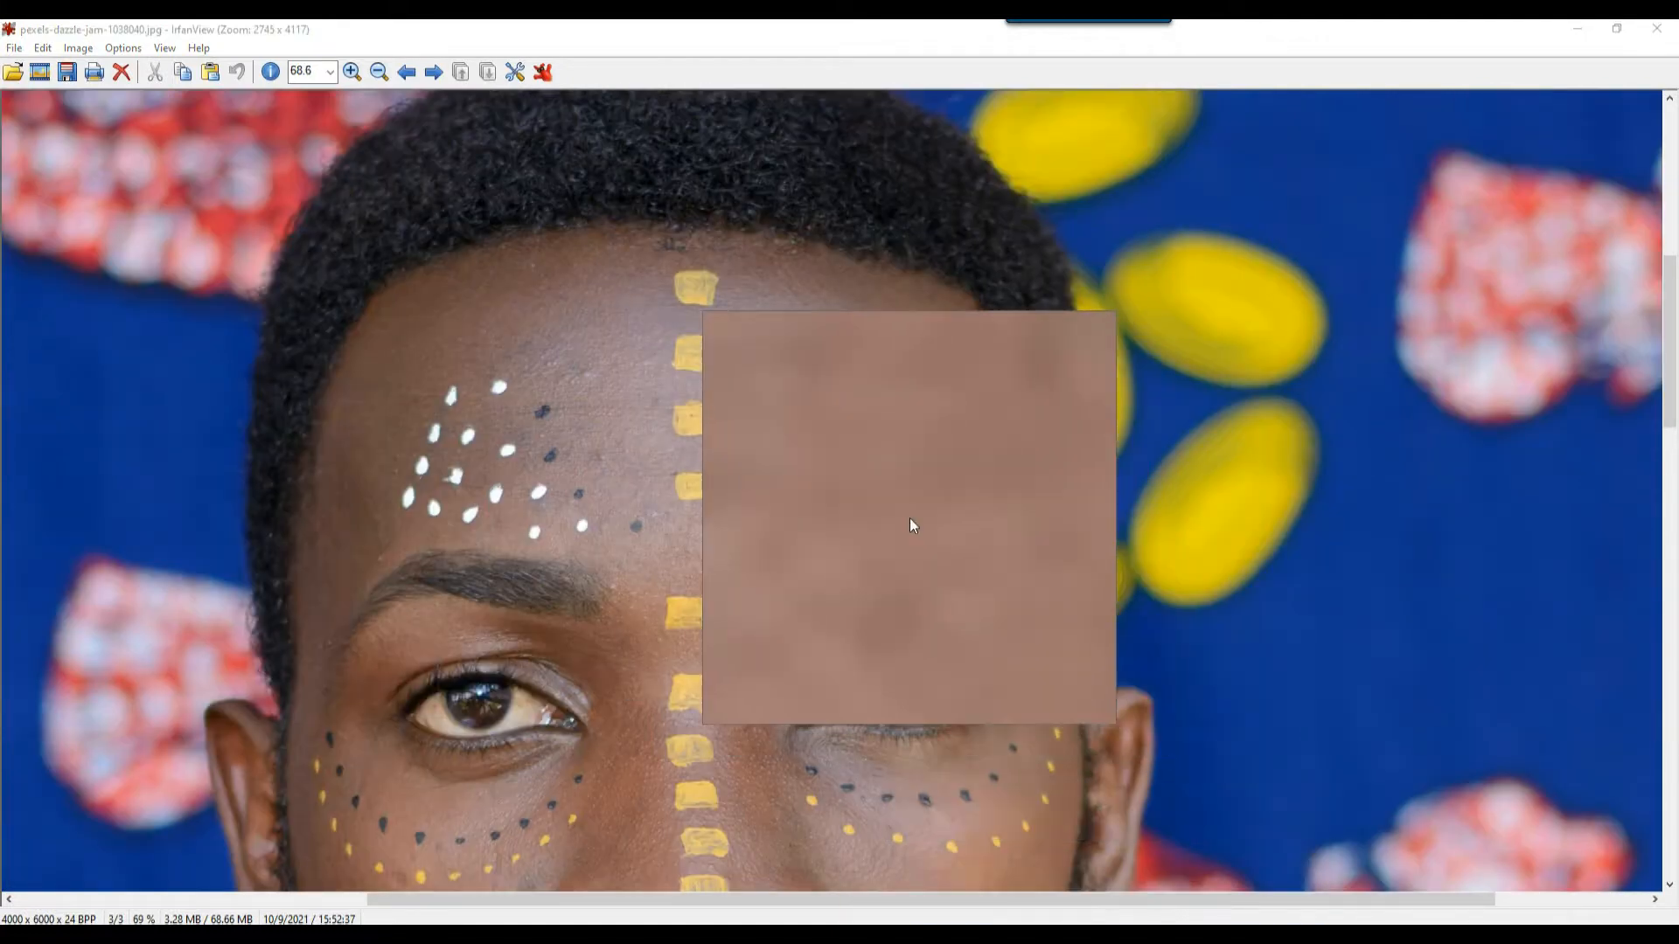
pyautogui.click(1006, 388)
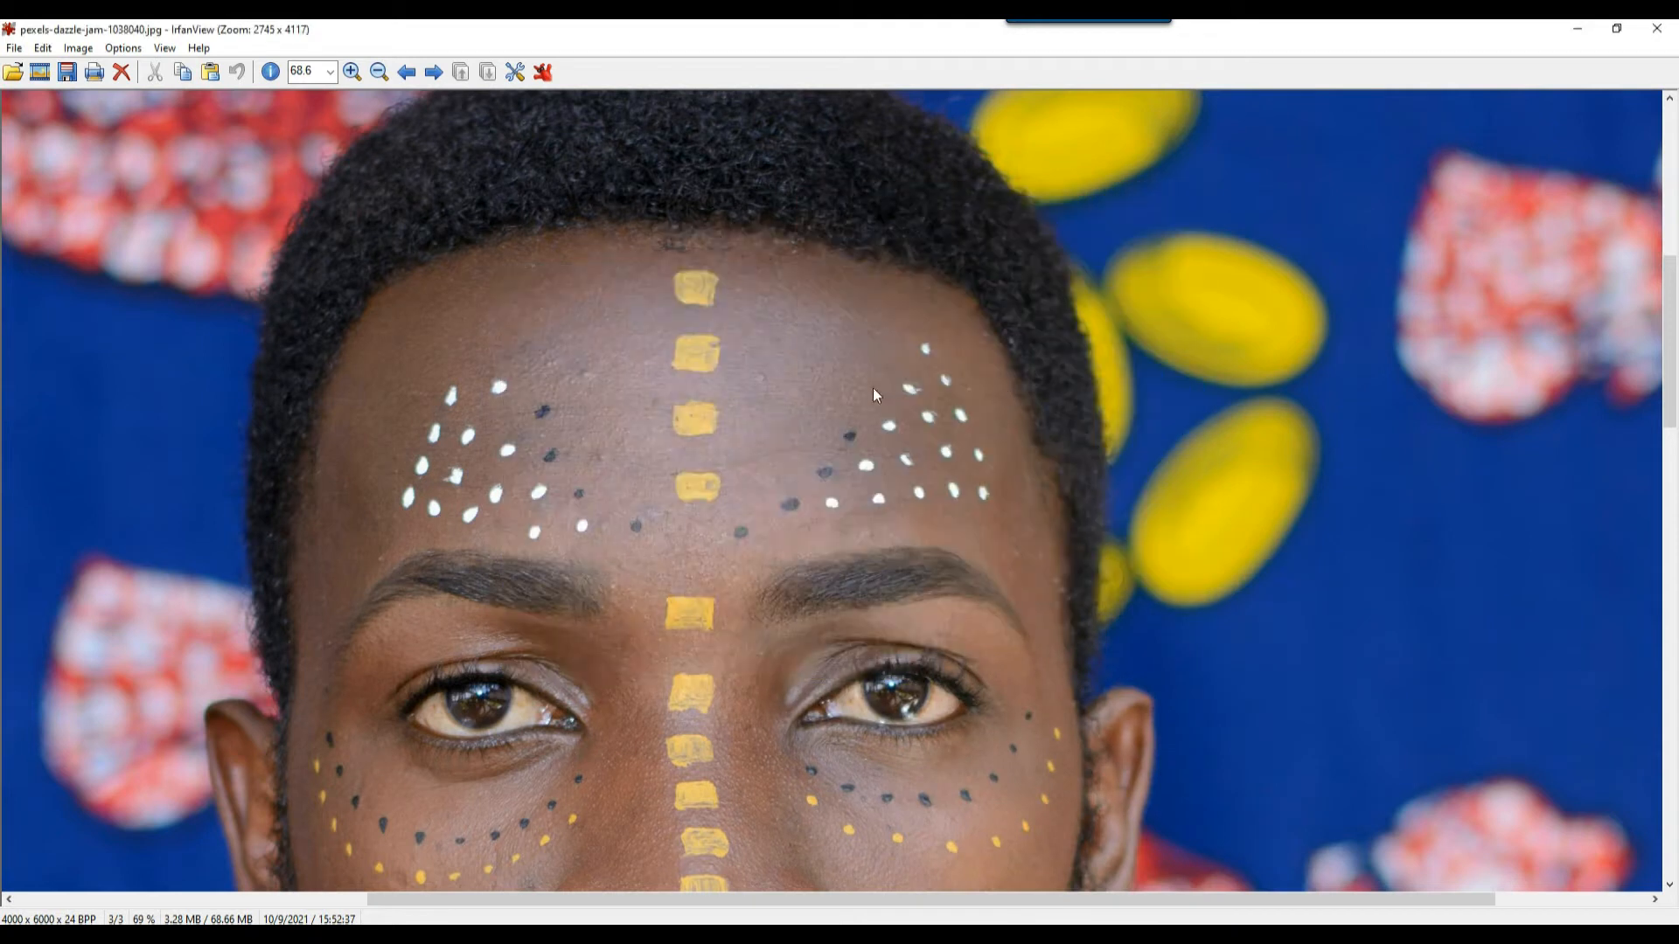
pyautogui.scroll(-5, 972, 448)
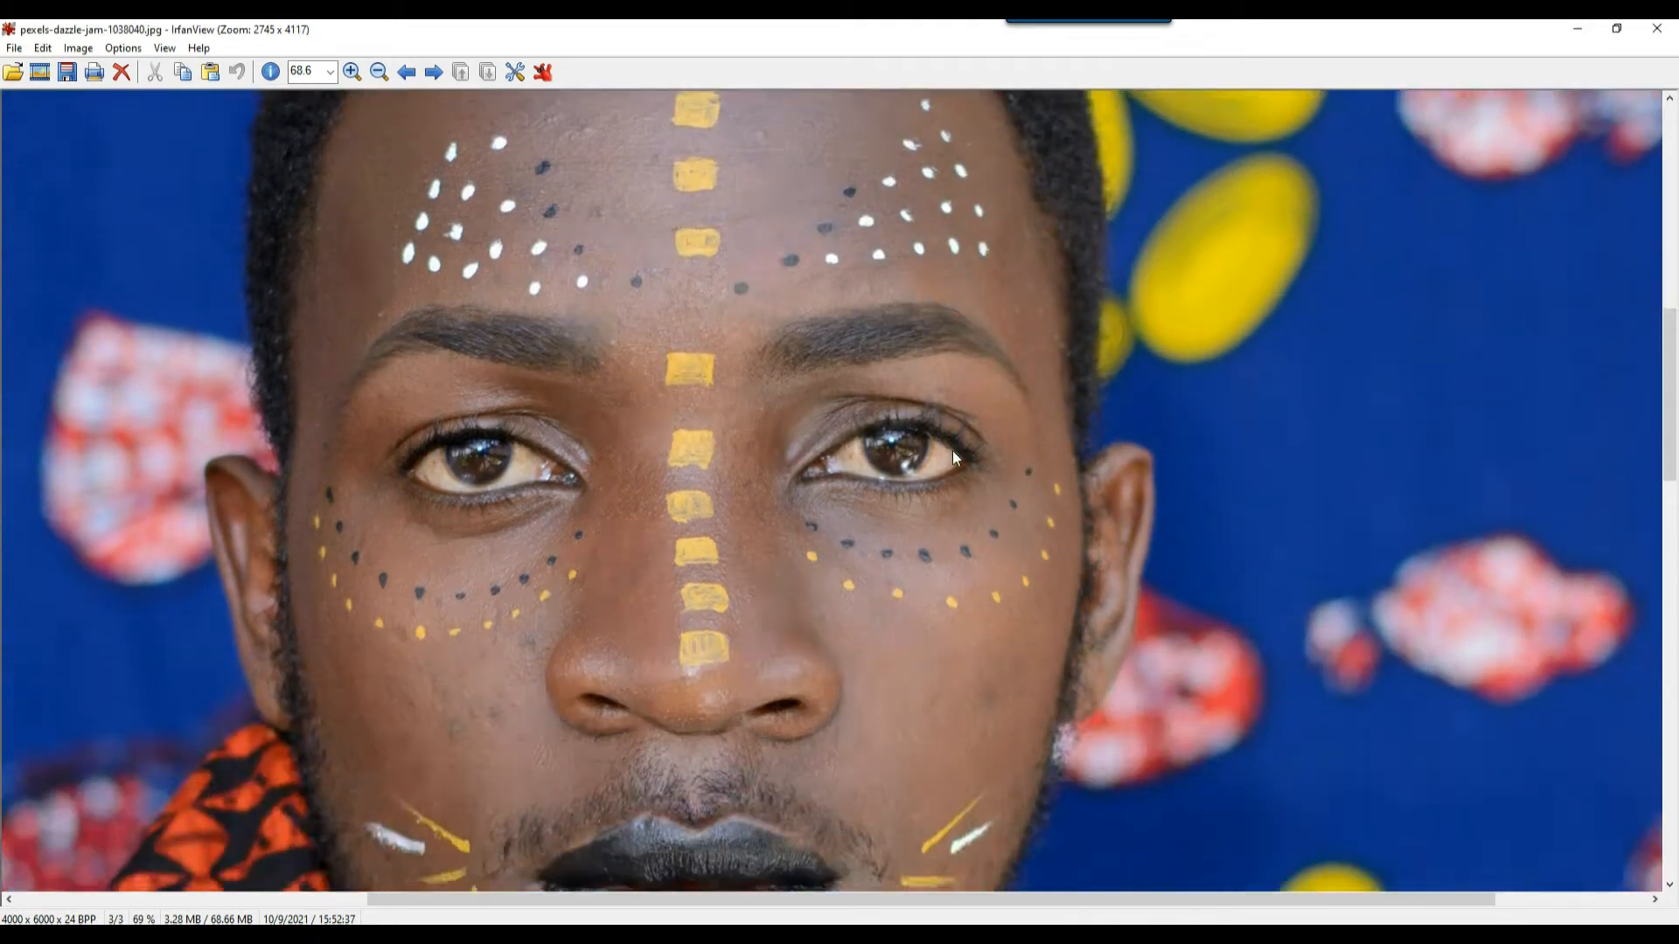
pyautogui.scroll(3, 1191, 419)
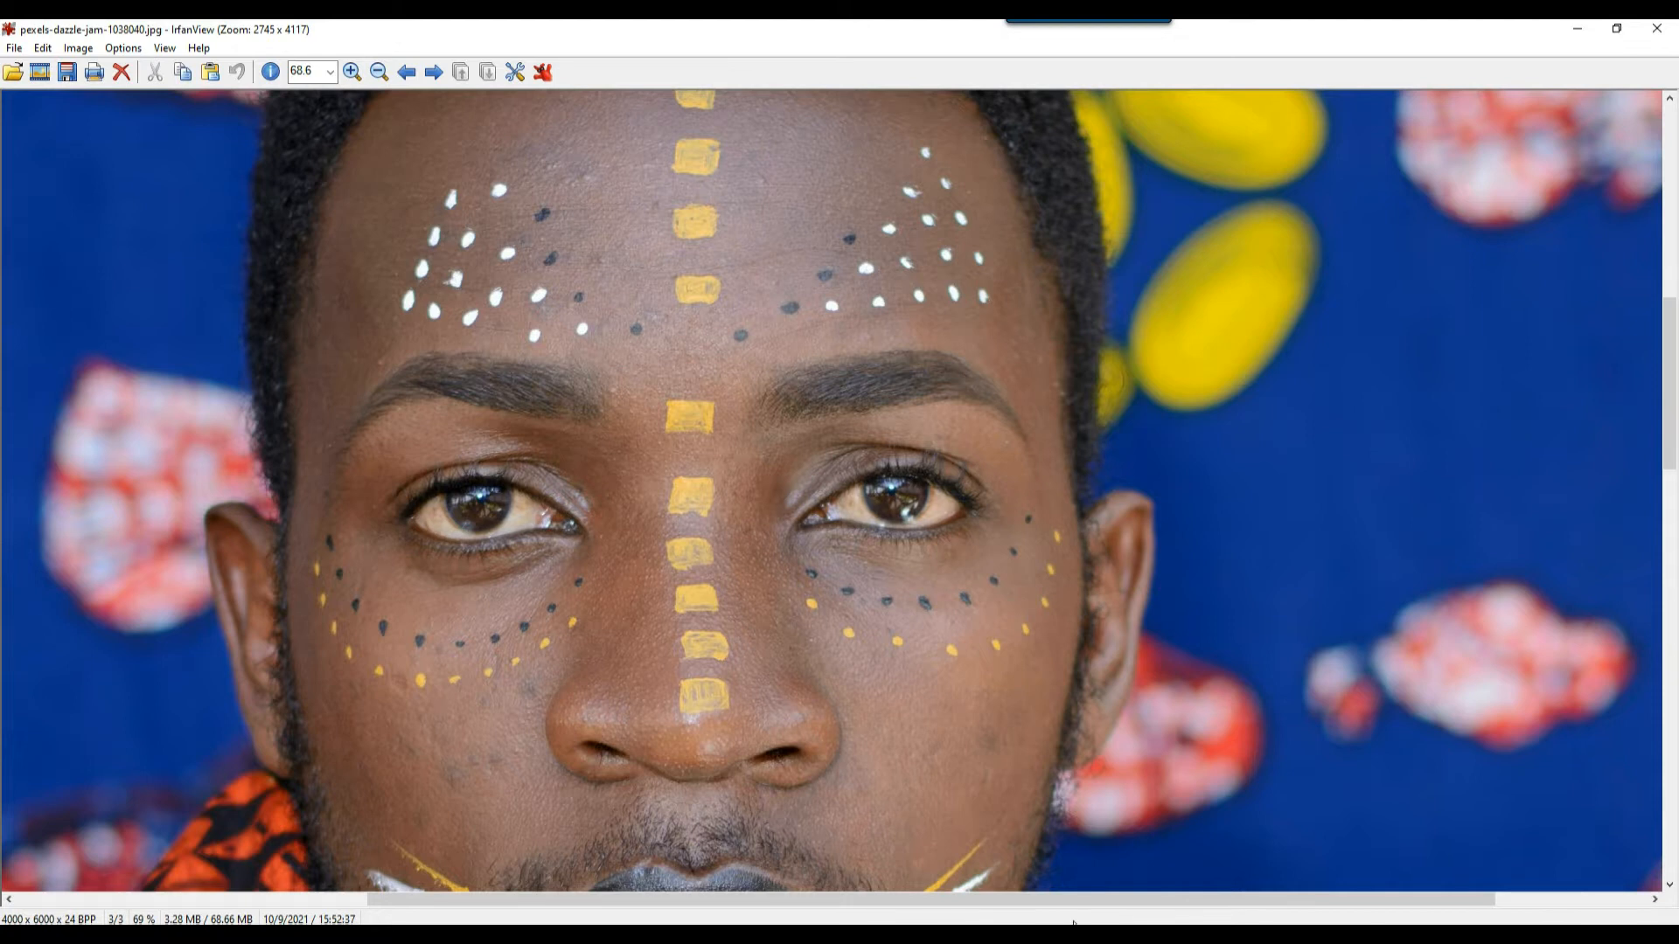
# Switch to Howler and paint a dot and several loose black test strokes on the blank white canvas.
pyautogui.moveTo(1179, 936)
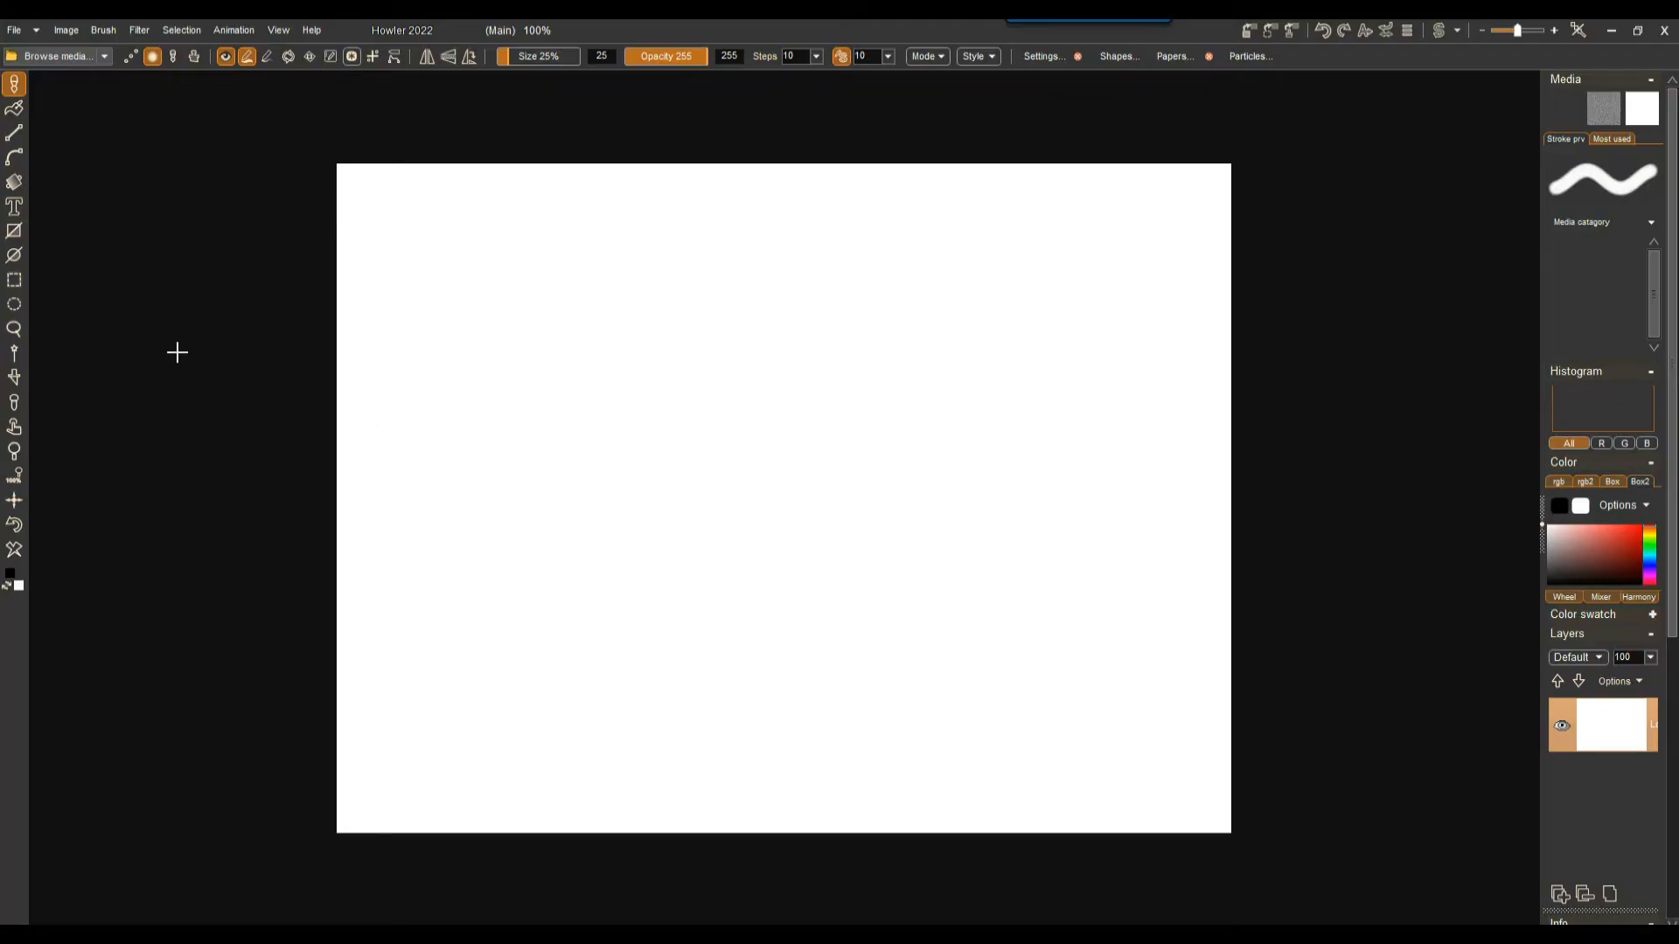
pyautogui.click(534, 379)
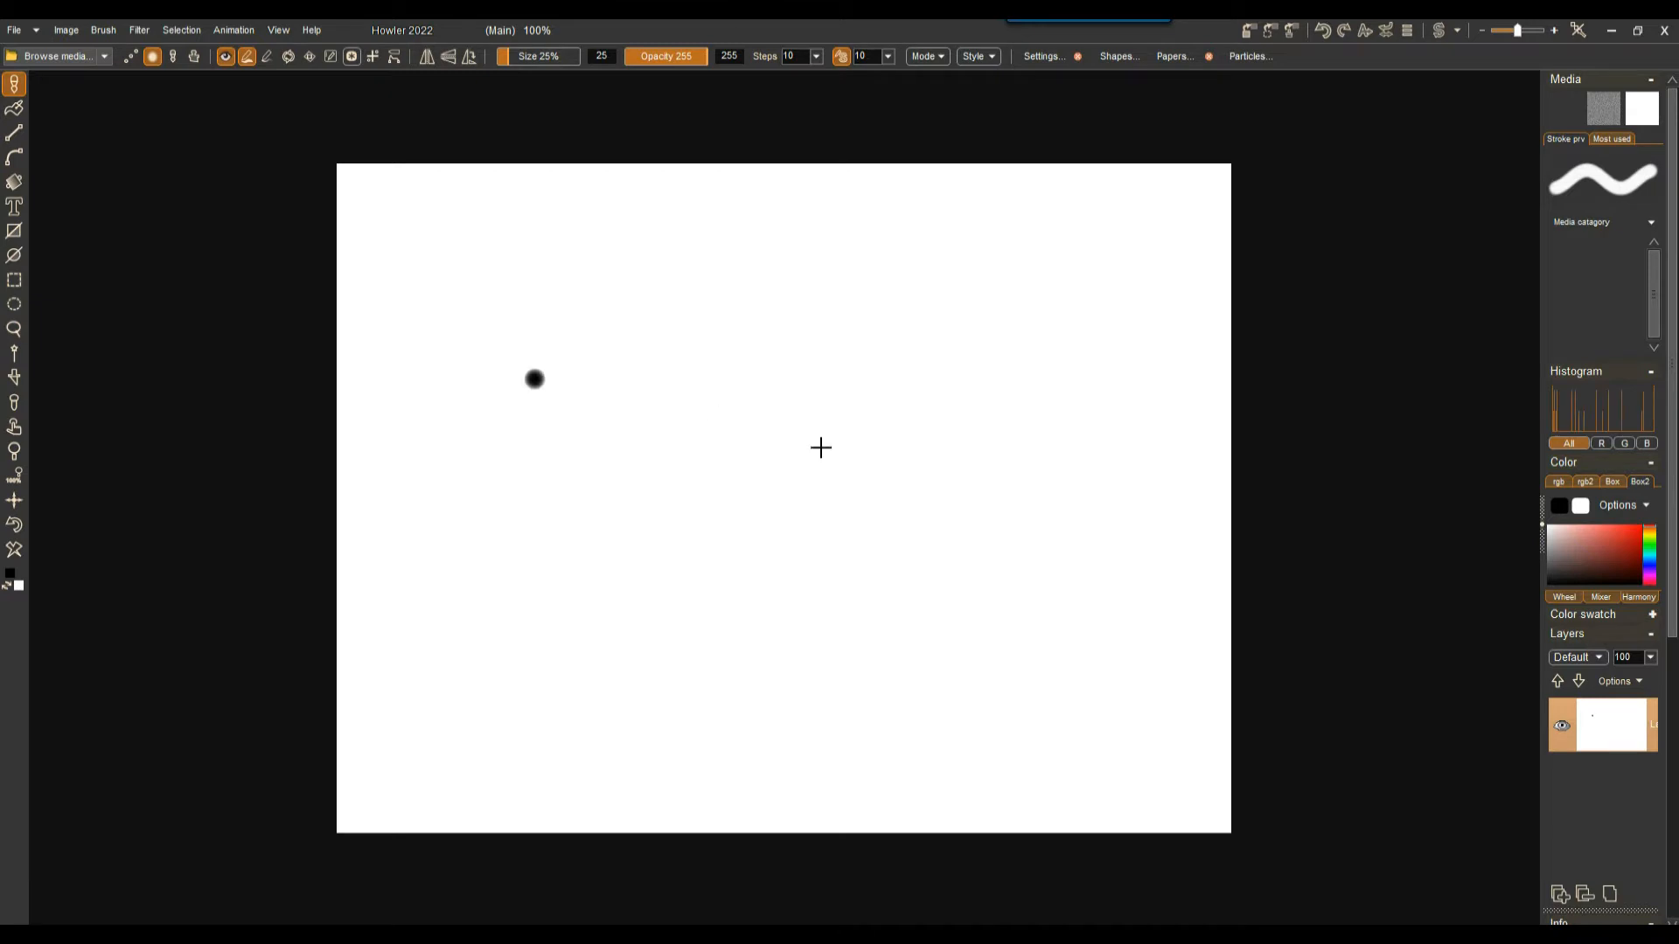
pyautogui.moveTo(802, 435); pyautogui.dragTo(757, 455)
pyautogui.moveTo(769, 311); pyautogui.dragTo(652, 325)
pyautogui.moveTo(629, 391); pyautogui.dragTo(609, 534)
pyautogui.moveTo(568, 413); pyautogui.dragTo(632, 484)
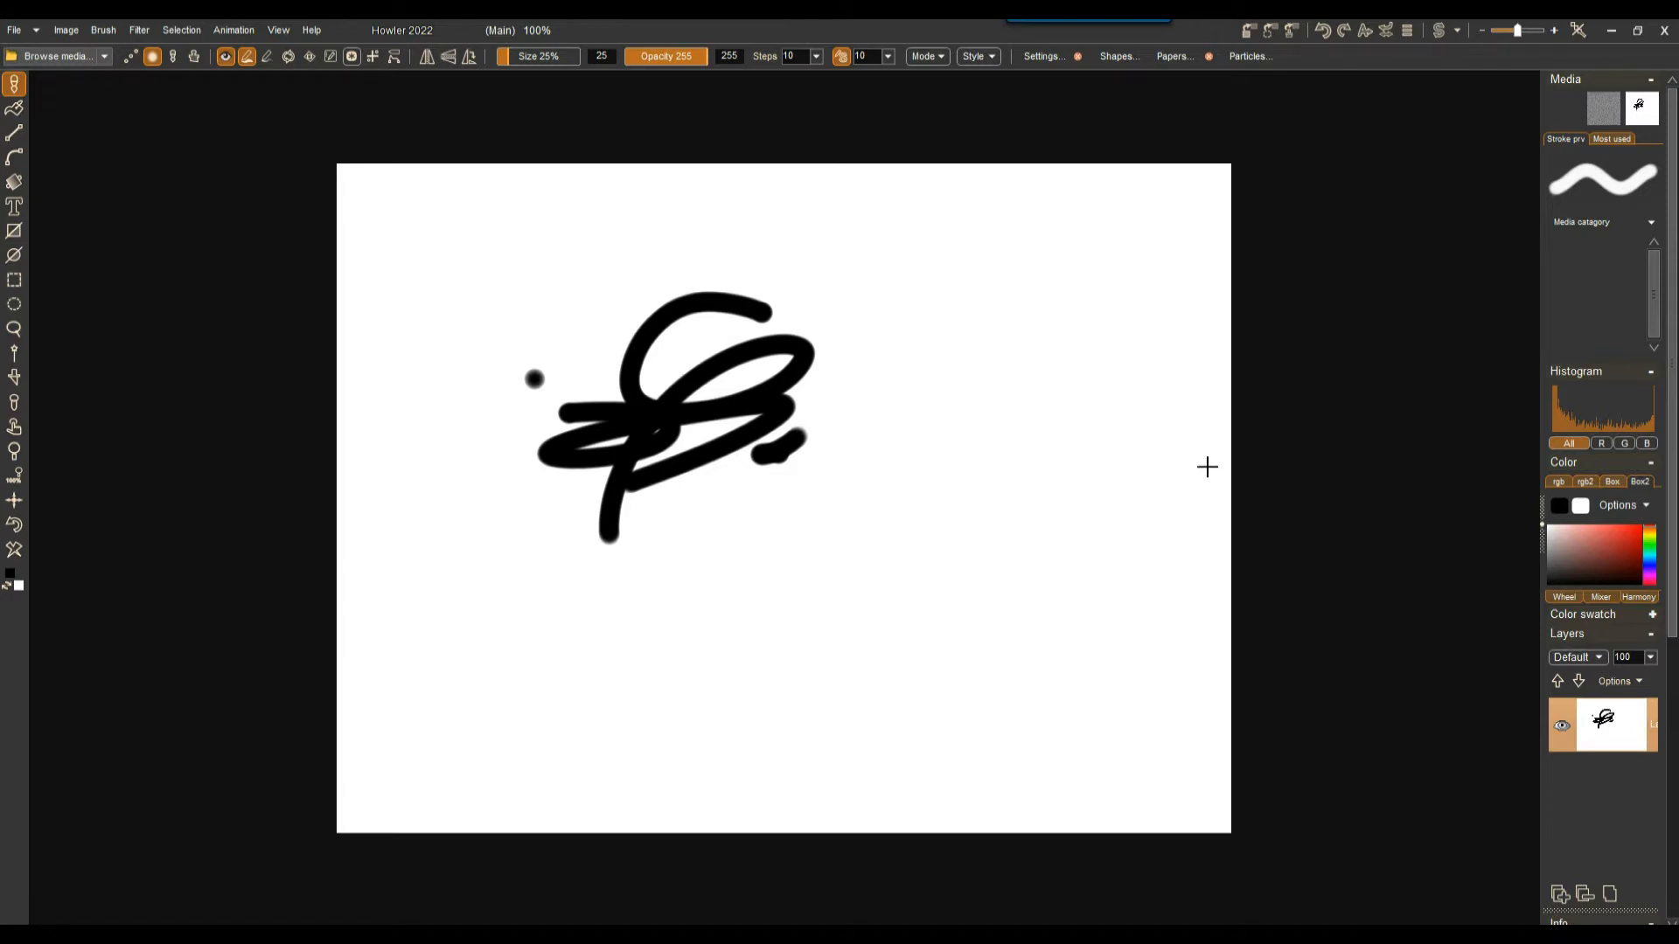
# Paste the portrait from the clipboard, choosing to replace the existing image.
pyautogui.hotkey('ctrl', 'v')
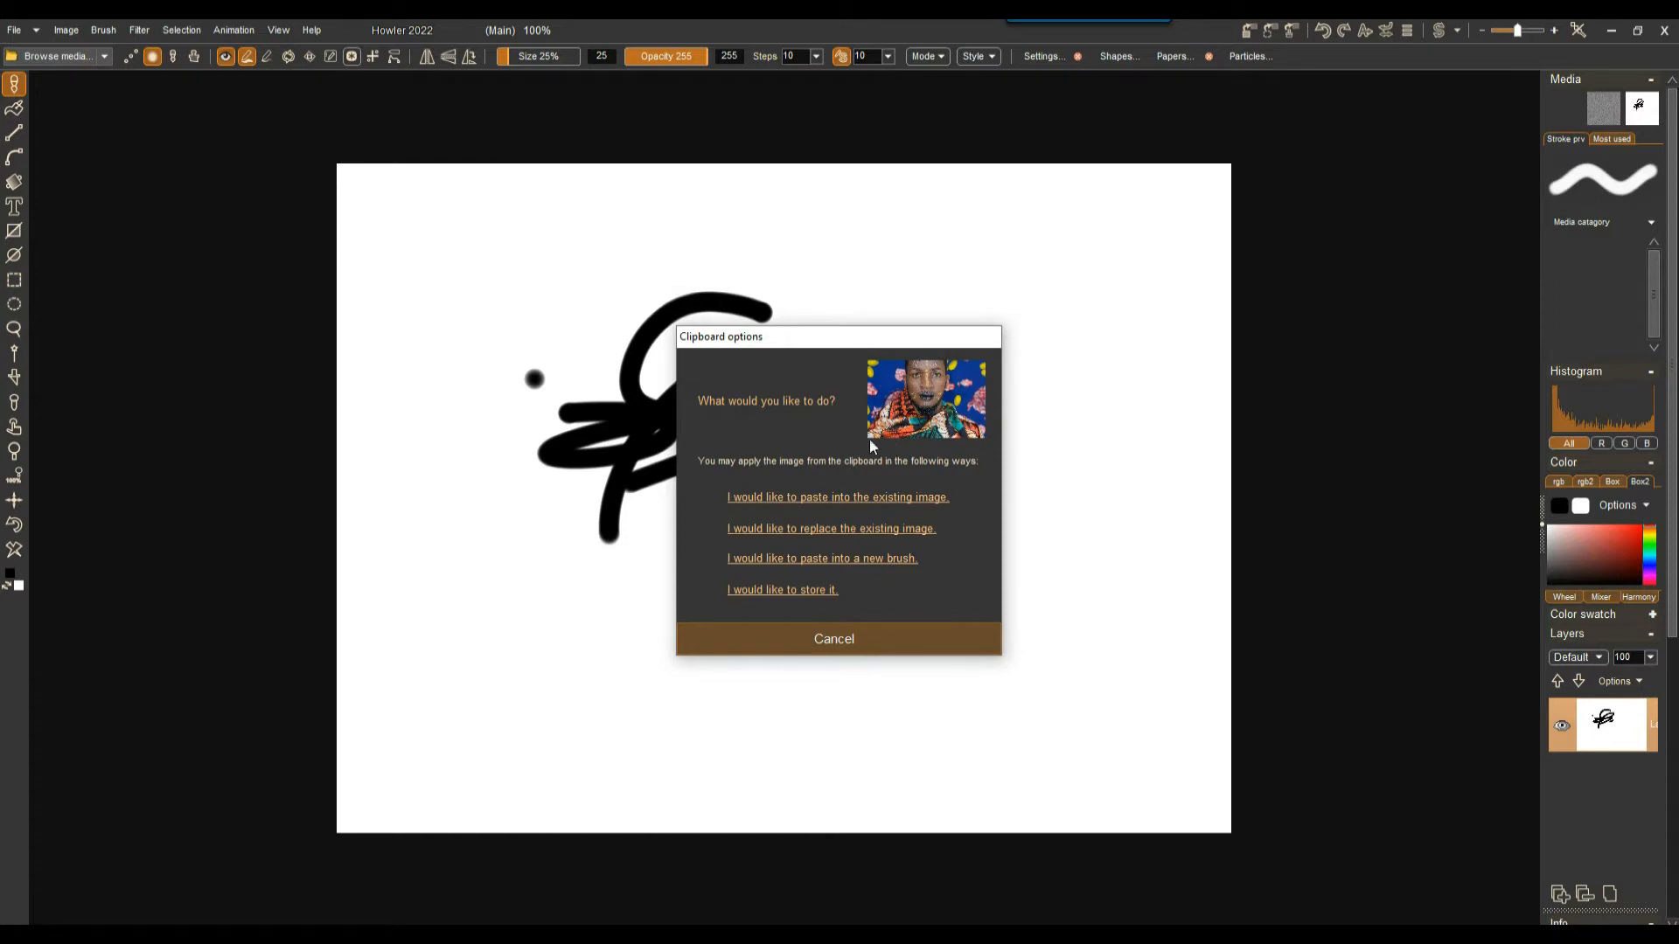
pyautogui.click(819, 529)
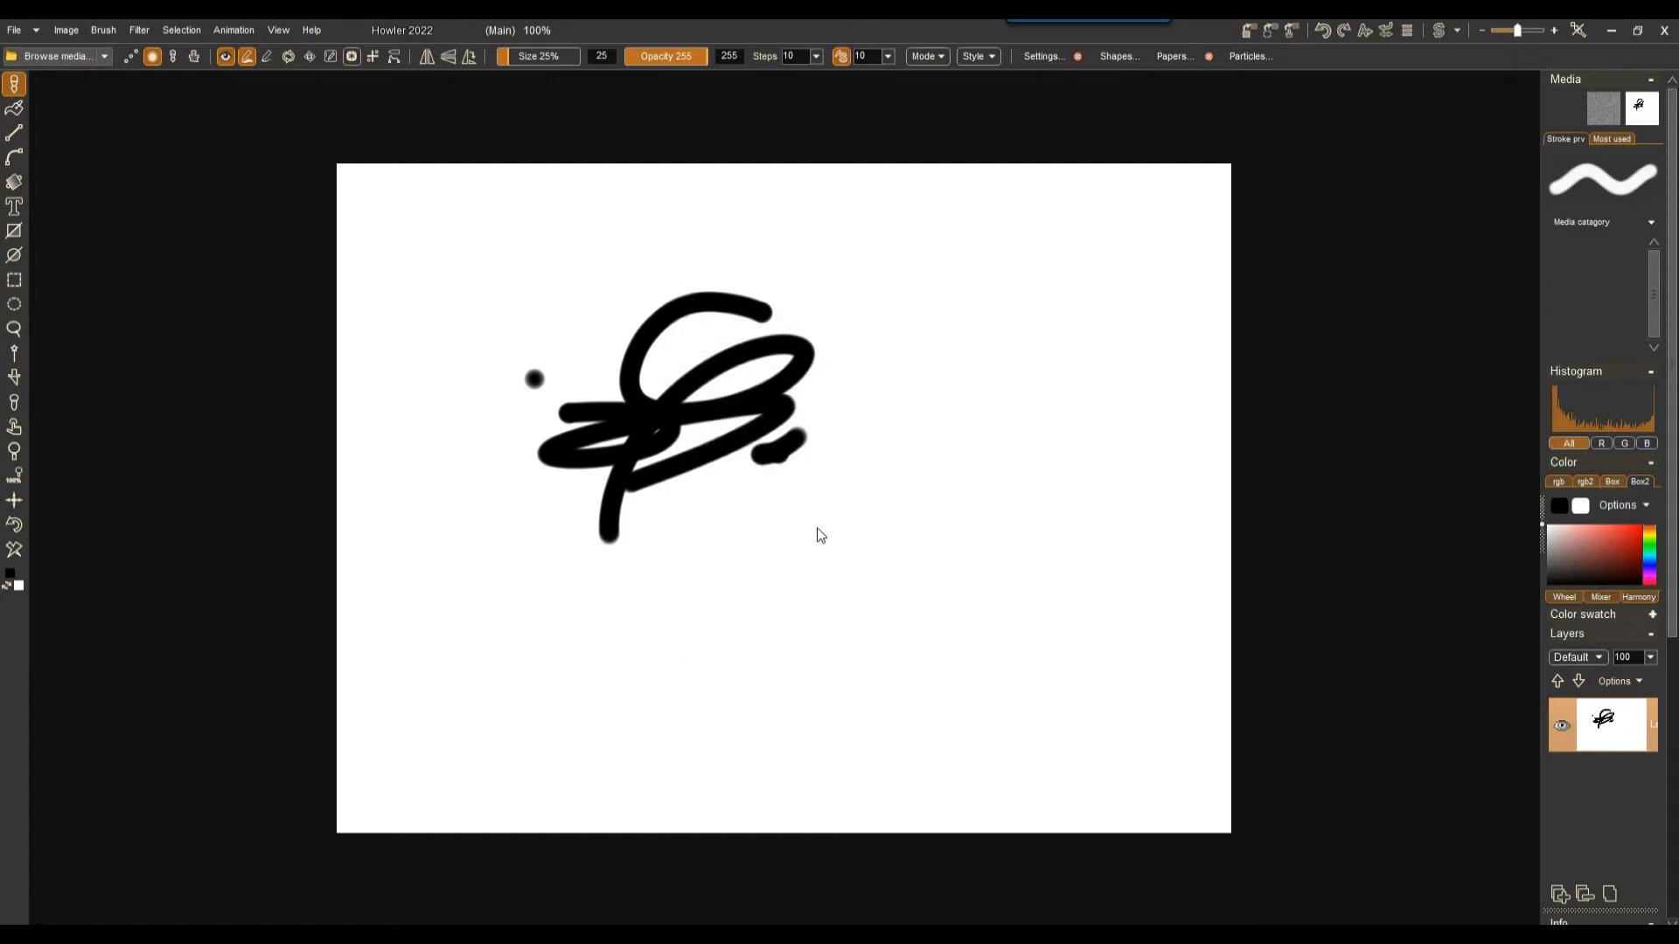
pyautogui.scroll(-6, 822, 505)
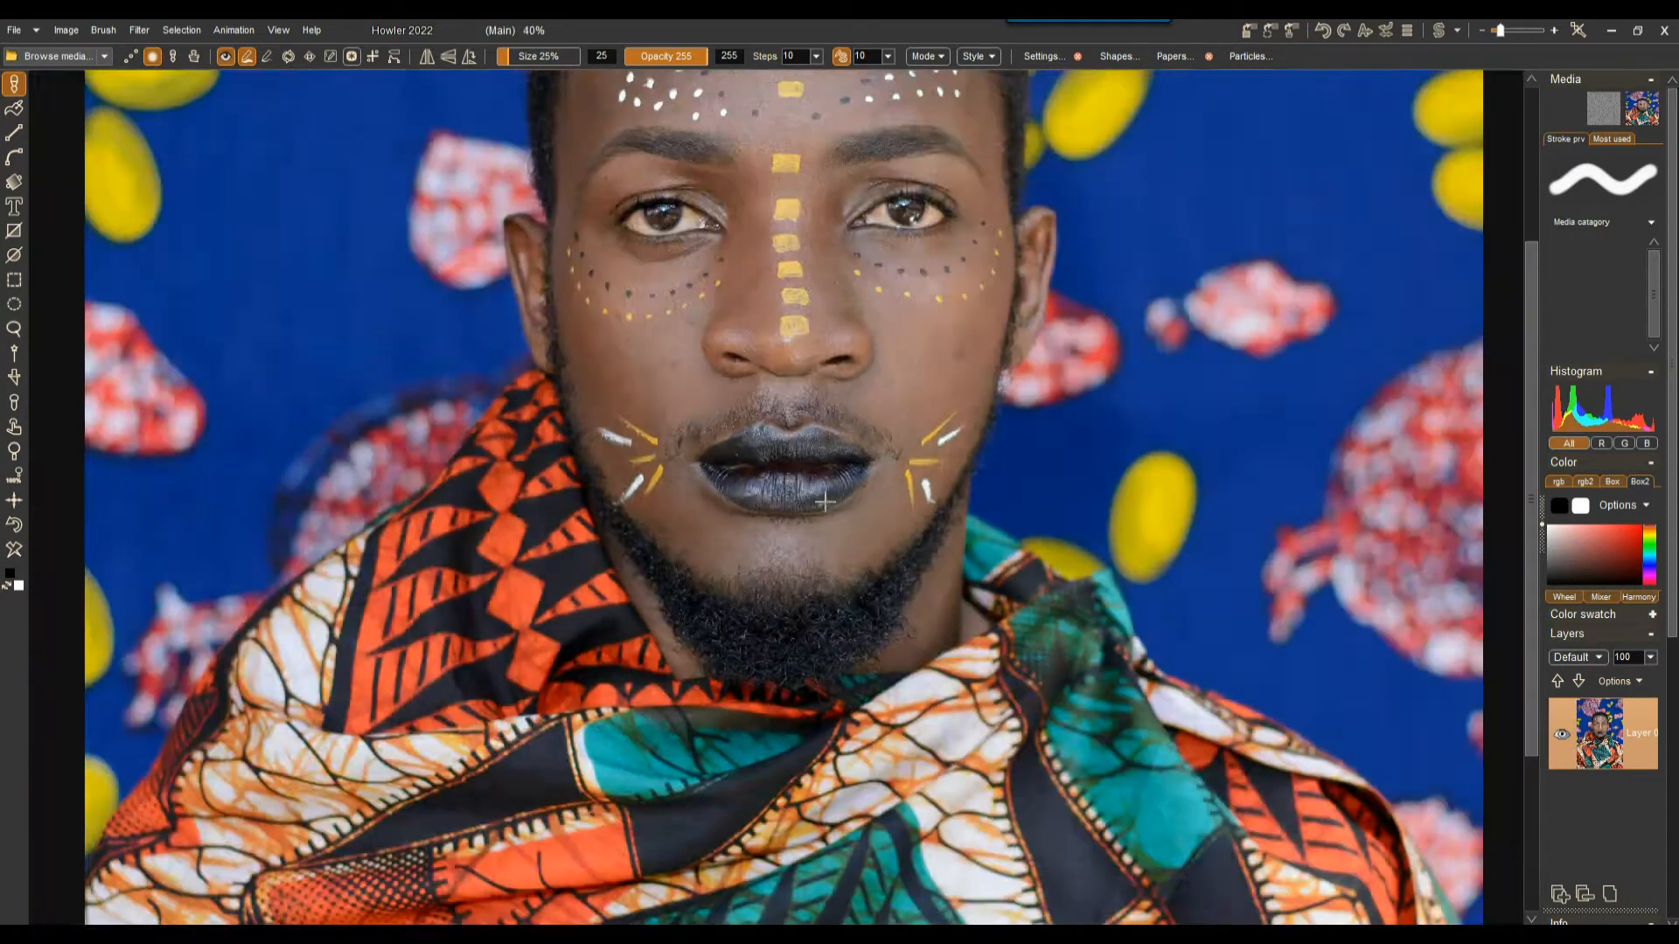
pyautogui.scroll(2, 820, 504)
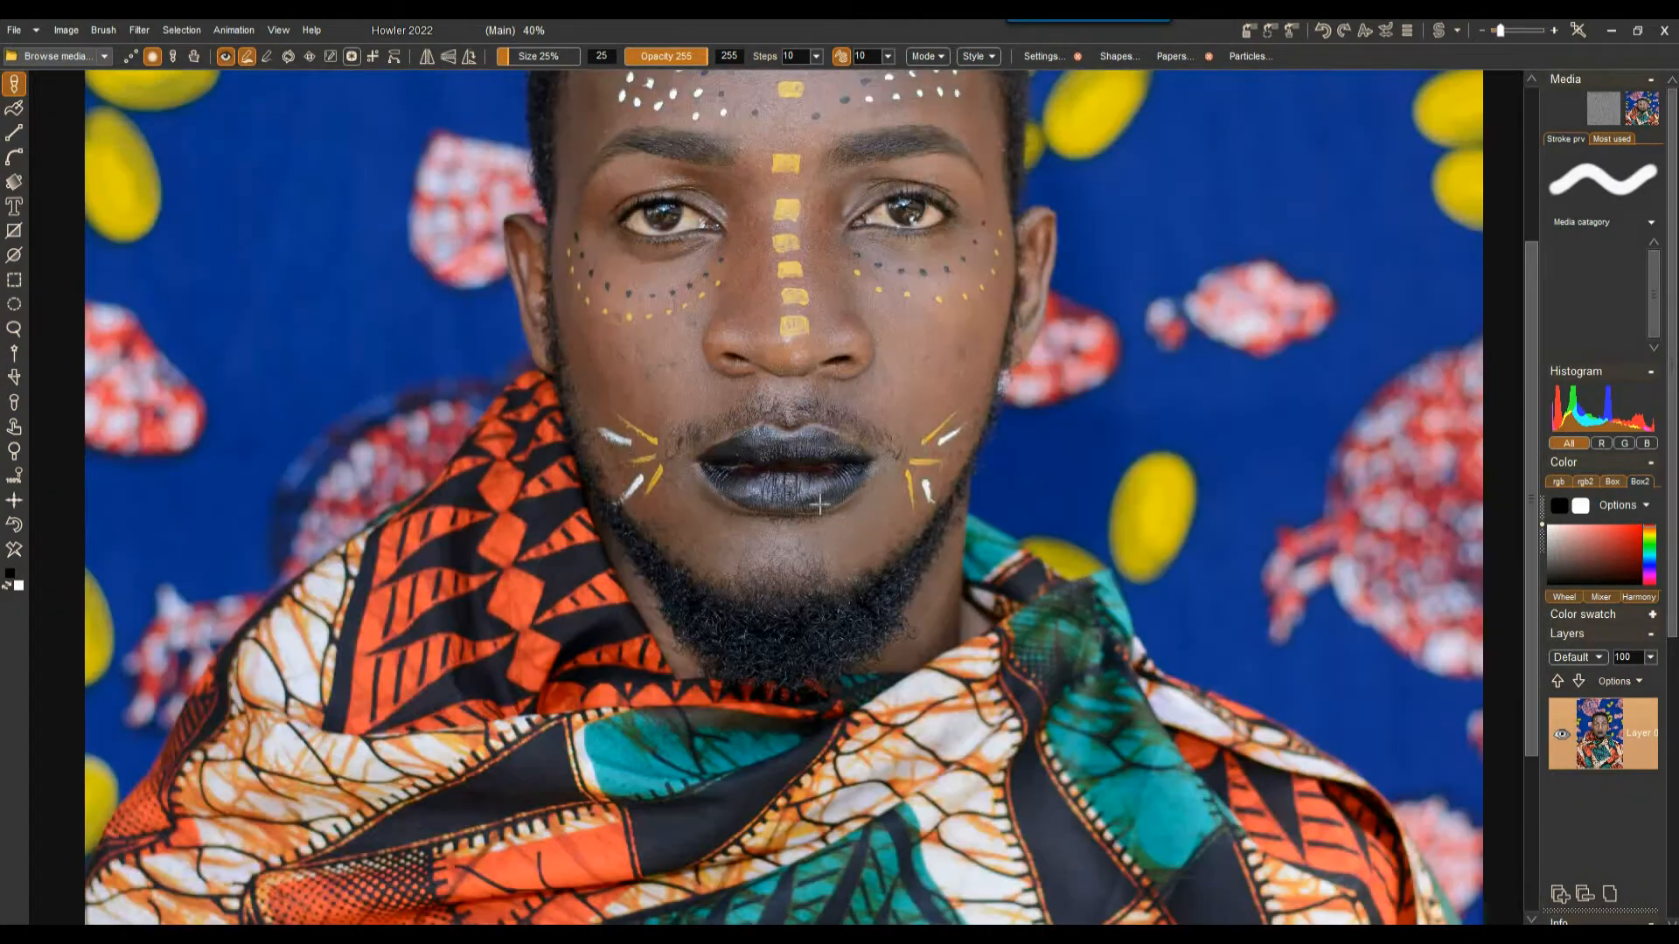
# Store a copy of the portrait image for reuse.
pyautogui.click(1251, 29)
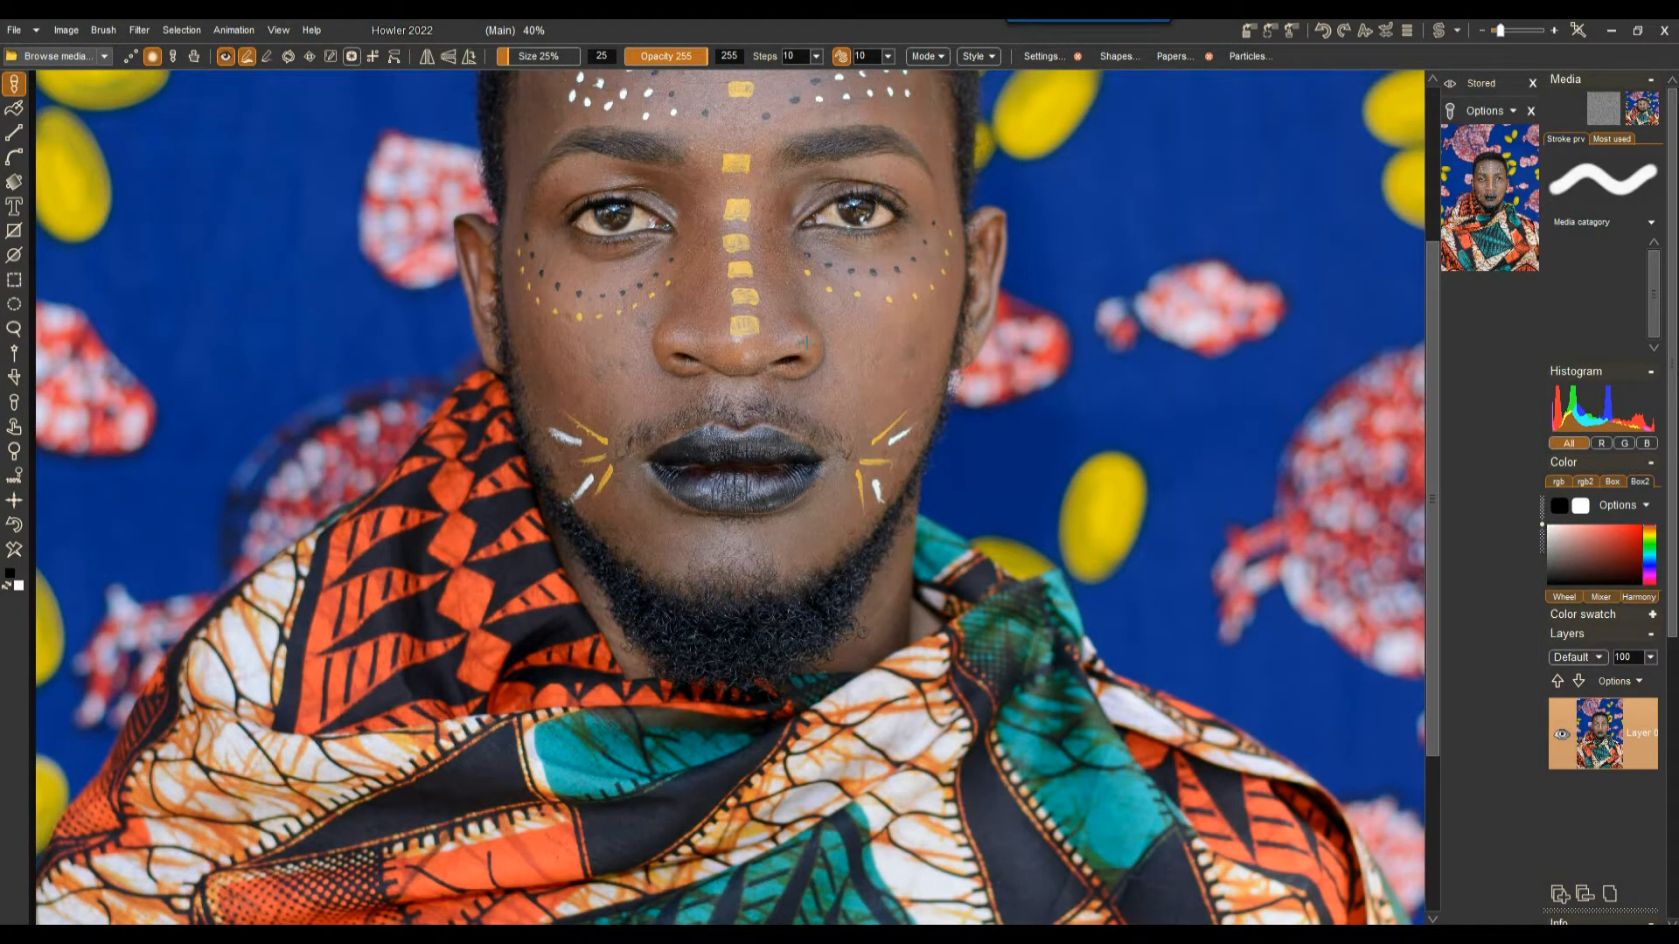
pyautogui.scroll(-2, 804, 359)
pyautogui.scroll(-2, 808, 353)
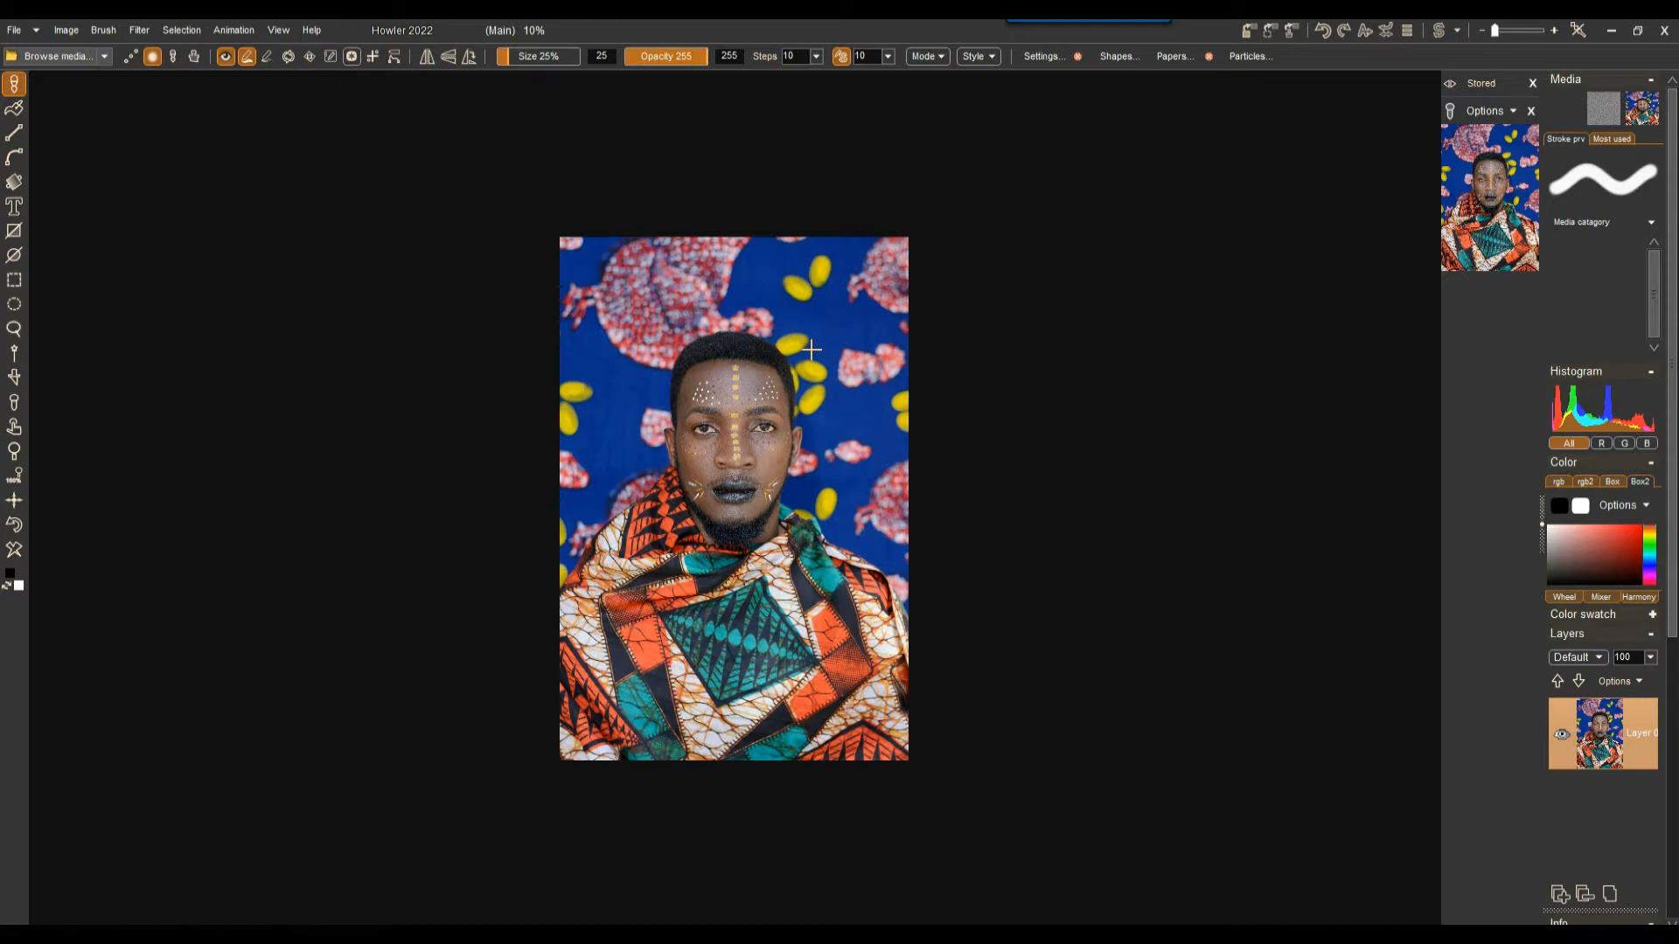
pyautogui.scroll(4, 735, 353)
pyautogui.scroll(-3, 742, 367)
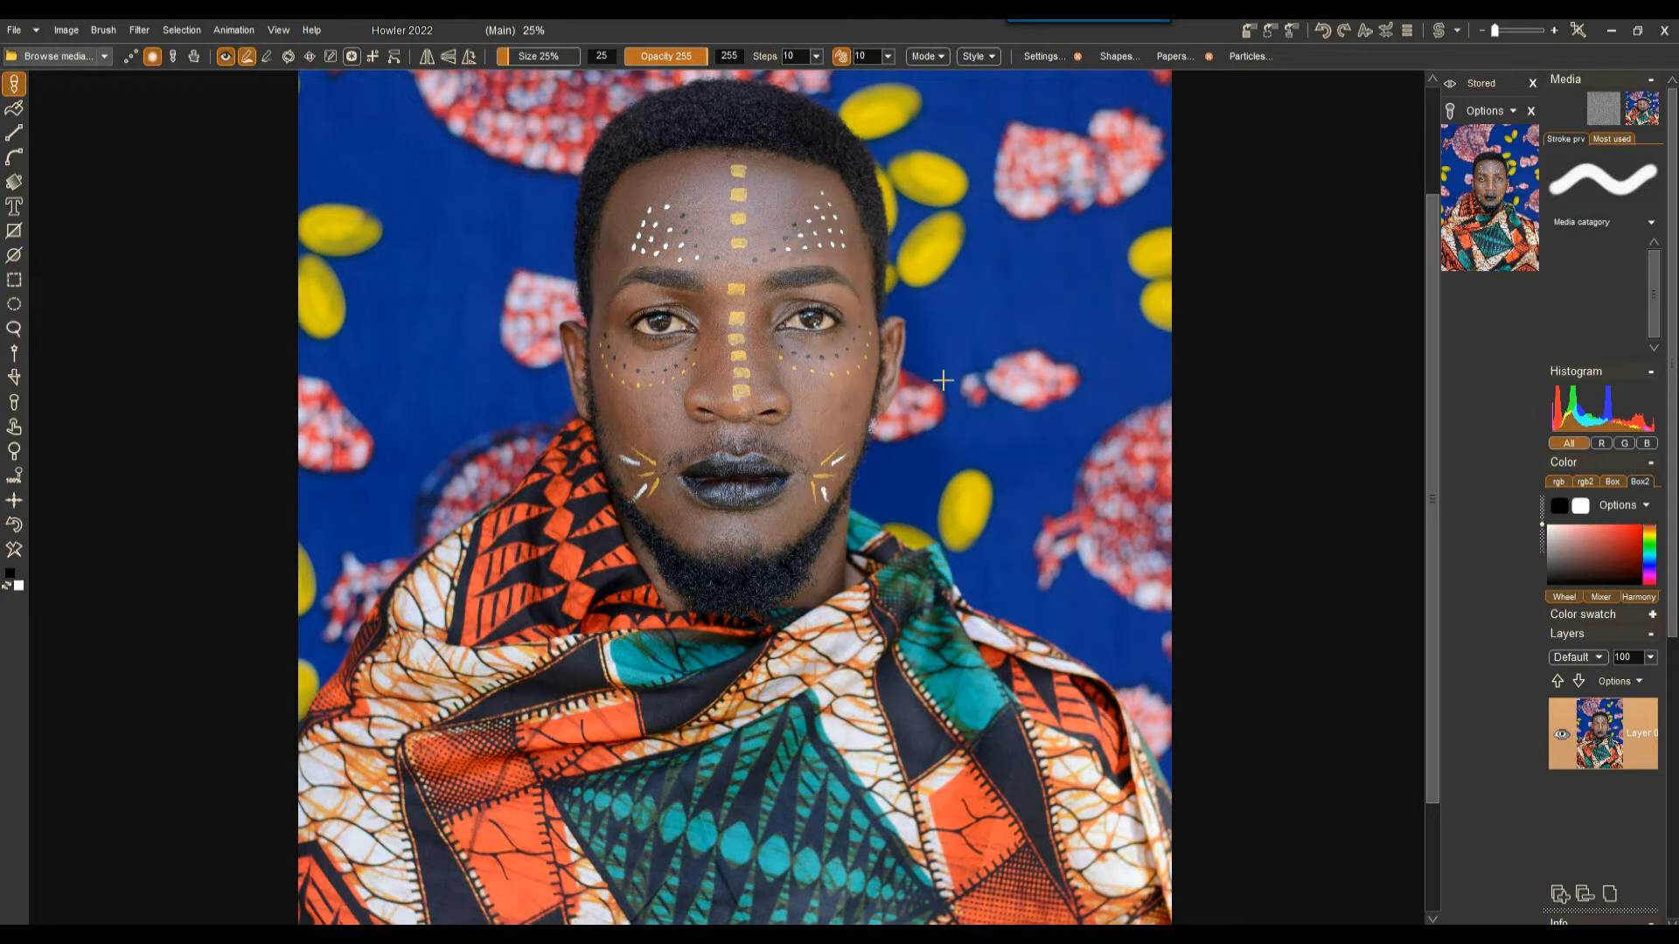
# Examine the fine detail of the mouth, ear, eyebrow, eyelashes and skin around the man's eye at high magnification.
pyautogui.scroll(5, 913, 329)
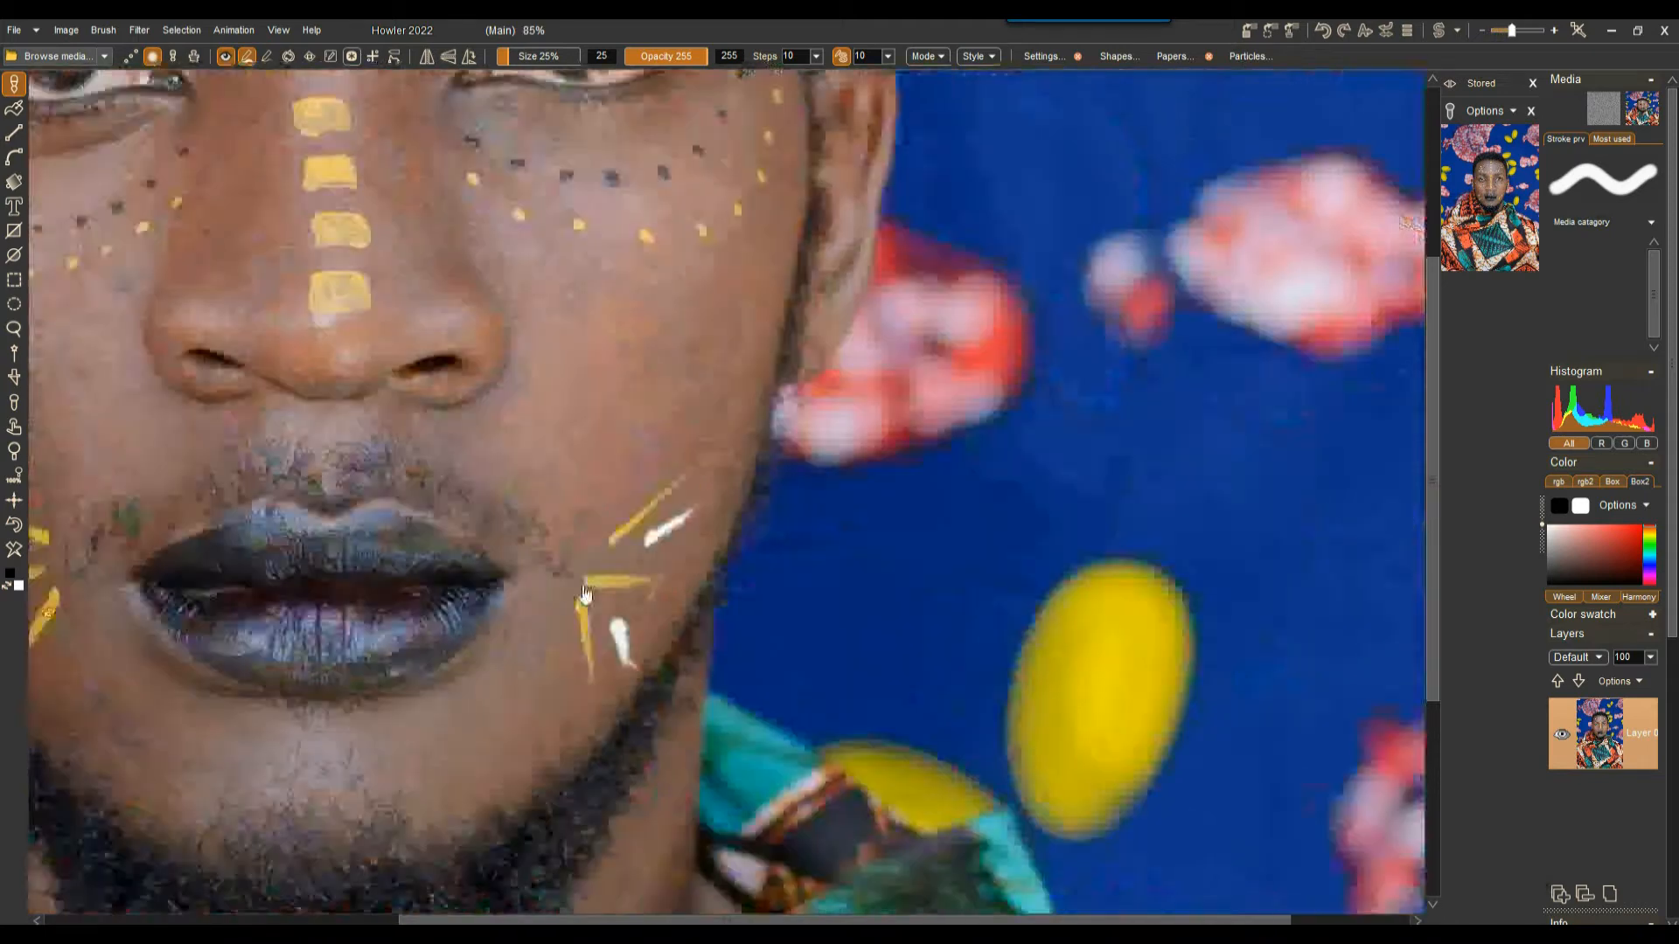
pyautogui.moveTo(586, 594); pyautogui.dragTo(542, 663)
pyautogui.moveTo(684, 346); pyautogui.dragTo(688, 595)
pyautogui.scroll(2, 717, 374)
pyautogui.scroll(5, 706, 369)
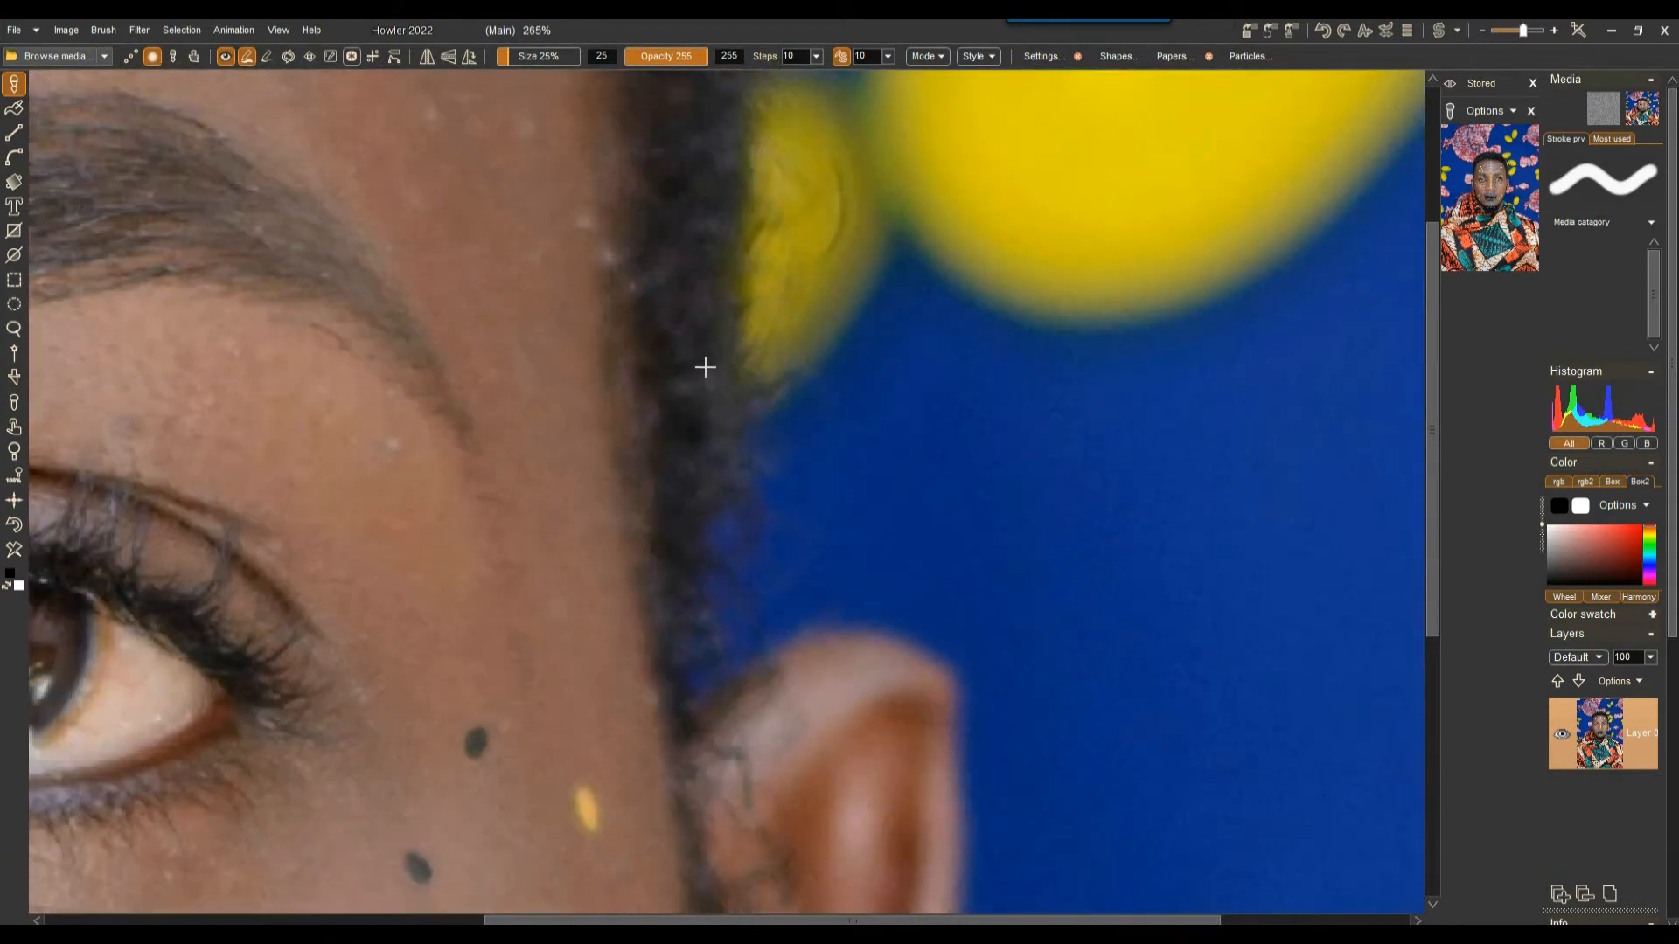
pyautogui.moveTo(529, 286); pyautogui.dragTo(1049, 402)
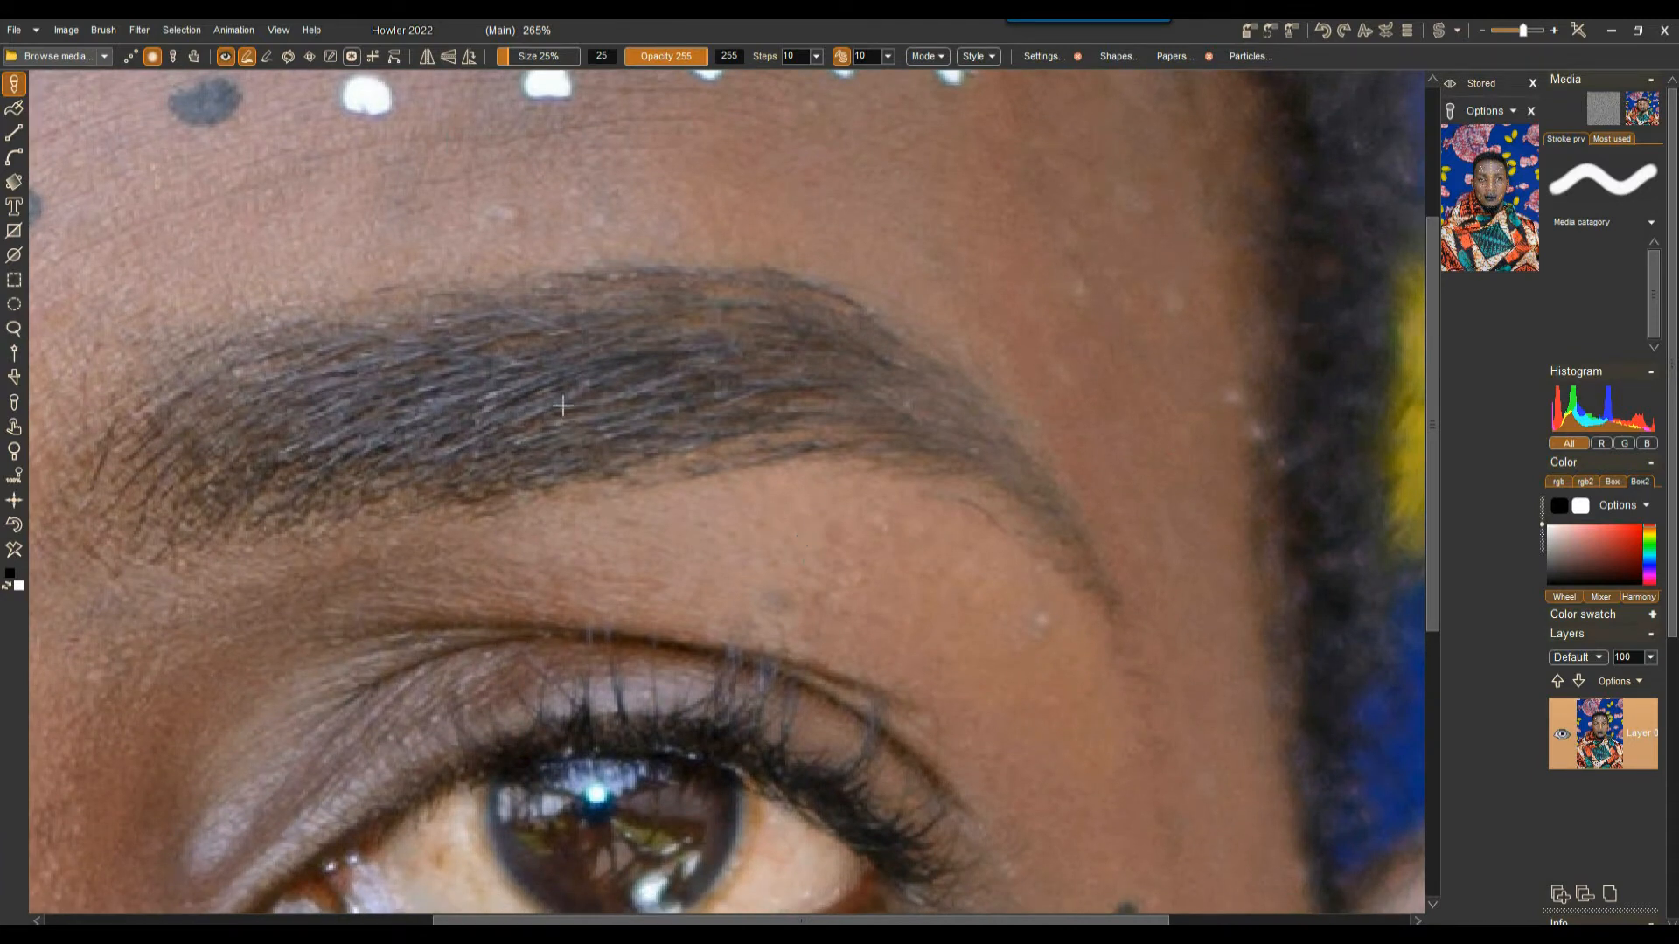
pyautogui.scroll(-3, 665, 491)
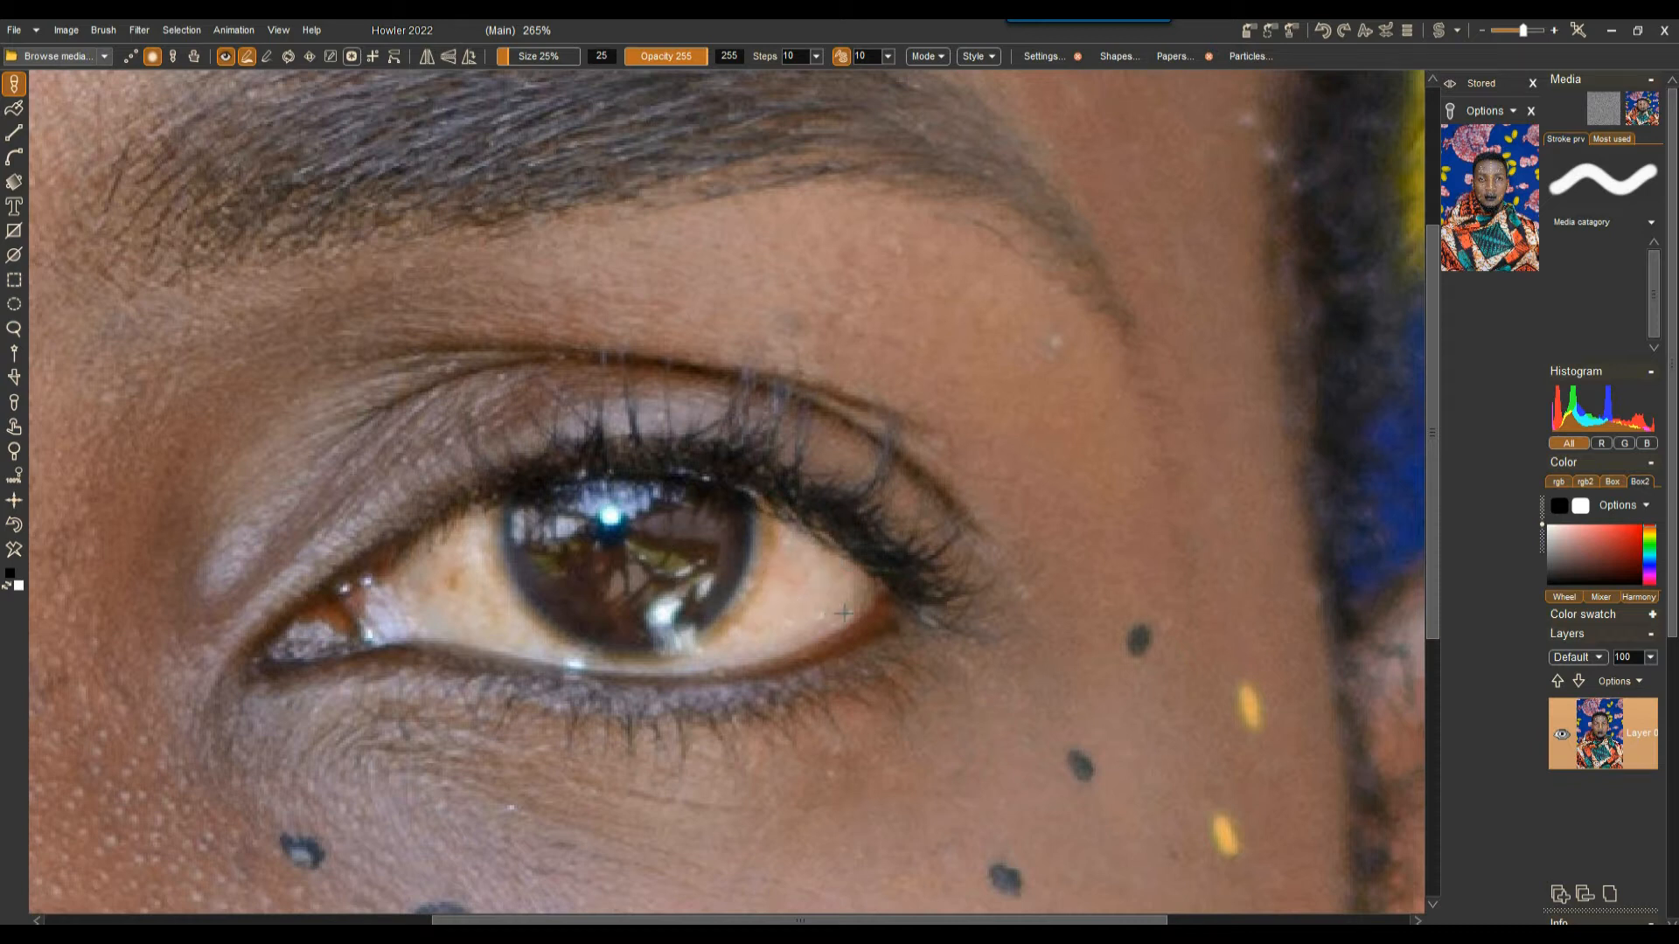
pyautogui.moveTo(813, 328); pyautogui.dragTo(779, 351)
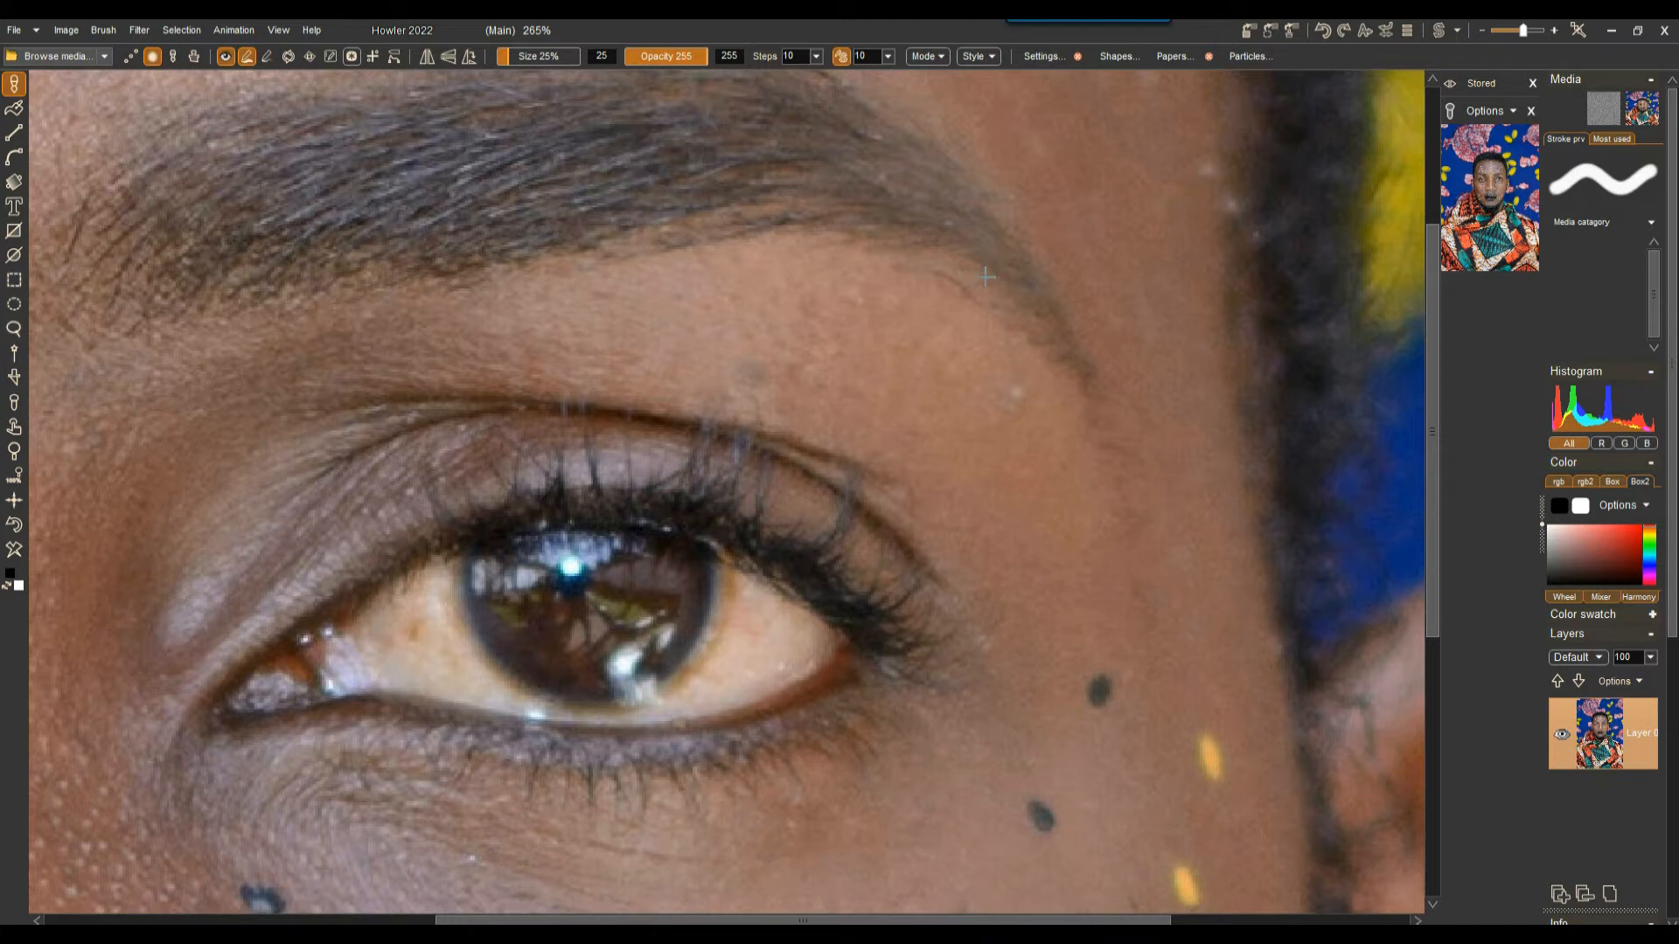
pyautogui.scroll(-3, 927, 270)
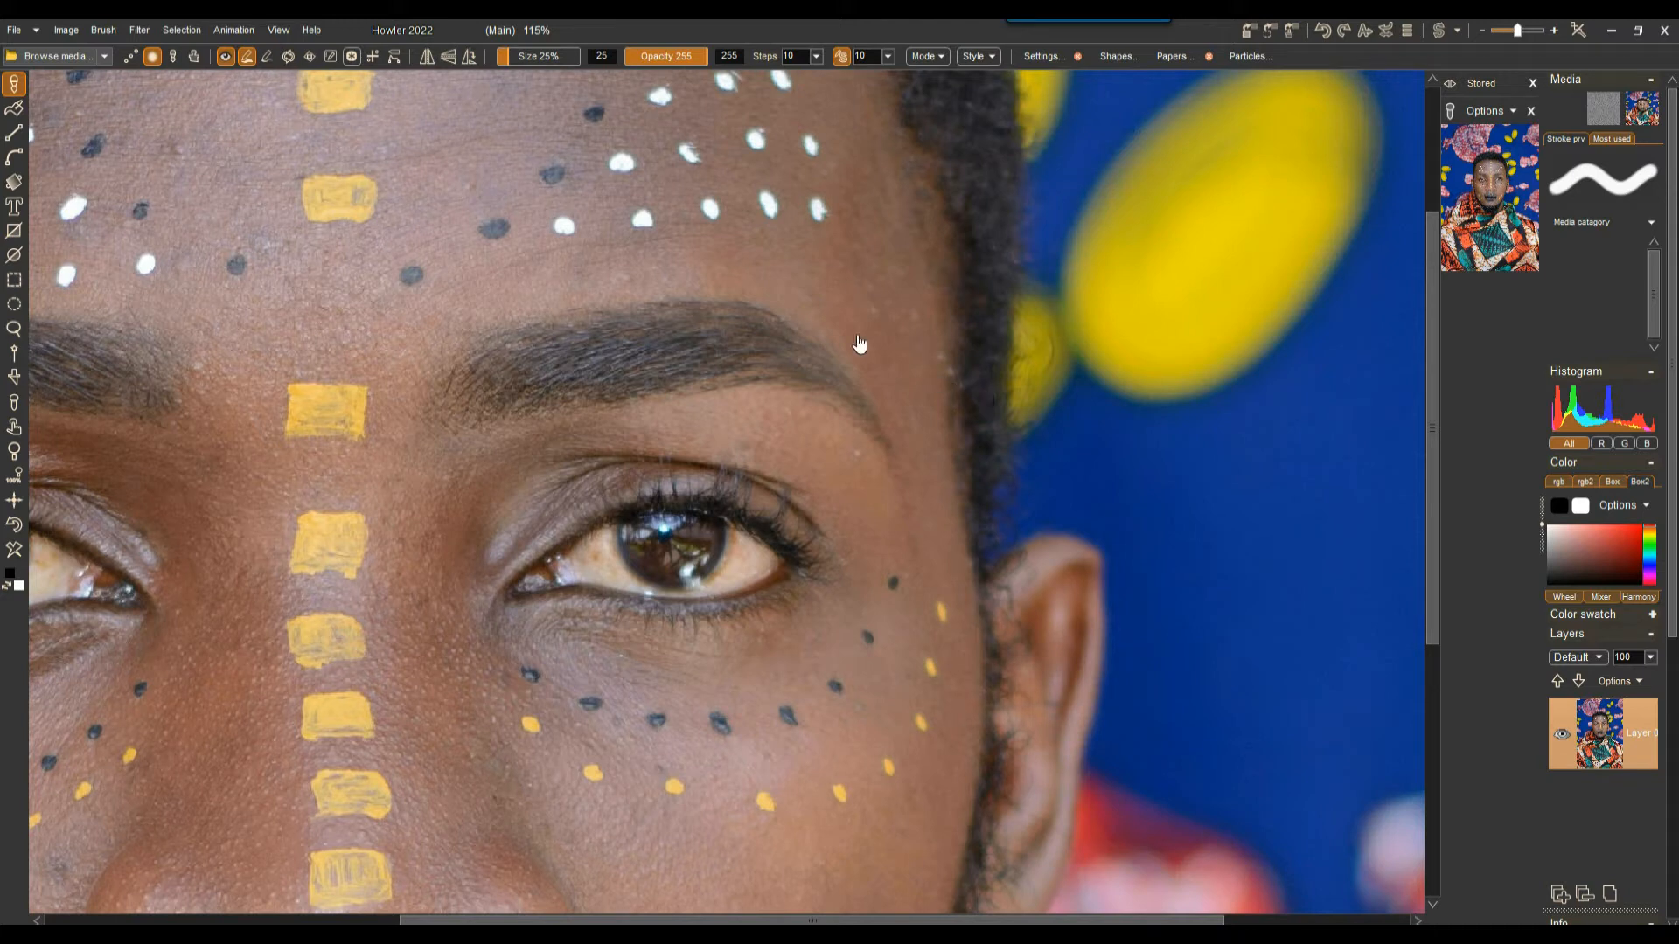
pyautogui.scroll(-3, 860, 344)
pyautogui.moveTo(859, 376); pyautogui.dragTo(802, 262)
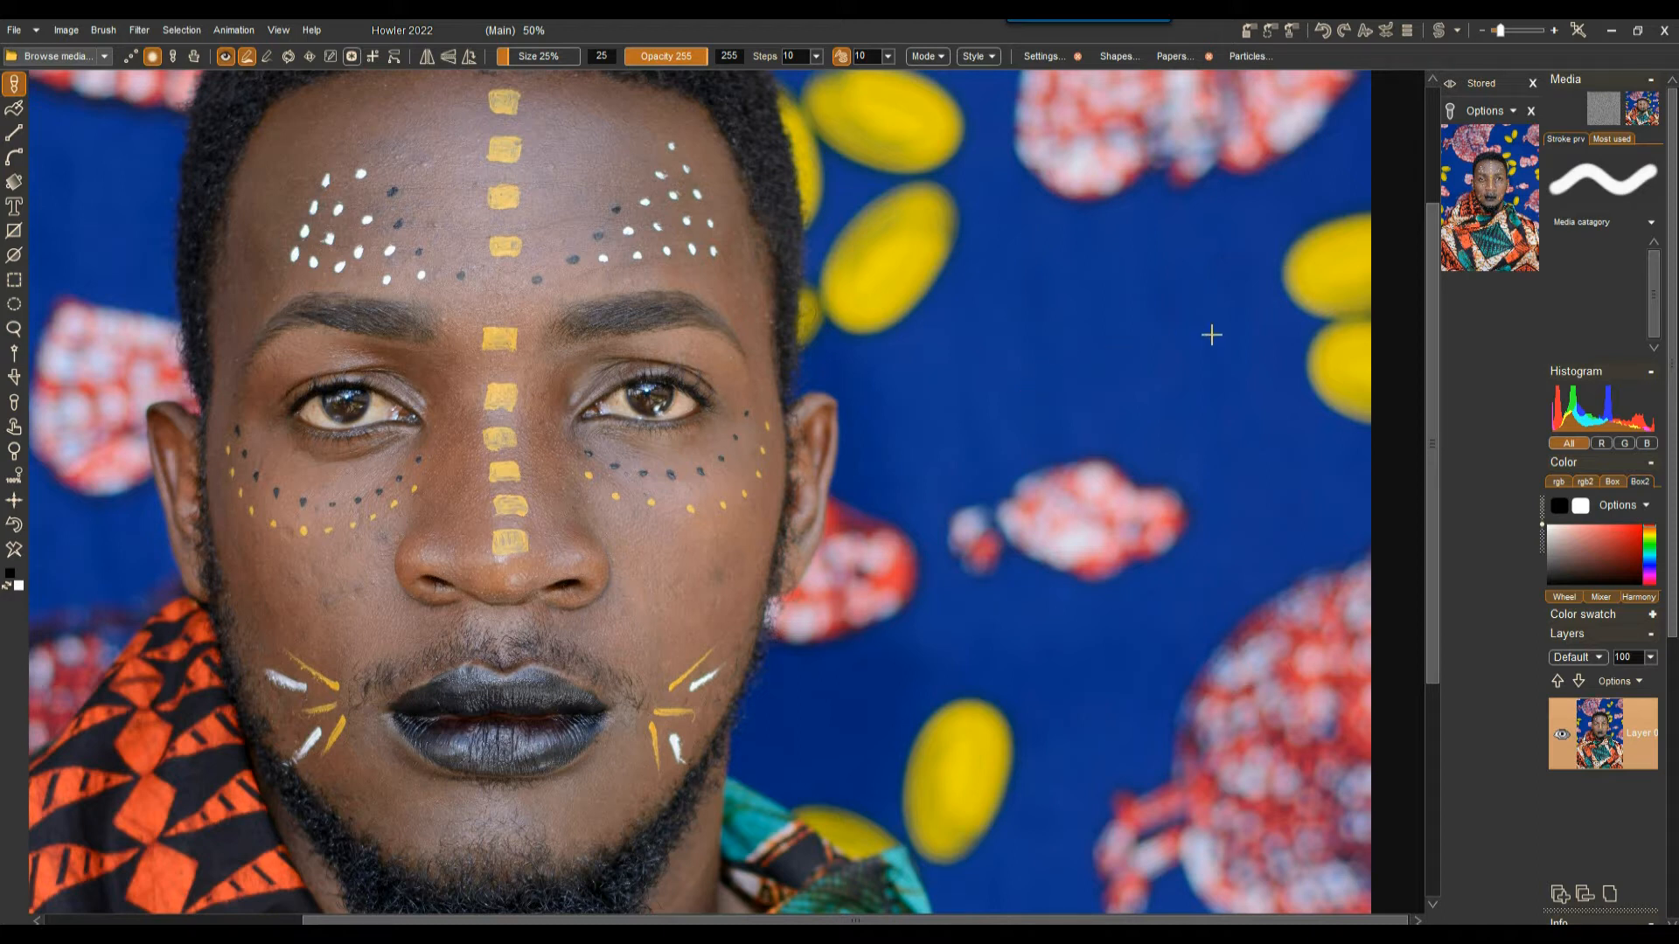
# Add a new layer above the portrait and fill it with the stored copy of the image.
pyautogui.click(1541, 522)
pyautogui.click(1676, 525)
pyautogui.click(1562, 894)
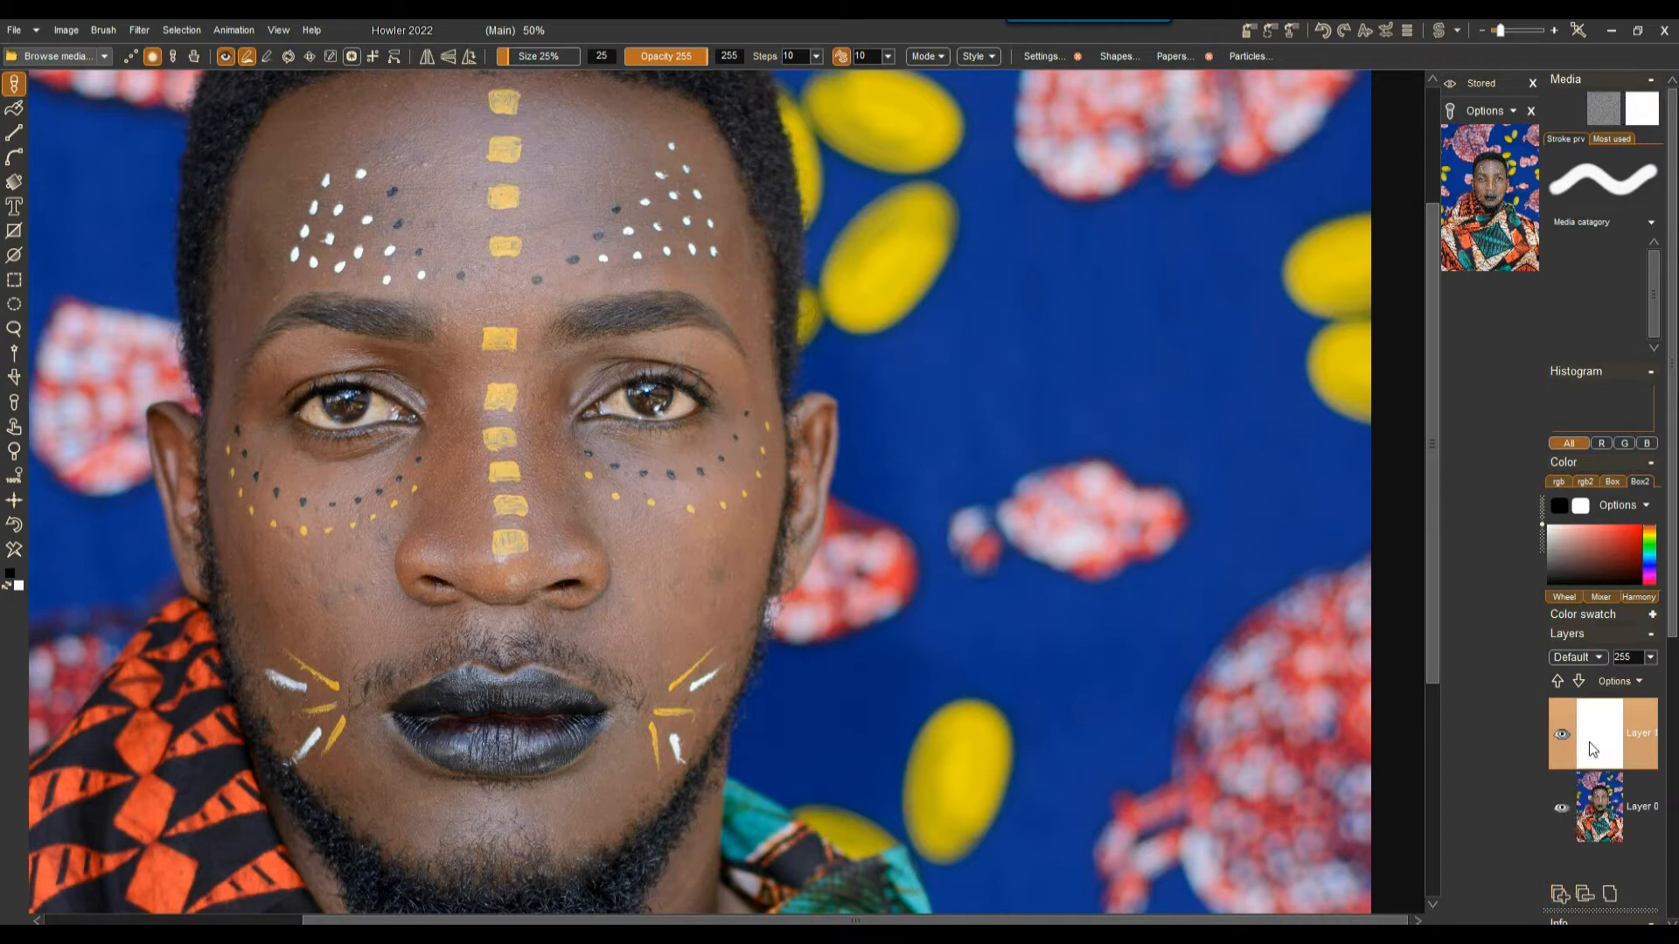
pyautogui.click(1597, 795)
pyautogui.click(1605, 737)
pyautogui.click(1491, 179)
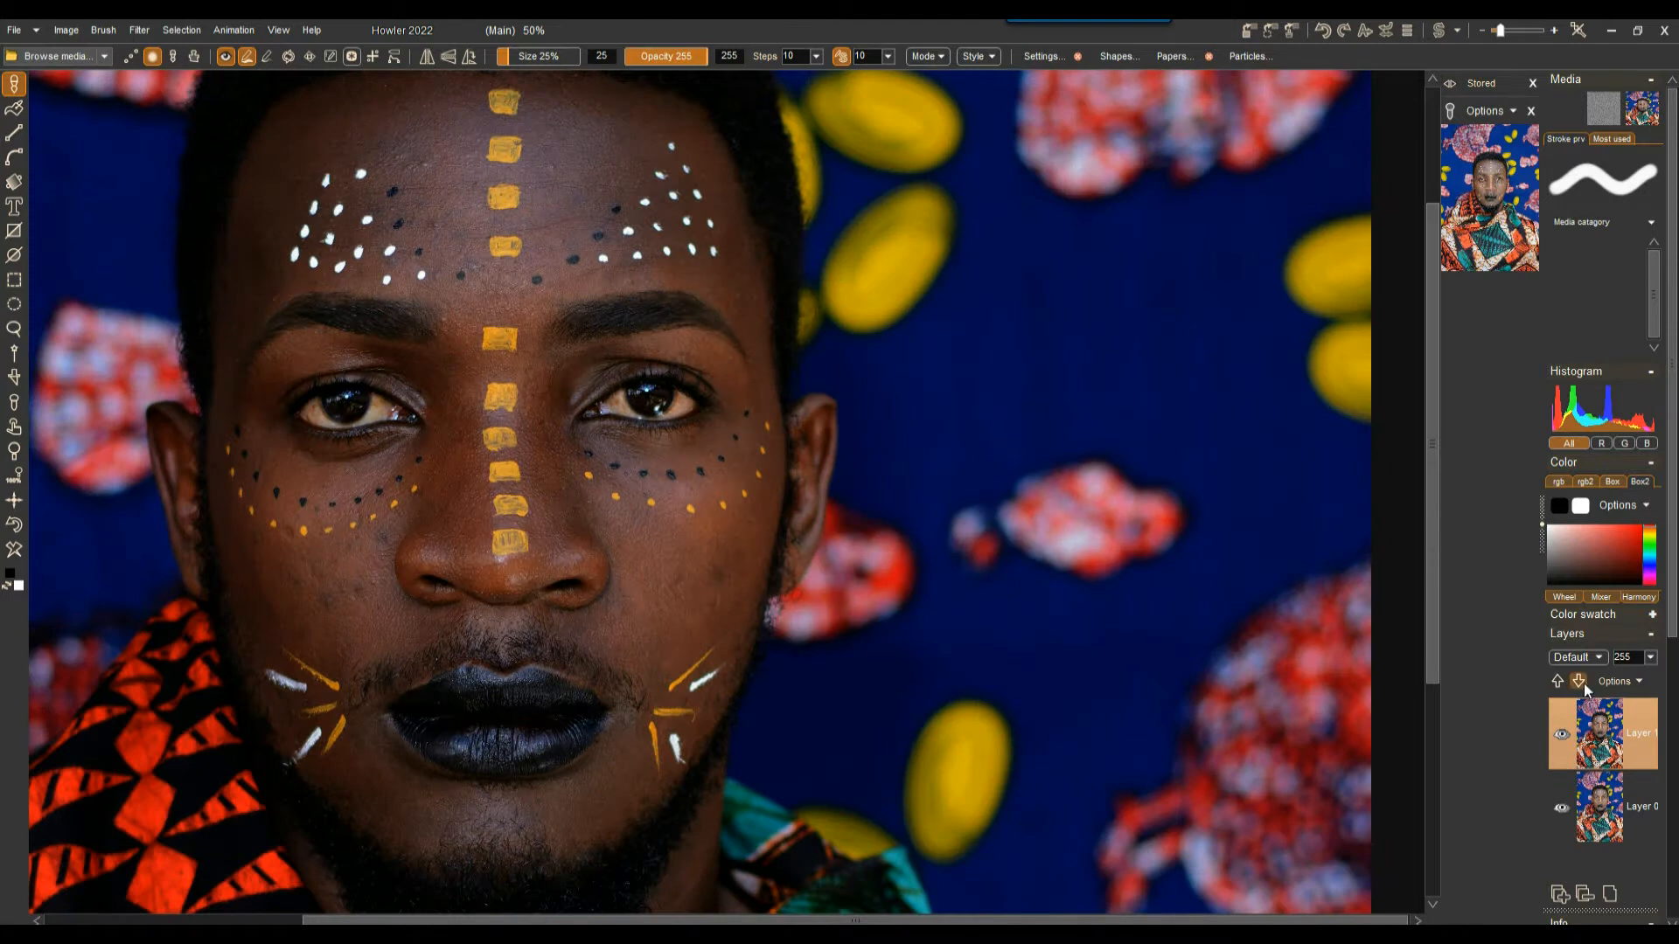
# Try the Subtractive blend mode on the upper portrait layer and inspect the cheek detail up close.
pyautogui.click(1597, 657)
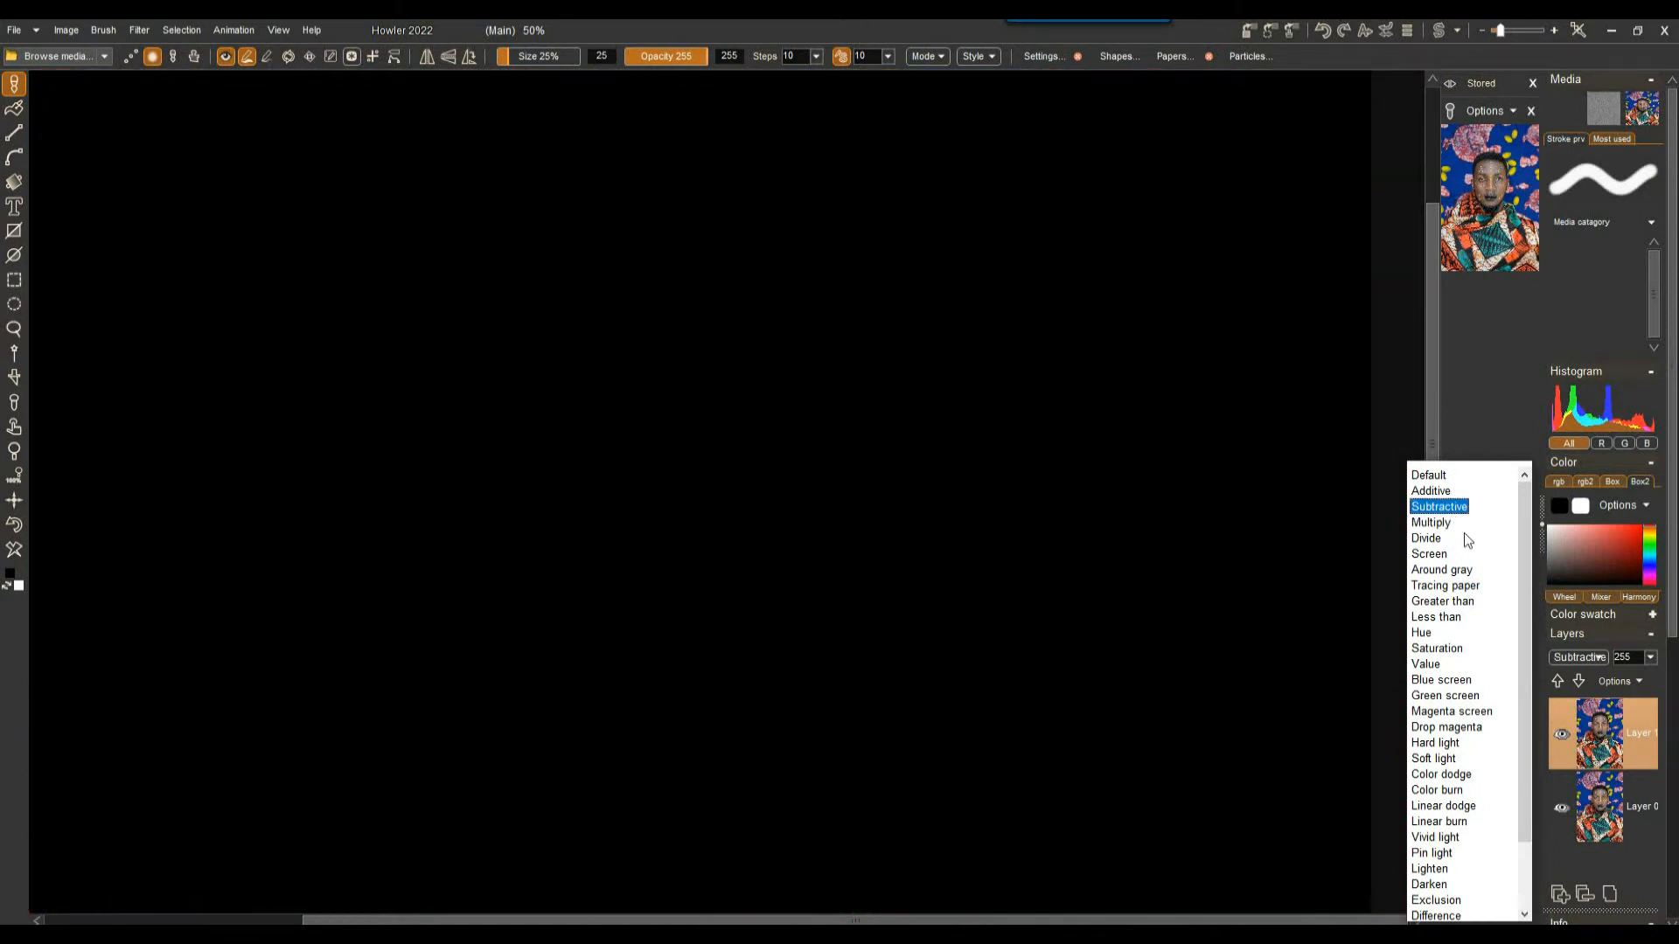
pyautogui.click(1597, 737)
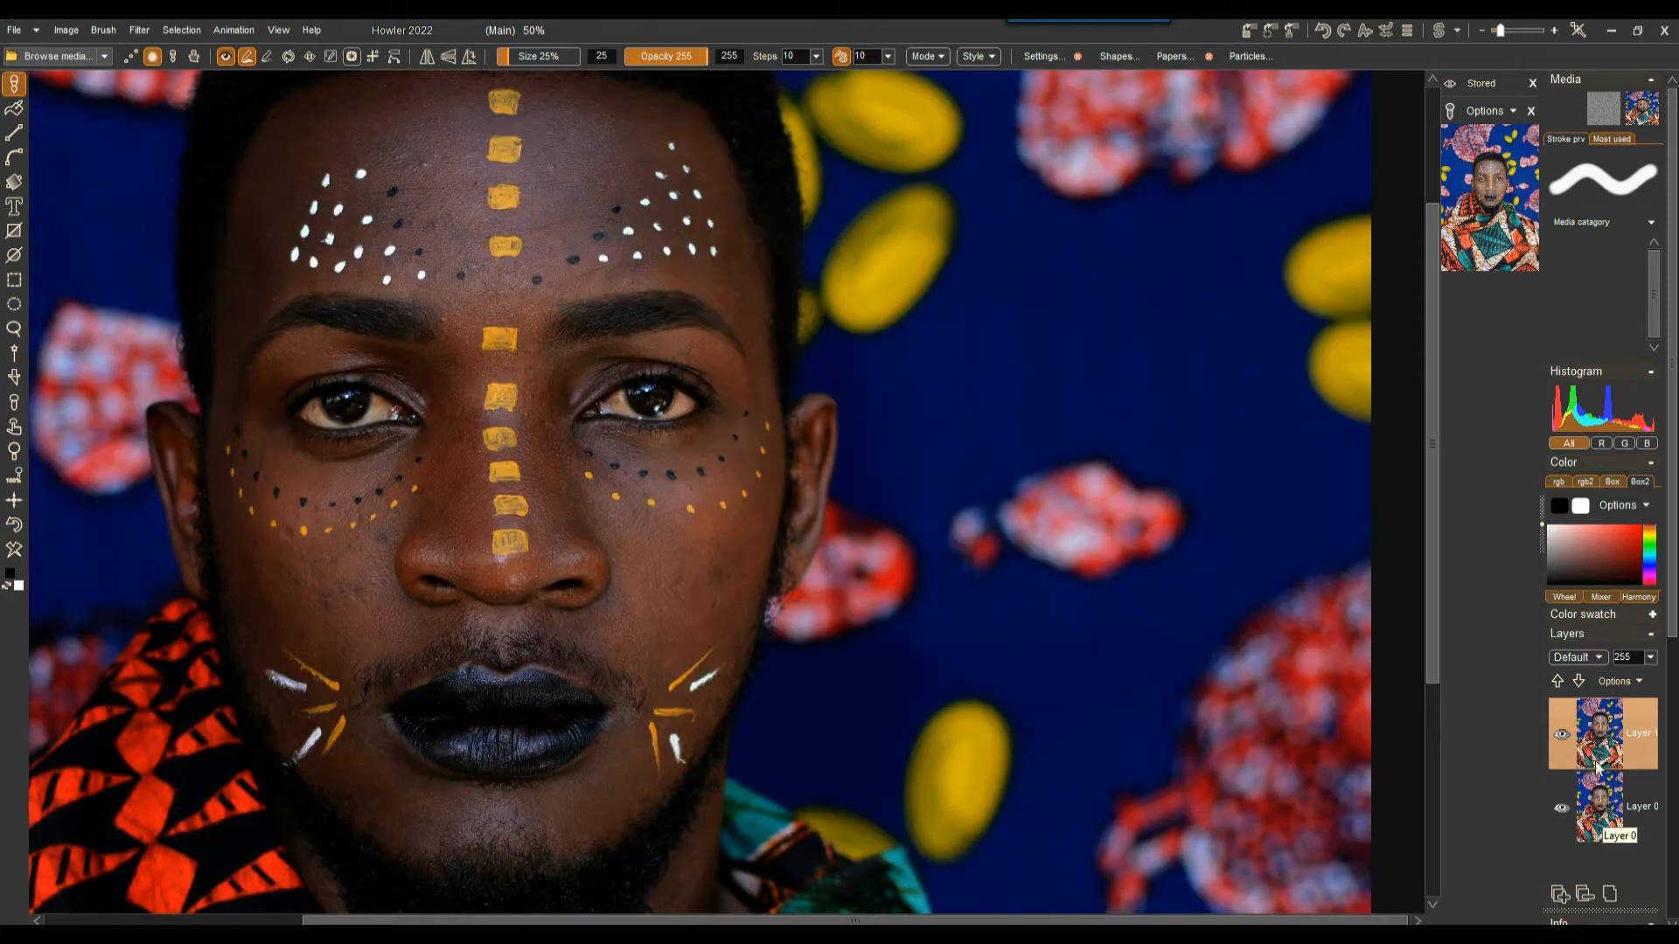
pyautogui.scroll(5, 1076, 551)
pyautogui.scroll(3, 1076, 574)
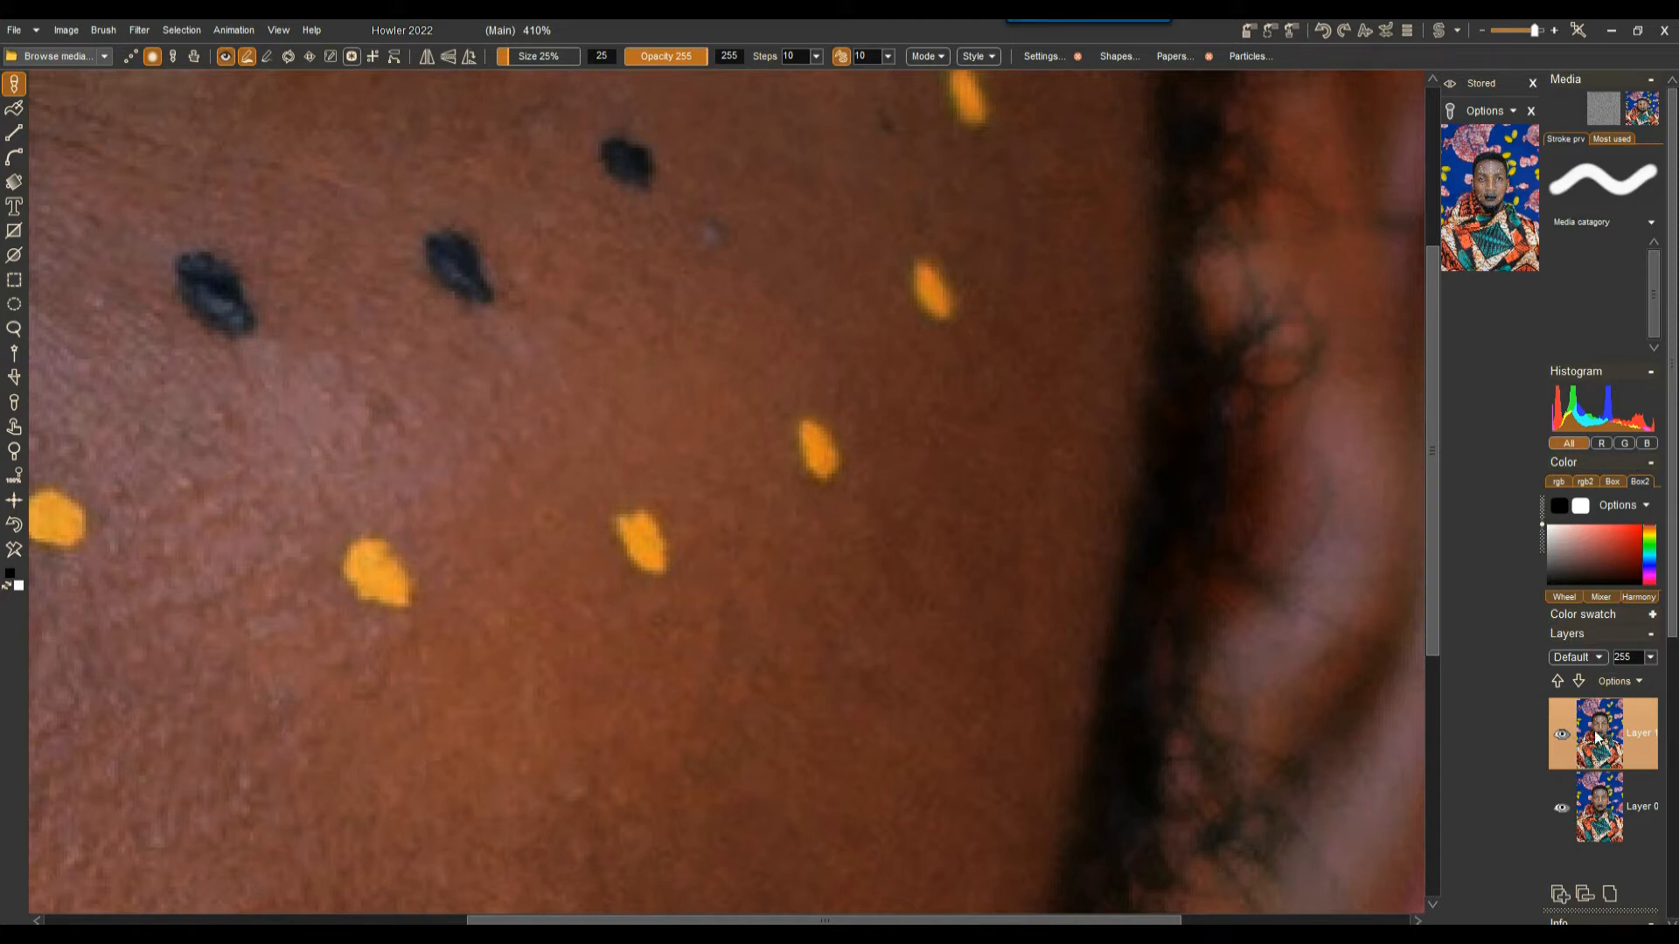
pyautogui.click(138, 30)
pyautogui.click(620, 29)
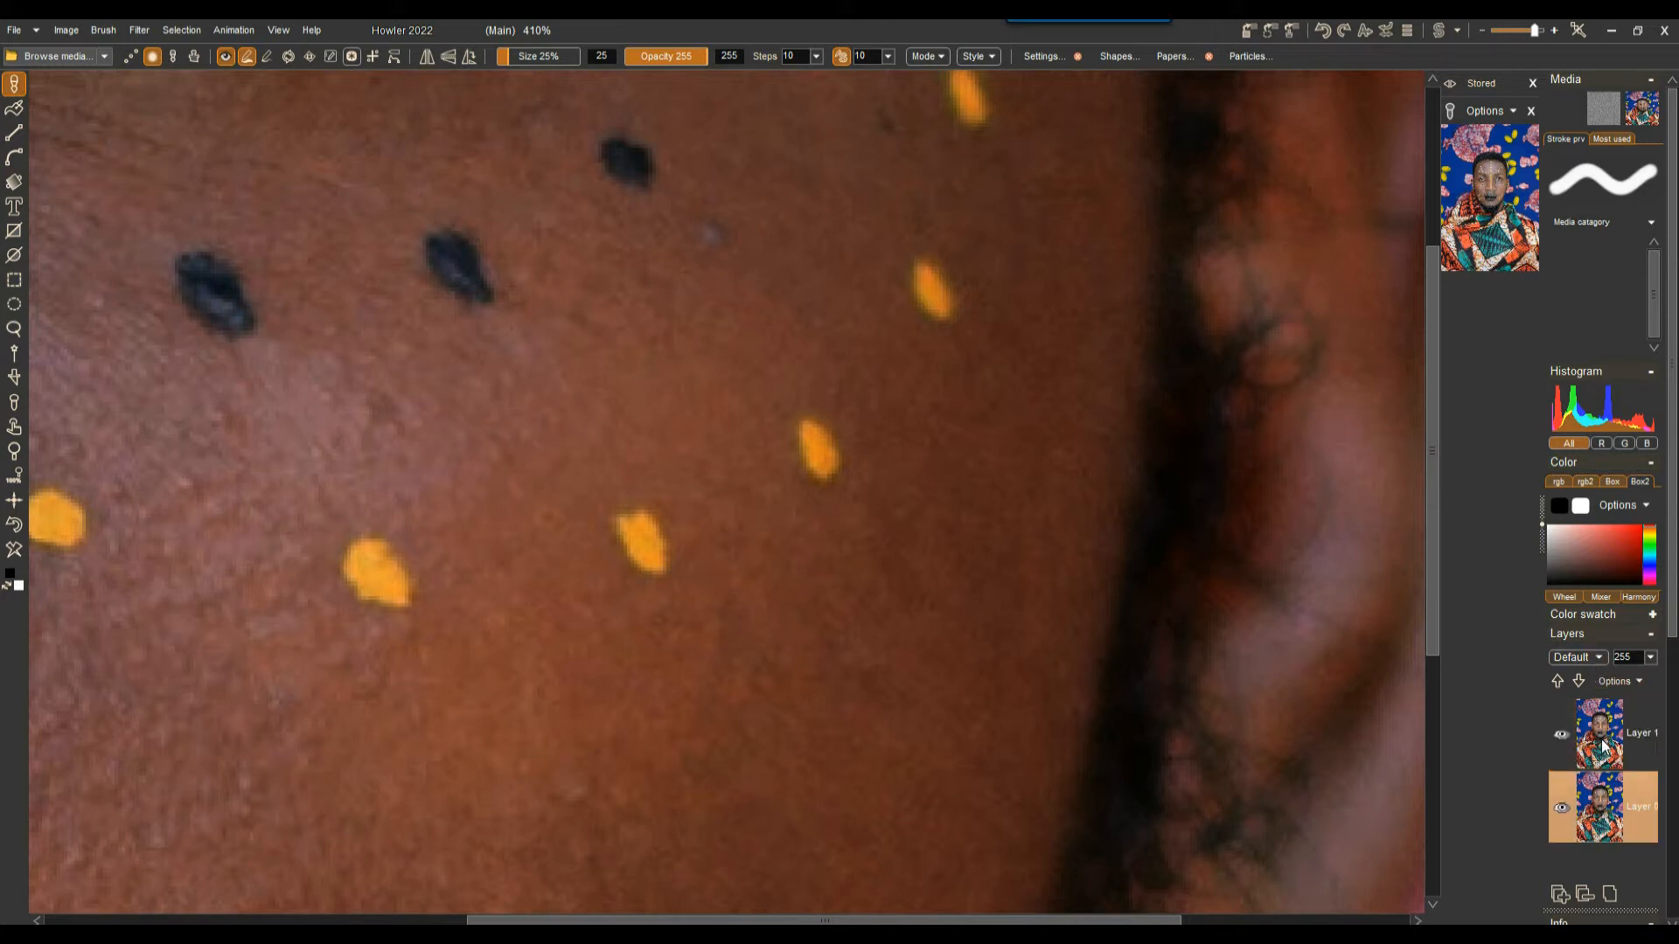
# Set the upper portrait layer's blend mode to Subtractive.
pyautogui.click(1599, 658)
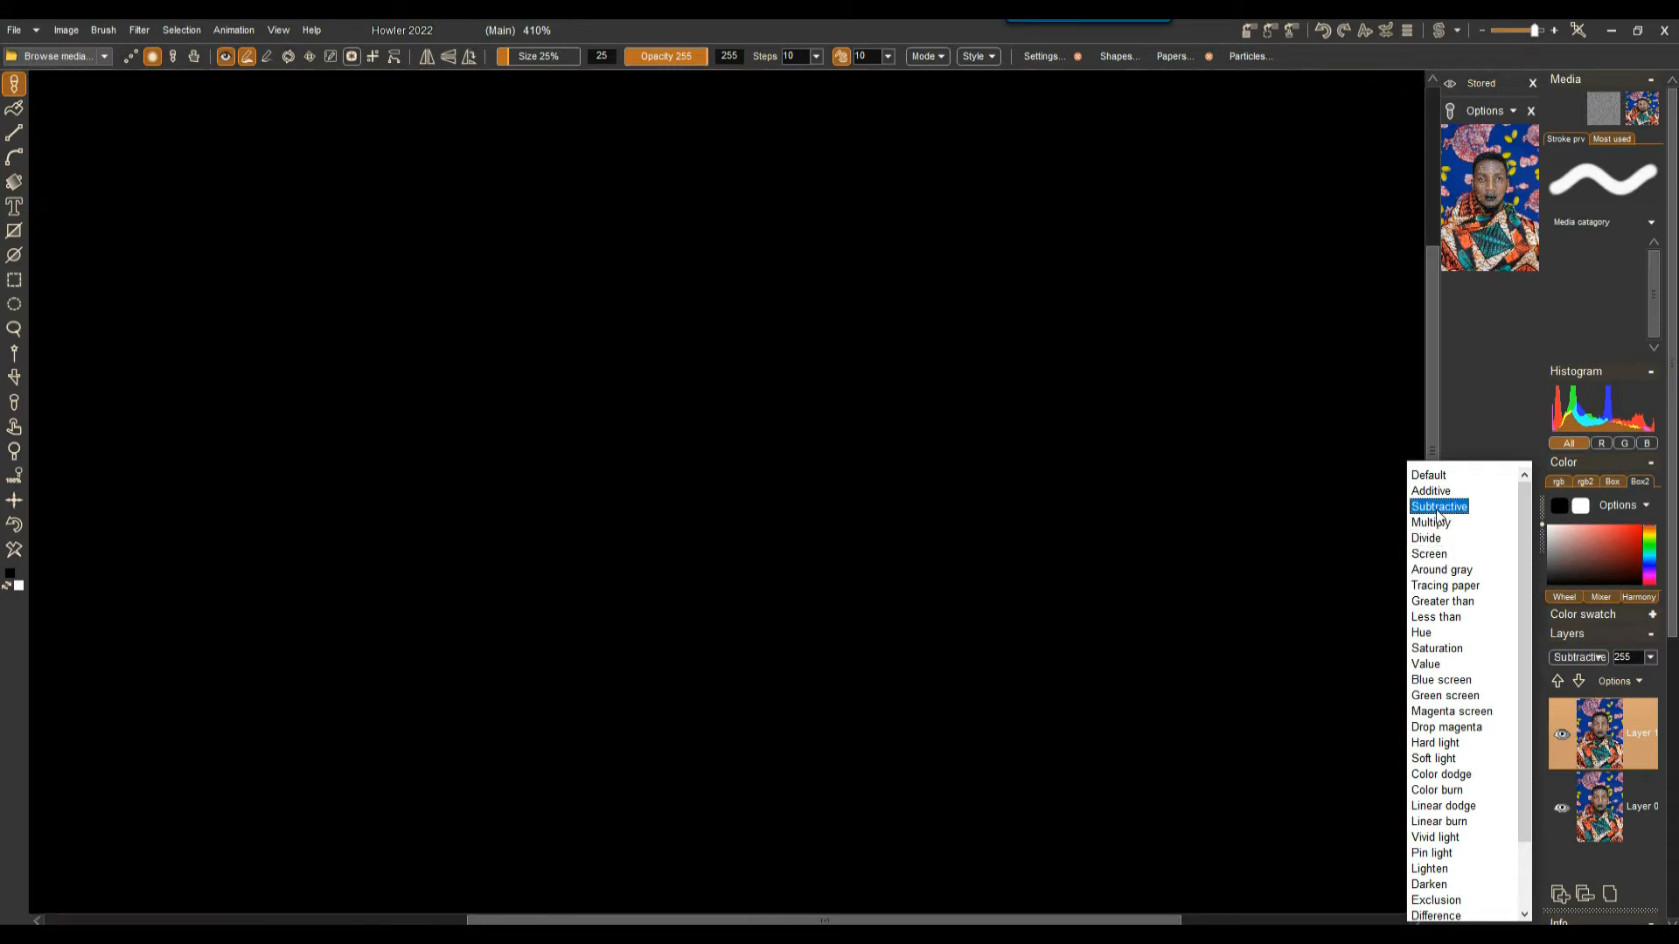
pyautogui.click(1437, 508)
pyautogui.scroll(-5, 930, 503)
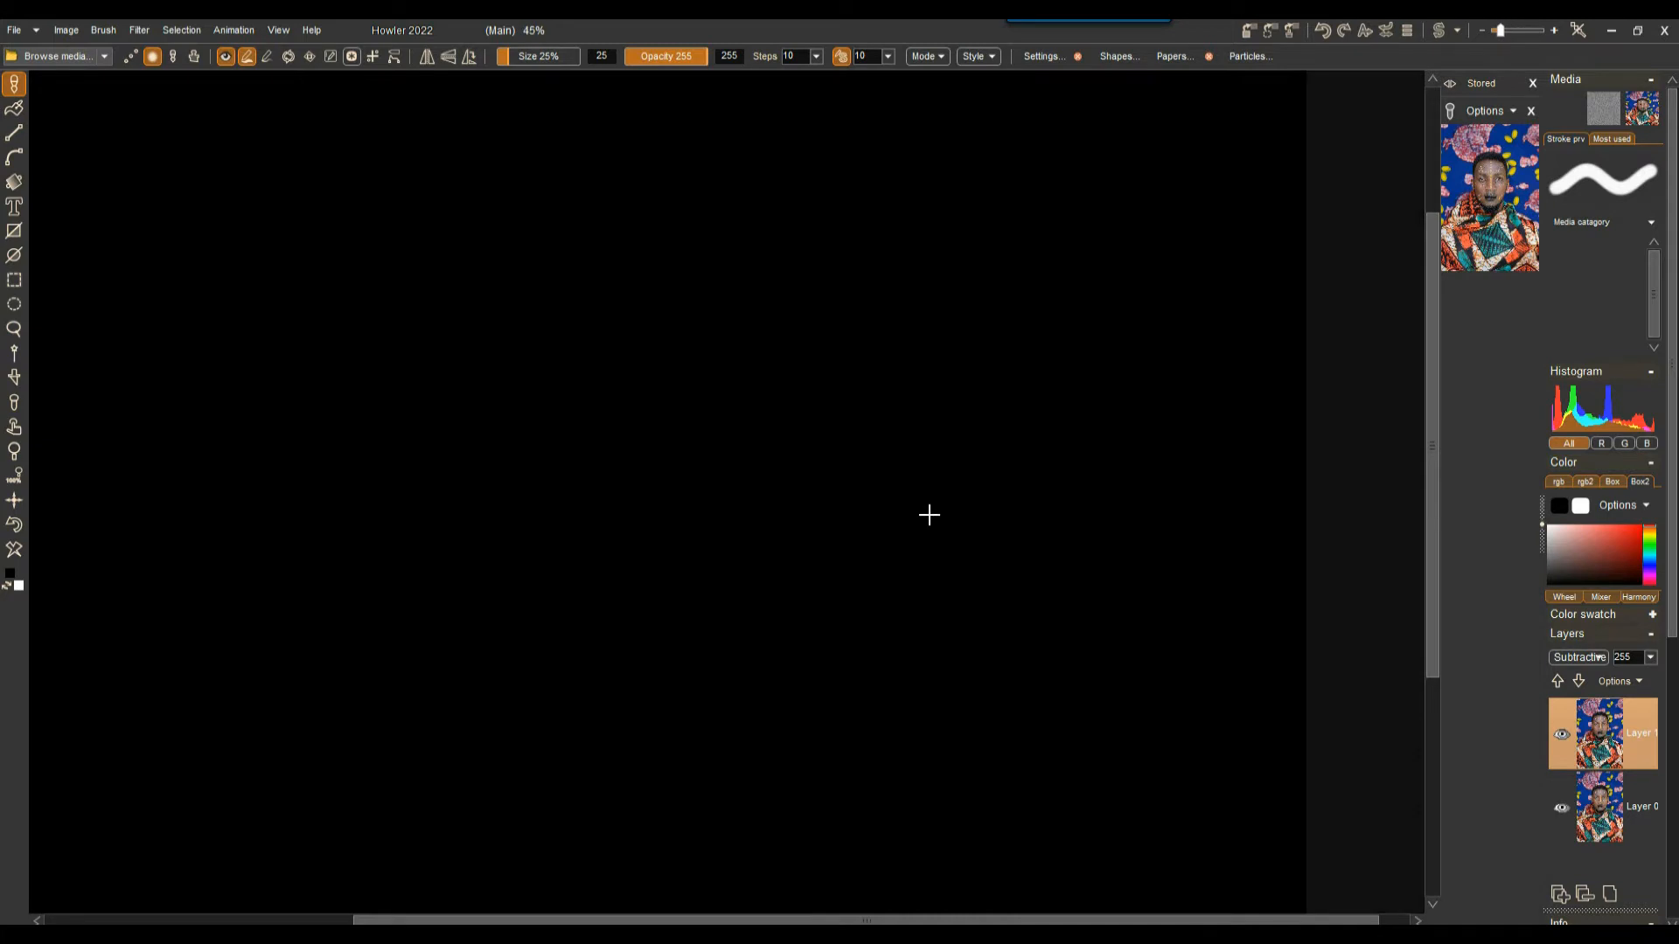
pyautogui.scroll(-3, 944, 525)
pyautogui.scroll(4, 553, 574)
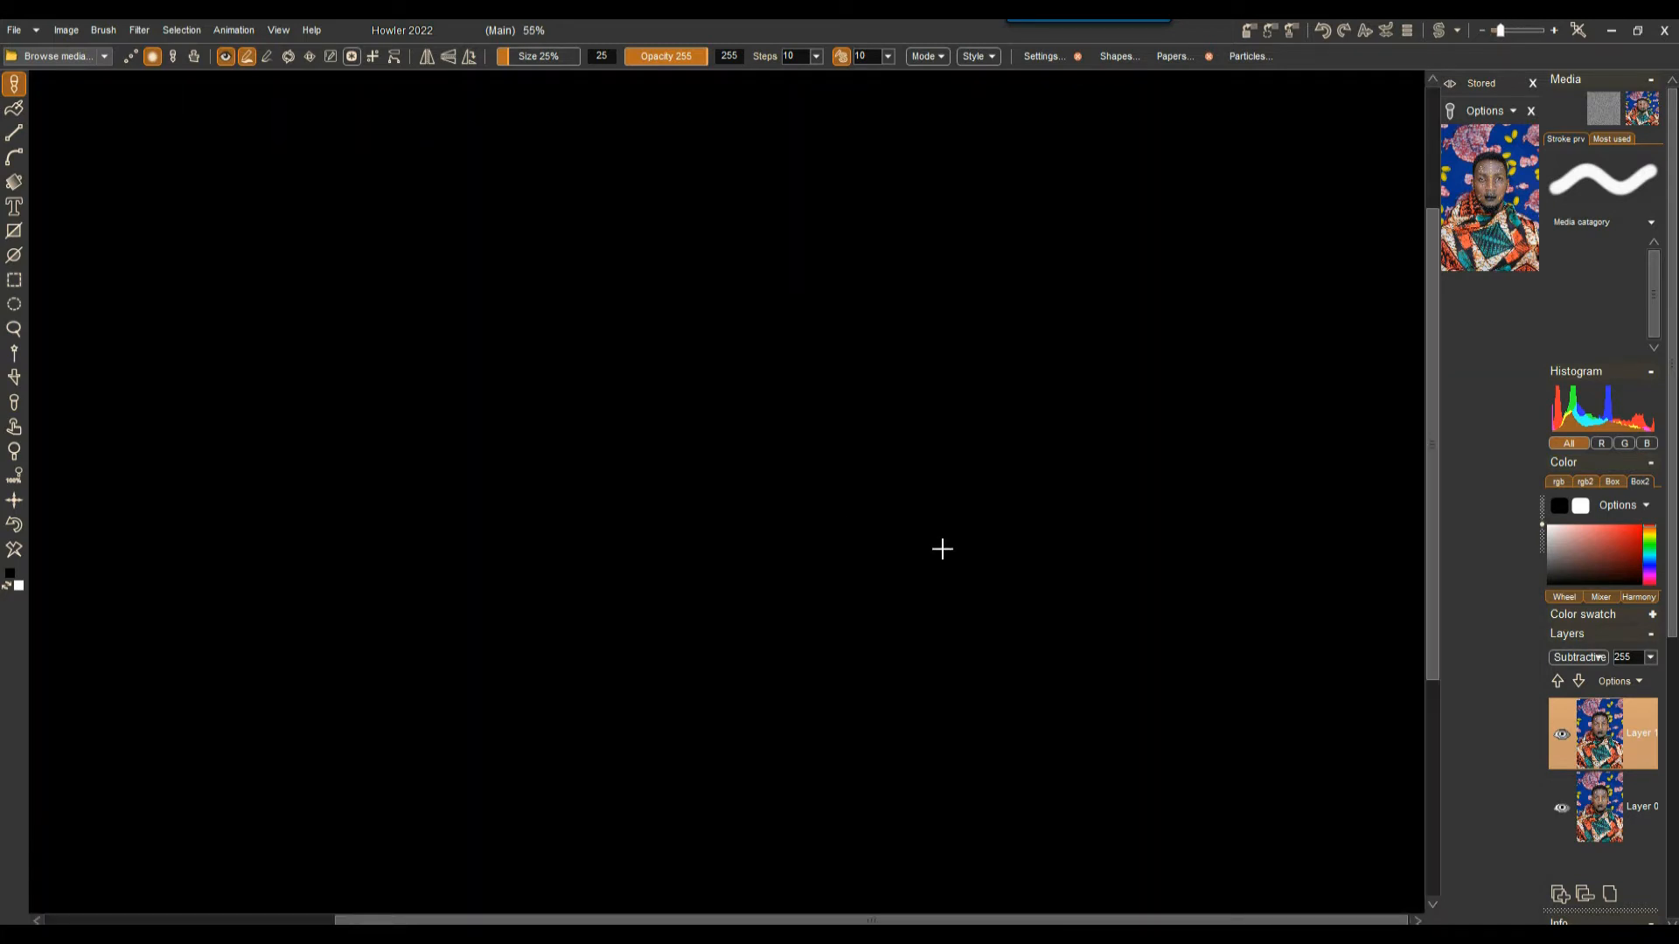
pyautogui.scroll(2, 1035, 549)
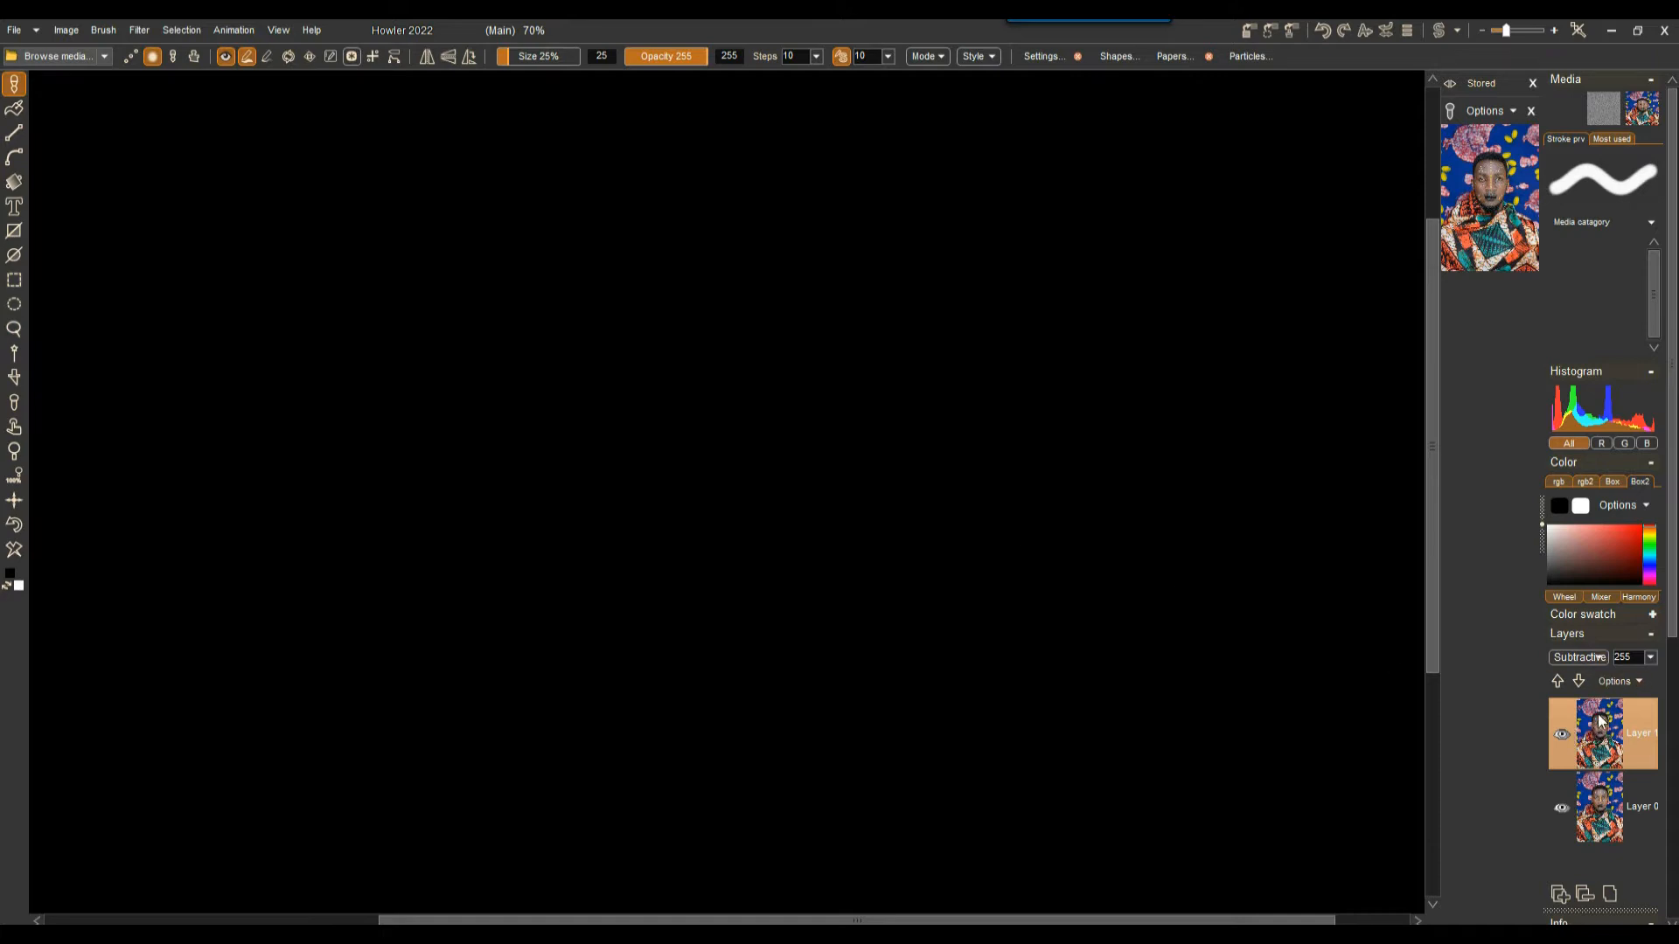
# Start a Gaussian blur on the upper layer and preview blur levels of 20 and 7.
pyautogui.click(139, 29)
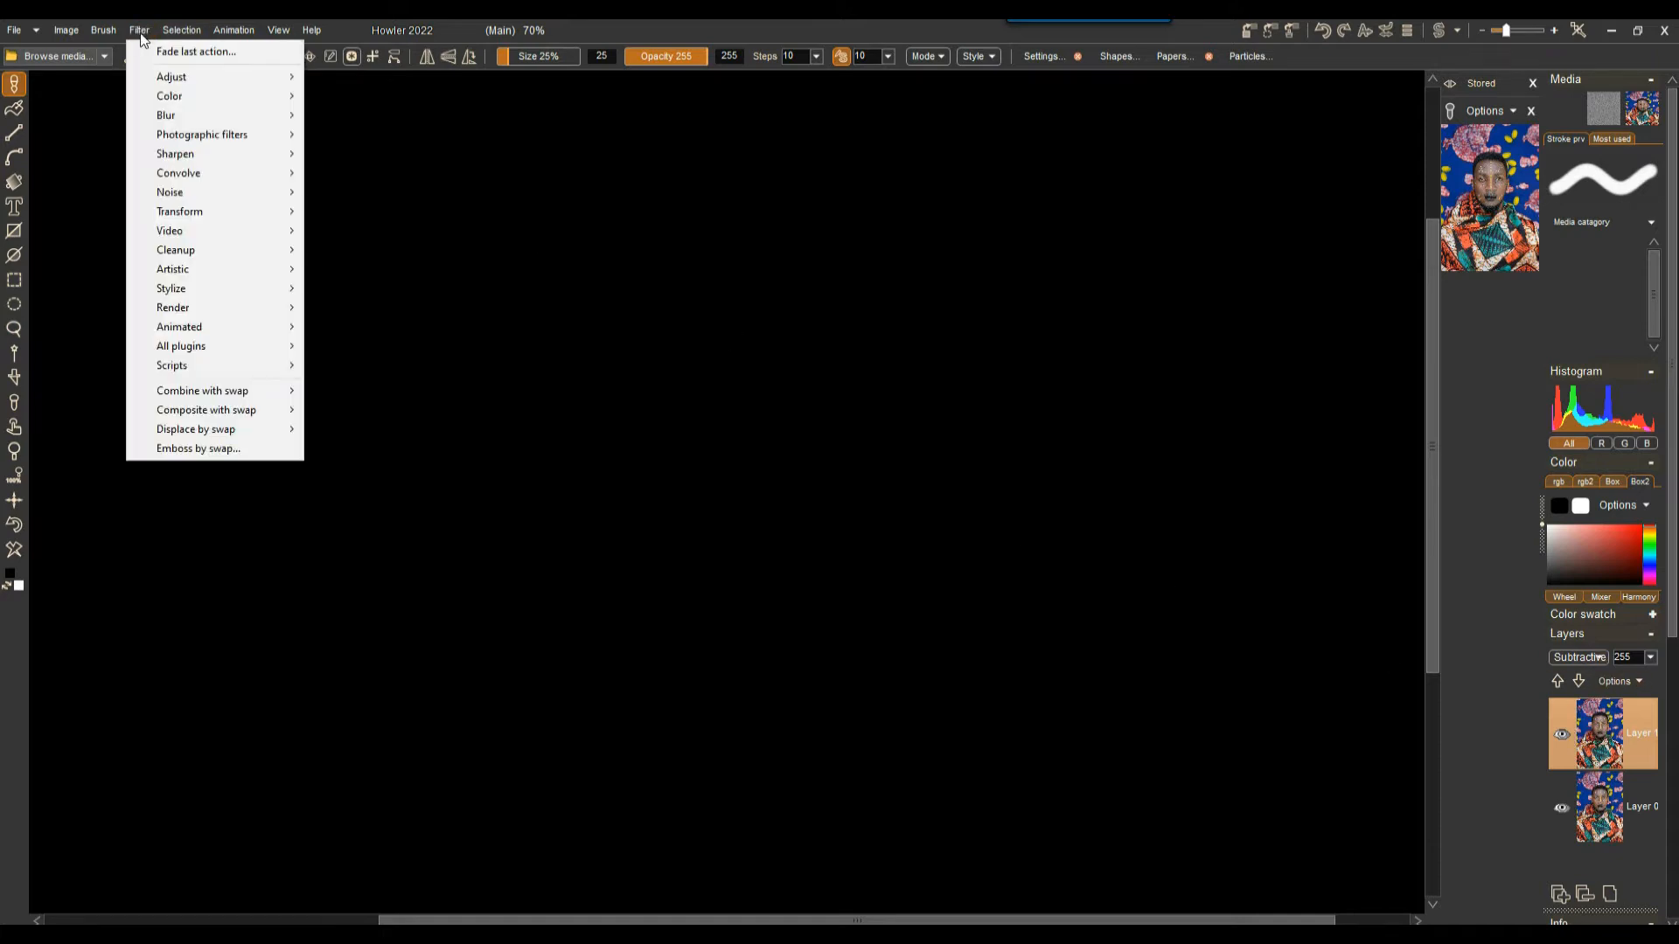
pyautogui.moveTo(185, 211)
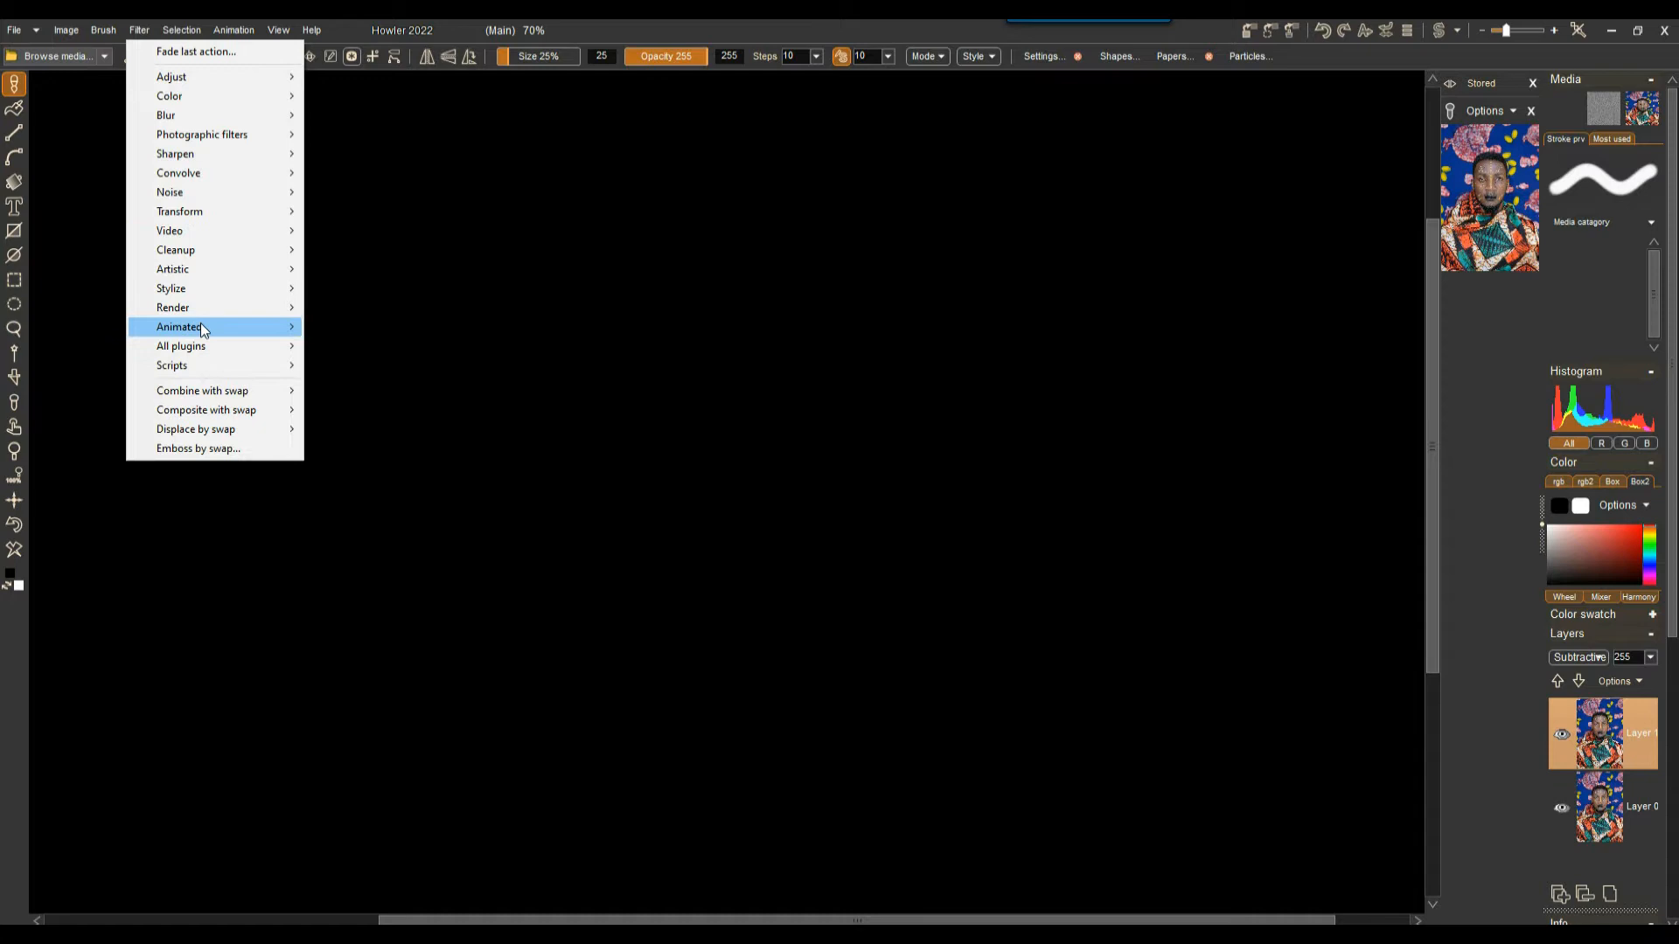
pyautogui.moveTo(201, 328)
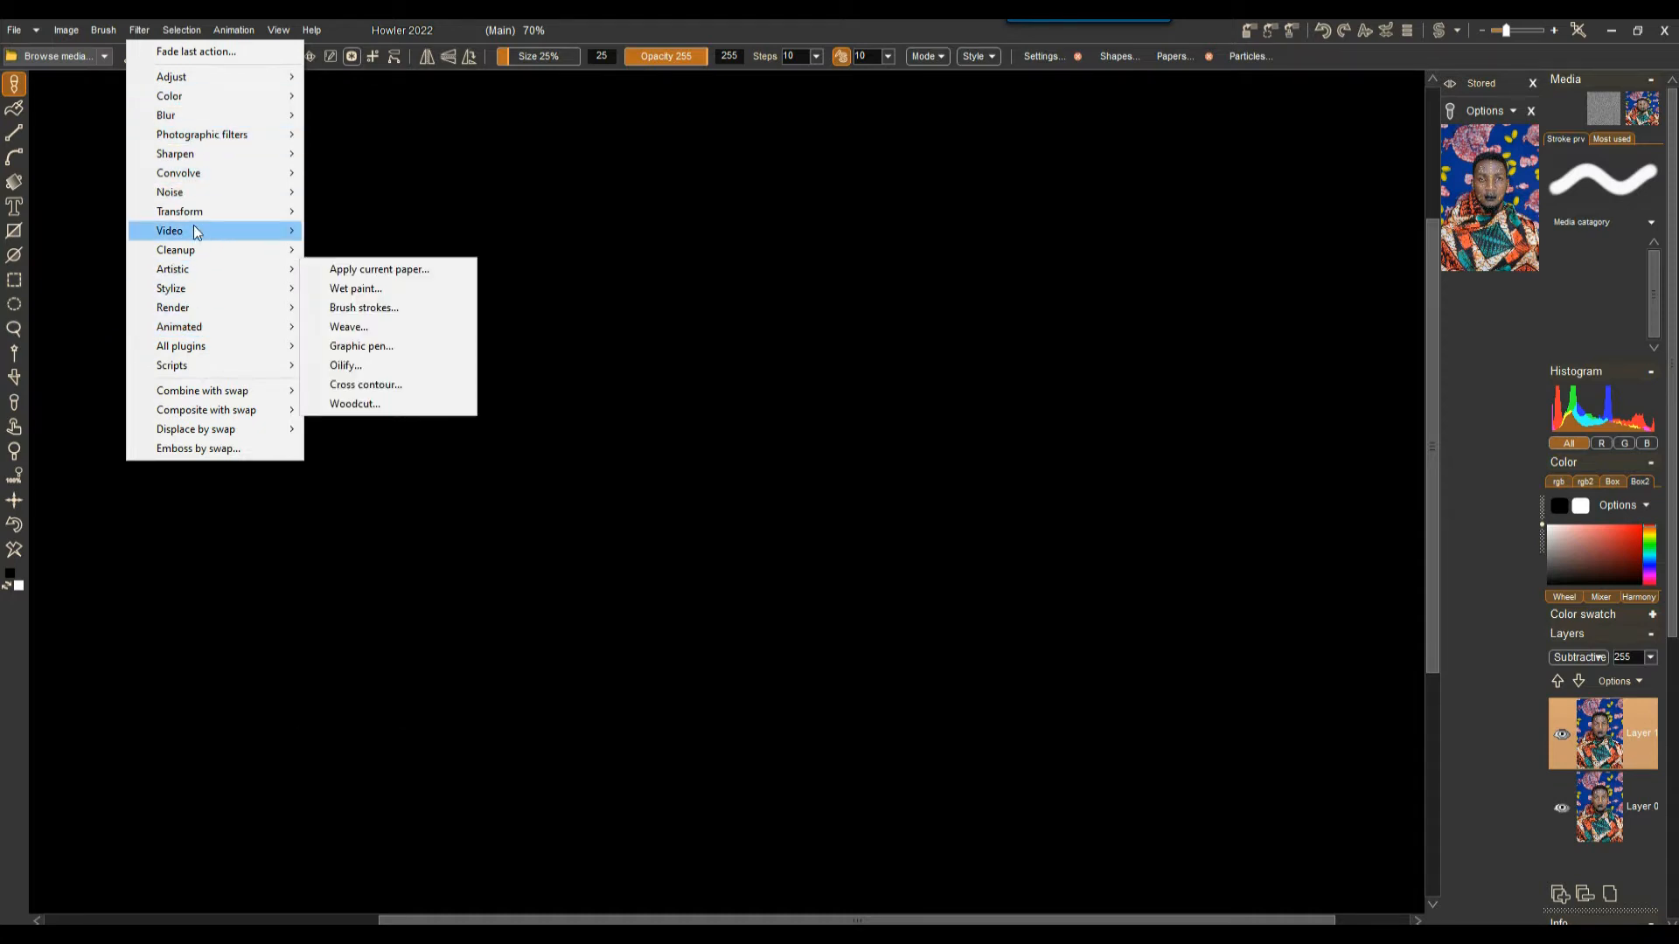
pyautogui.moveTo(194, 123)
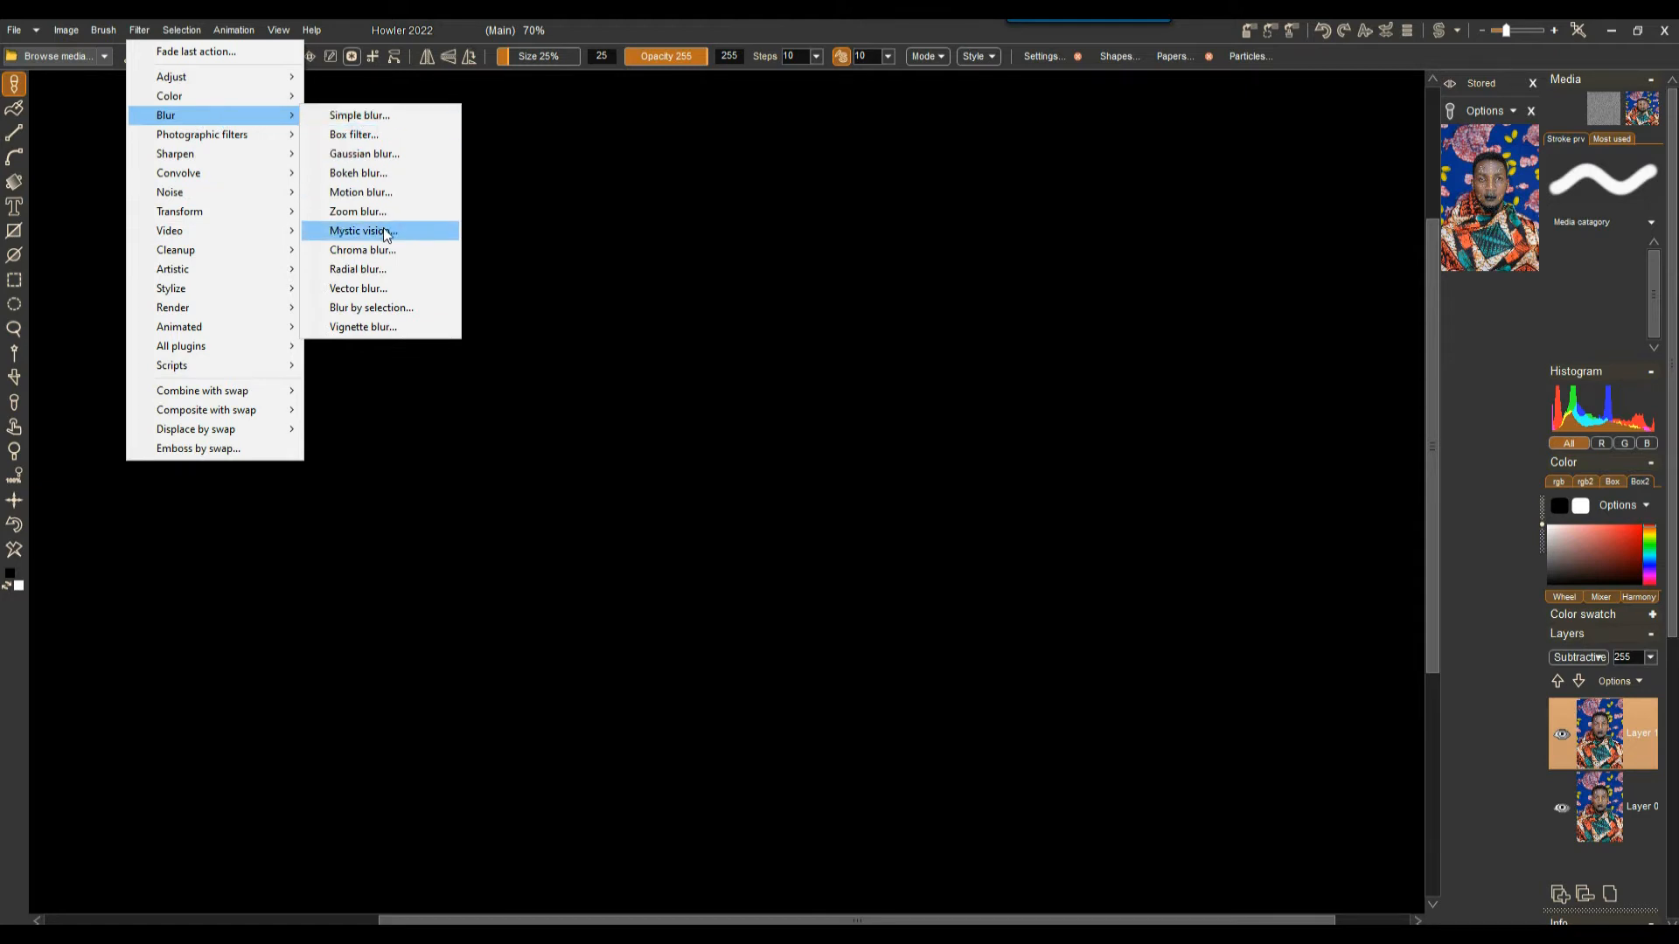
pyautogui.click(364, 153)
pyautogui.click(761, 445)
pyautogui.moveTo(759, 443); pyautogui.dragTo(762, 446)
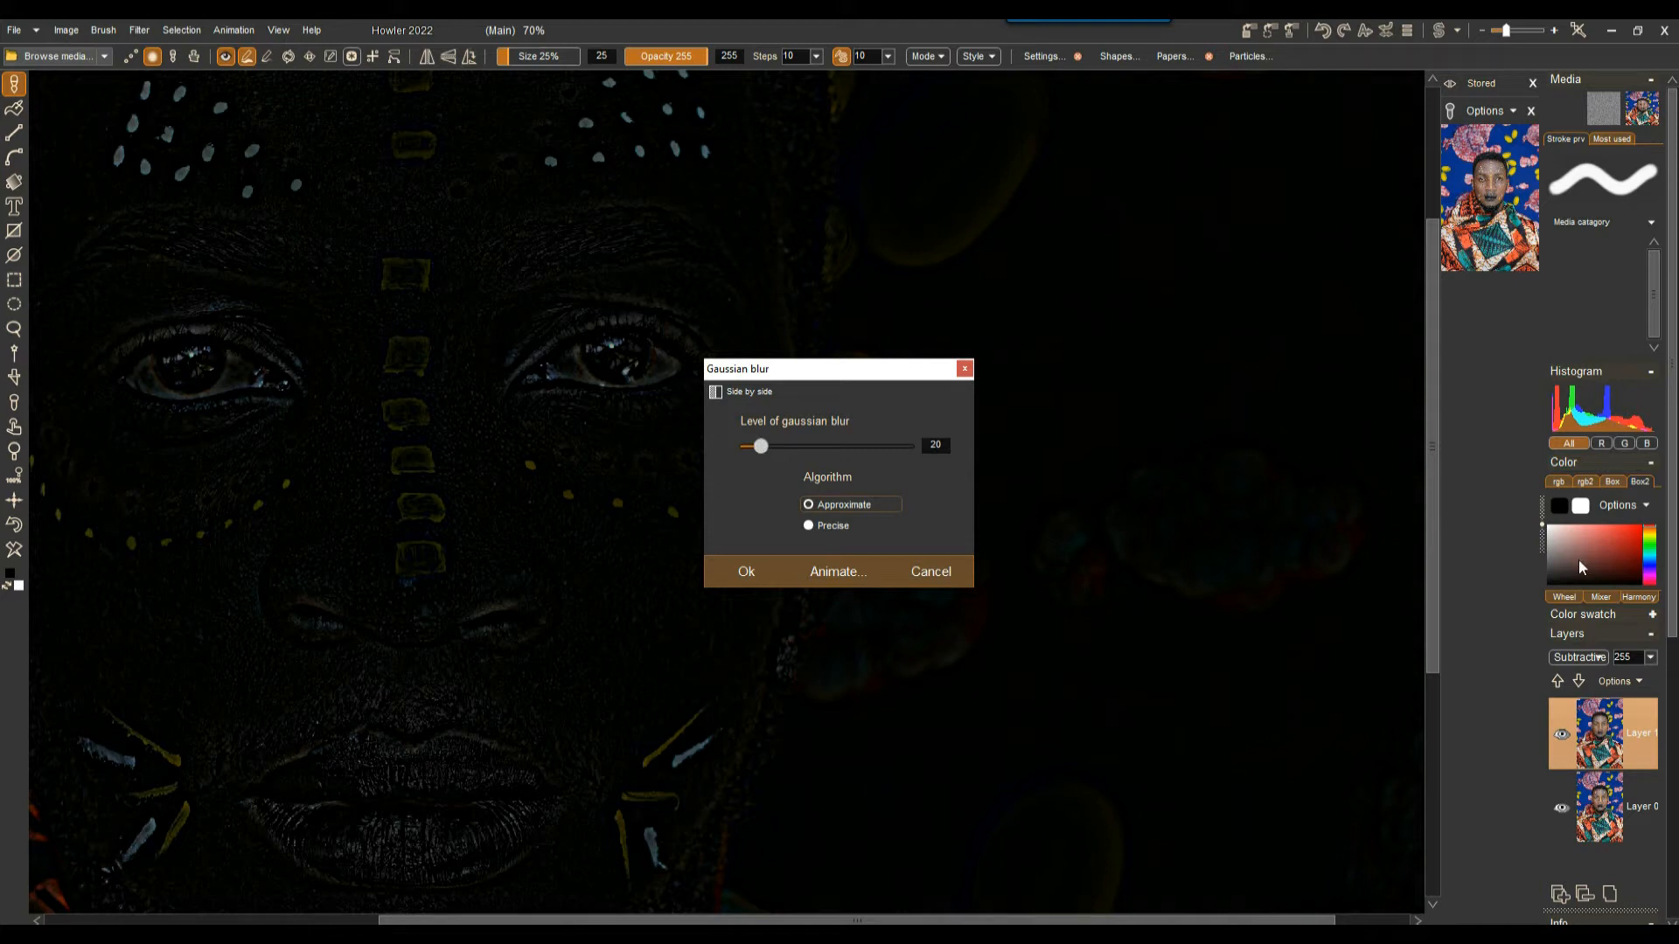
pyautogui.moveTo(764, 449); pyautogui.dragTo(752, 455)
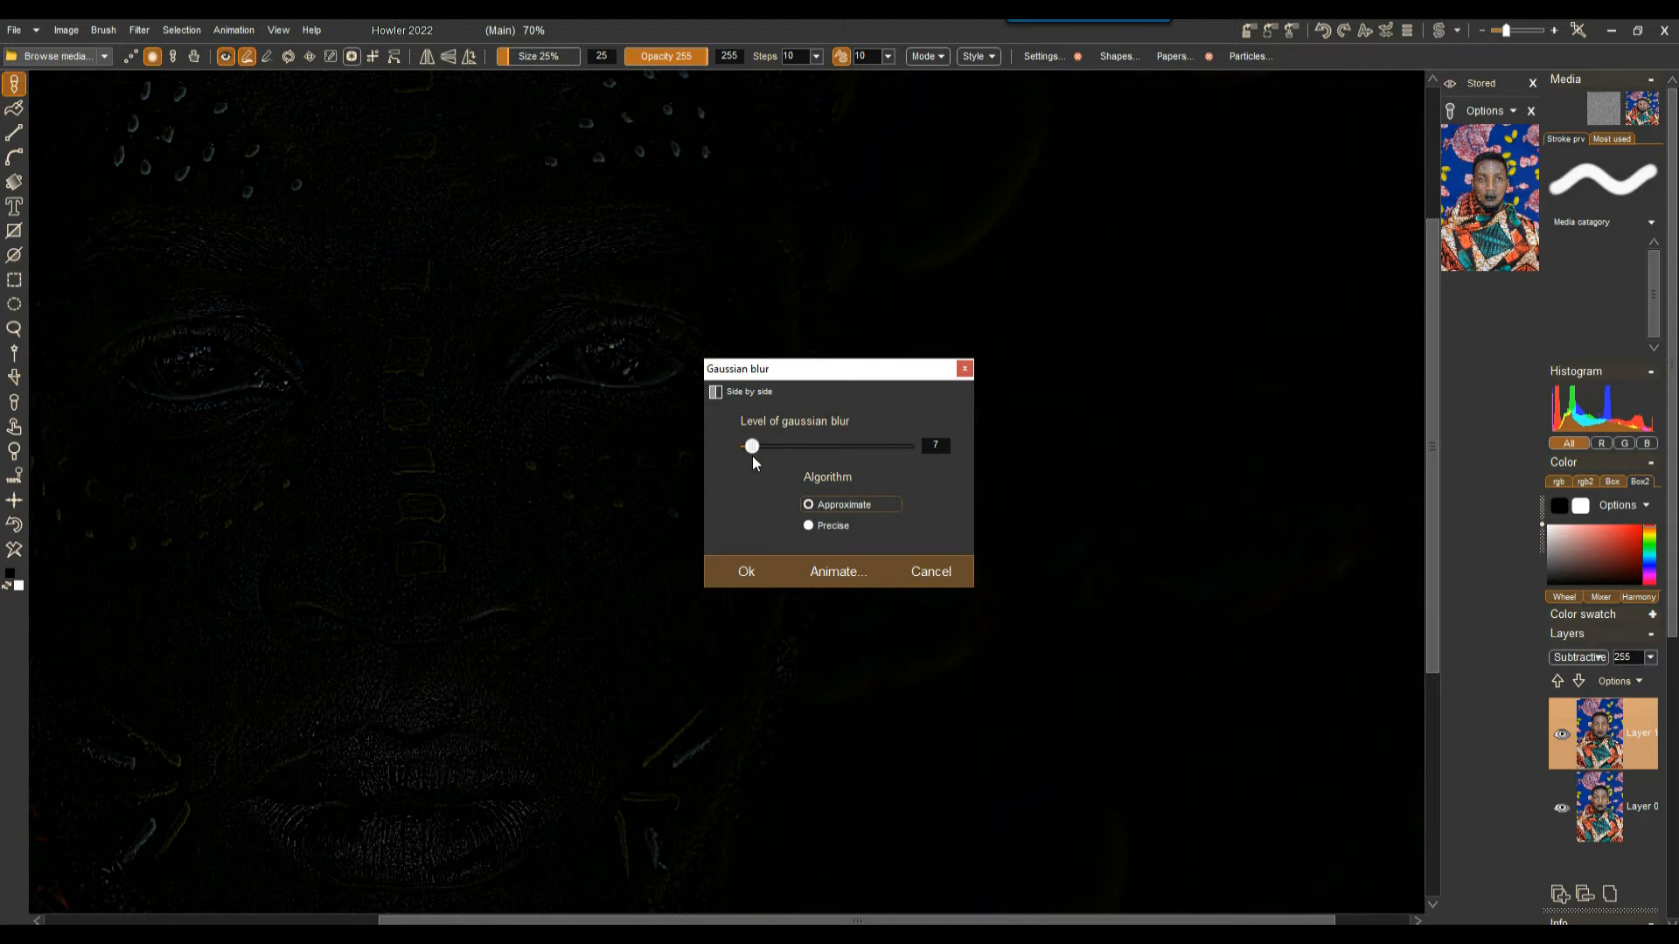
# Try Gaussian blur levels of 200, 15 and 2 with the Approximate algorithm, keeping the dialog clear of the face.
pyautogui.moveTo(796, 373); pyautogui.dragTo(1119, 318)
pyautogui.moveTo(1077, 392); pyautogui.dragTo(1075, 395)
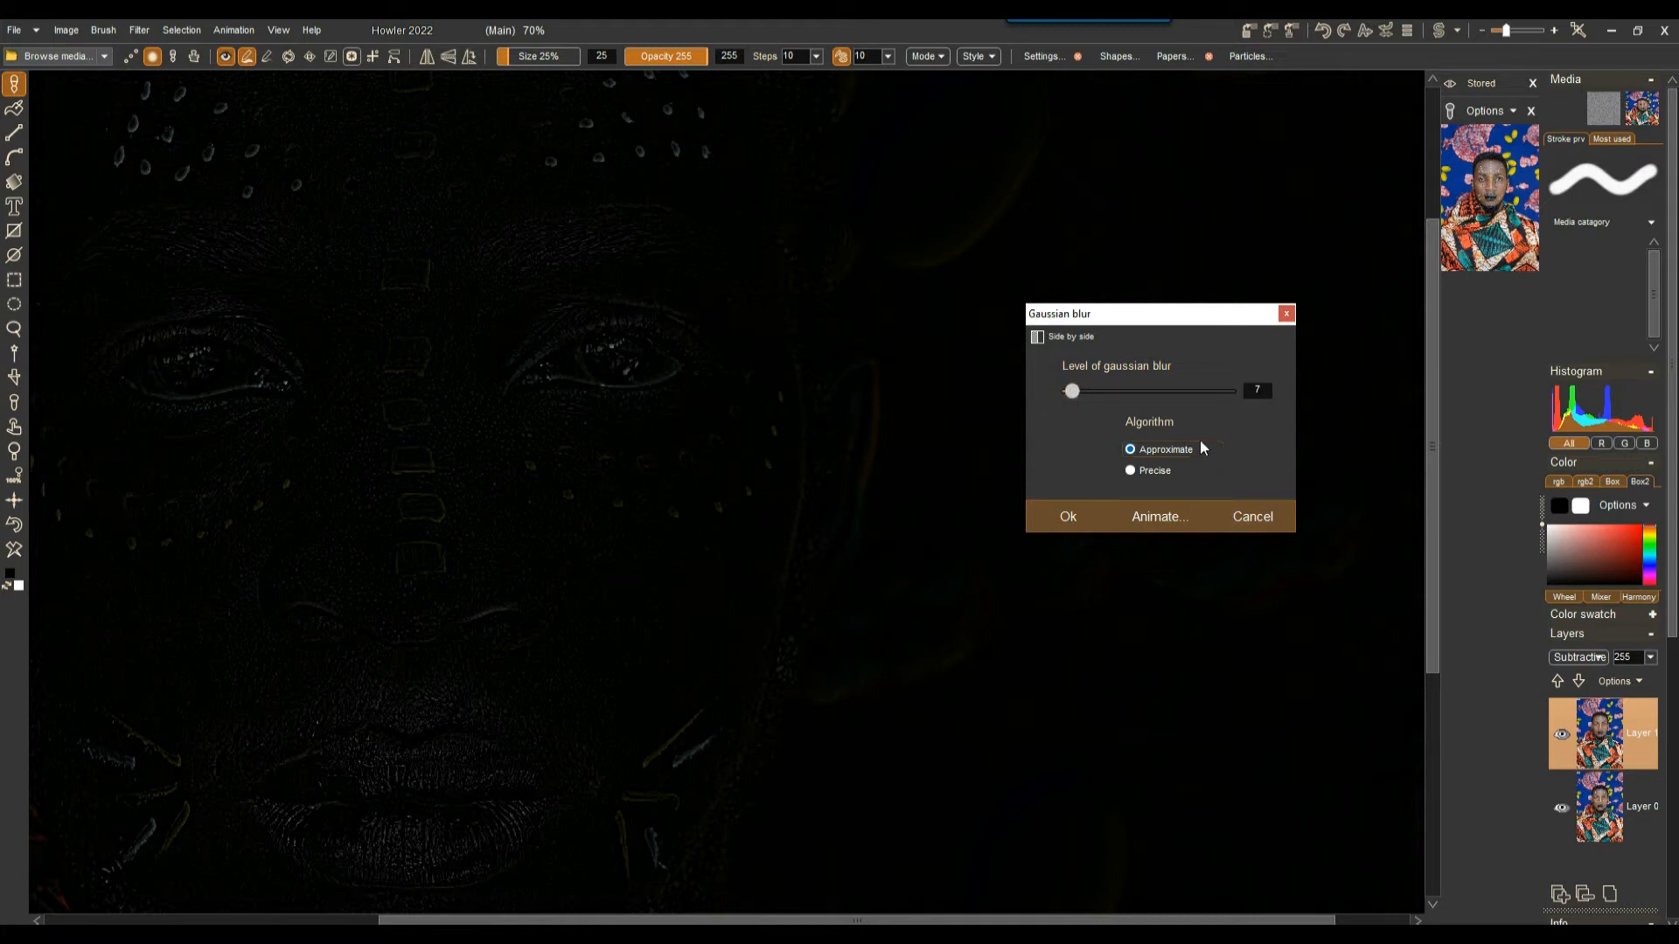
pyautogui.moveTo(1073, 397); pyautogui.dragTo(1264, 401)
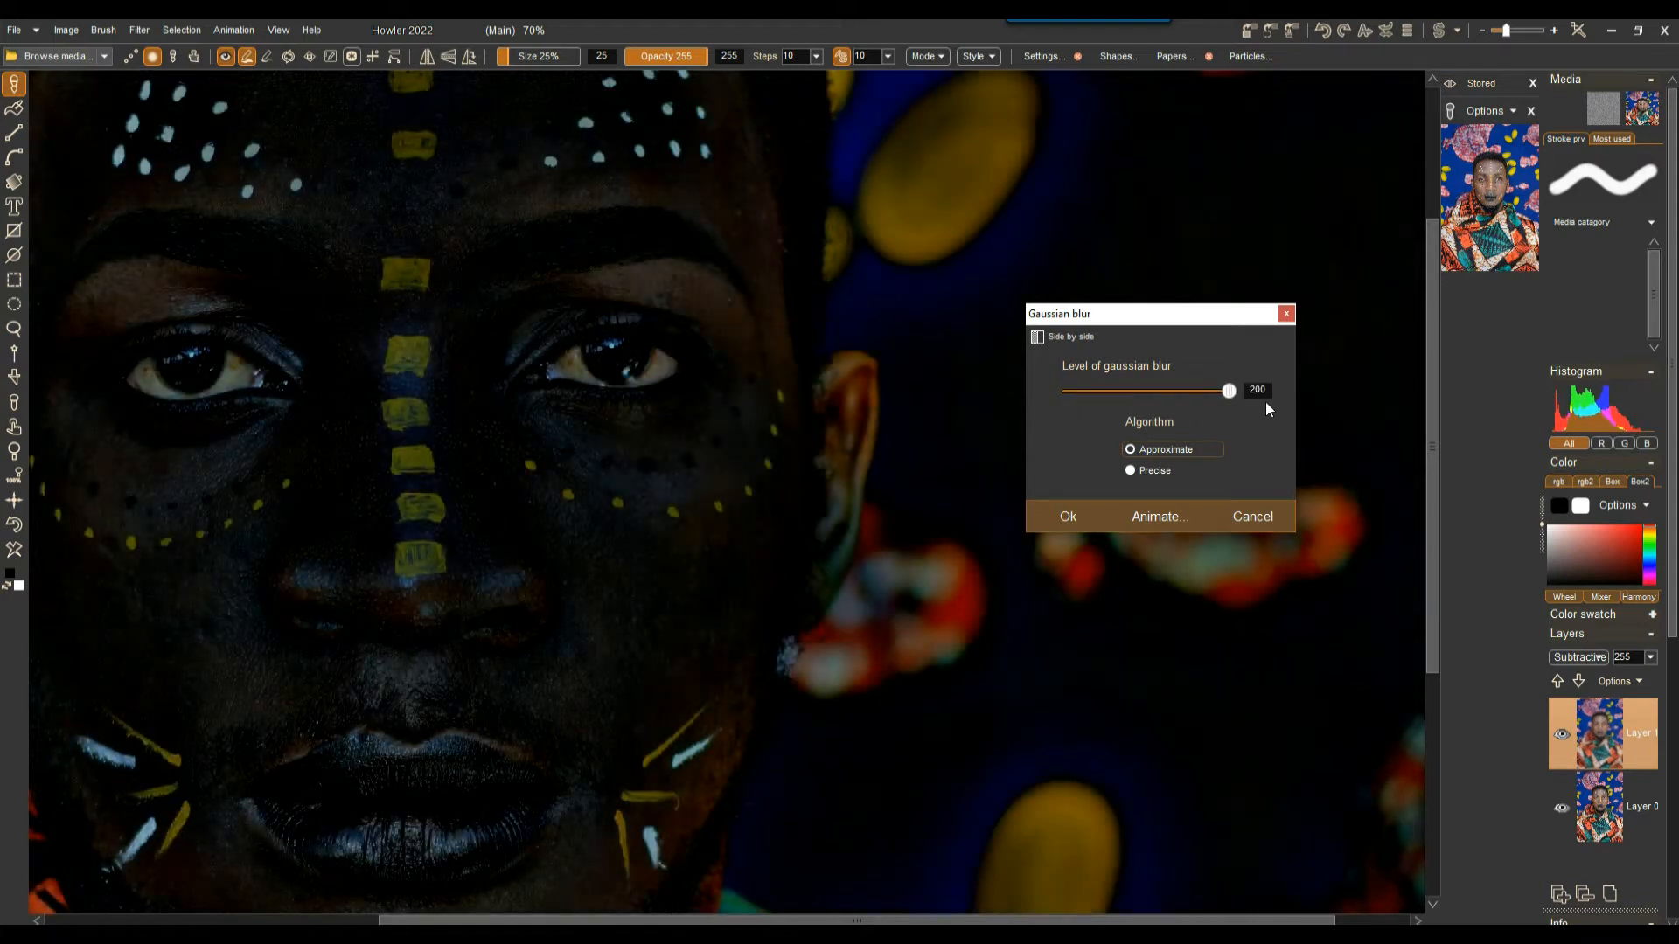
pyautogui.moveTo(1266, 400); pyautogui.dragTo(1073, 392)
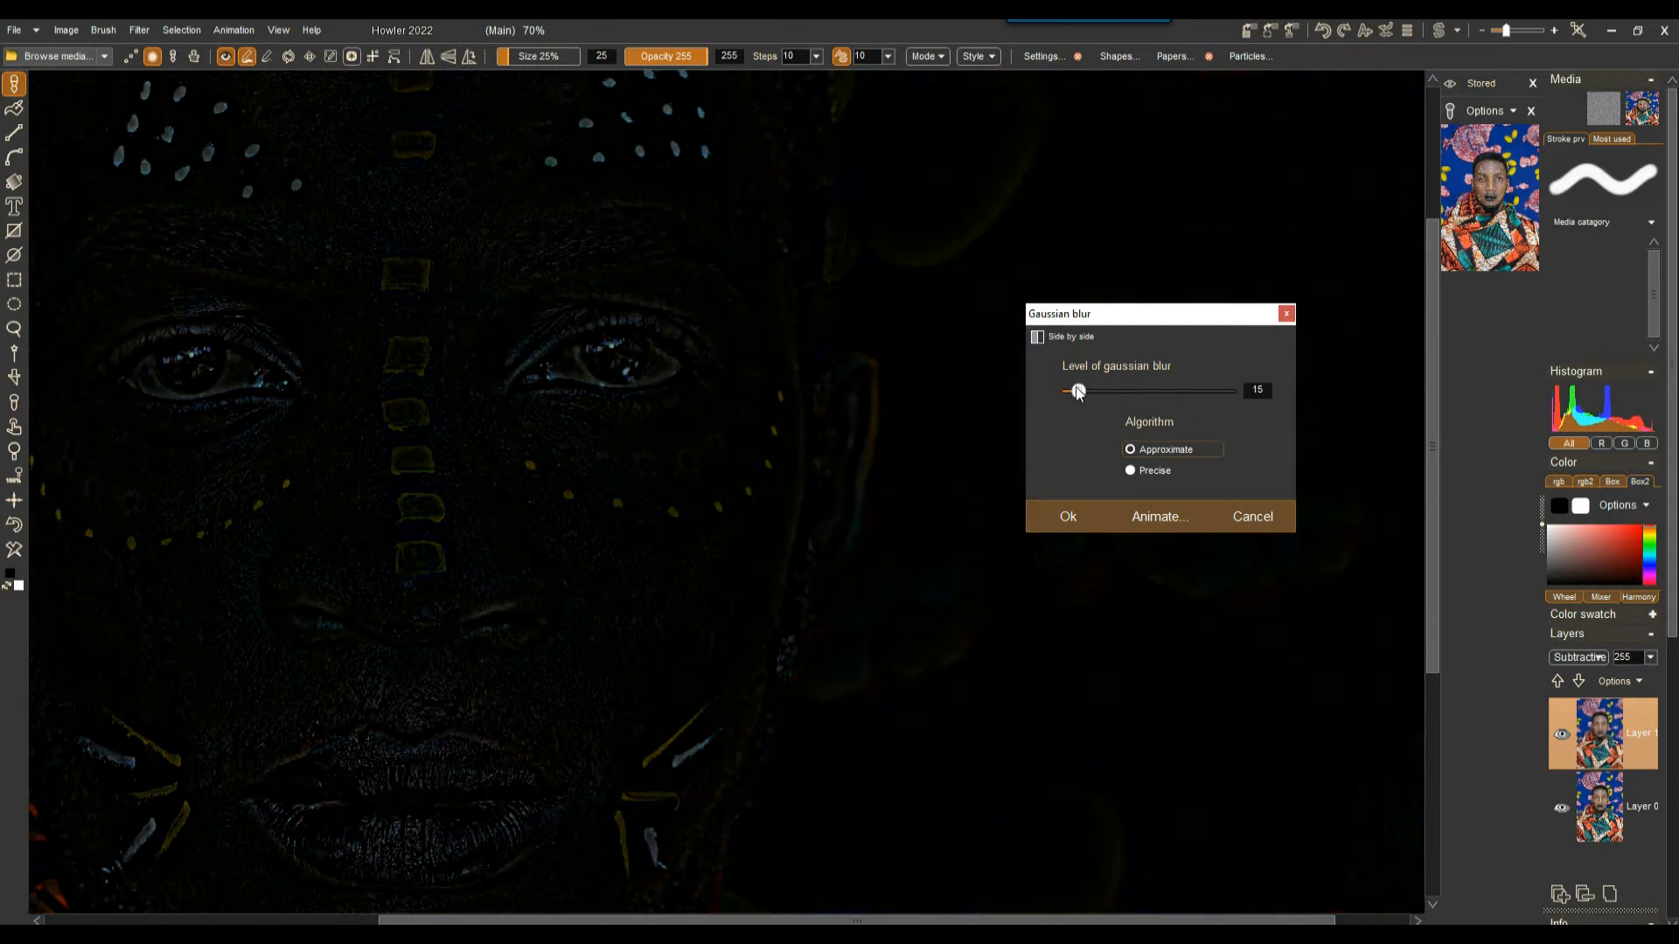
pyautogui.moveTo(1065, 394); pyautogui.dragTo(1064, 393)
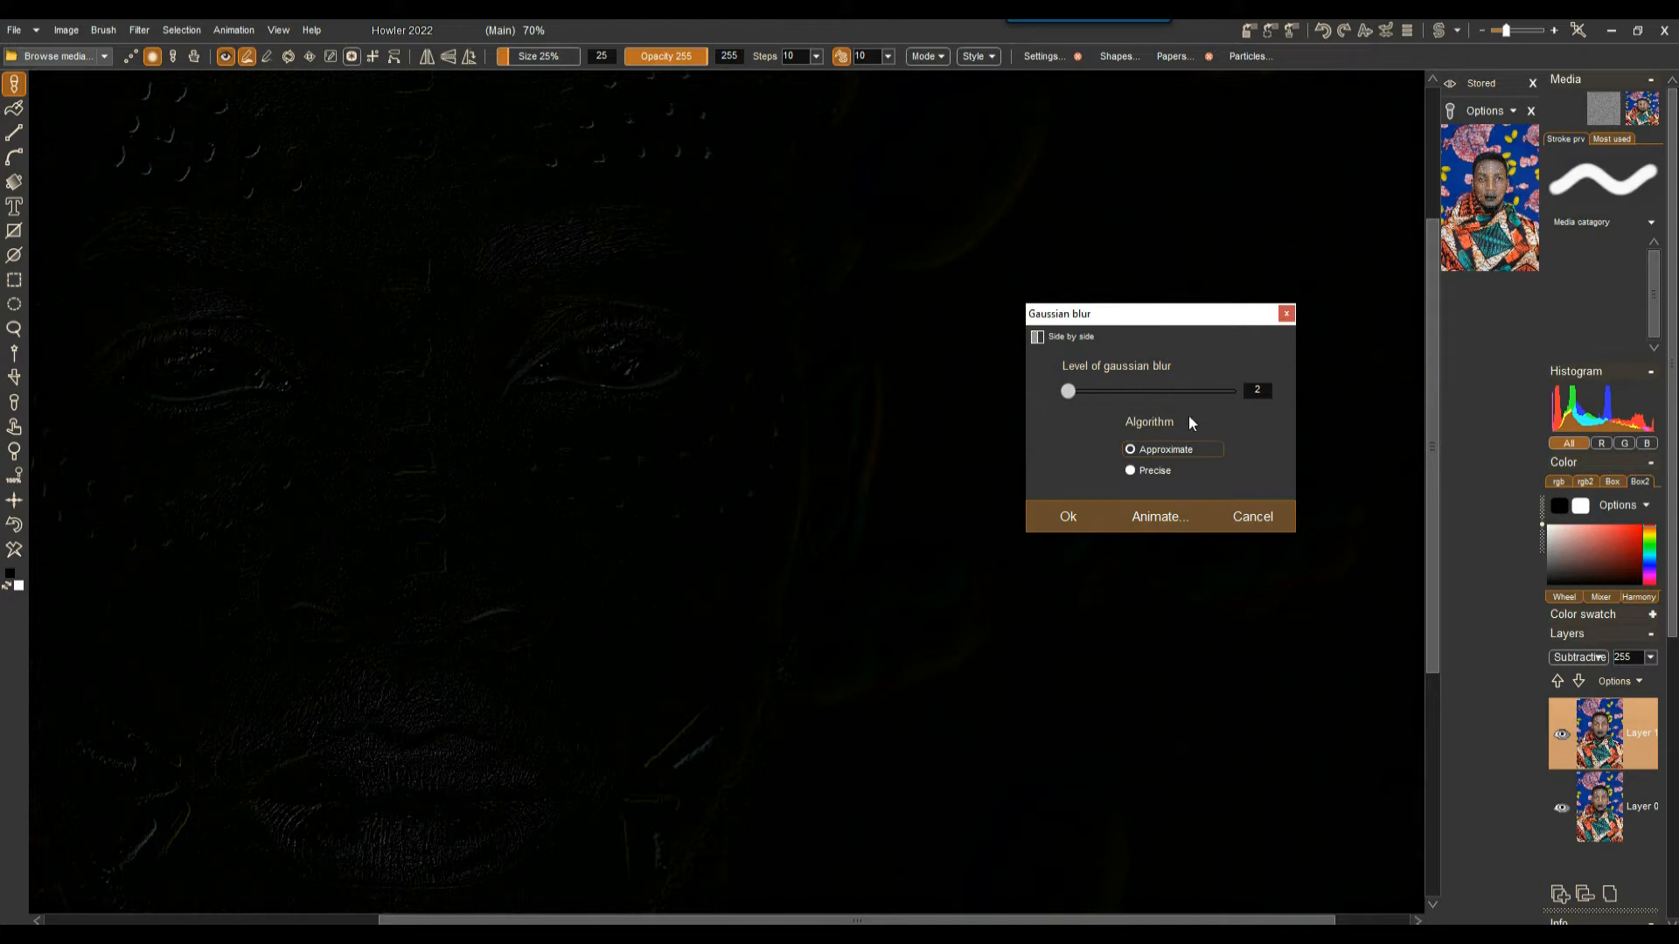
# Apply the Gaussian blur with the Precise algorithm at level 7, comparing levels in the side-by-side preview.
pyautogui.click(1151, 469)
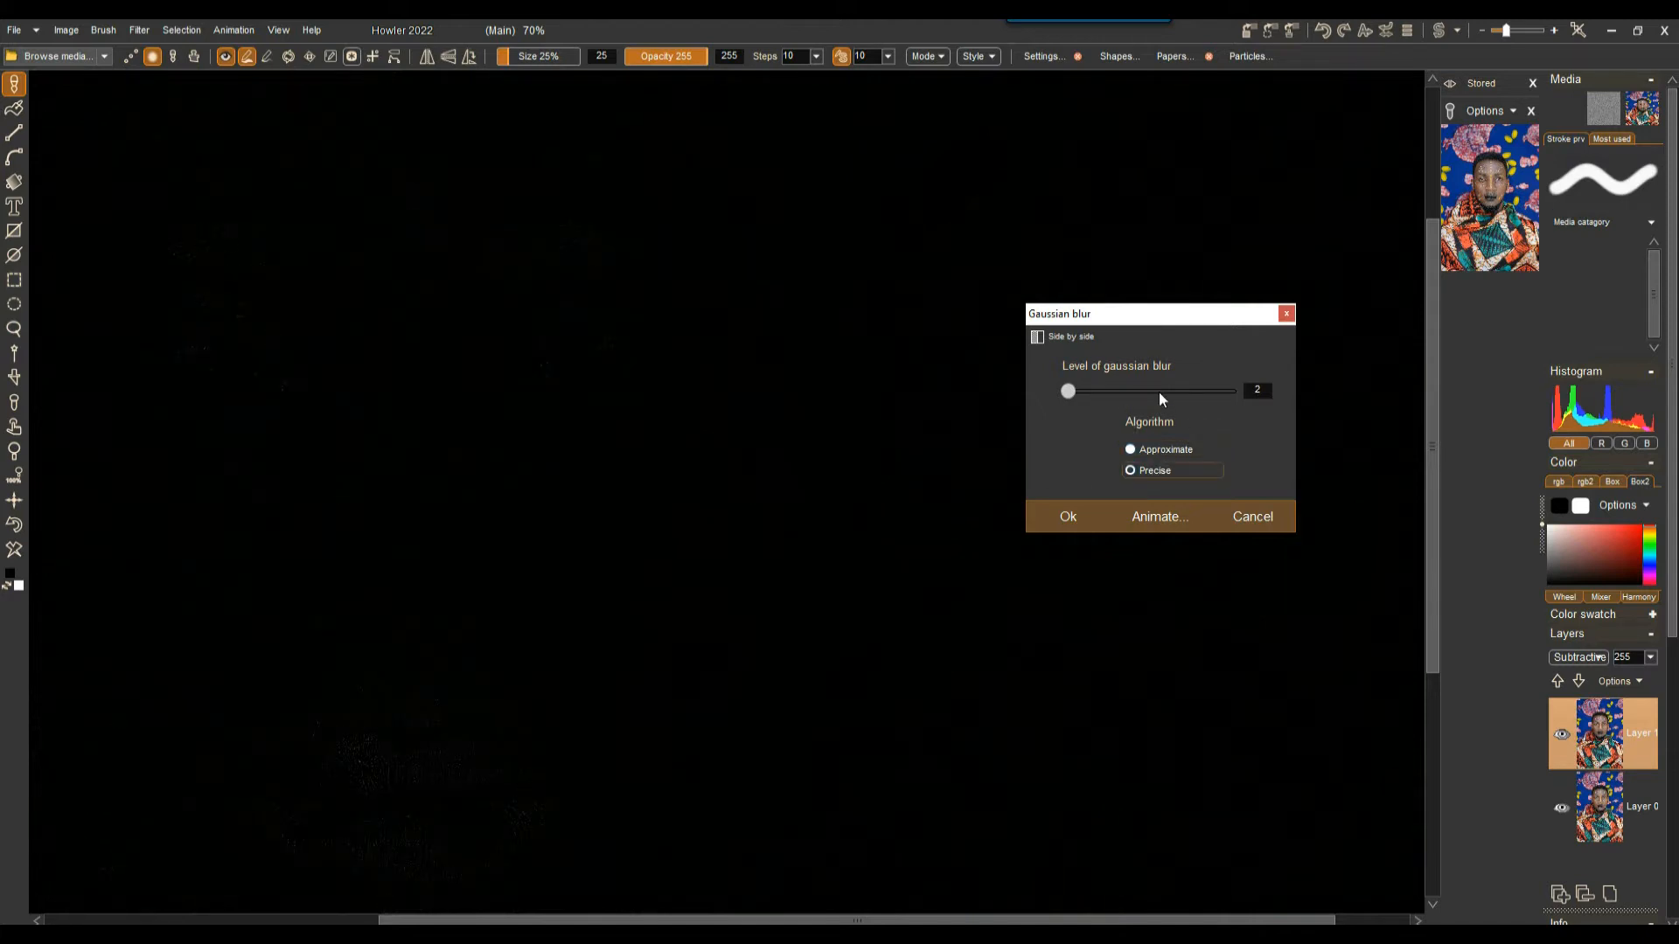
pyautogui.click(1038, 338)
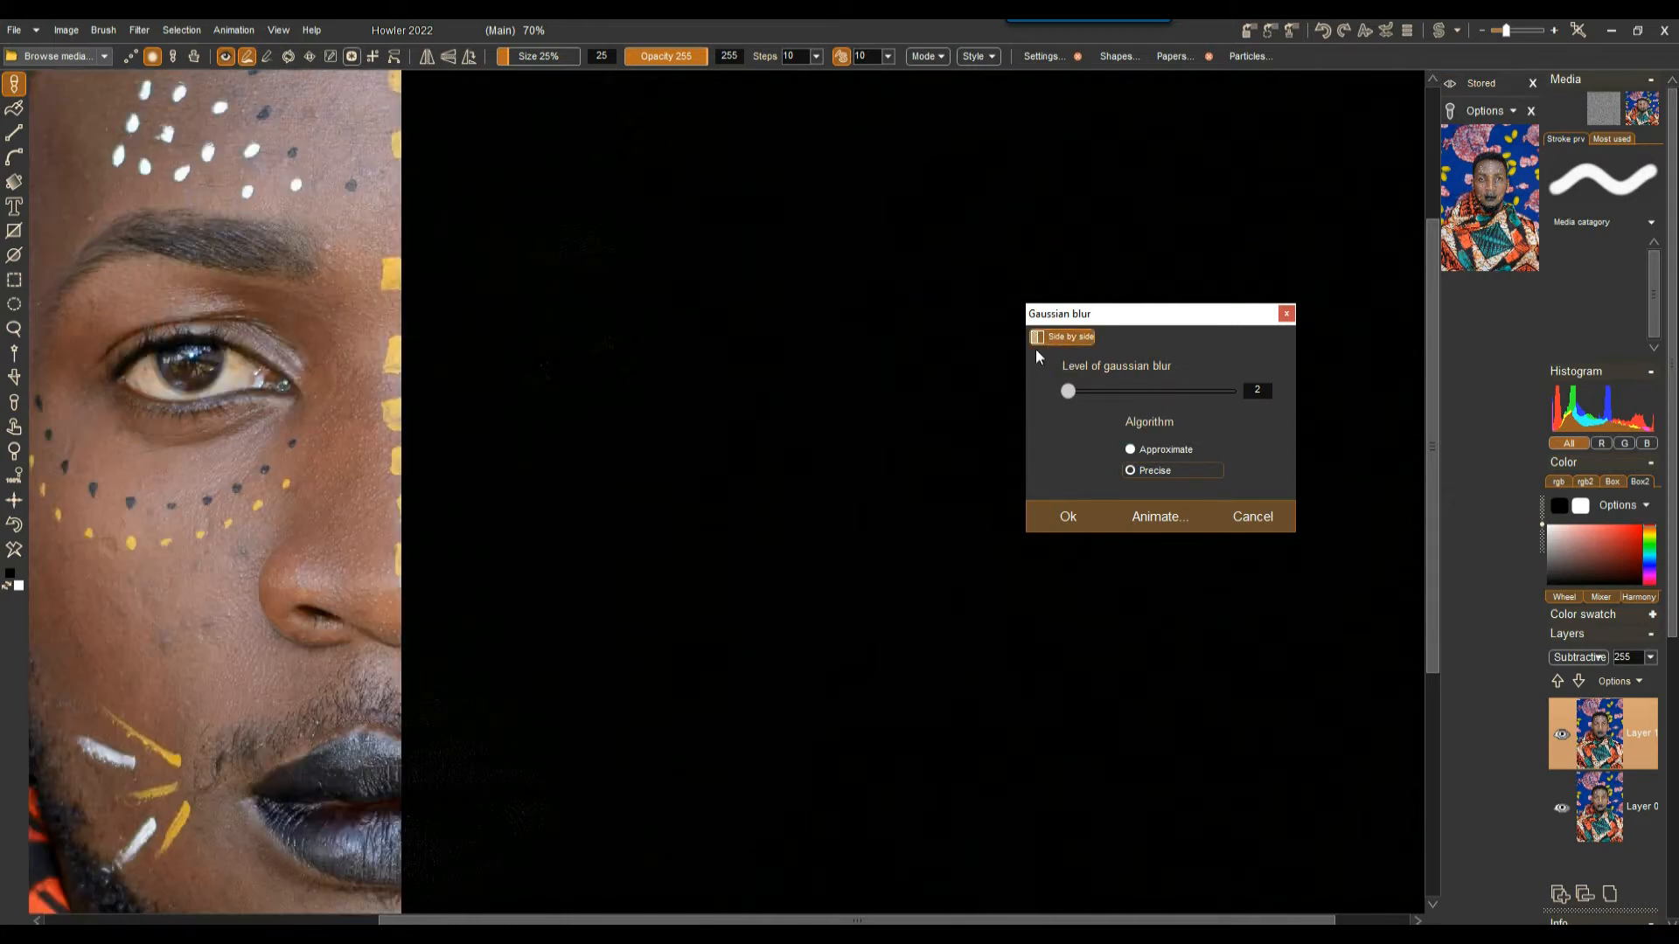
pyautogui.moveTo(1069, 391)
pyautogui.mouseDown()
pyautogui.moveTo(1104, 390)
pyautogui.moveTo(1089, 390)
pyautogui.mouseUp()
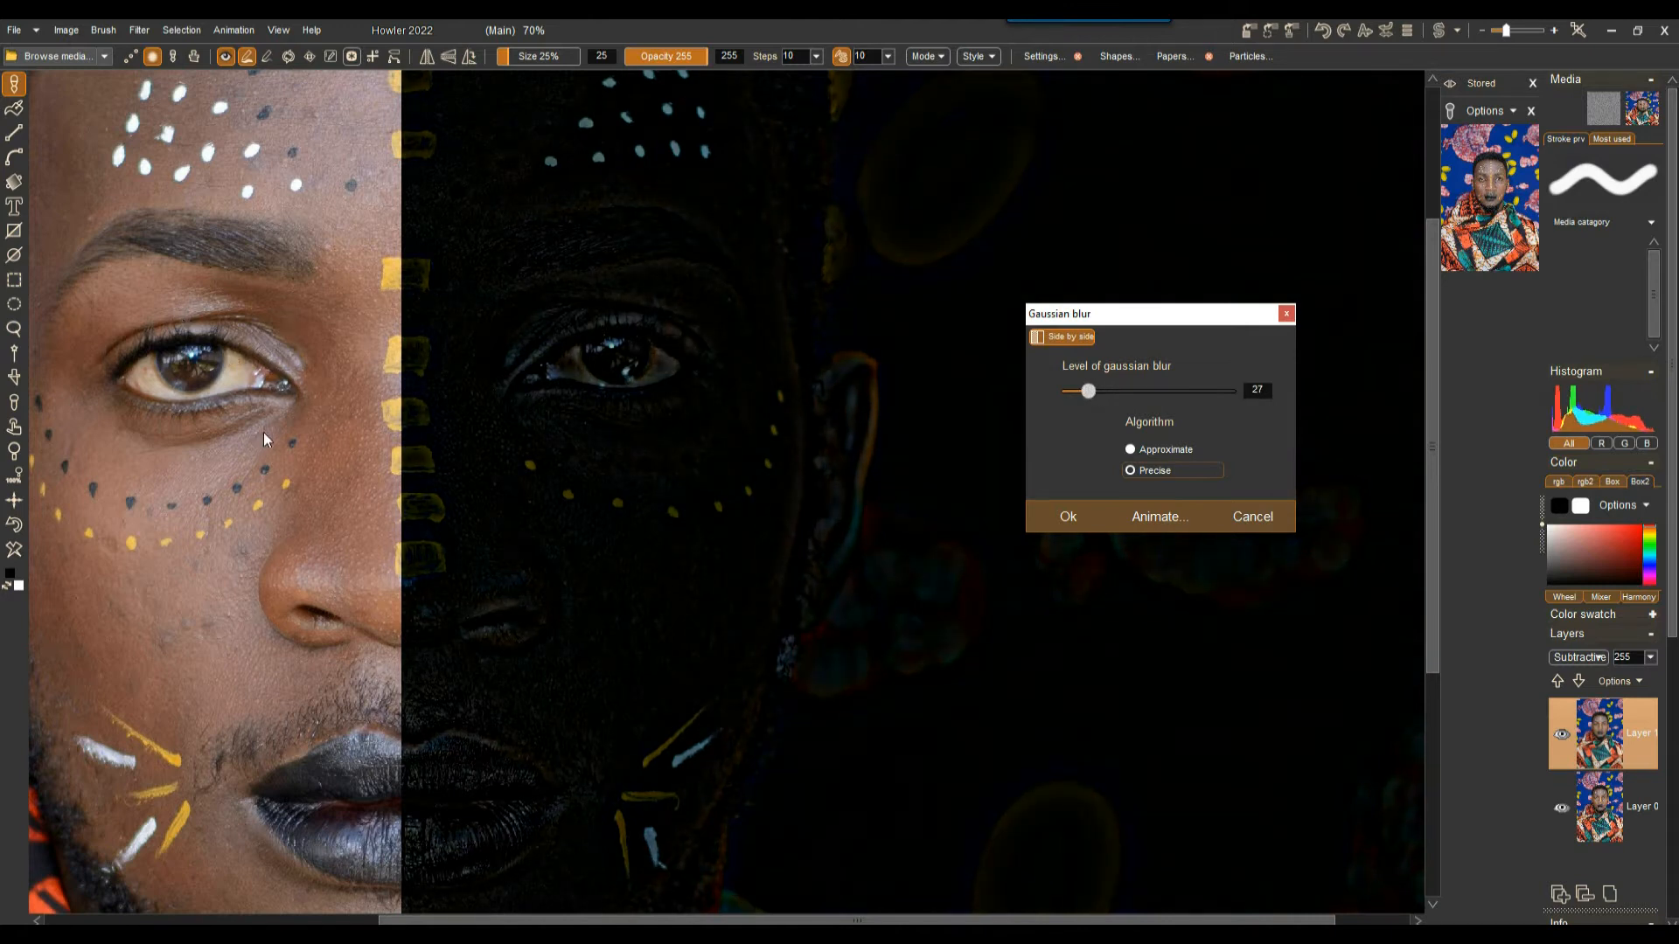
pyautogui.moveTo(1088, 390)
pyautogui.mouseDown()
pyautogui.moveTo(1137, 390)
pyautogui.moveTo(1073, 399)
pyautogui.mouseUp()
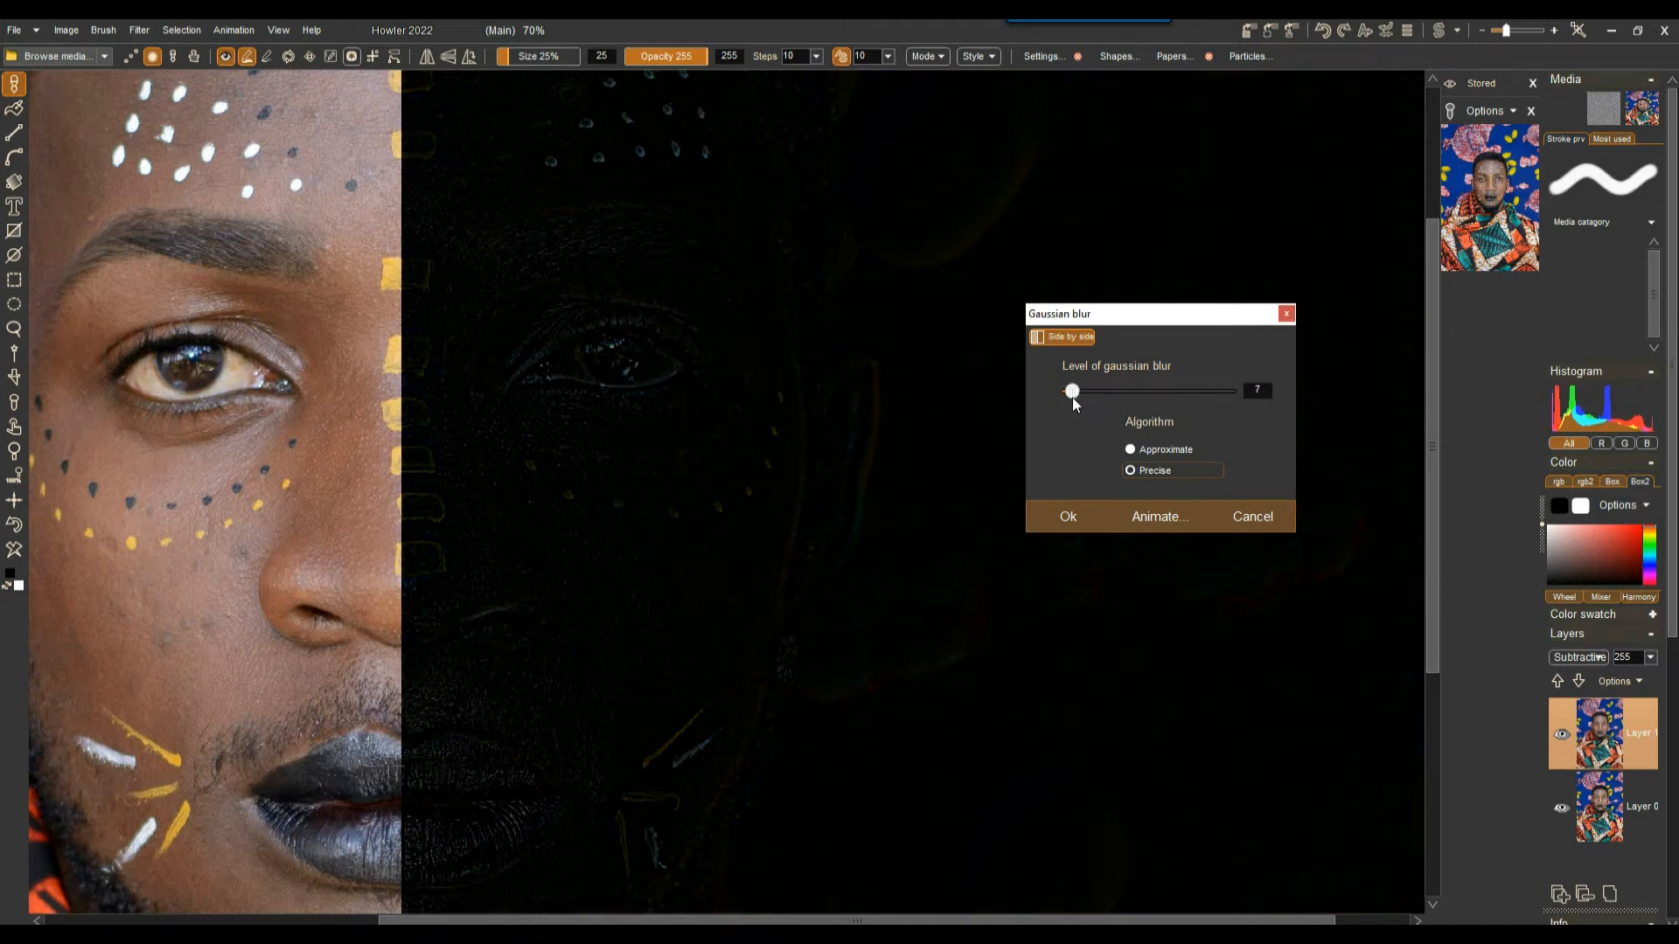
pyautogui.click(1059, 517)
pyautogui.moveTo(600, 315); pyautogui.dragTo(937, 271)
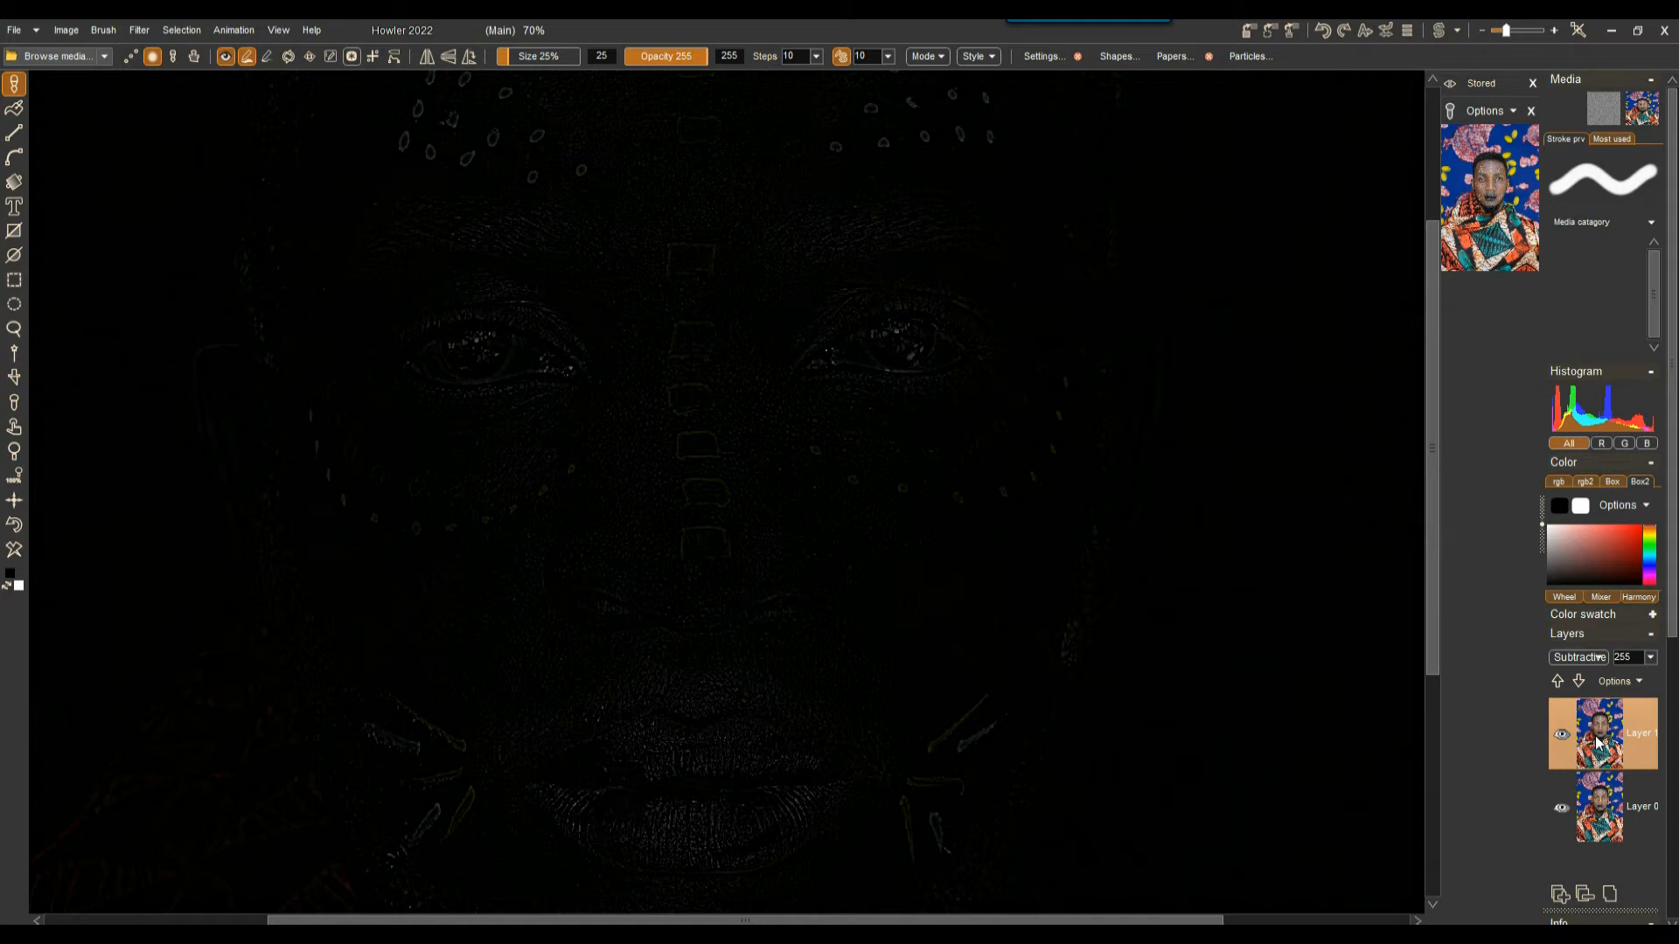
# Toggle the visibility of the upper and lower layers in turn to compare the original, the blurred copy and the blended detail.
pyautogui.click(1562, 737)
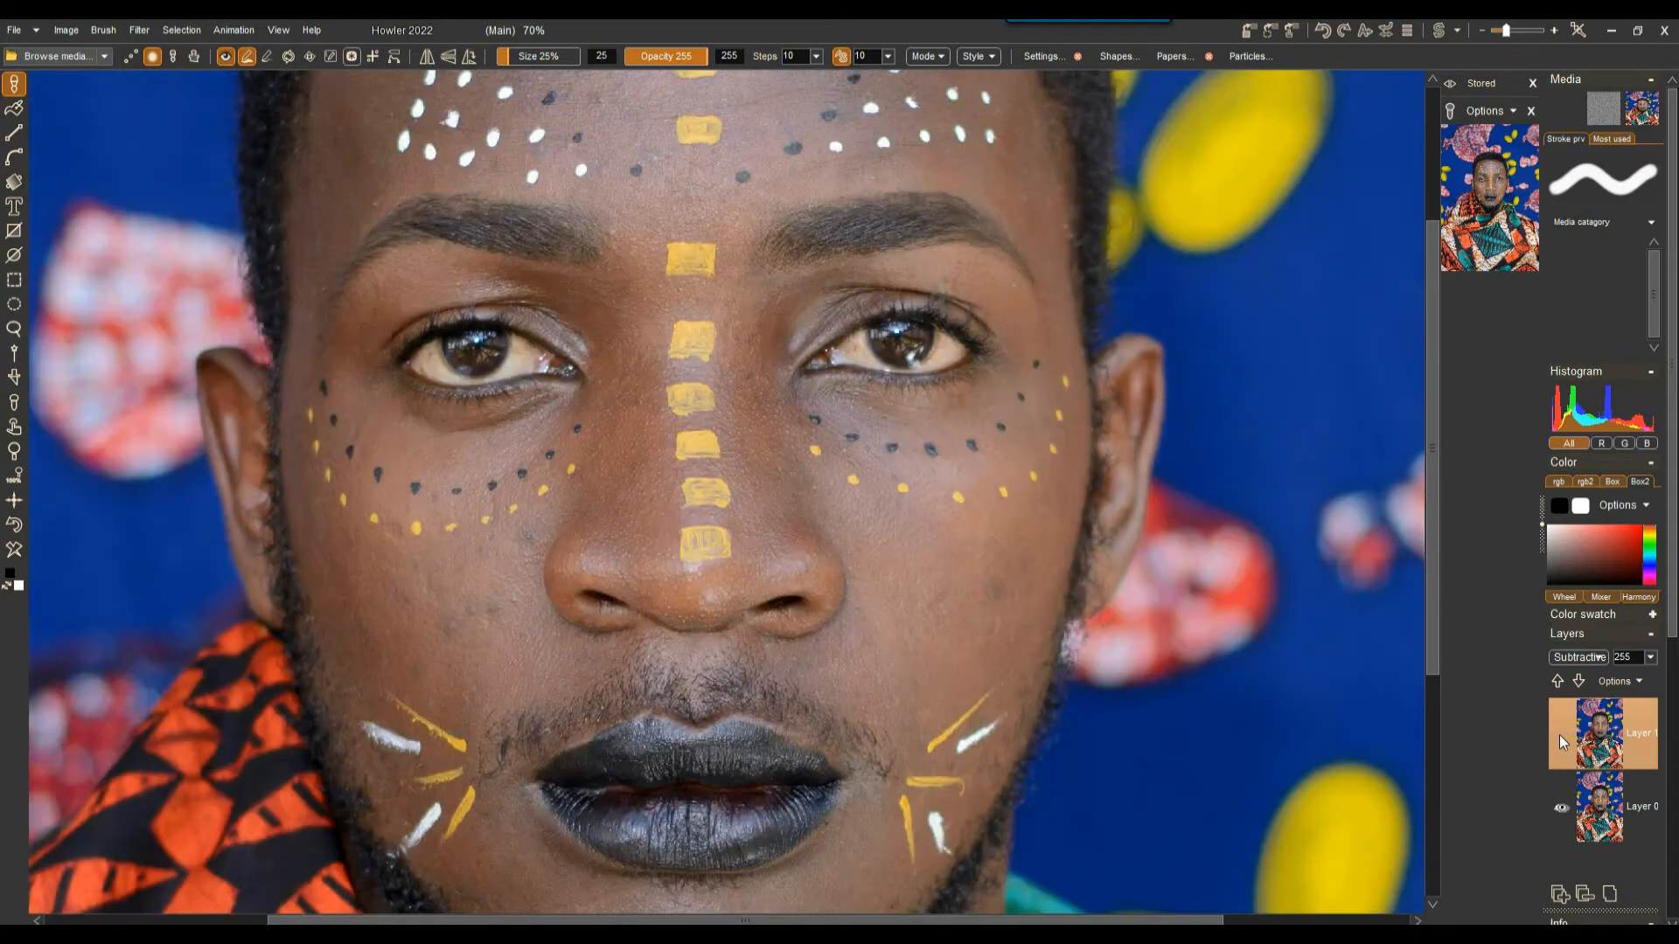
pyautogui.click(1562, 735)
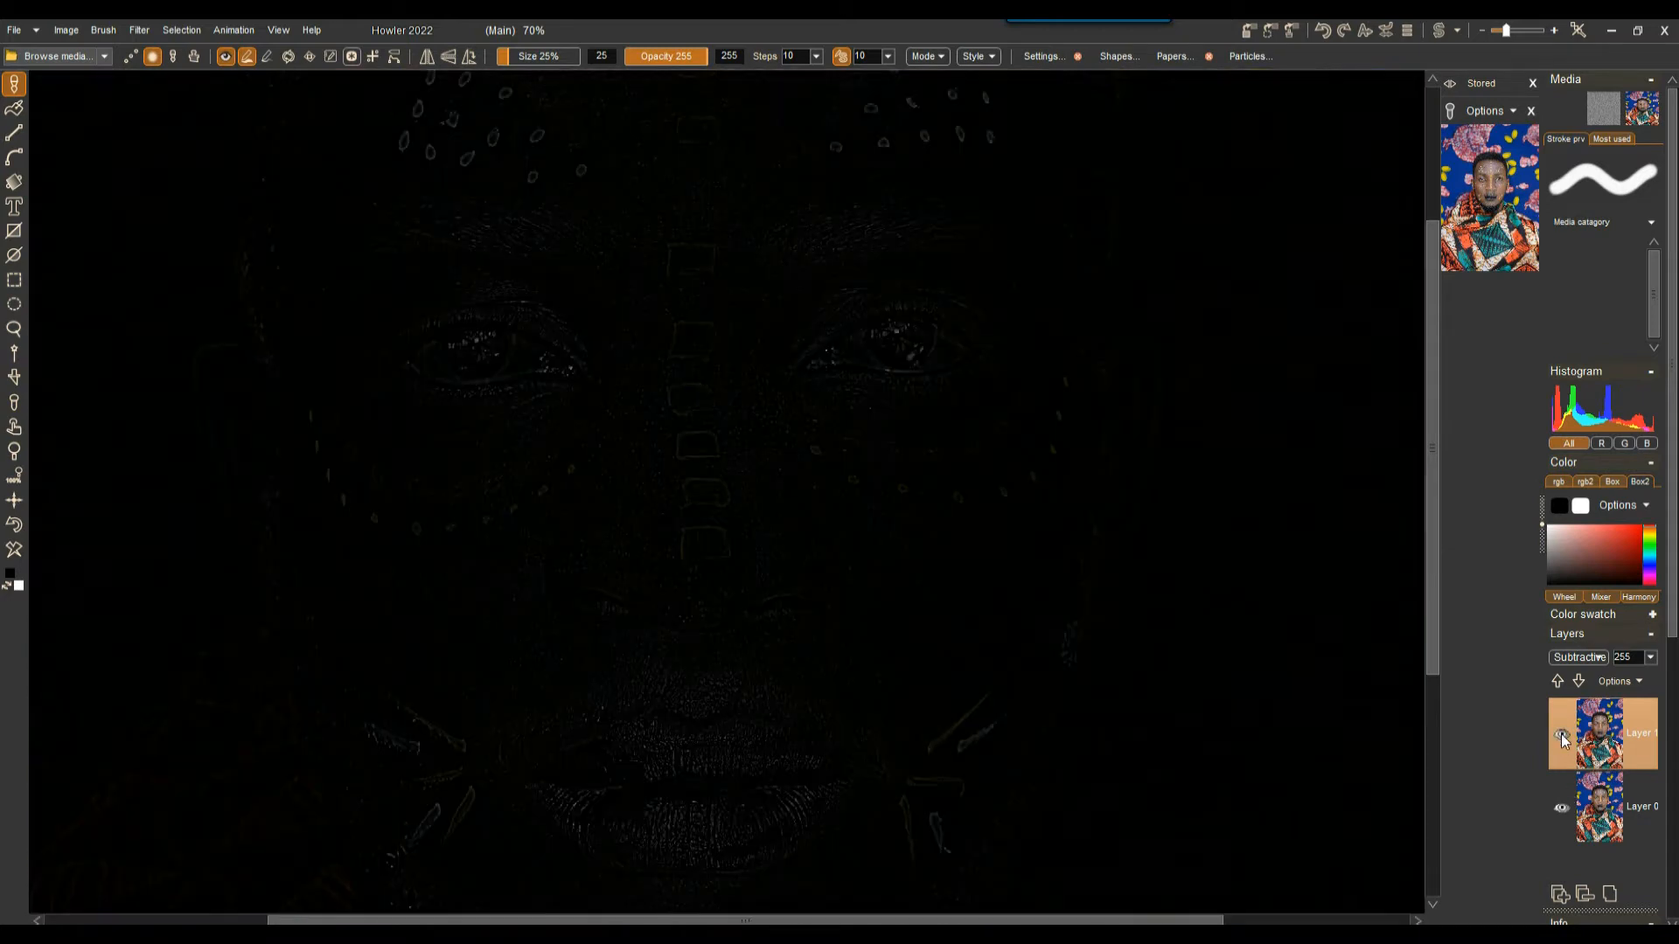
pyautogui.click(1562, 806)
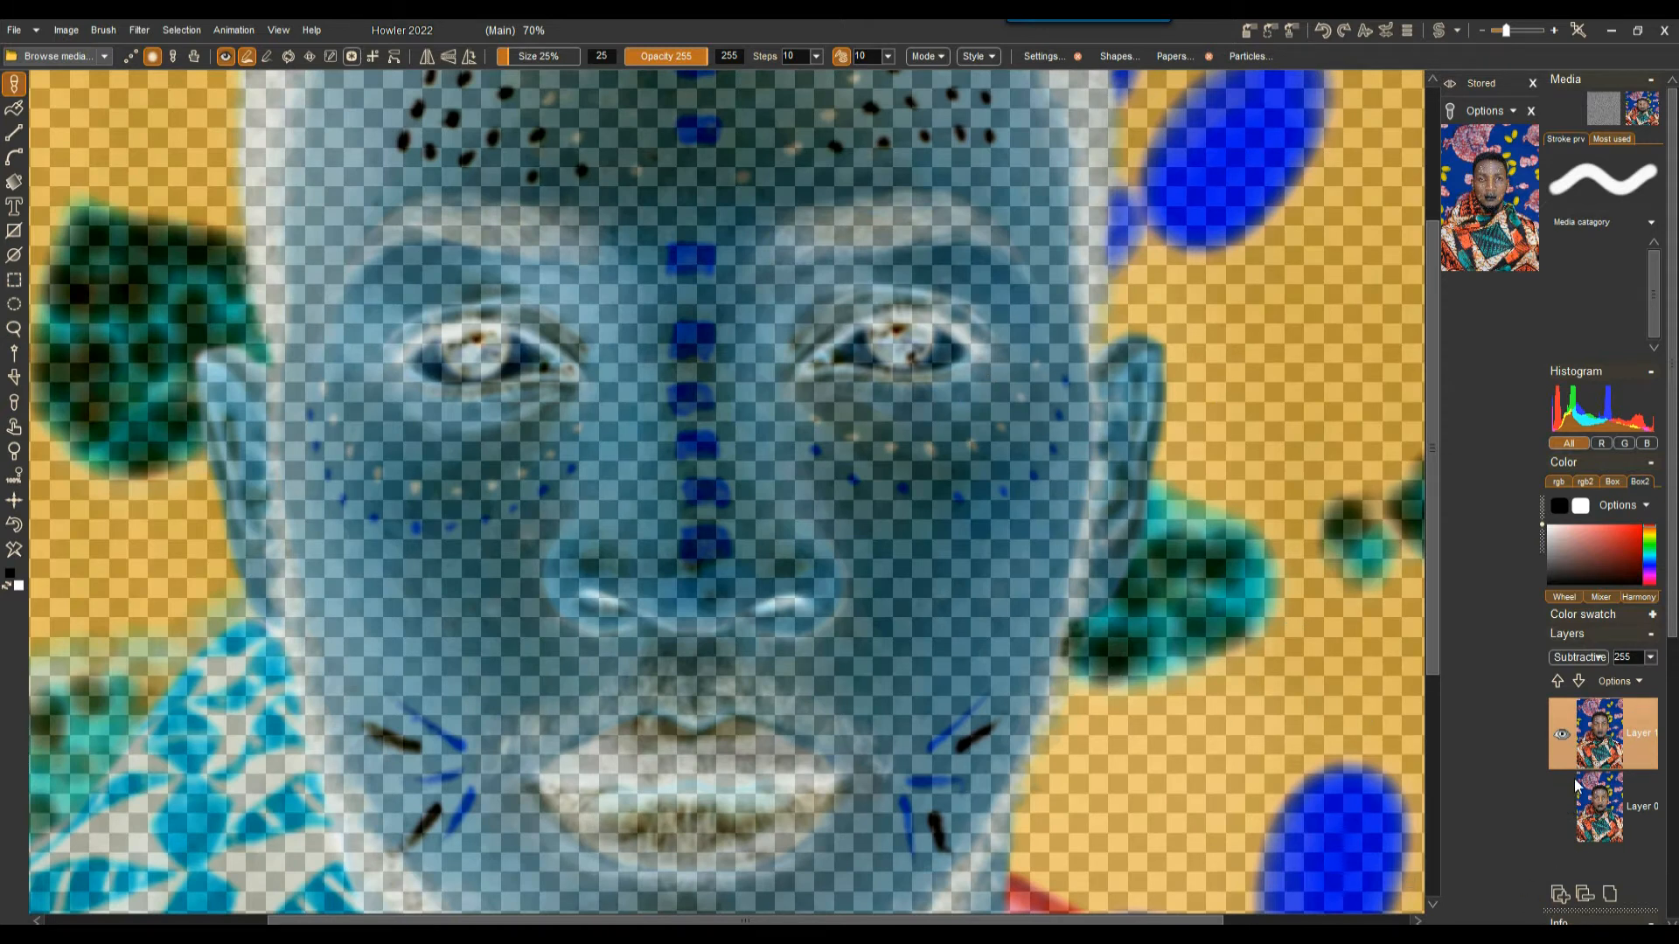
pyautogui.click(1563, 807)
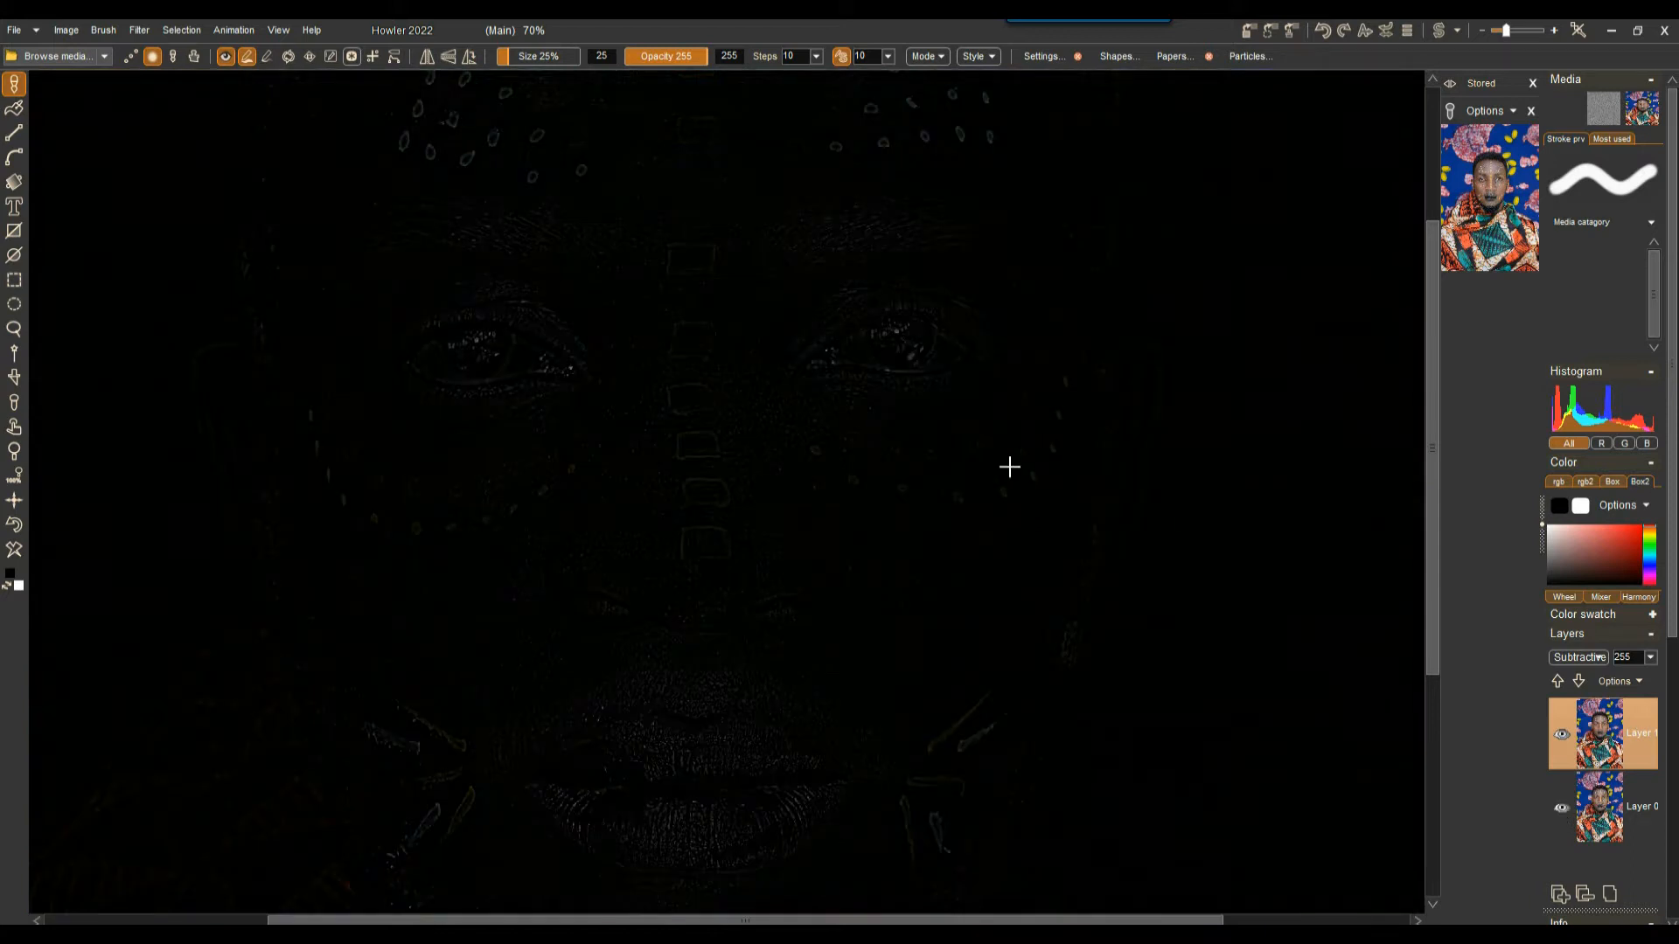
# Preview other blend modes on the upper layer, including Pin light and Around gray, keeping Subtractive.
pyautogui.click(1585, 659)
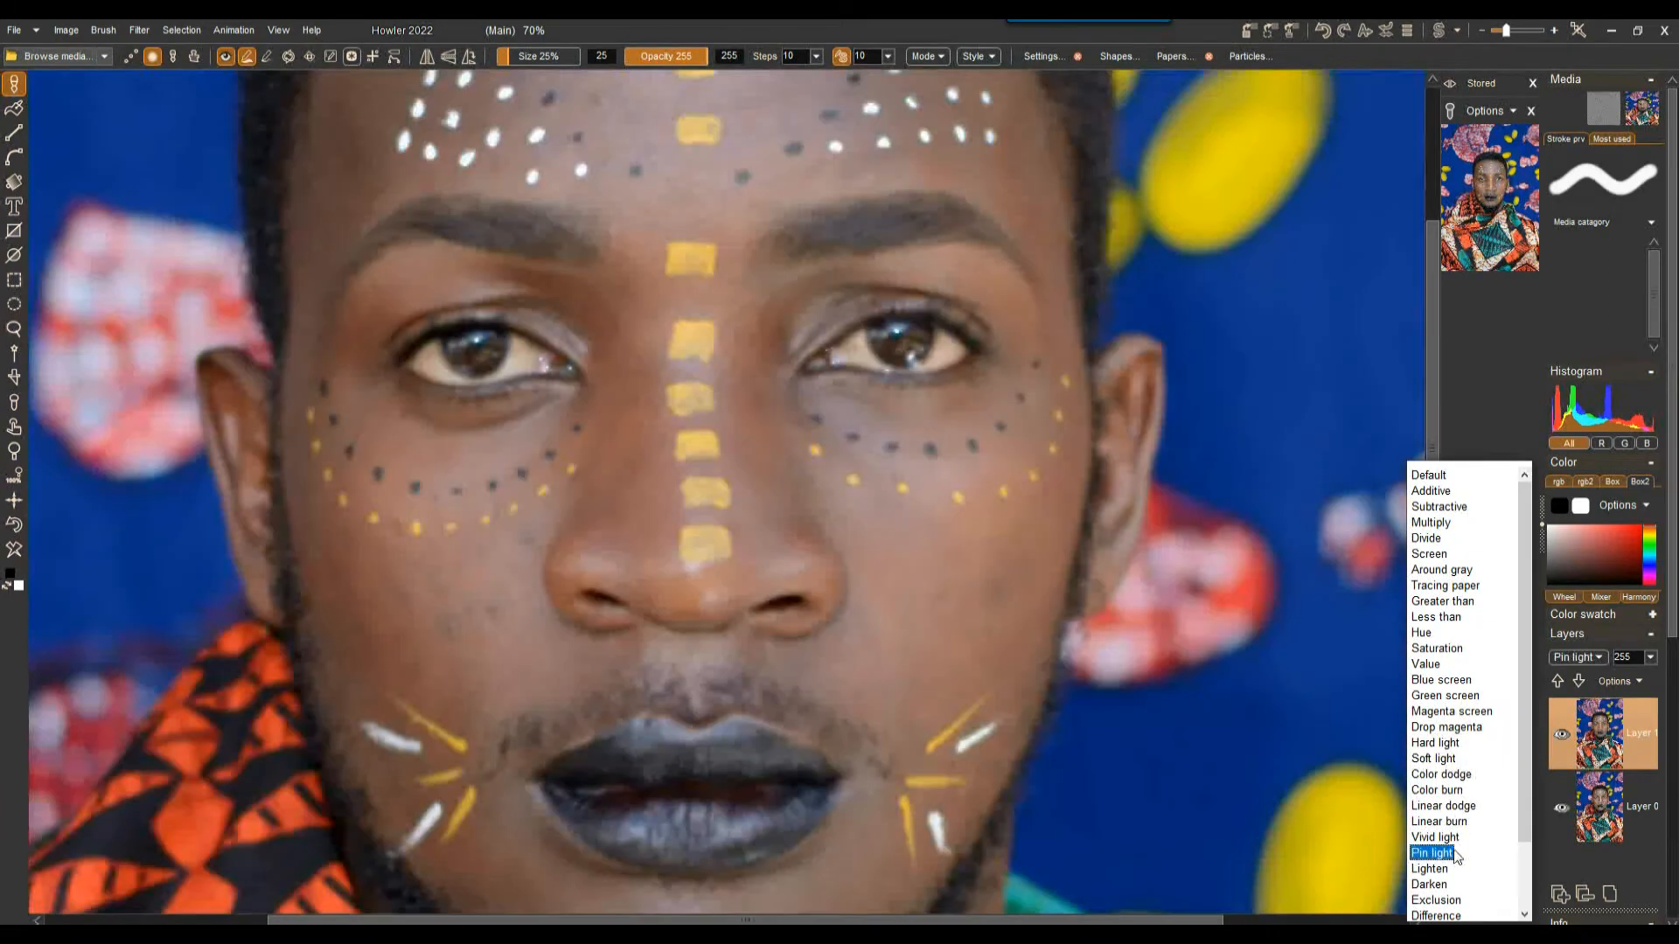
pyautogui.scroll(-2, 1441, 900)
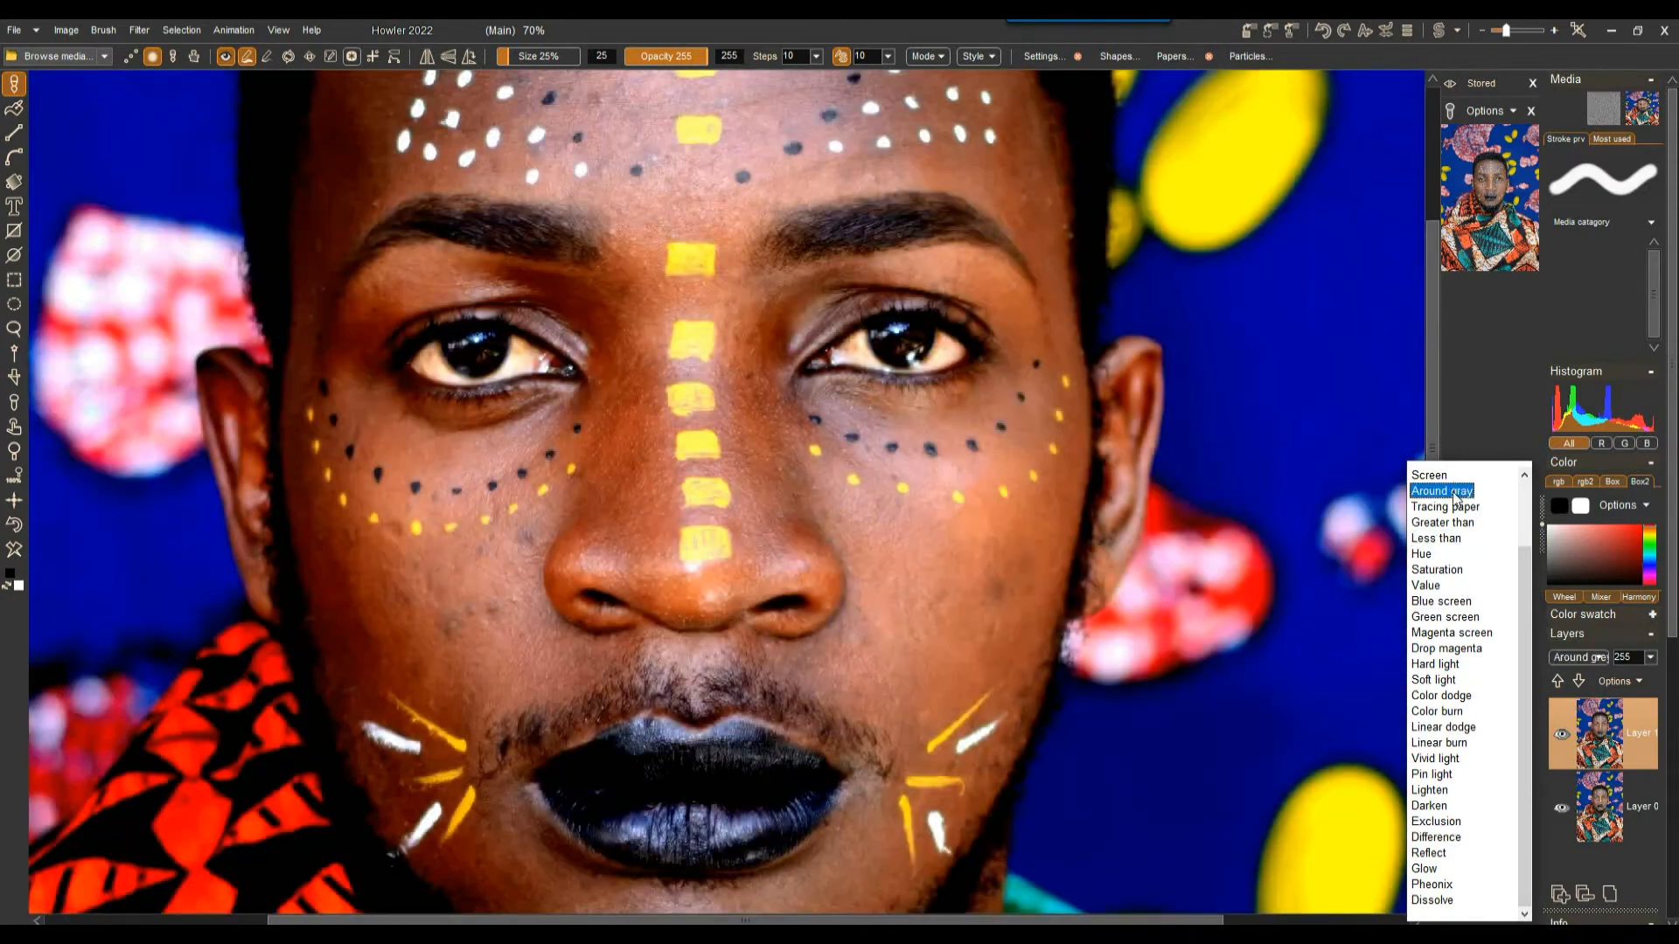
pyautogui.scroll(5, 1456, 538)
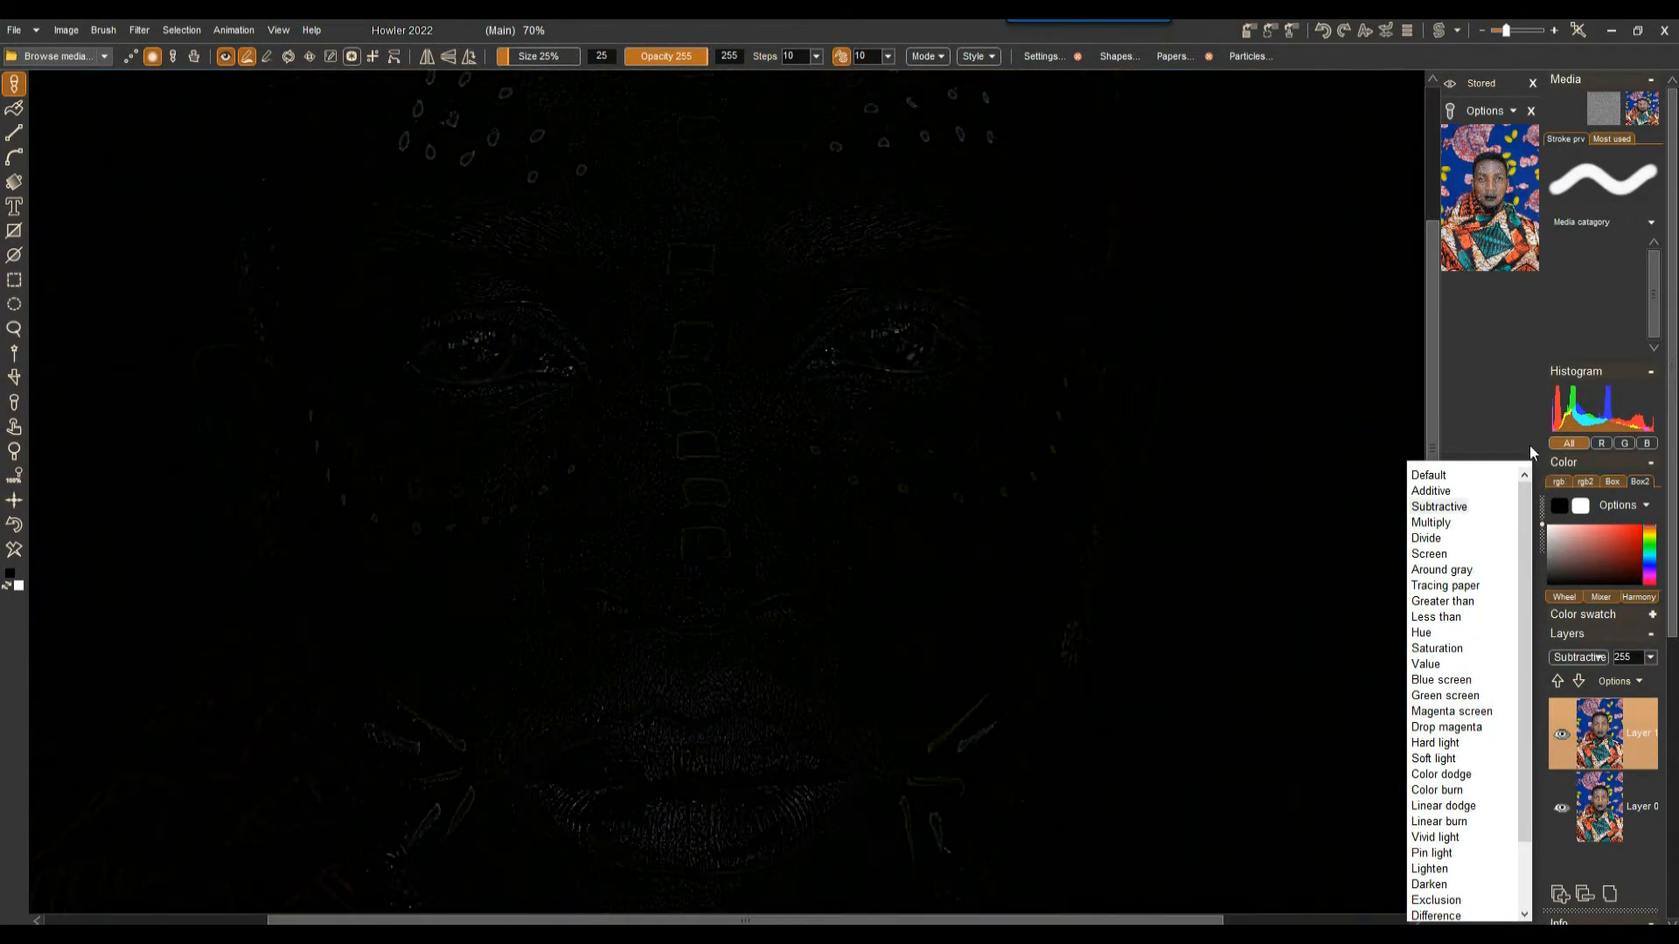
pyautogui.click(1605, 309)
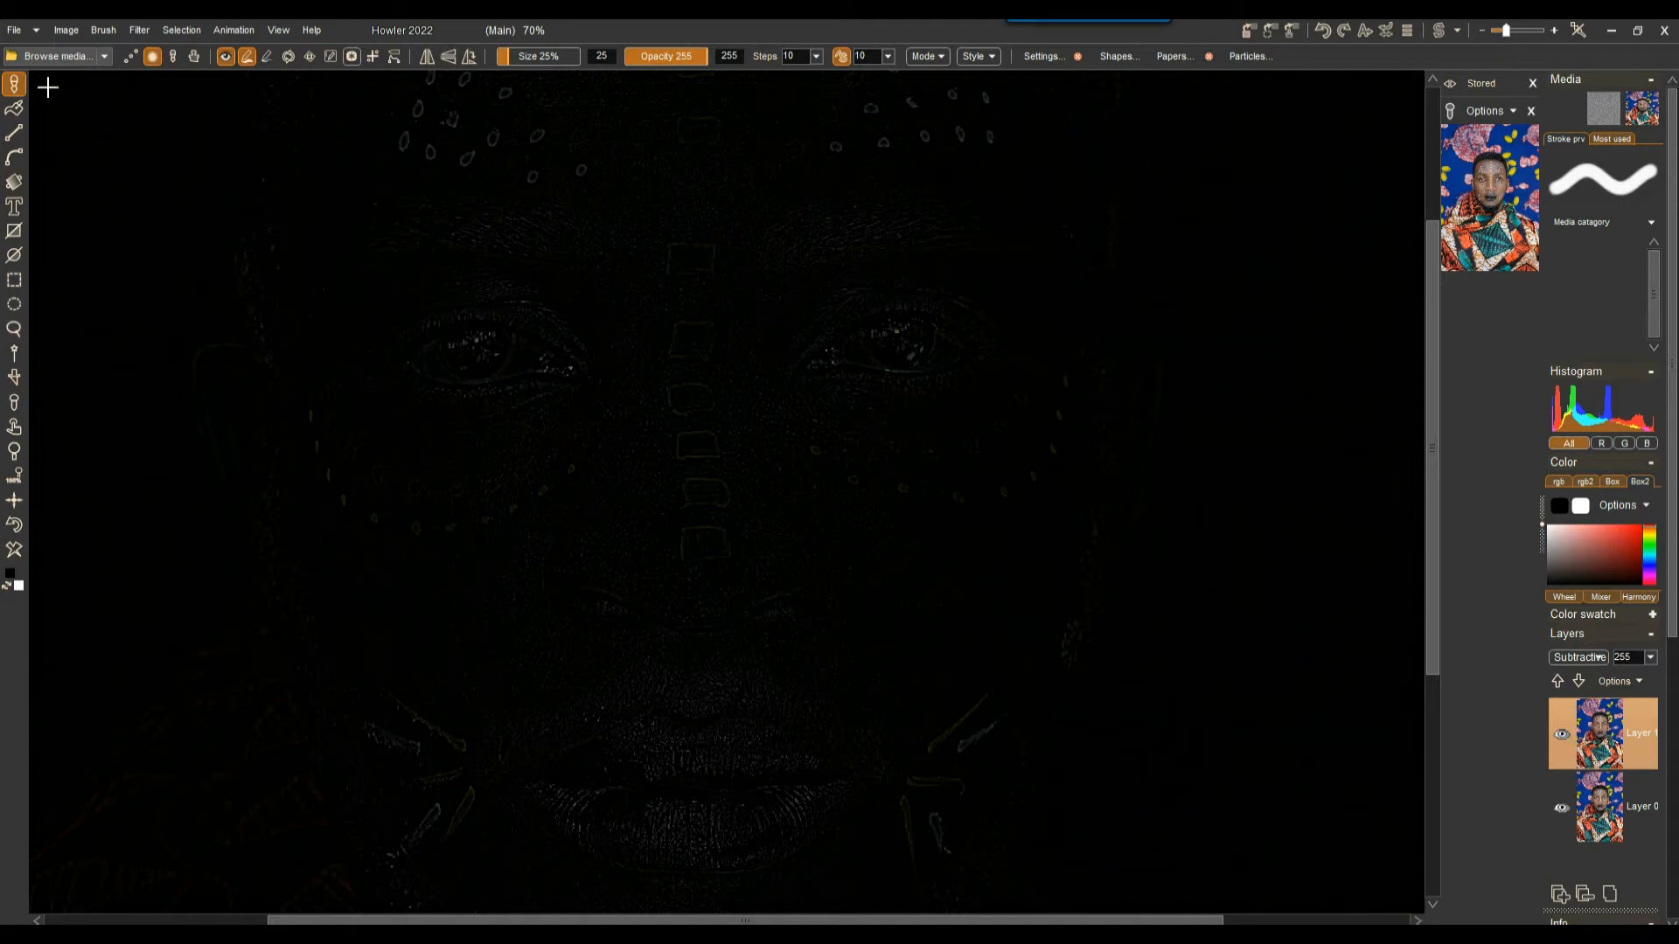
# Store a copy of the current layered image and check the undo browser.
pyautogui.click(66, 30)
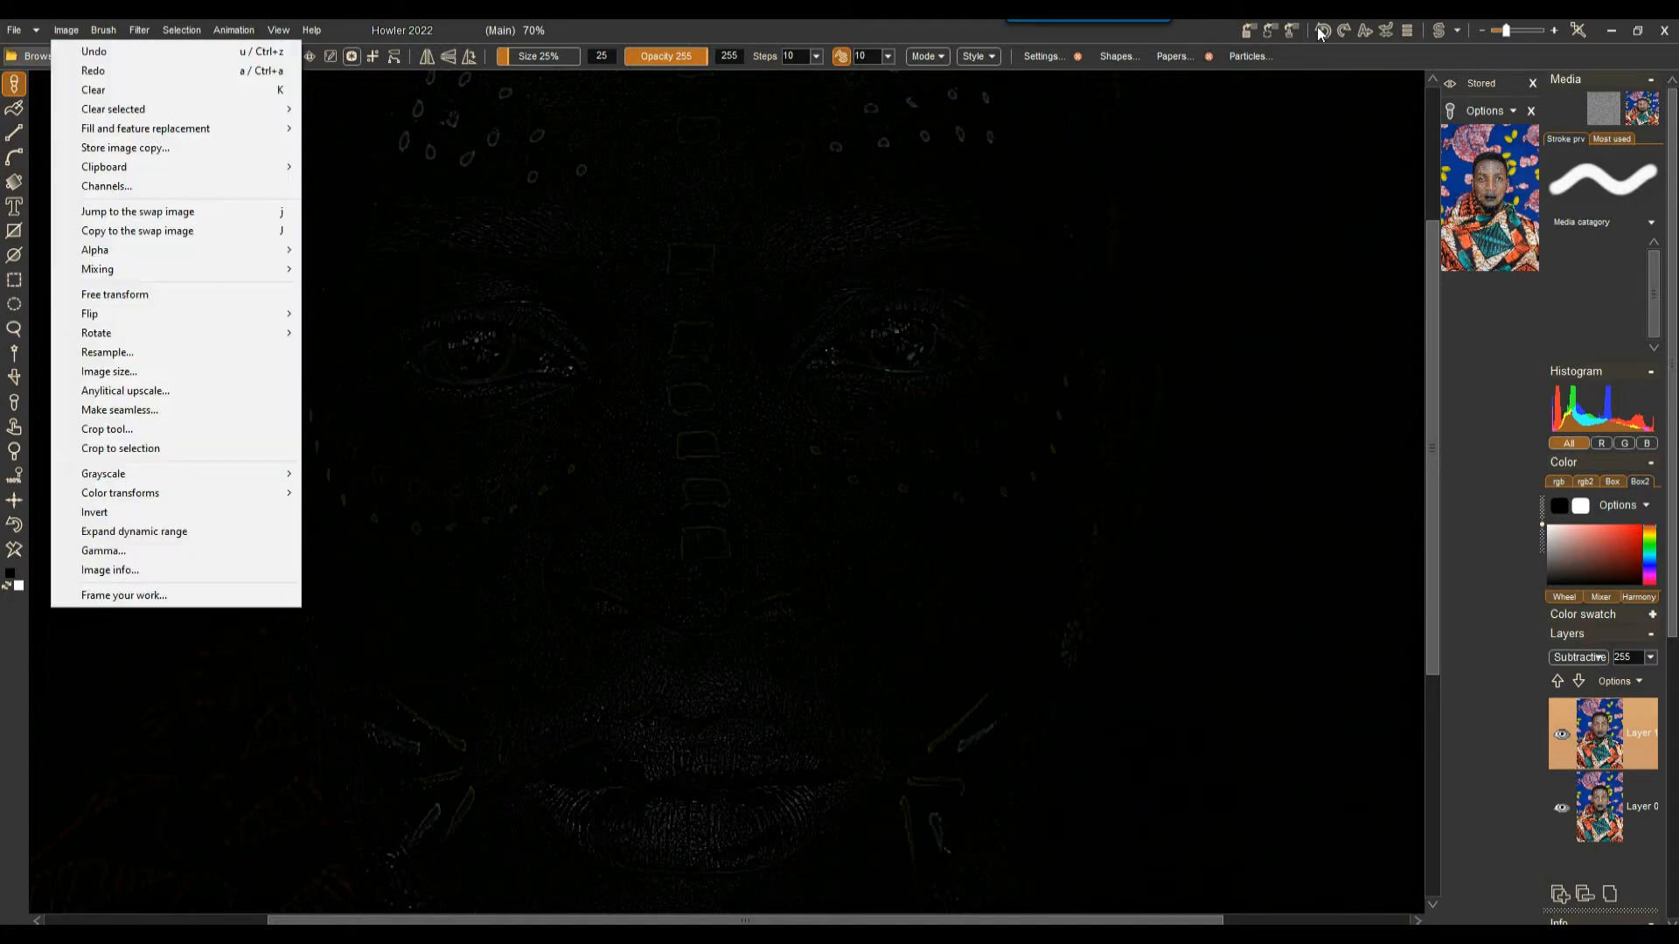
pyautogui.click(1249, 35)
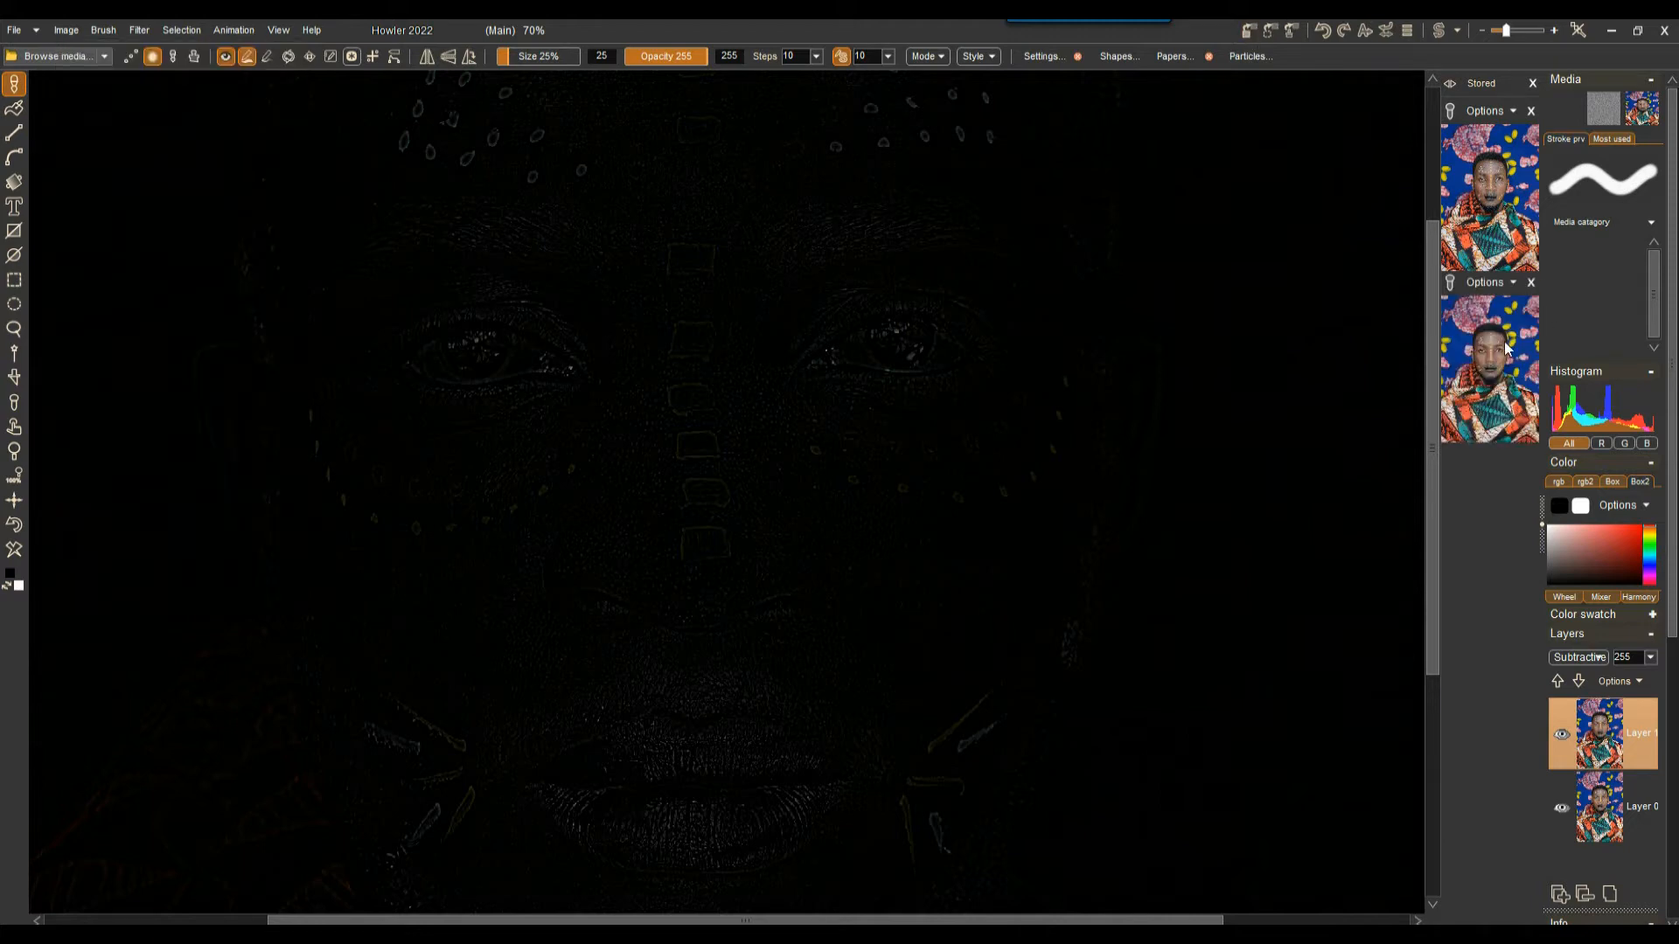
pyautogui.click(1495, 224)
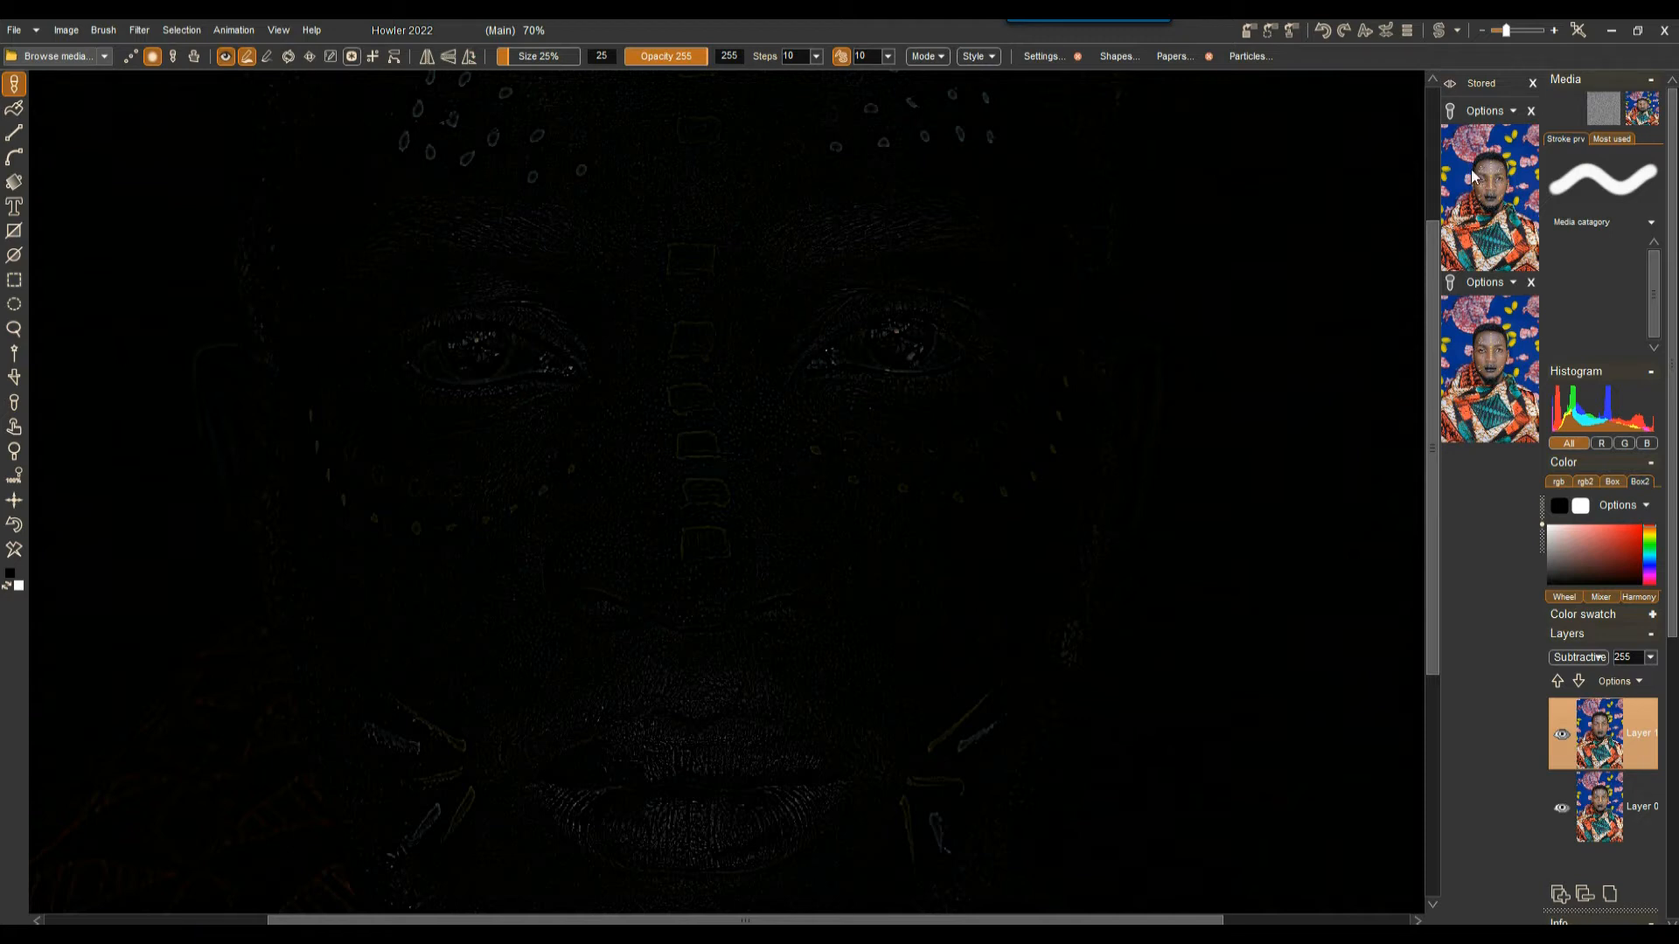
pyautogui.click(1407, 33)
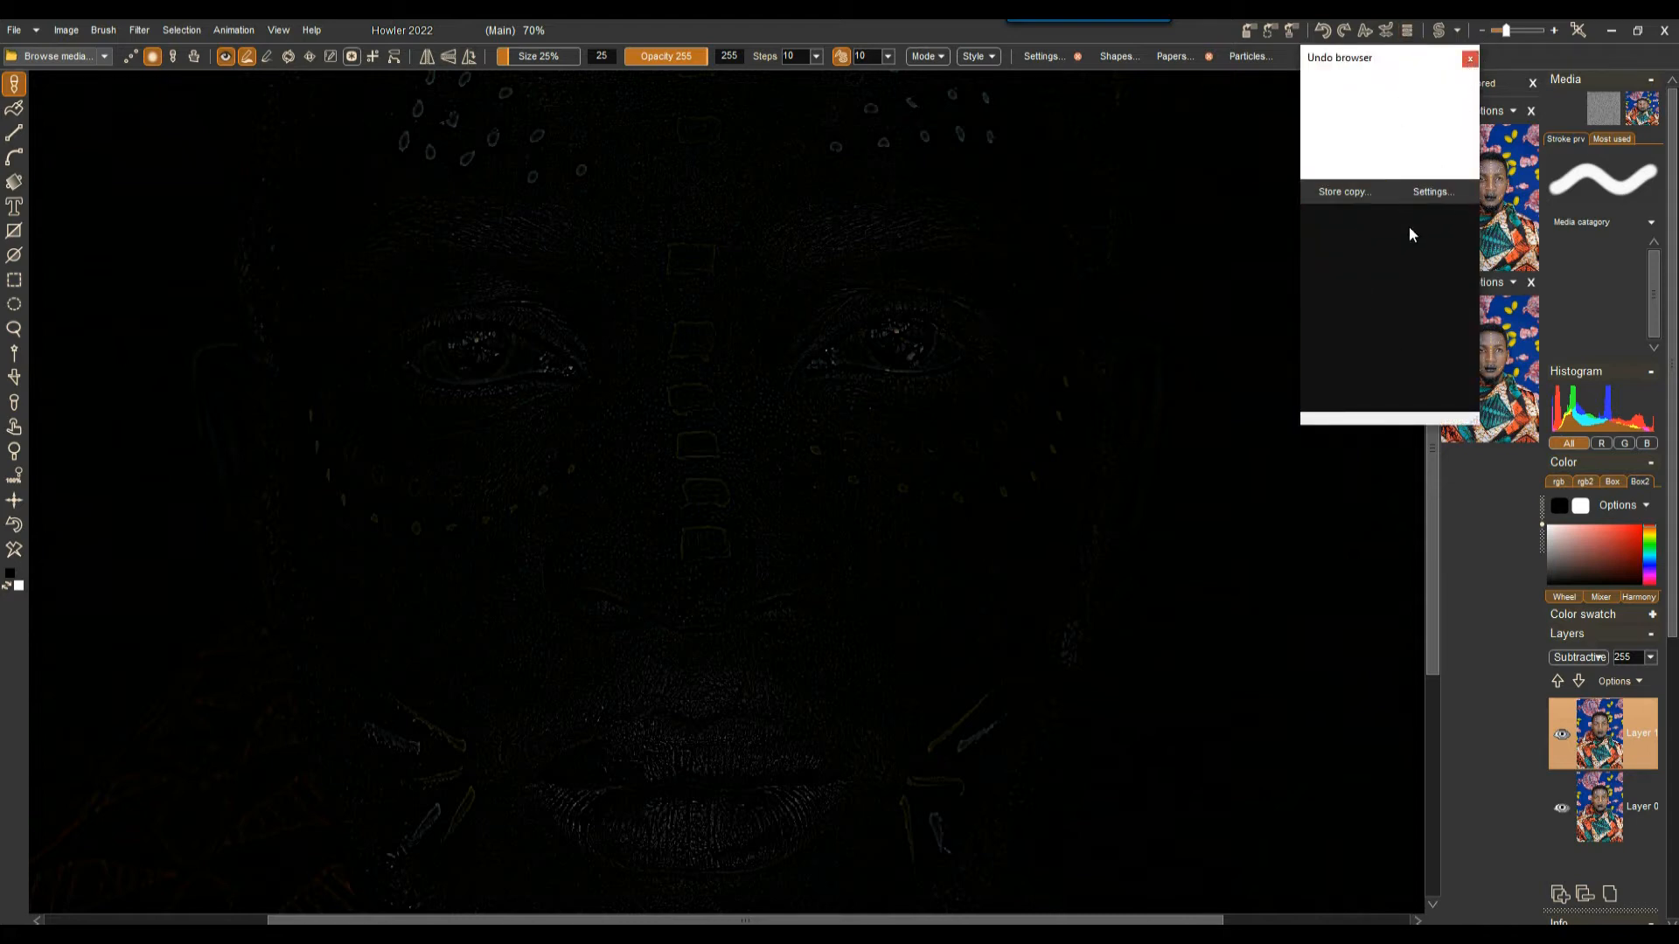
pyautogui.click(1469, 59)
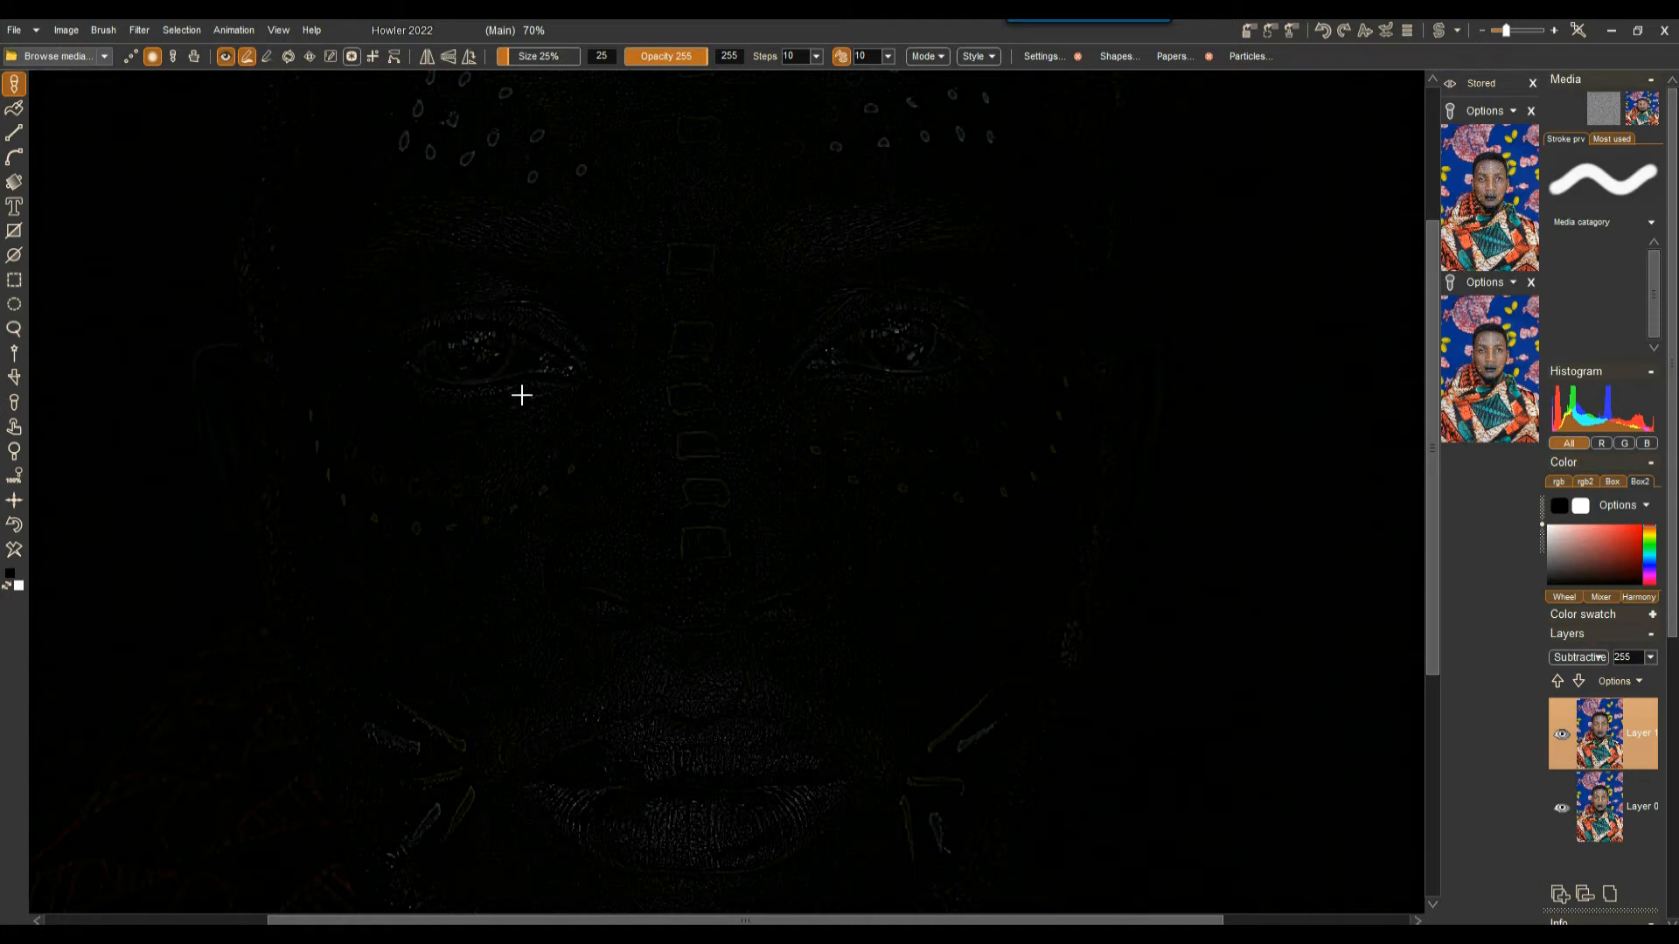
# Try inverting the upper layer and preview blend modes such as Color dodge, Blue screen and Around gray on it.
pyautogui.click(64, 33)
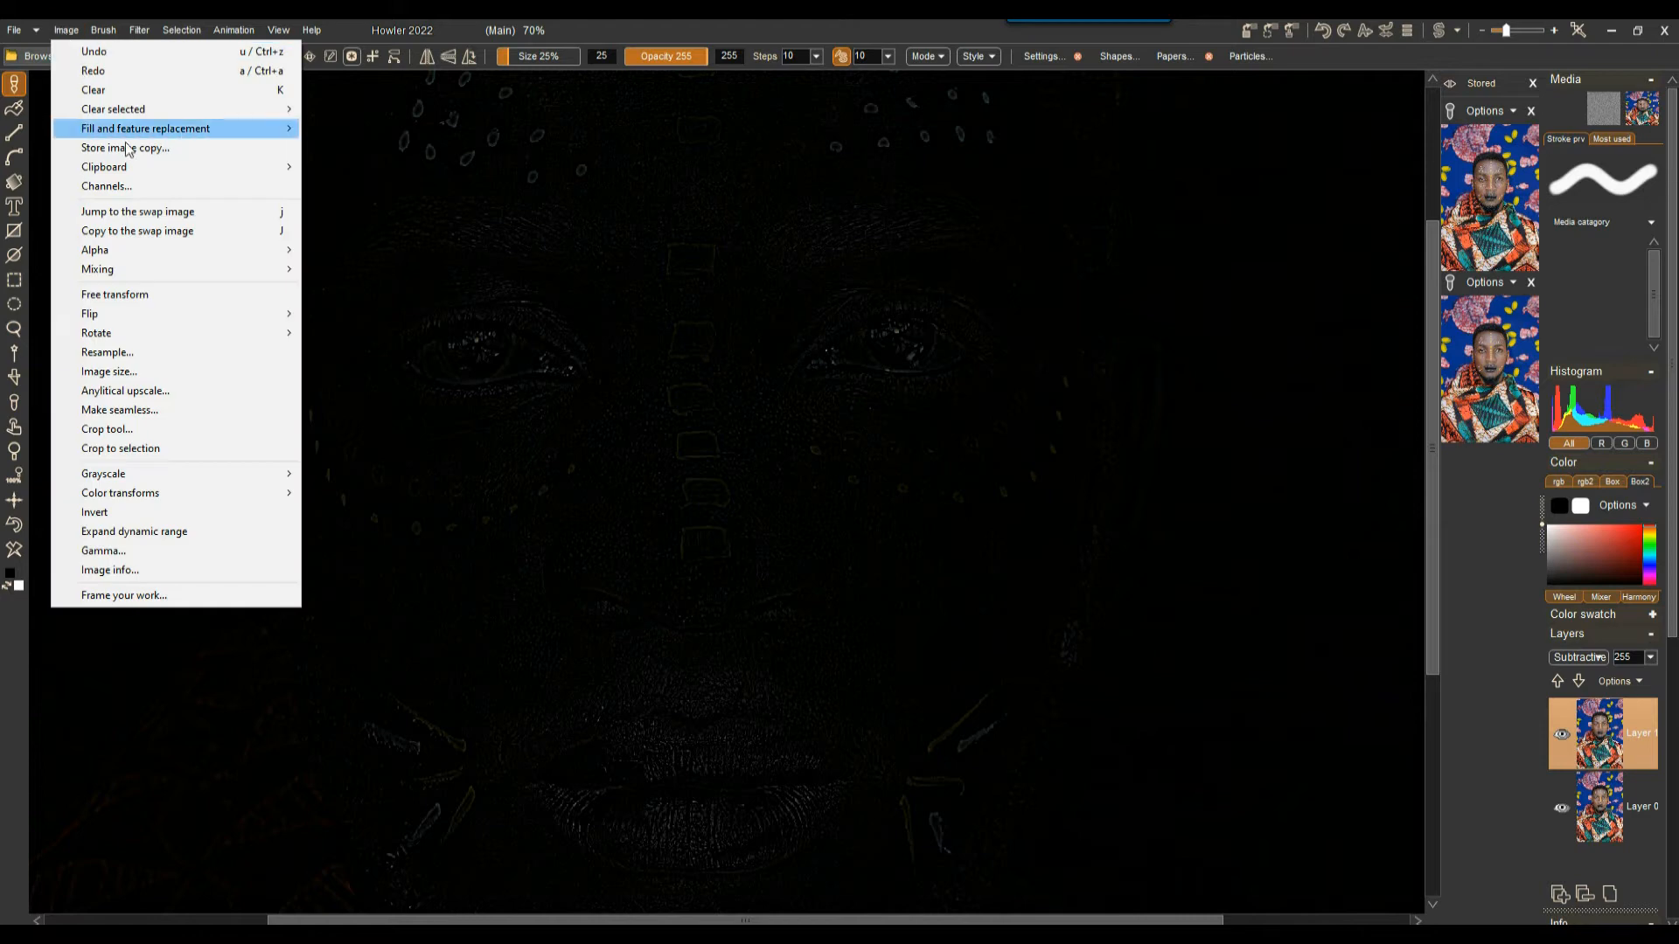
pyautogui.click(131, 513)
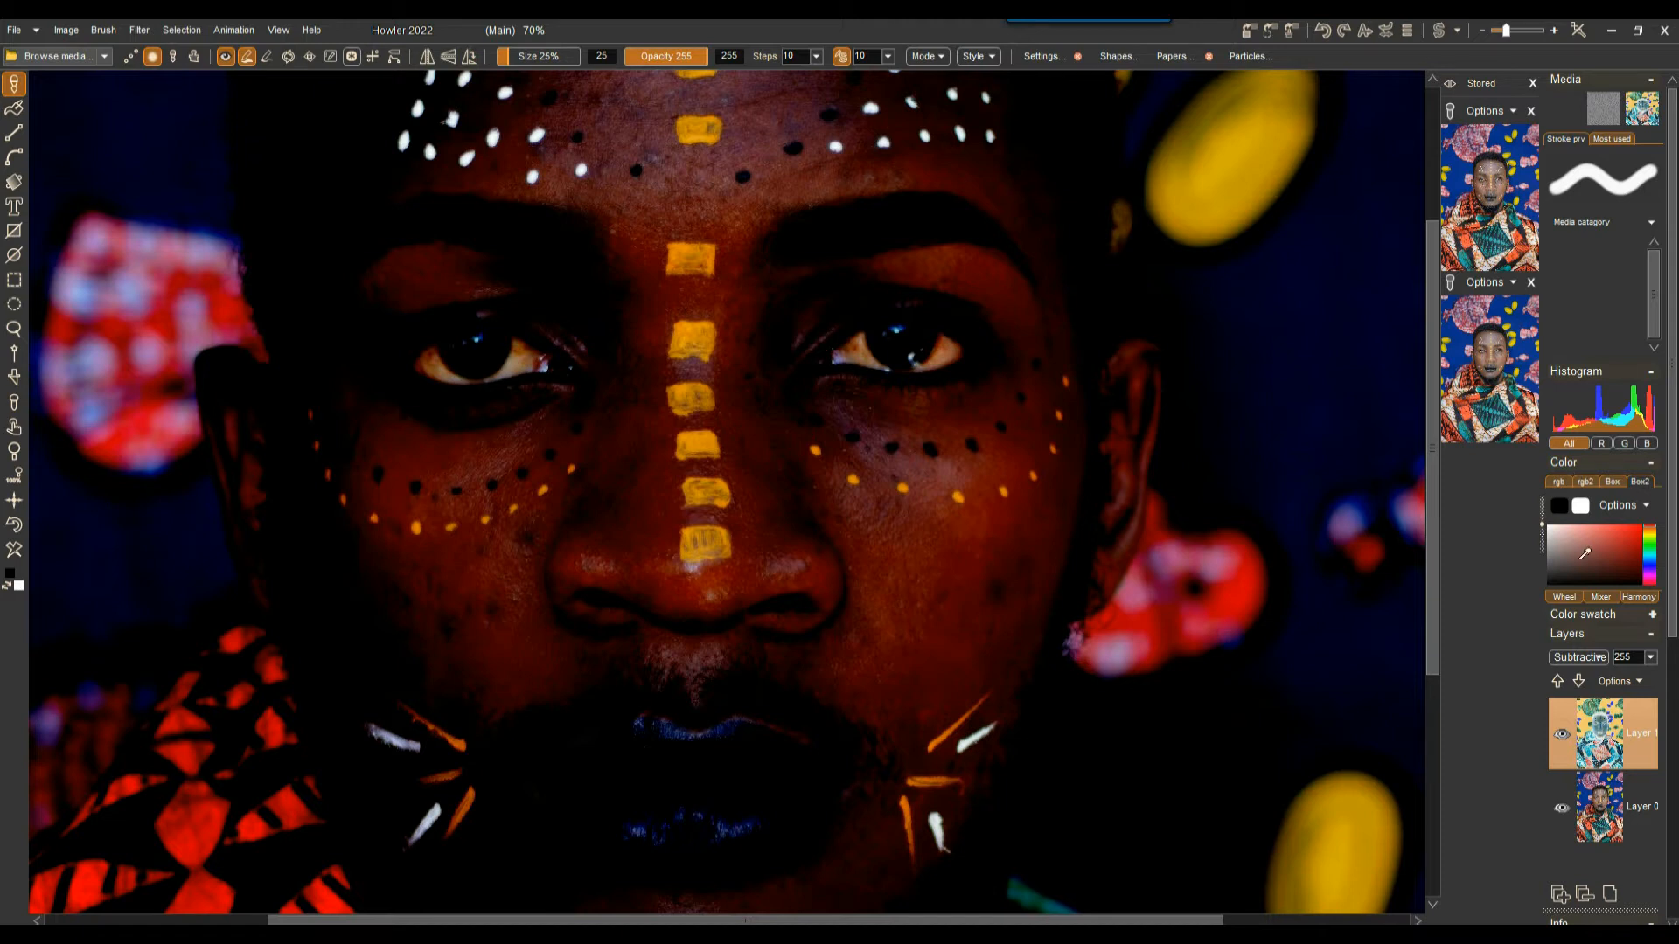
pyautogui.click(1581, 657)
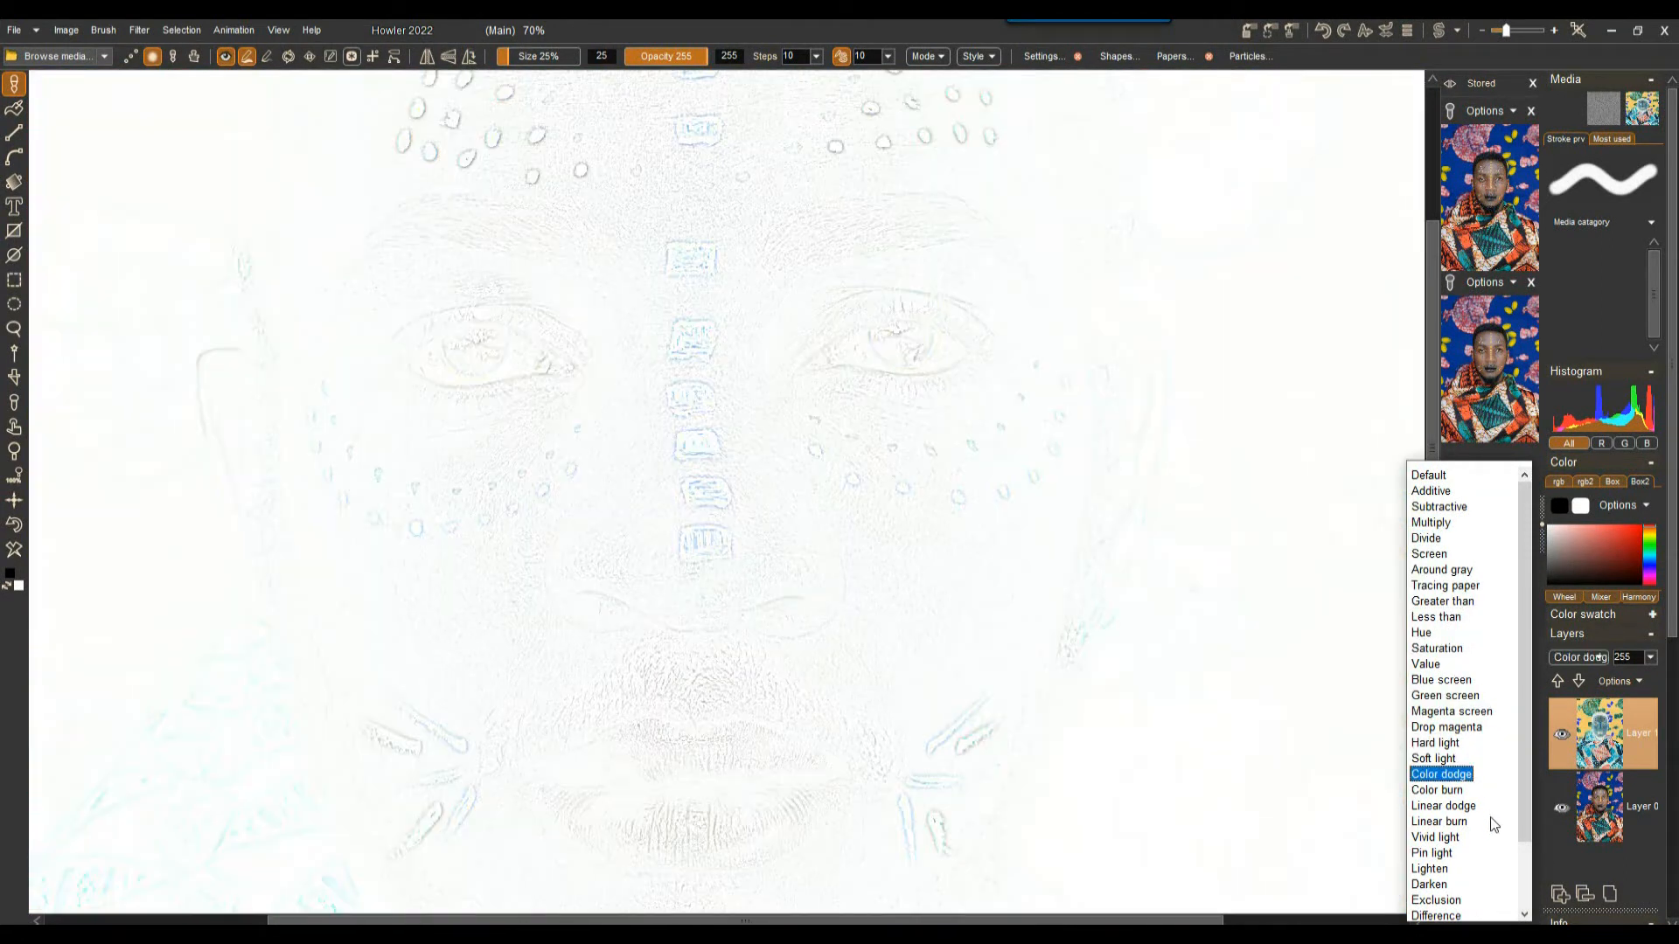
pyautogui.scroll(-2, 1489, 822)
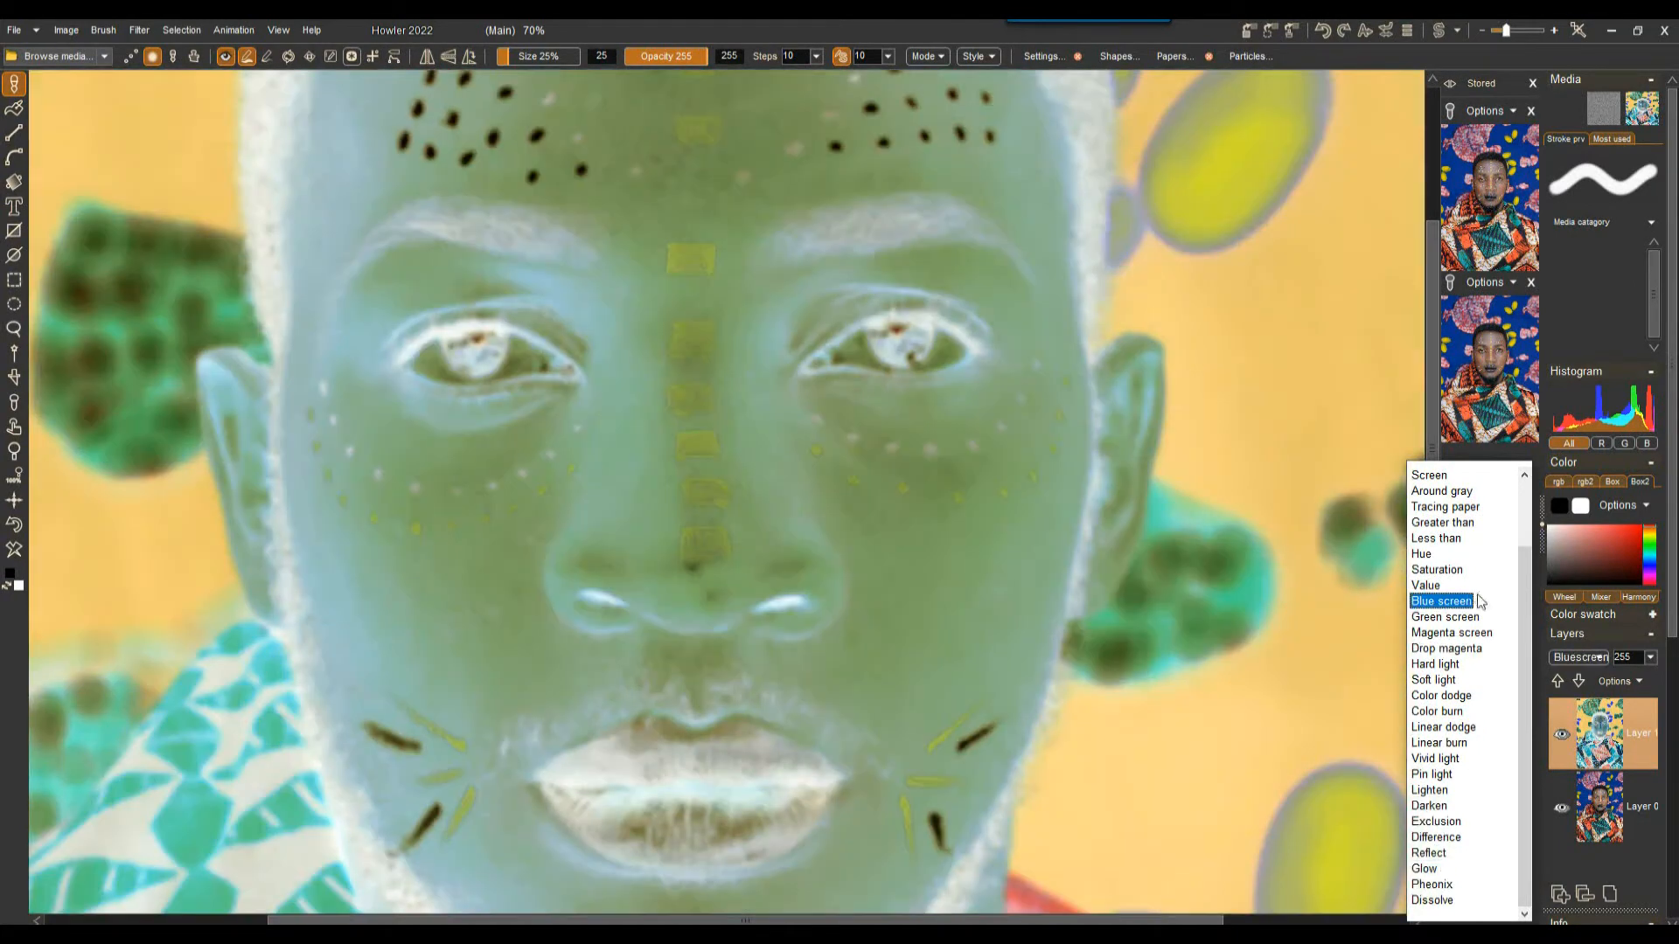
pyautogui.scroll(2, 1480, 601)
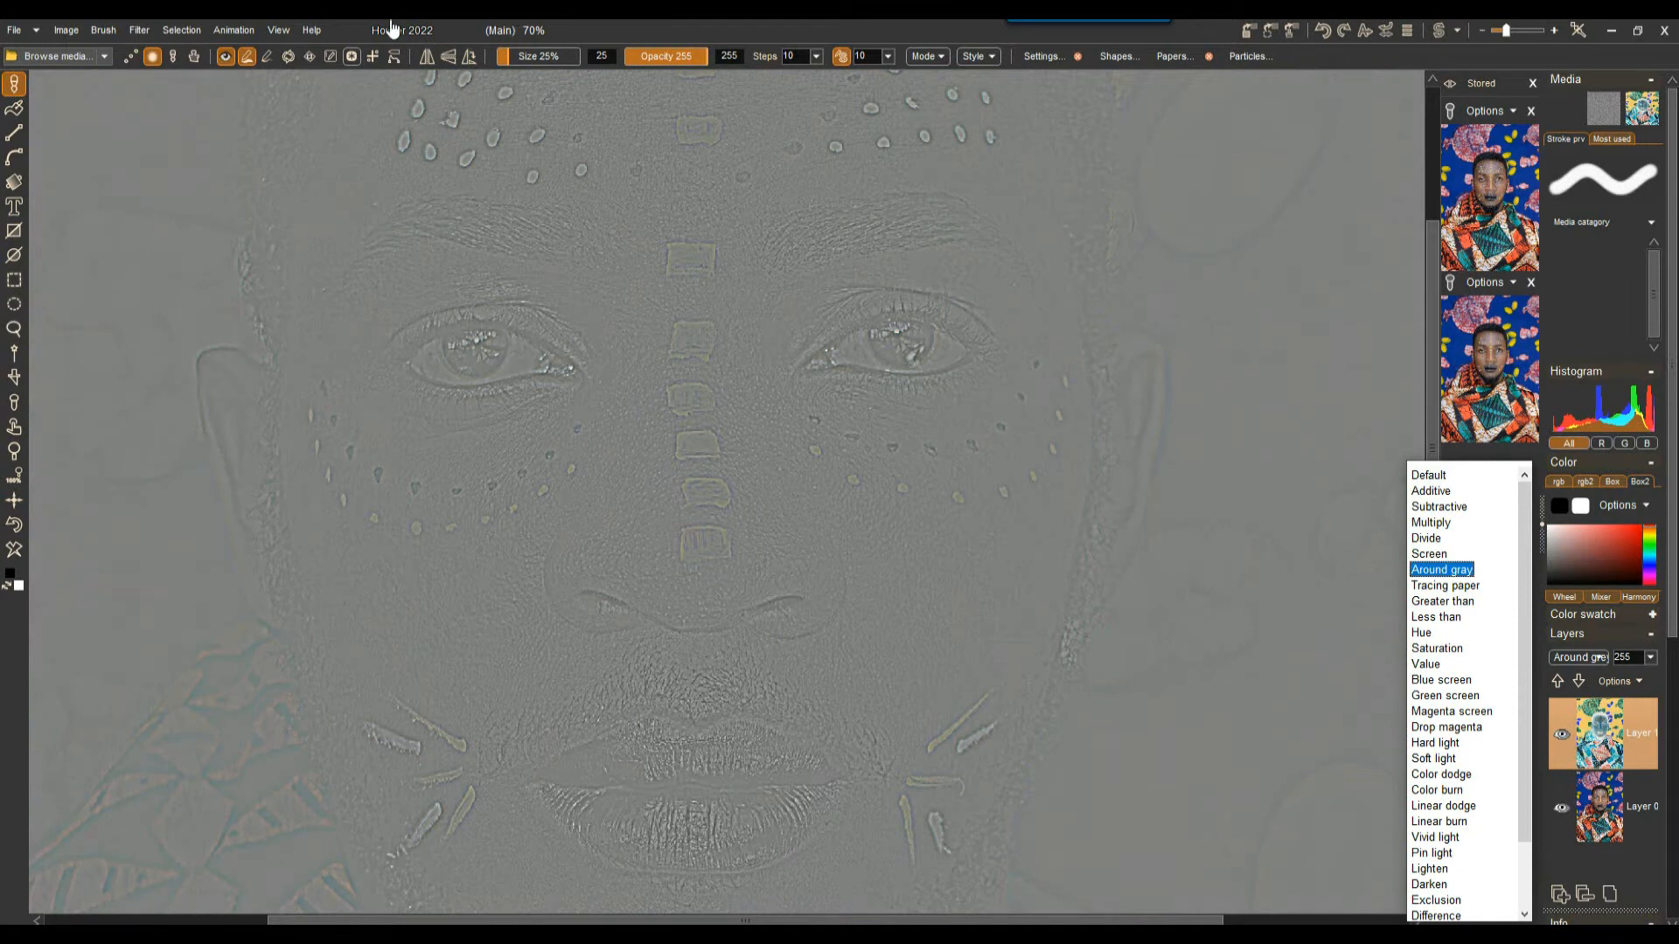
# Undo the inversion of the upper layer.
pyautogui.click(66, 31)
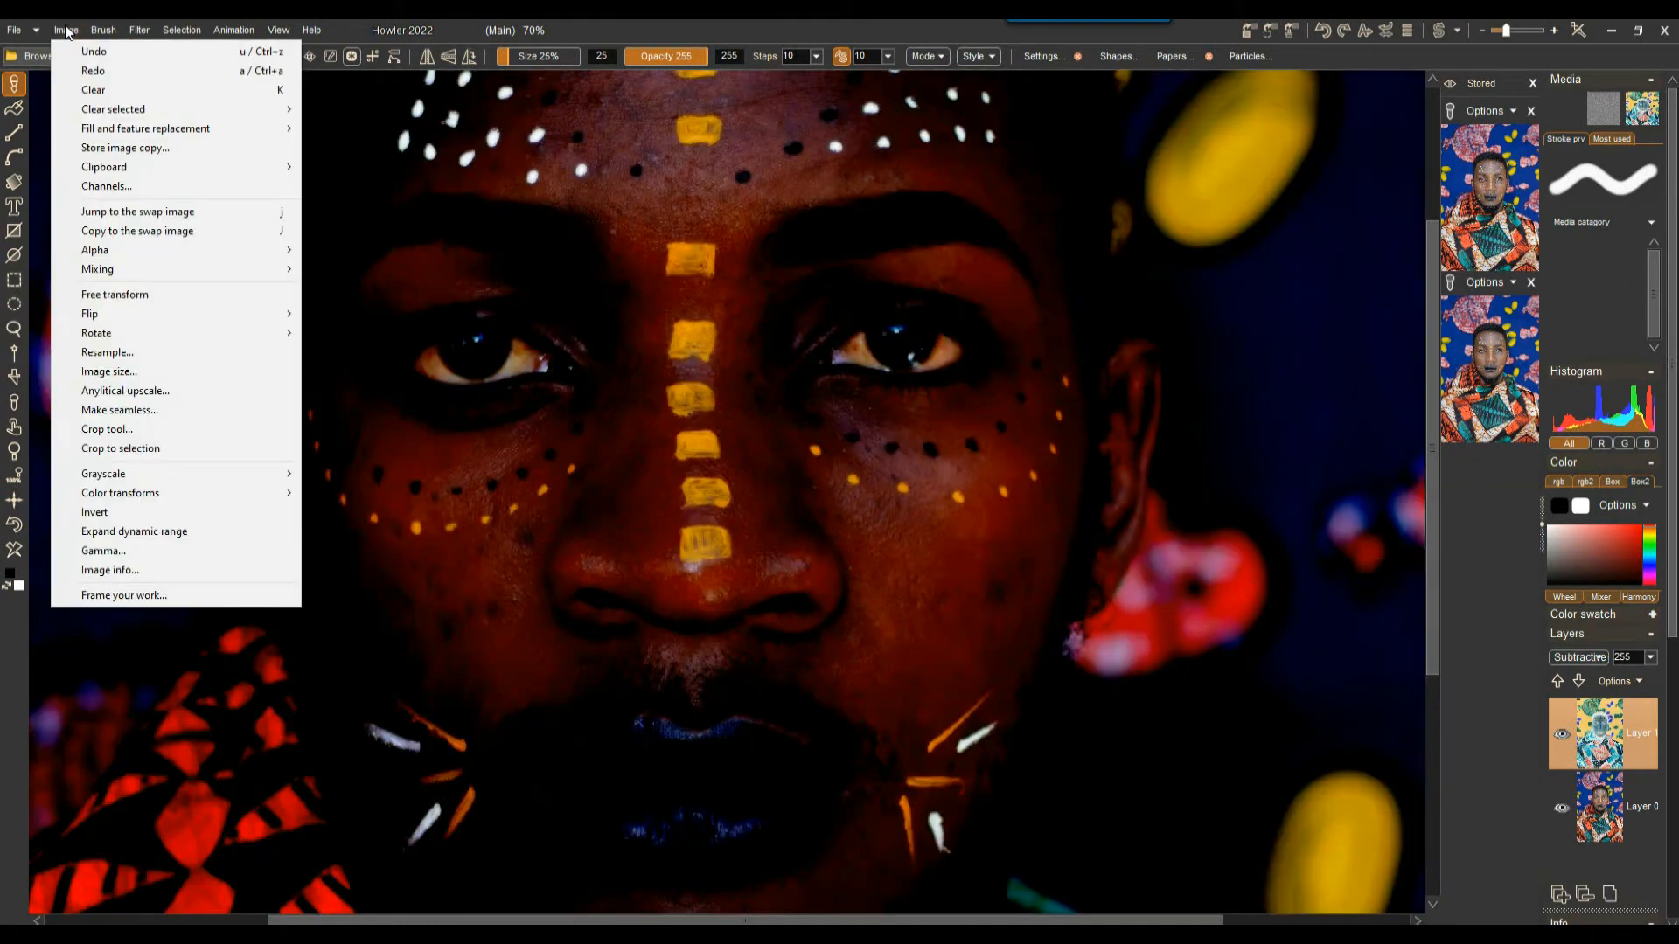
pyautogui.click(131, 435)
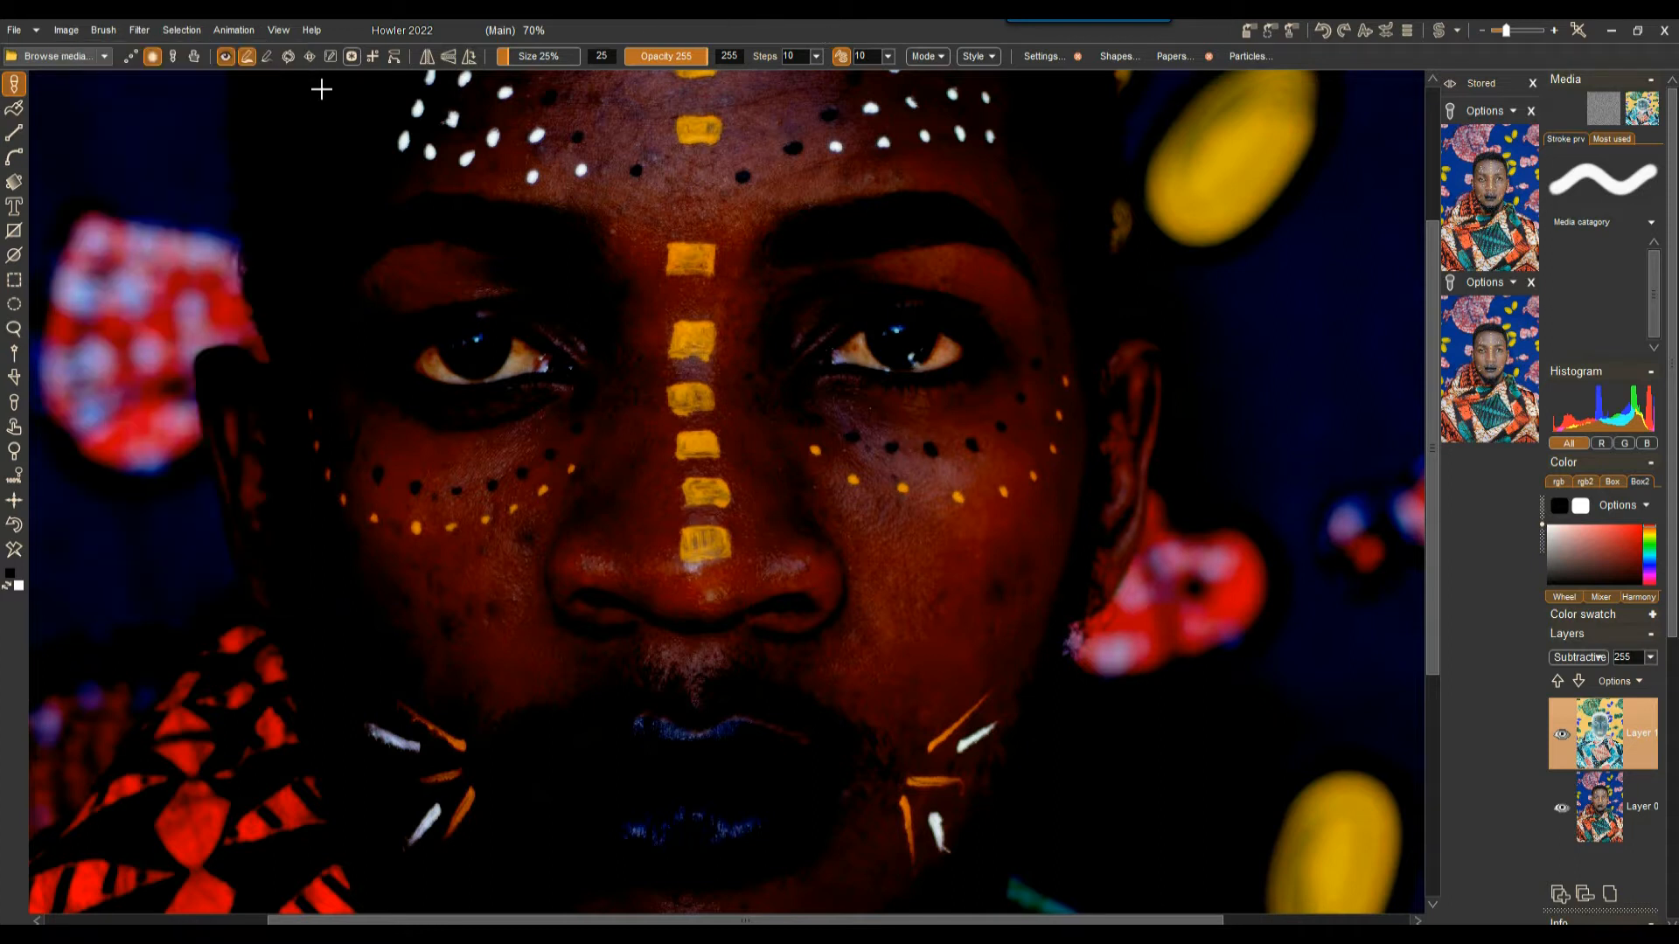
pyautogui.click(15, 525)
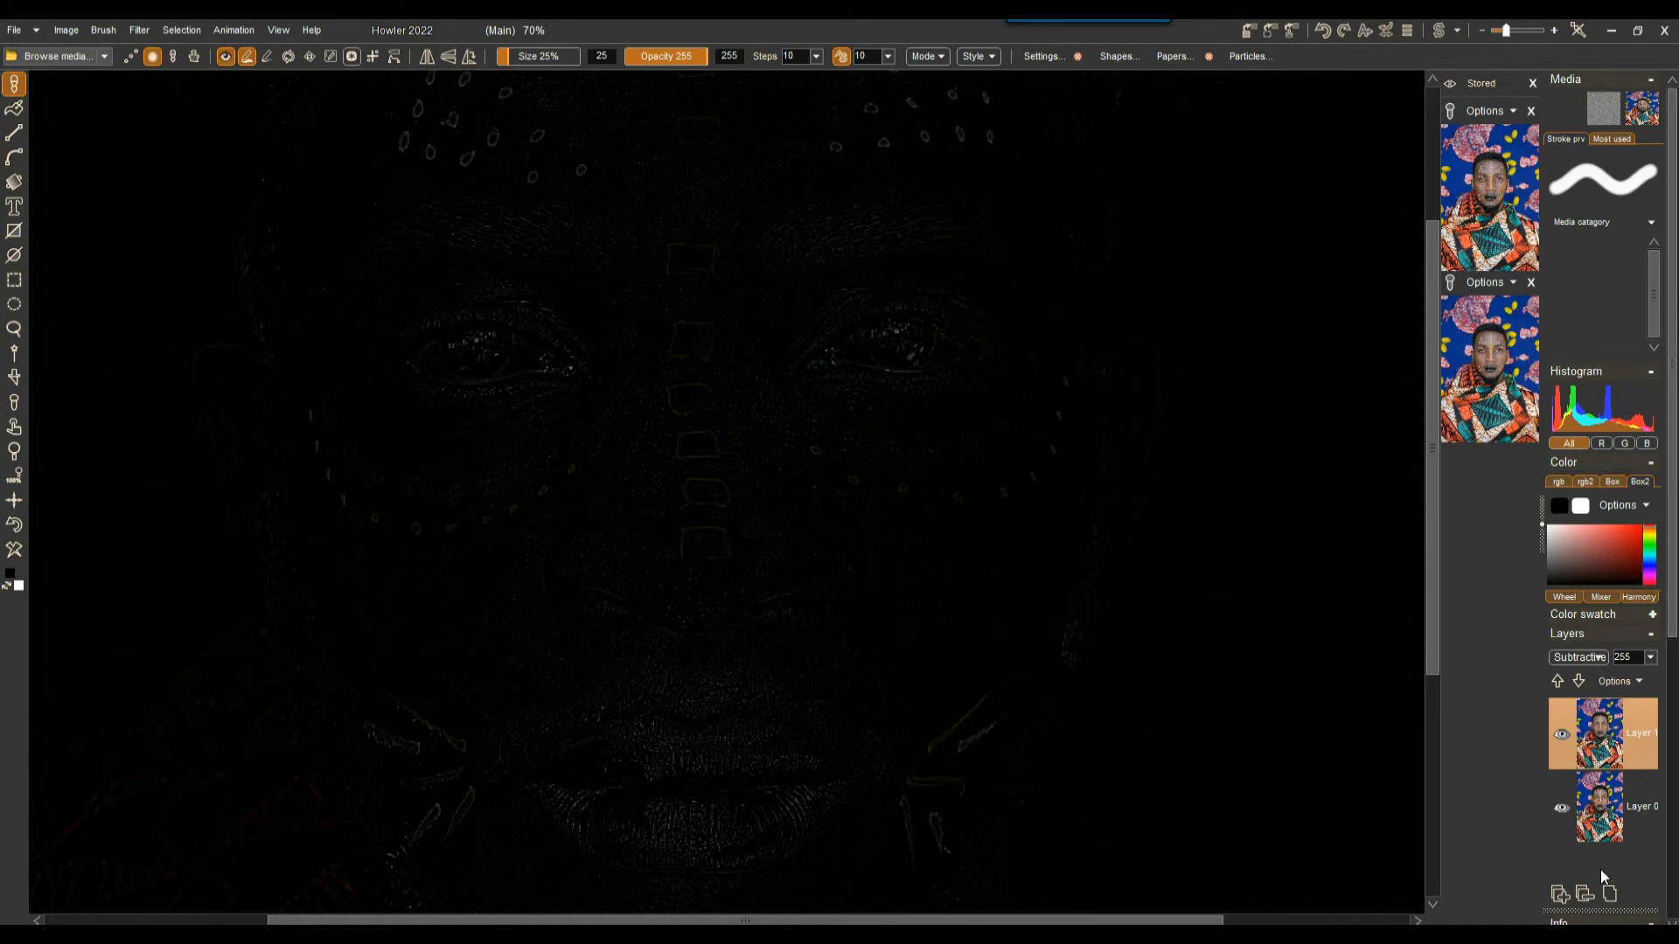
# Permanently merge all layers into one and inspect the skin detail around the nose.
pyautogui.click(1610, 894)
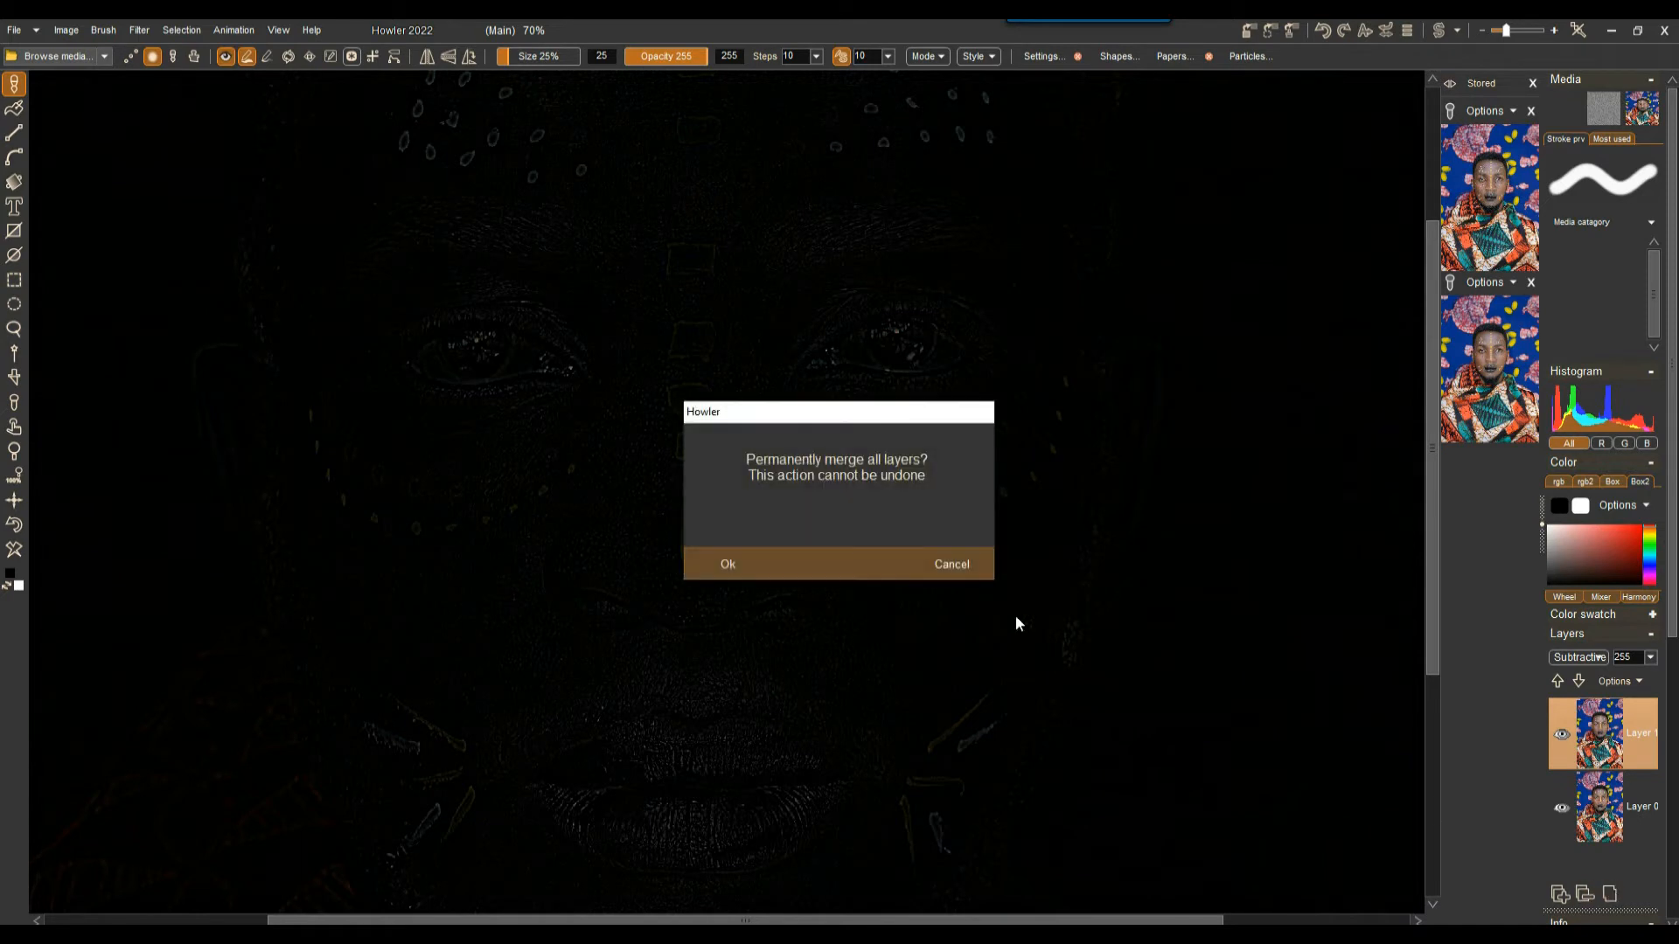
pyautogui.click(725, 567)
pyautogui.scroll(7, 588, 507)
pyautogui.scroll(-7, 591, 524)
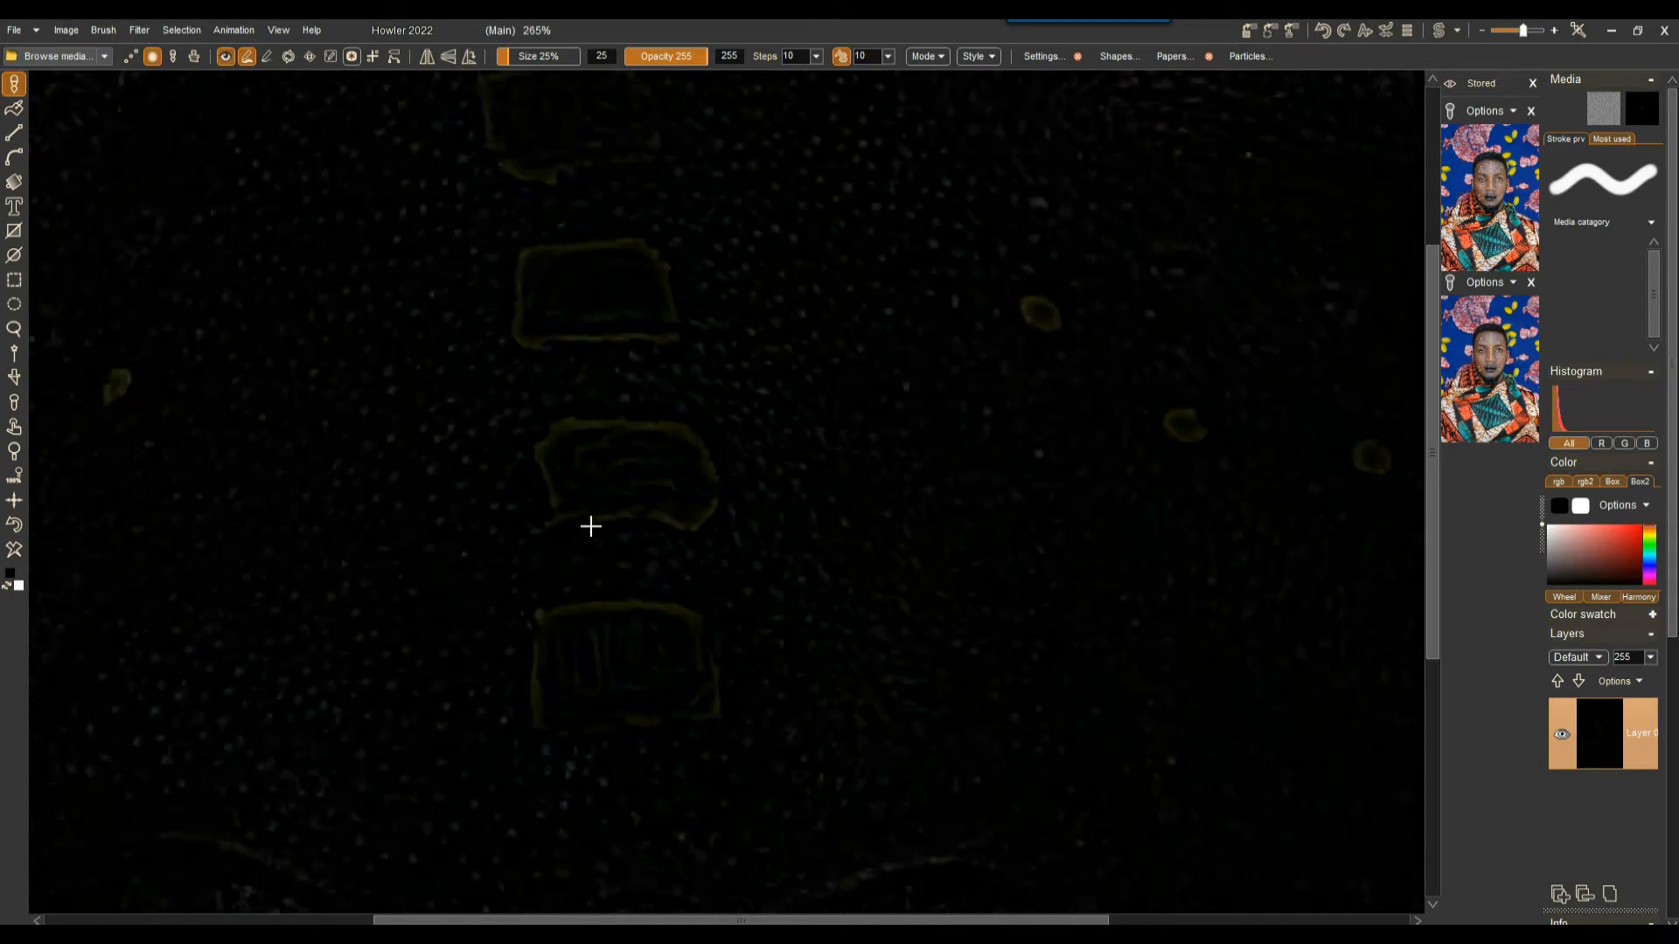
# Expand the dynamic range of the merged detail image and store a copy of the result.
pyautogui.click(57, 29)
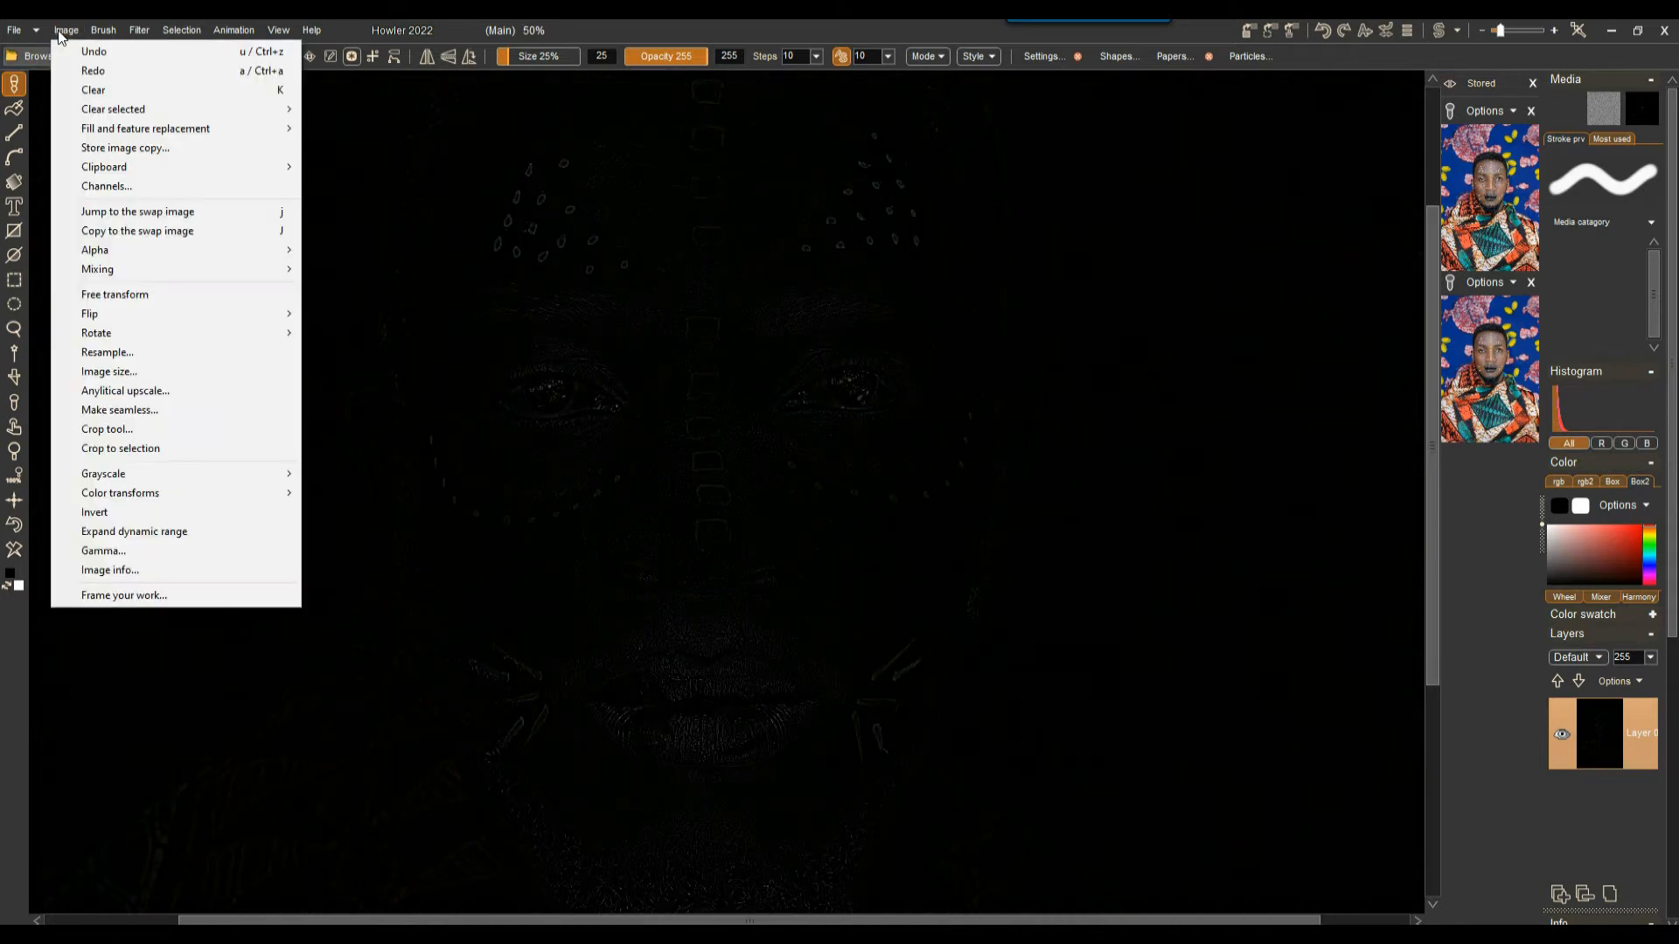
pyautogui.click(165, 534)
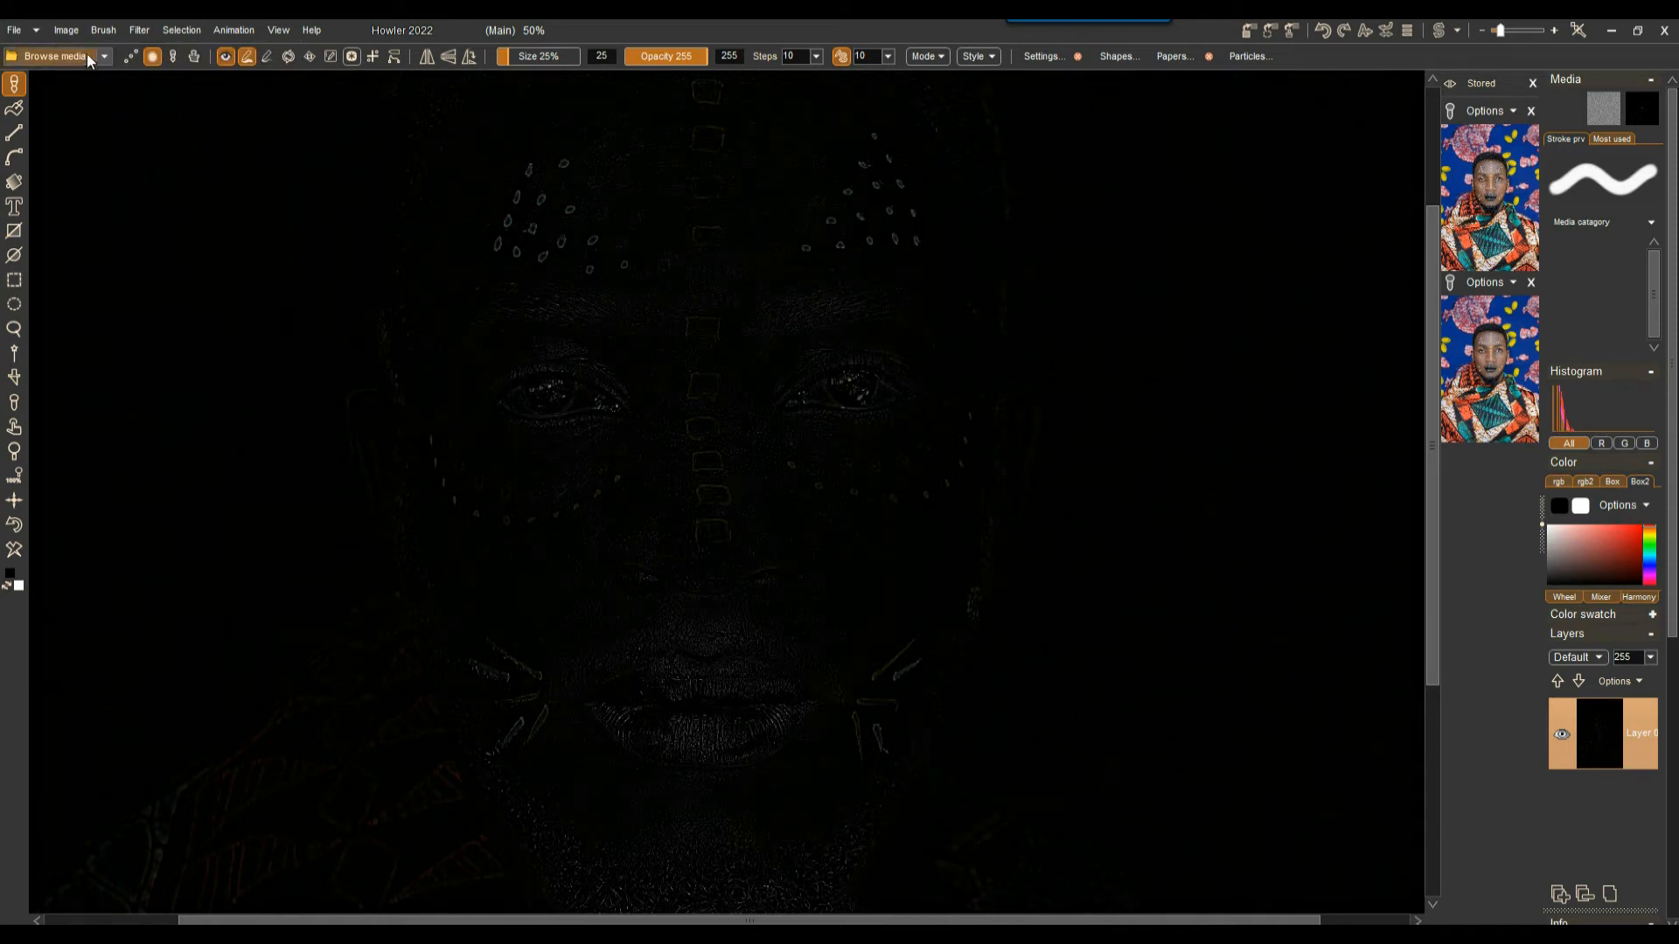
pyautogui.click(63, 32)
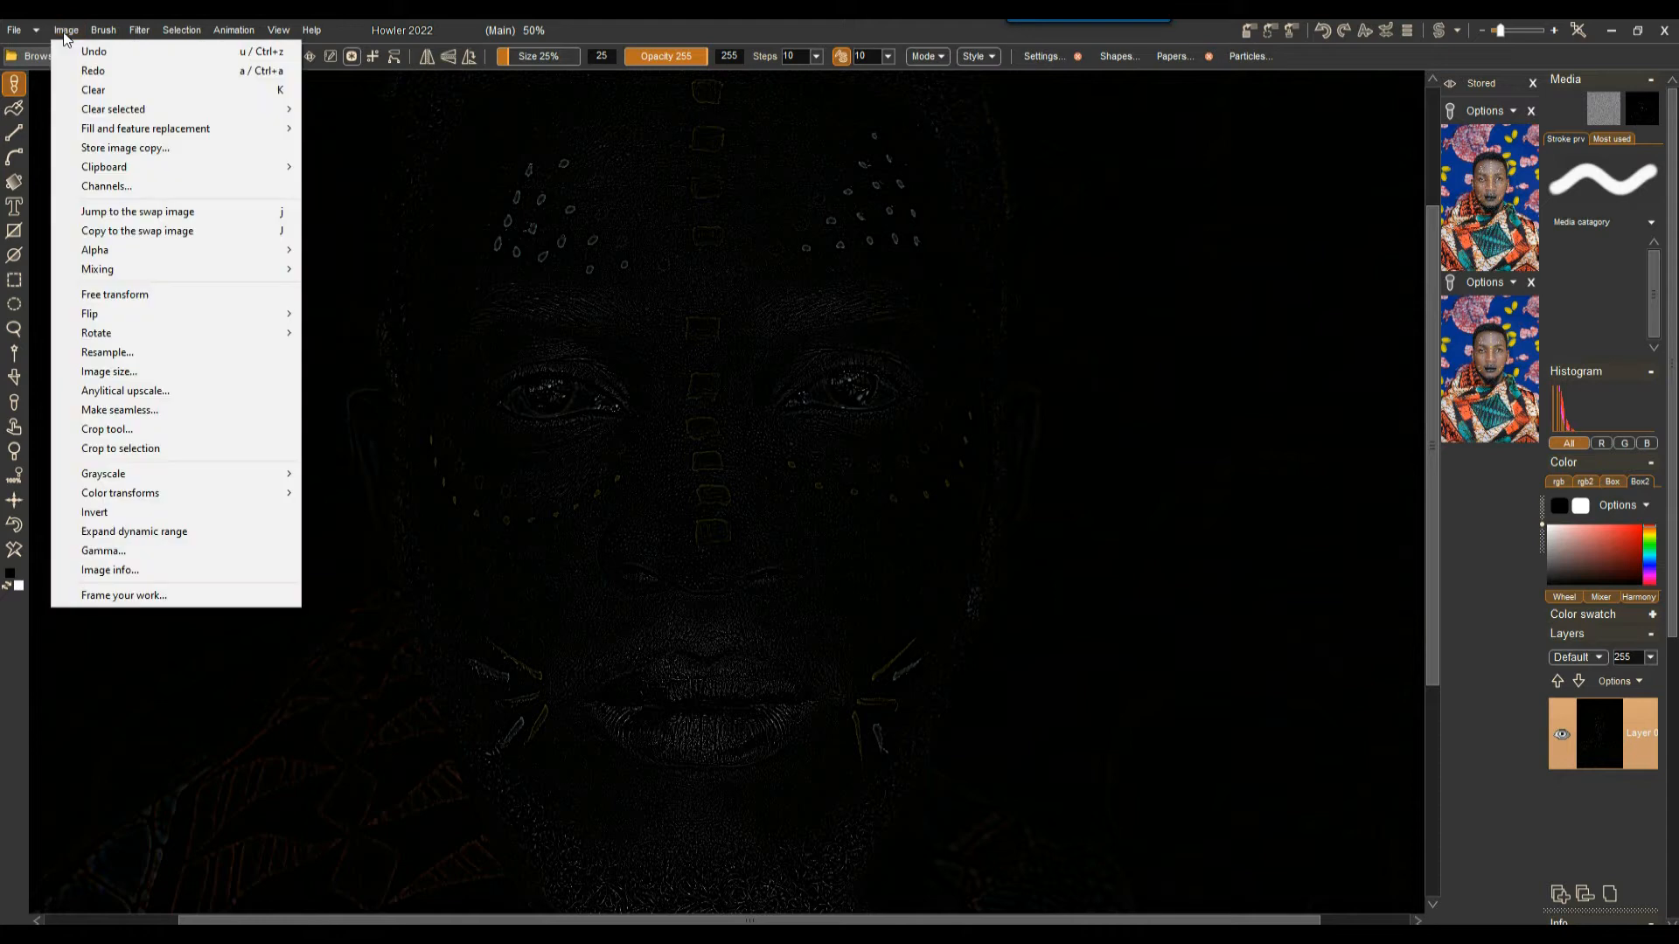
pyautogui.click(927, 33)
pyautogui.click(1251, 32)
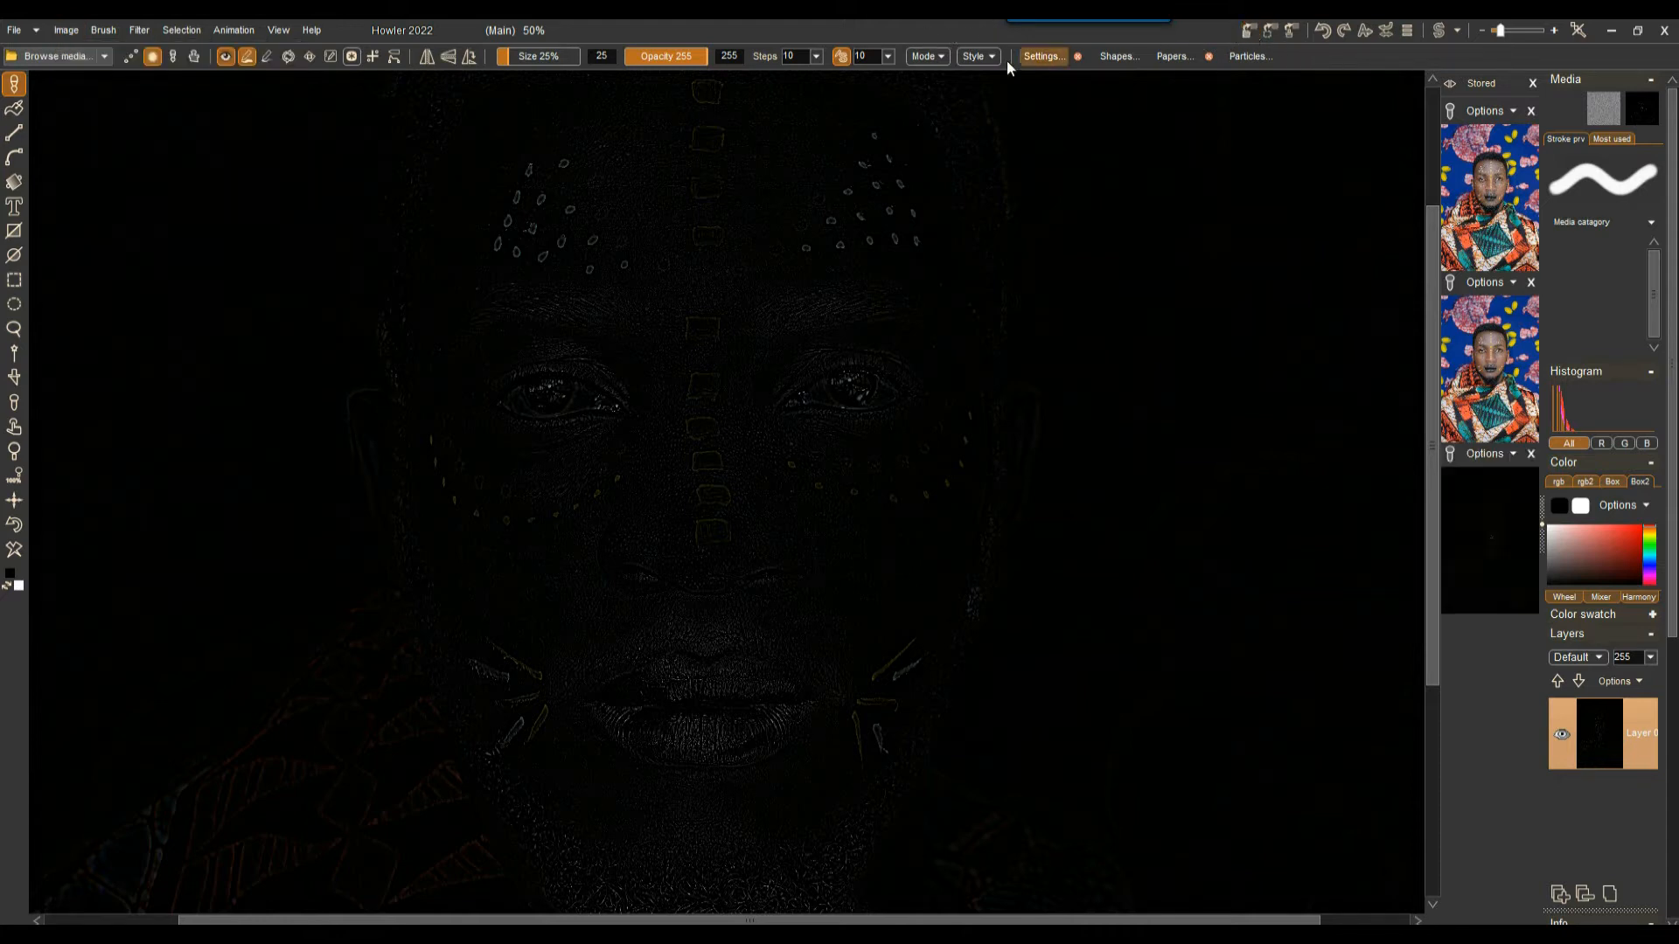
# Invert the merged detail image and inspect the dark pore marks on the nose up close.
pyautogui.click(66, 29)
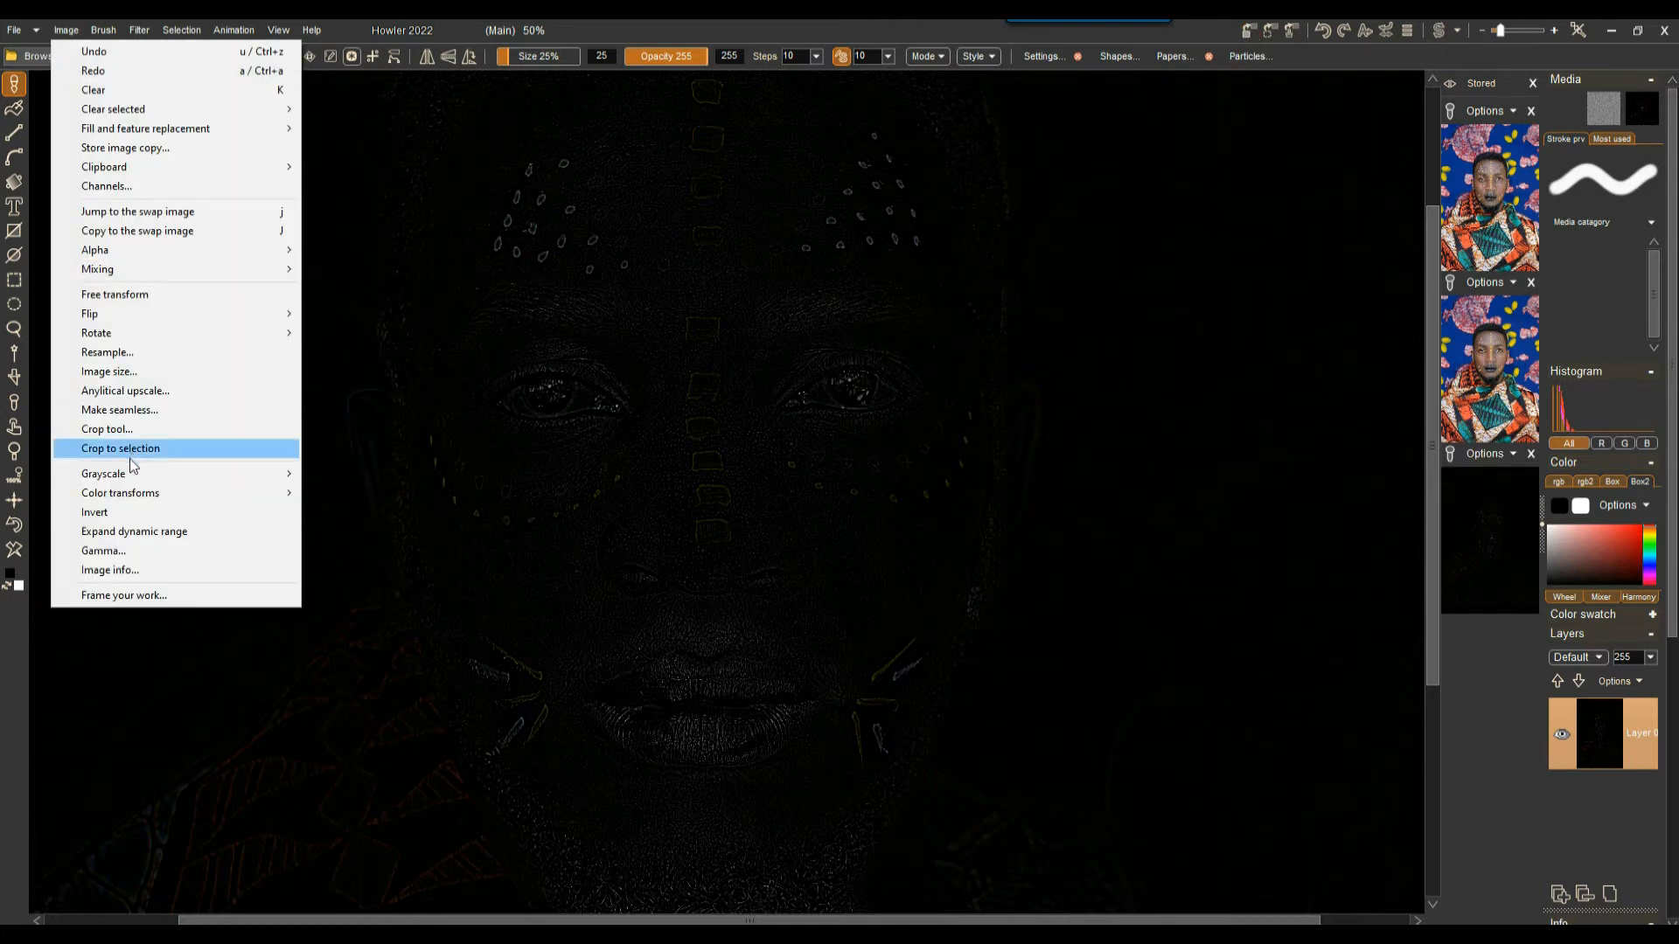
pyautogui.click(129, 513)
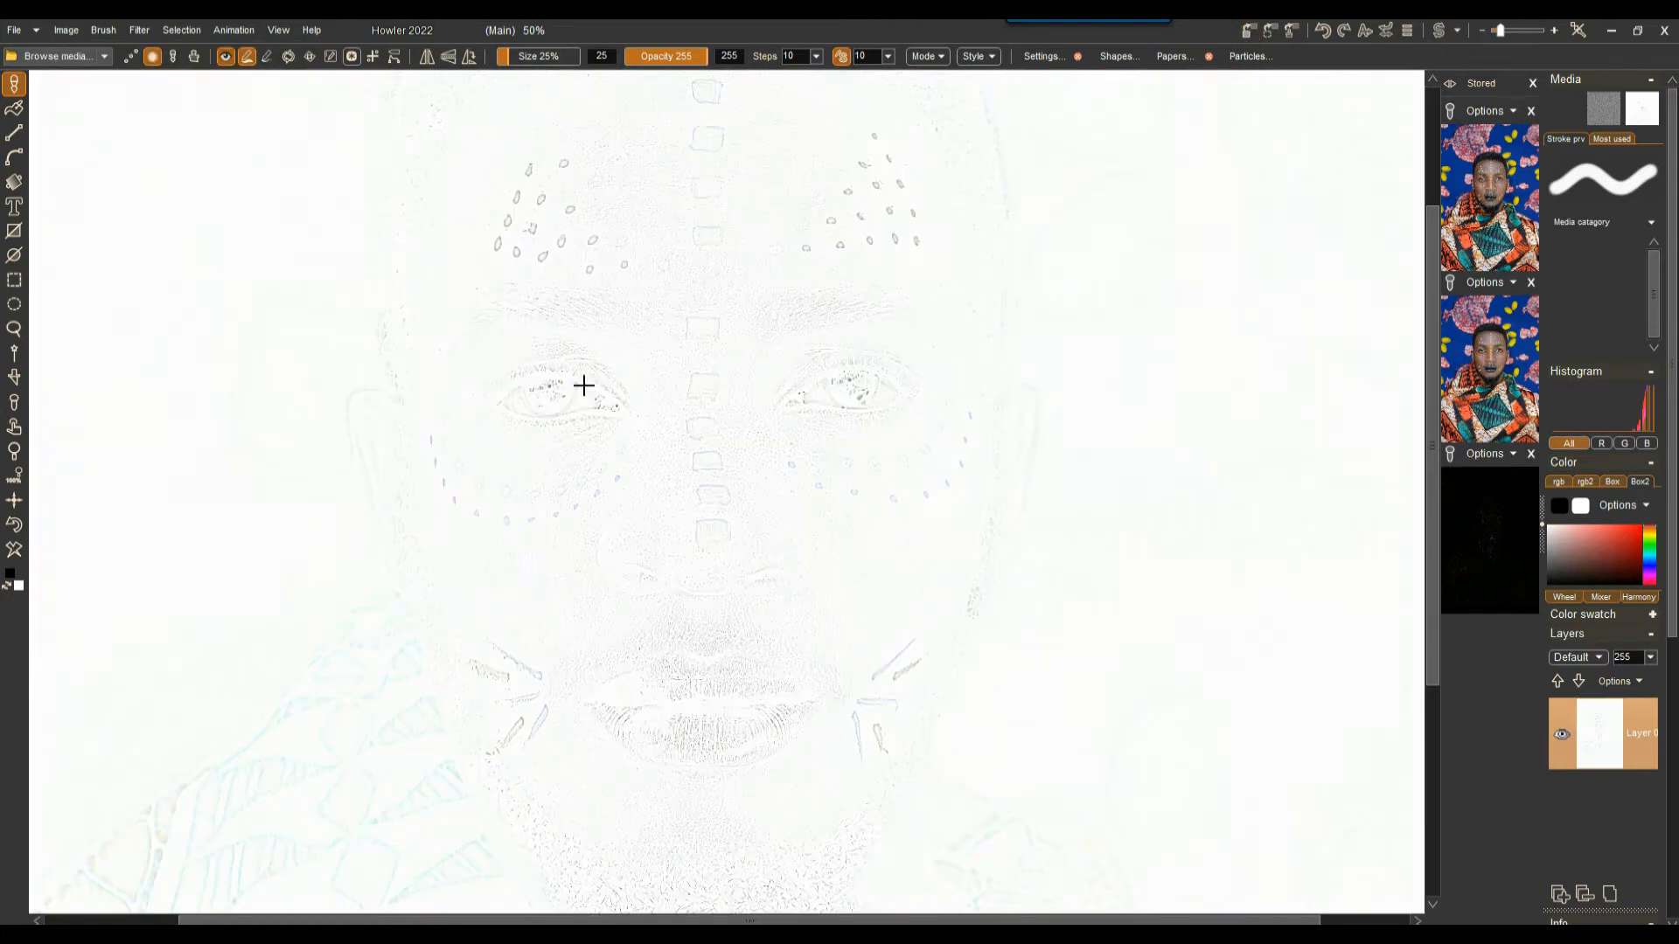
pyautogui.scroll(6, 581, 385)
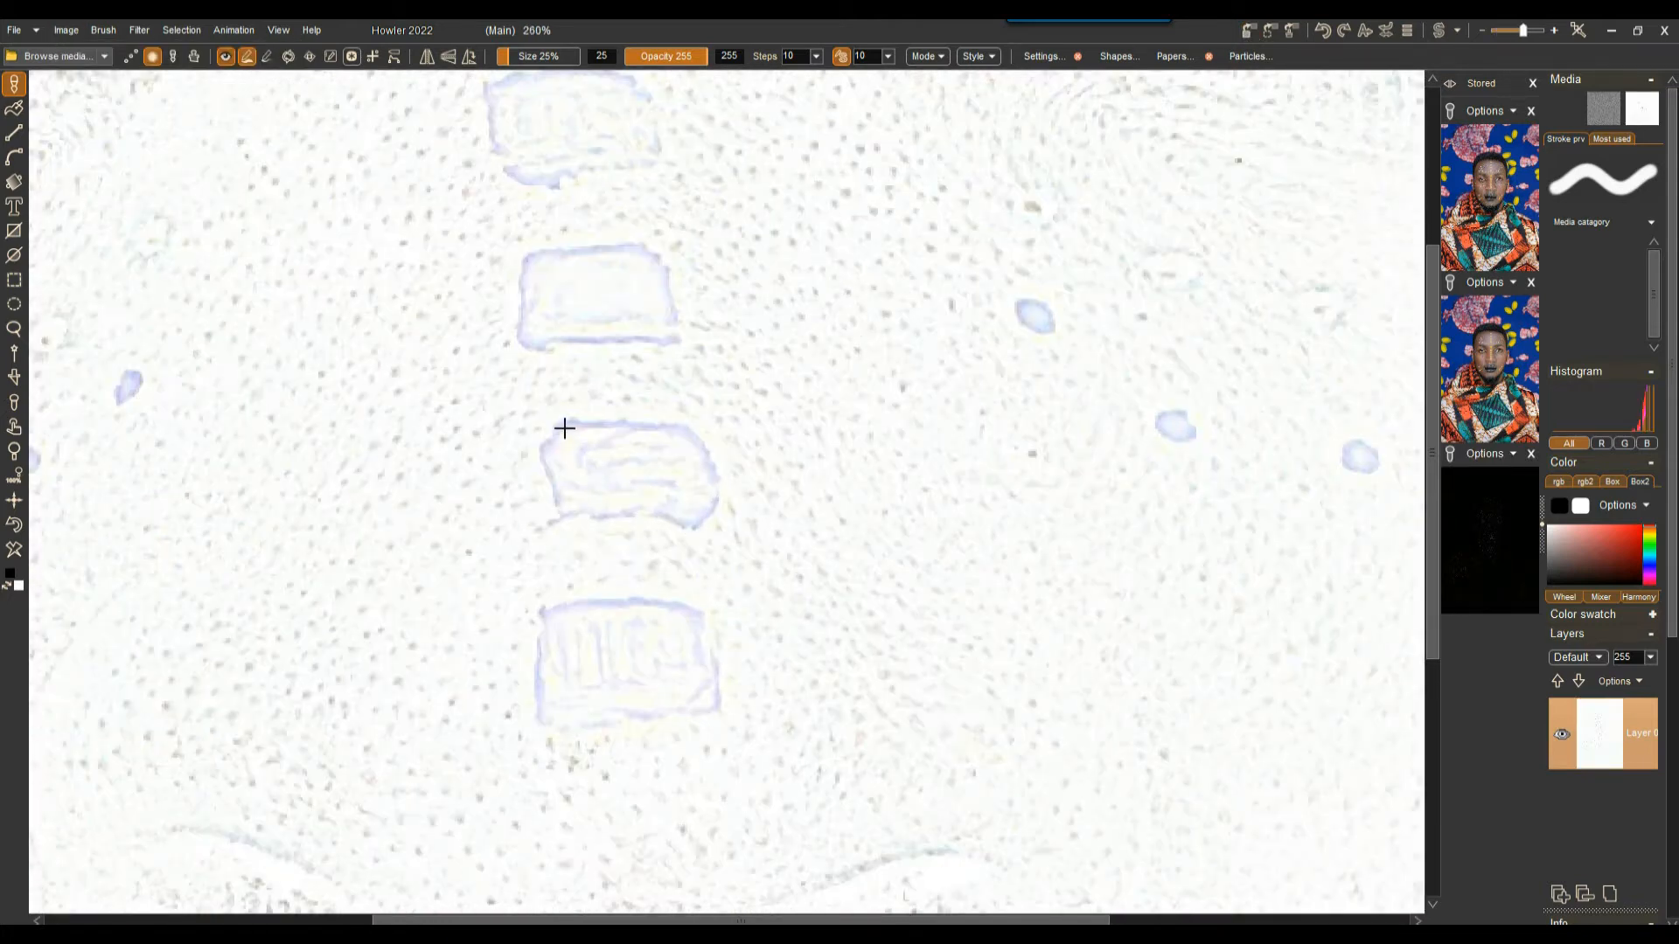
pyautogui.scroll(2, 564, 426)
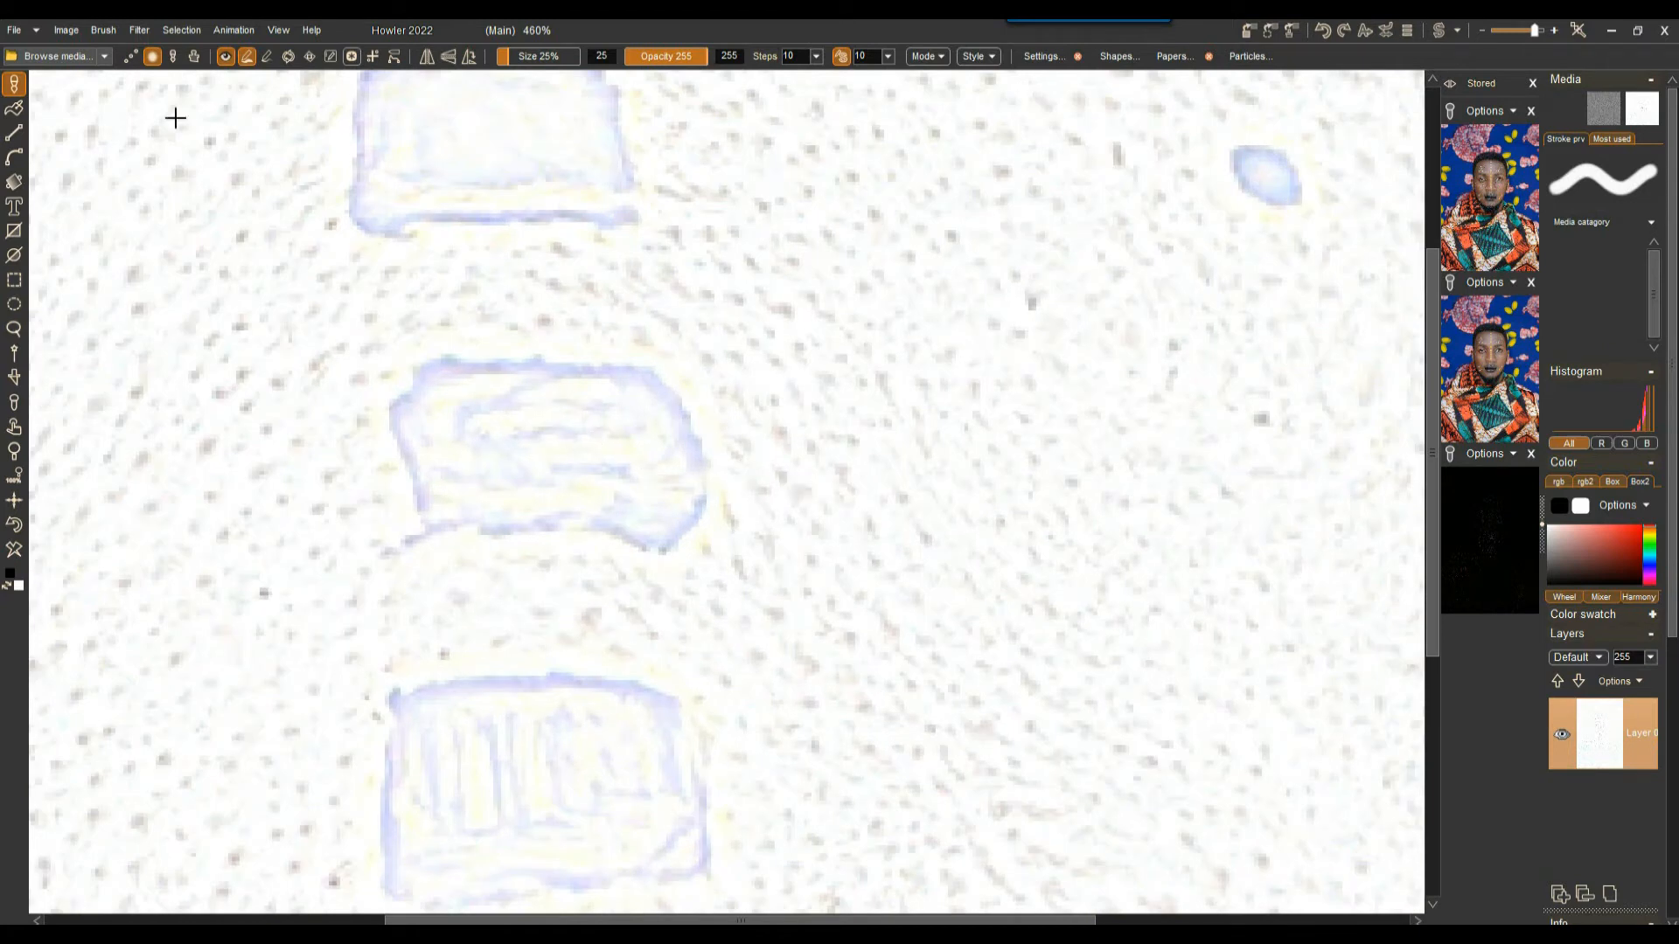
# Convert the inverted detail image to grayscale using a cyan-blue colored lens.
pyautogui.click(64, 31)
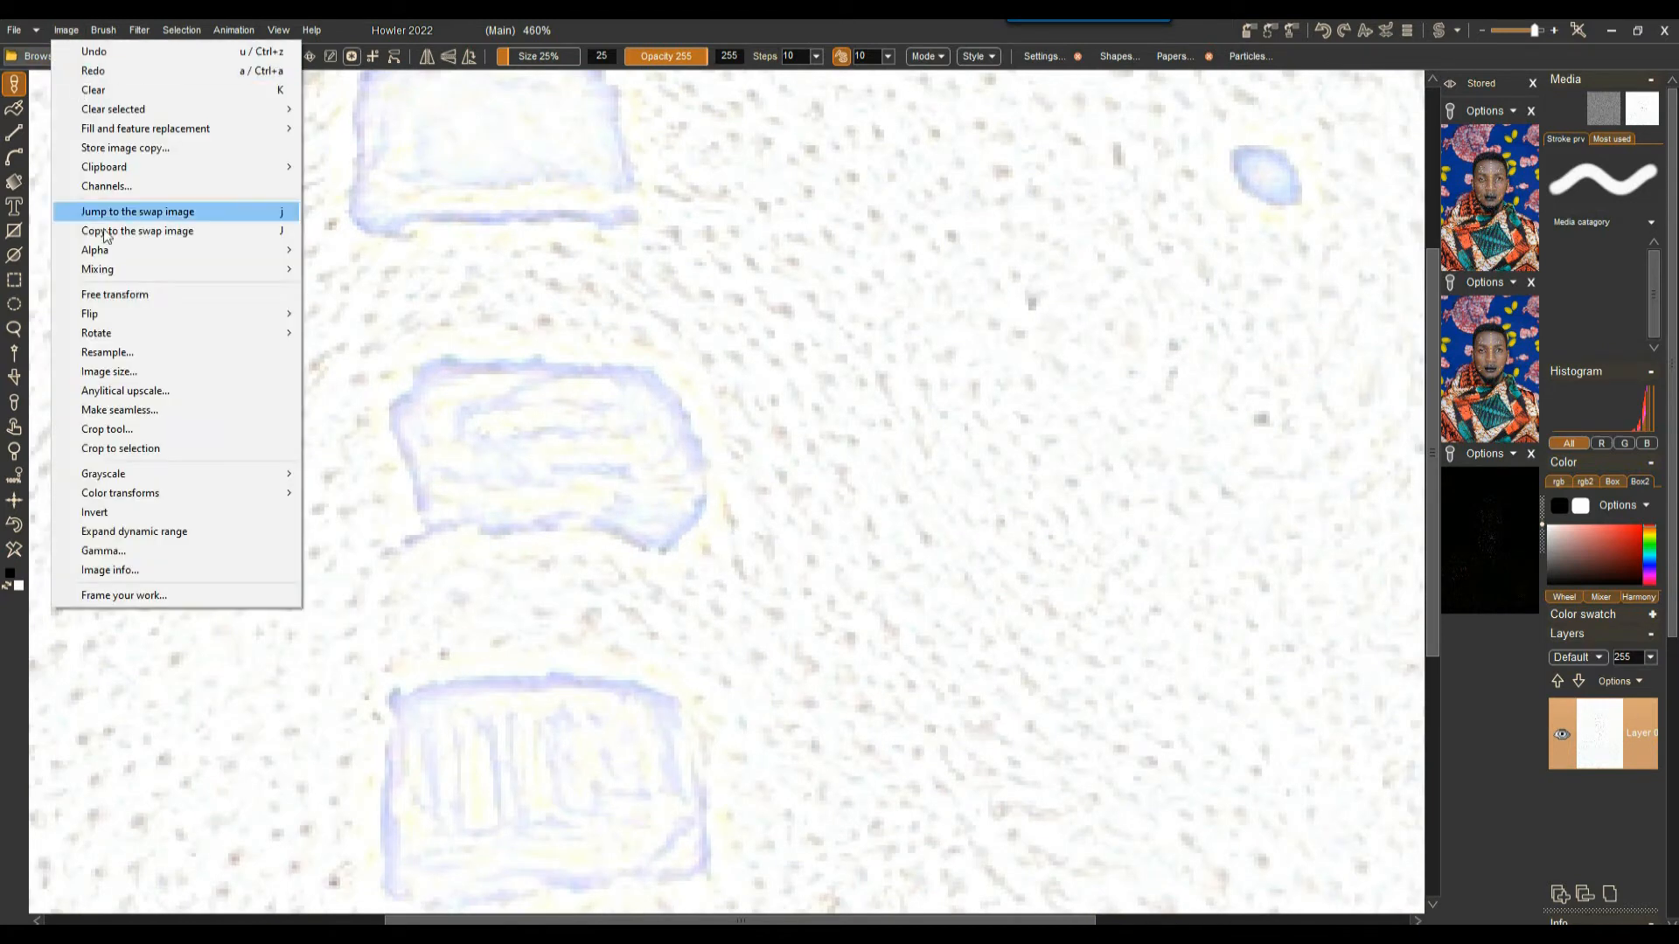
pyautogui.moveTo(160, 478)
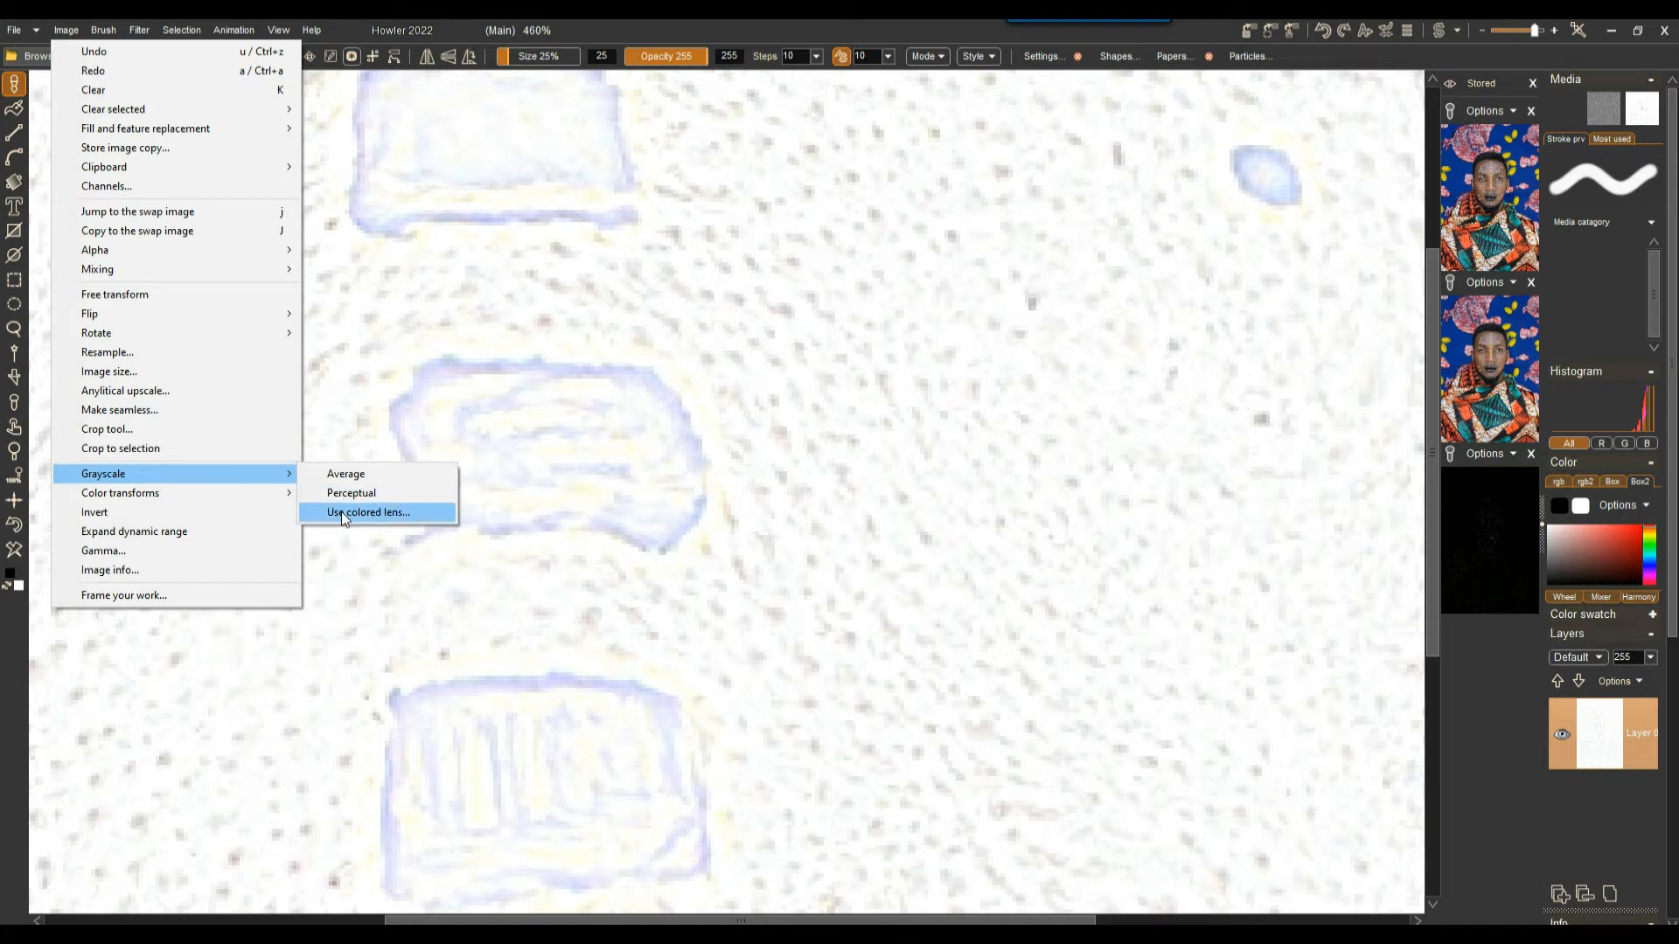
pyautogui.click(342, 511)
pyautogui.moveTo(807, 526)
pyautogui.mouseDown()
pyautogui.moveTo(858, 553)
pyautogui.moveTo(833, 483)
pyautogui.moveTo(879, 489)
pyautogui.moveTo(881, 546)
pyautogui.moveTo(804, 537)
pyautogui.moveTo(884, 523)
pyautogui.mouseUp()
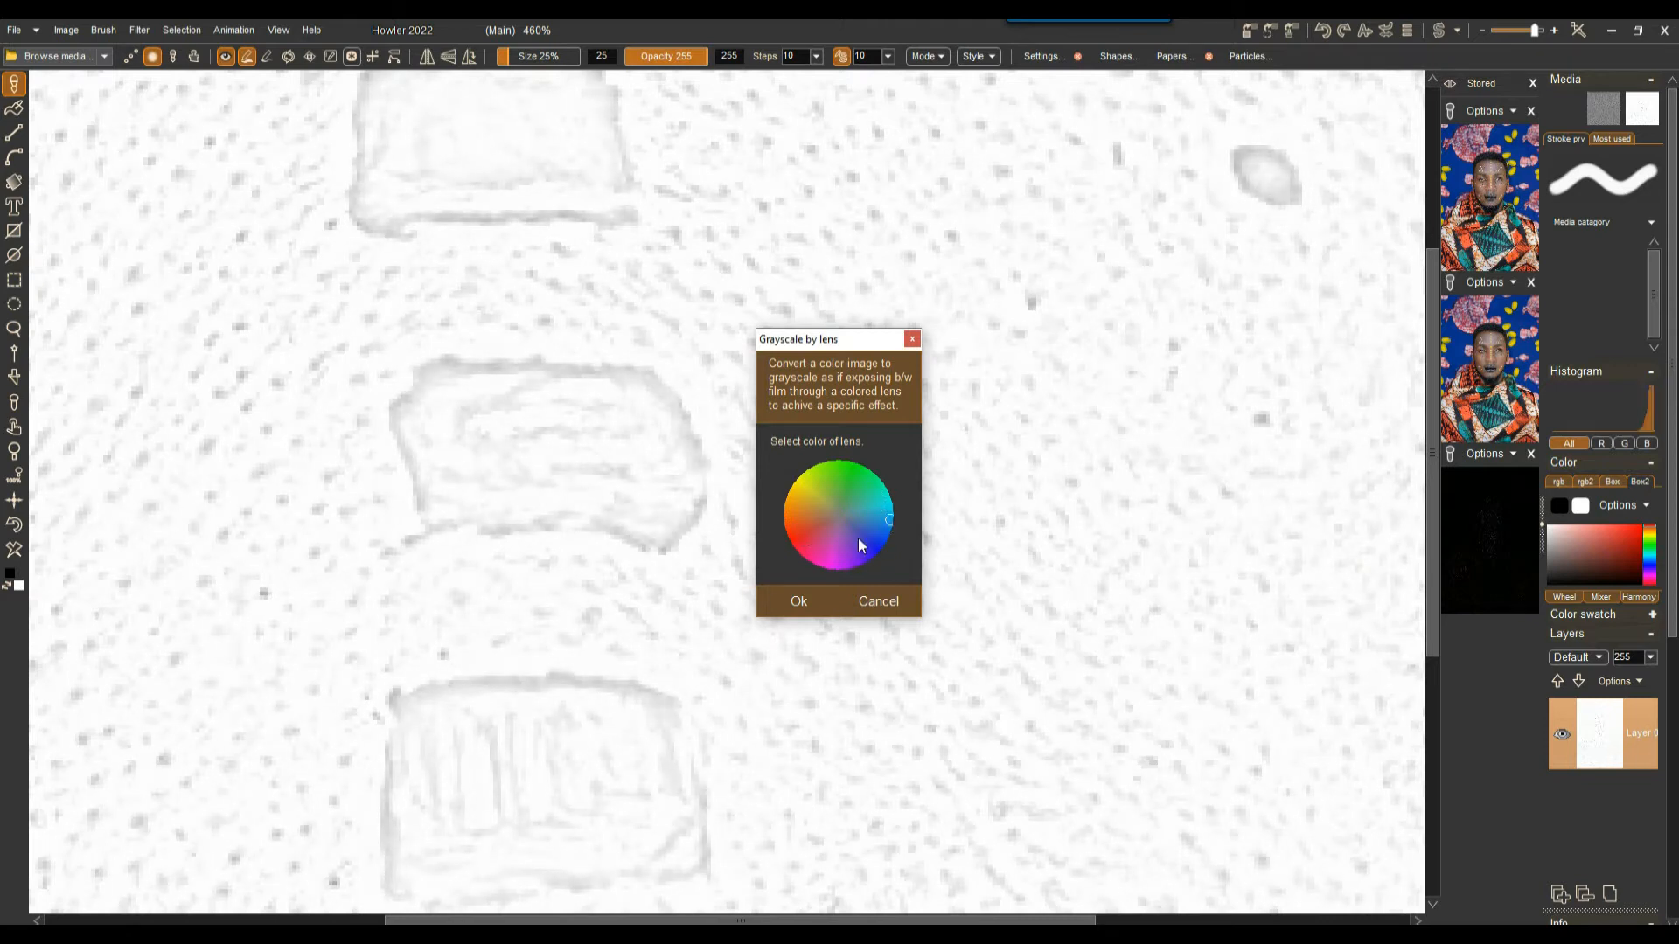
pyautogui.click(790, 599)
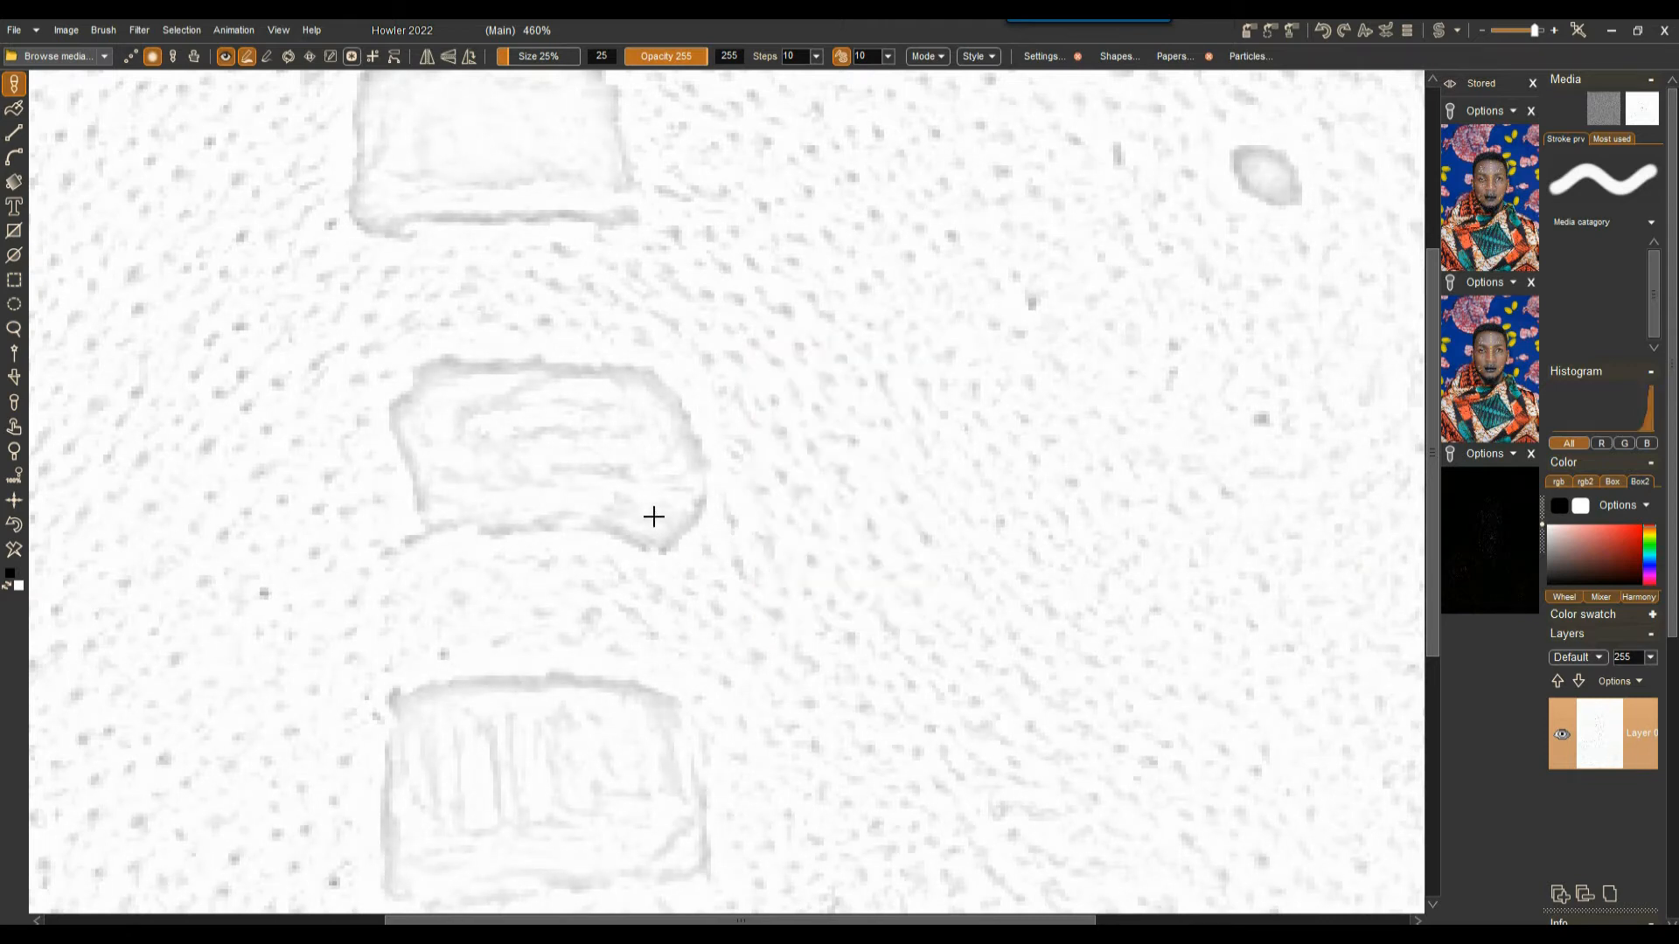
# Expand the dynamic range of the grayscale detail image and inspect the face at several magnifications.
pyautogui.scroll(-8, 638, 378)
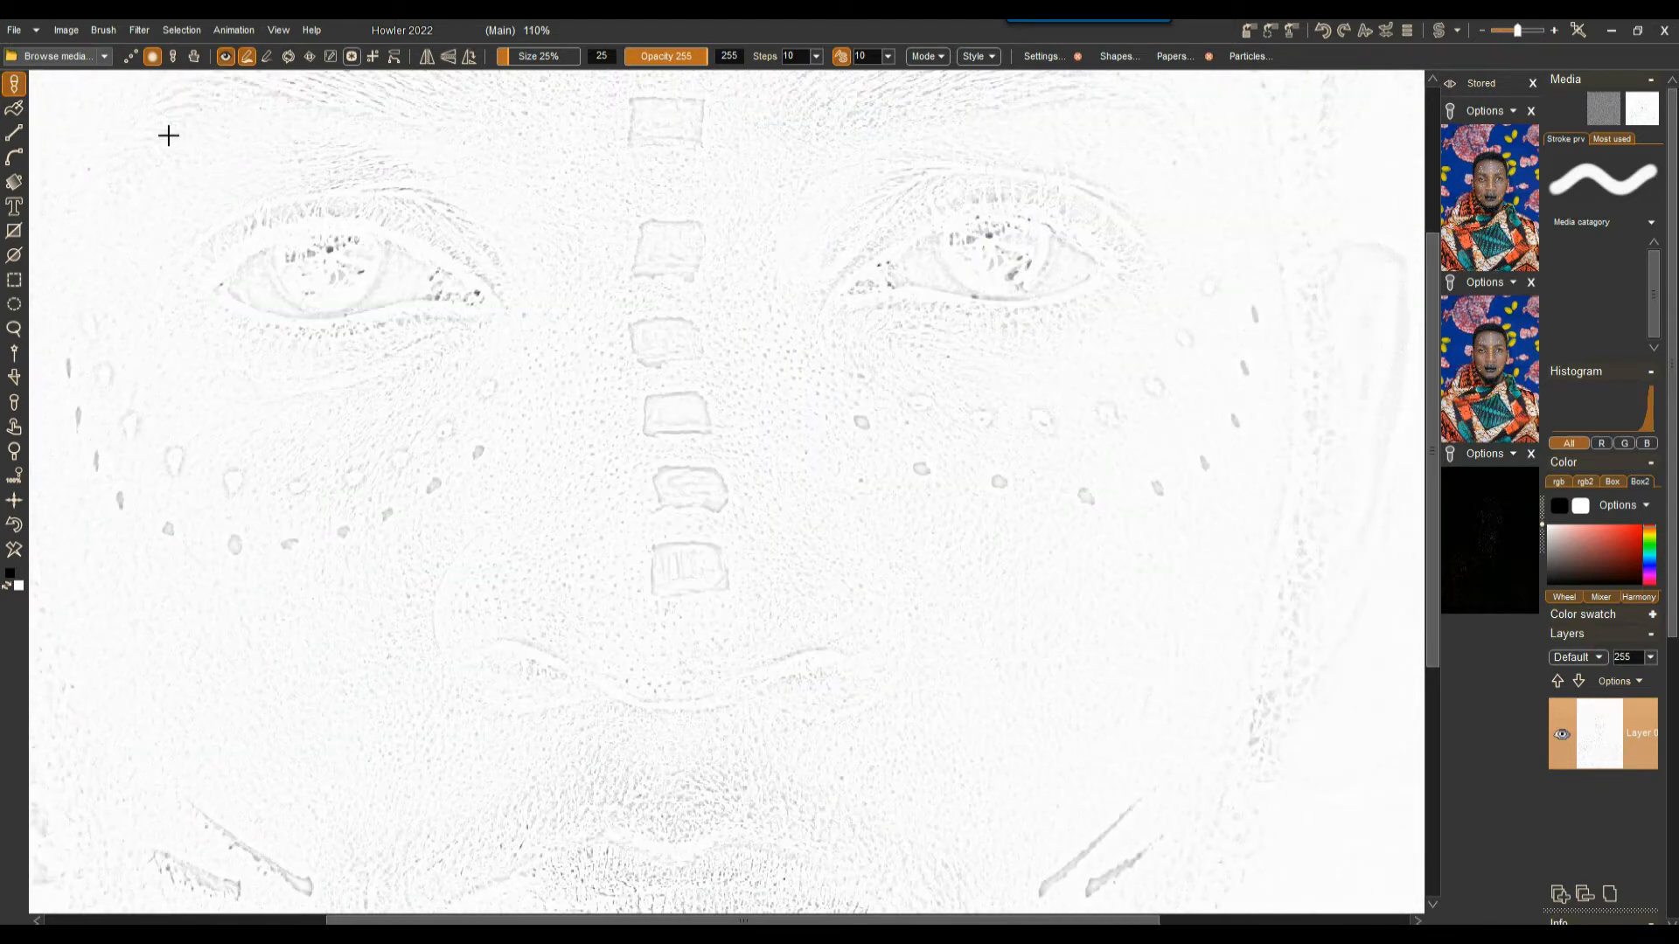
pyautogui.click(67, 30)
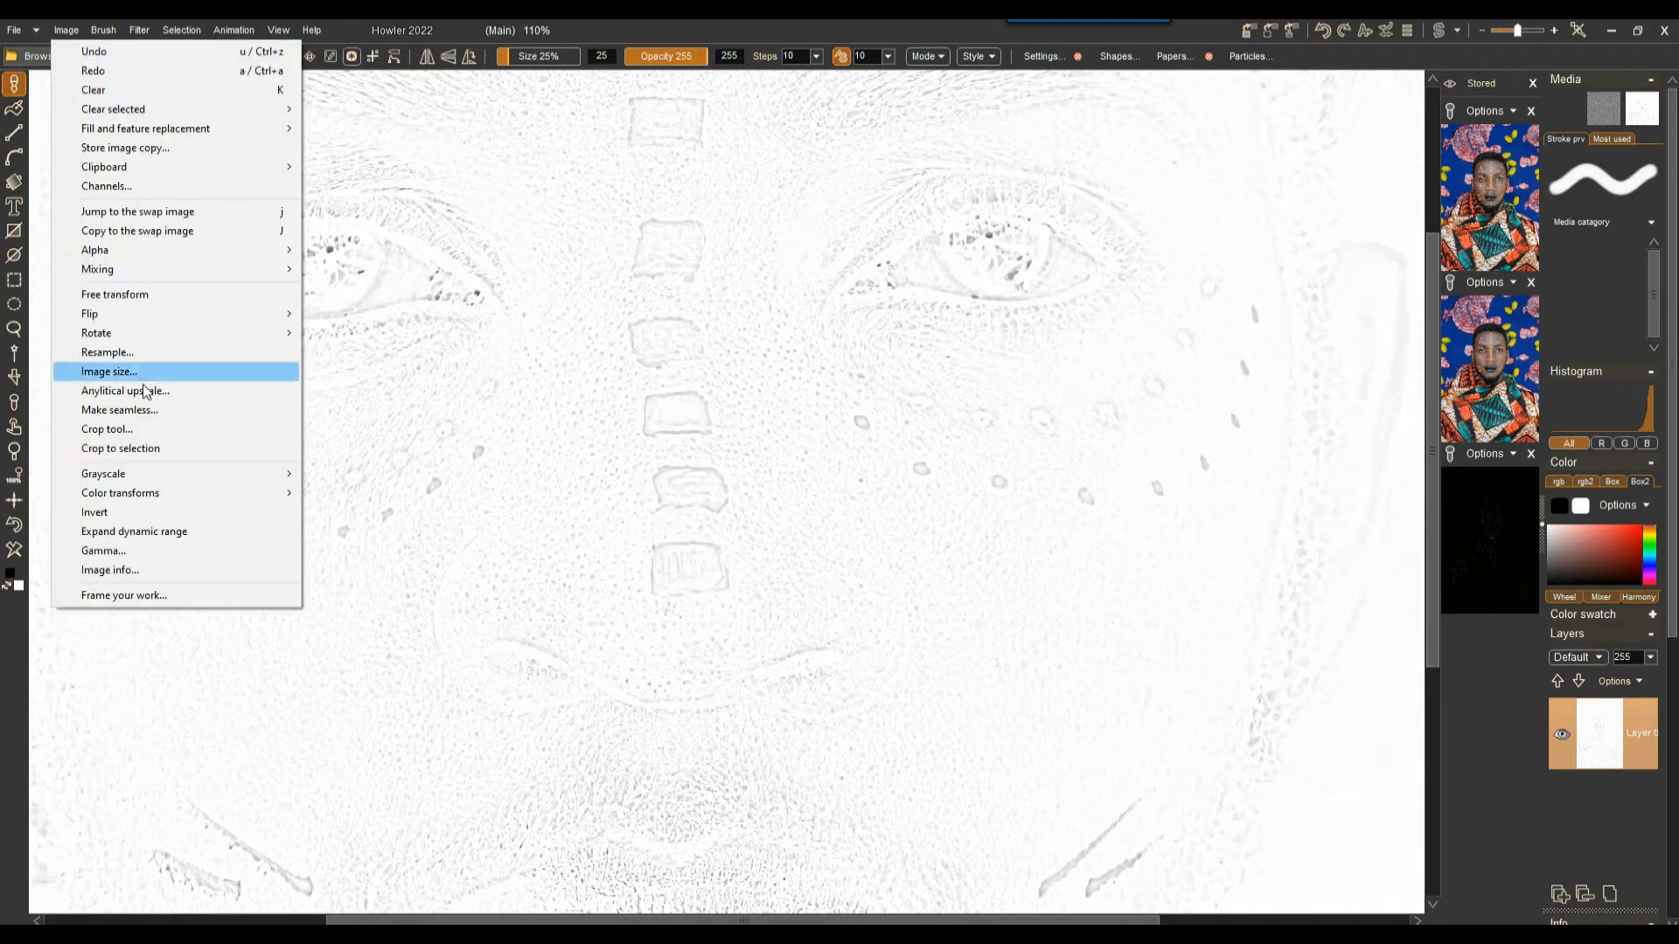
pyautogui.click(166, 531)
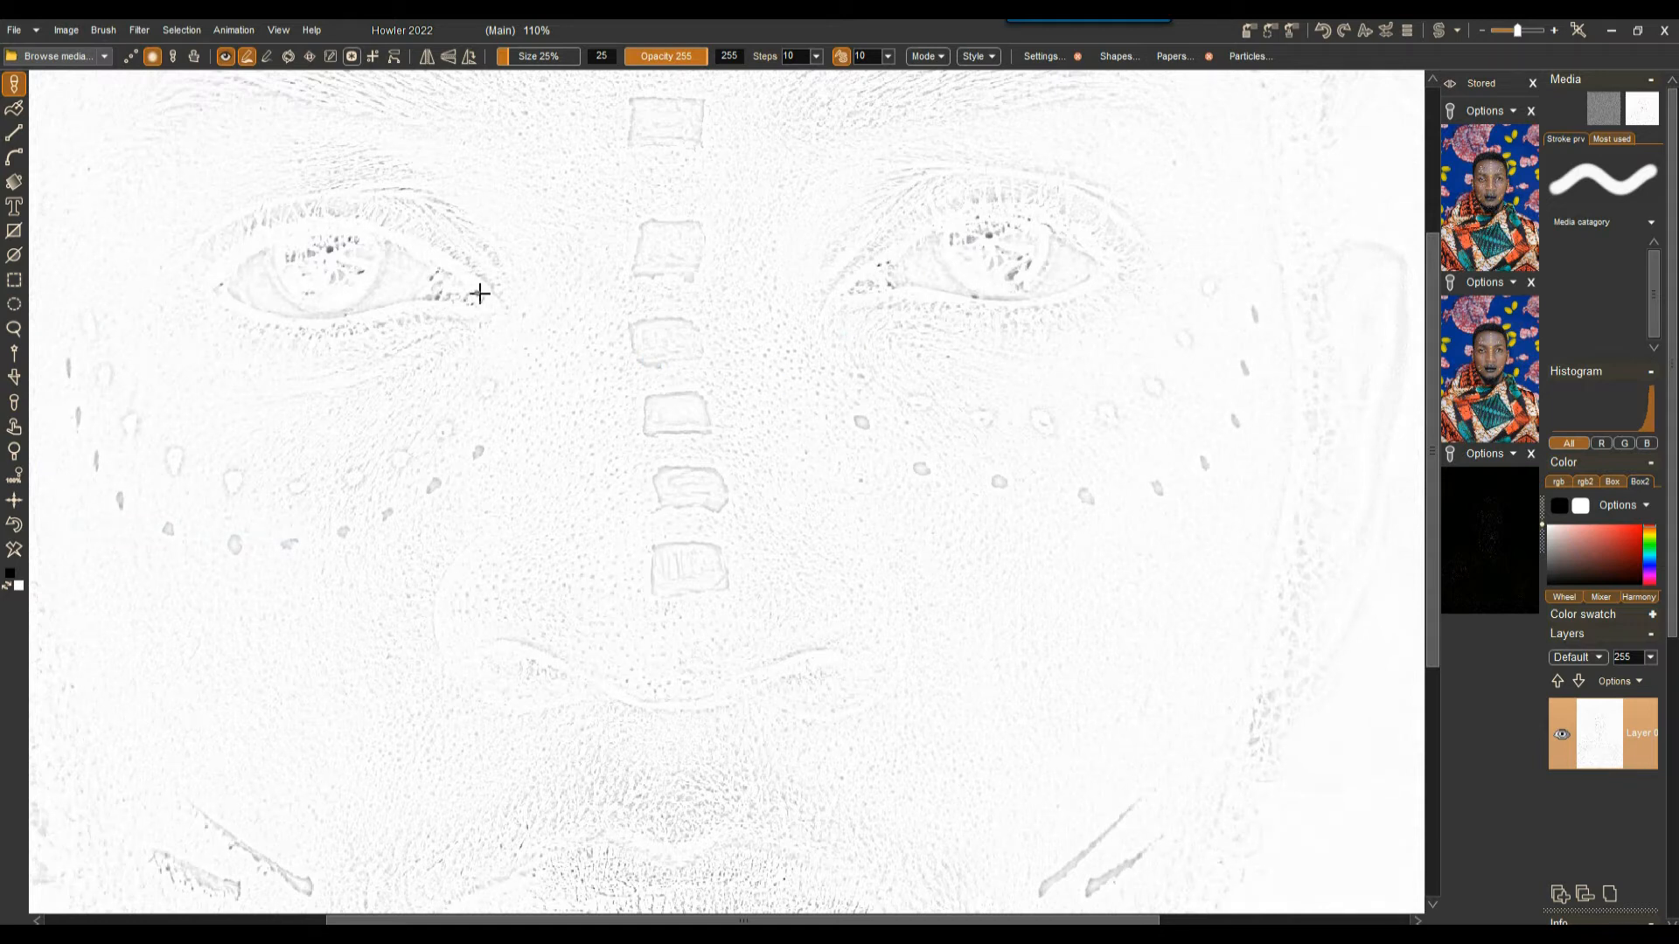
pyautogui.scroll(-8, 566, 298)
pyautogui.scroll(3, 567, 298)
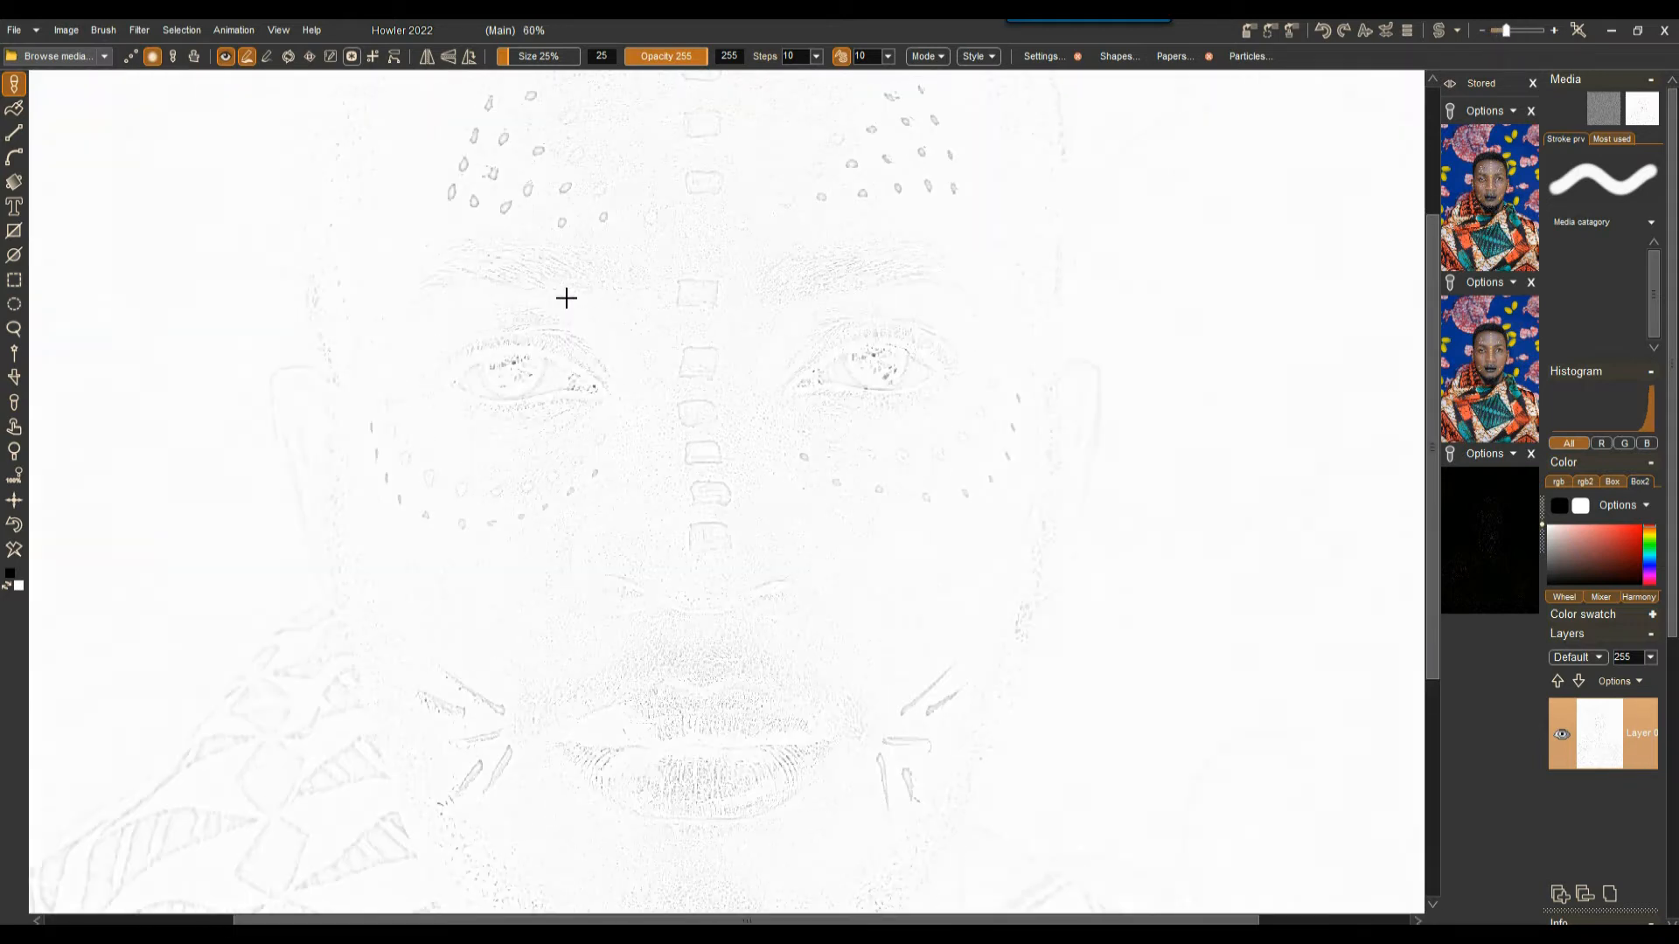
pyautogui.scroll(3, 695, 380)
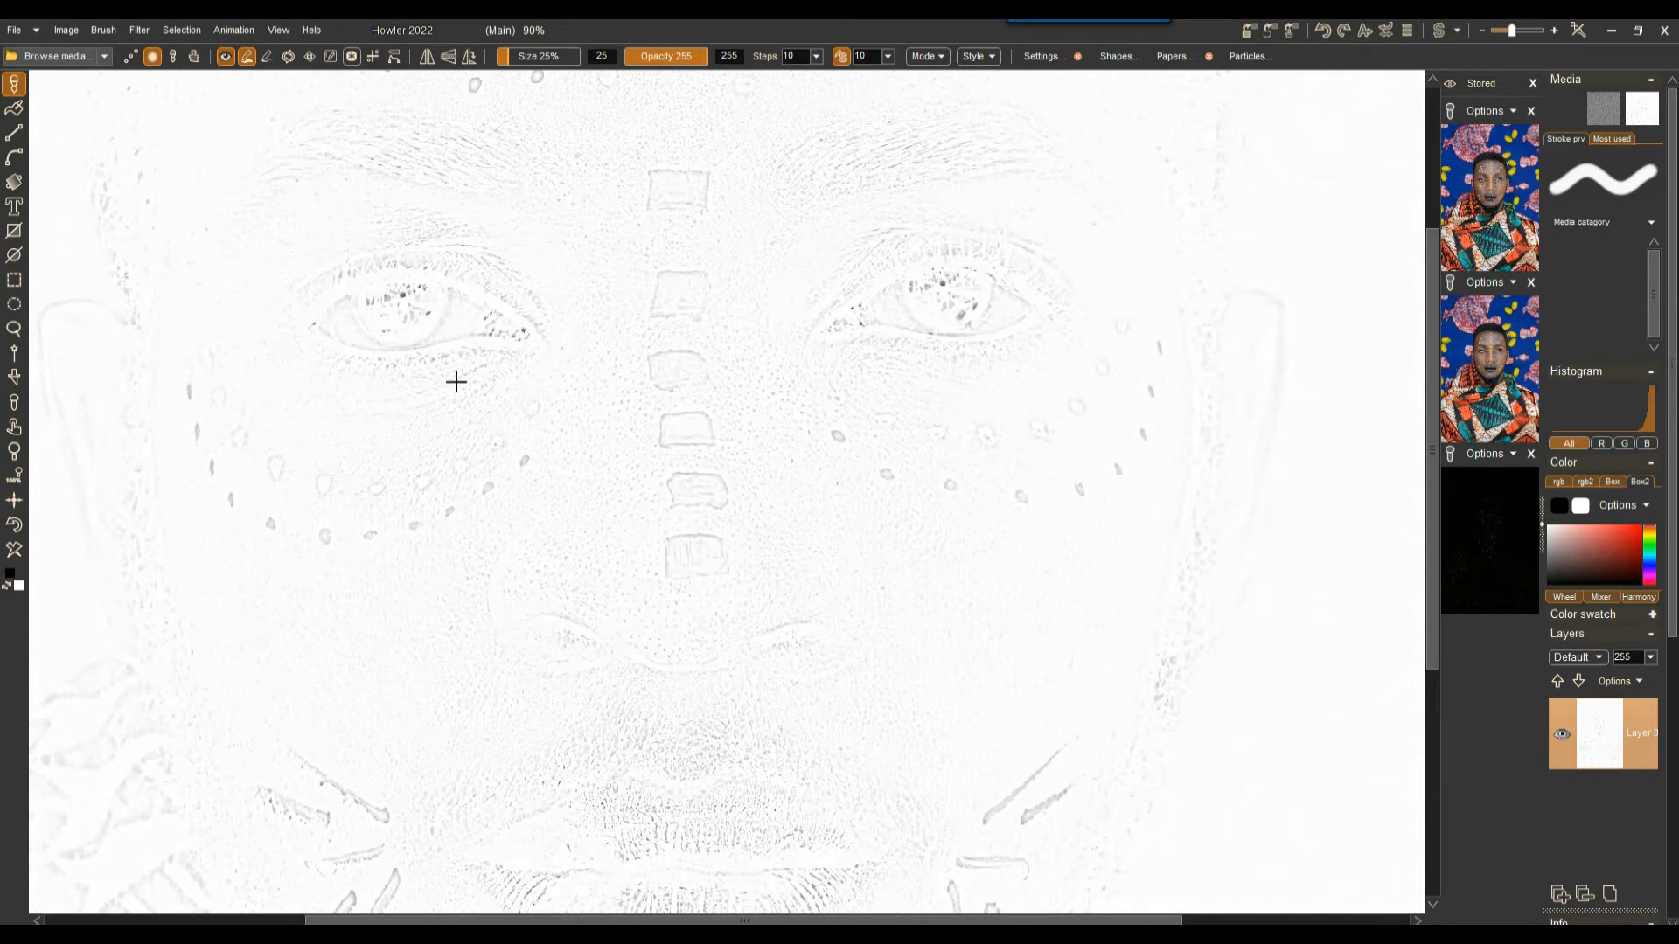
pyautogui.scroll(-3, 459, 384)
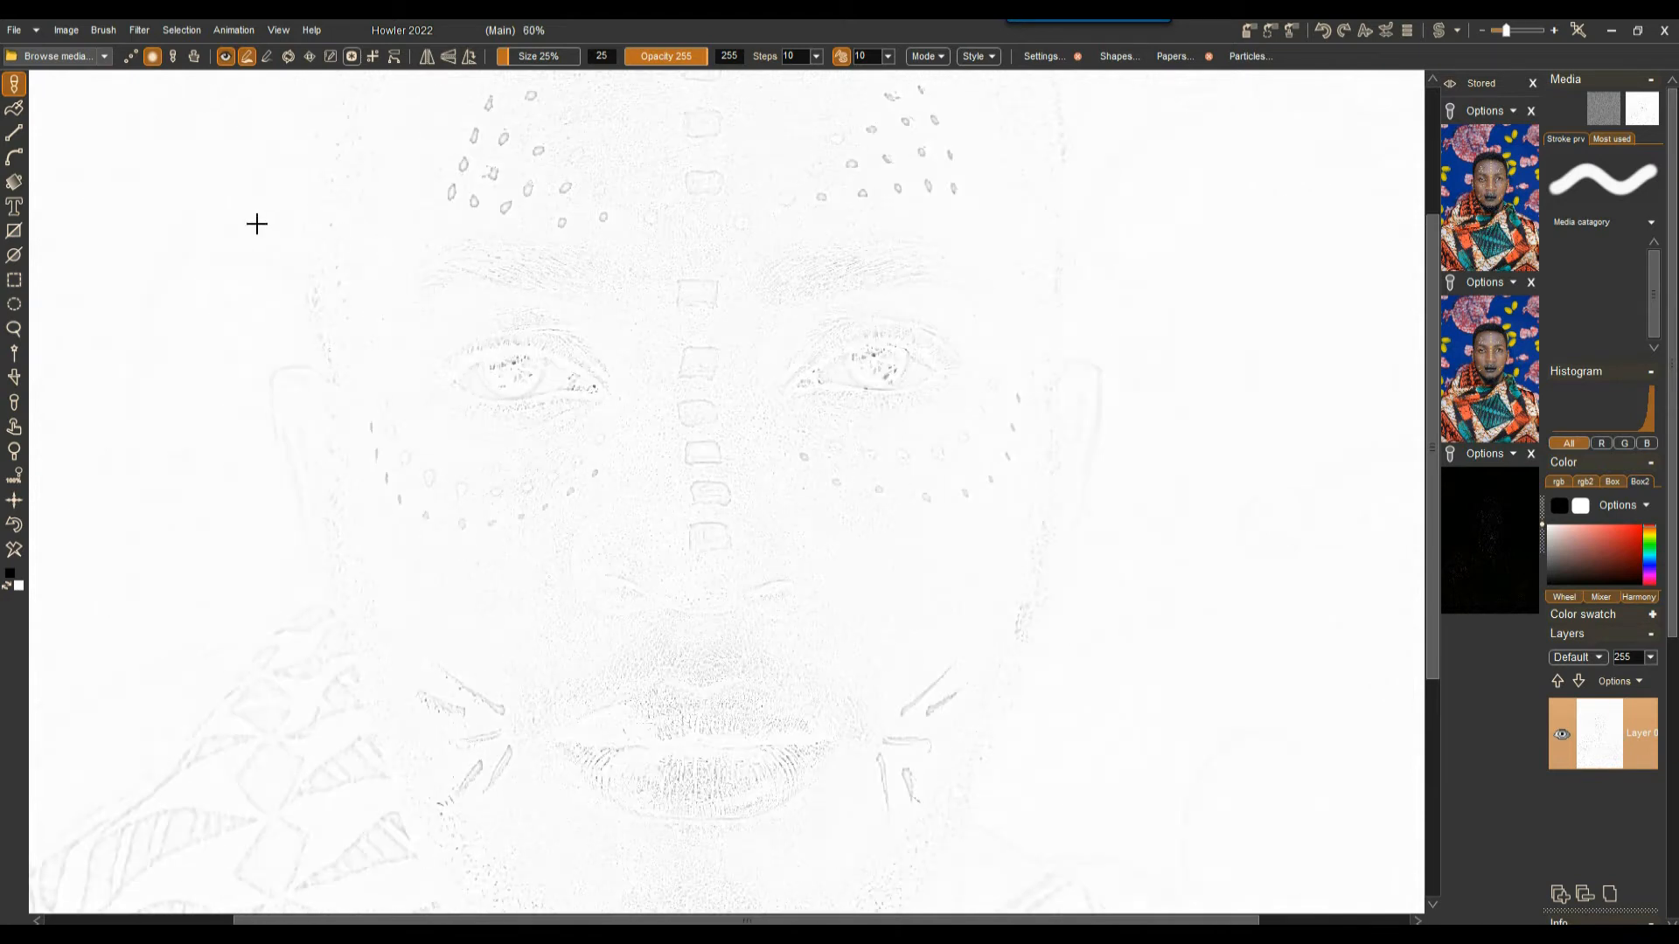
pyautogui.scroll(3, 171, 158)
# Store a copy of the range-expanded grayscale detail image.
pyautogui.click(140, 31)
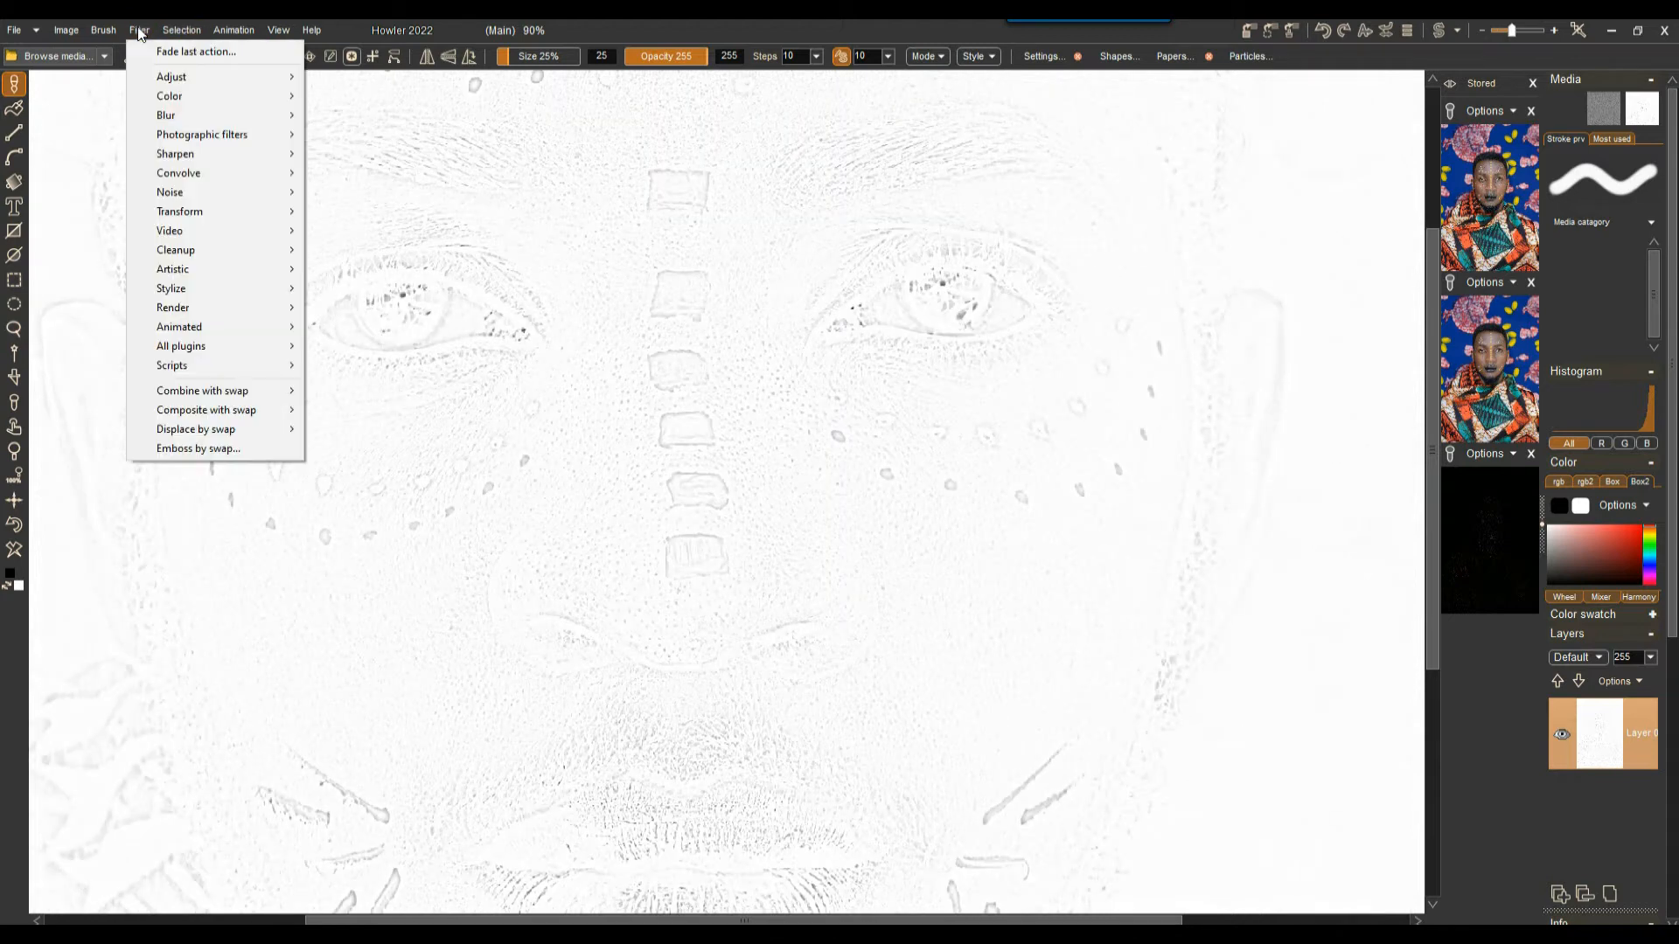
pyautogui.click(837, 26)
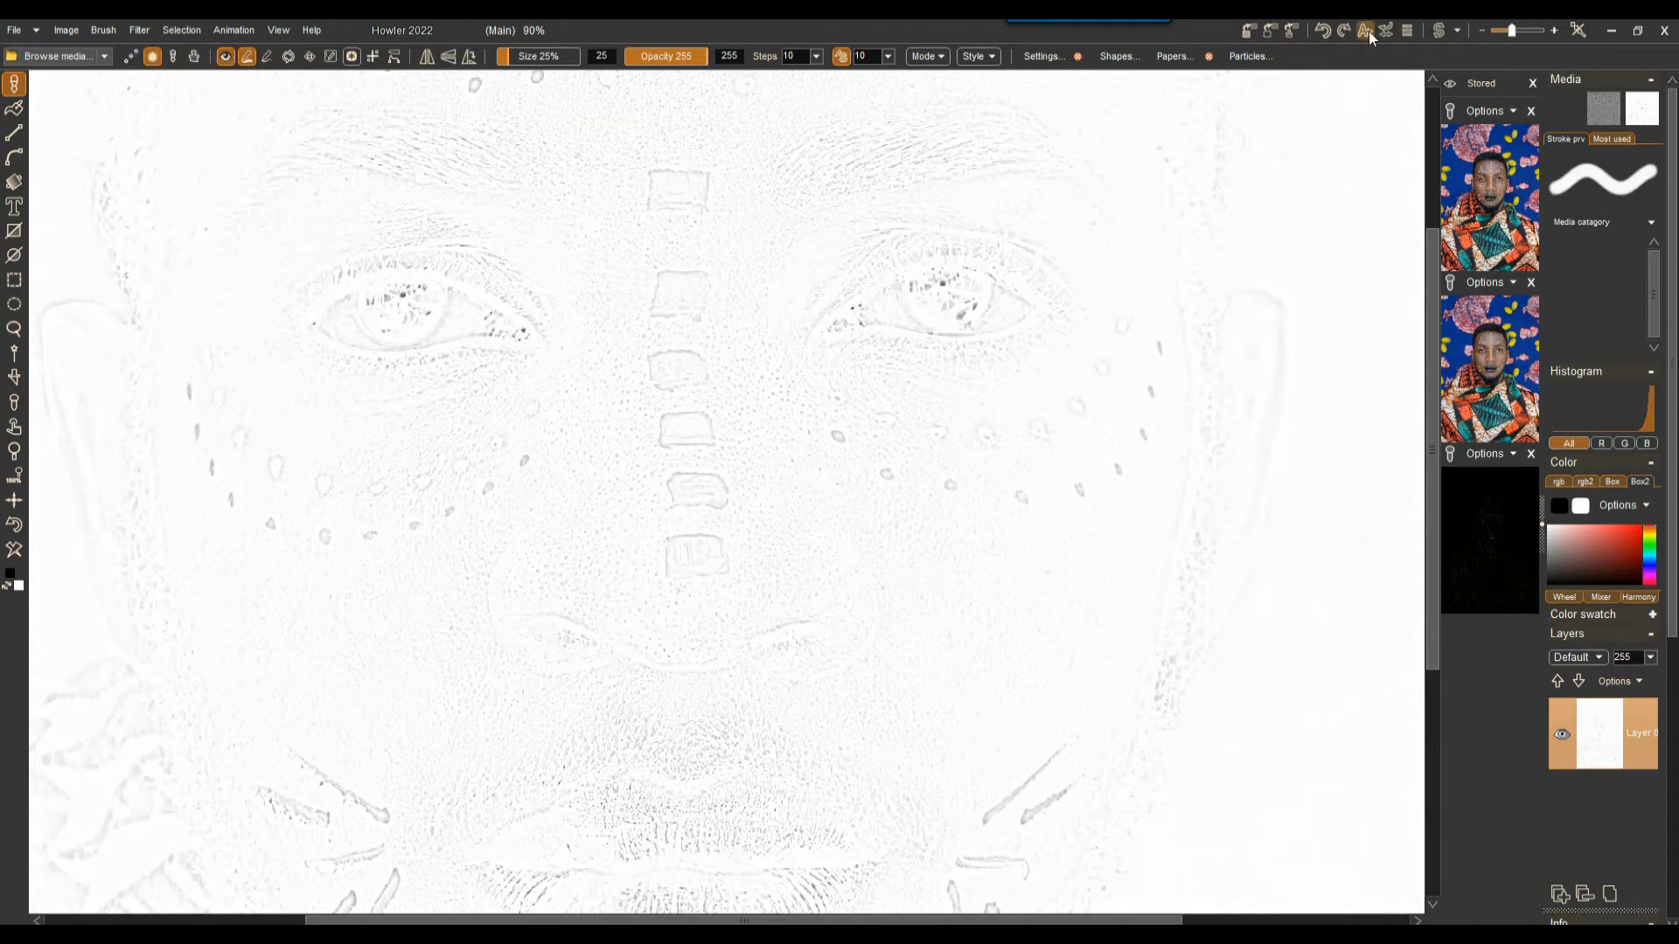
pyautogui.click(1248, 32)
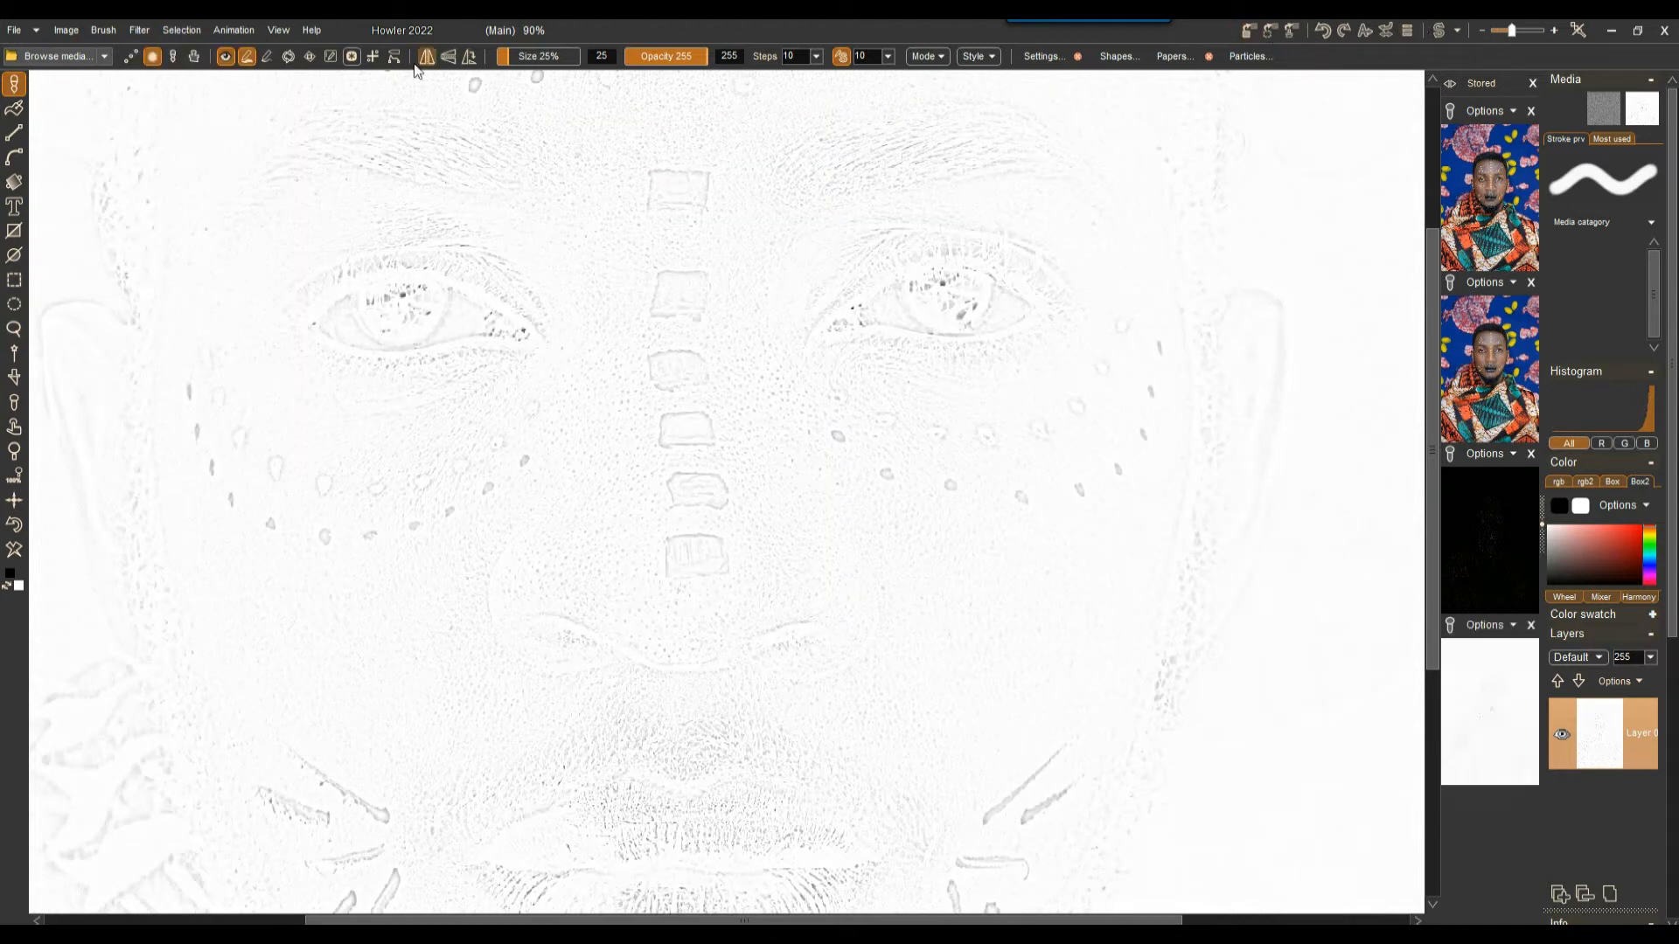
# Darken and strengthen the detail image with the Value adjustment, using value 98, contrast 106 and gamma 128.
pyautogui.click(129, 30)
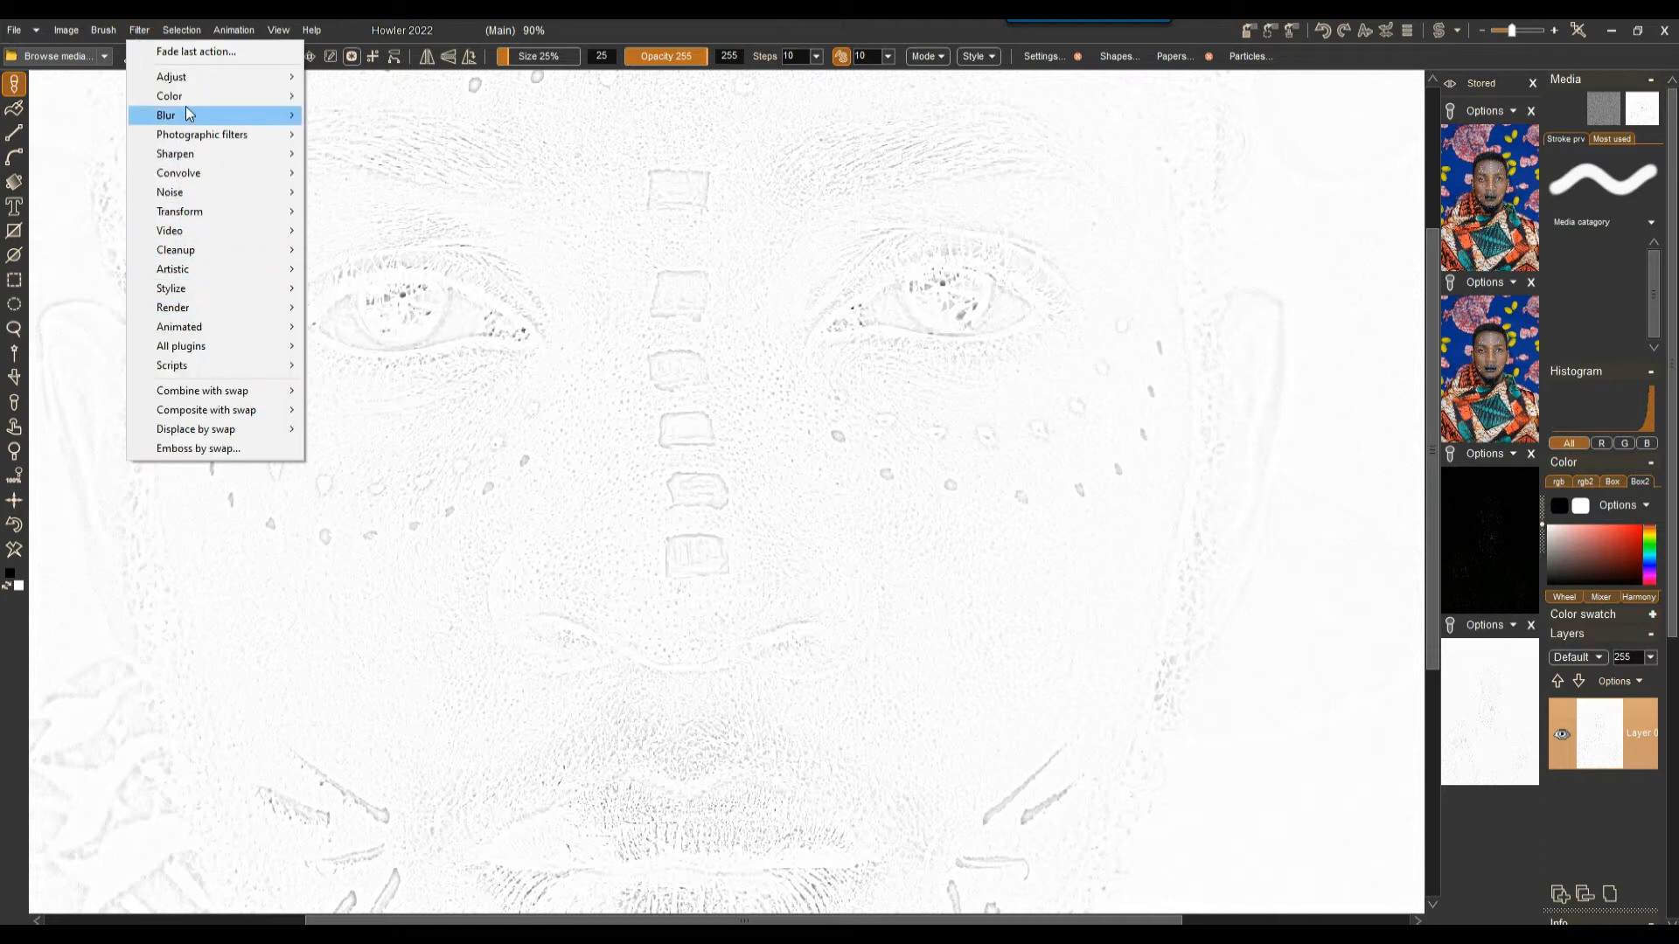
pyautogui.moveTo(186, 80)
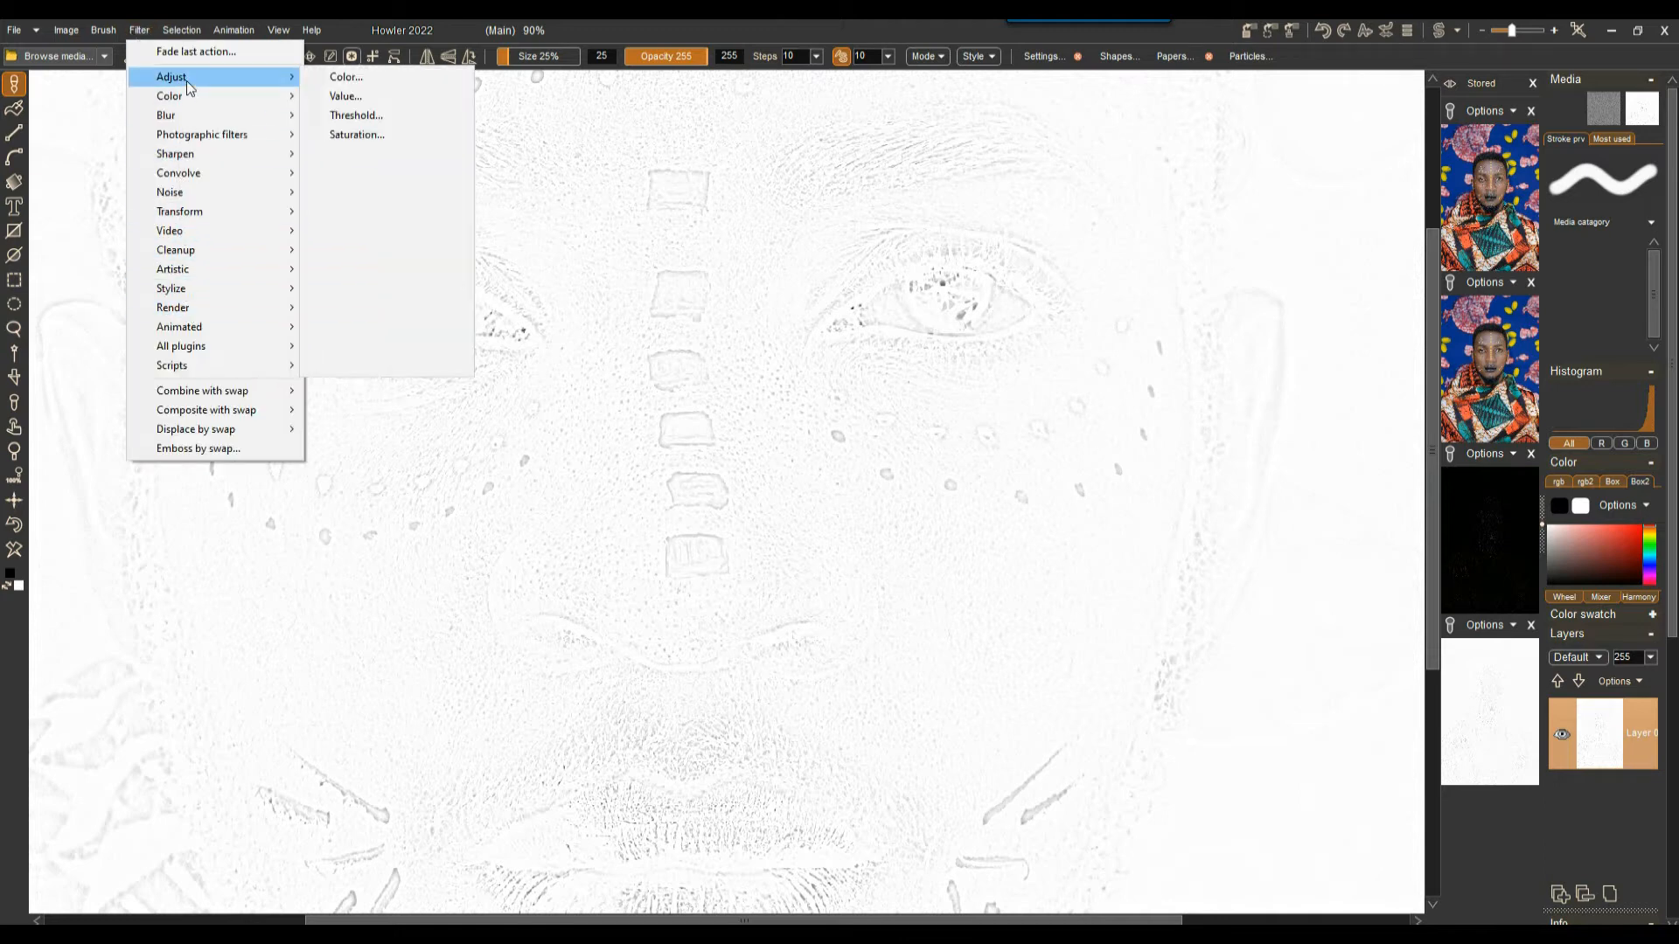
pyautogui.click(341, 97)
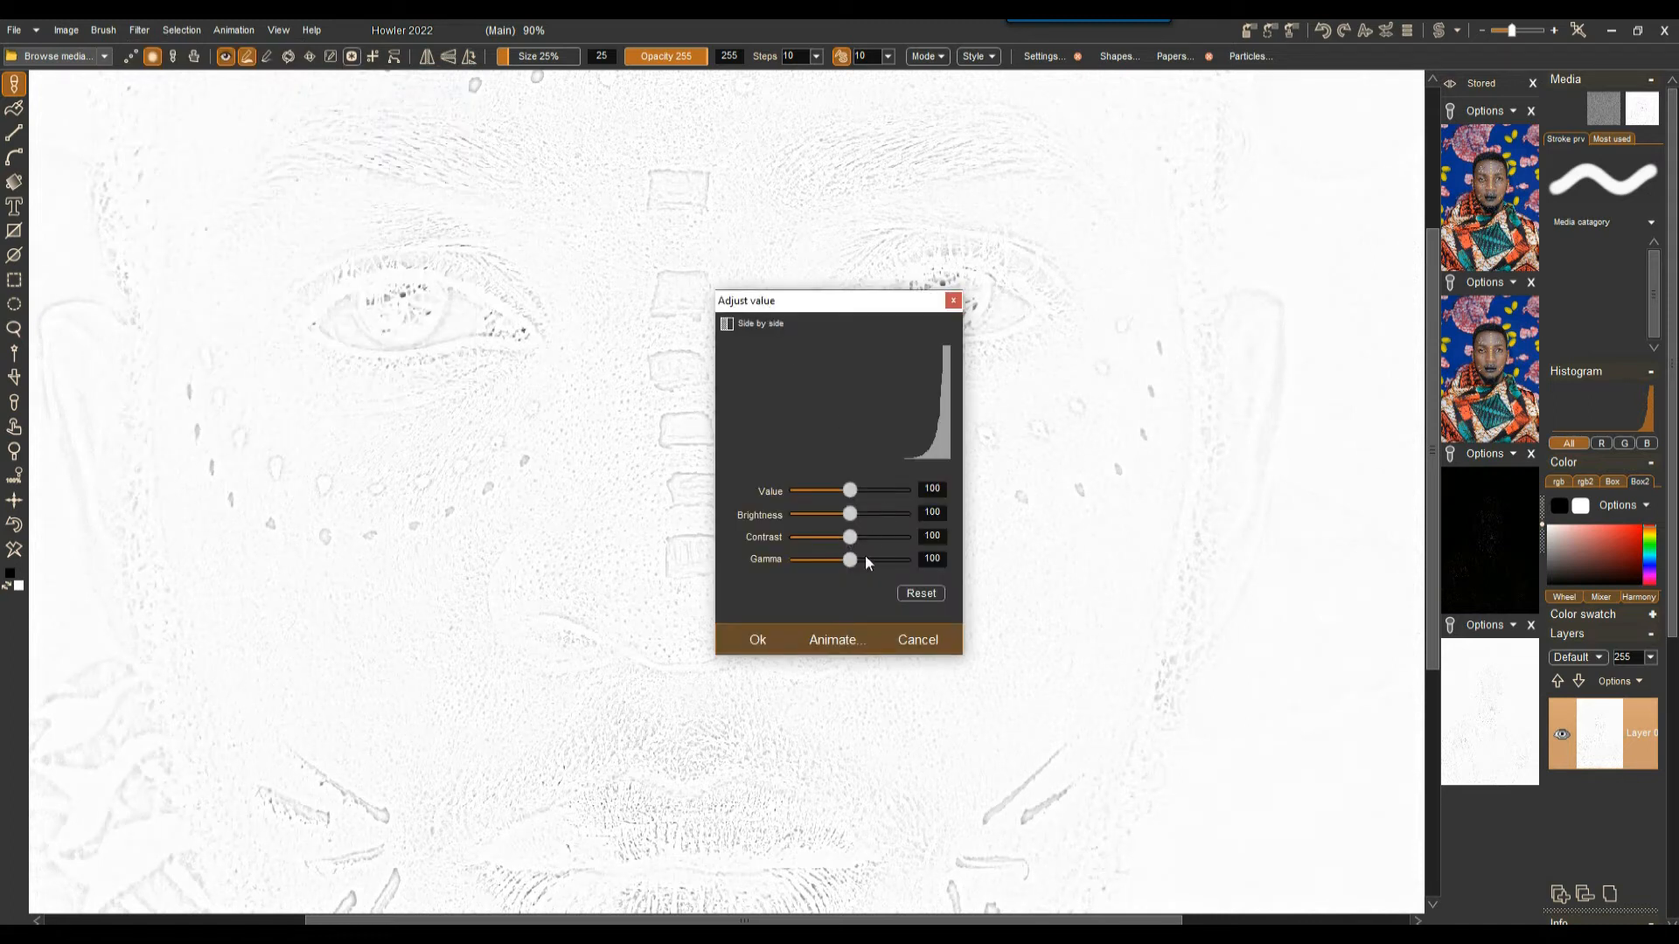
pyautogui.moveTo(852, 560); pyautogui.dragTo(852, 490)
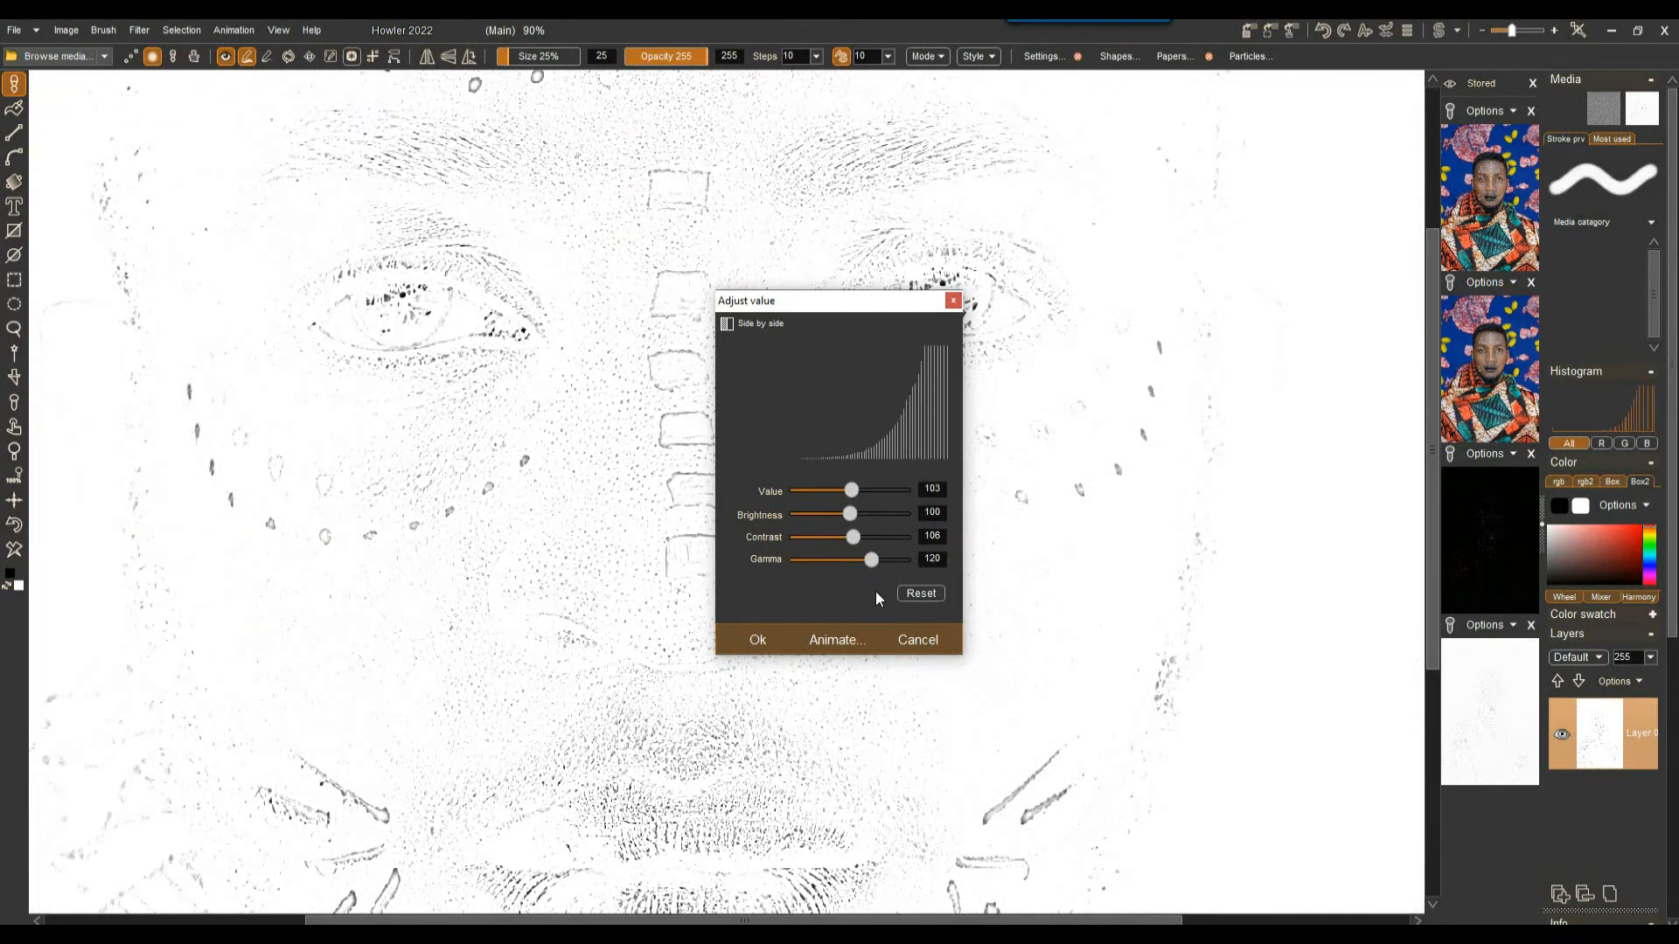
pyautogui.moveTo(872, 559); pyautogui.dragTo(880, 559)
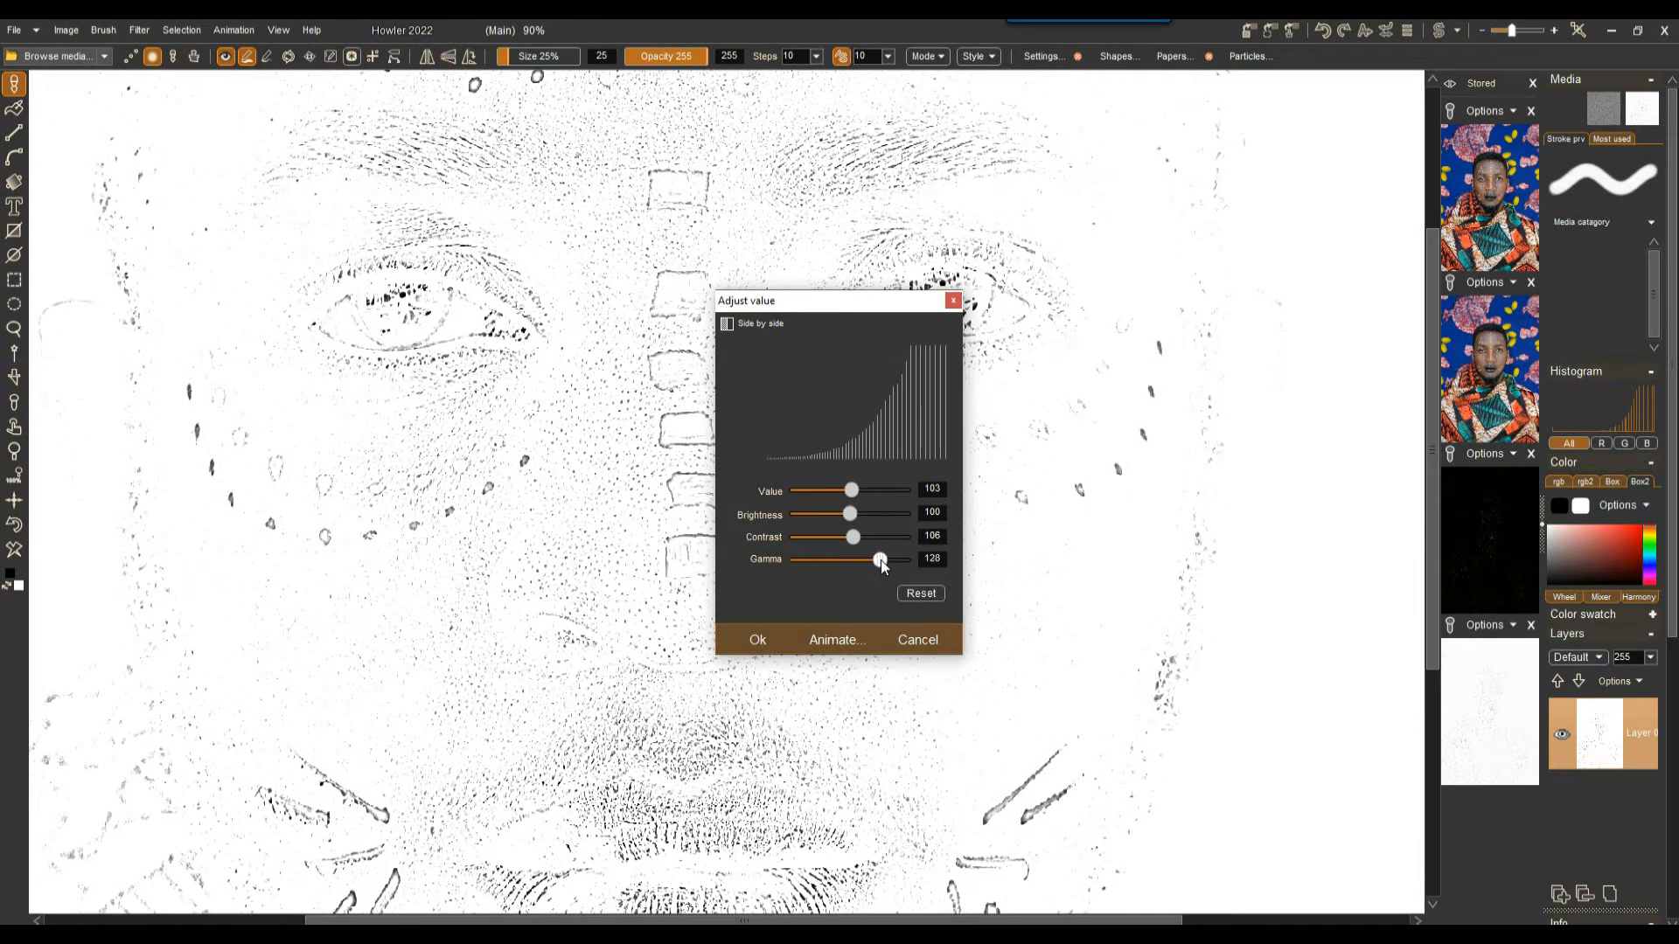
pyautogui.moveTo(856, 492); pyautogui.dragTo(851, 493)
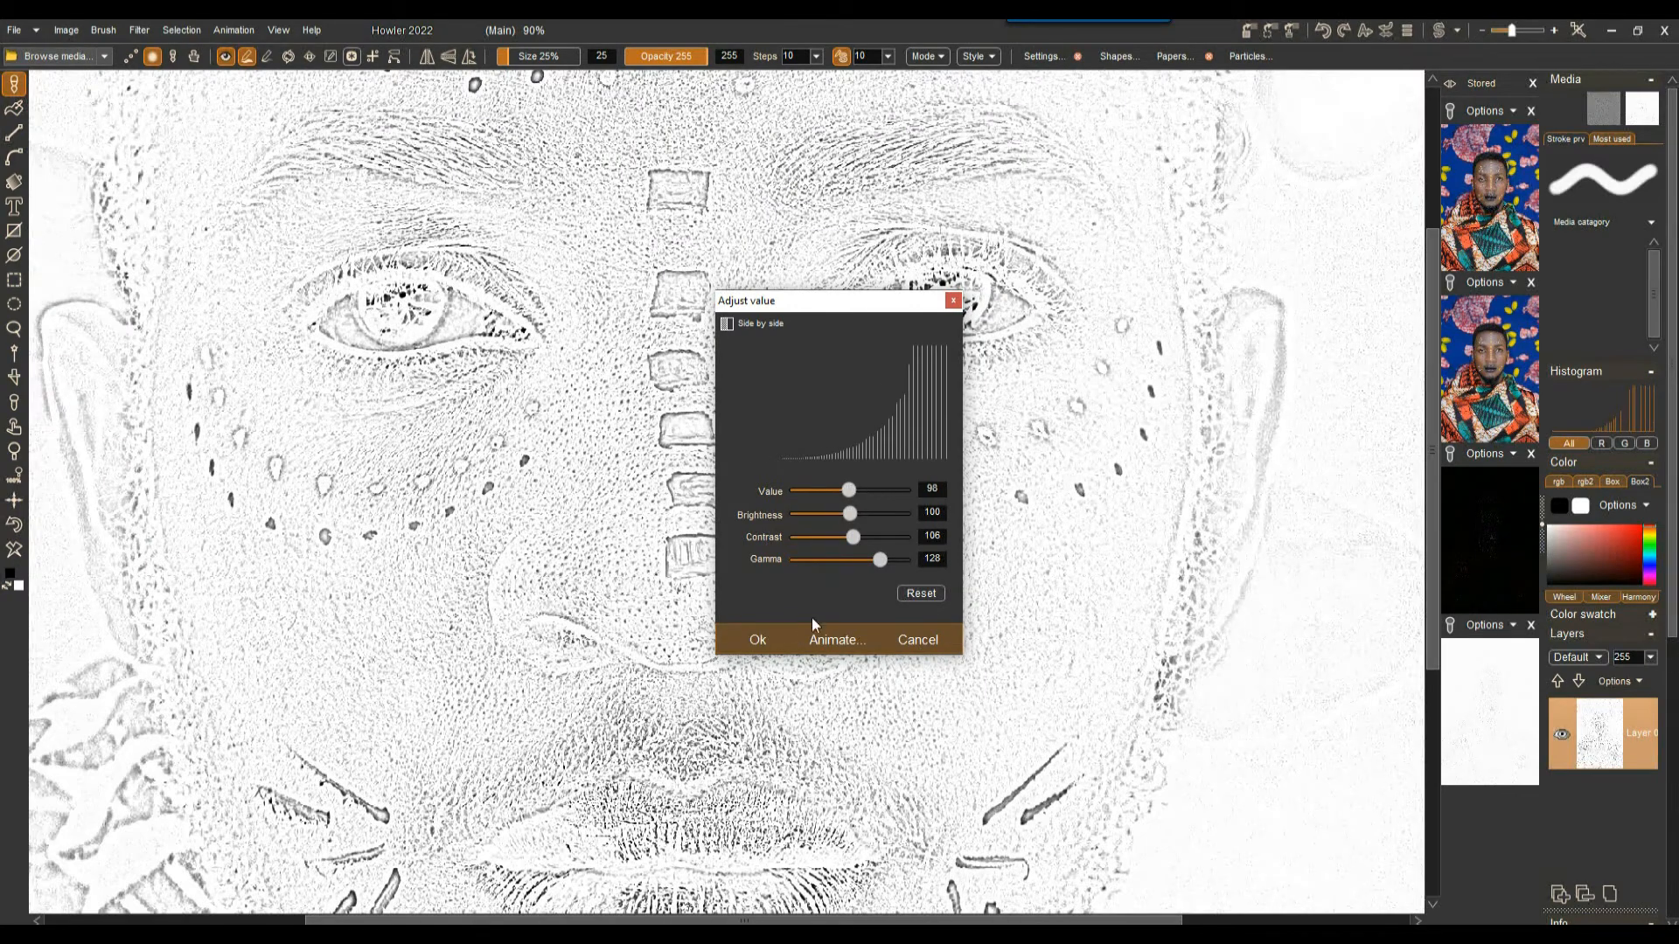
pyautogui.click(764, 638)
# Examine the strengthened pore and line detail across the face and closely around the nose.
pyautogui.scroll(-3, 704, 450)
pyautogui.scroll(2, 706, 451)
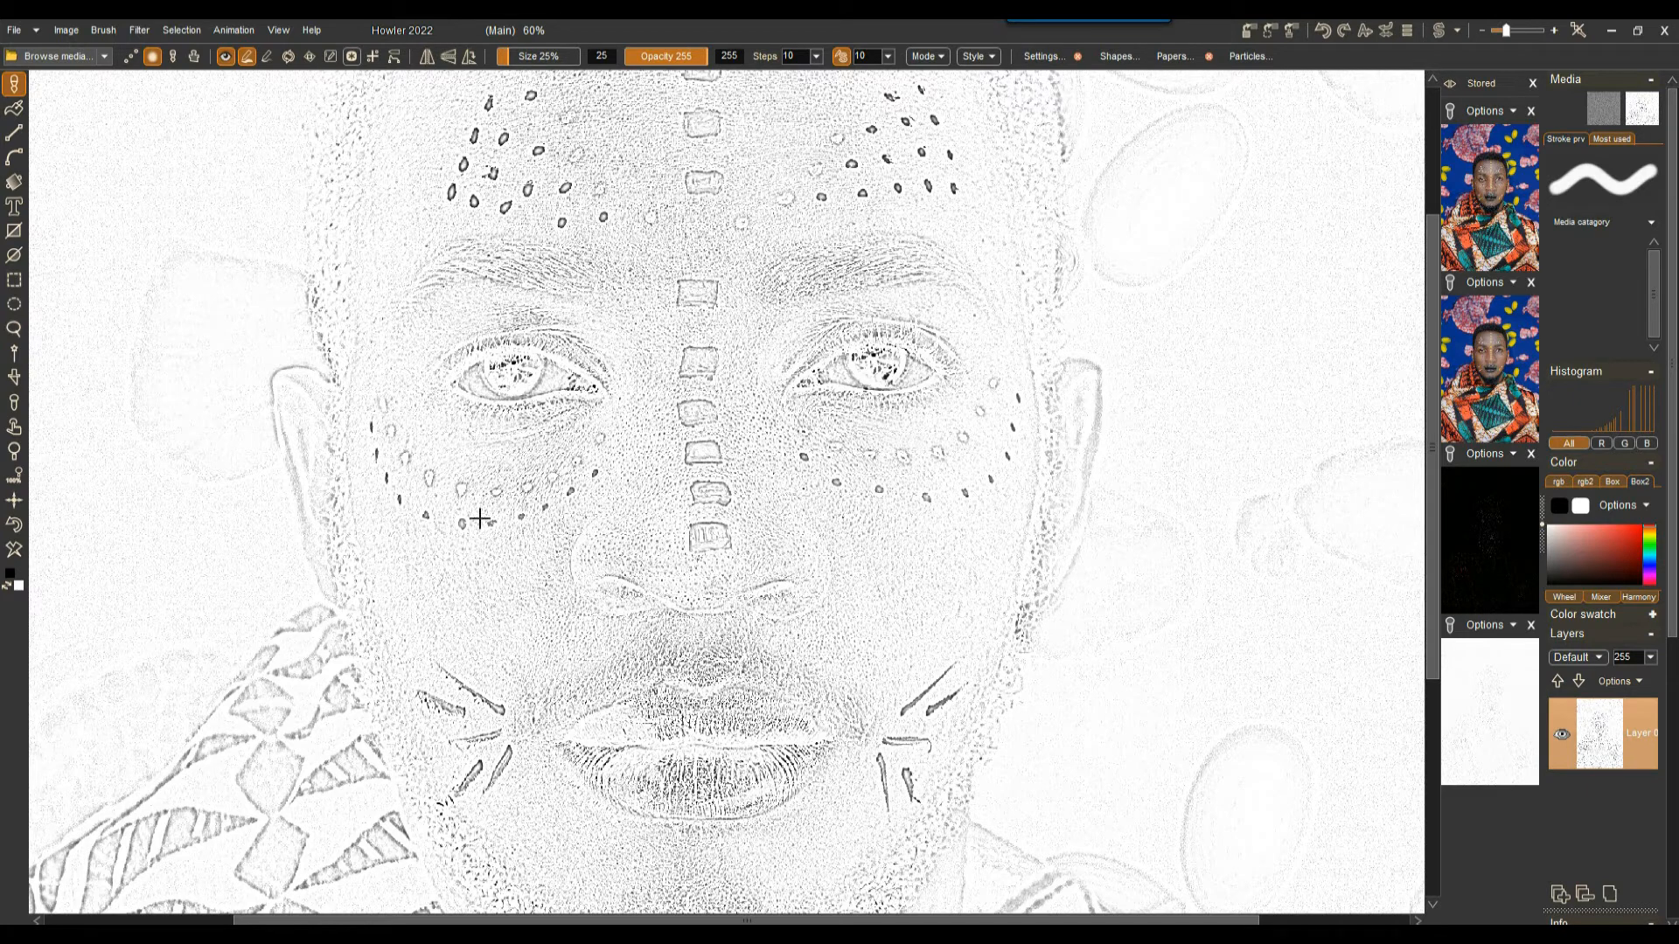
pyautogui.scroll(4, 439, 333)
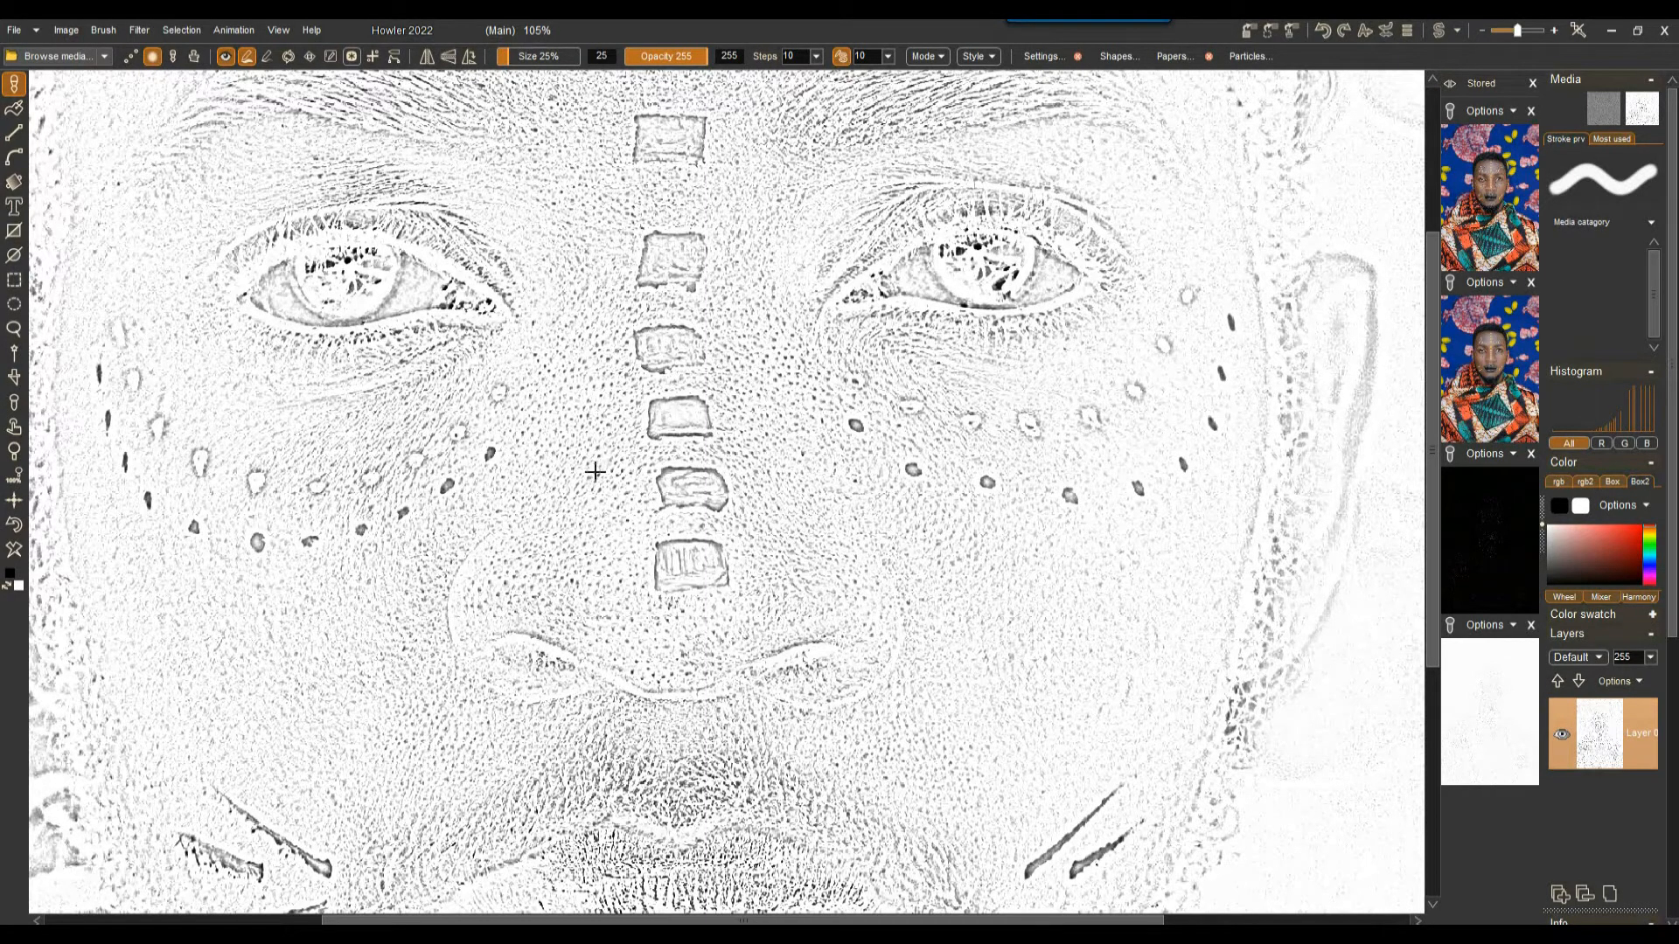
pyautogui.scroll(10, 591, 466)
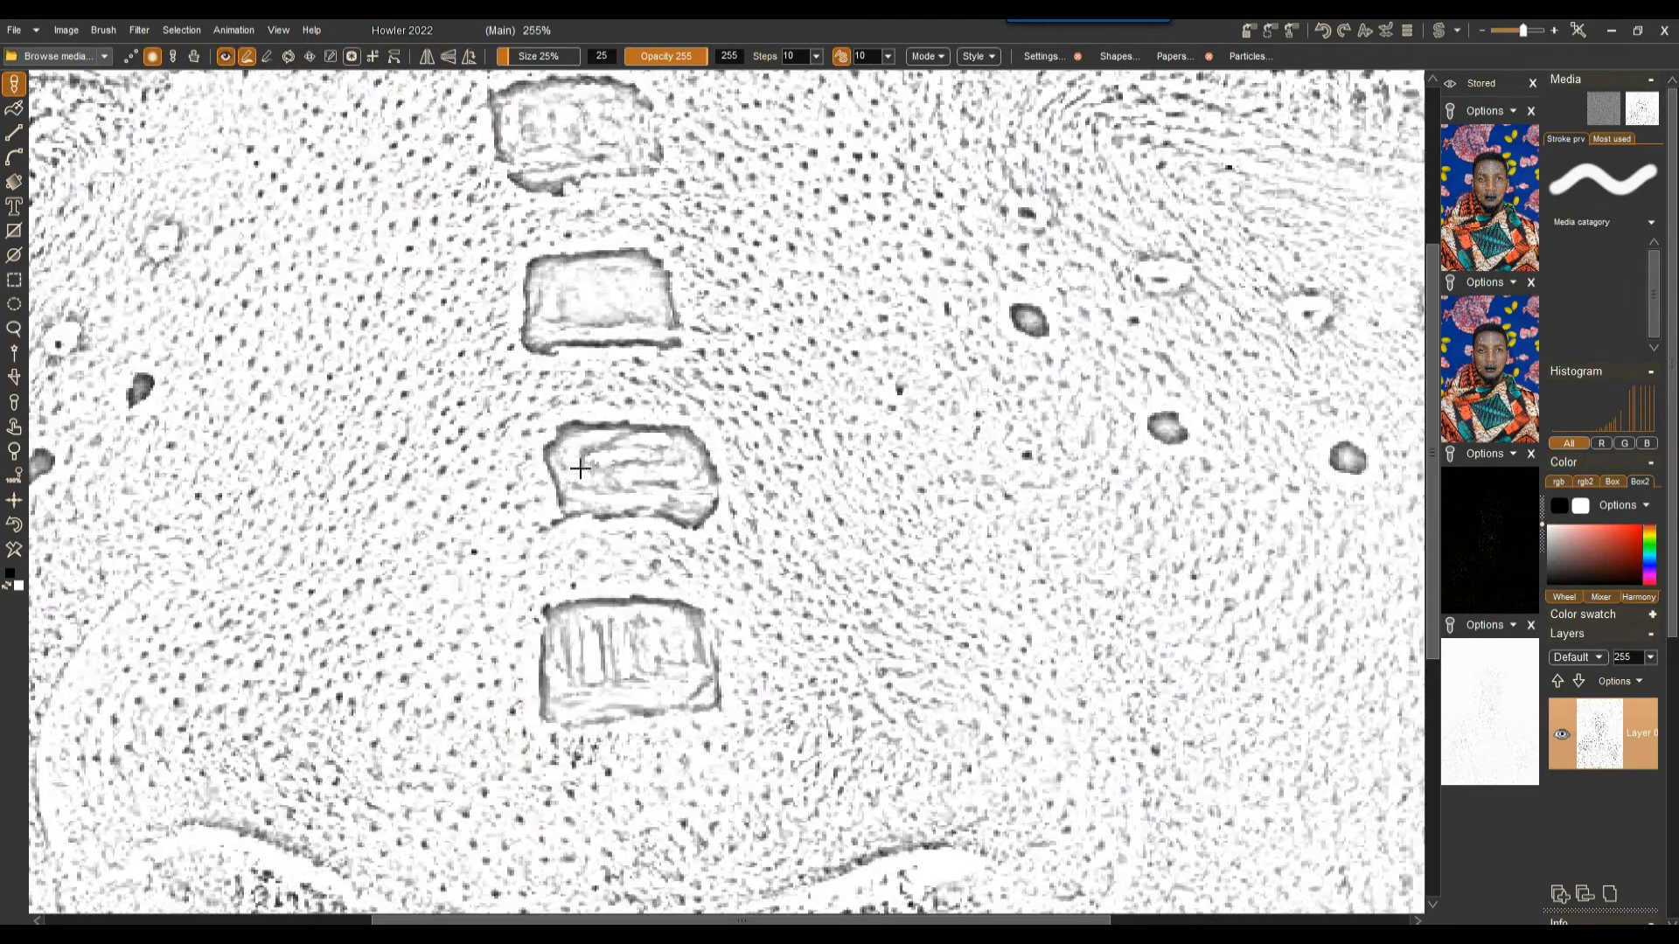
pyautogui.scroll(-3, 580, 470)
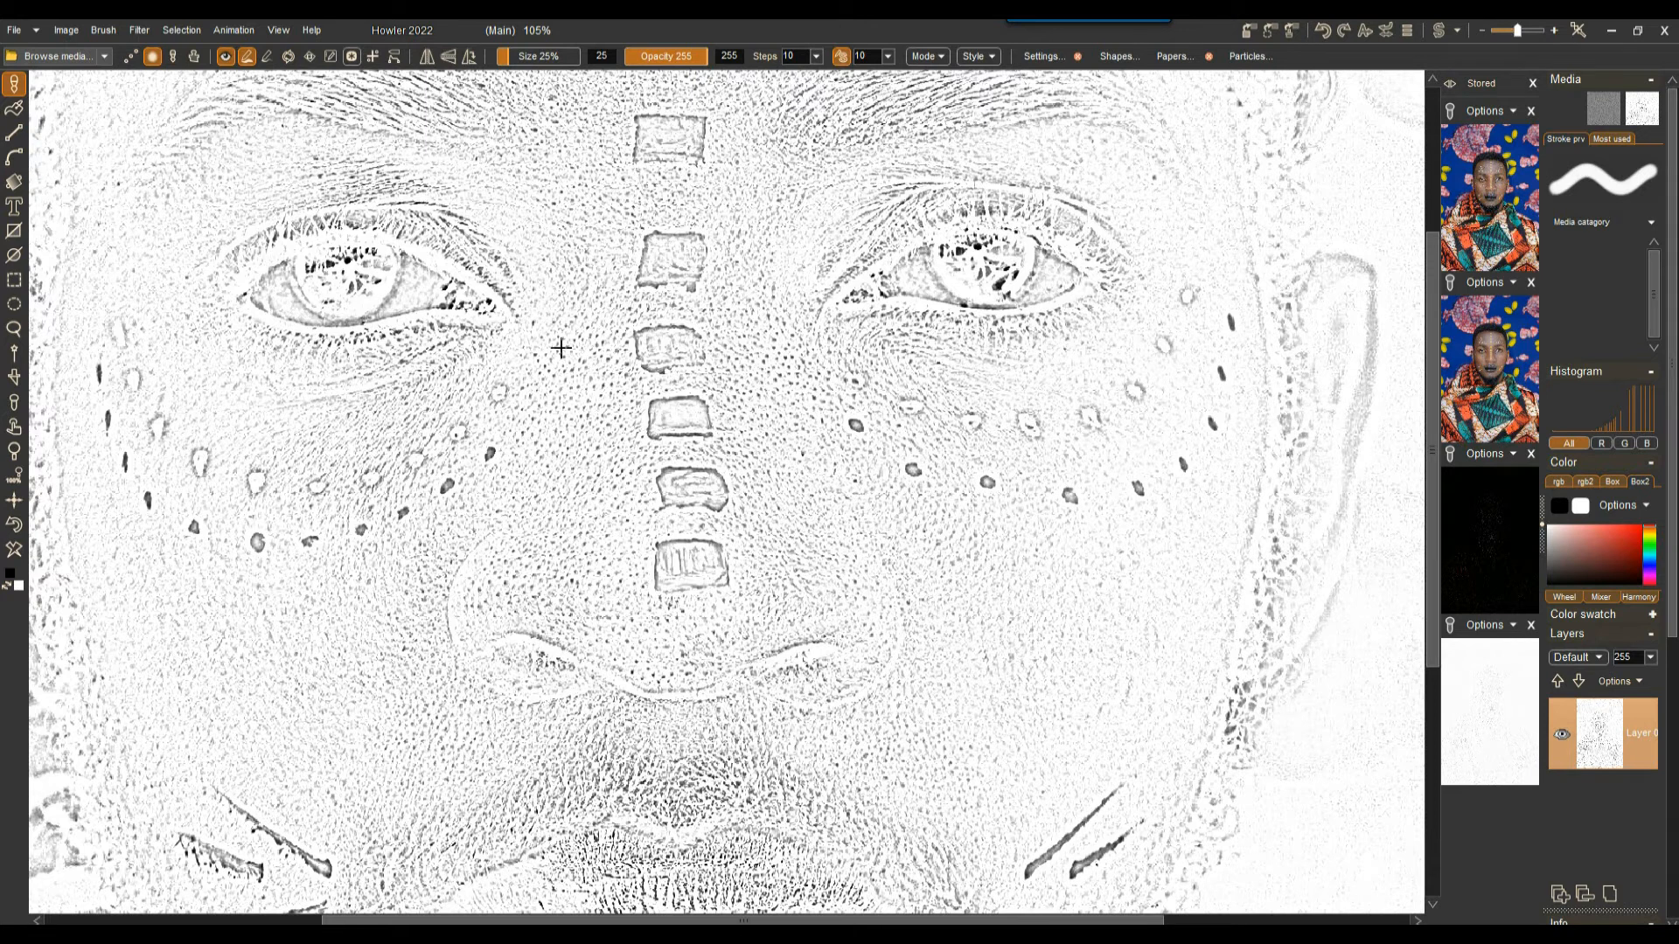
pyautogui.scroll(2, 559, 359)
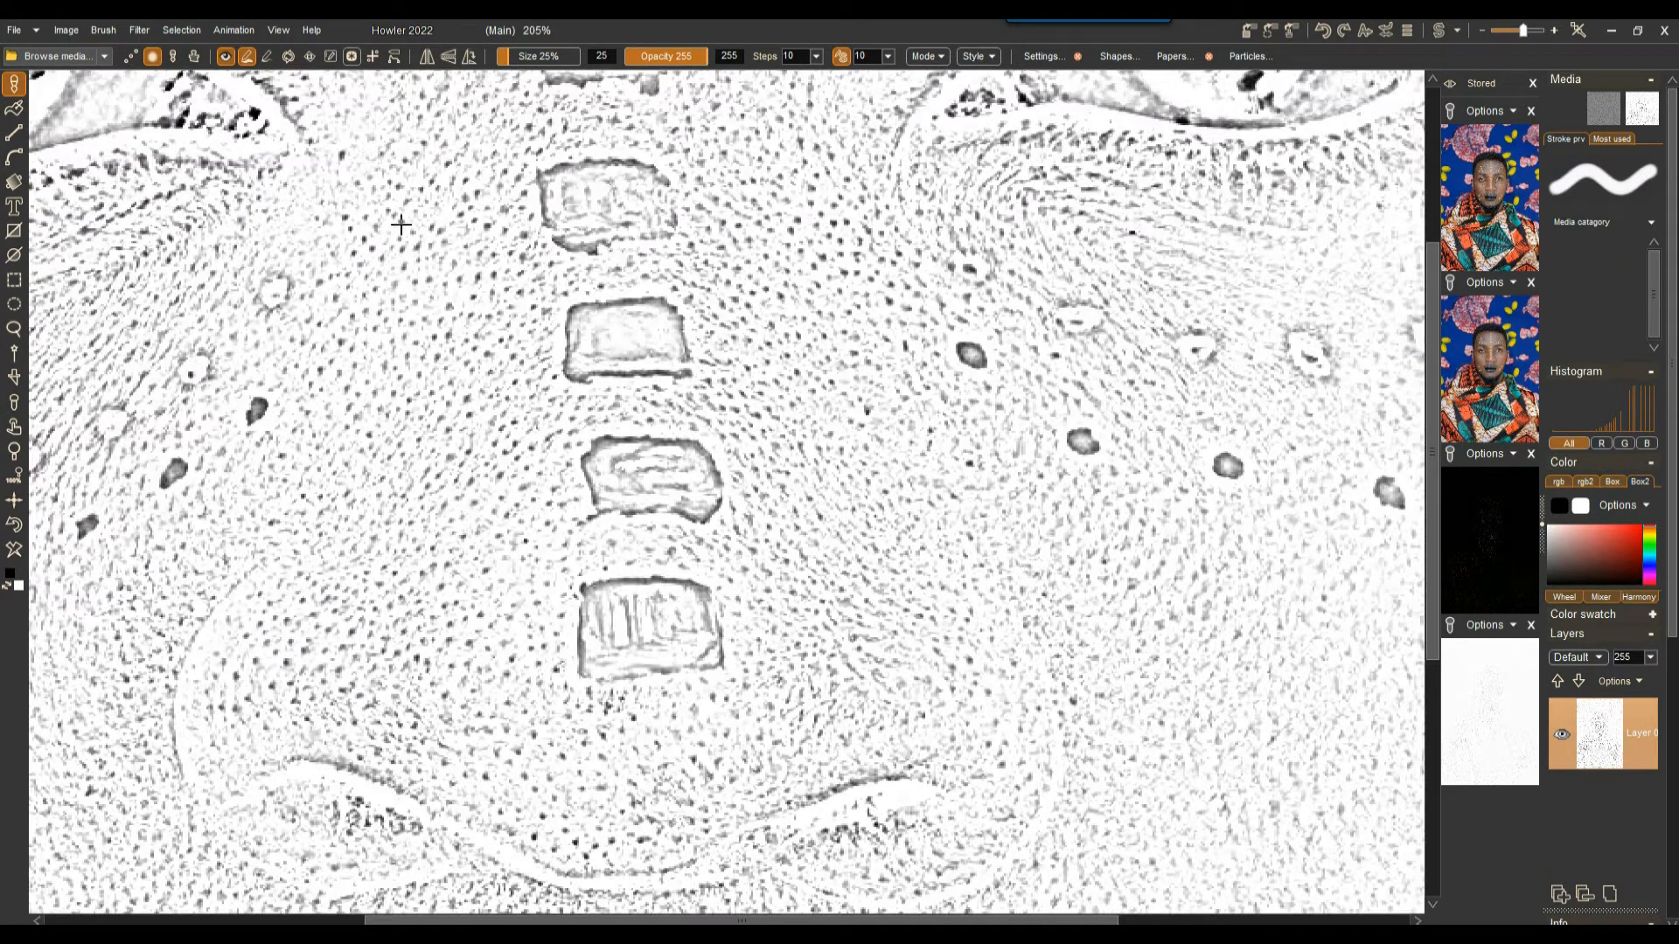
# Apply the Light diffusion filter to the detail image with radius 38 and gain 155.
pyautogui.click(142, 33)
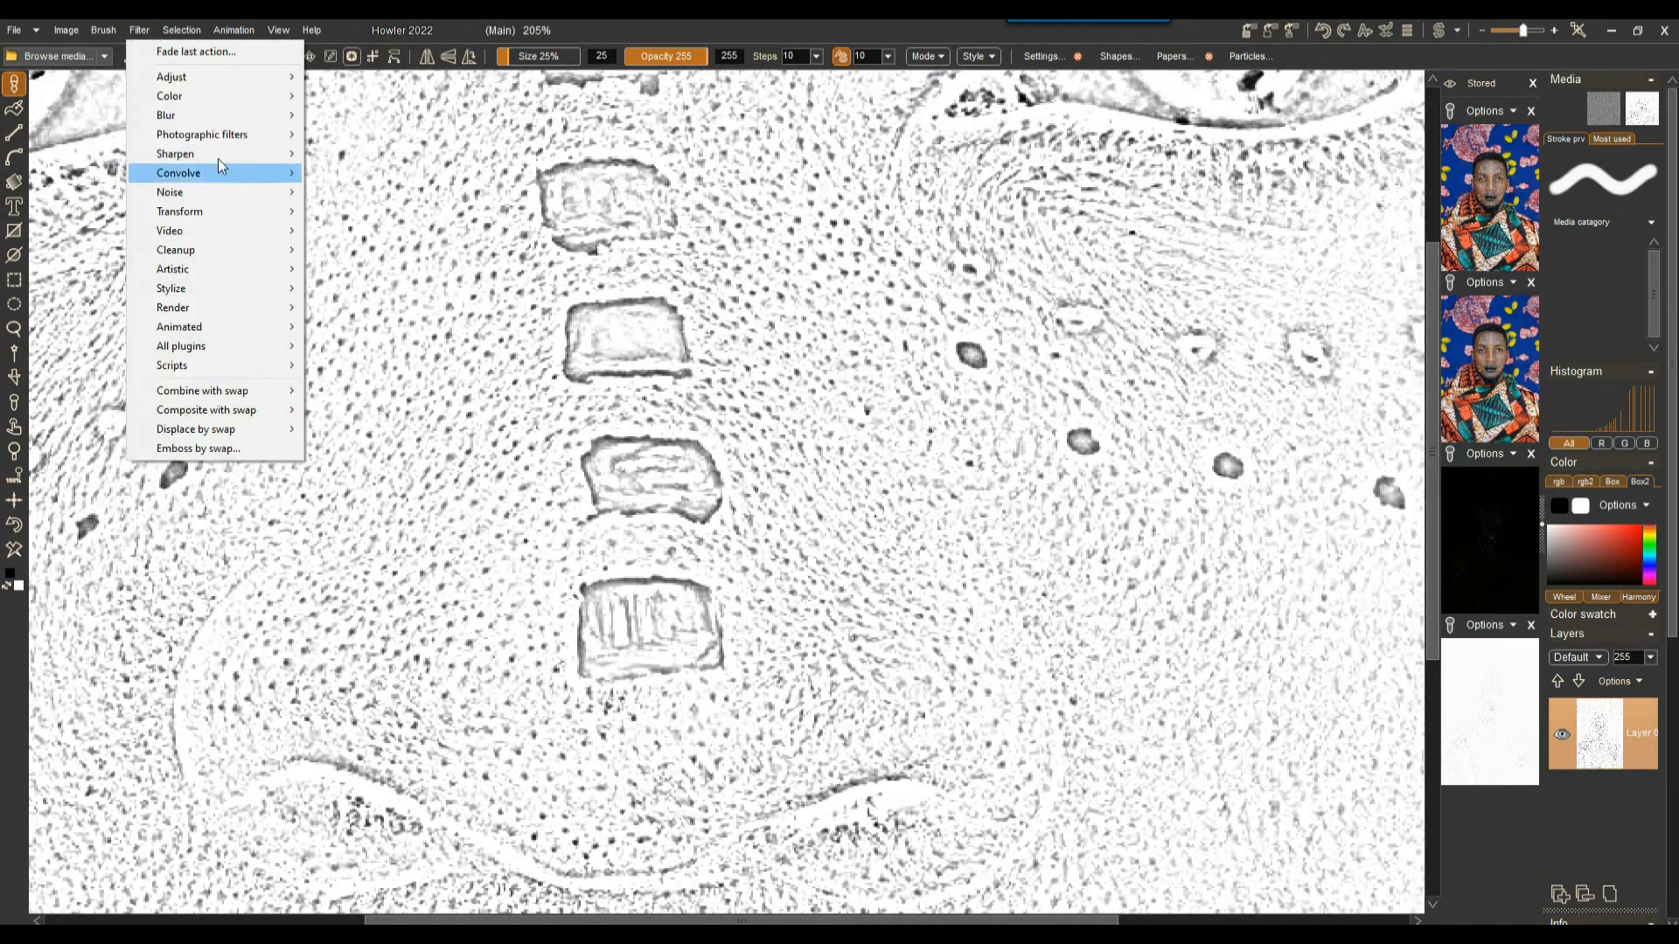
pyautogui.moveTo(222, 138)
pyautogui.click(360, 153)
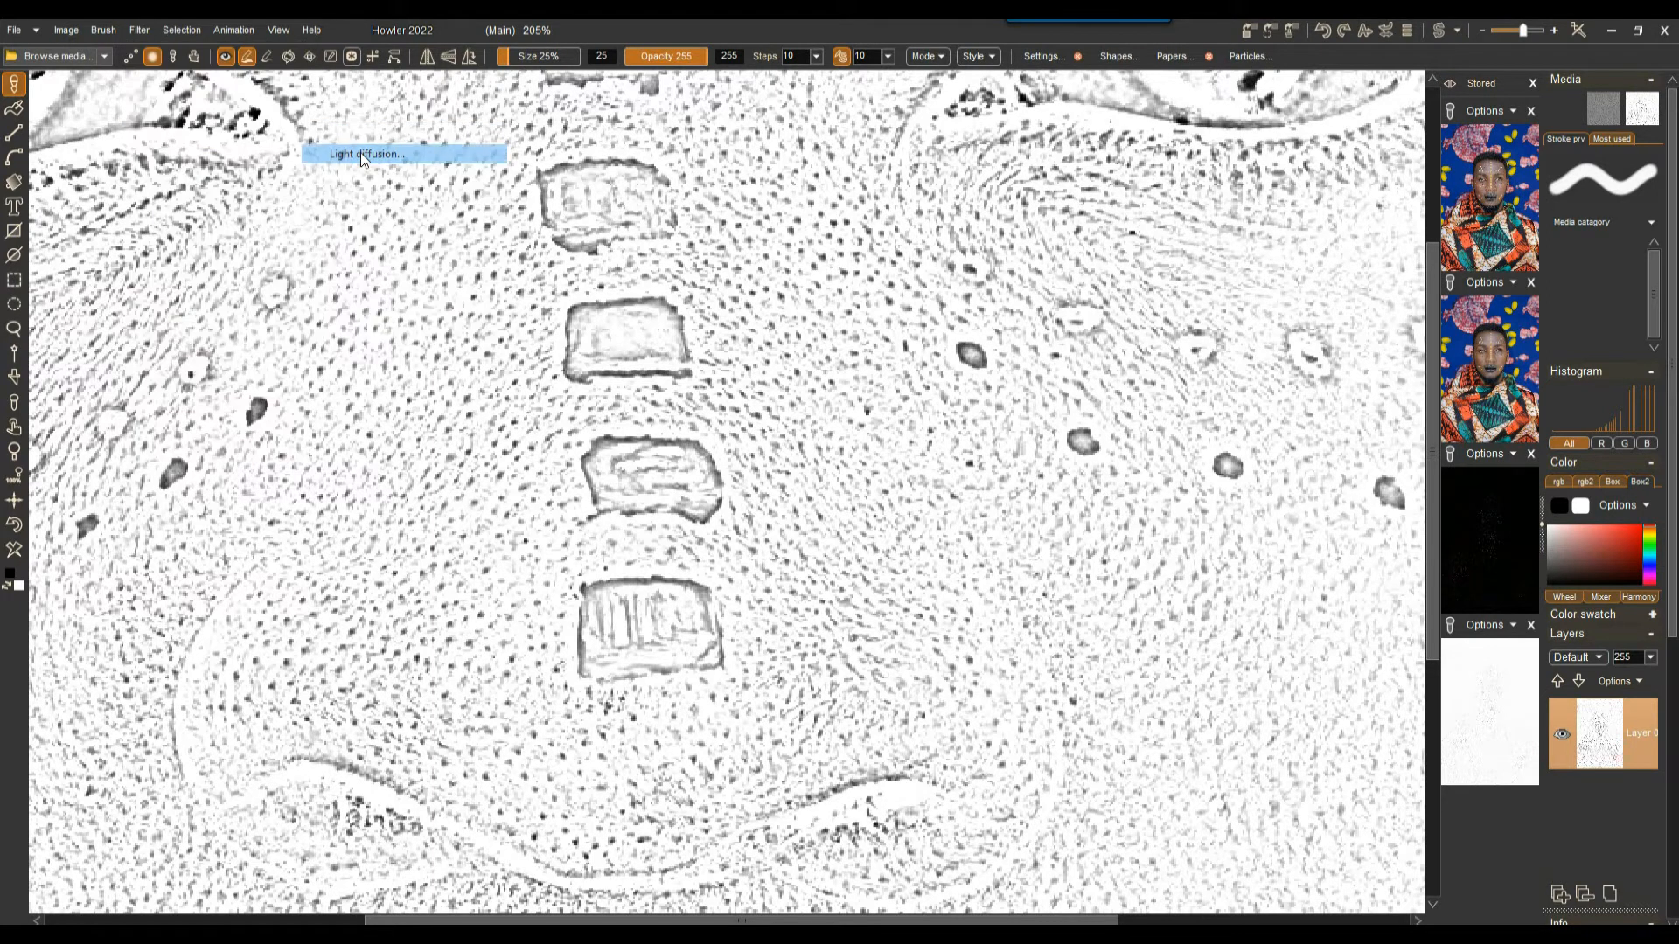
pyautogui.moveTo(842, 386); pyautogui.dragTo(865, 386)
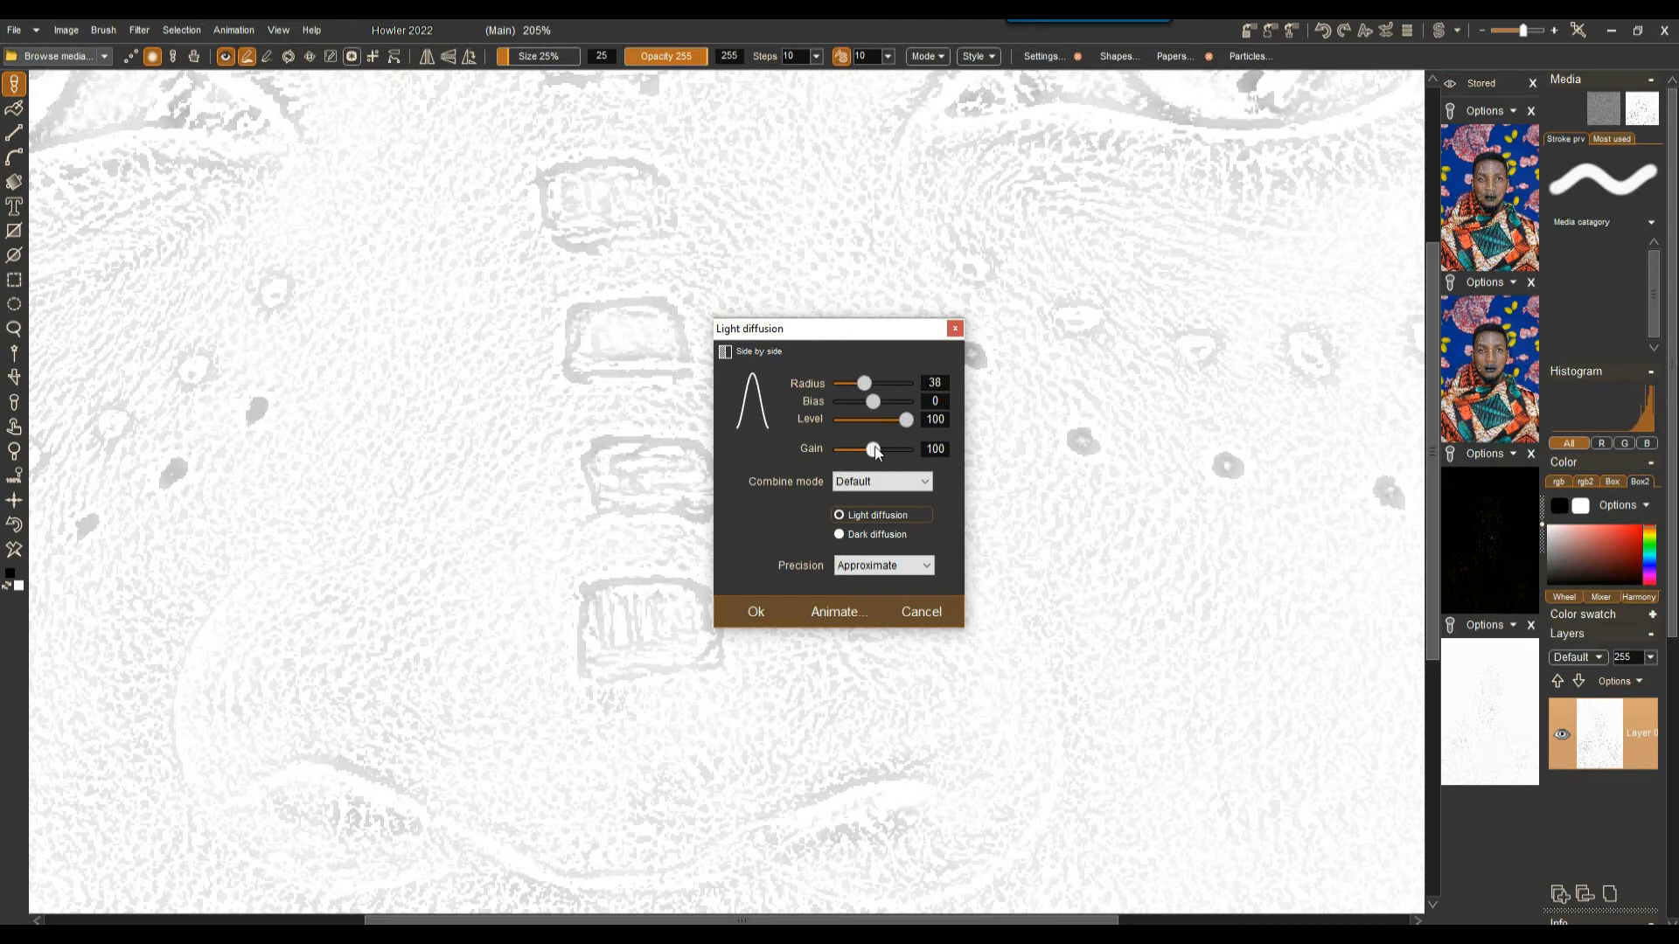
pyautogui.moveTo(883, 449); pyautogui.dragTo(893, 450)
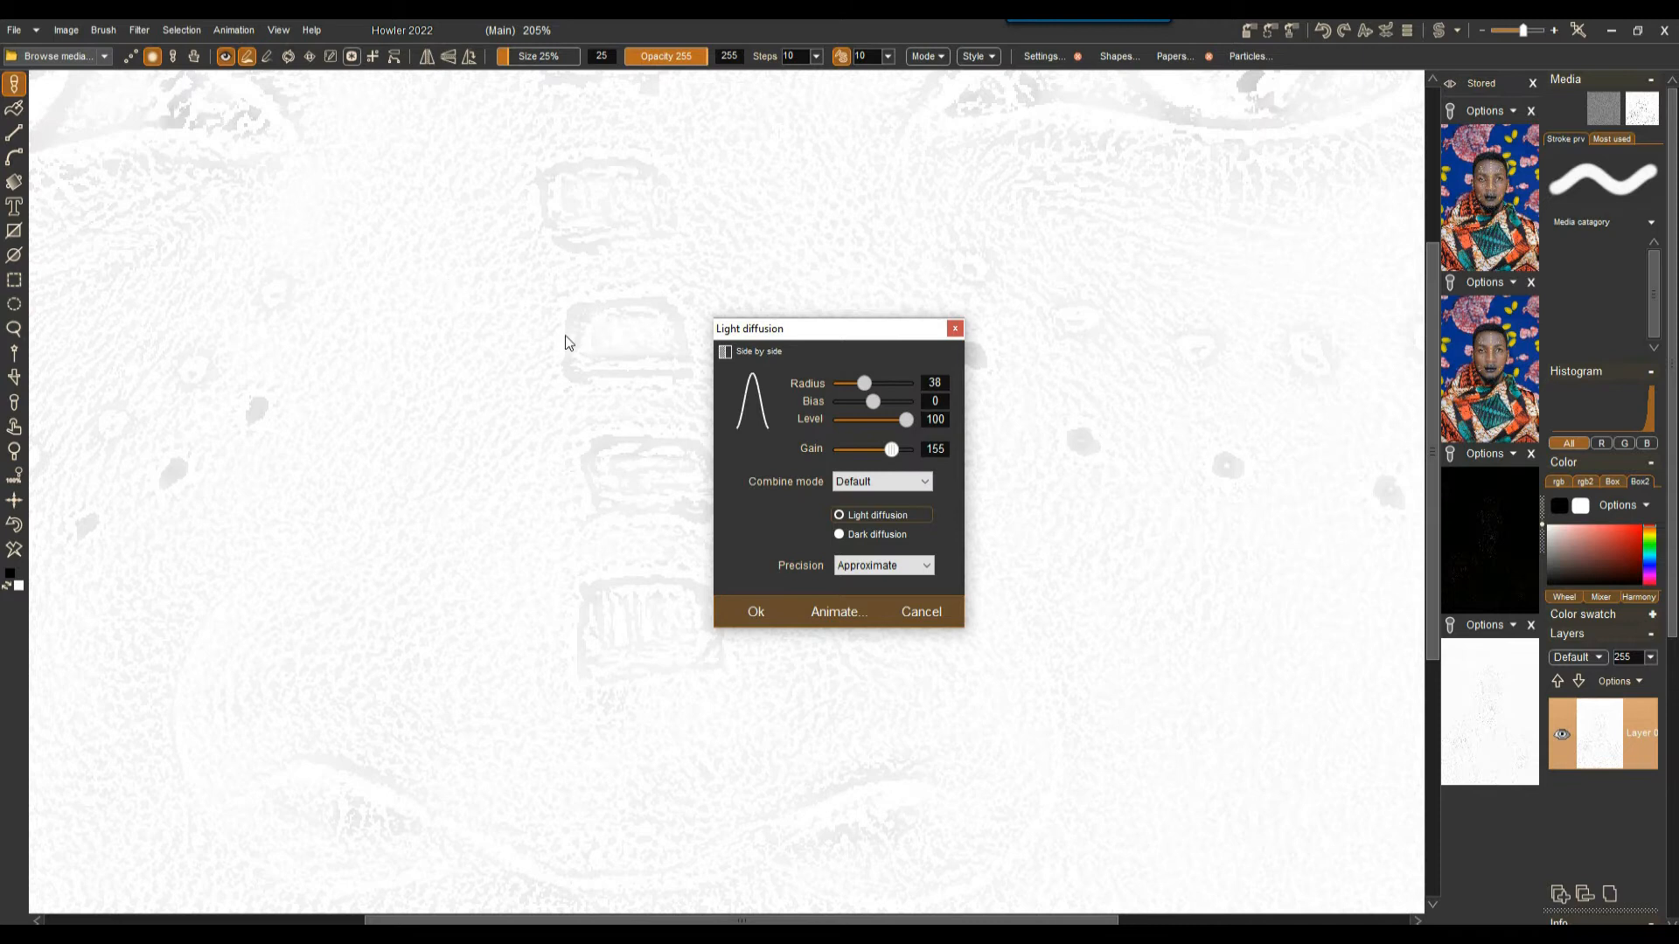
pyautogui.click(764, 607)
# Apply a Threshold of 249 to the diffused detail image and store a copy of the black-and-white result.
pyautogui.scroll(-5, 563, 292)
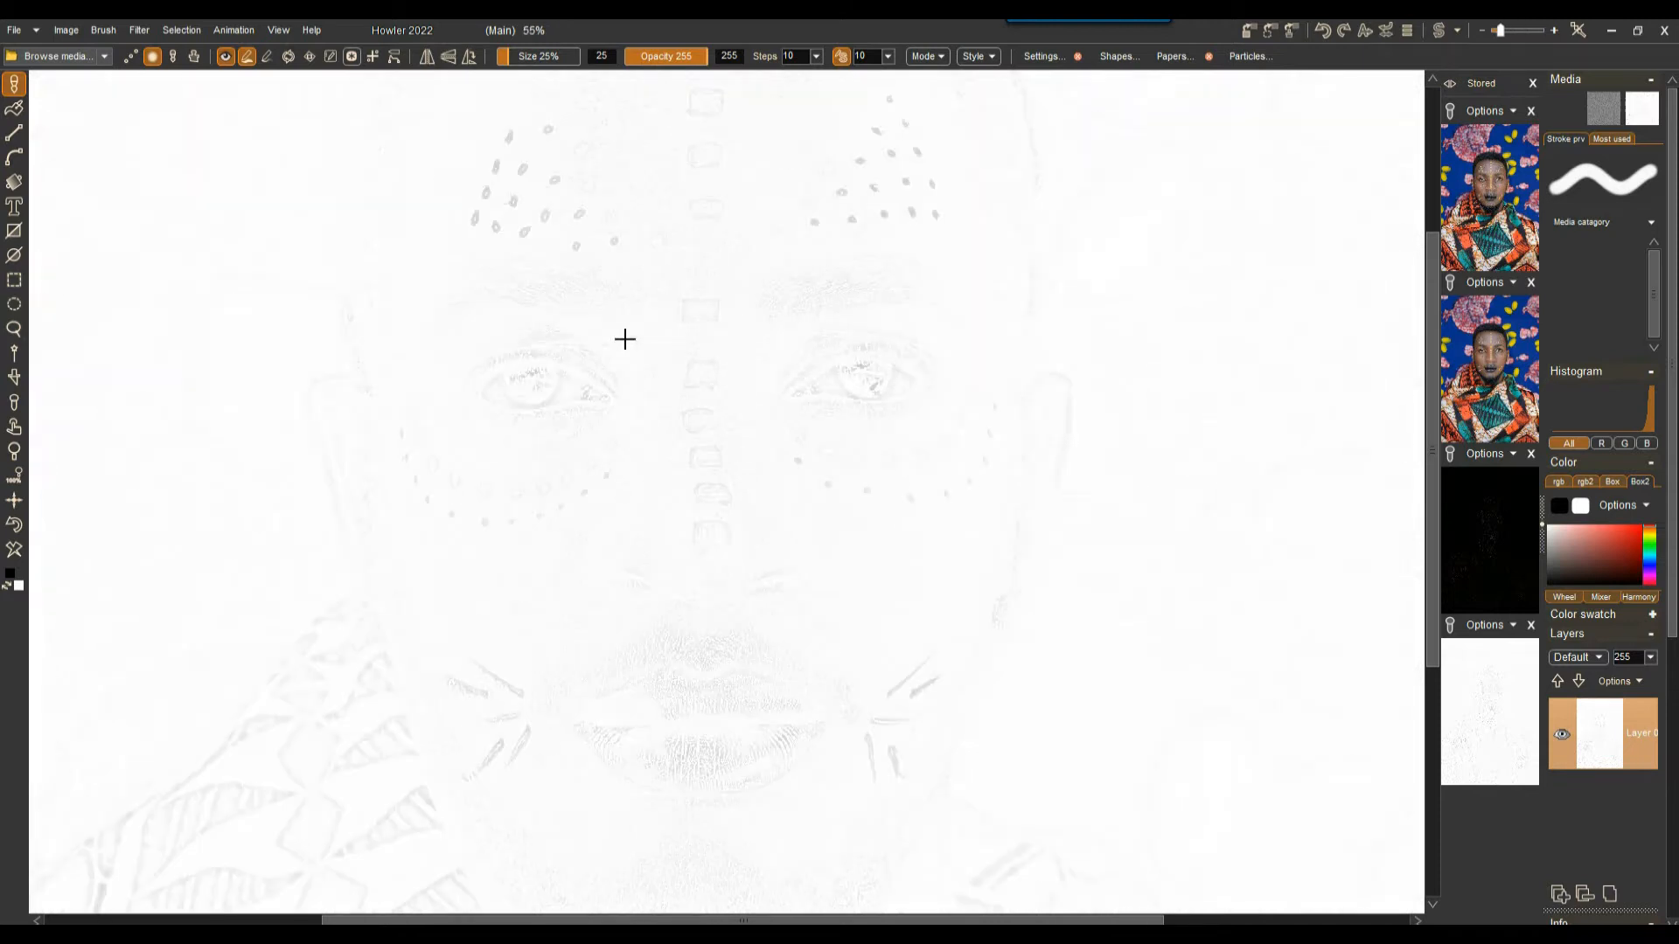
pyautogui.scroll(1, 430, 248)
pyautogui.click(139, 30)
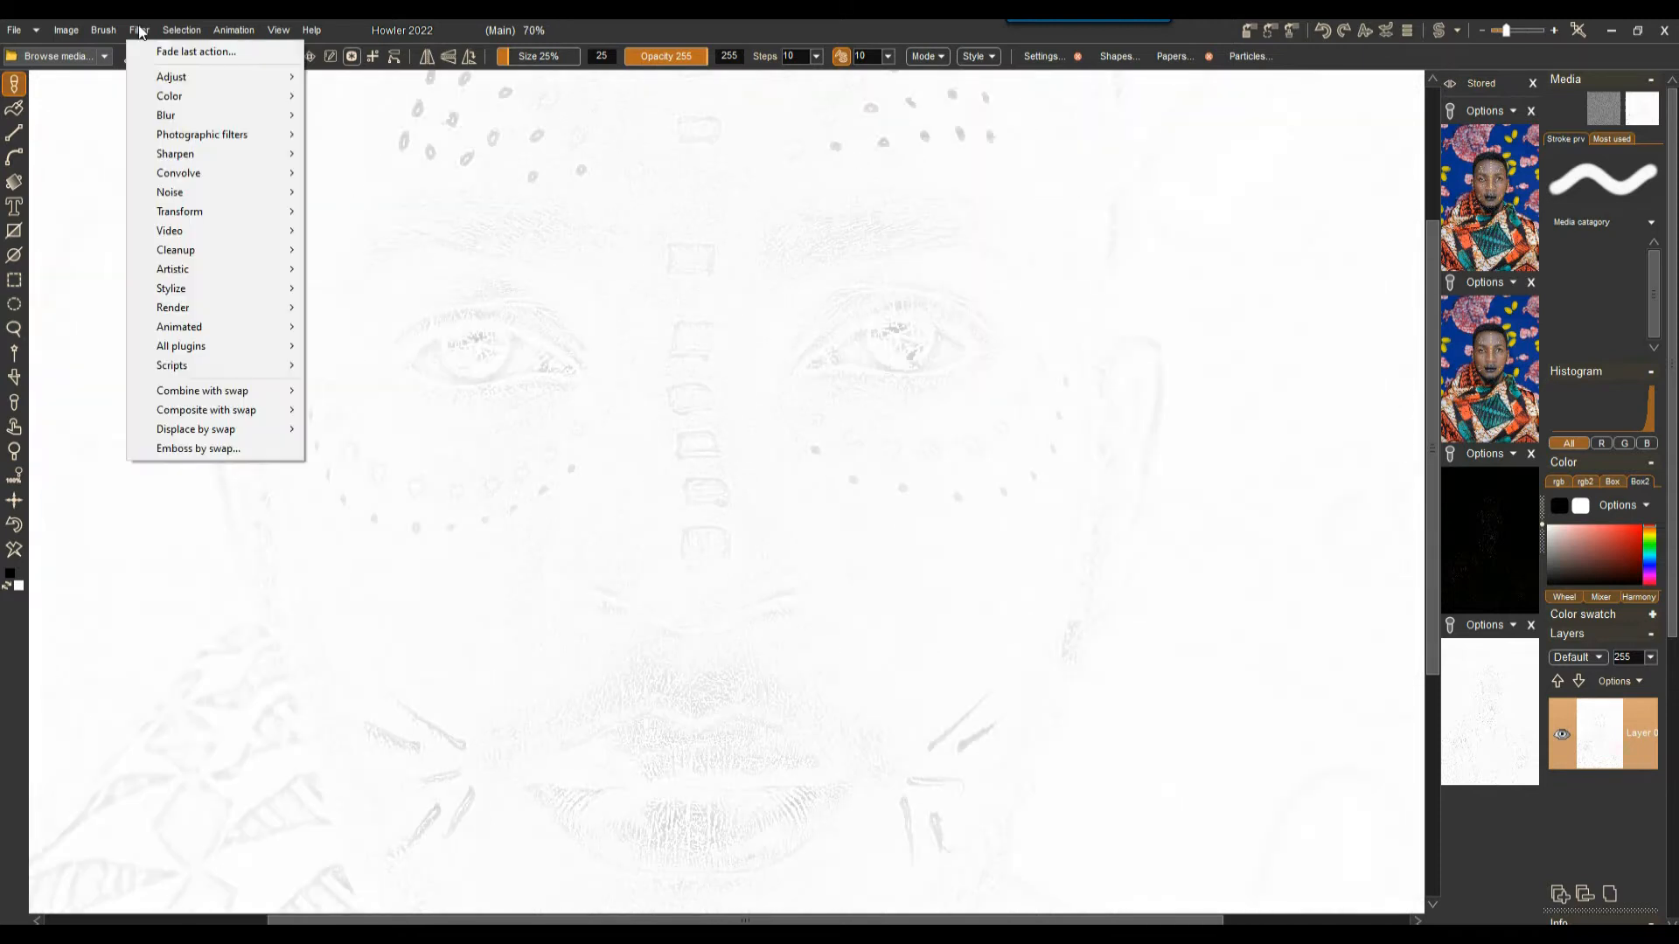
pyautogui.moveTo(201, 78)
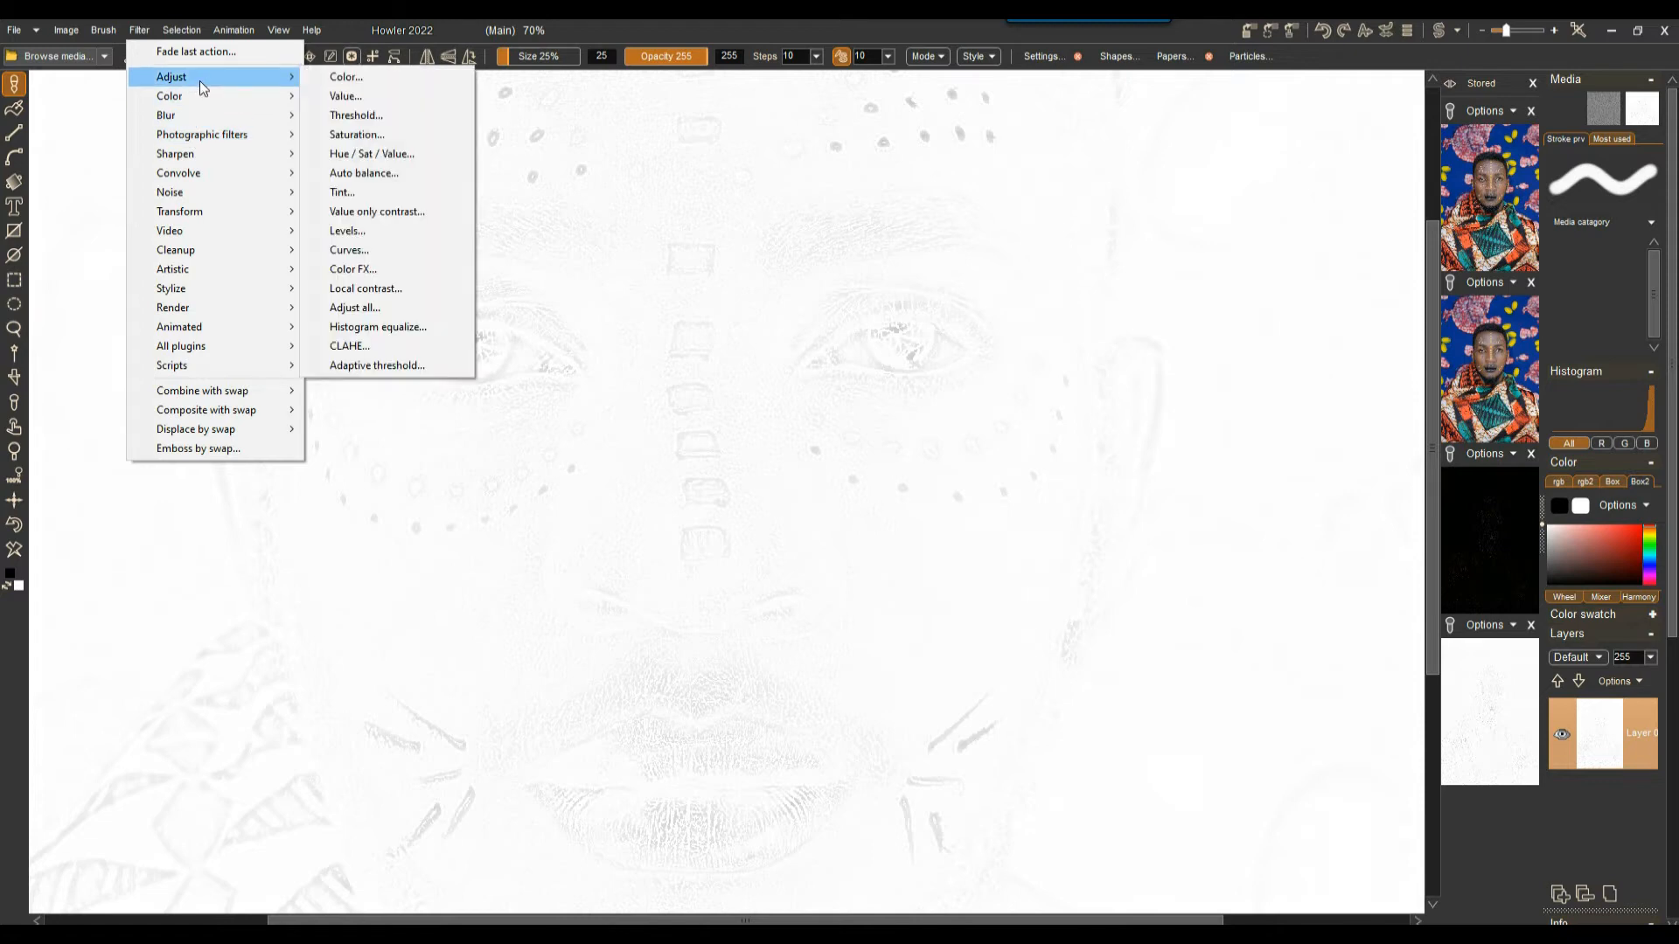
pyautogui.click(377, 115)
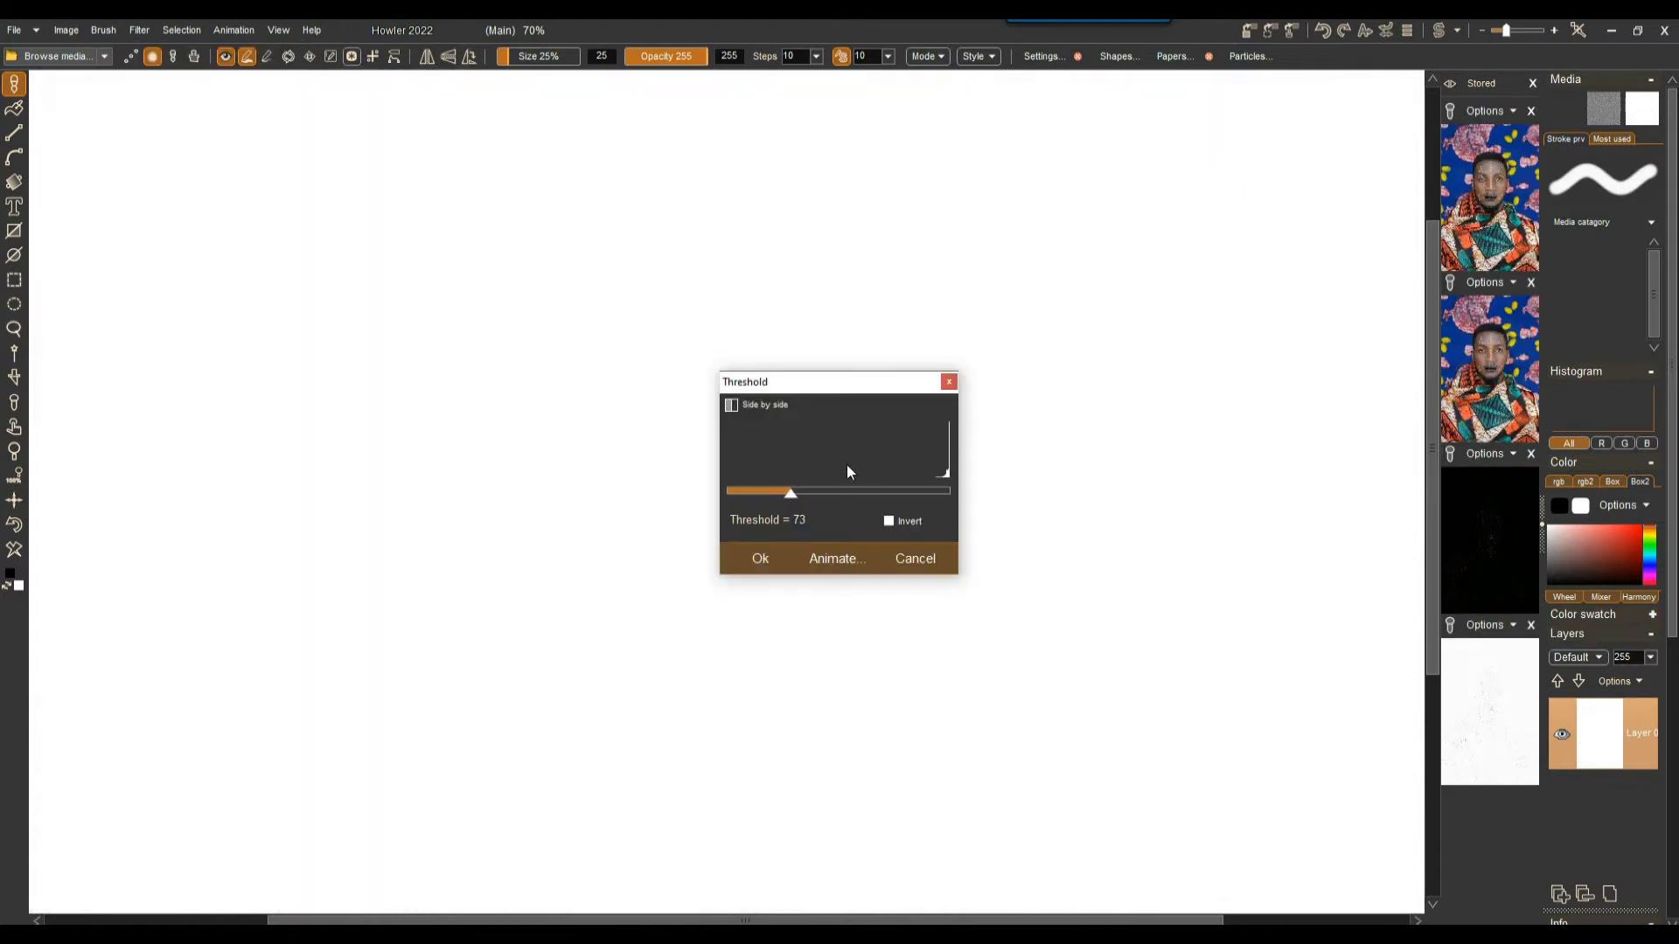
pyautogui.moveTo(738, 492); pyautogui.dragTo(942, 493)
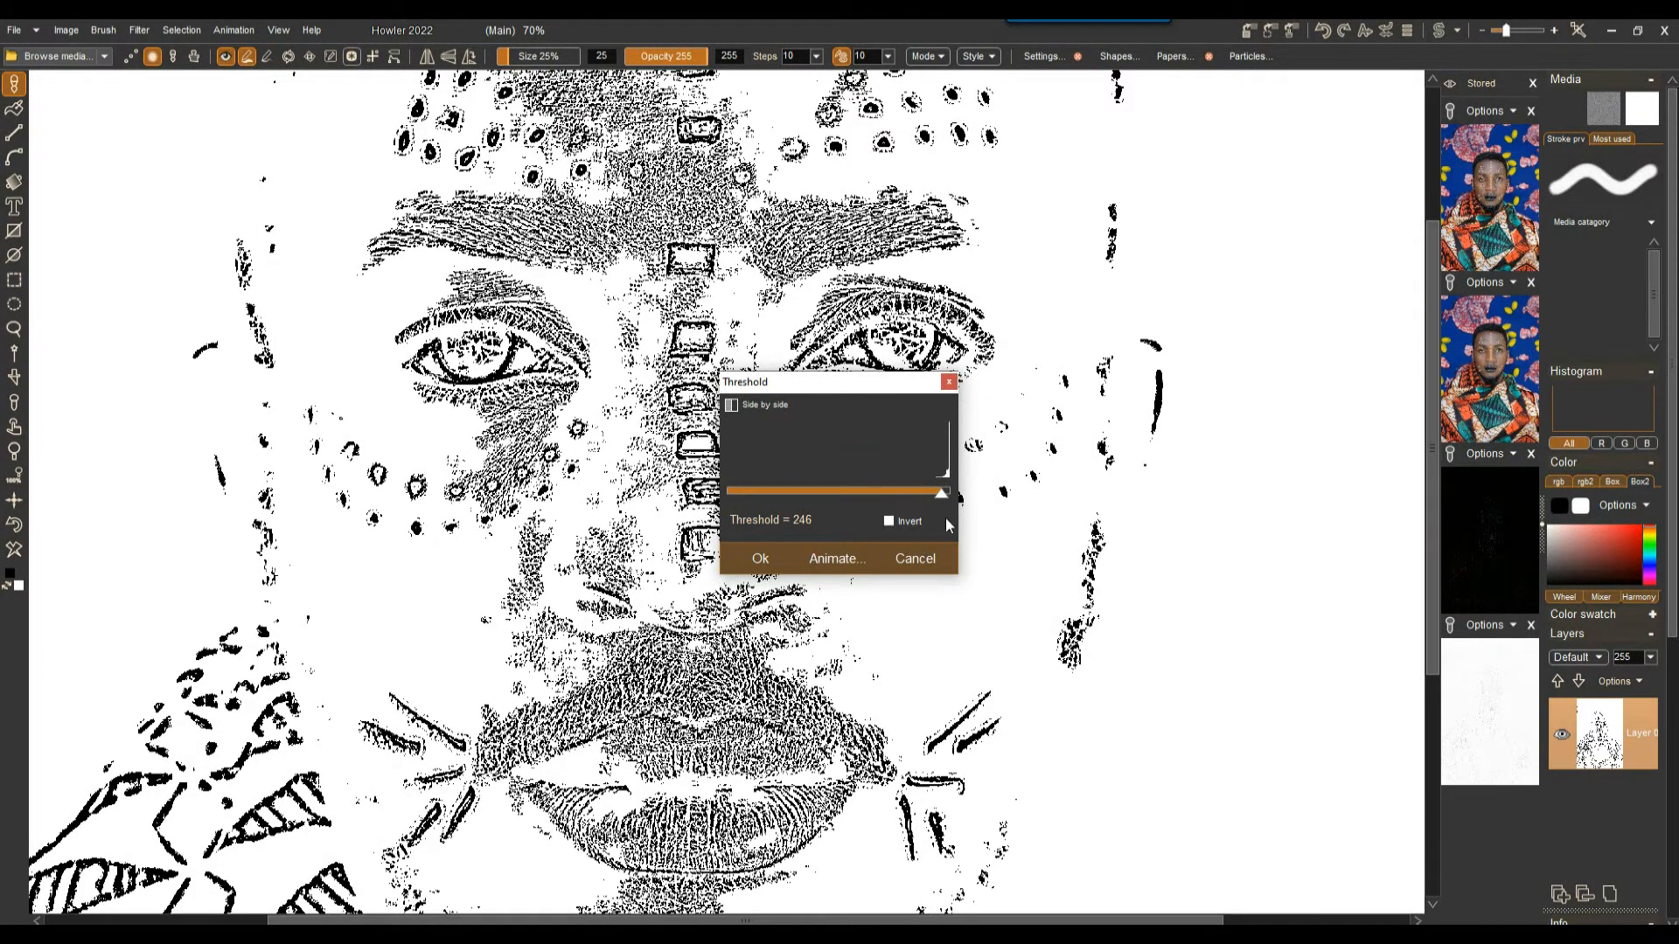
pyautogui.moveTo(941, 495)
pyautogui.mouseDown()
pyautogui.moveTo(920, 490)
pyautogui.moveTo(945, 494)
pyautogui.mouseUp()
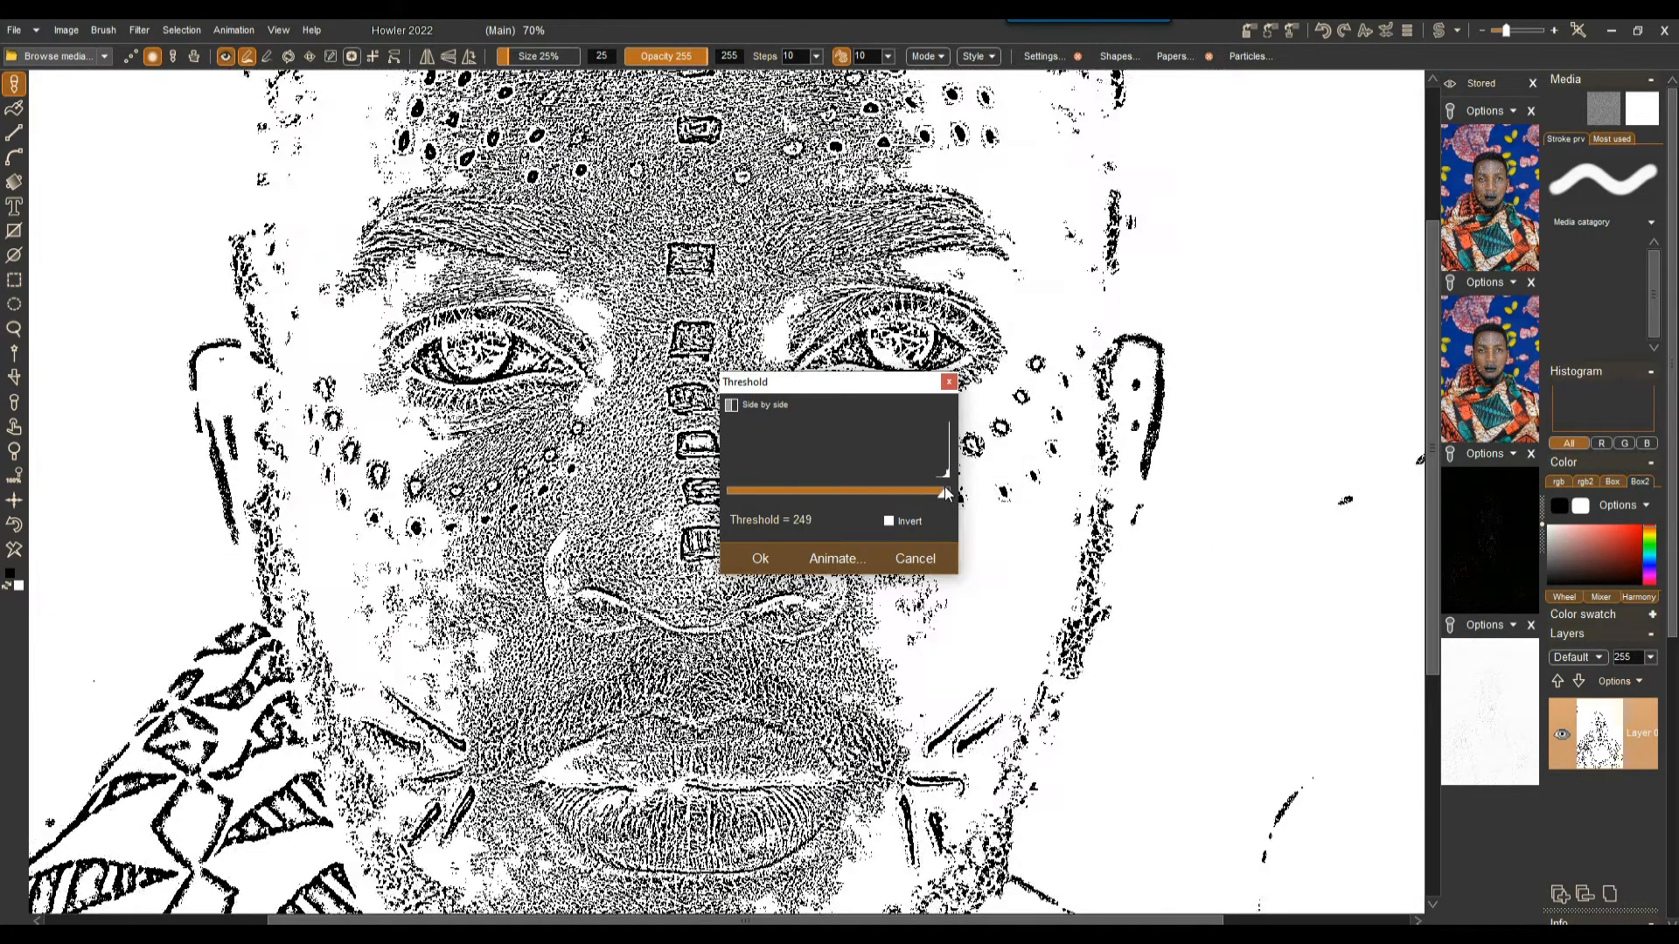
pyautogui.moveTo(869, 378); pyautogui.dragTo(1309, 365)
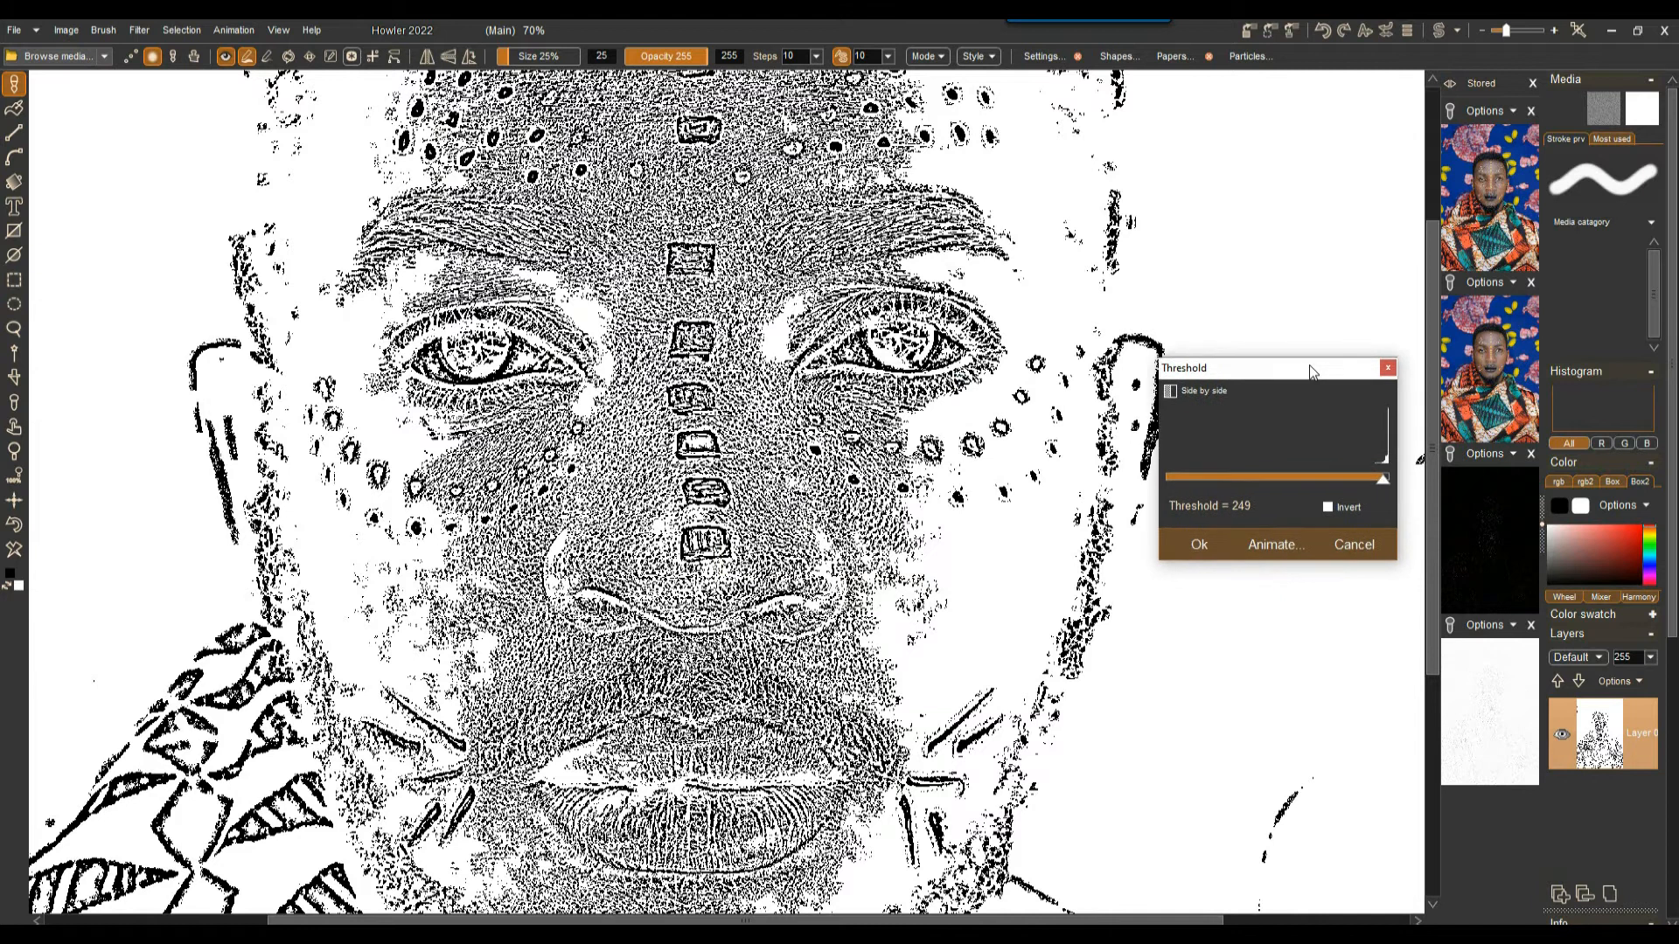
pyautogui.click(1209, 549)
pyautogui.scroll(-2, 1199, 536)
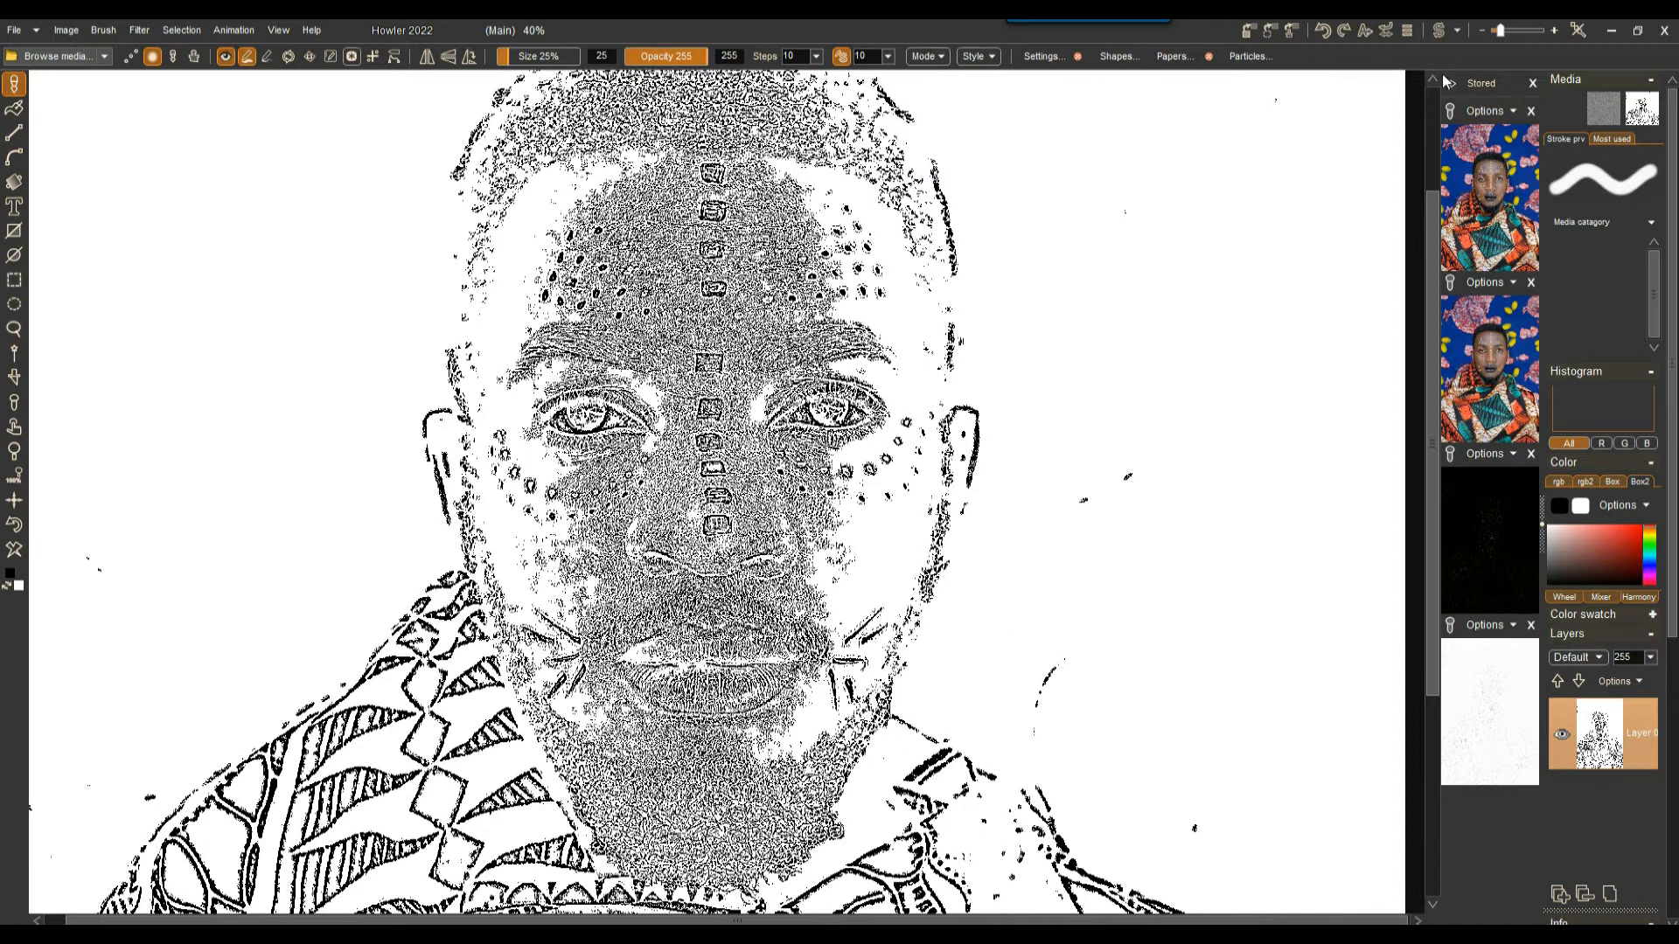
pyautogui.click(1247, 33)
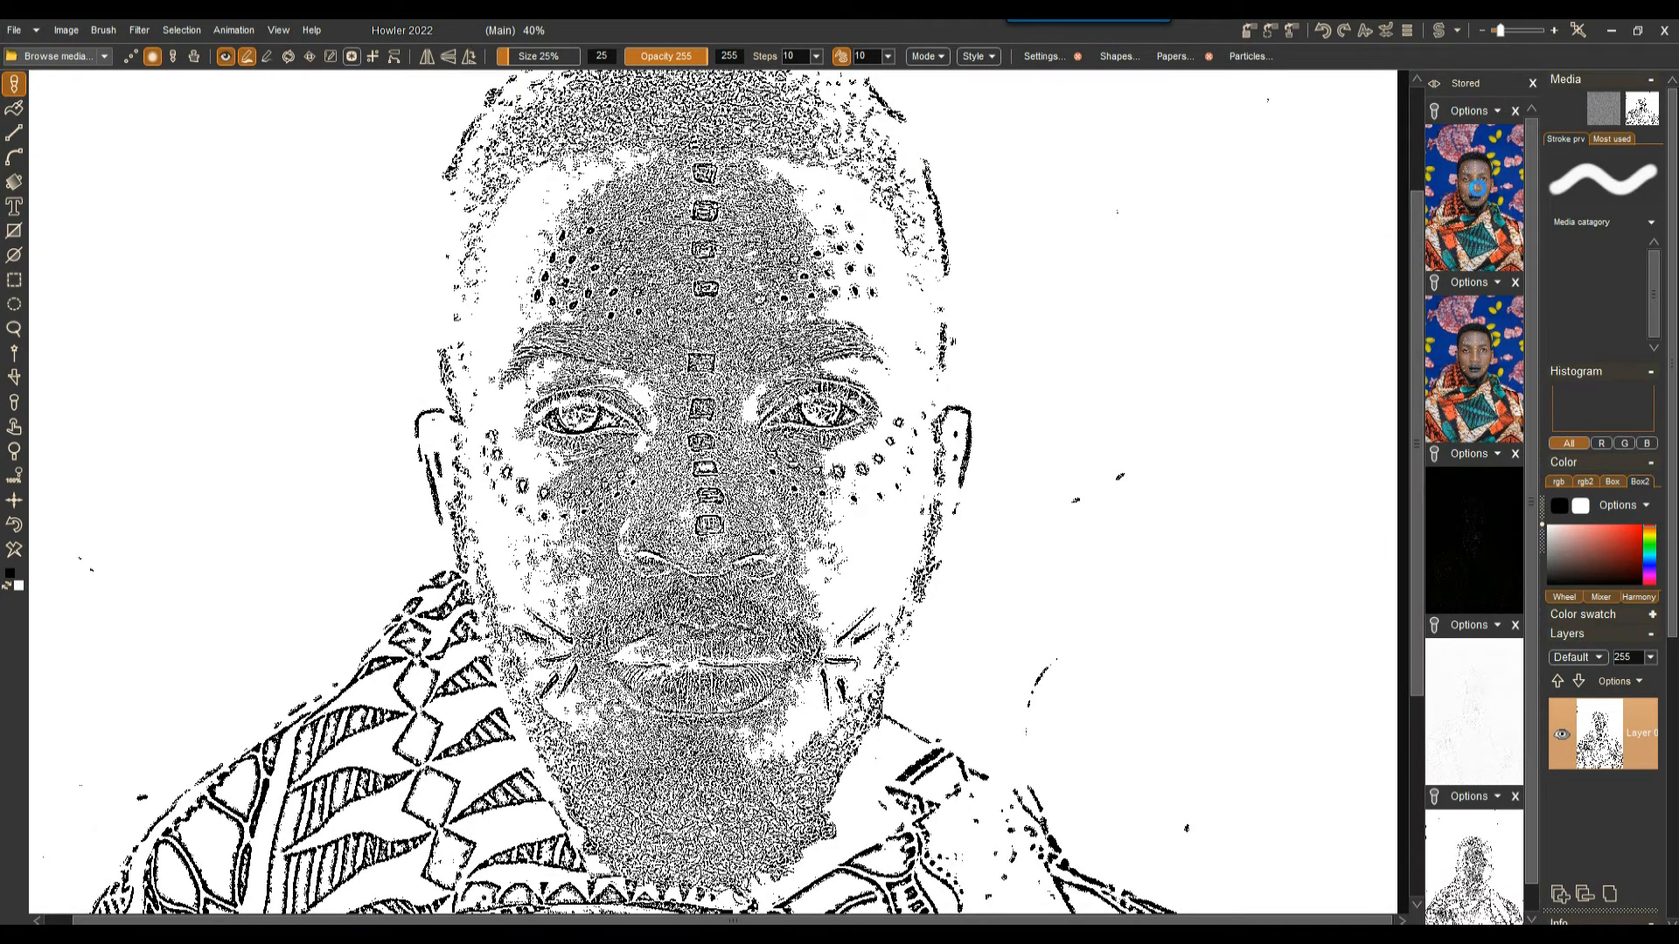
# Bring back the stored original color portrait and make a tall rectangular selection from beside the nose across the right half of the picture.
pyautogui.click(1487, 185)
pyautogui.scroll(1, 1072, 336)
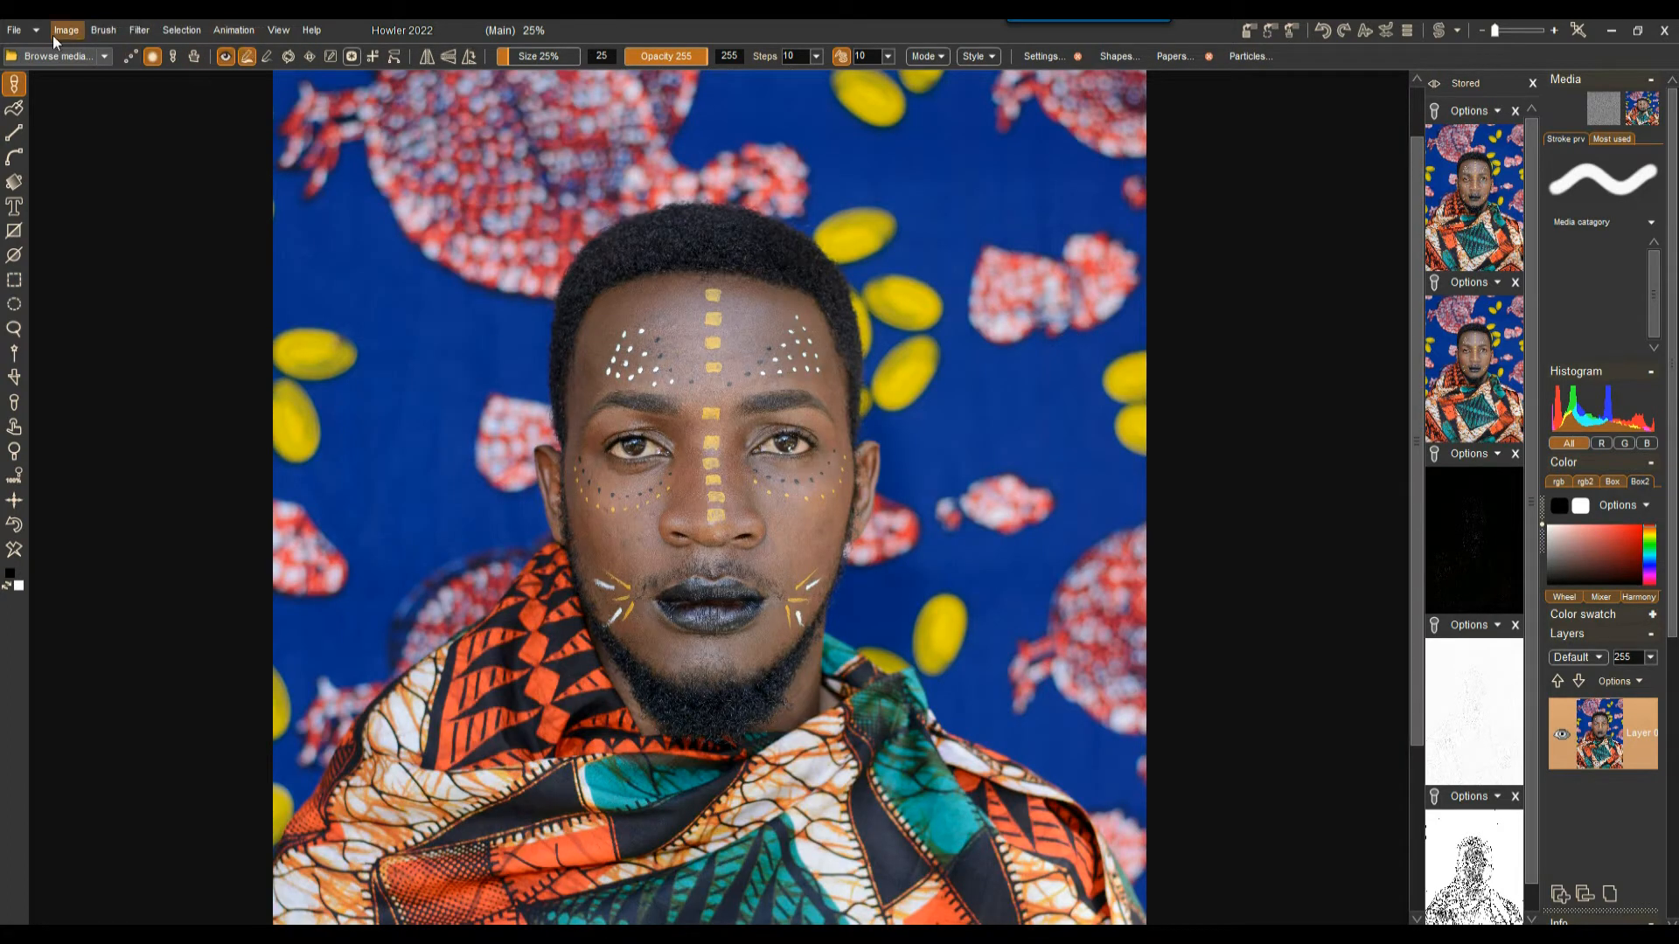
pyautogui.click(14, 287)
pyautogui.moveTo(682, 82); pyautogui.dragTo(1091, 924)
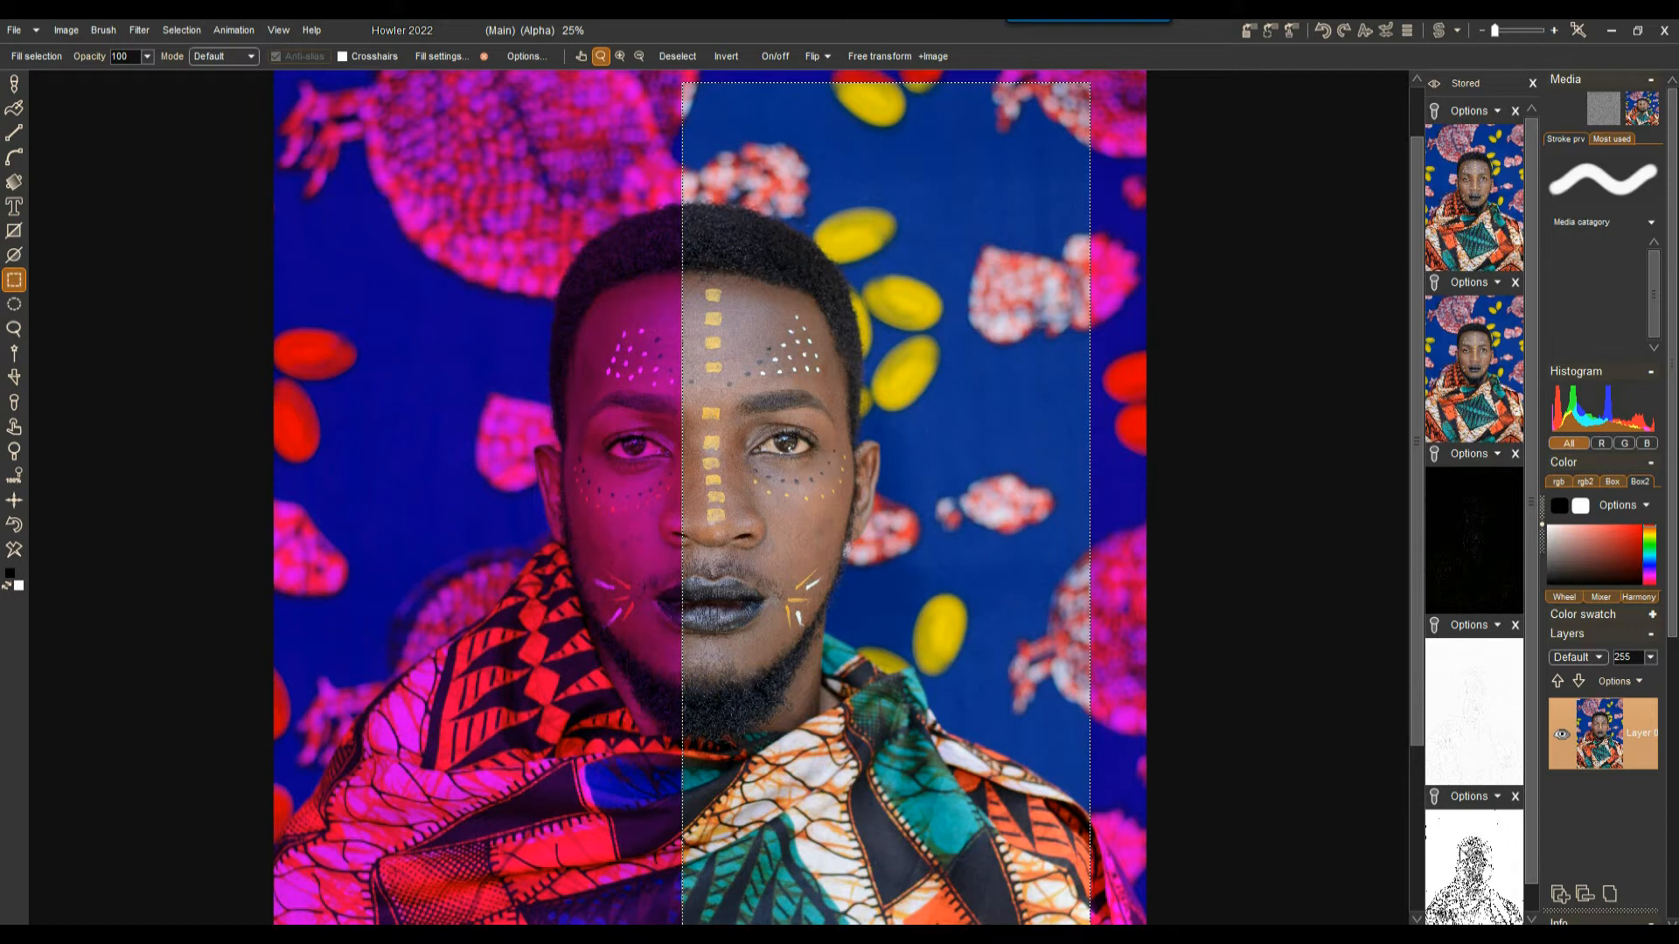
# Fill the selected right half of the portrait with the stored black-and-white threshold image and clear the selection.
pyautogui.click(1473, 850)
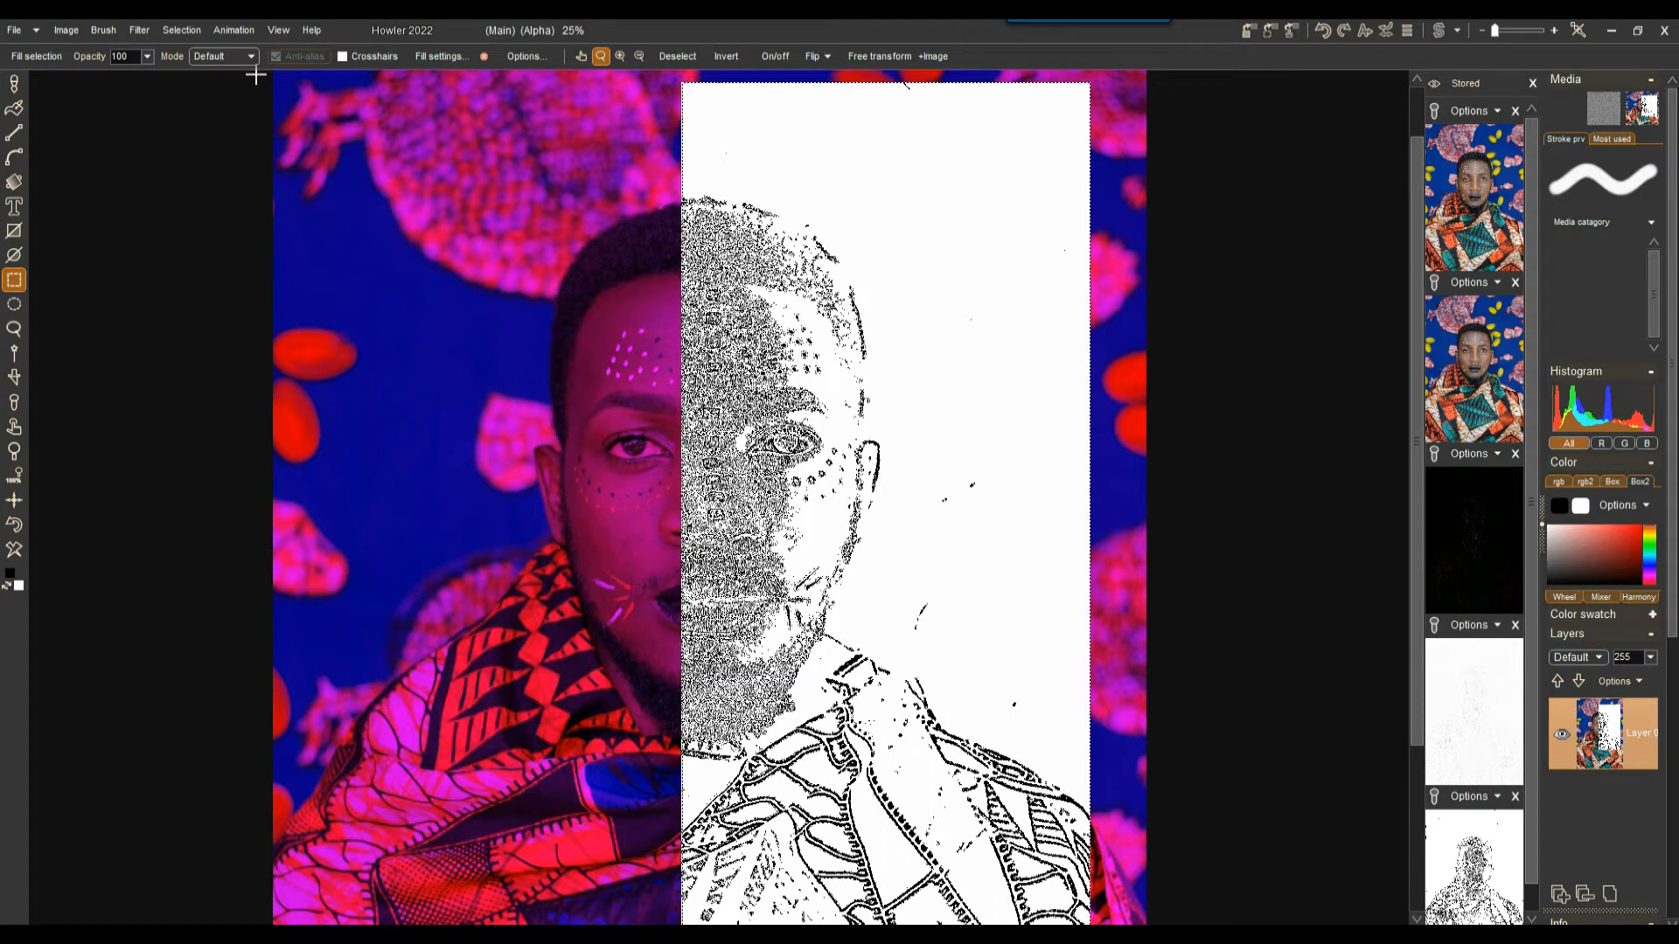
pyautogui.click(182, 29)
pyautogui.click(194, 52)
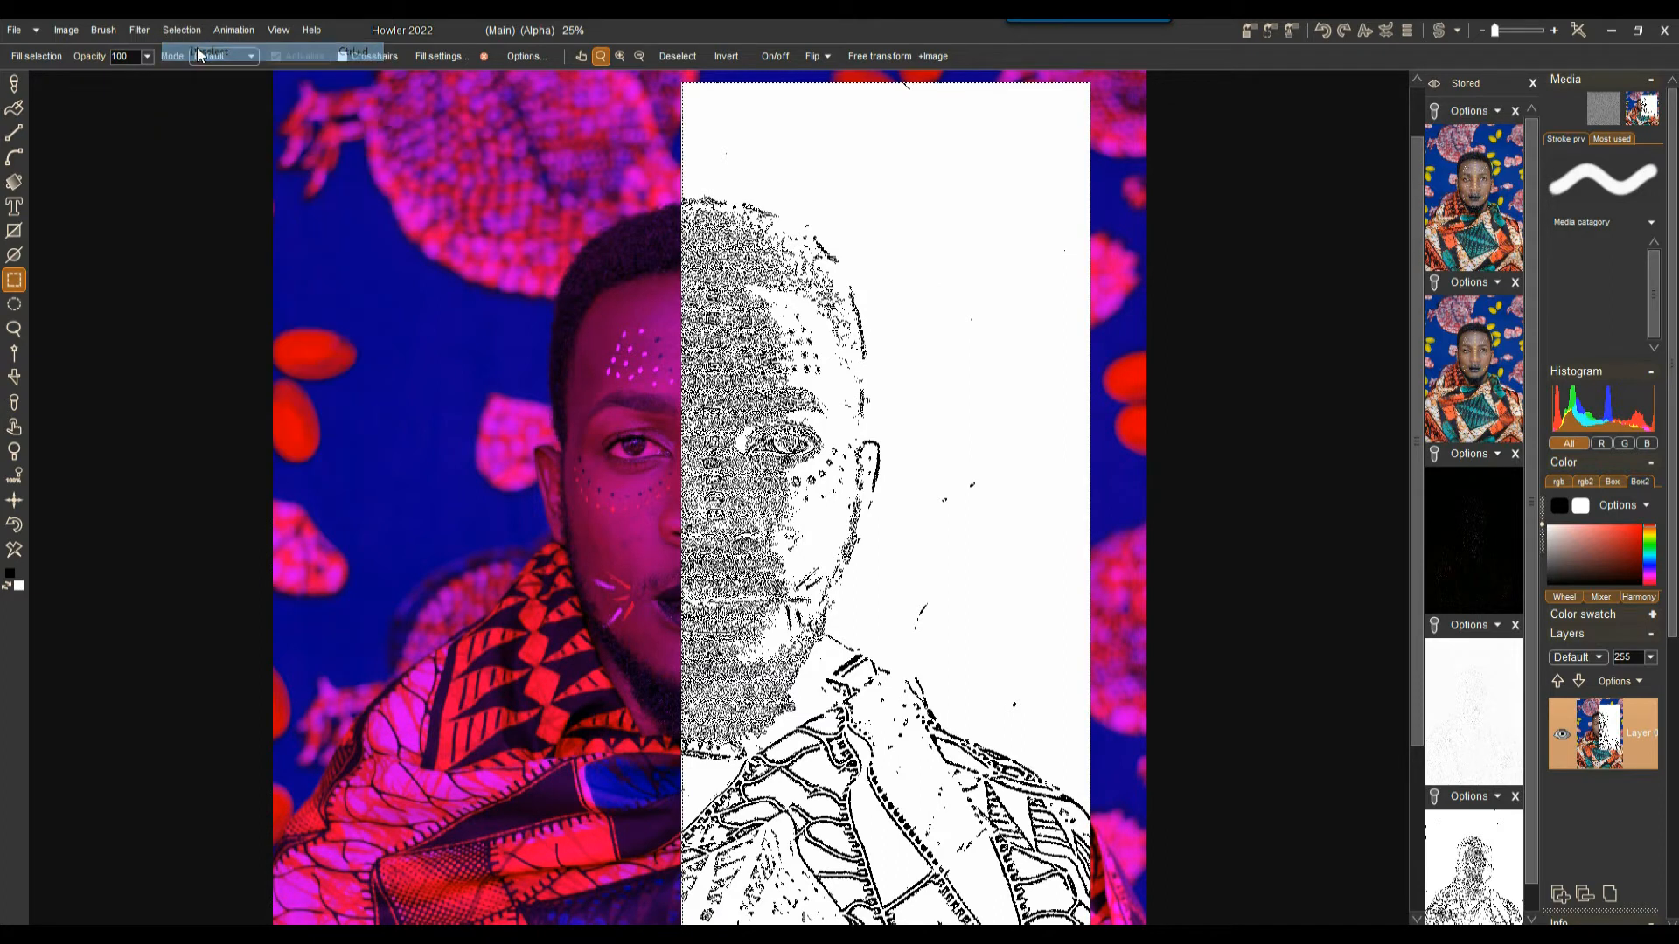
# Compare the color half with the black-and-white half closely around the eyes, forehead and hair, and across the whole picture.
pyautogui.scroll(3, 589, 413)
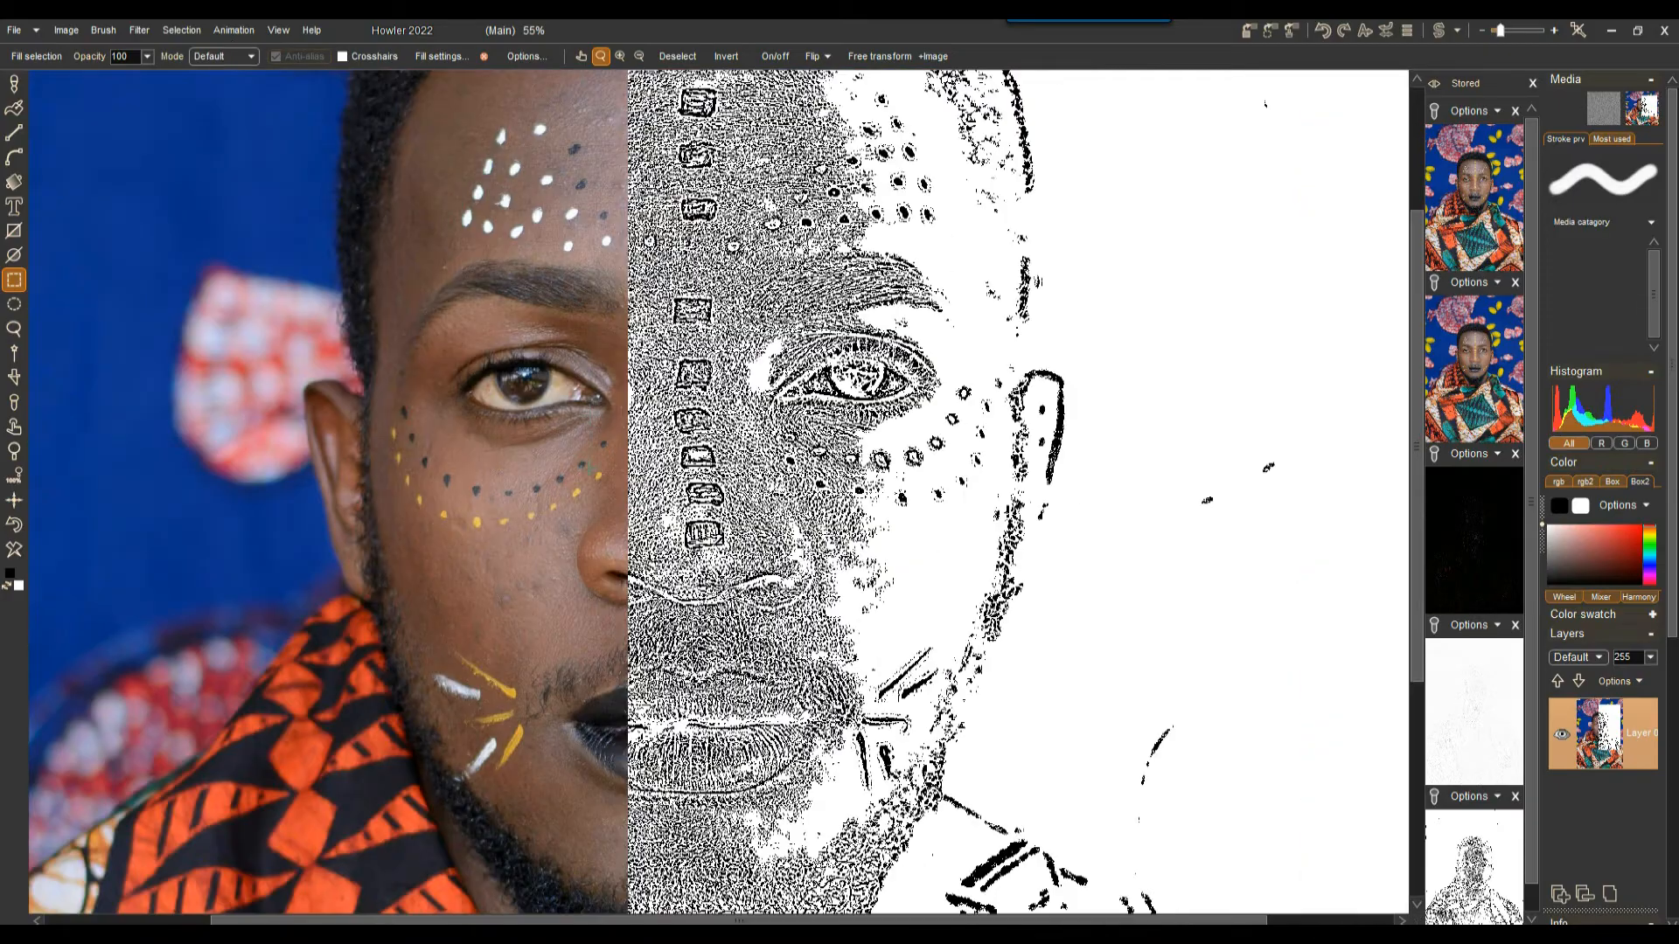
pyautogui.scroll(5, 588, 407)
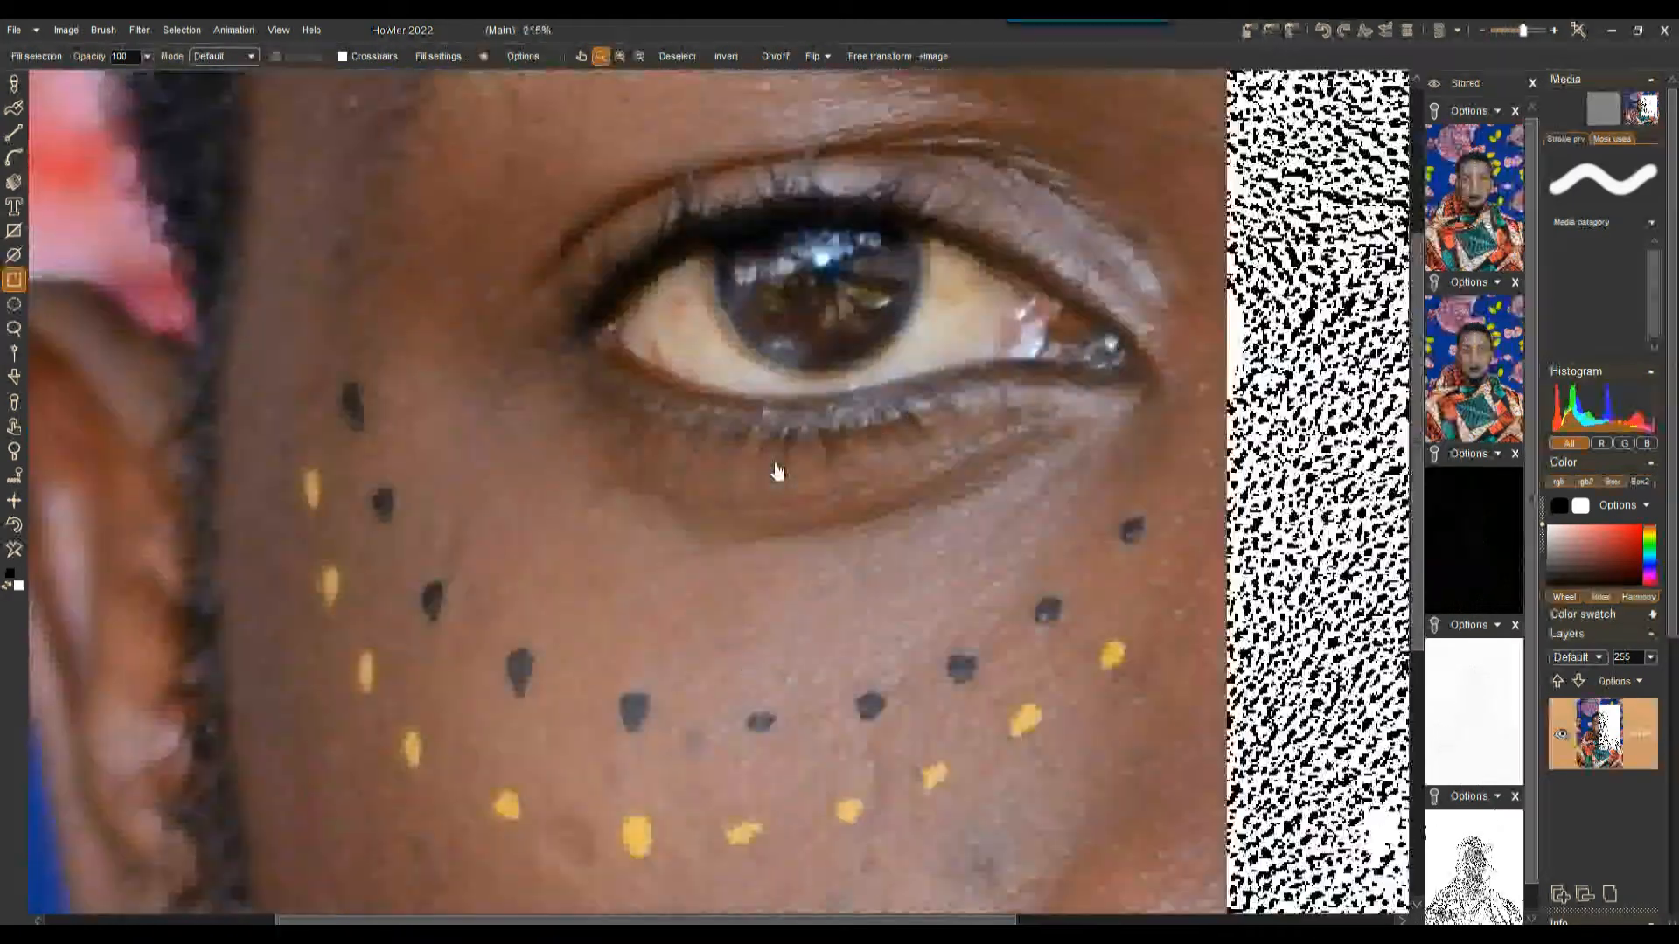
pyautogui.scroll(-5, 778, 472)
pyautogui.scroll(3, 912, 516)
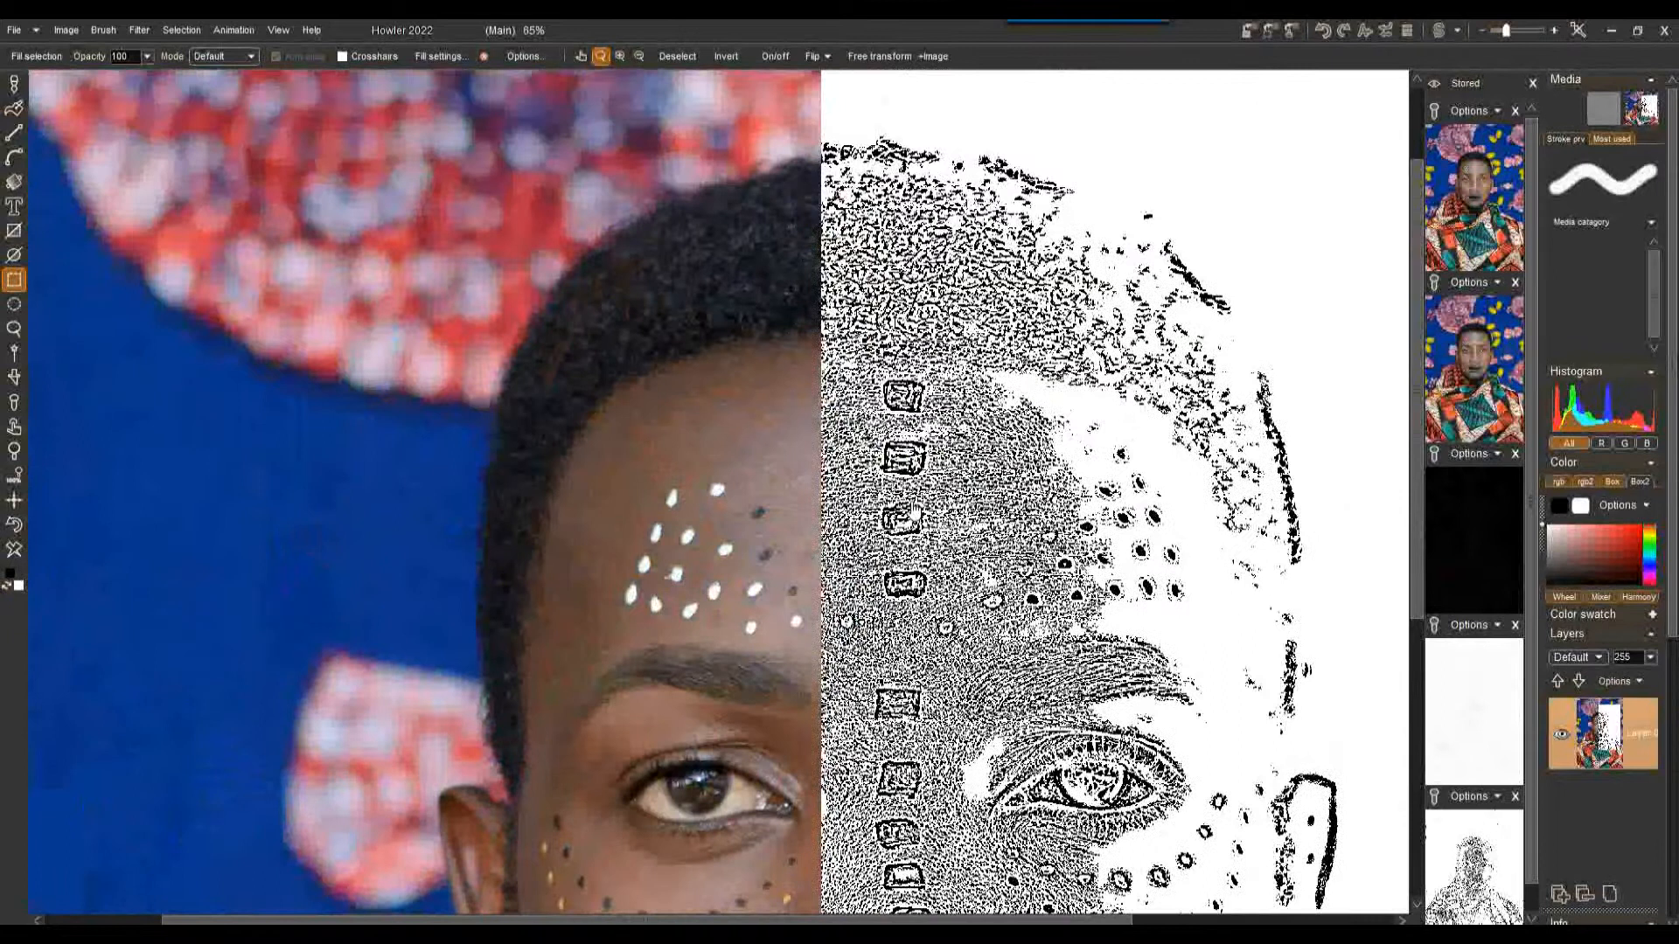
pyautogui.scroll(2, 913, 514)
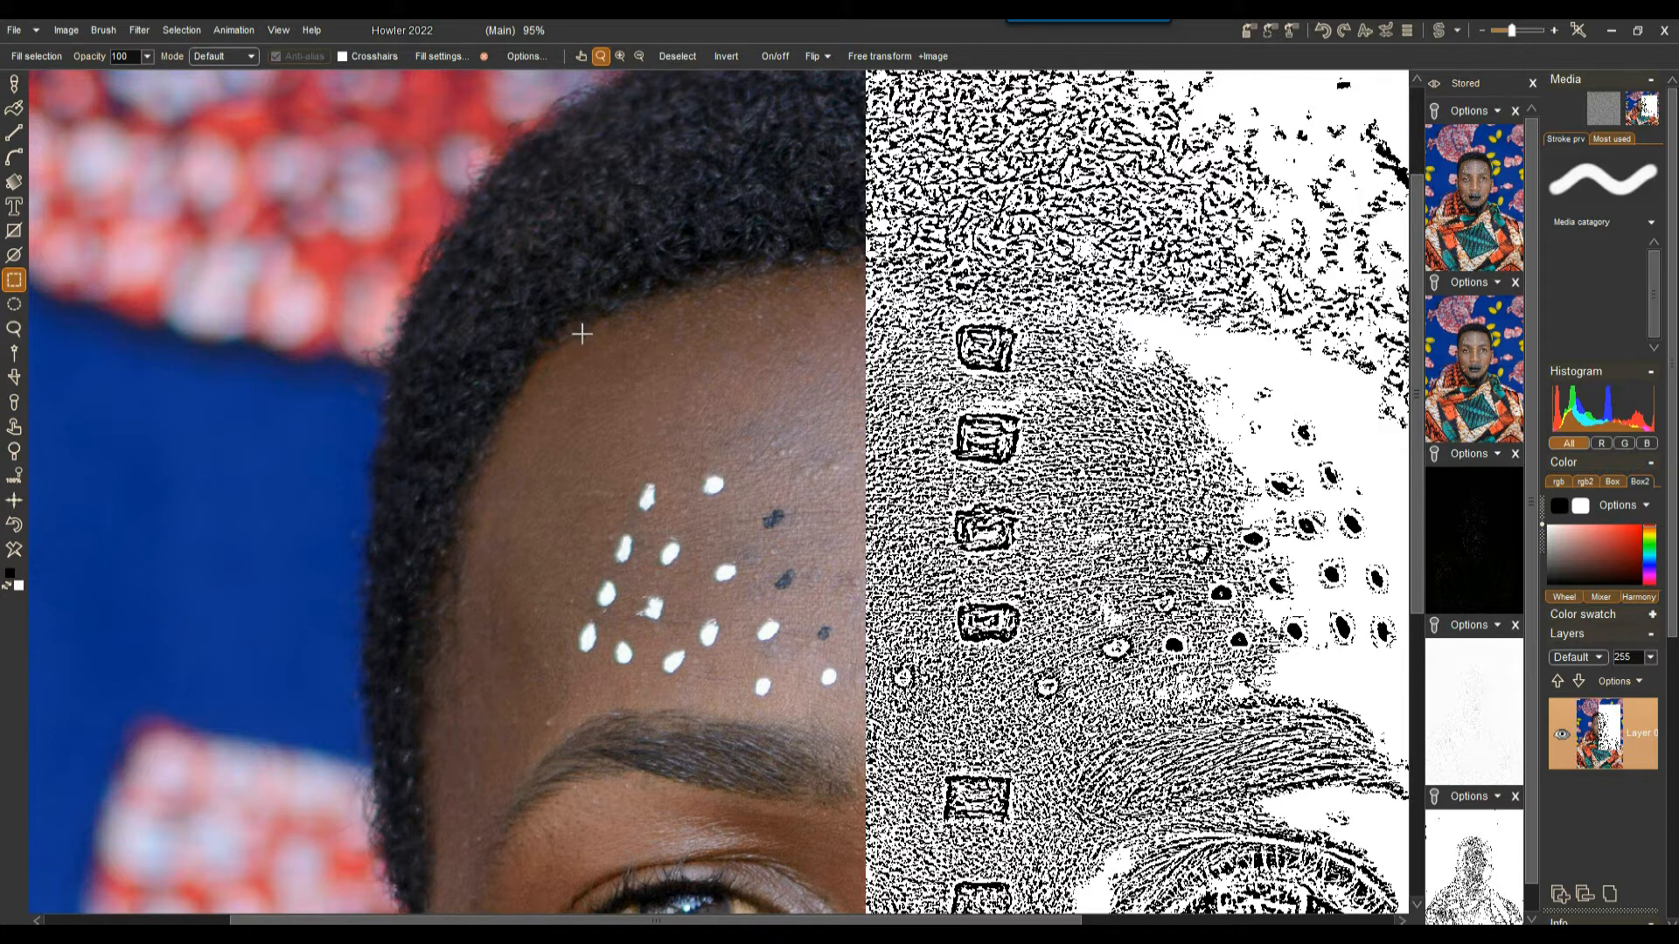
pyautogui.moveTo(981, 322); pyautogui.dragTo(582, 203)
pyautogui.moveTo(580, 396); pyautogui.dragTo(619, 221)
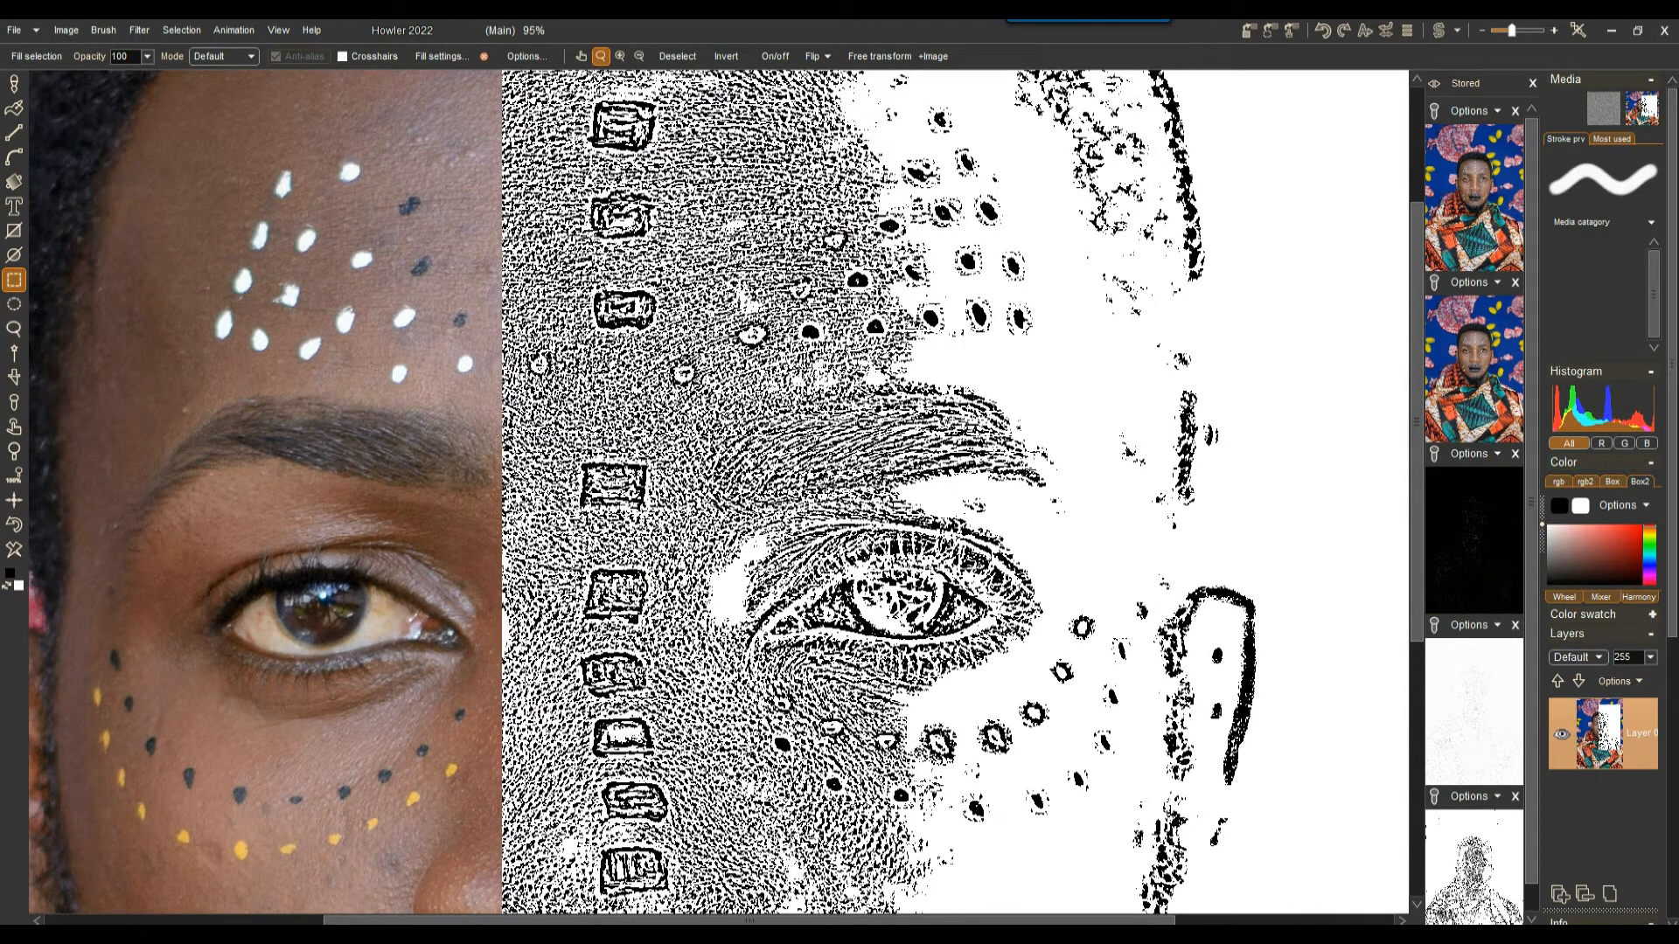
pyautogui.scroll(-3, 909, 367)
pyautogui.moveTo(912, 383); pyautogui.dragTo(898, 268)
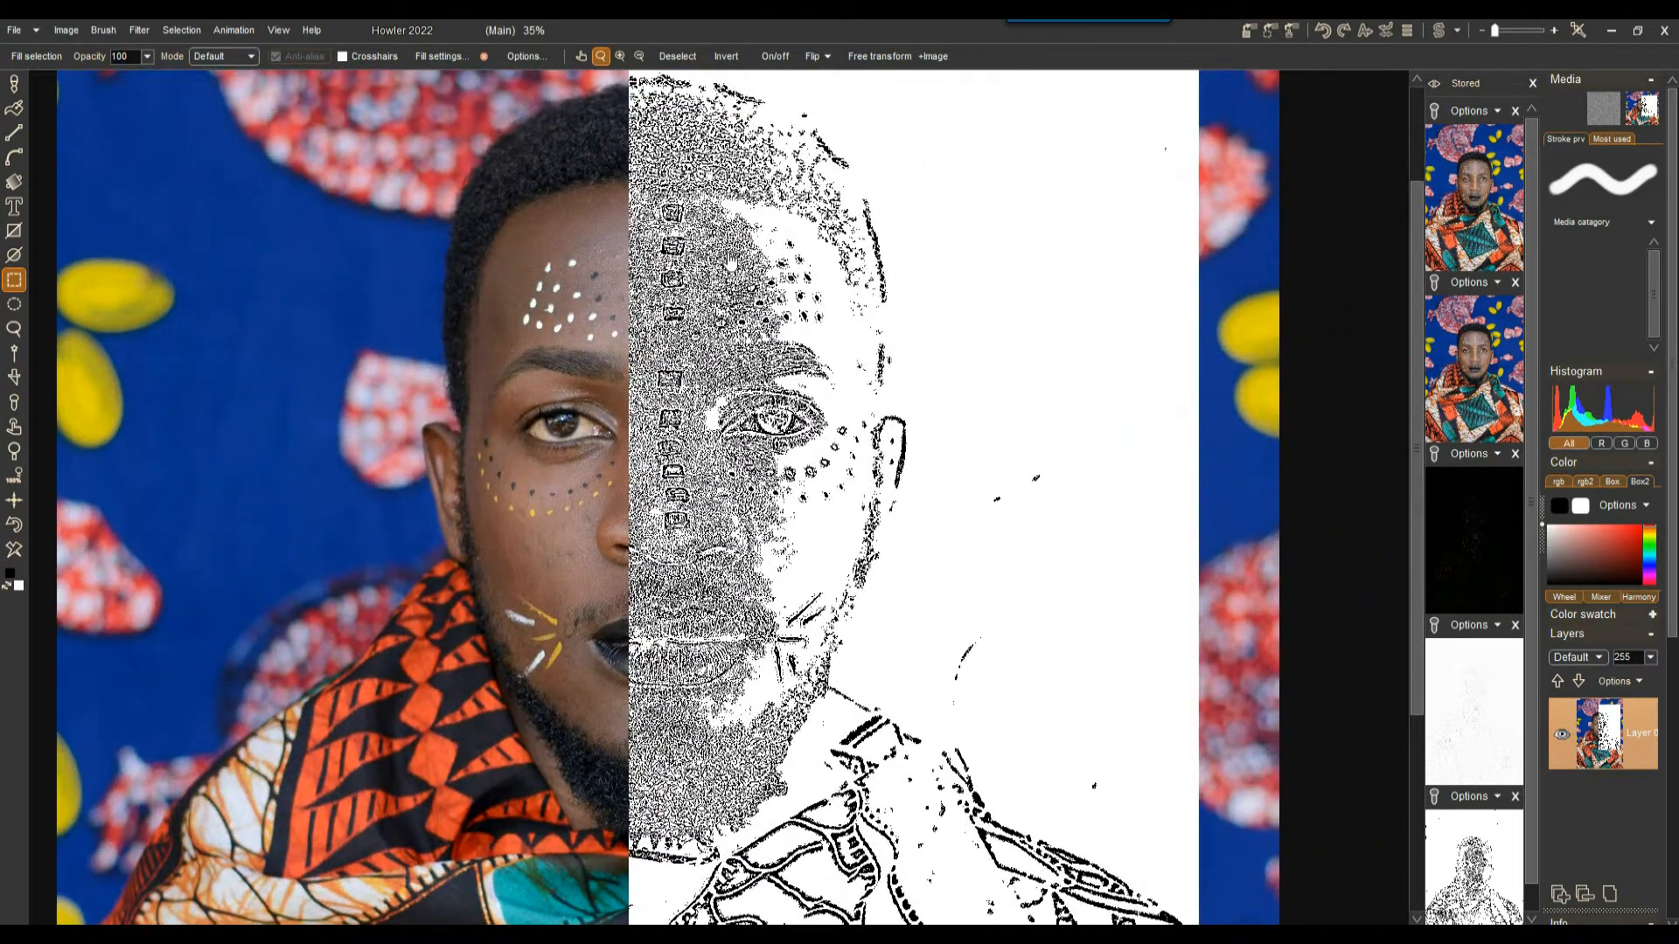
pyautogui.scroll(-1, 690, 248)
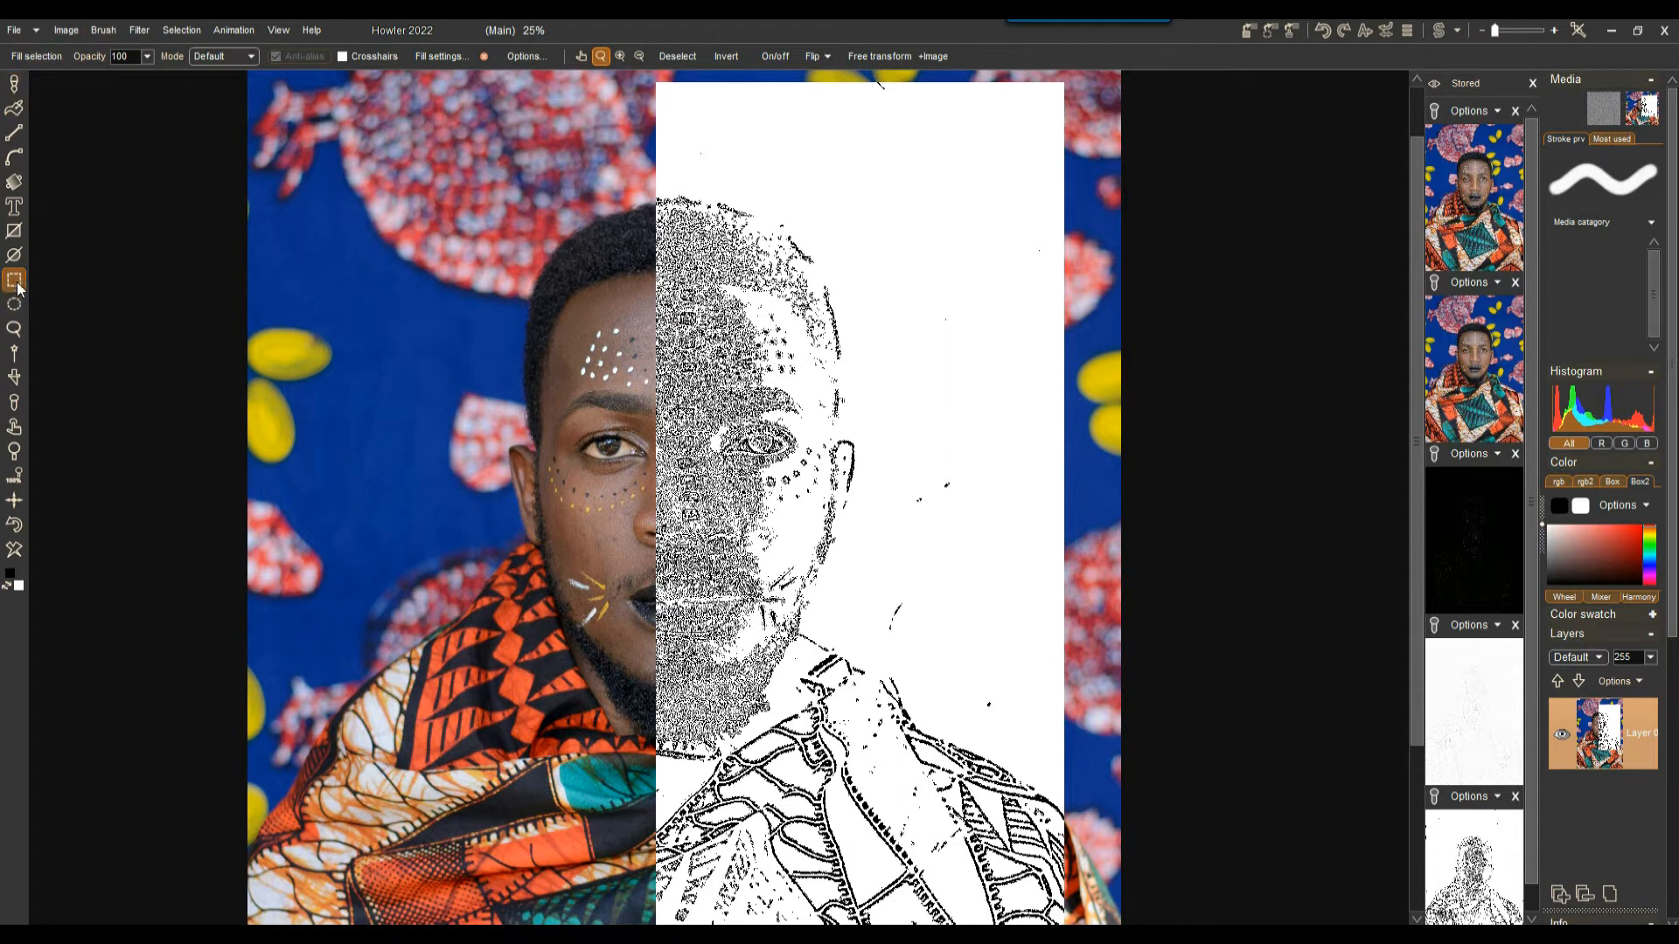
# Select a rectangle of about 1520 × 1490 pixels around the face, from forehead to mouth, and crop the picture to it.
pyautogui.moveTo(698, 280); pyautogui.dragTo(916, 758)
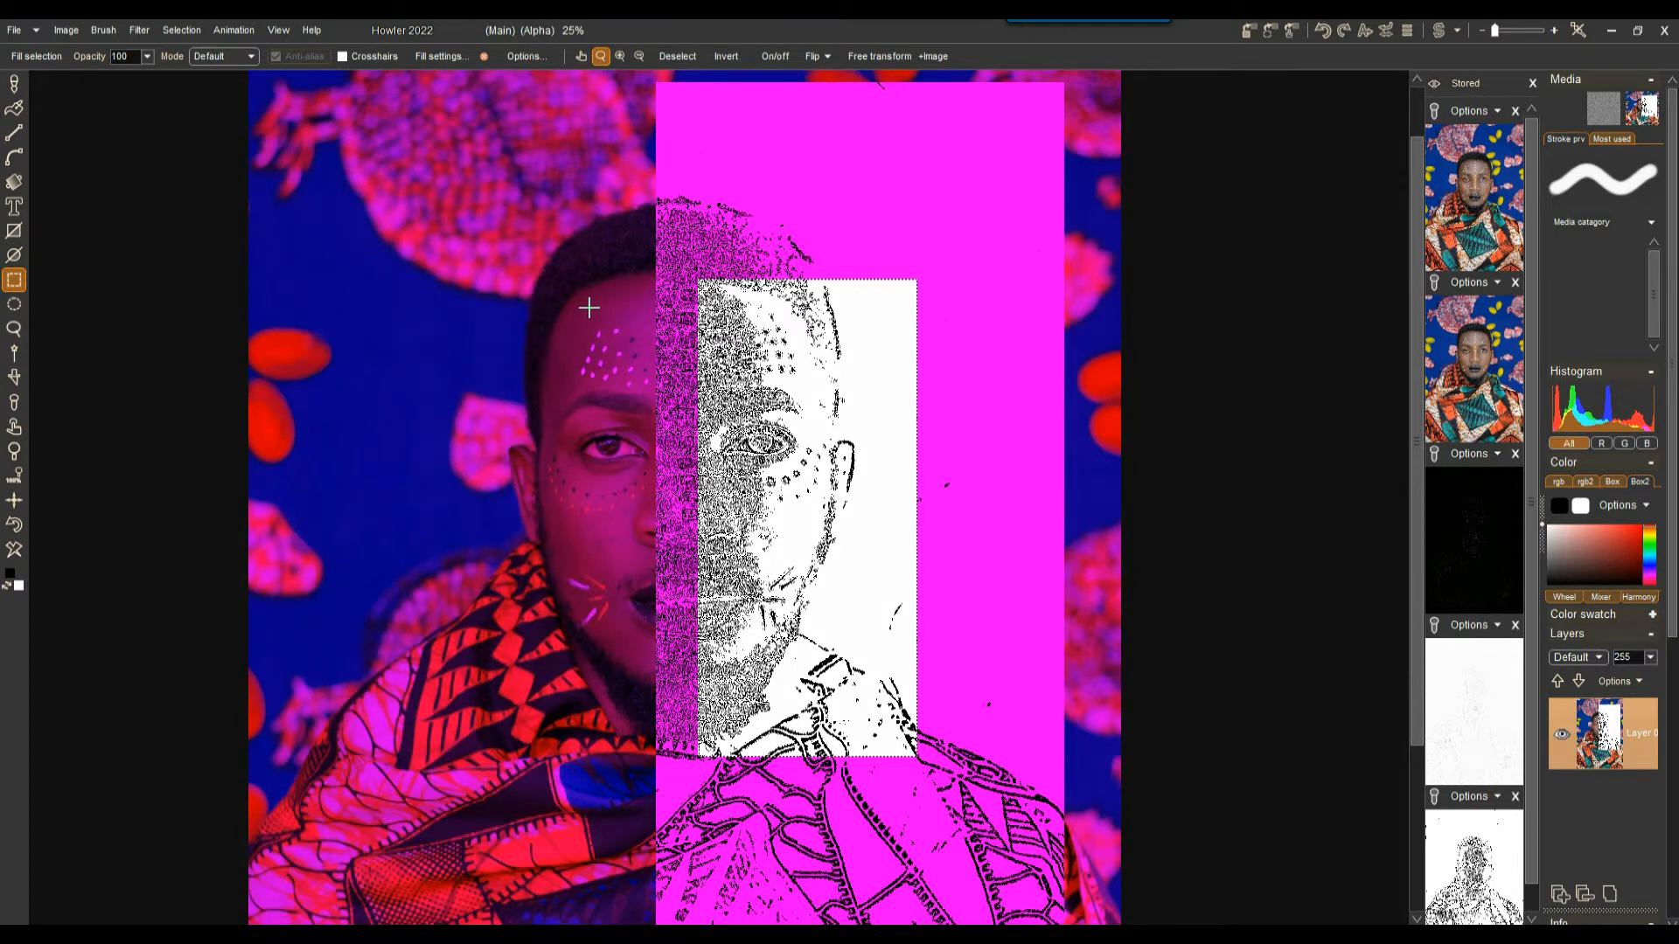
pyautogui.moveTo(561, 308); pyautogui.dragTo(893, 633)
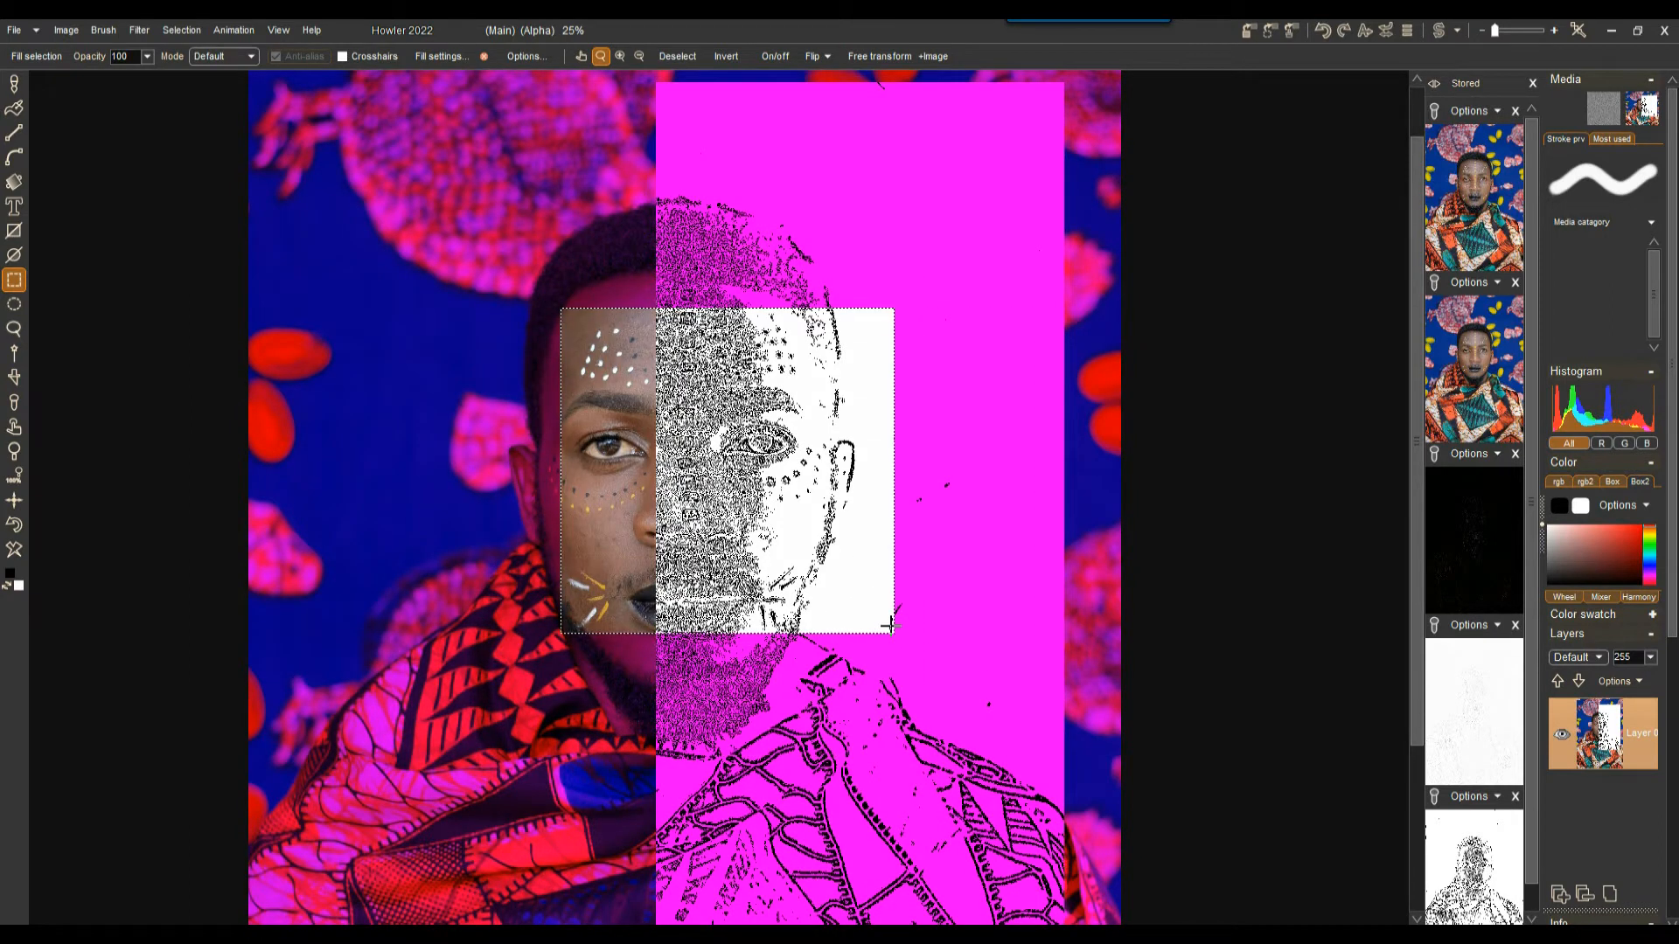
pyautogui.click(63, 32)
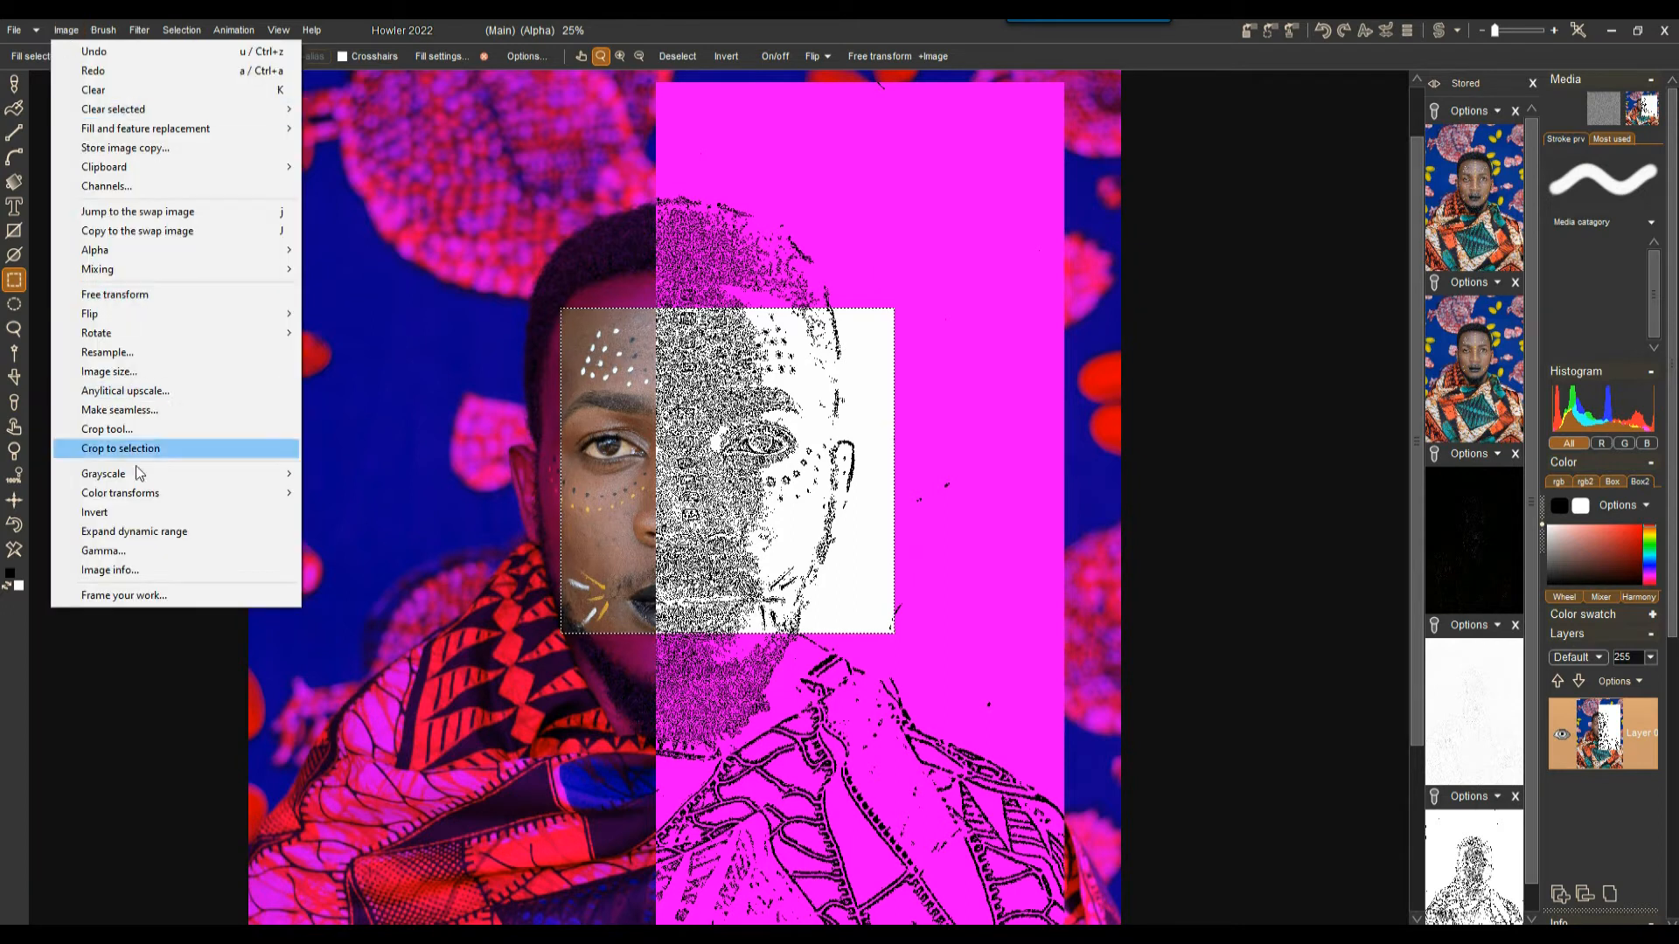
pyautogui.click(160, 449)
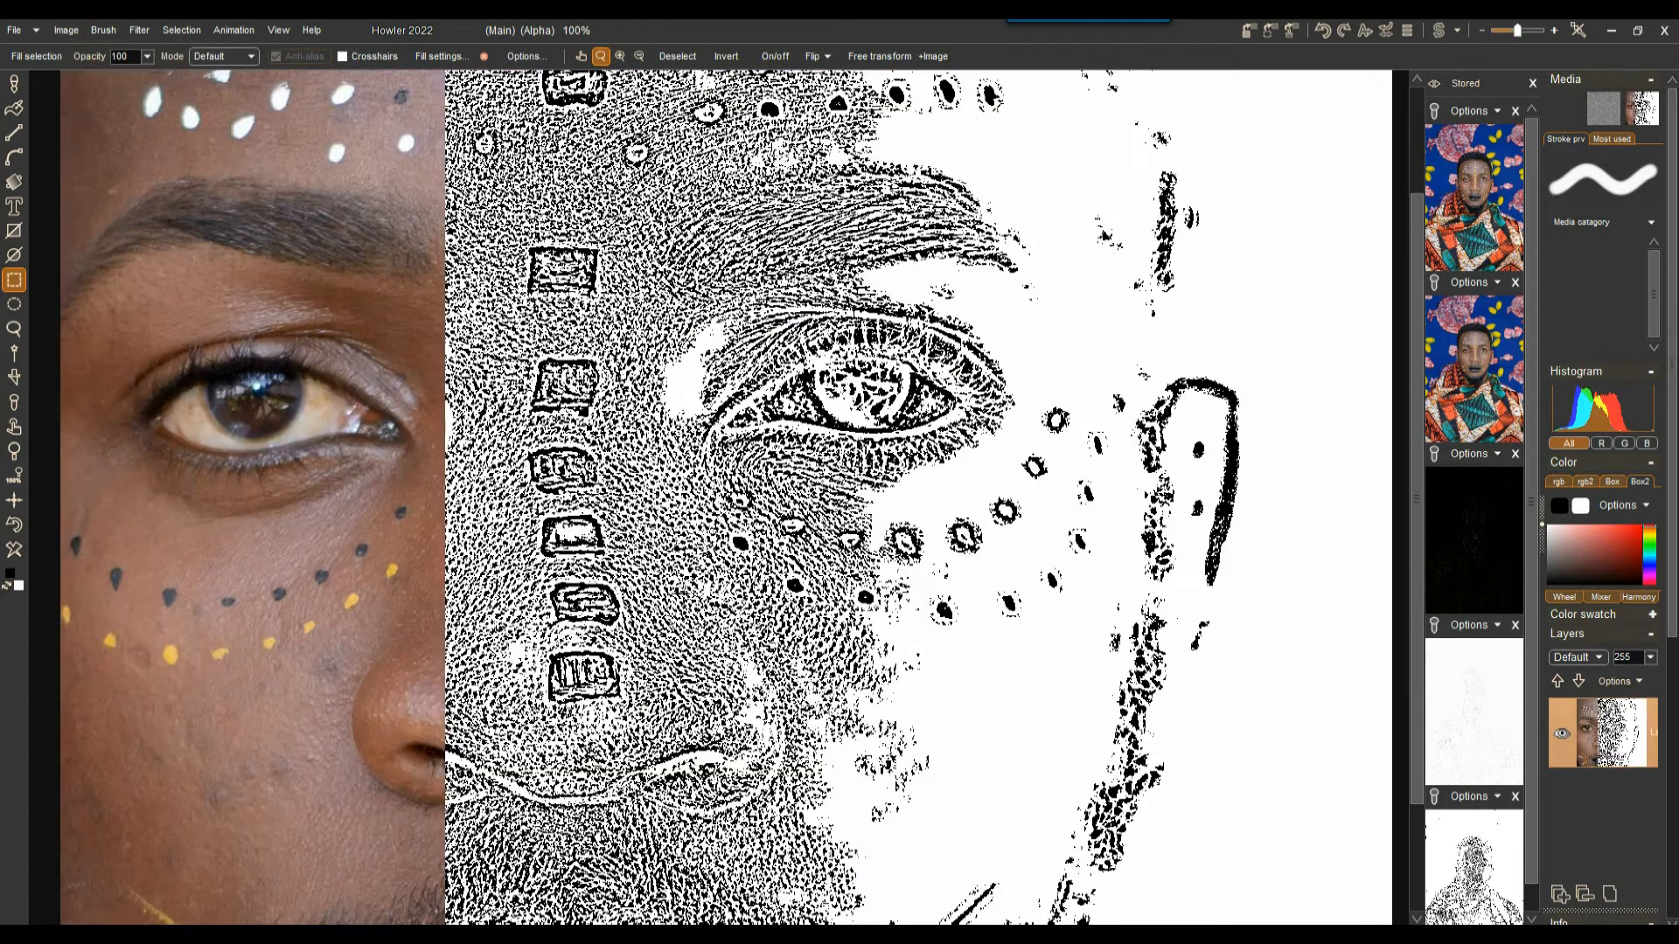
pyautogui.scroll(-6, 663, 566)
pyautogui.scroll(6, 663, 566)
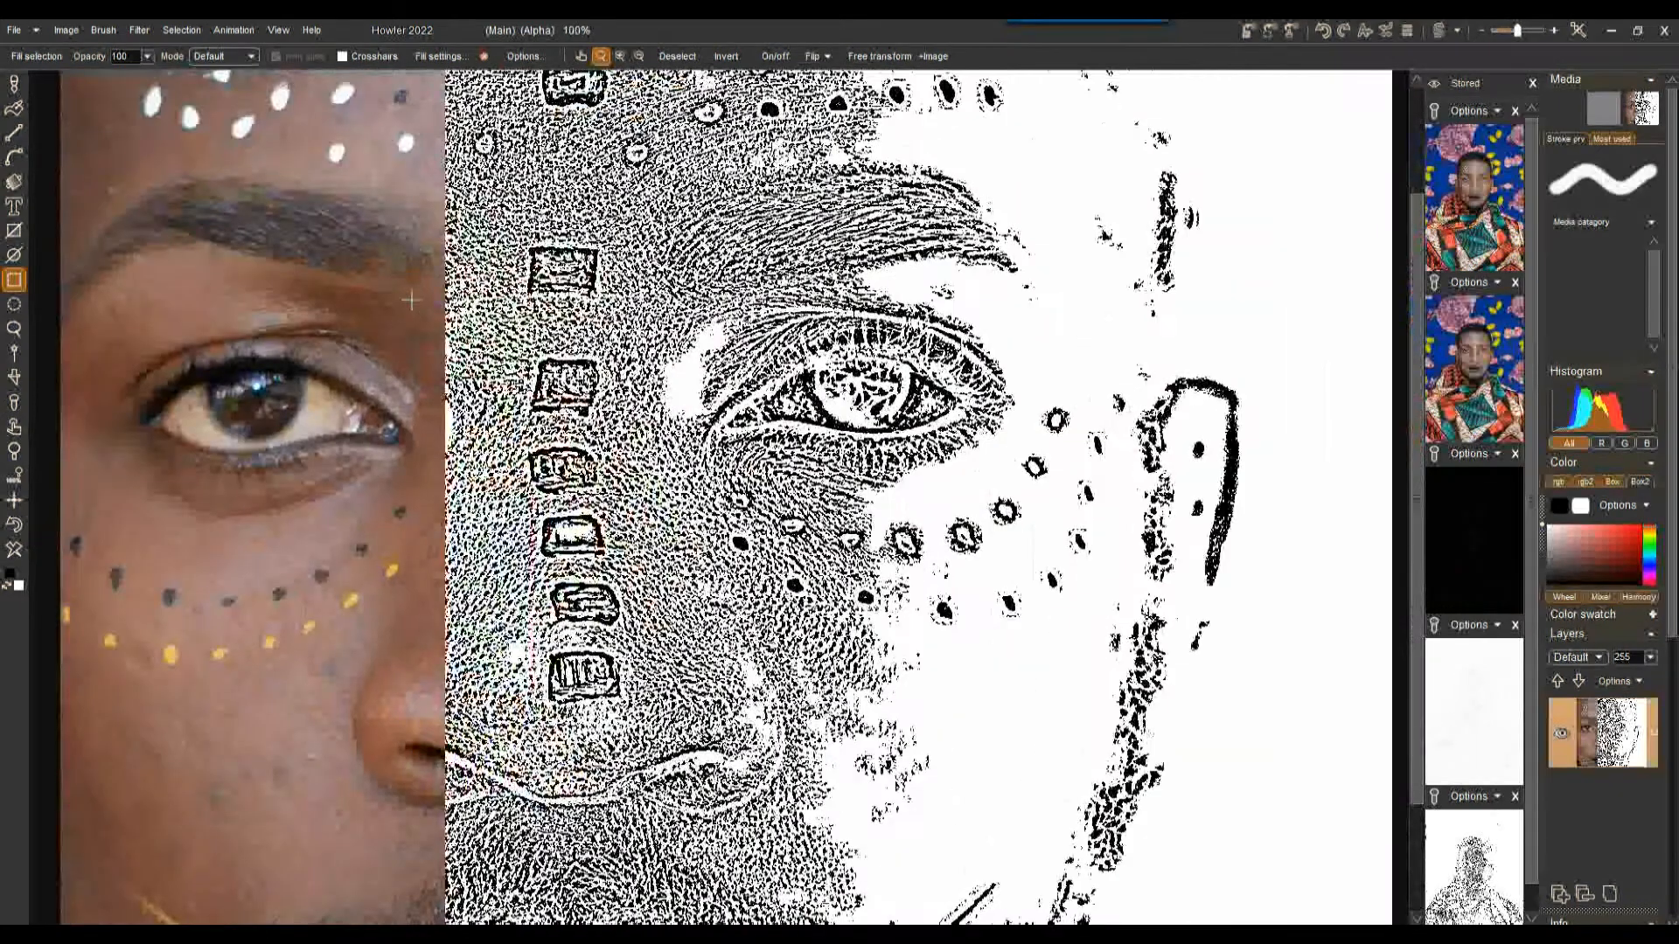
pyautogui.scroll(2, 745, 439)
pyautogui.scroll(-5, 742, 438)
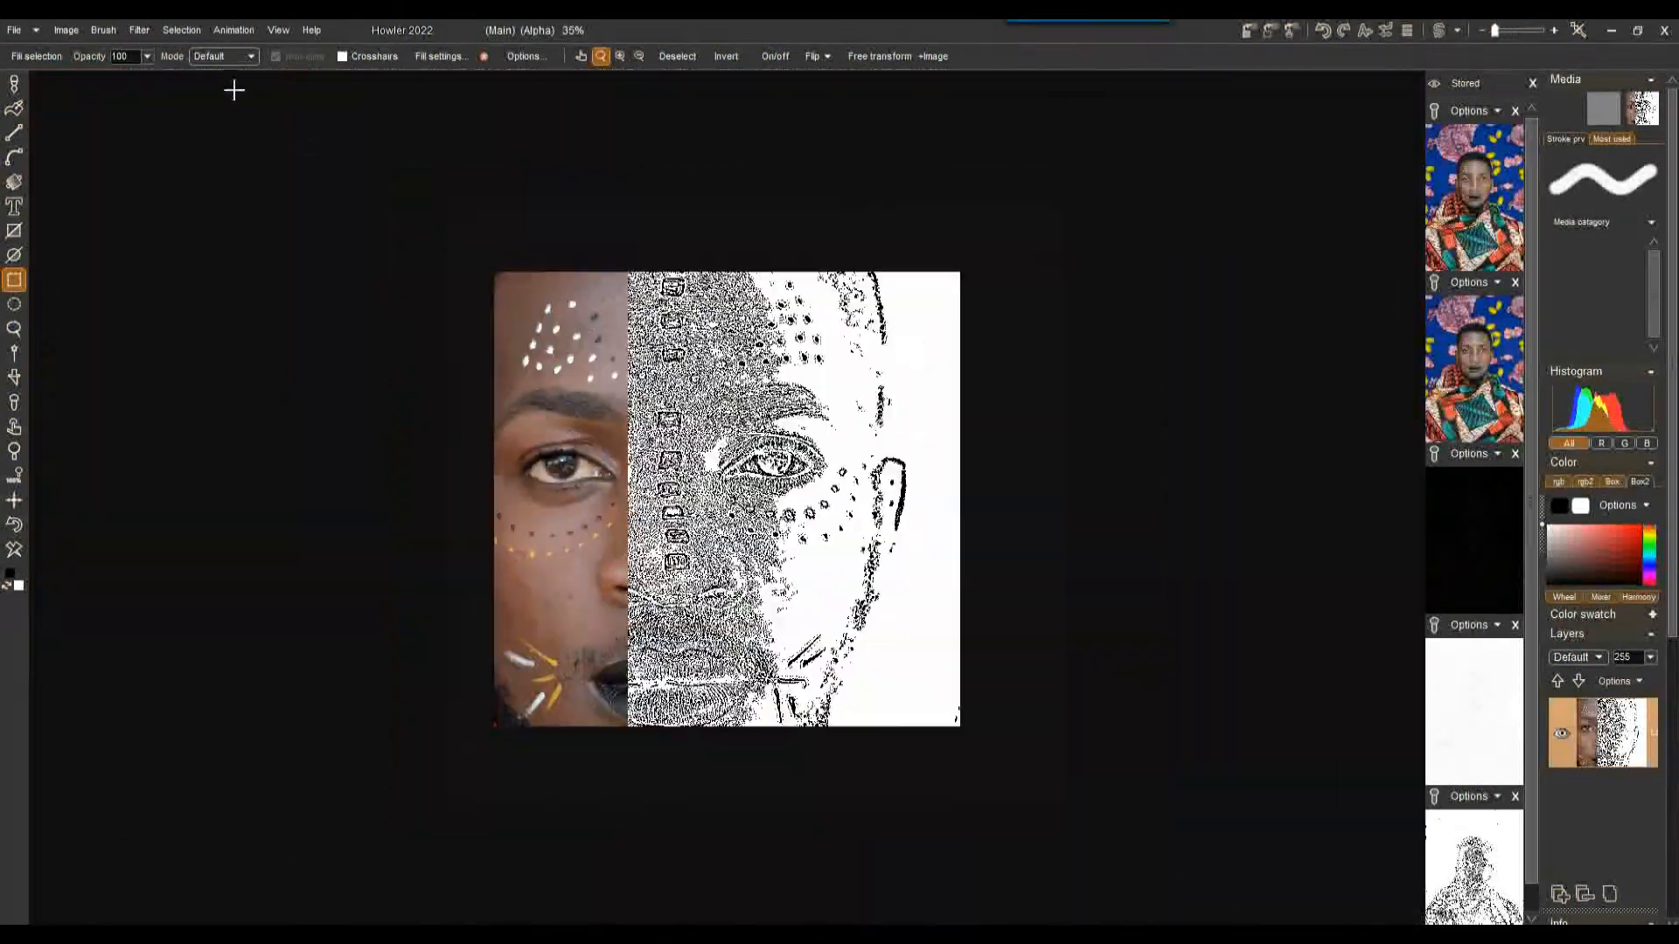
pyautogui.click(65, 31)
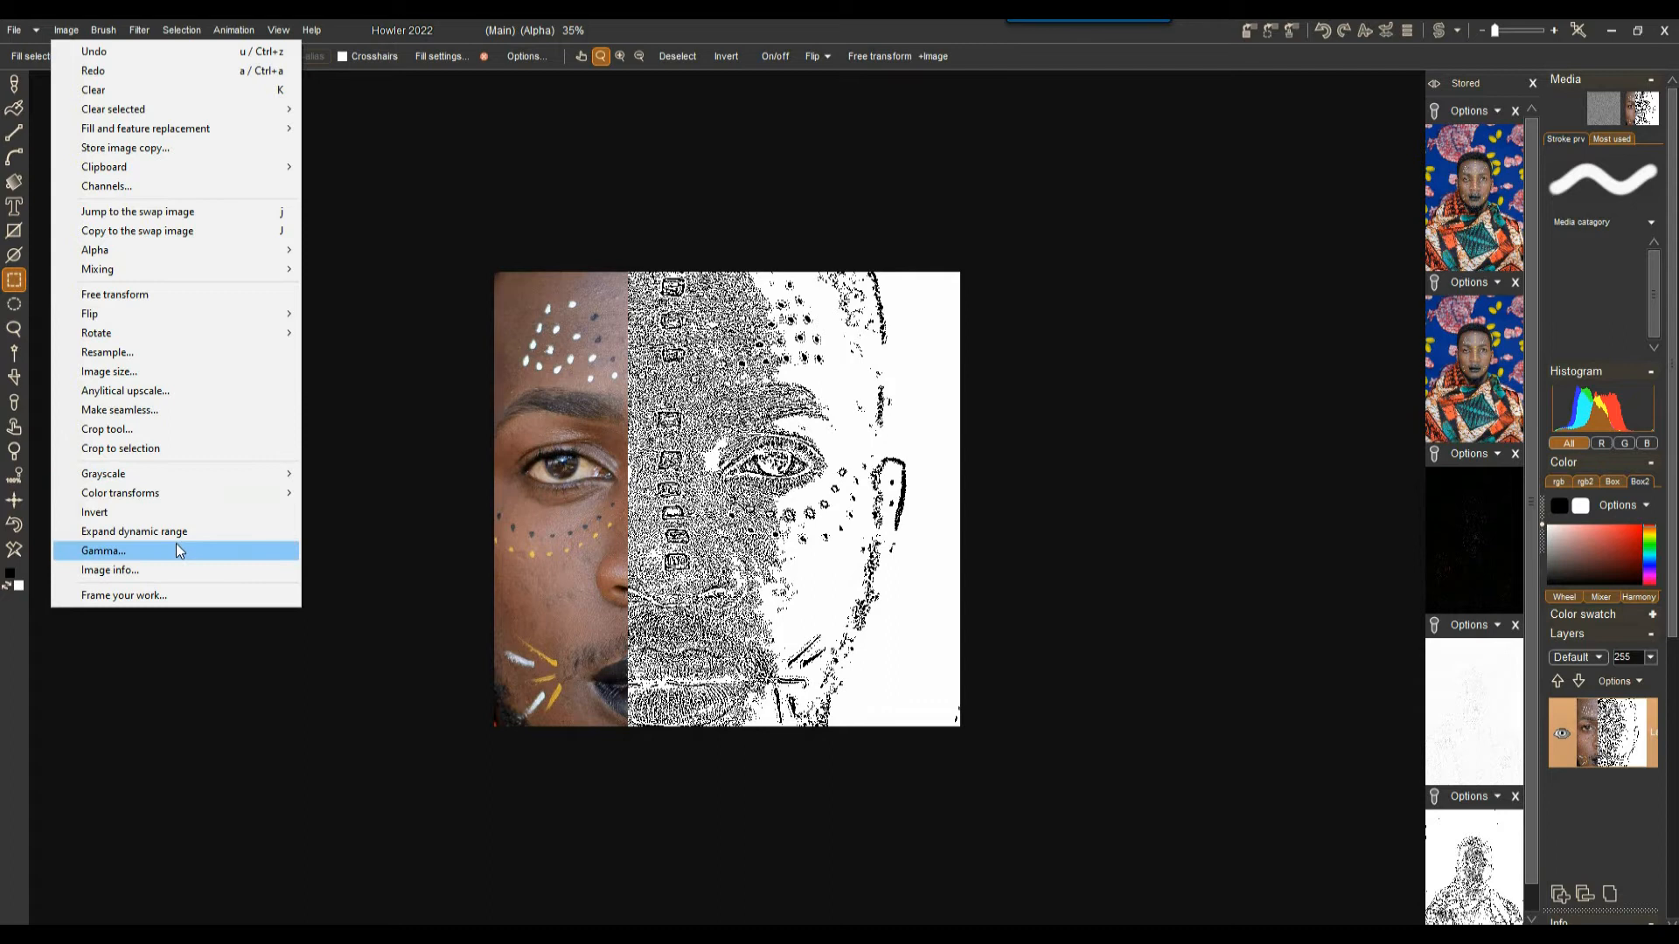
pyautogui.click(155, 532)
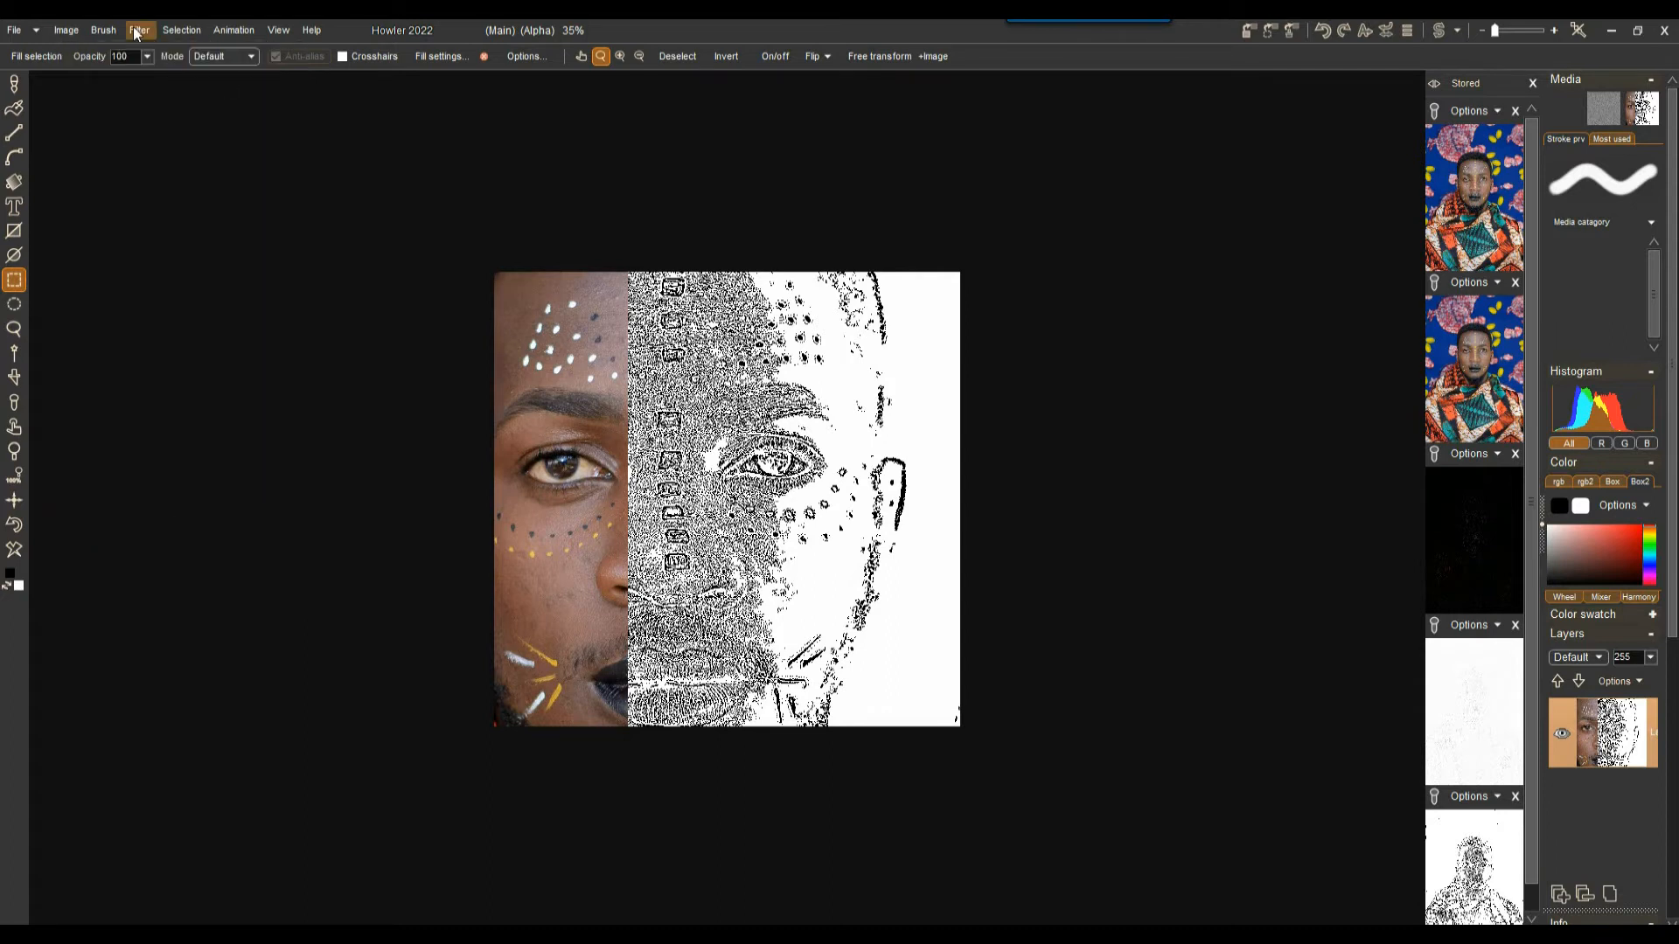
# Resize the cropped image to 800 × 780 pixels with nearest neighbor scaling.
pyautogui.click(72, 32)
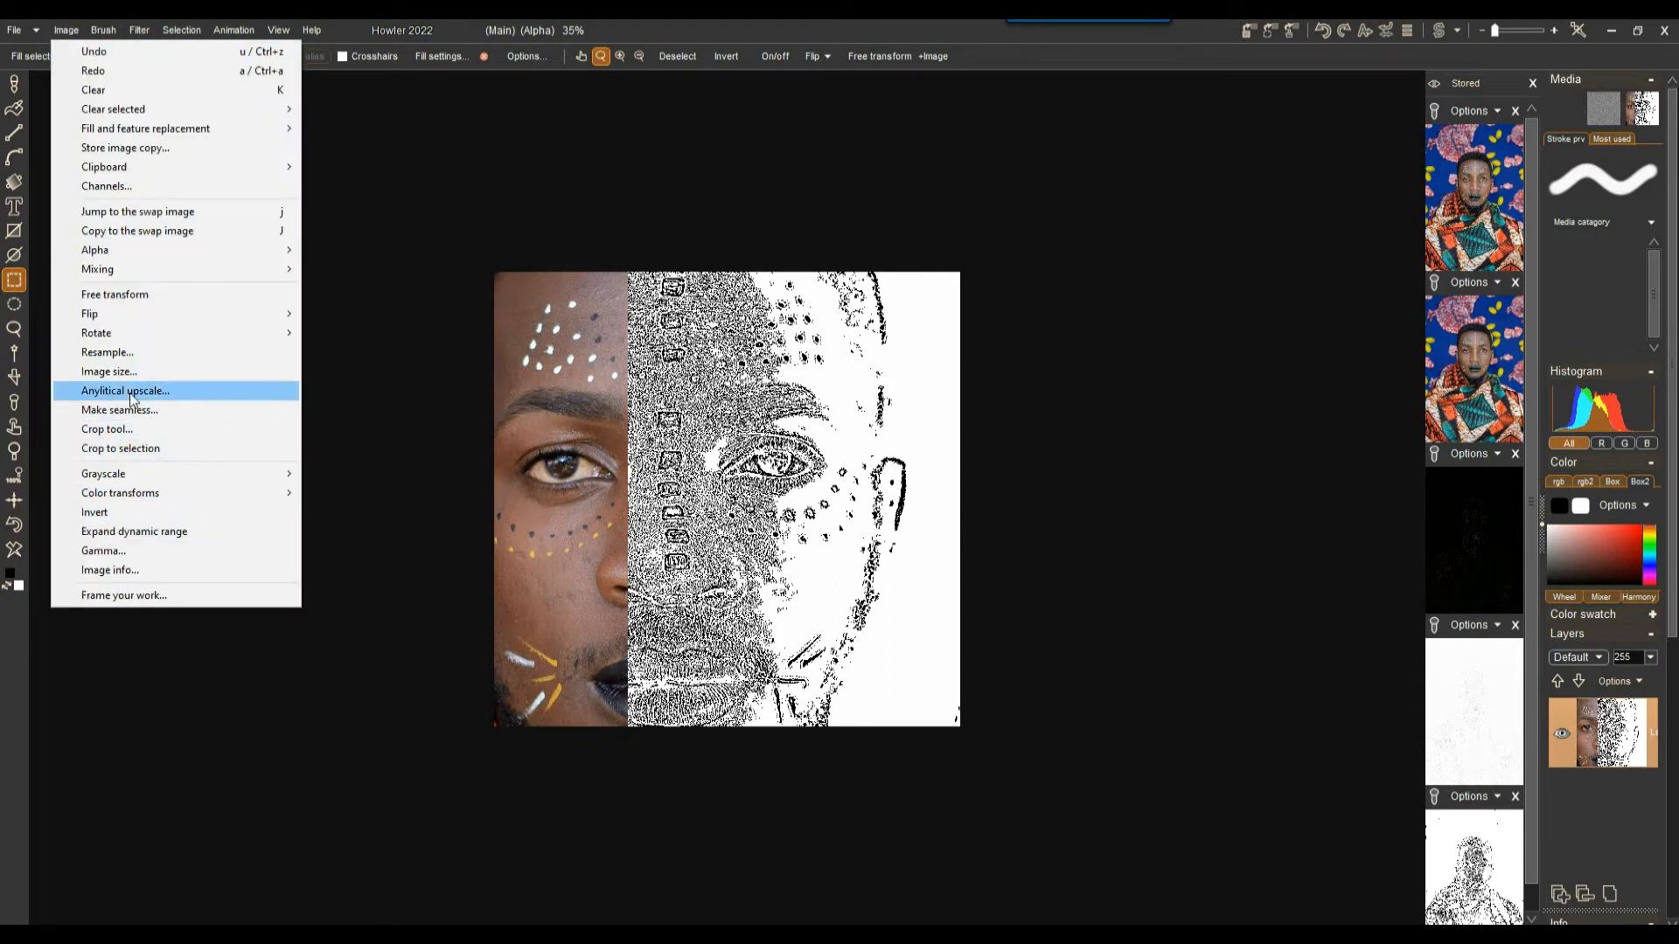
pyautogui.click(130, 358)
pyautogui.click(691, 669)
pyautogui.click(670, 691)
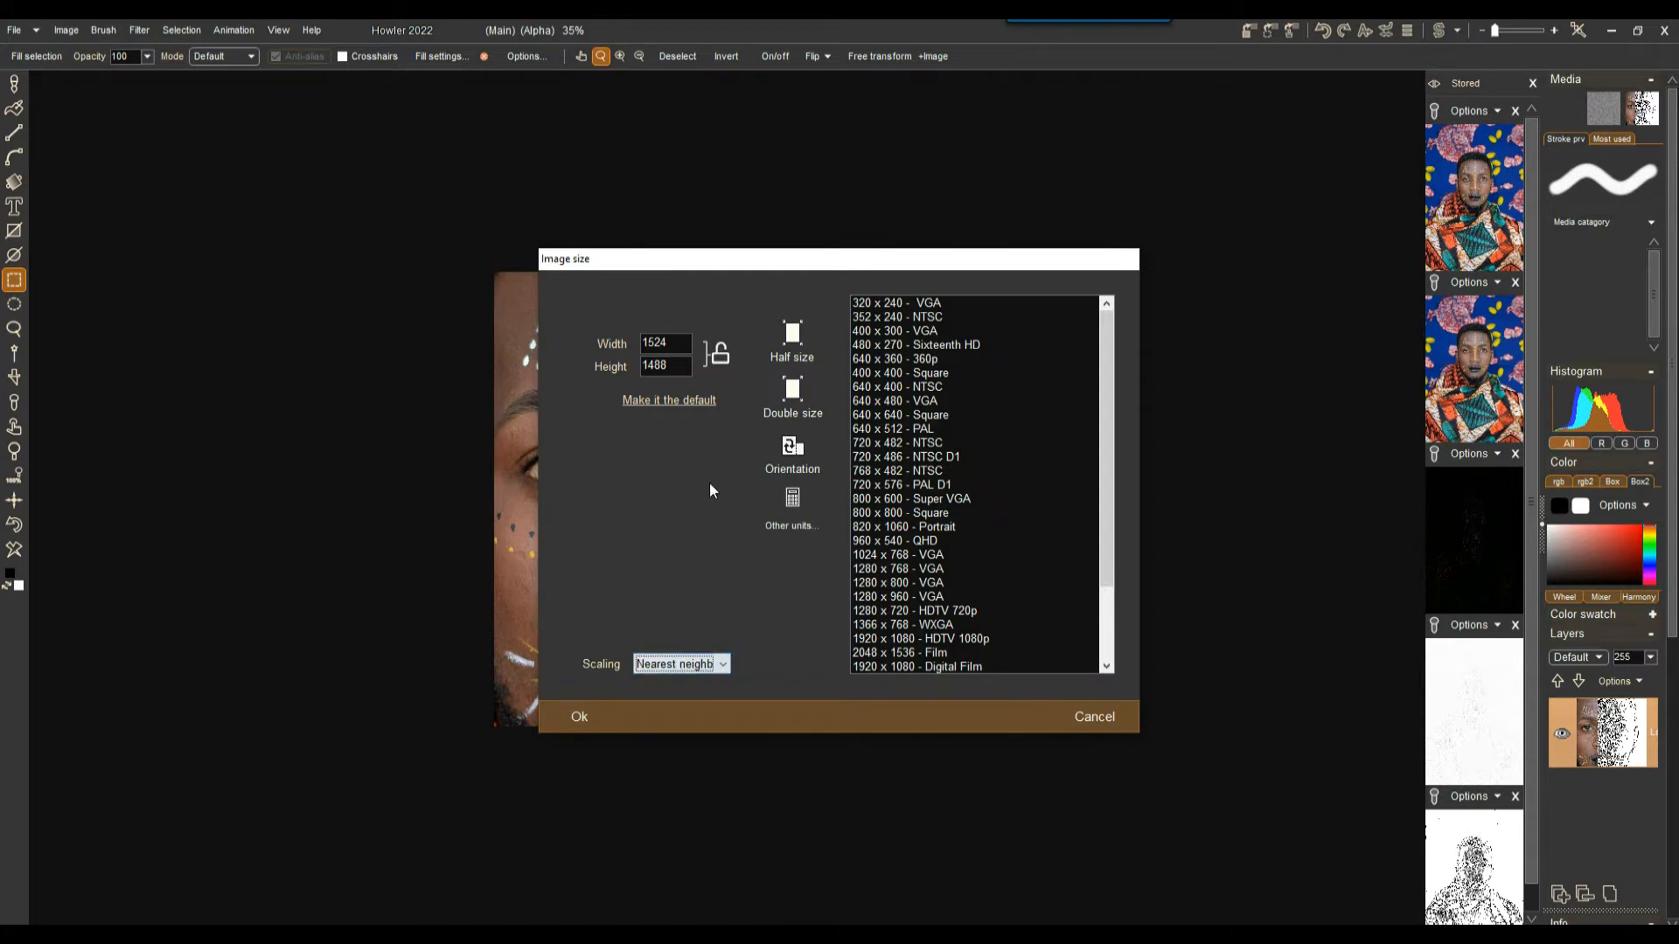
pyautogui.moveTo(736, 265); pyautogui.dragTo(969, 322)
pyautogui.click(979, 418)
pyautogui.moveTo(922, 396); pyautogui.dragTo(843, 396)
pyautogui.write('800')
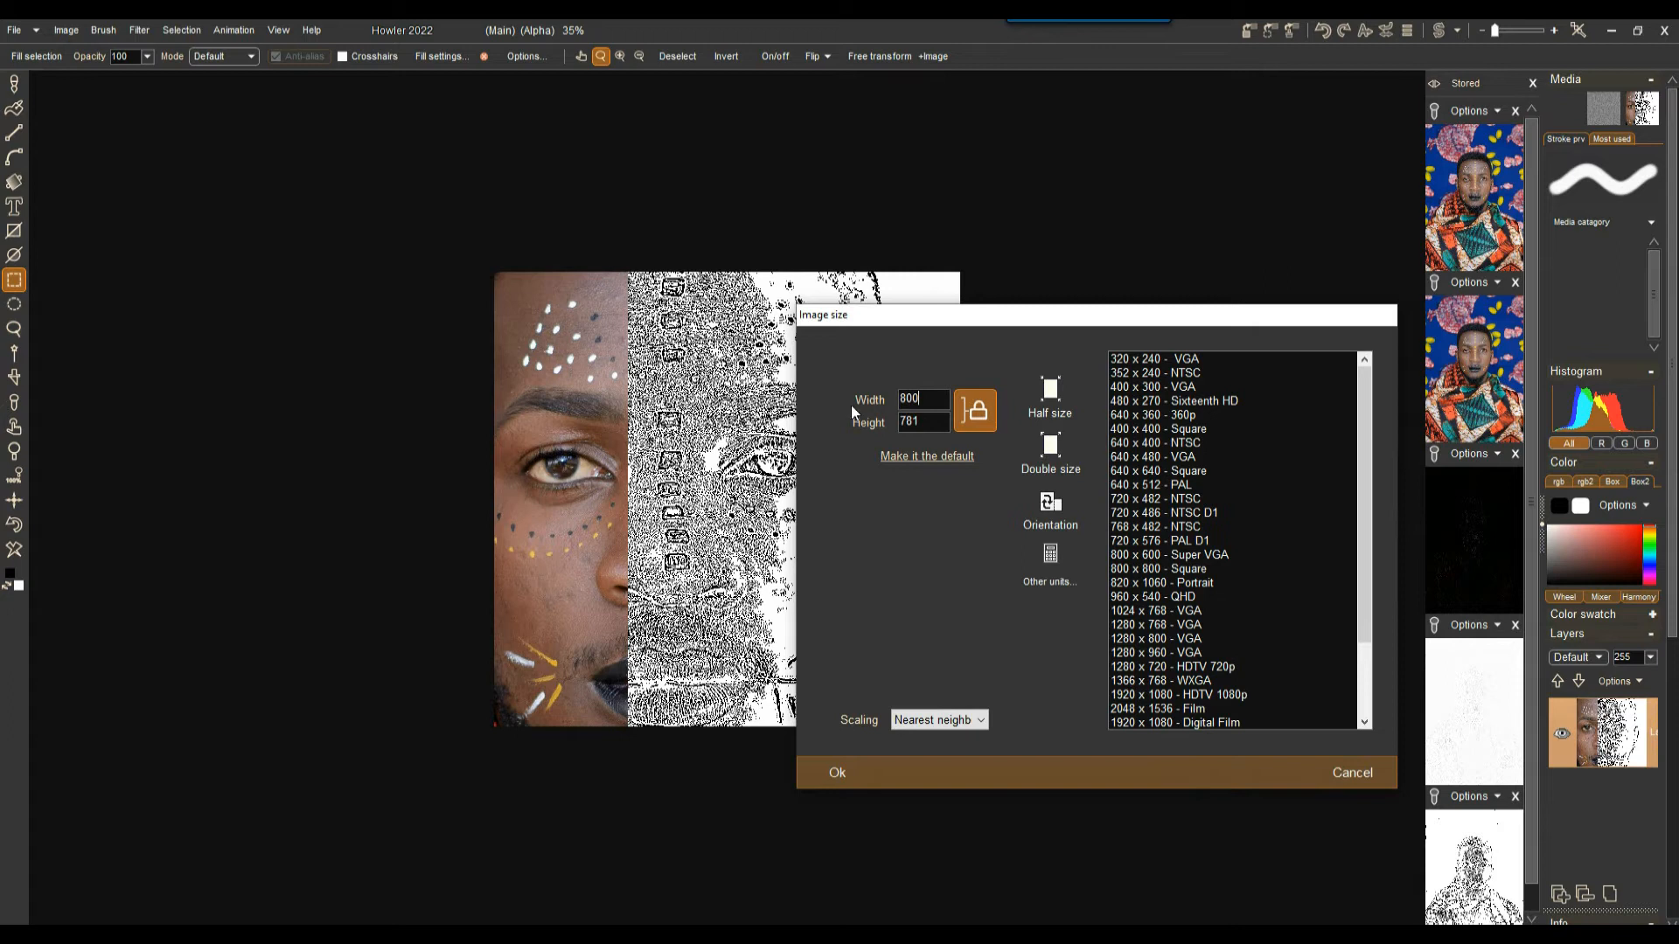
pyautogui.click(982, 422)
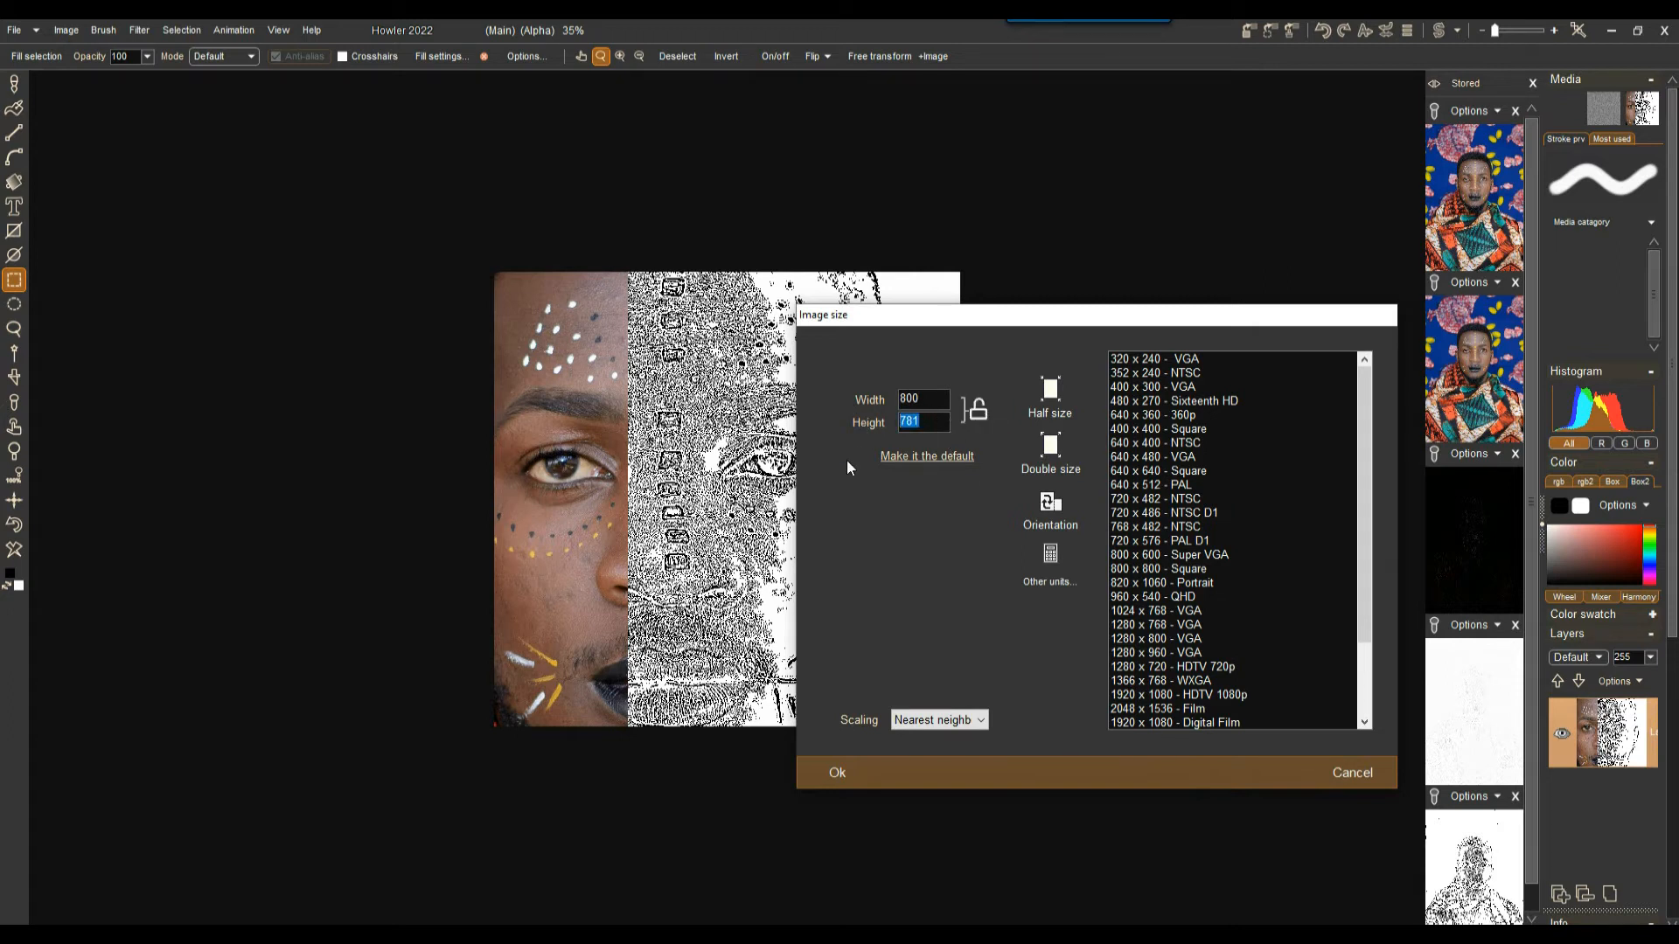
pyautogui.write('78')
pyautogui.click(842, 775)
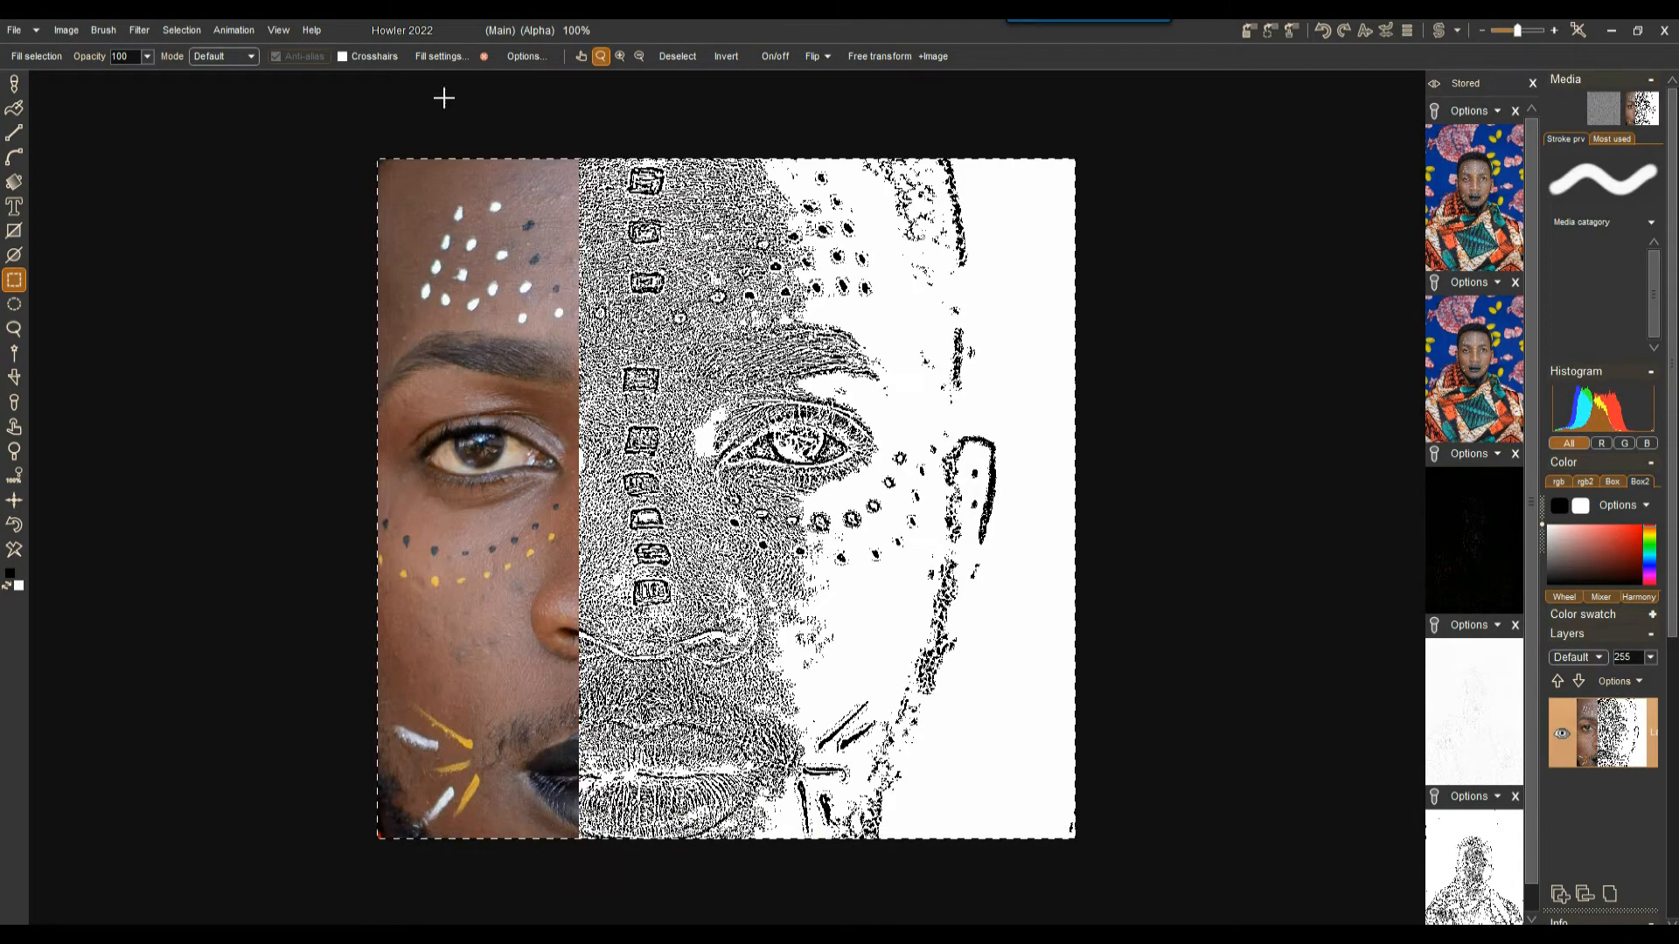
# Clear the selection and collapse the media, color and layer controls to enlarge the workspace.
pyautogui.click(182, 30)
pyautogui.click(203, 50)
pyautogui.click(1543, 549)
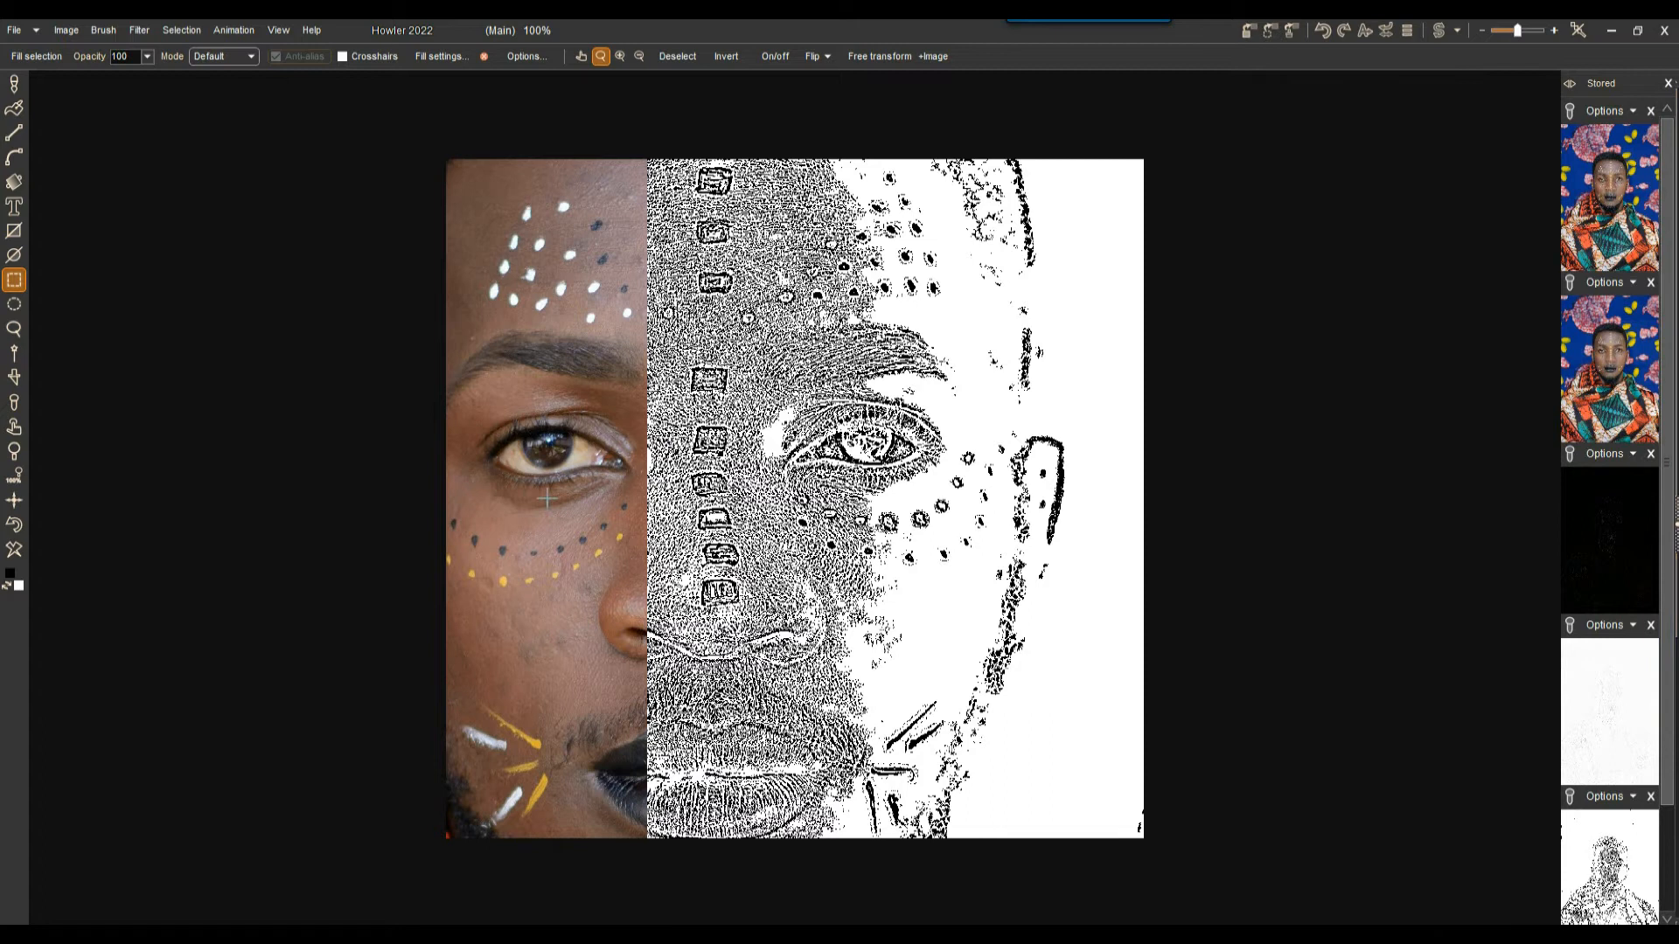
pyautogui.moveTo(968, 386); pyautogui.dragTo(598, 357)
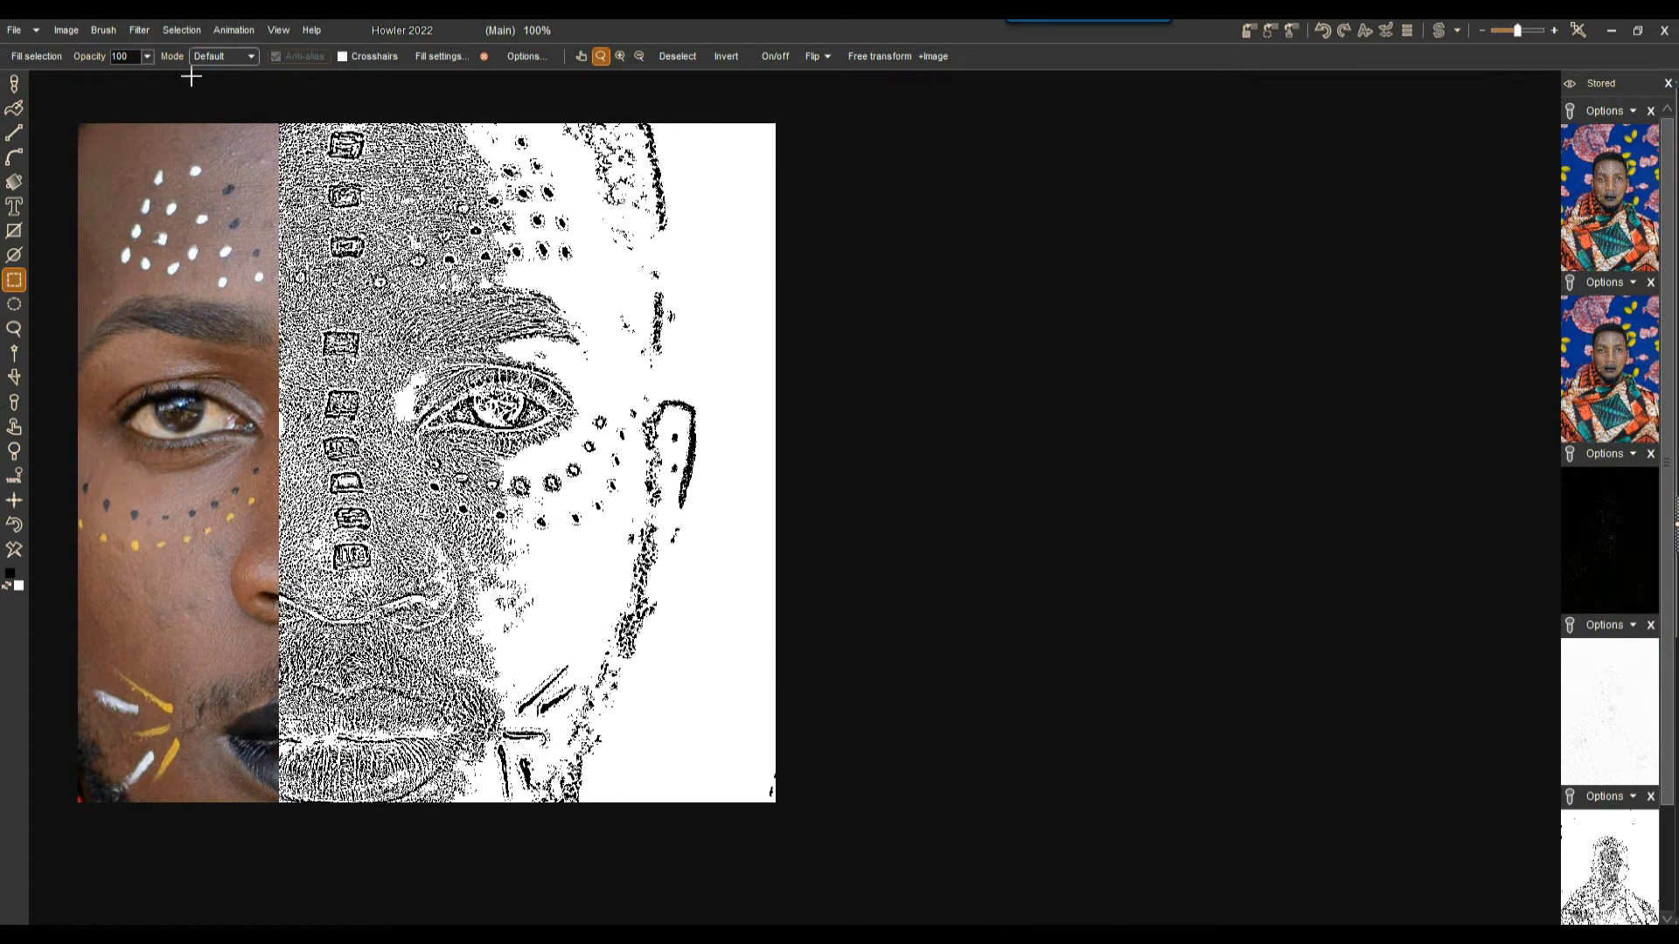
# Make the image seamless with 8% trim in x and y at its original size, and store a copy.
pyautogui.click(59, 32)
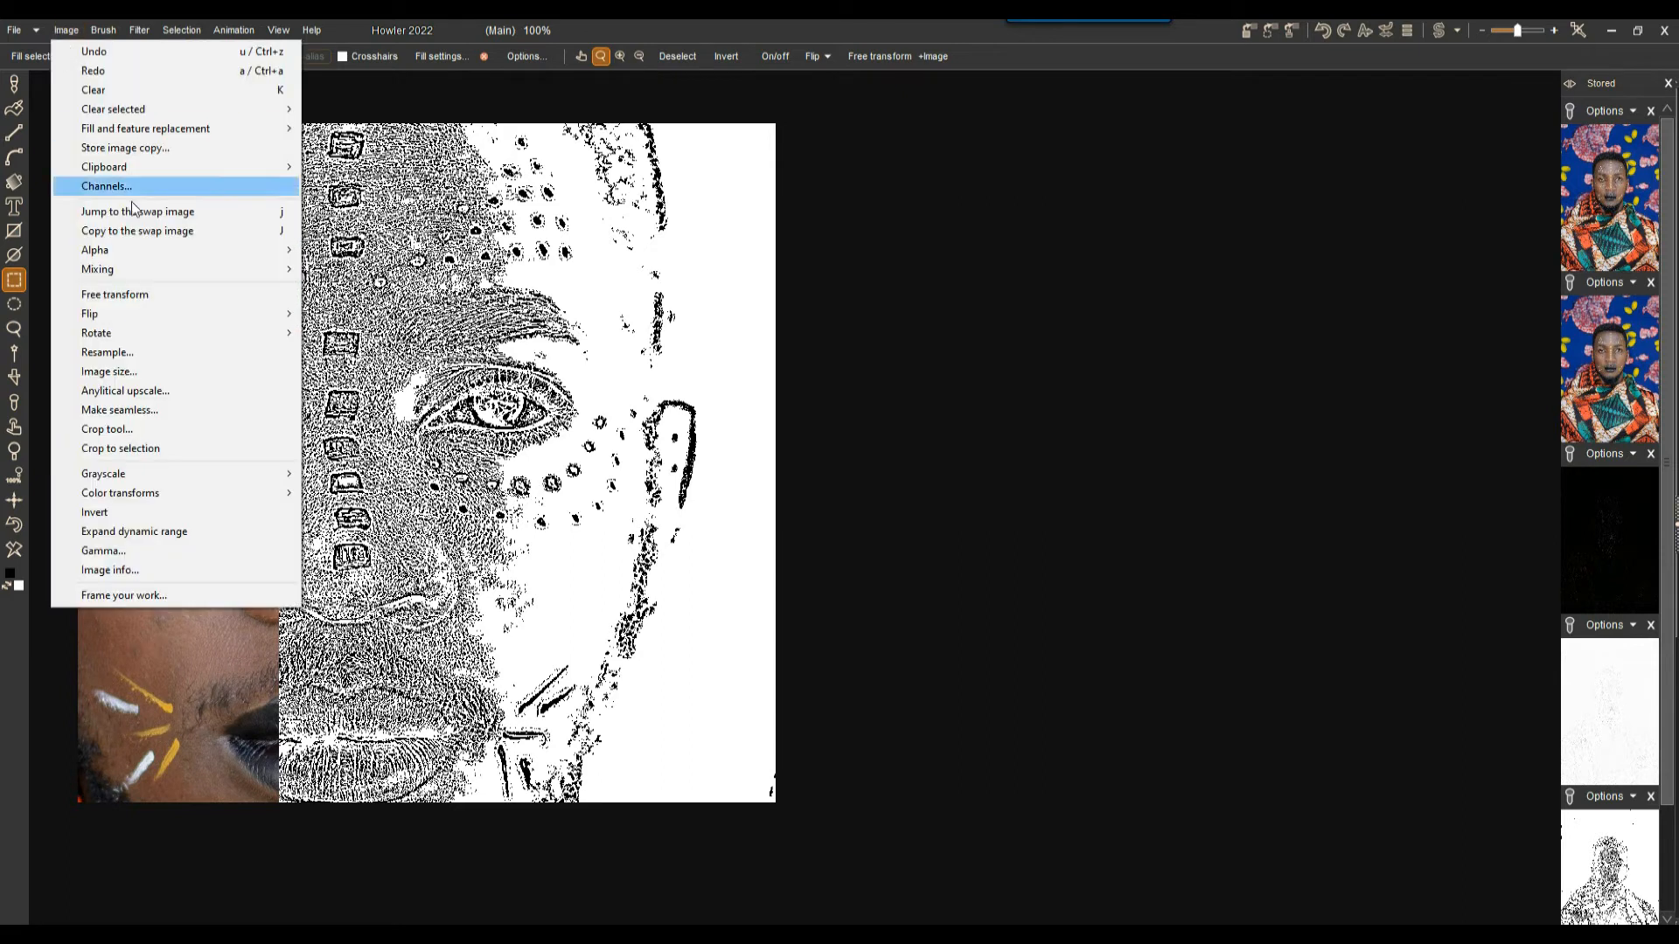
pyautogui.click(120, 410)
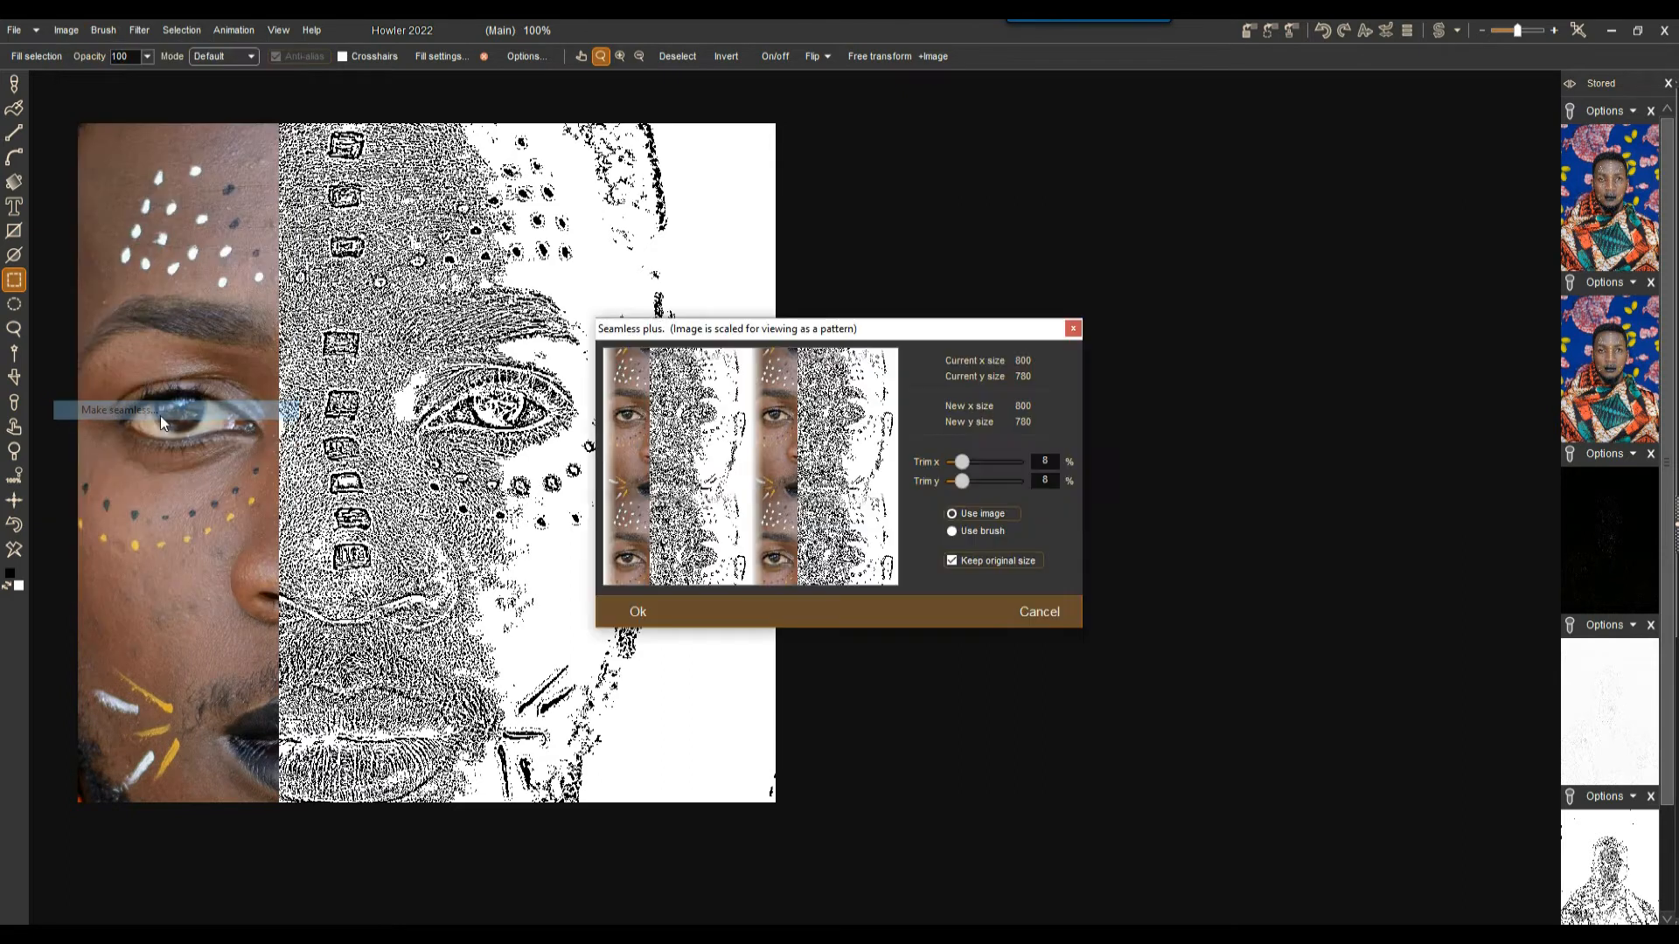
pyautogui.click(637, 611)
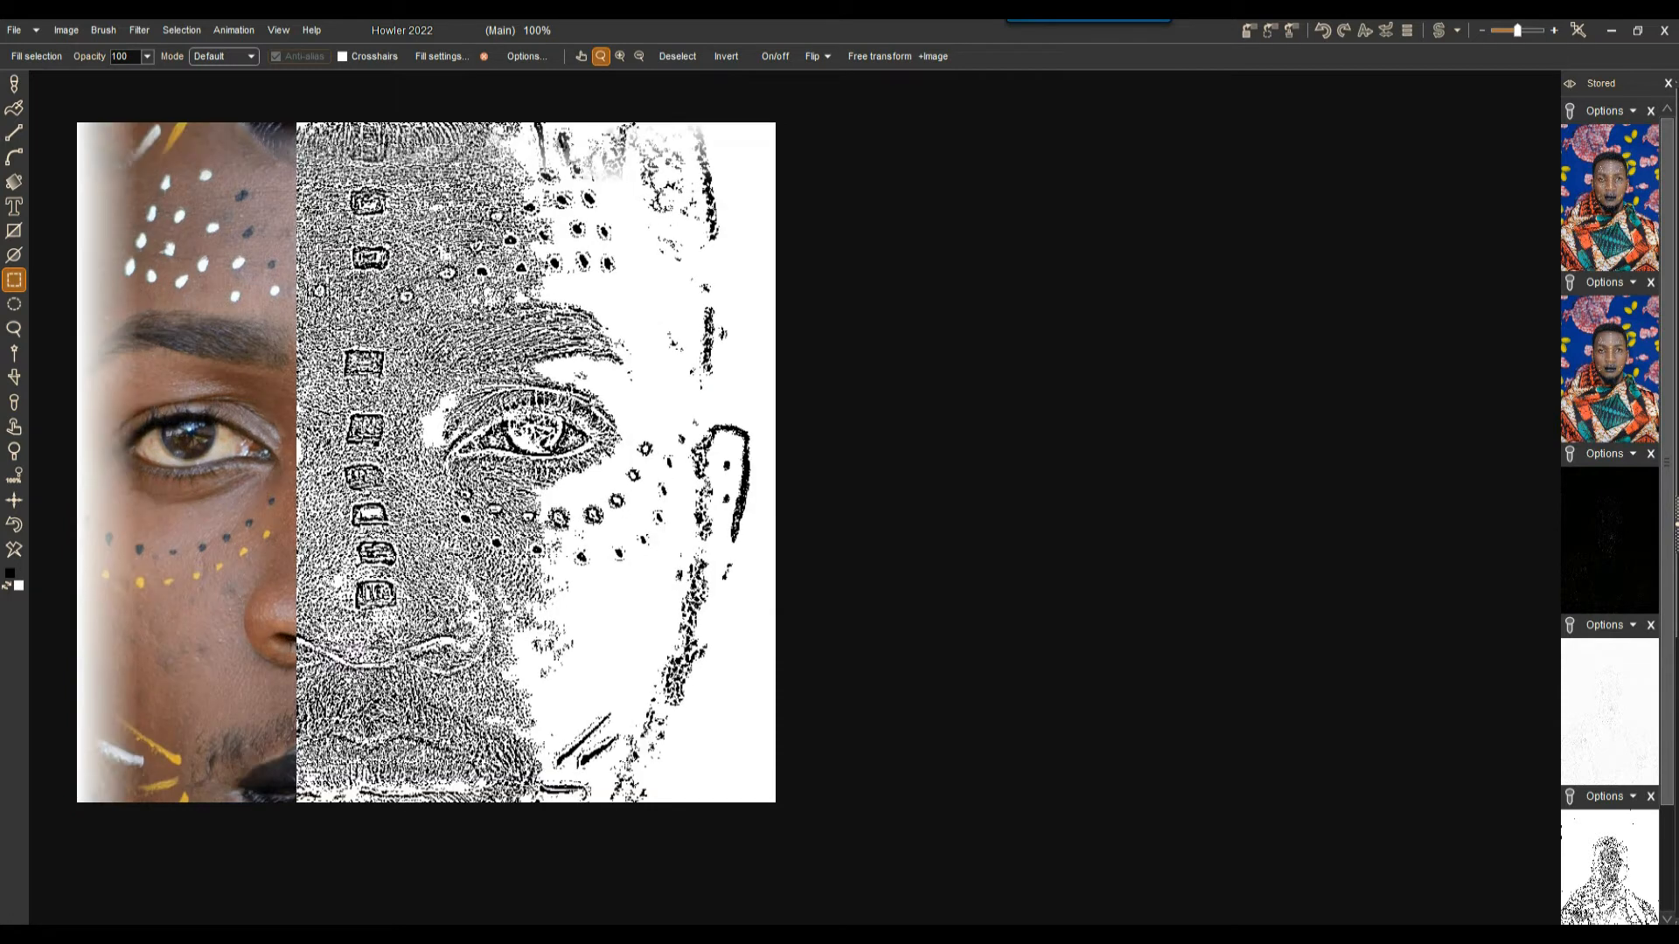
pyautogui.click(1251, 33)
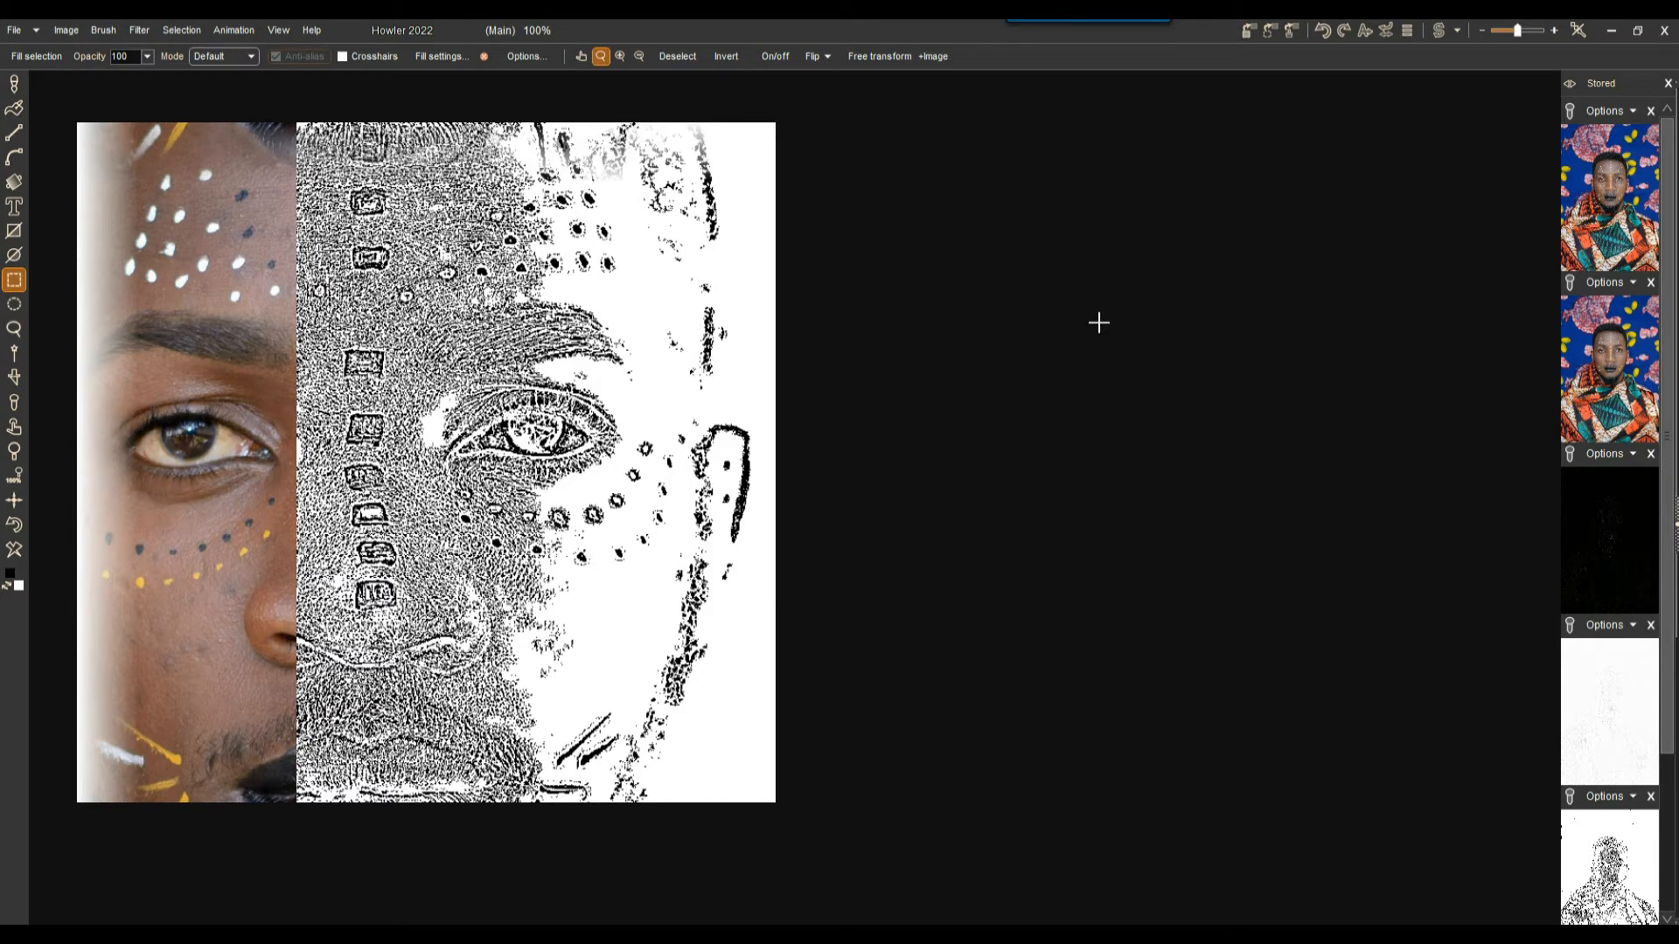
# Invert the seamless image's colors and store a copy of the negative.
pyautogui.click(60, 31)
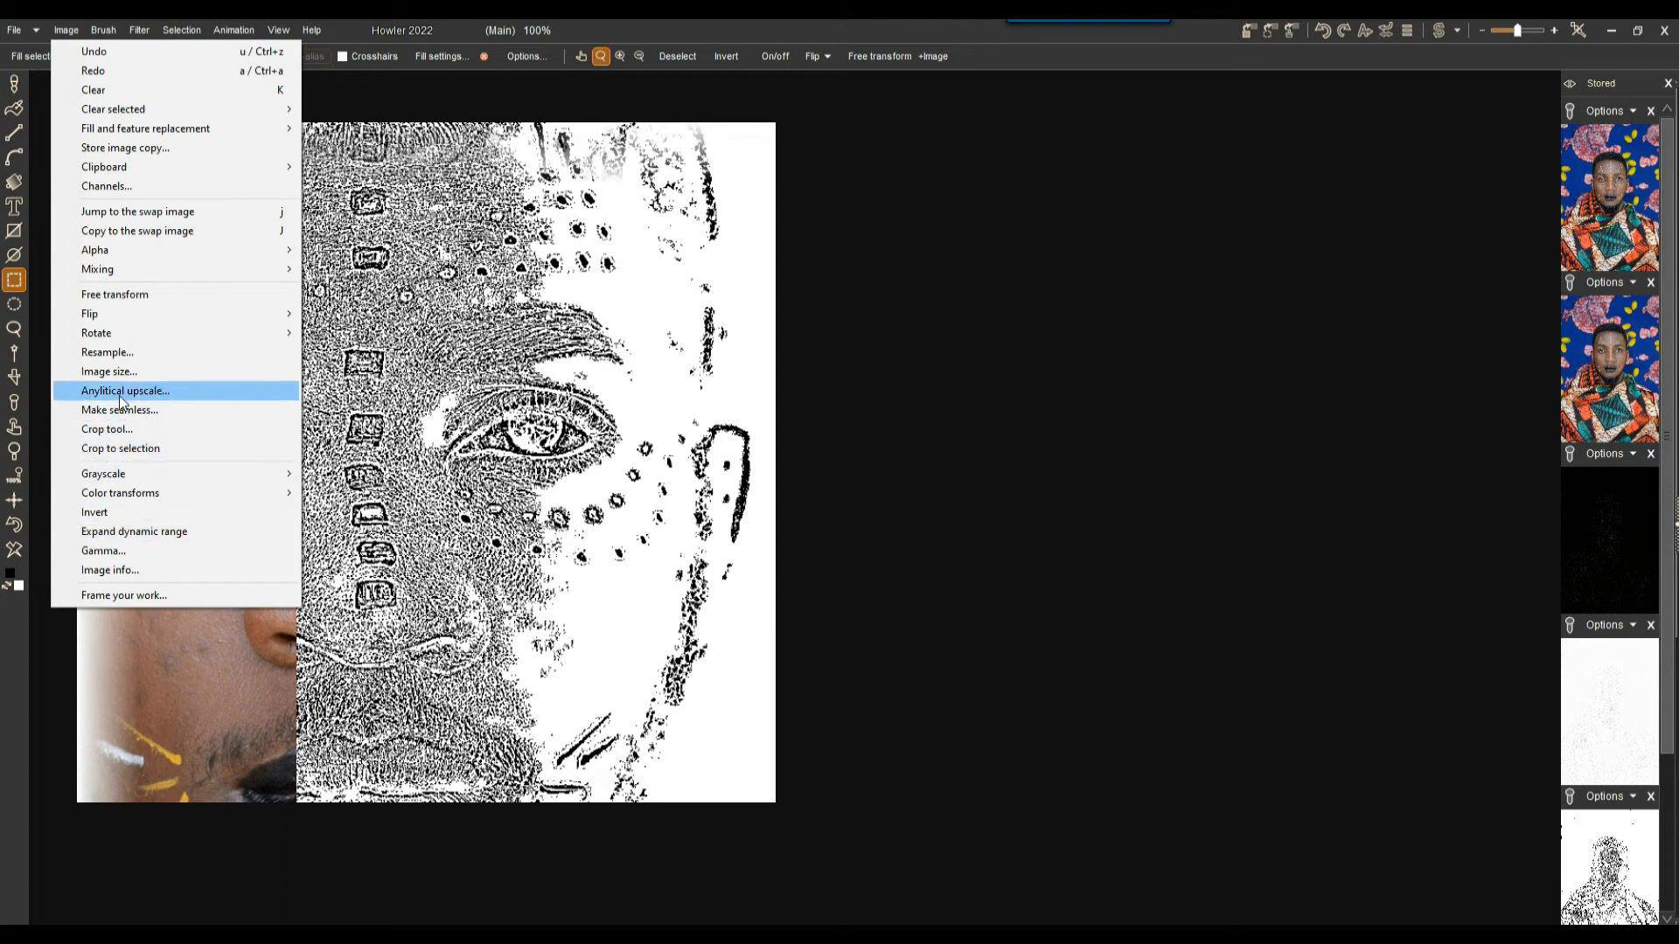
pyautogui.click(98, 514)
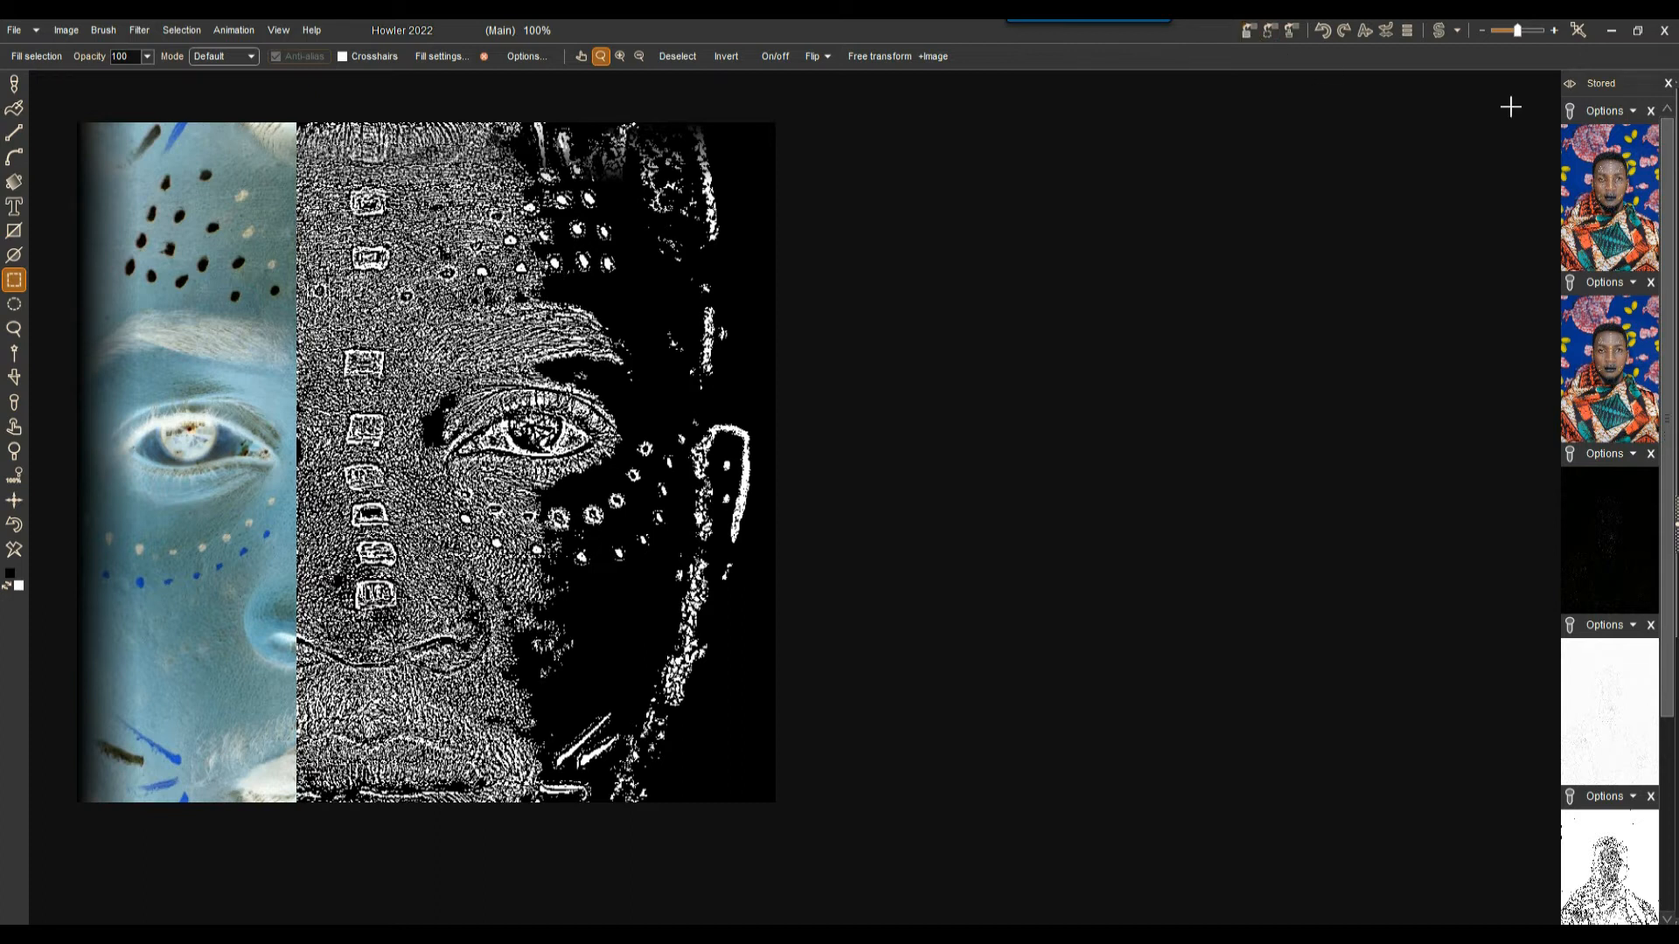
# Load the stored non-inverted seamless copy into the swap image and return to the inverted main image.
pyautogui.click(1439, 32)
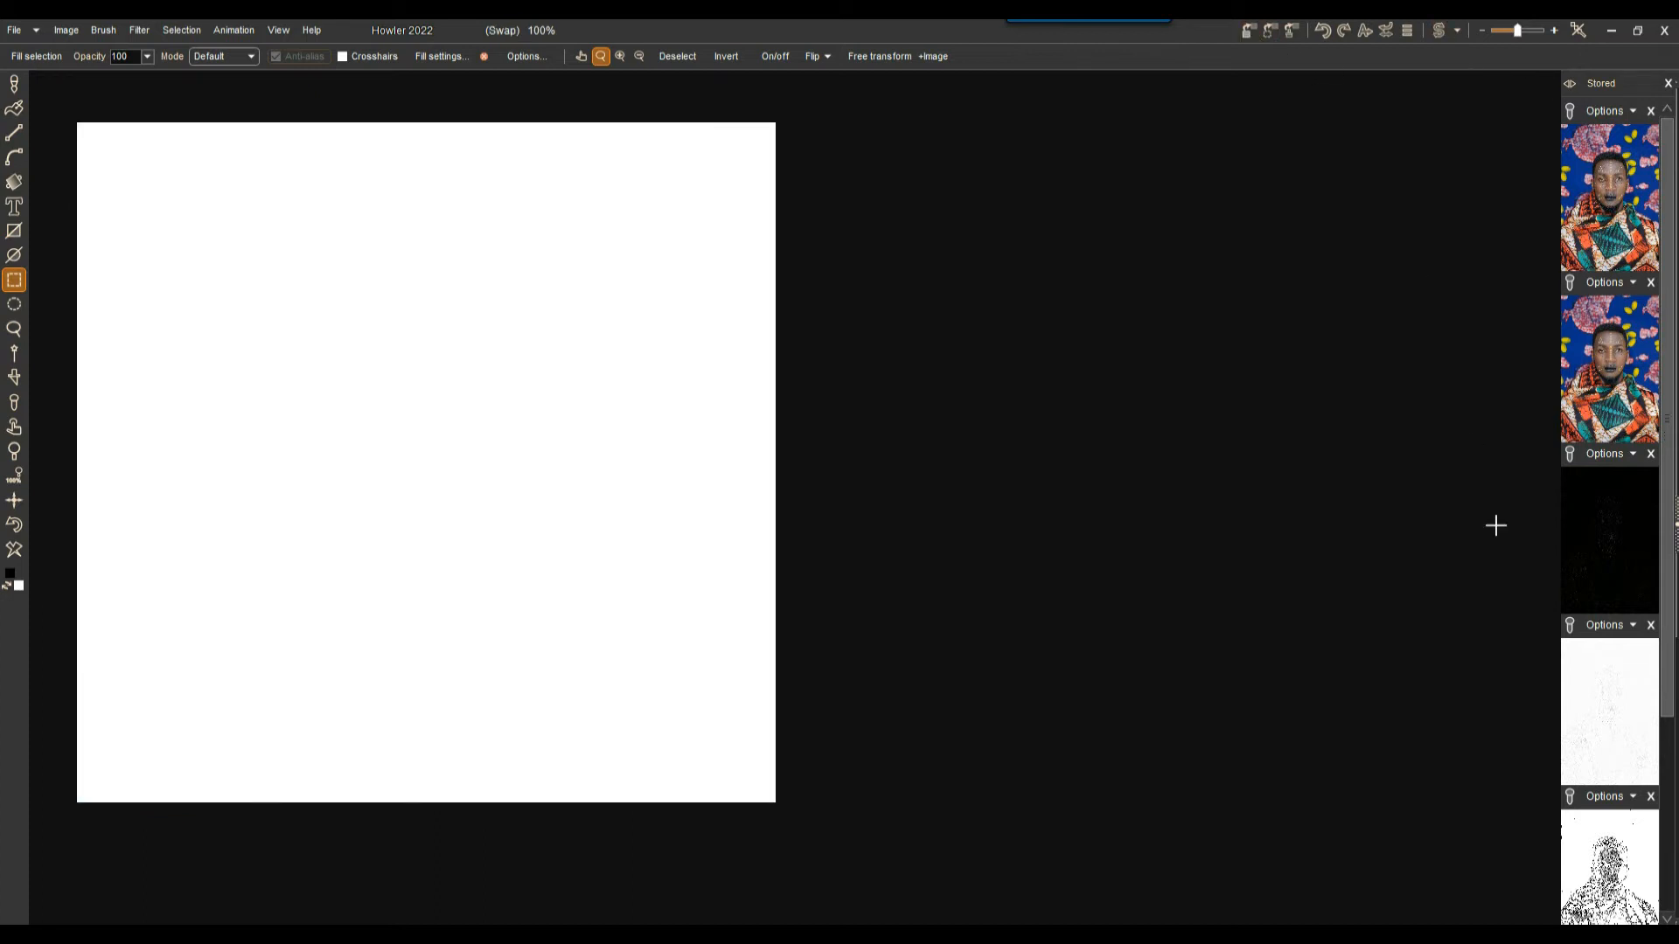
pyautogui.scroll(-5, 1670, 761)
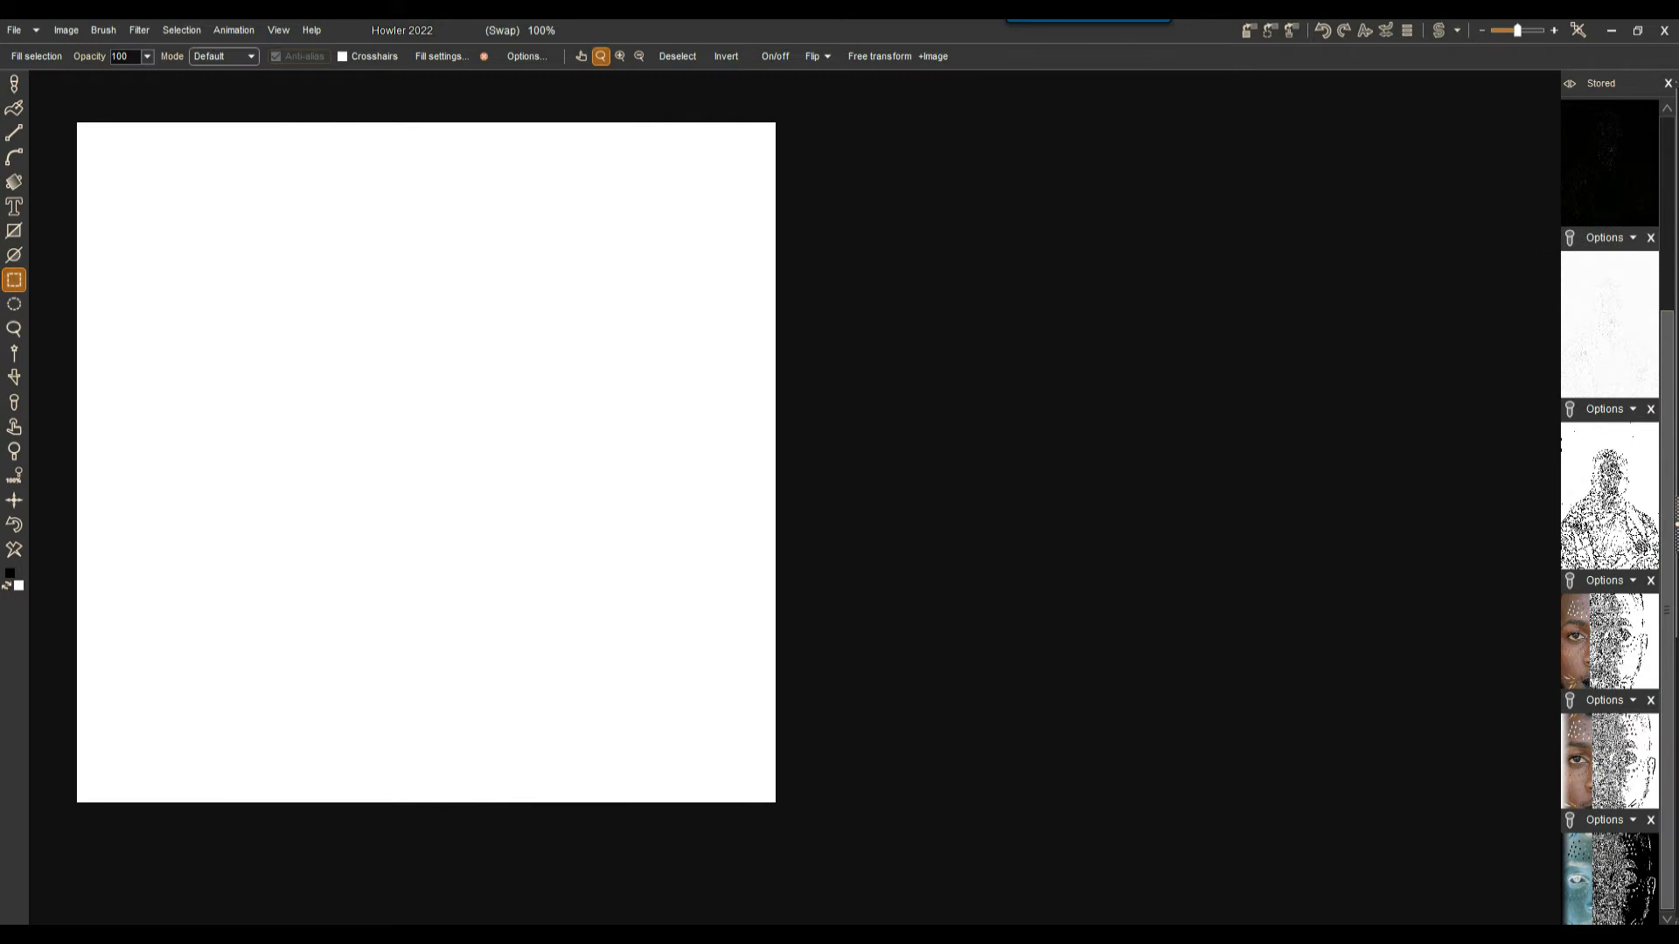
pyautogui.click(1632, 740)
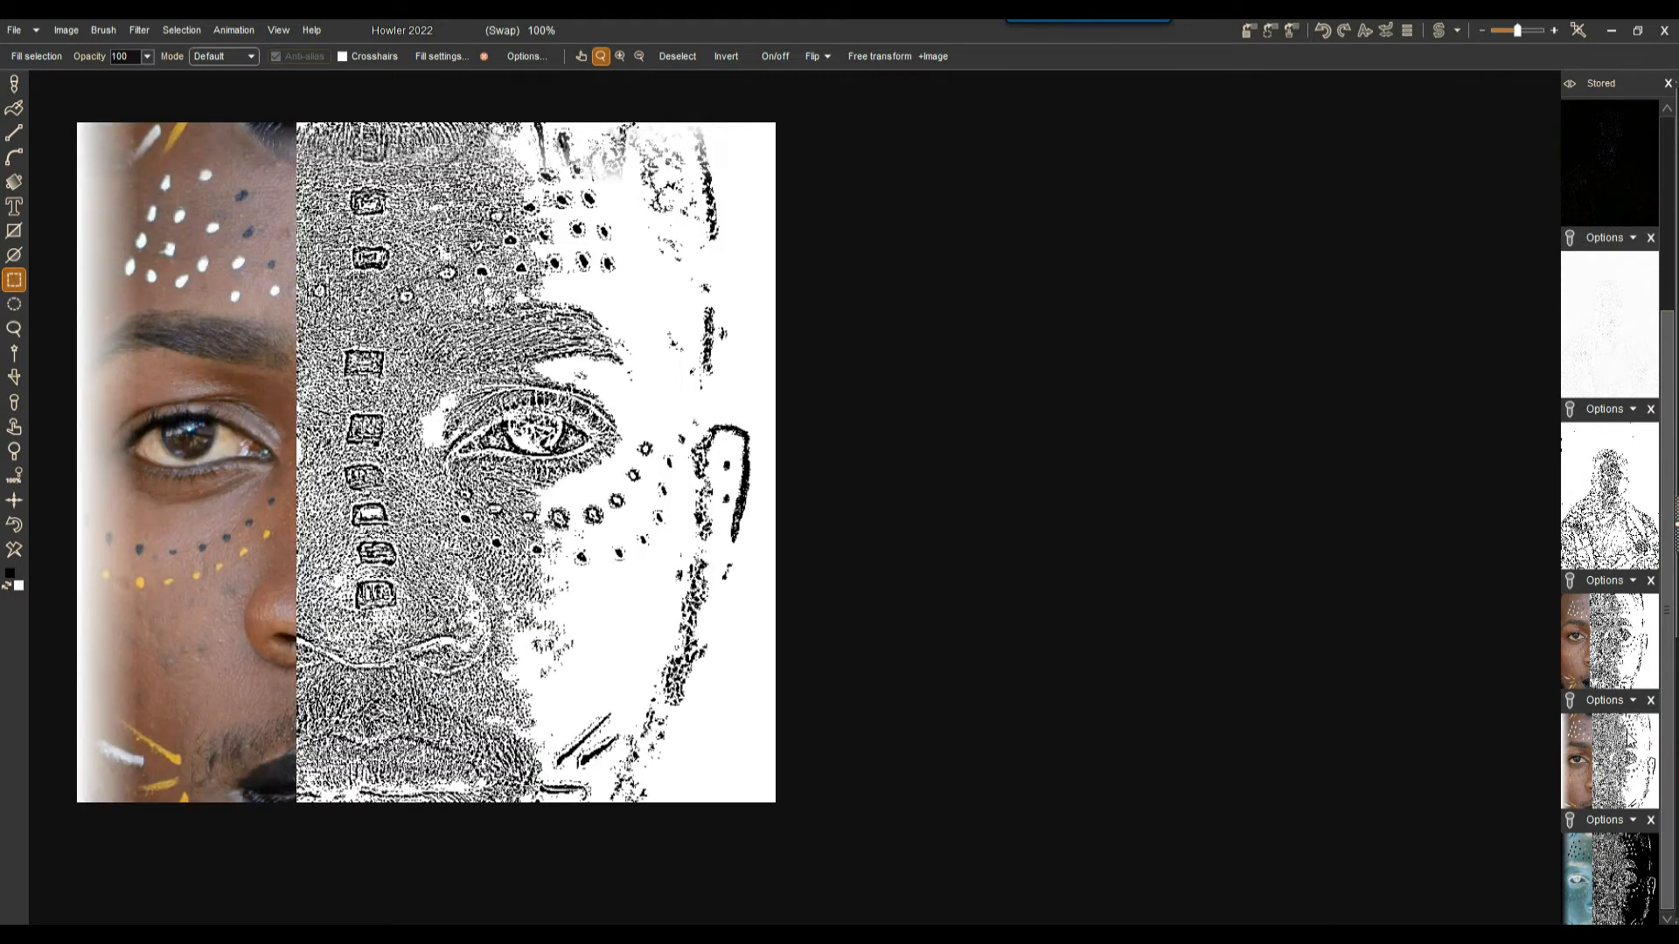
pyautogui.click(1442, 31)
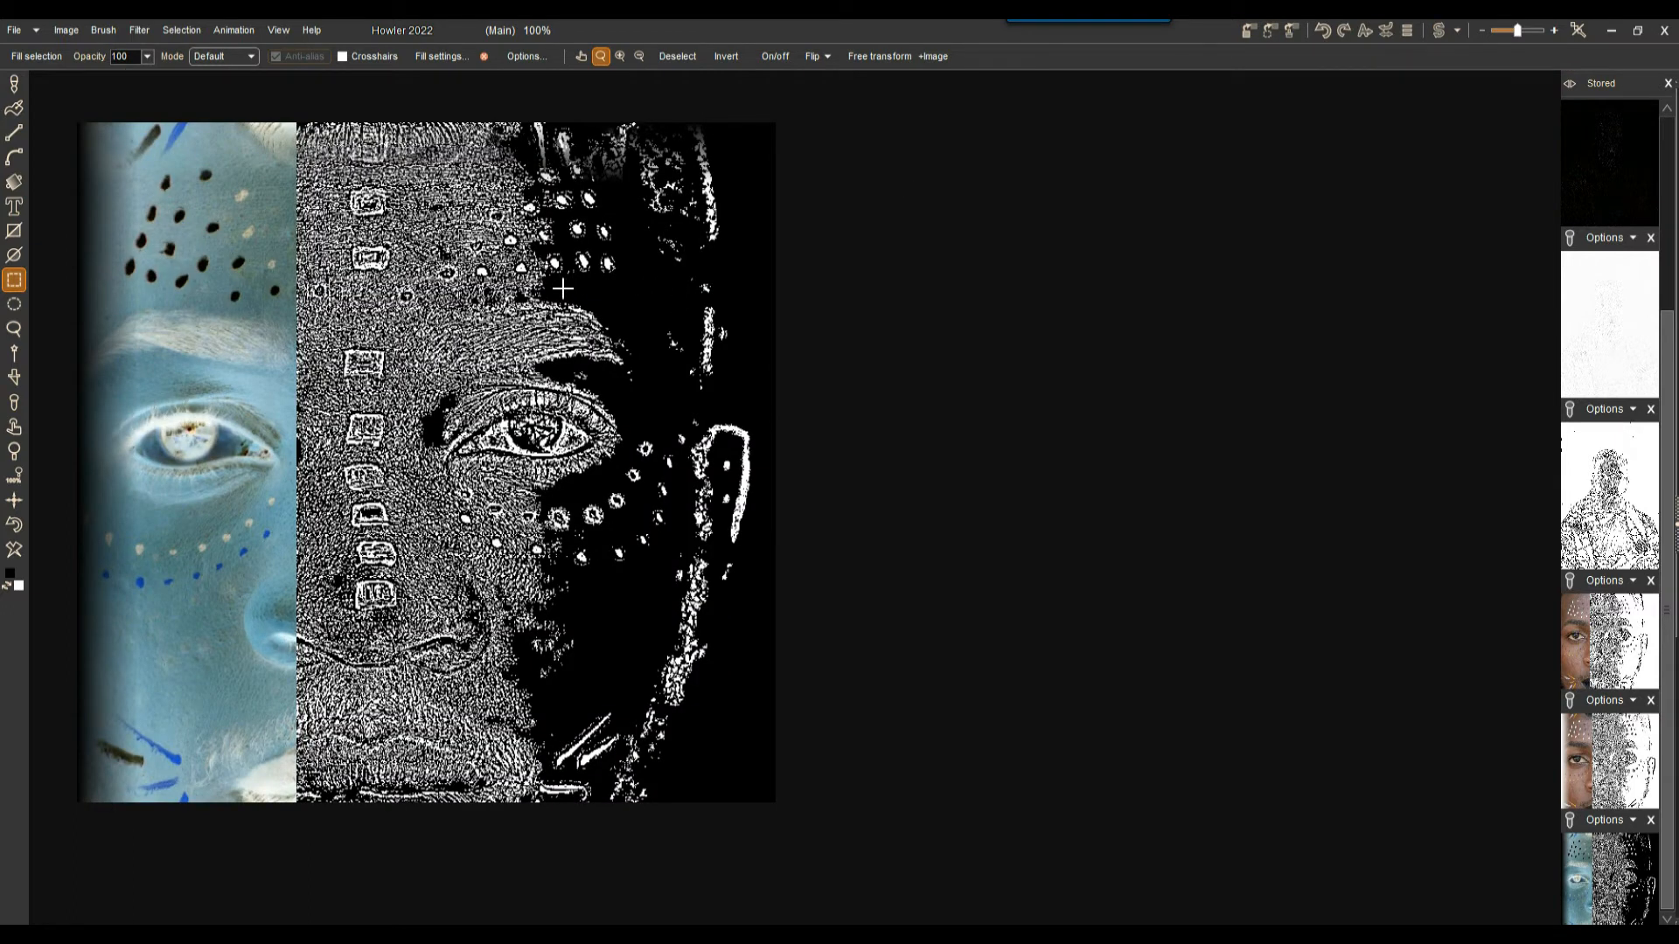
pyautogui.scroll(5, 562, 288)
pyautogui.moveTo(1399, 845); pyautogui.dragTo(1207, 500)
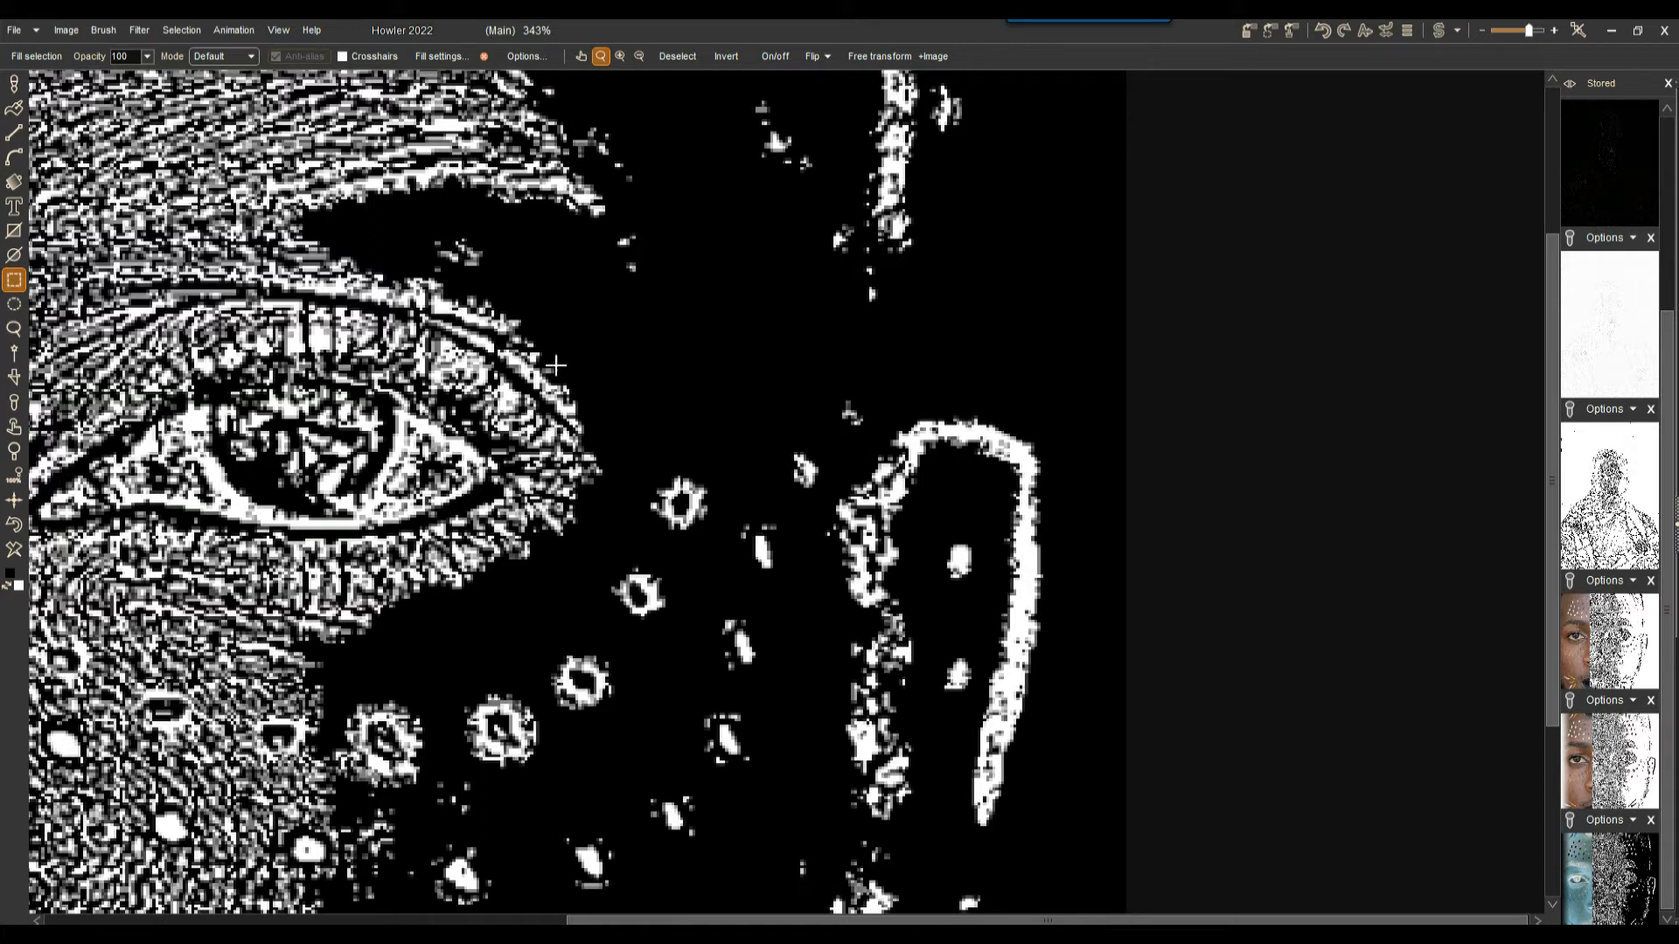
pyautogui.scroll(-2, 856, 341)
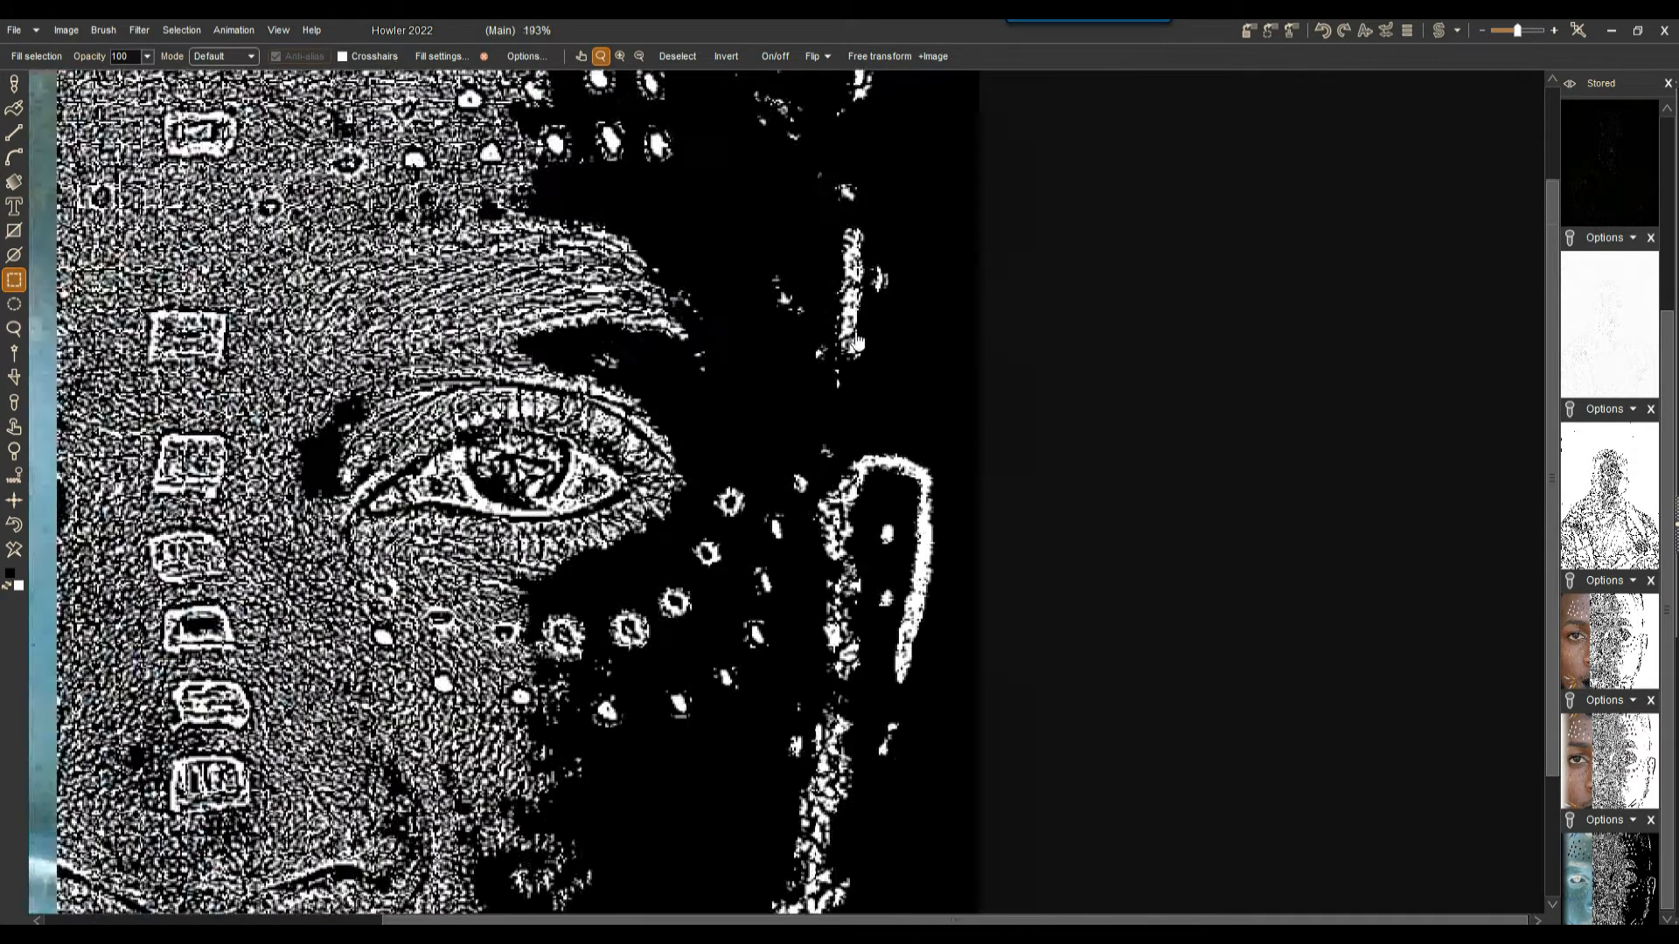
pyautogui.scroll(-1, 856, 341)
pyautogui.scroll(-1, 856, 341)
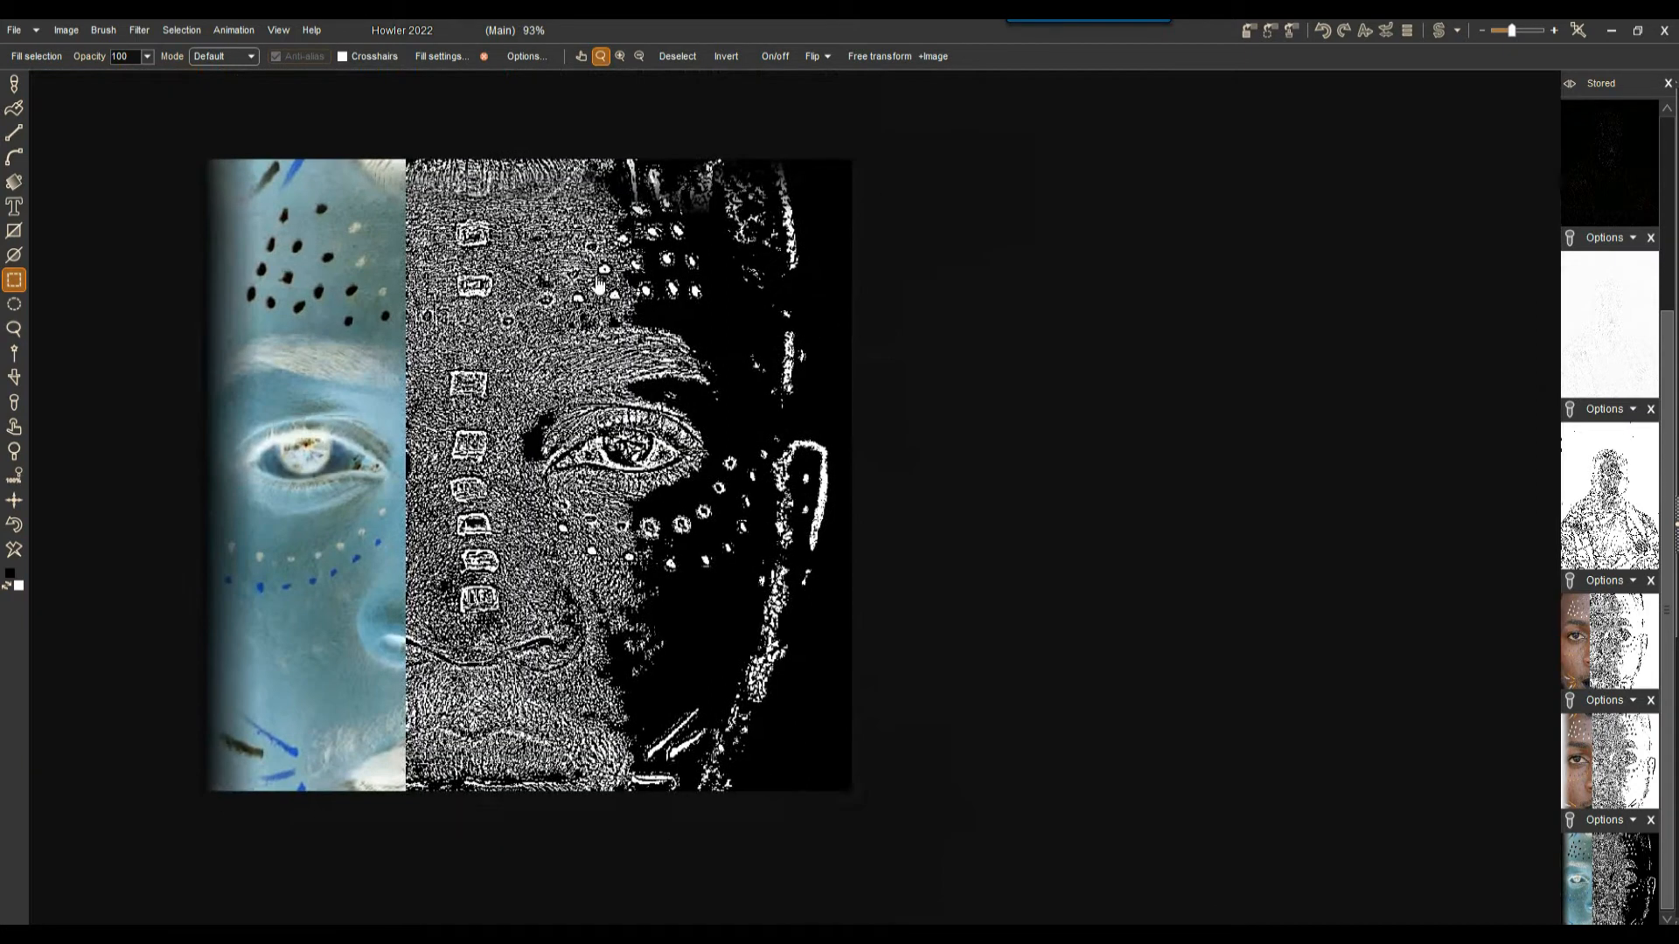
pyautogui.scroll(1, 610, 295)
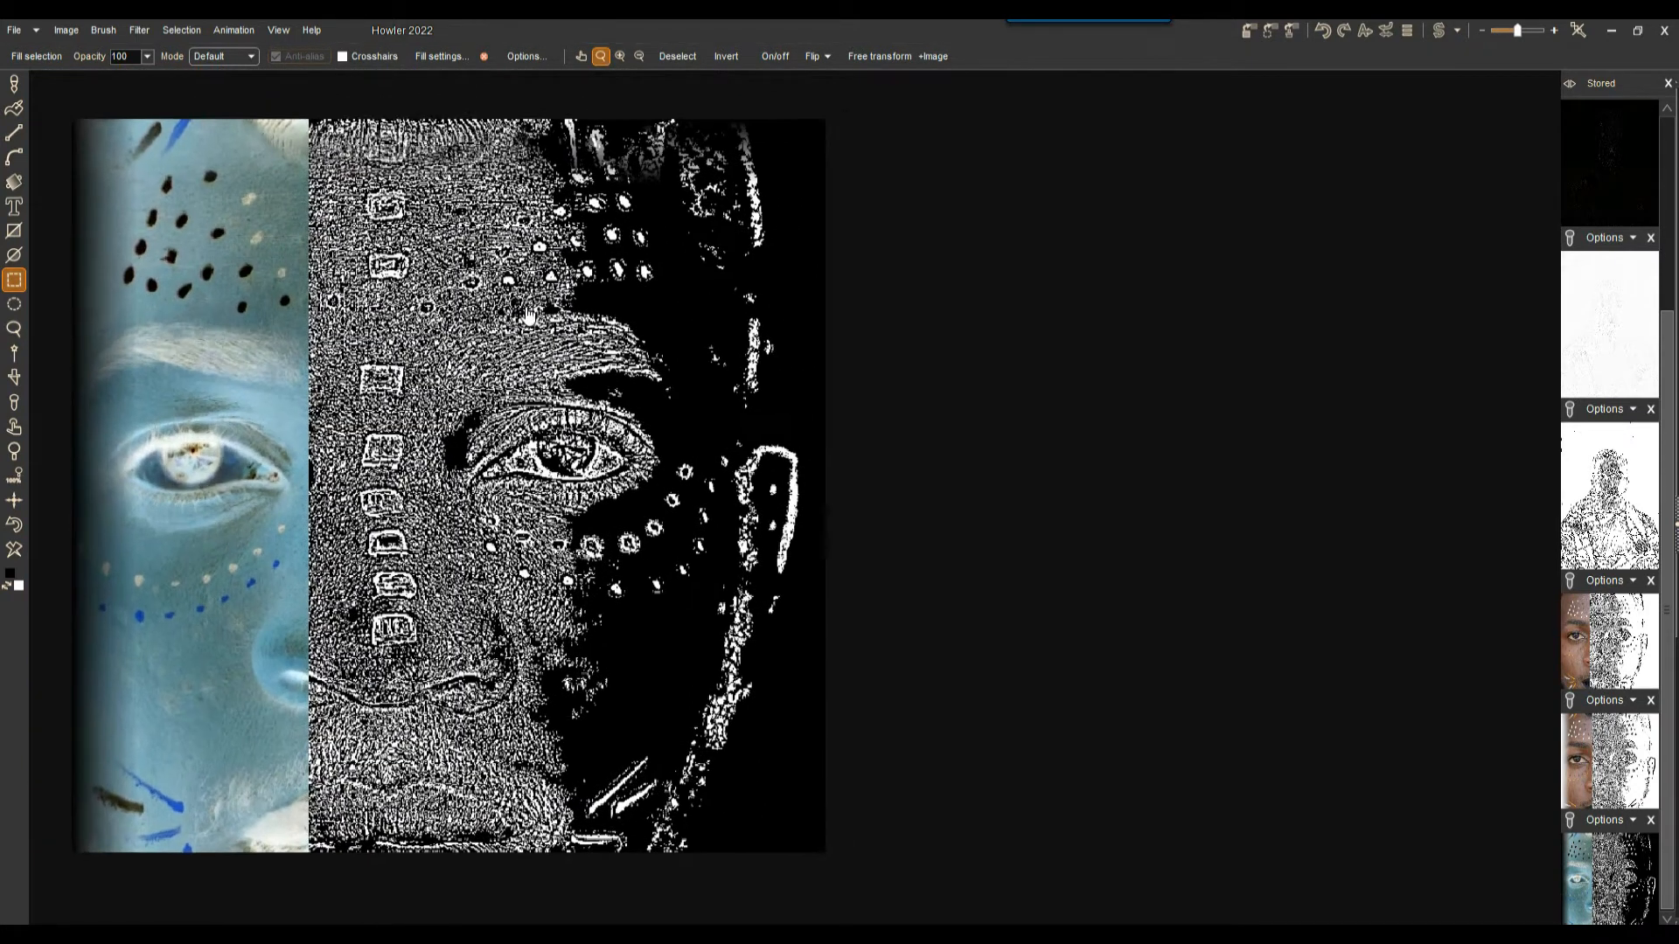
# Open the inverted image as a 3D terrain in the Puppy Ray GPU renderer and place its window clear of the image.
pyautogui.click(139, 30)
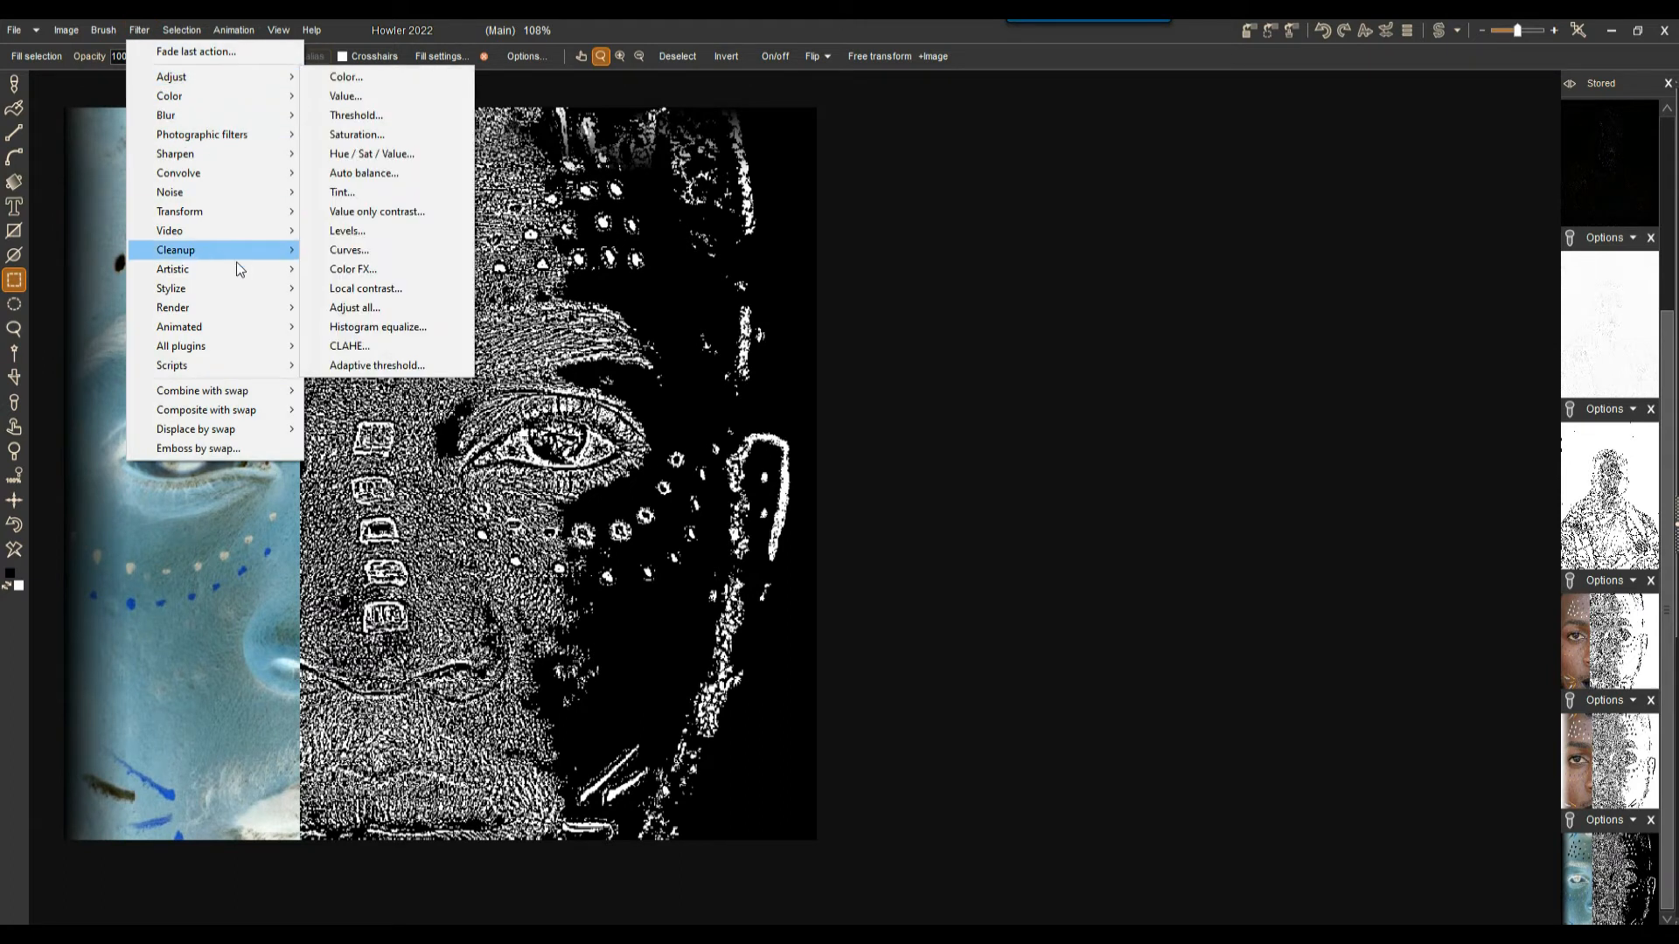
pyautogui.moveTo(225, 212)
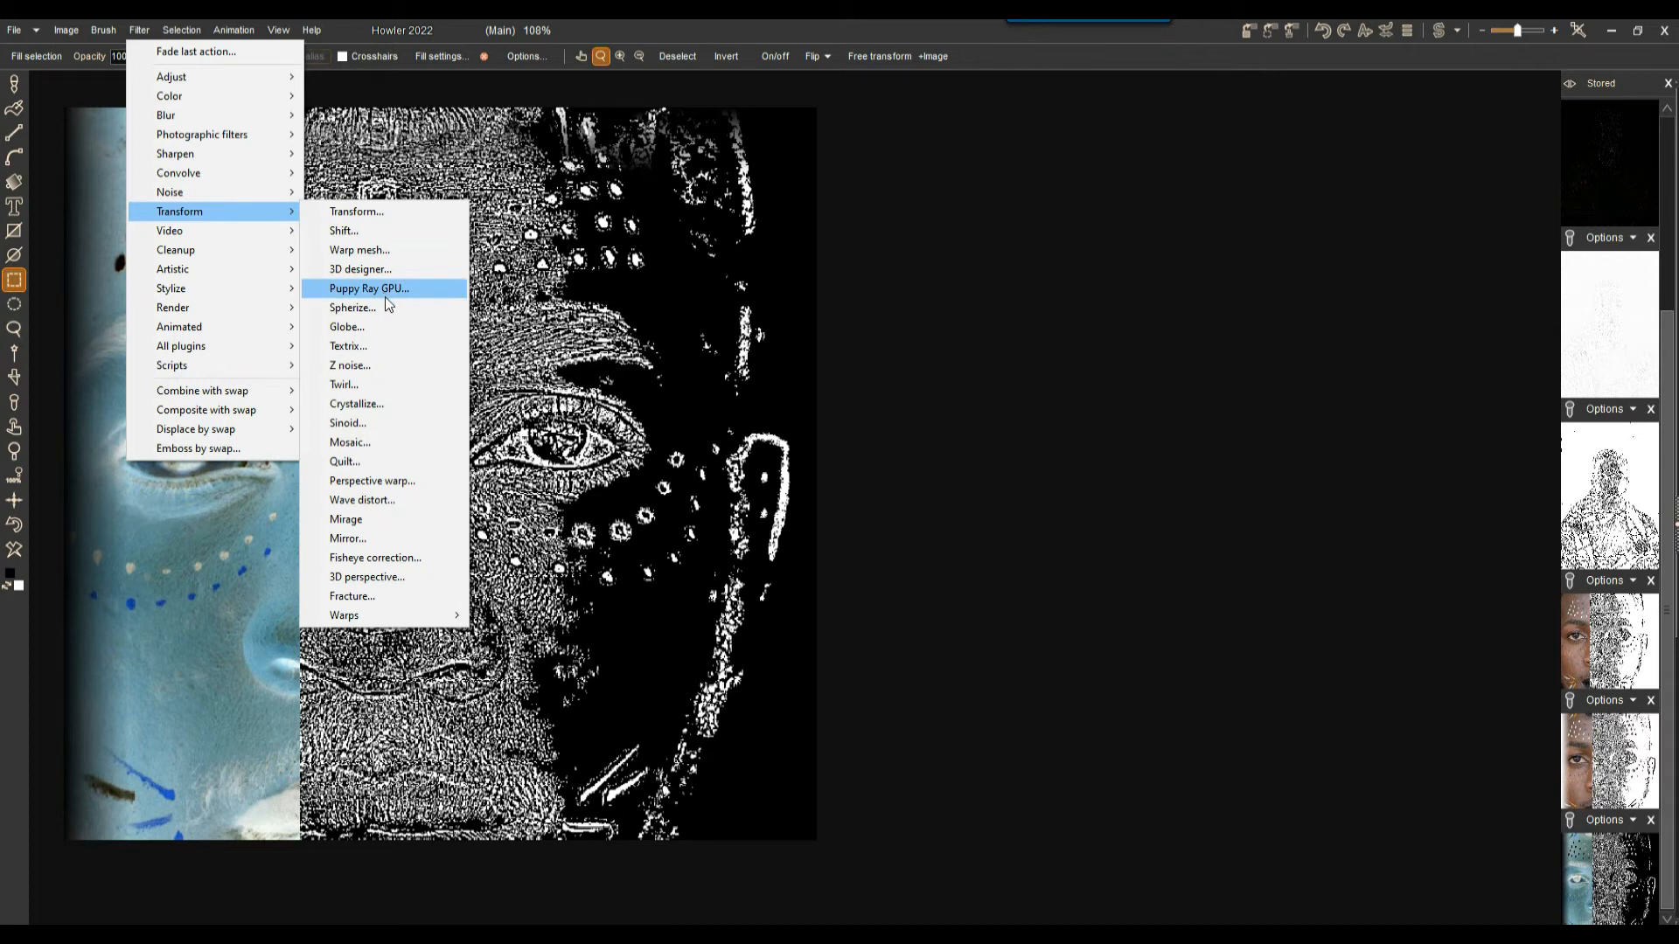
pyautogui.click(356, 295)
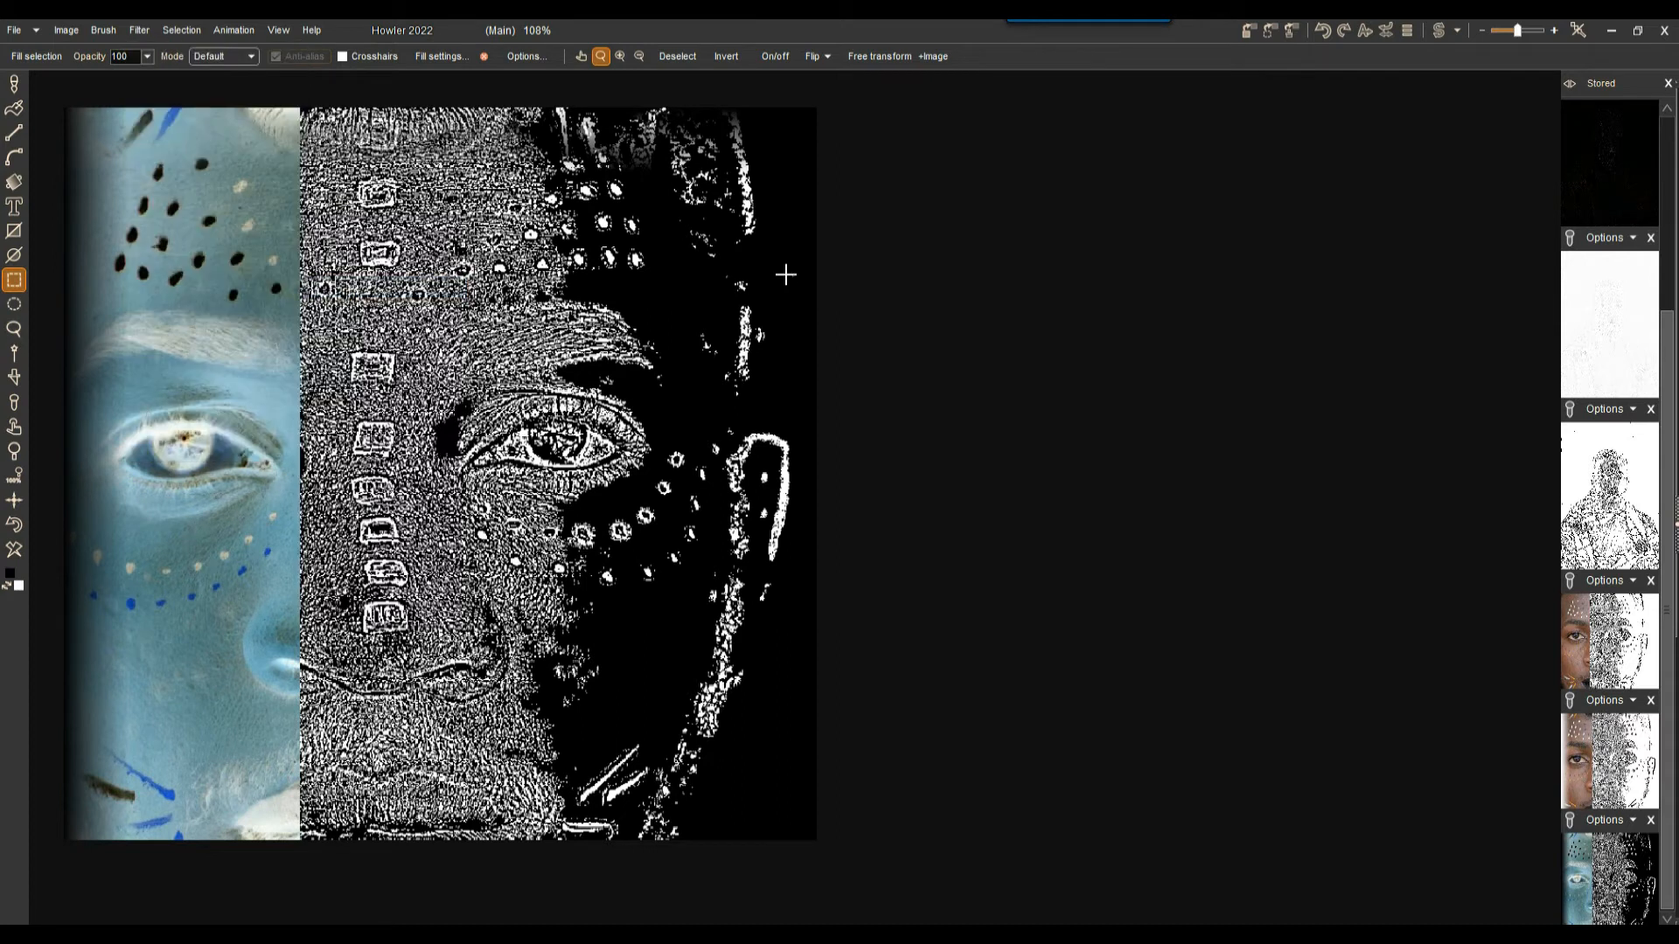
pyautogui.moveTo(736, 221); pyautogui.dragTo(1183, 151)
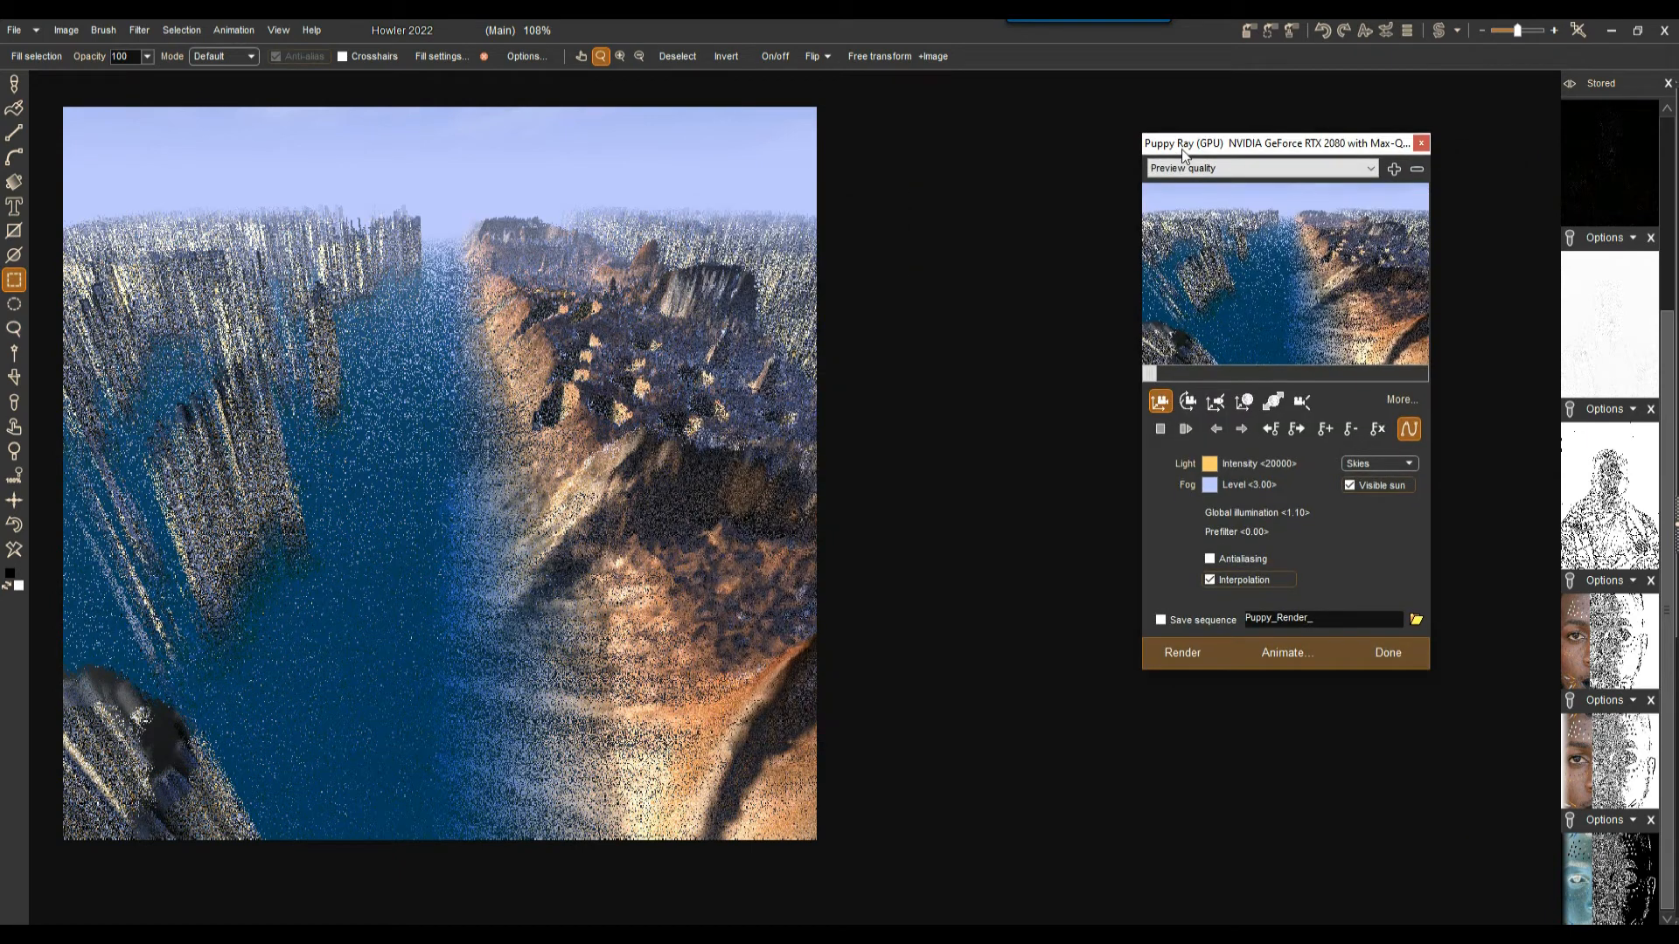
# Adjust the terrain scene in the preview and turn interpolation off.
pyautogui.click(1245, 403)
pyautogui.moveTo(1247, 360); pyautogui.dragTo(1247, 269)
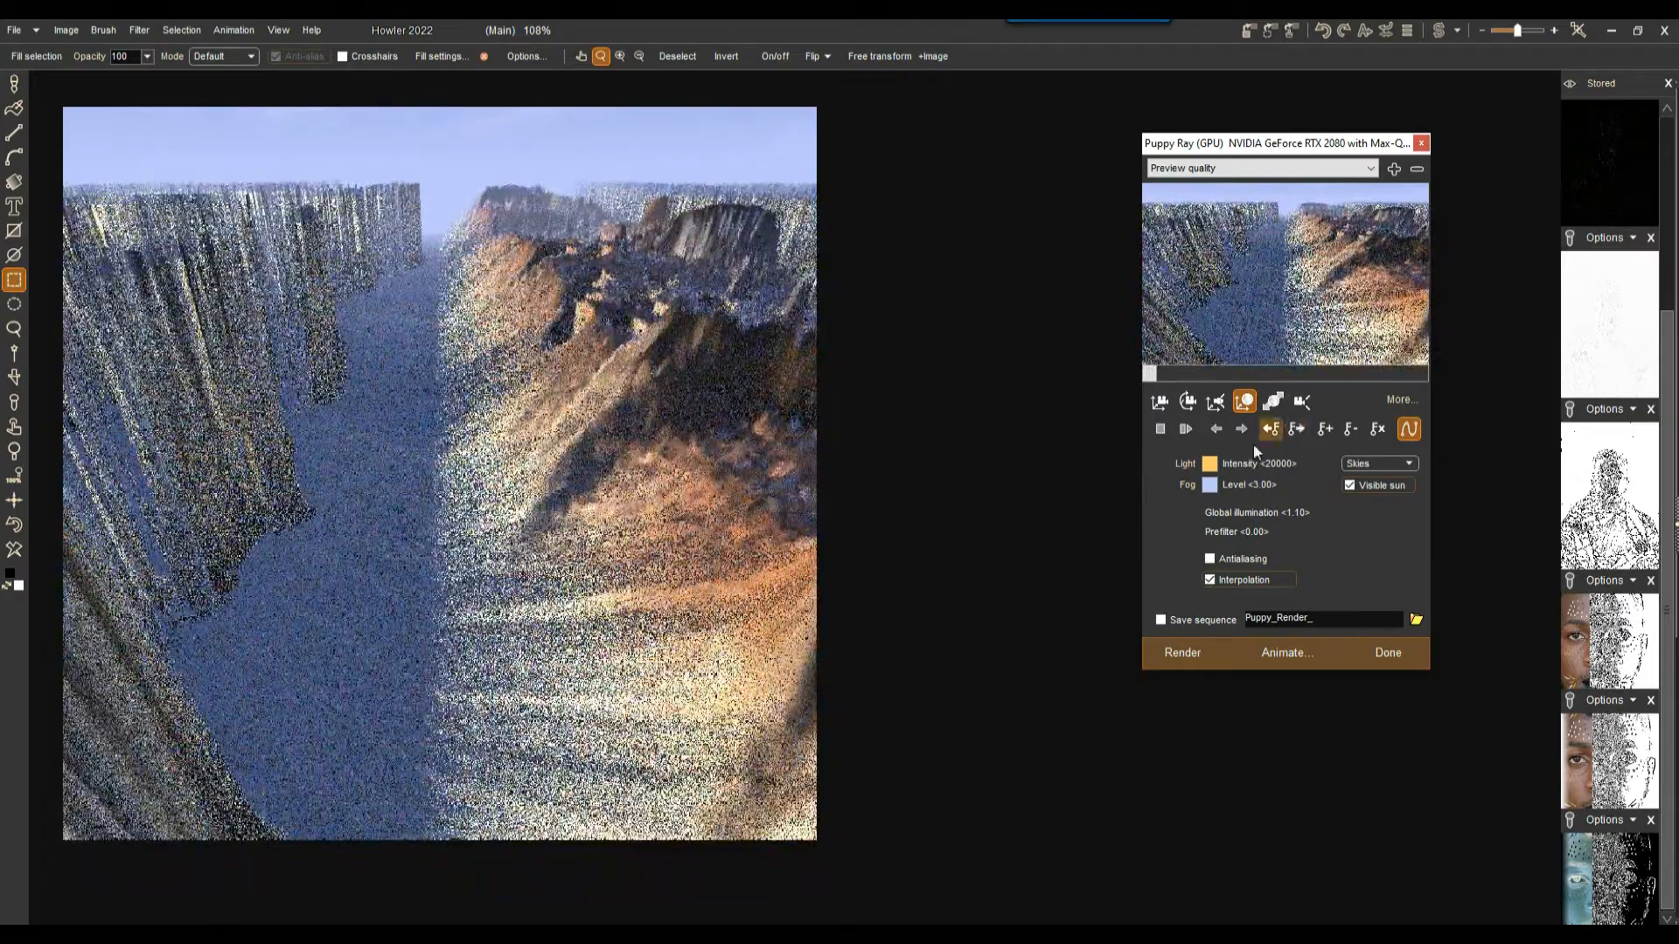
pyautogui.click(1238, 581)
pyautogui.moveTo(1271, 308)
pyautogui.mouseDown()
pyautogui.moveTo(1242, 313)
pyautogui.moveTo(1257, 333)
pyautogui.moveTo(1257, 308)
pyautogui.mouseUp()
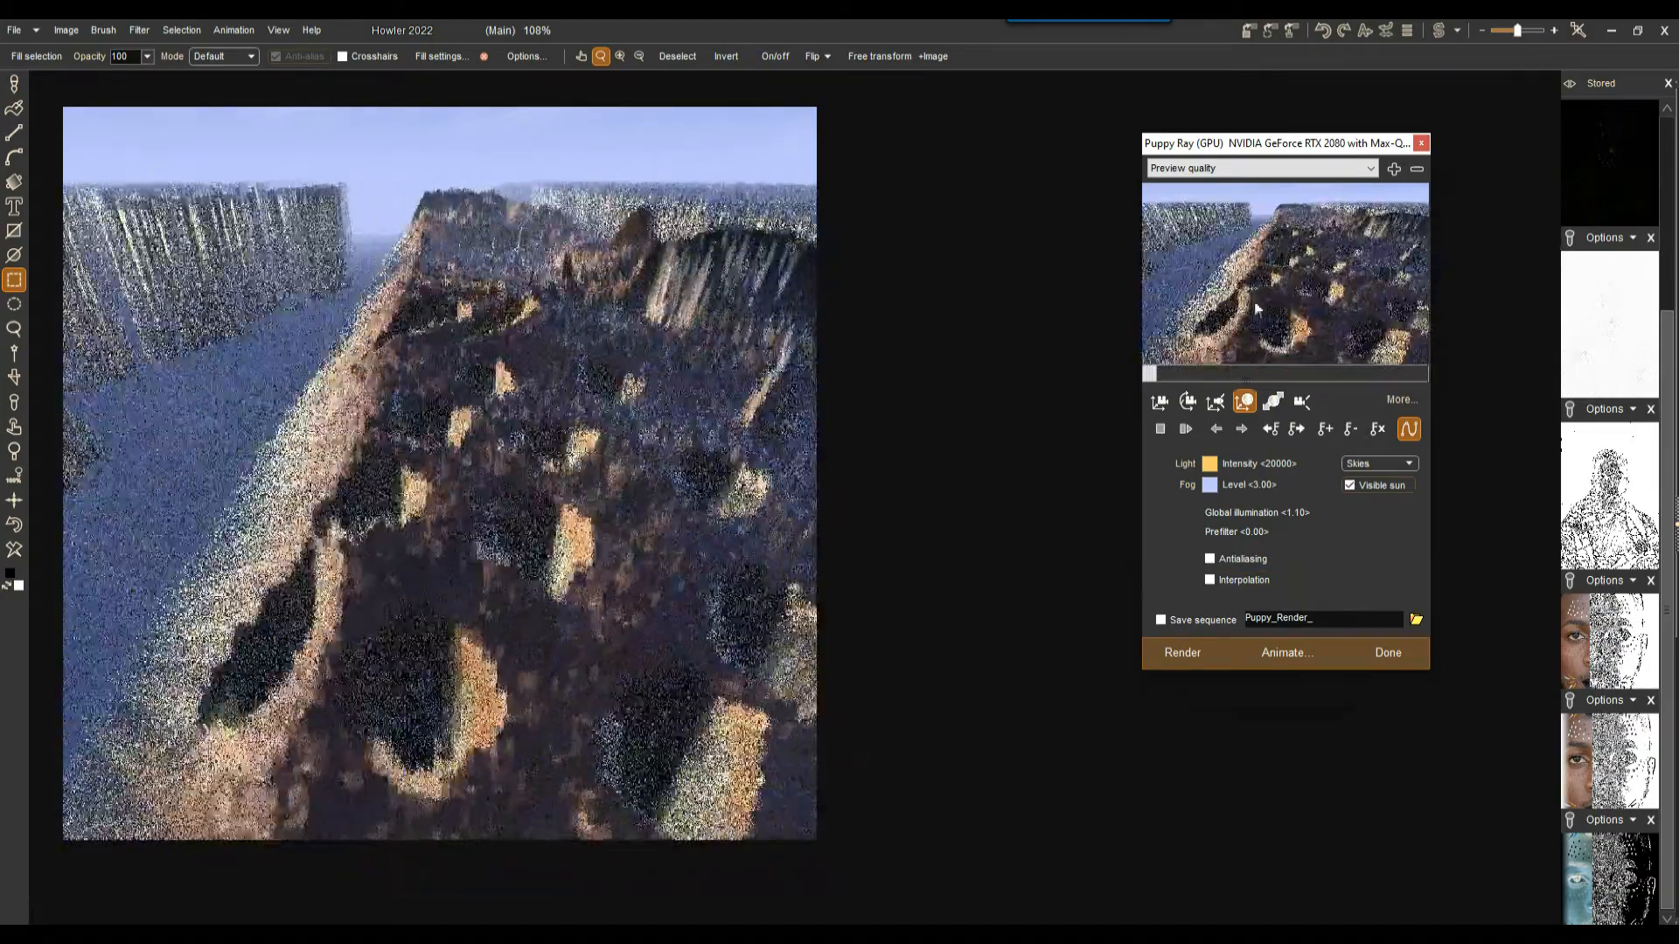
# Turn the camera toward the sun, adjust the terrain relief, and move the camera low over the flat ground facing the columns.
pyautogui.click(1187, 400)
pyautogui.moveTo(1184, 287); pyautogui.dragTo(1472, 355)
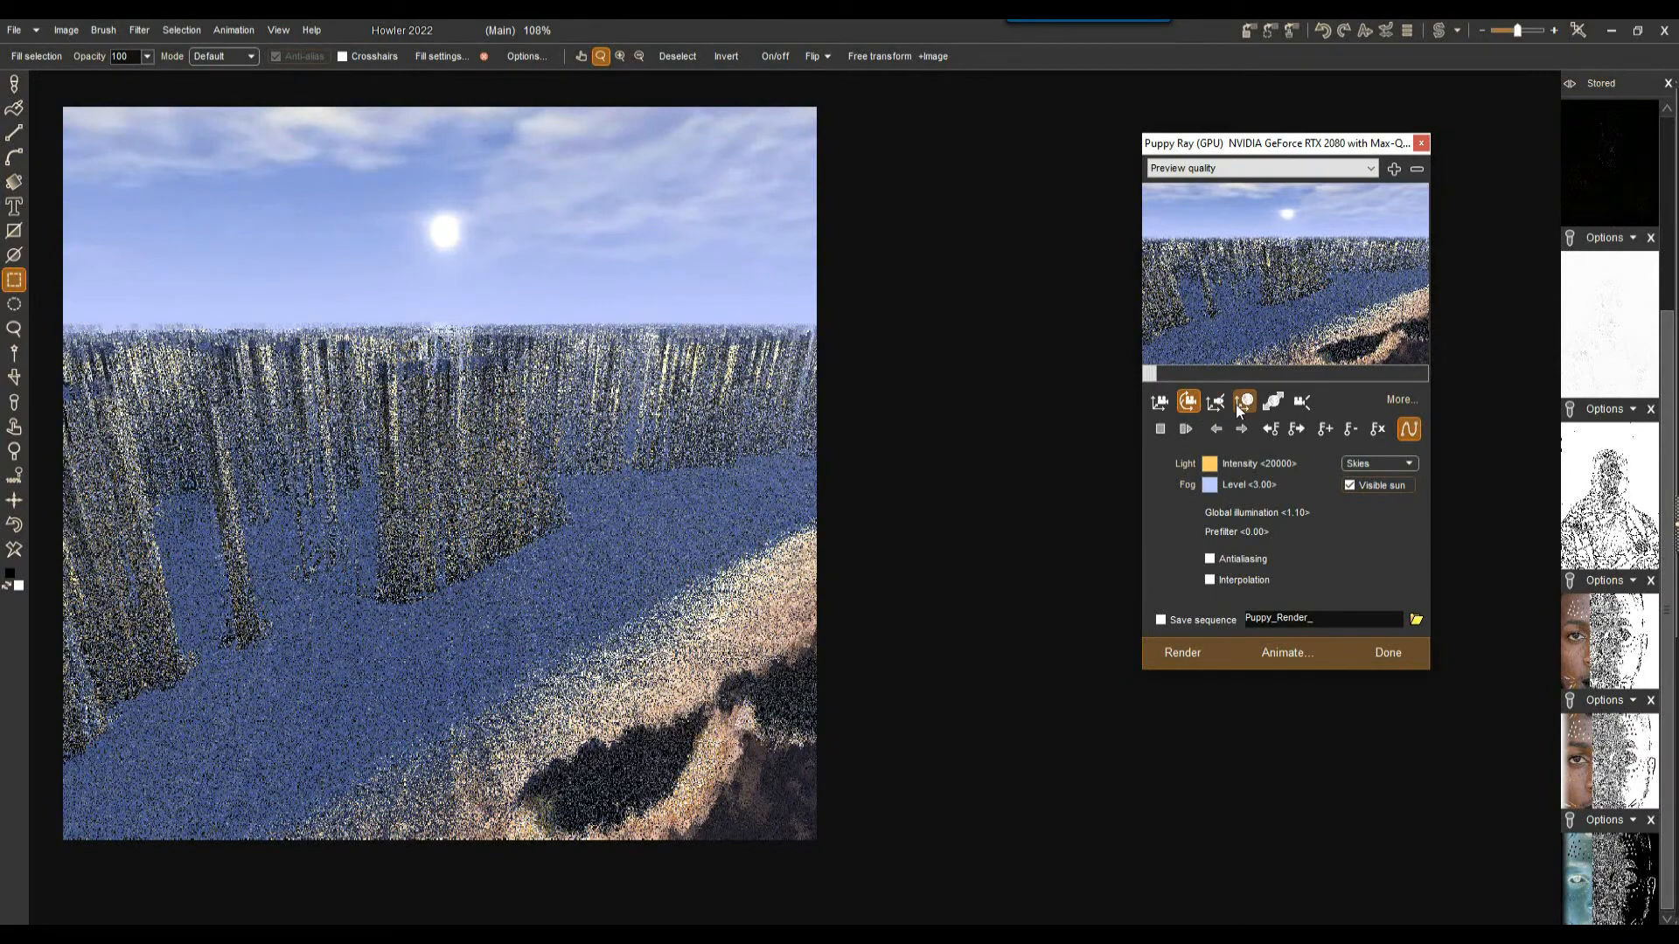
pyautogui.click(1274, 401)
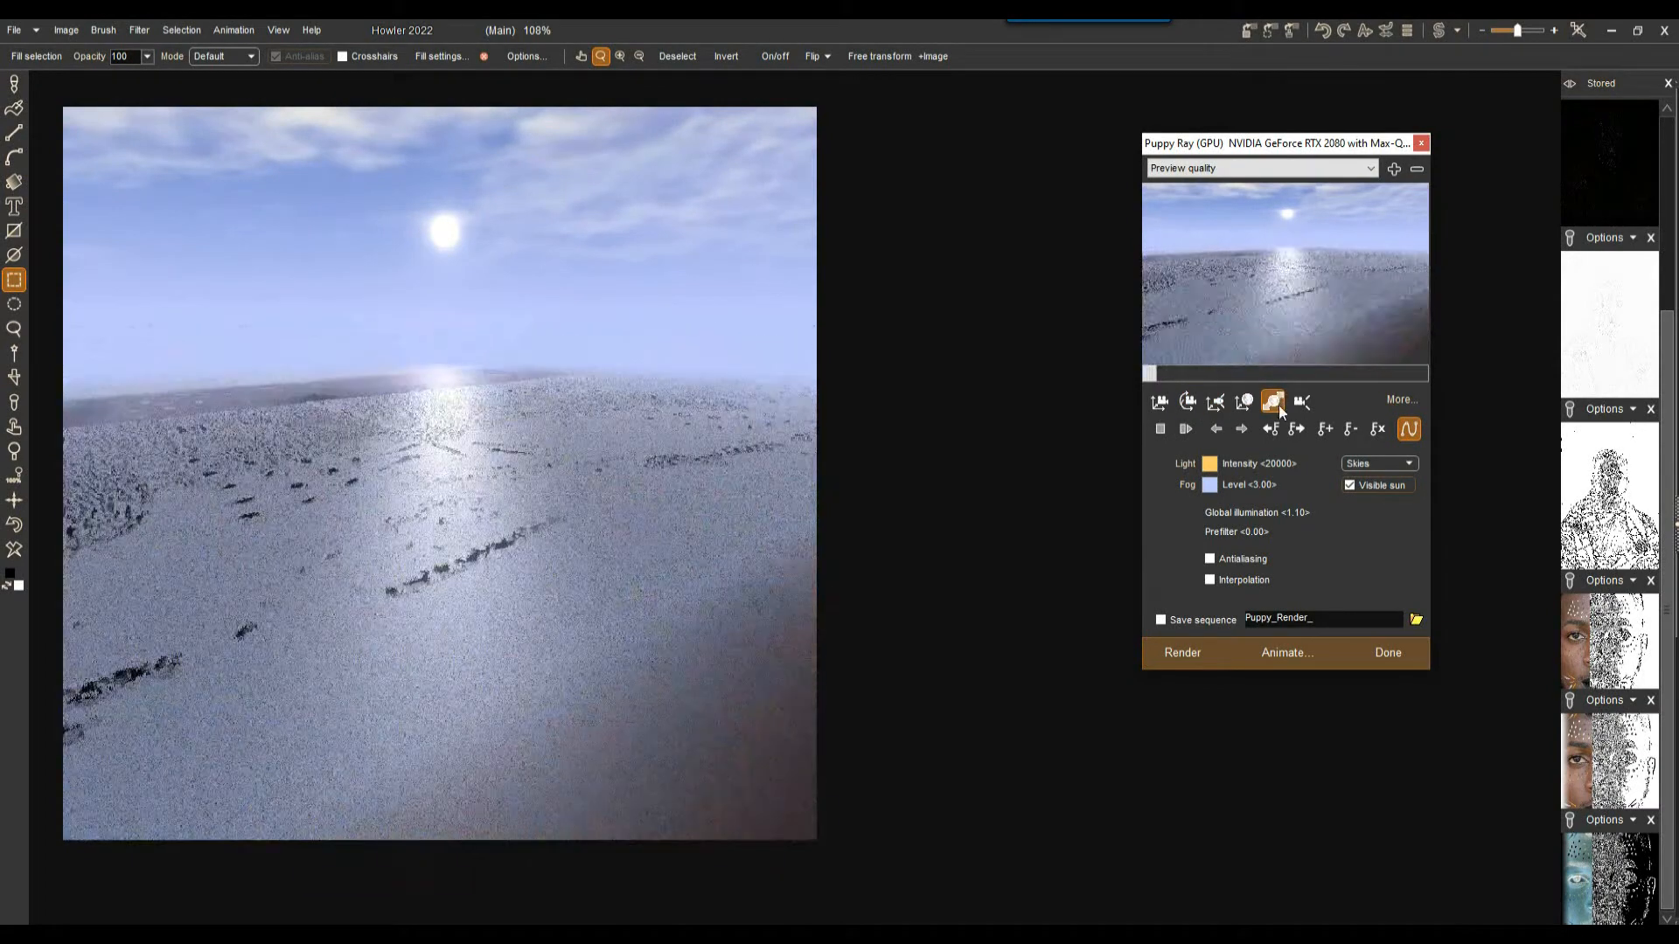
pyautogui.click(1161, 401)
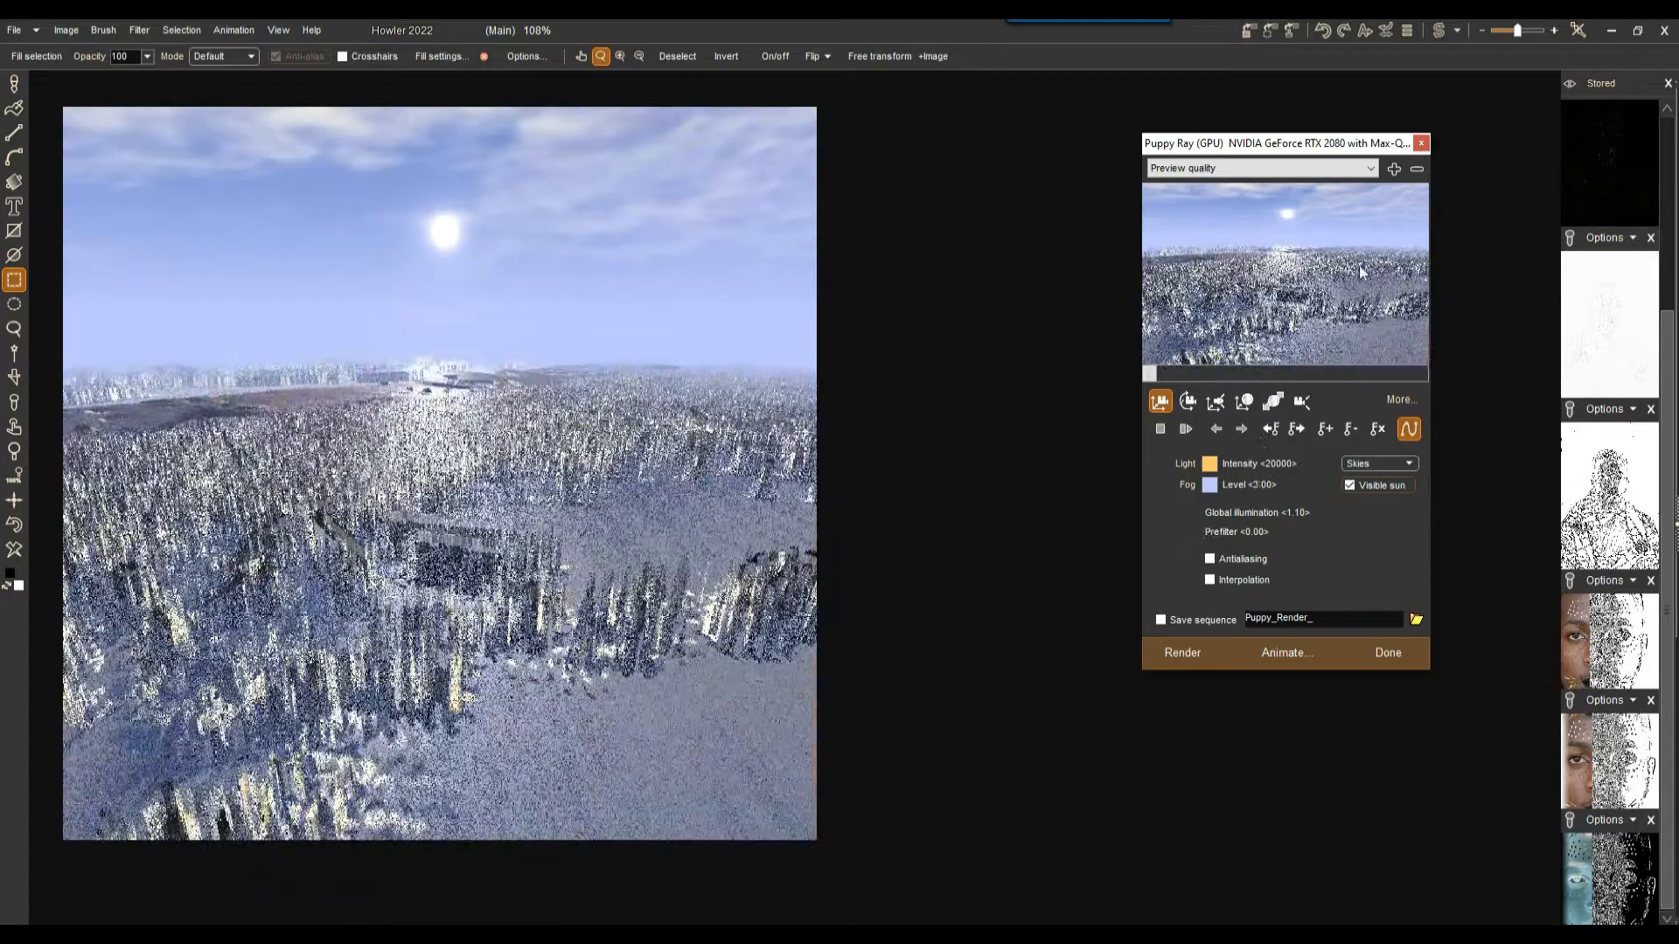
pyautogui.moveTo(1296, 306); pyautogui.dragTo(1245, 96)
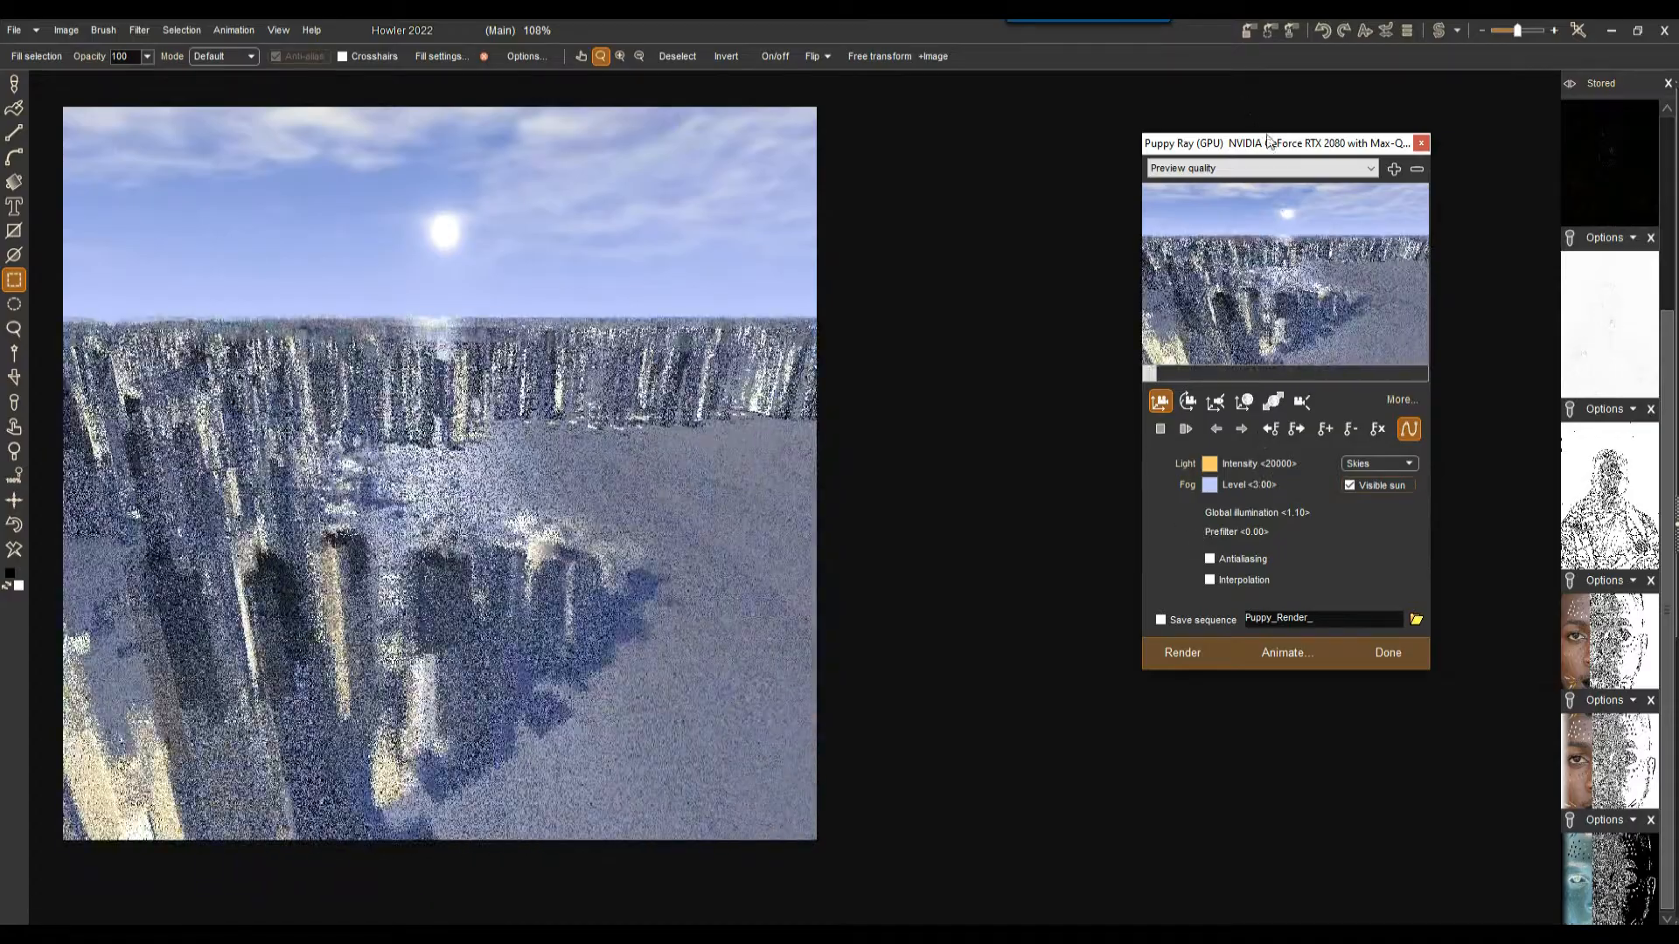
pyautogui.moveTo(1315, 283); pyautogui.dragTo(1249, 228)
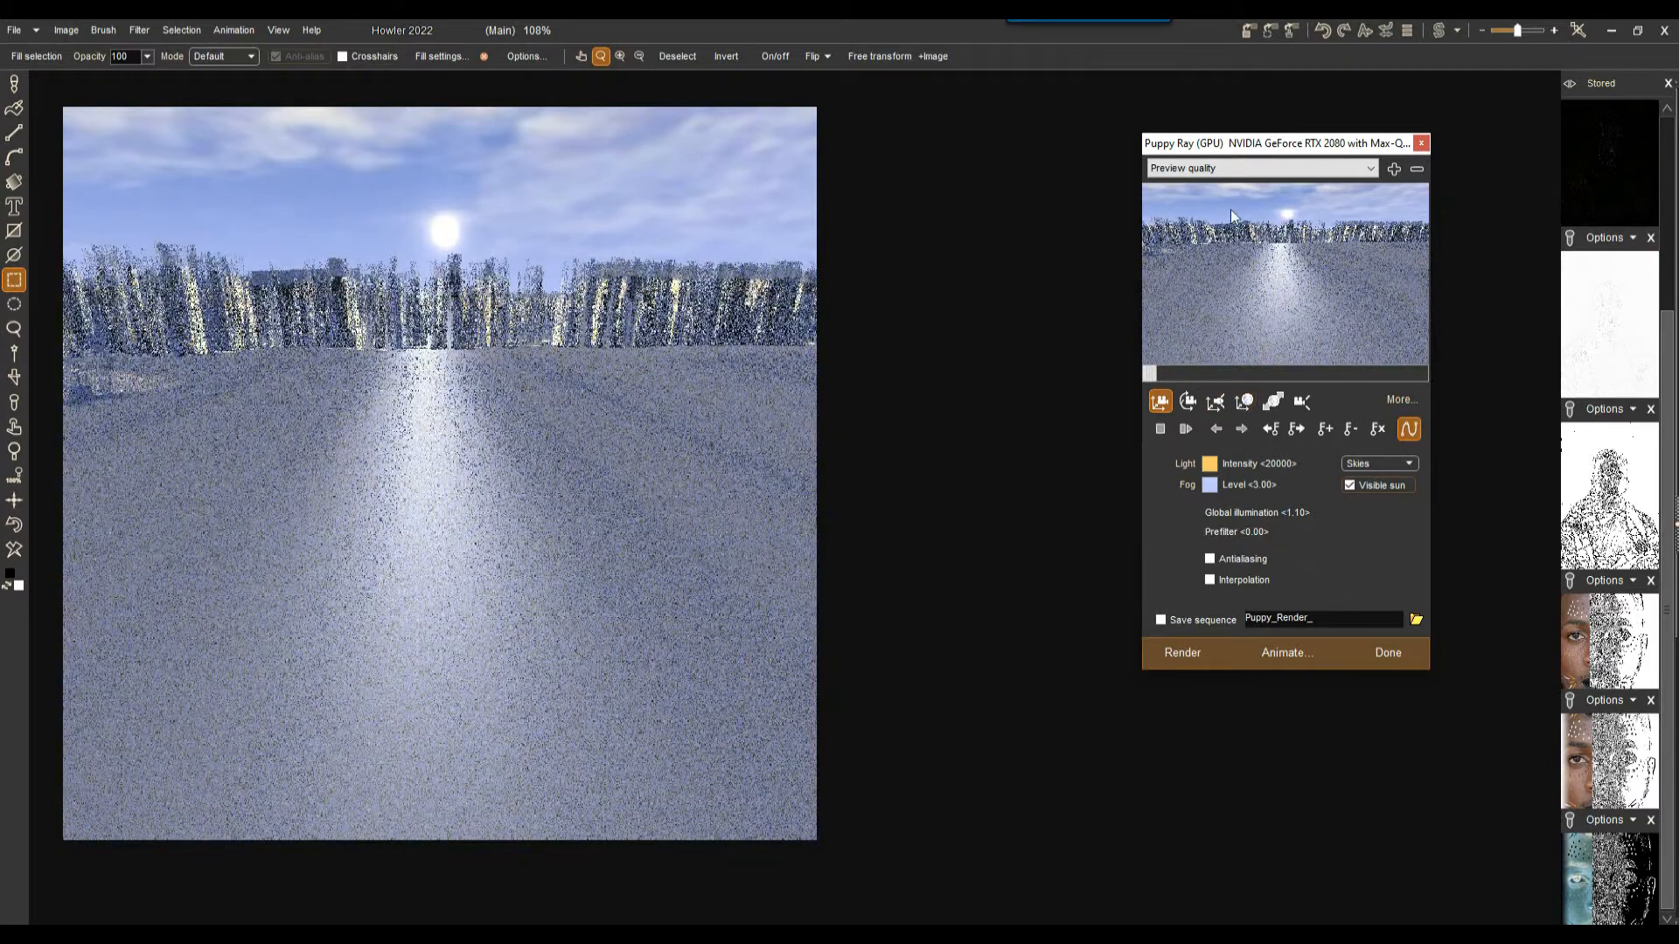
# Set the render to High quality with antialiasing and apply it to the image.
pyautogui.click(1221, 164)
pyautogui.click(1235, 224)
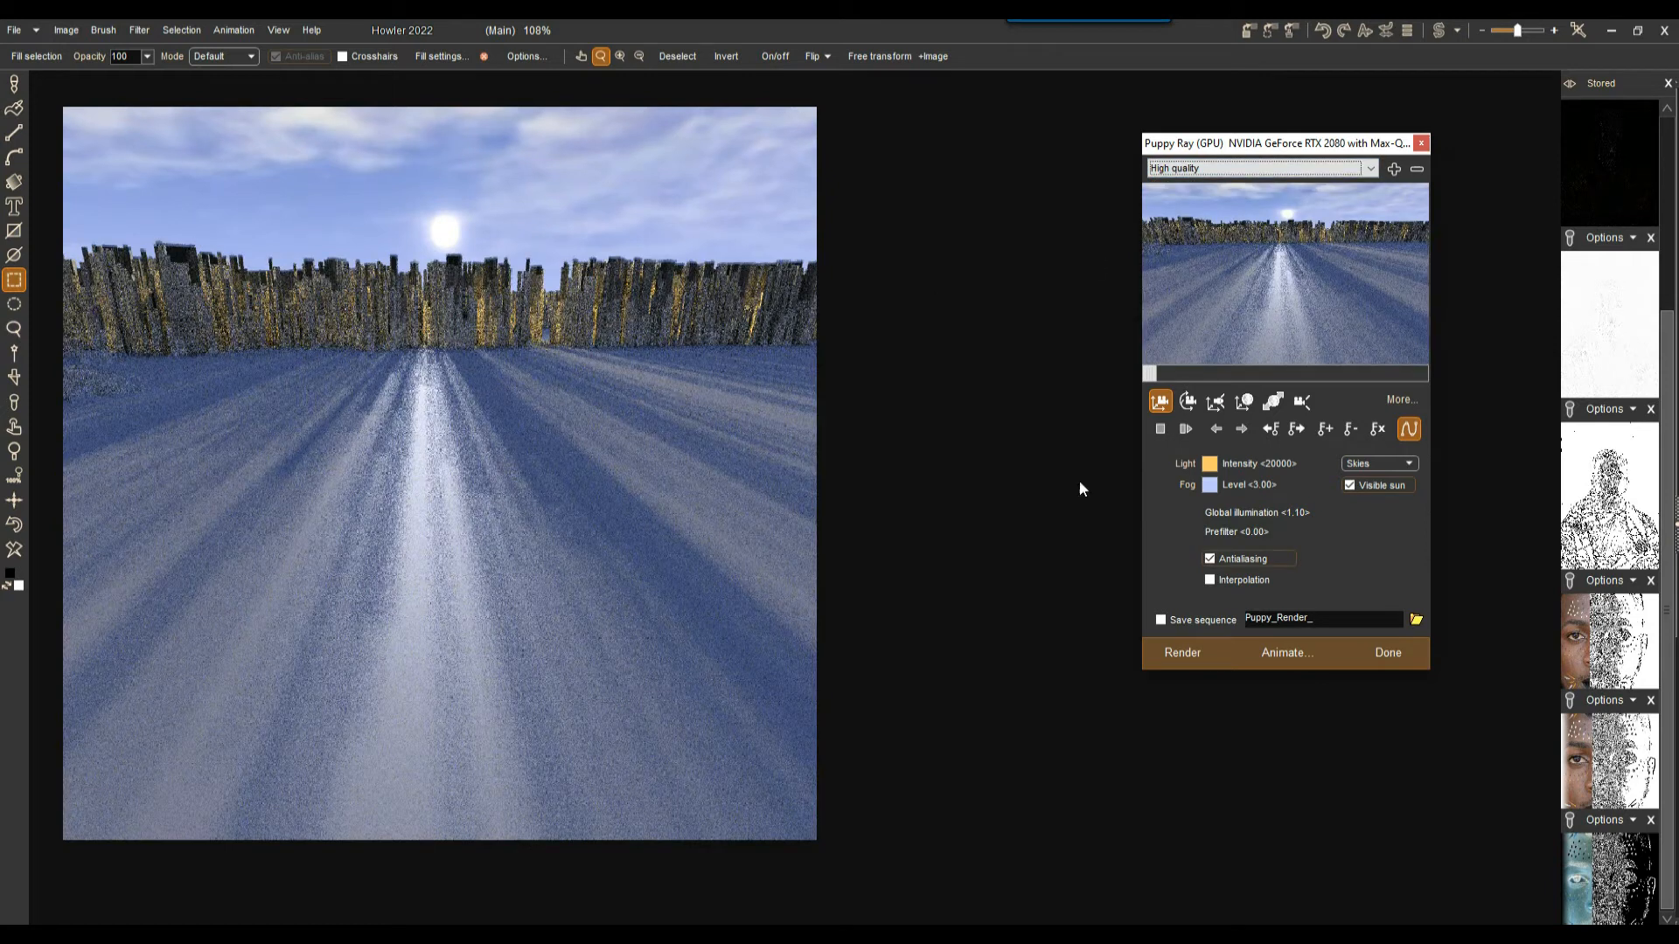
pyautogui.click(1396, 658)
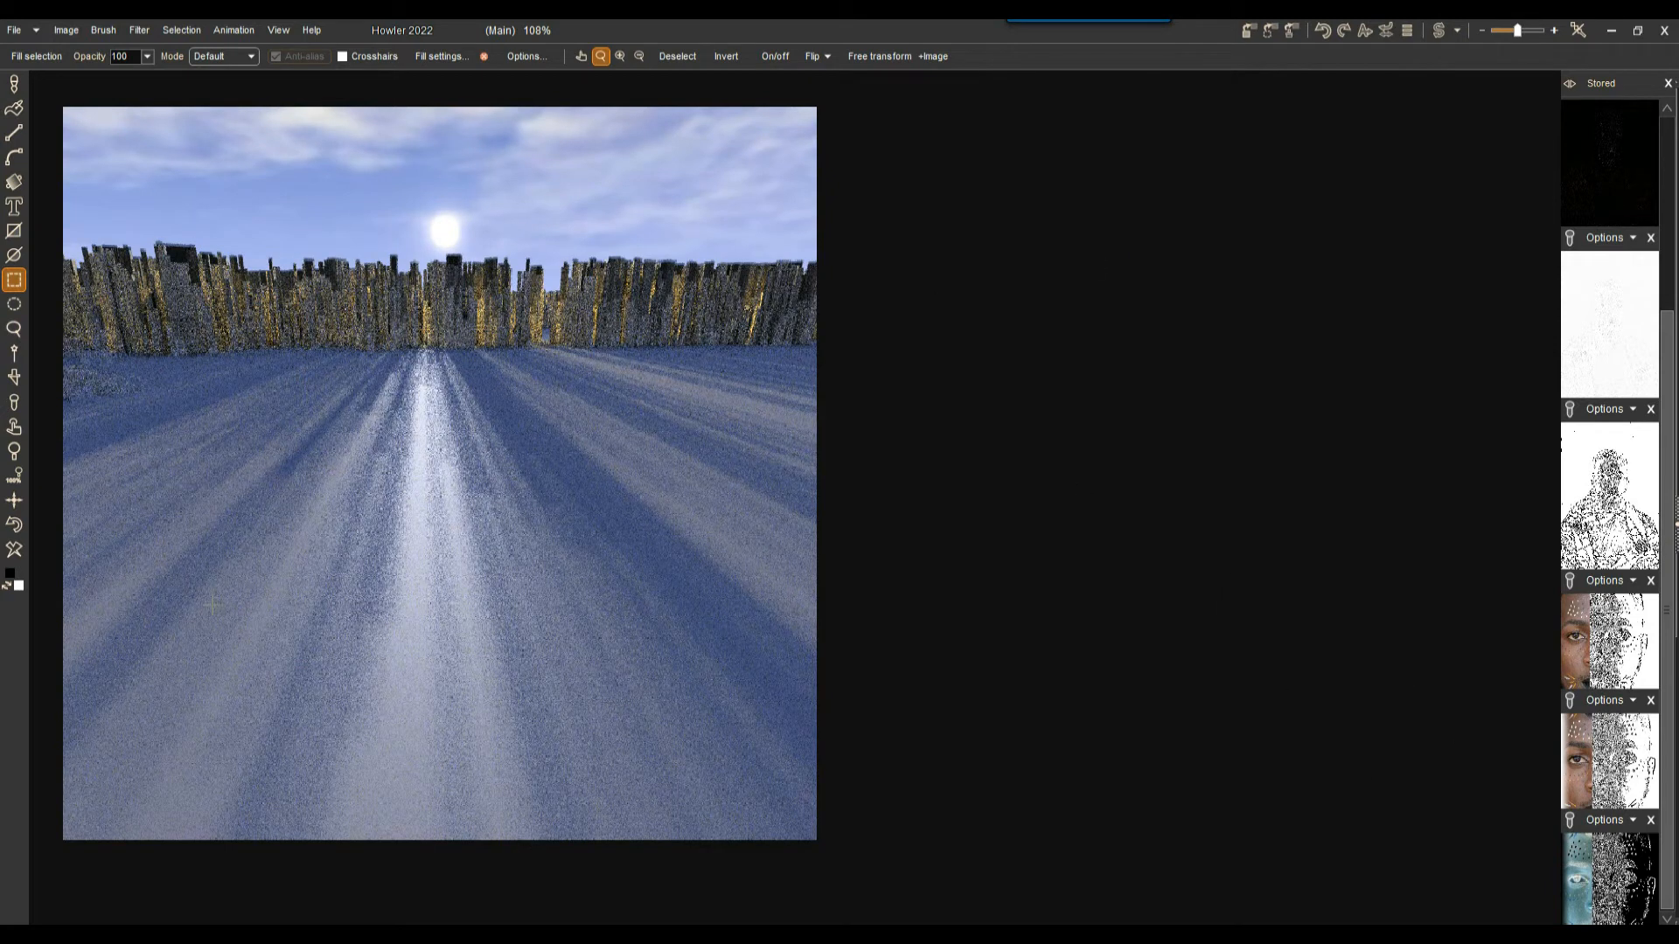
# Undo the applied render and create a 345-frame animation from the inverted face image.
pyautogui.click(14, 525)
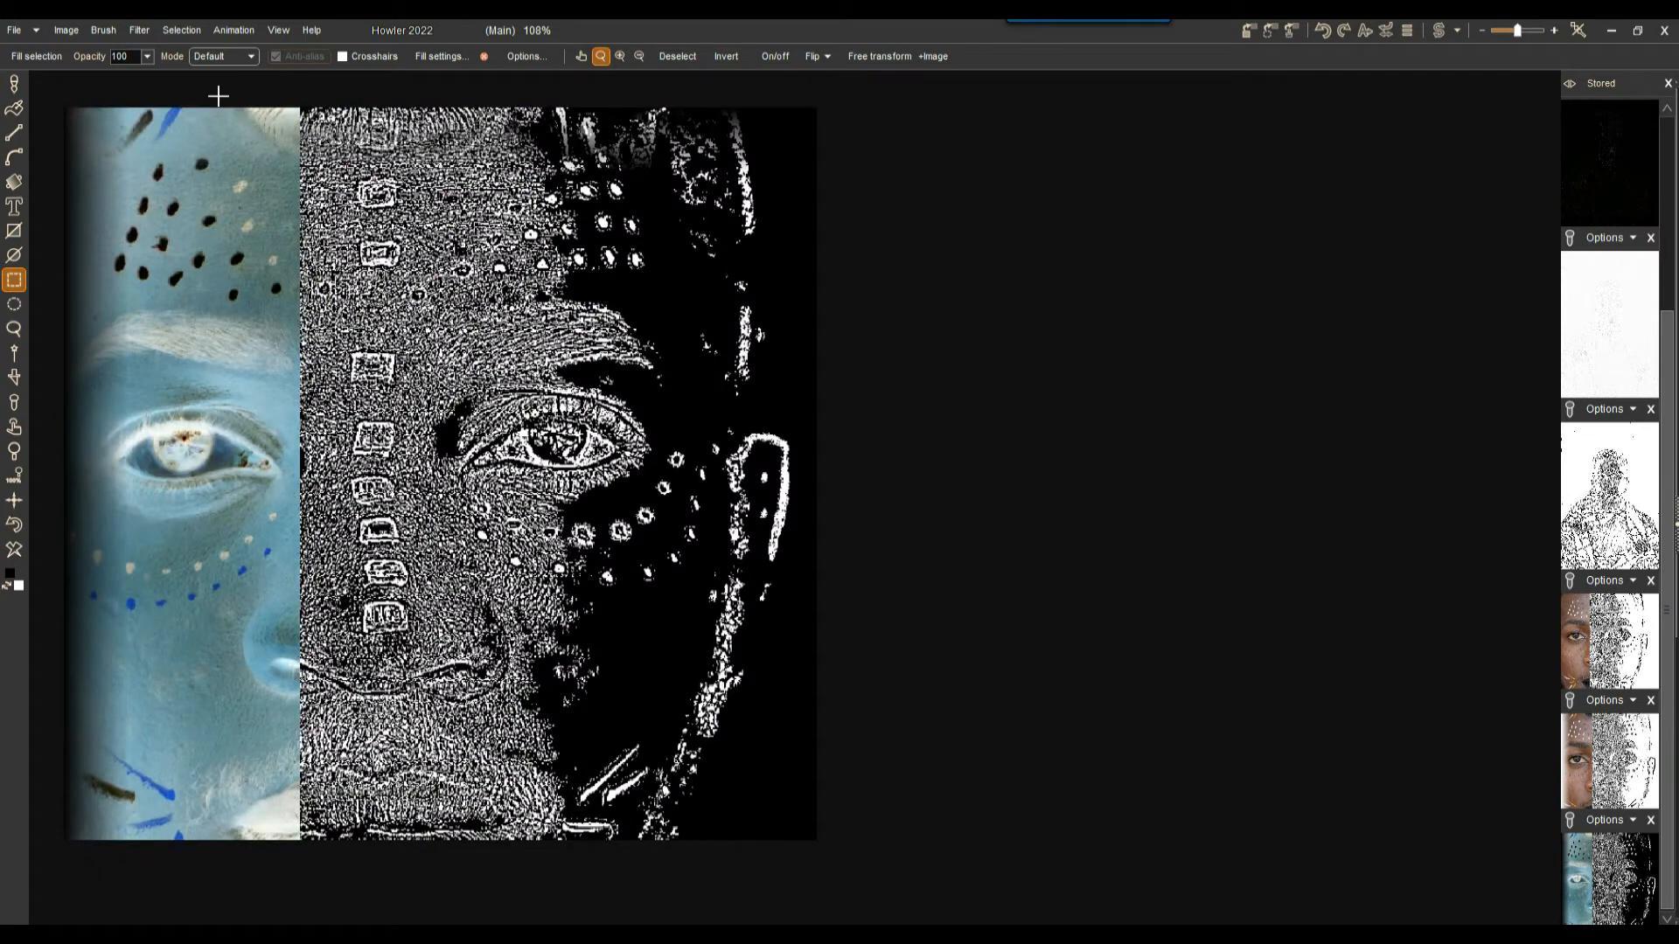
pyautogui.click(222, 33)
pyautogui.click(235, 51)
pyautogui.moveTo(673, 412); pyautogui.dragTo(591, 412)
pyautogui.write('345')
pyautogui.click(613, 627)
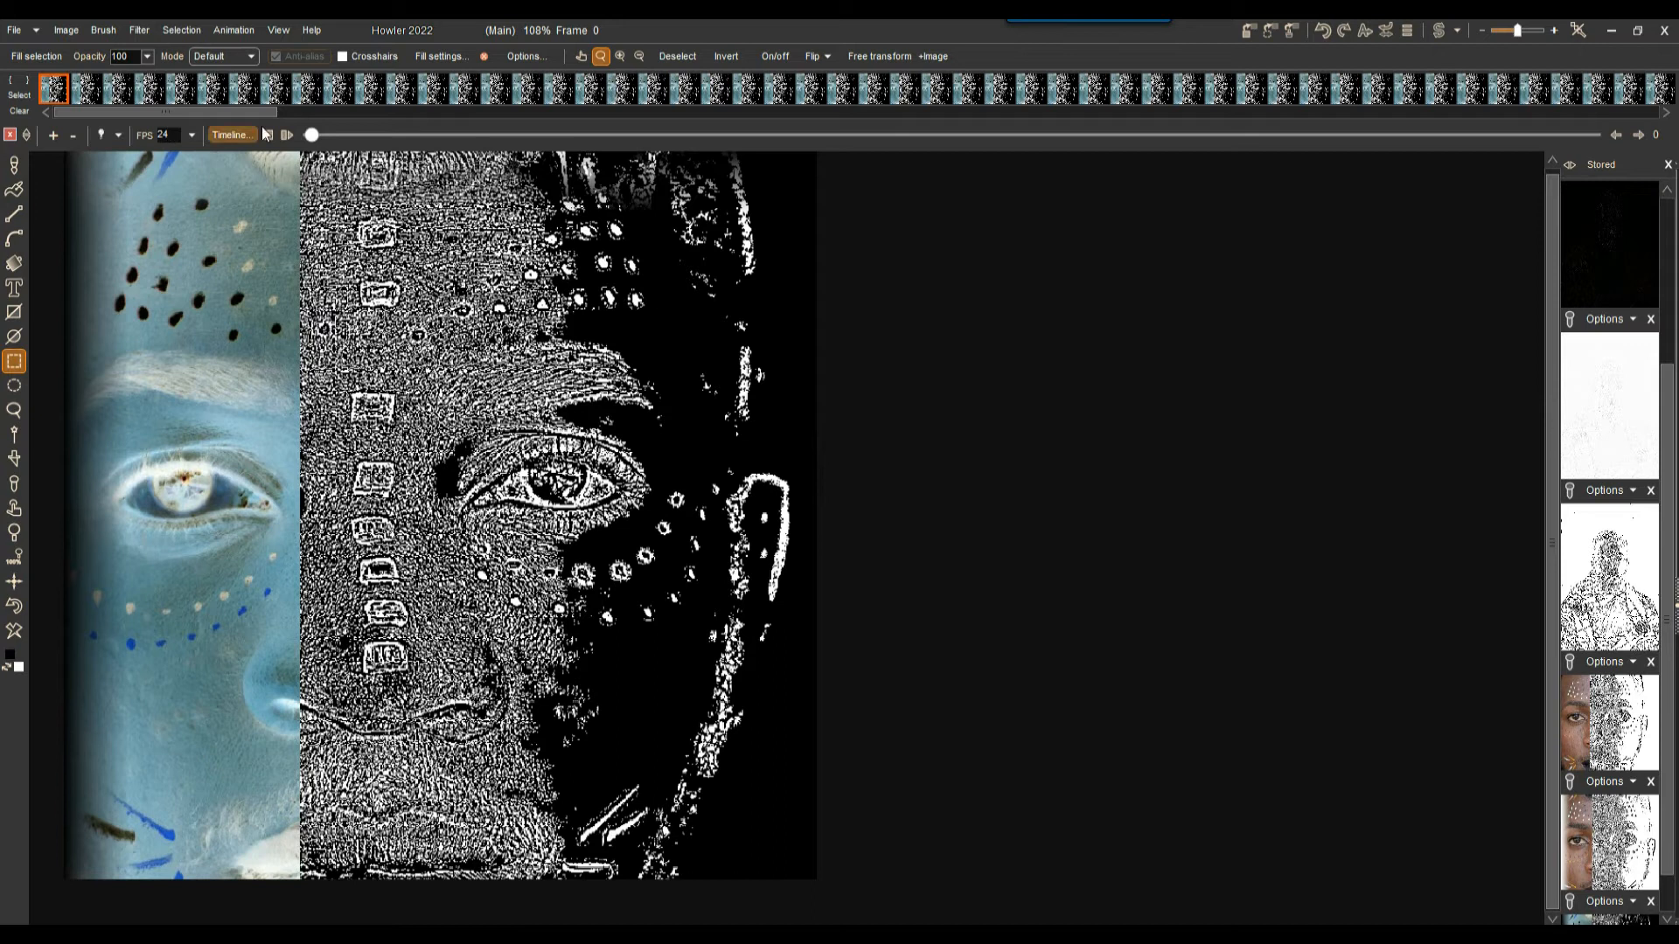
# Reopen the Puppy Ray GPU renderer for the animation, place its window beside the image, and expand its additional settings.
pyautogui.click(139, 30)
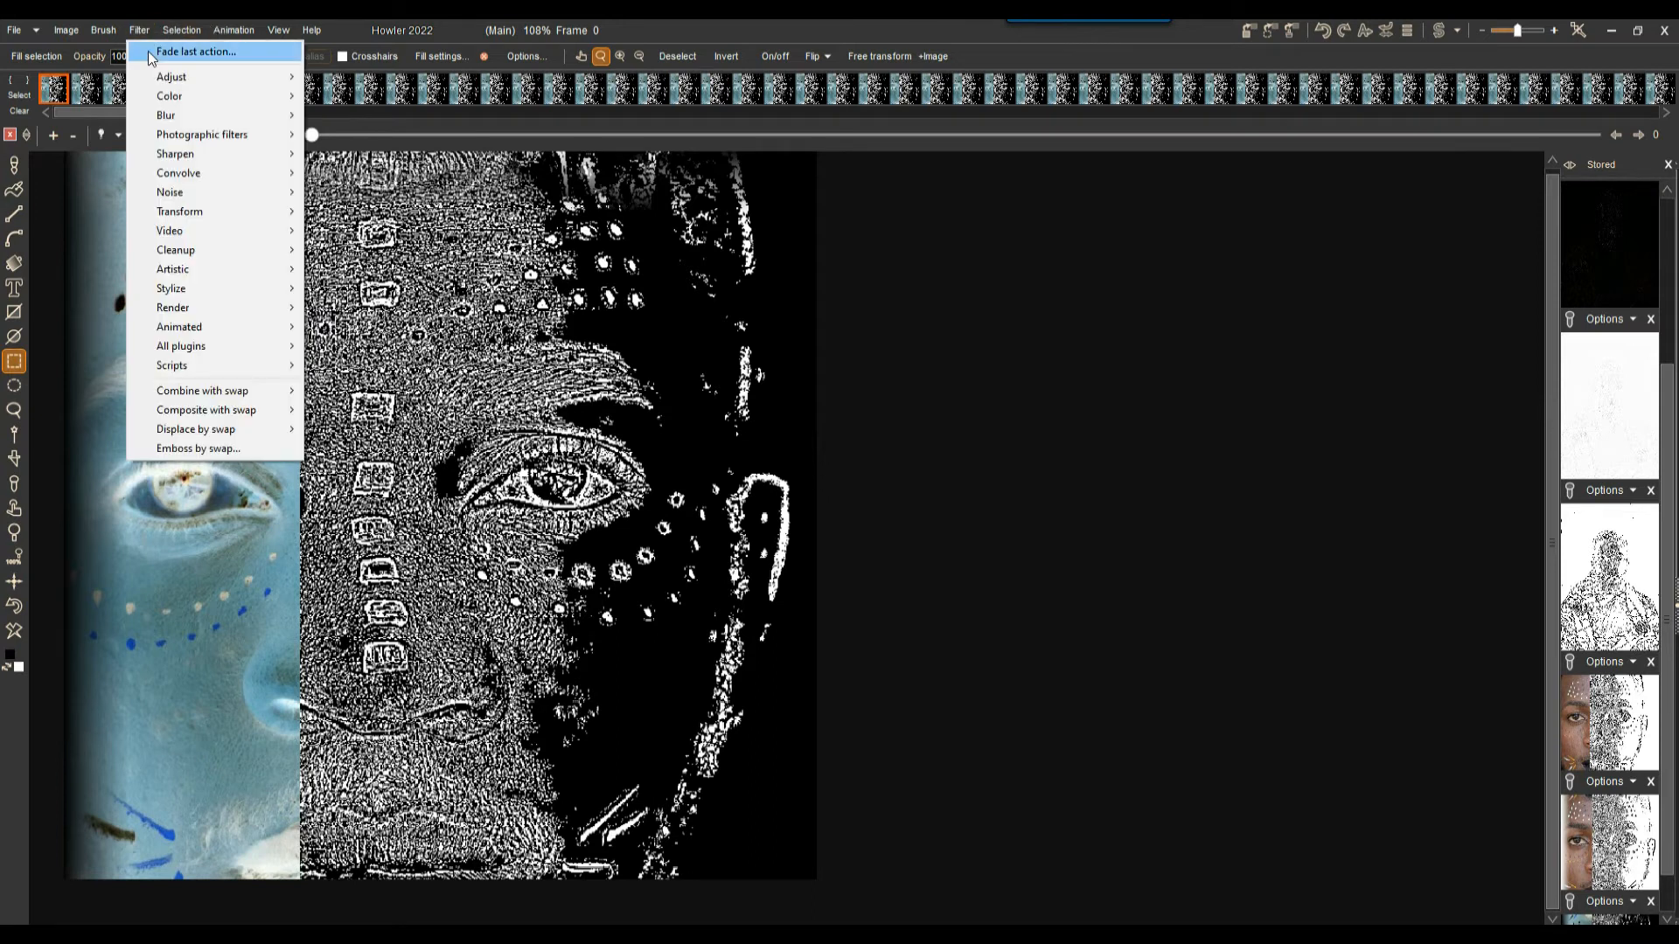
pyautogui.moveTo(203, 219)
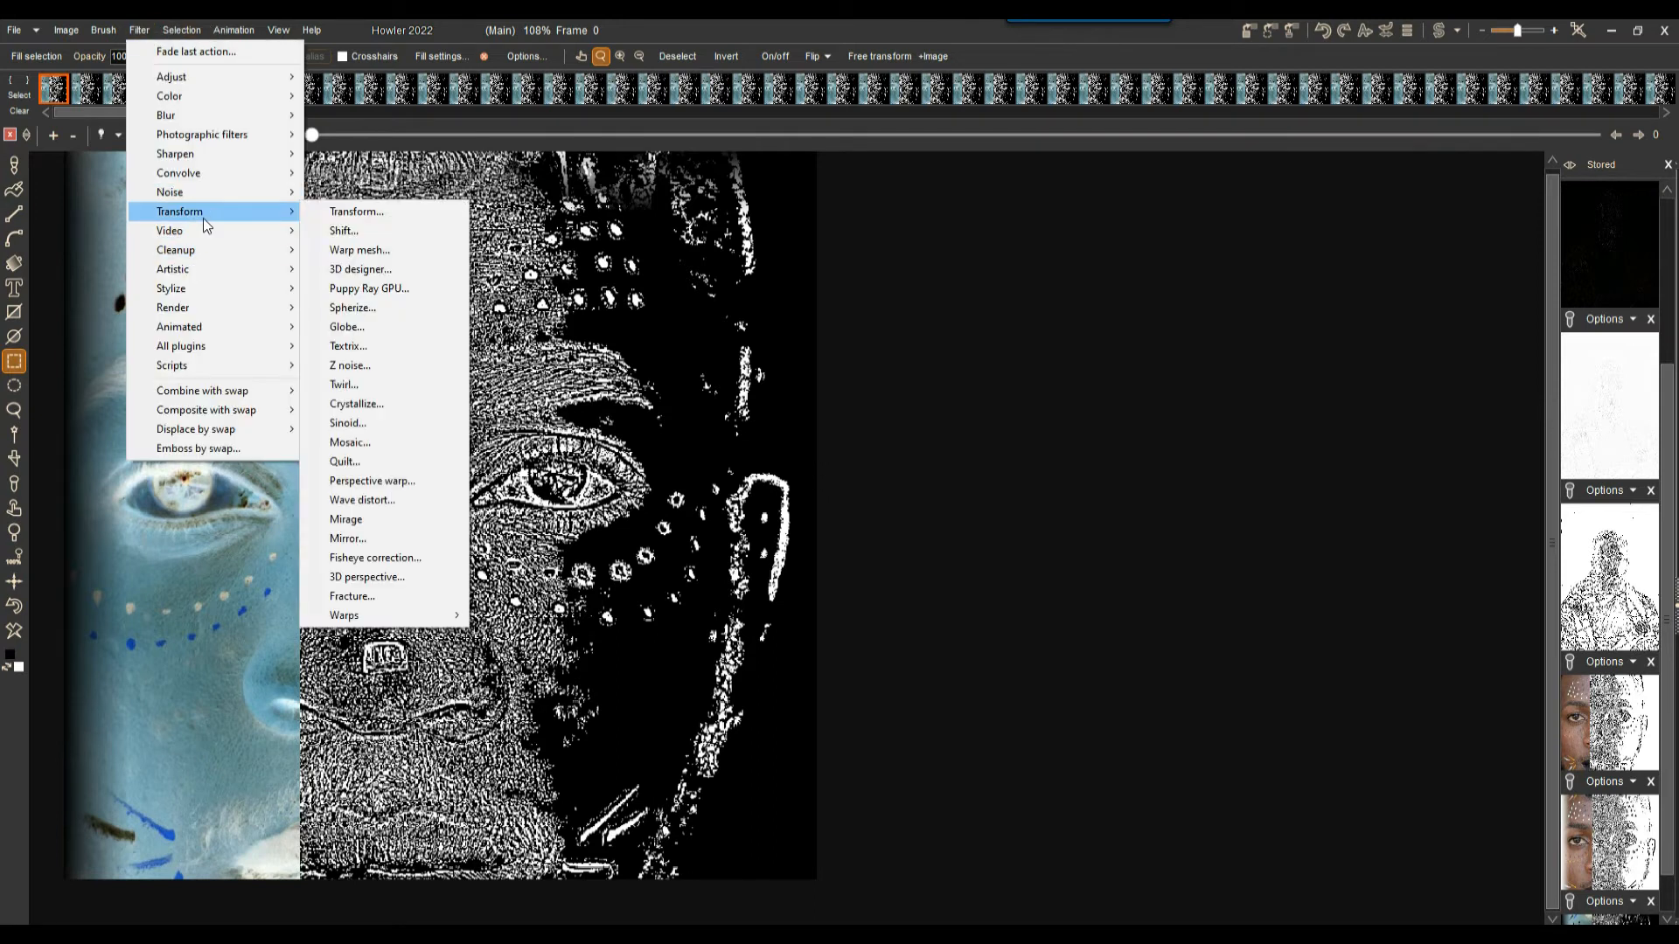
pyautogui.click(385, 288)
pyautogui.moveTo(797, 214); pyautogui.dragTo(974, 202)
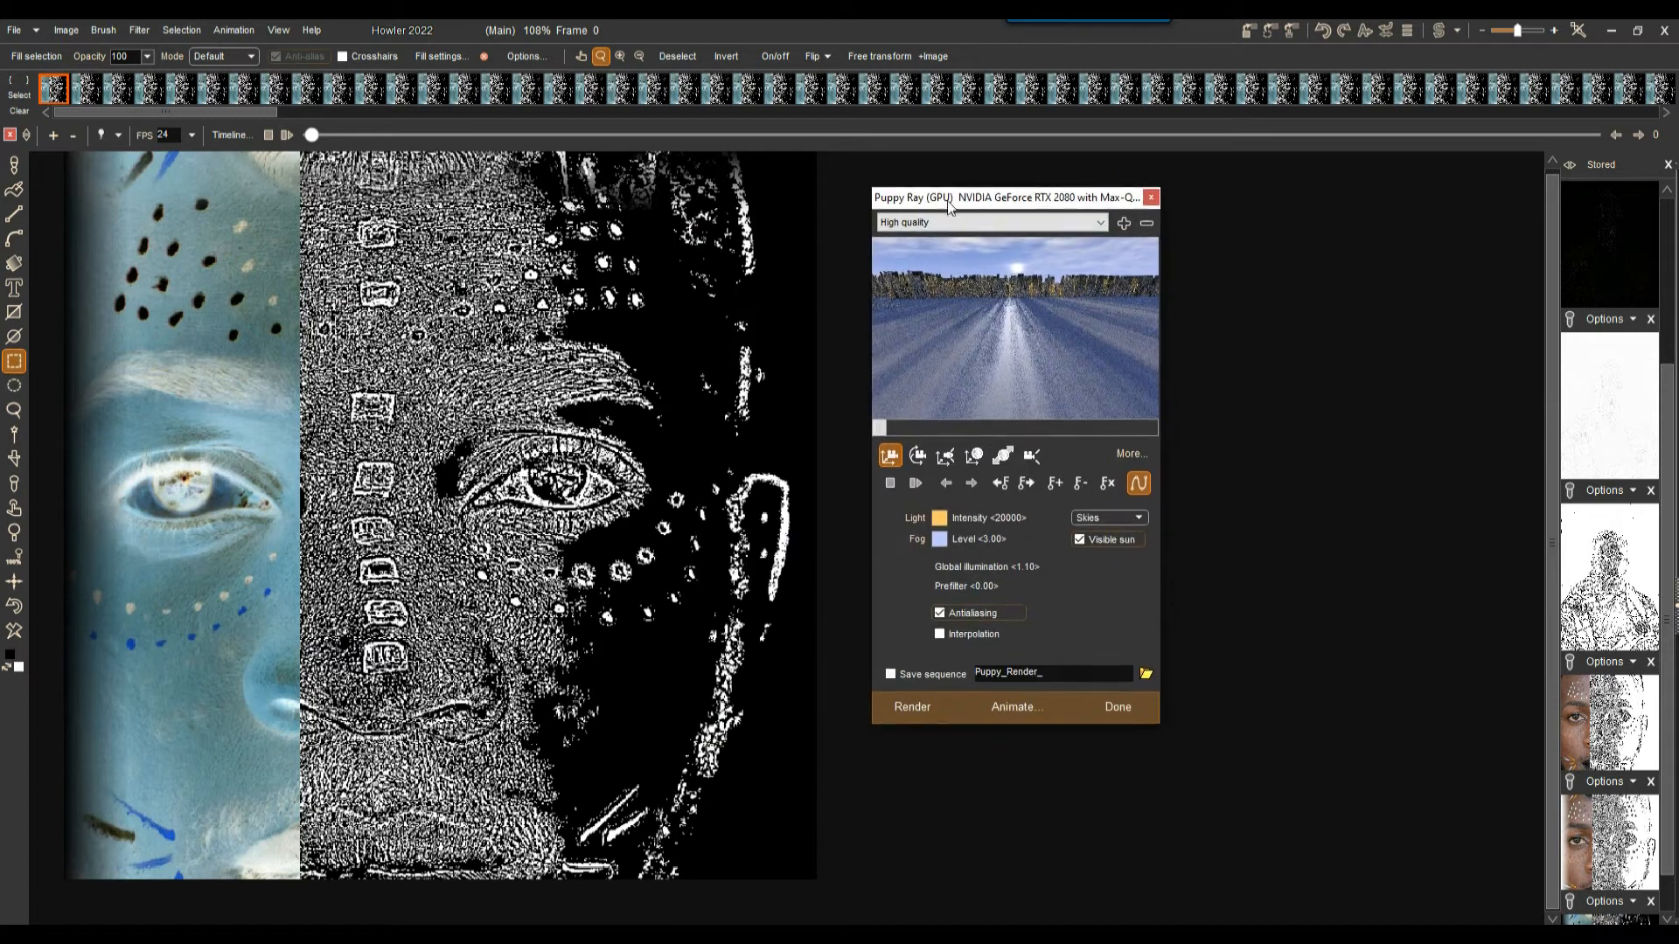
pyautogui.click(1129, 461)
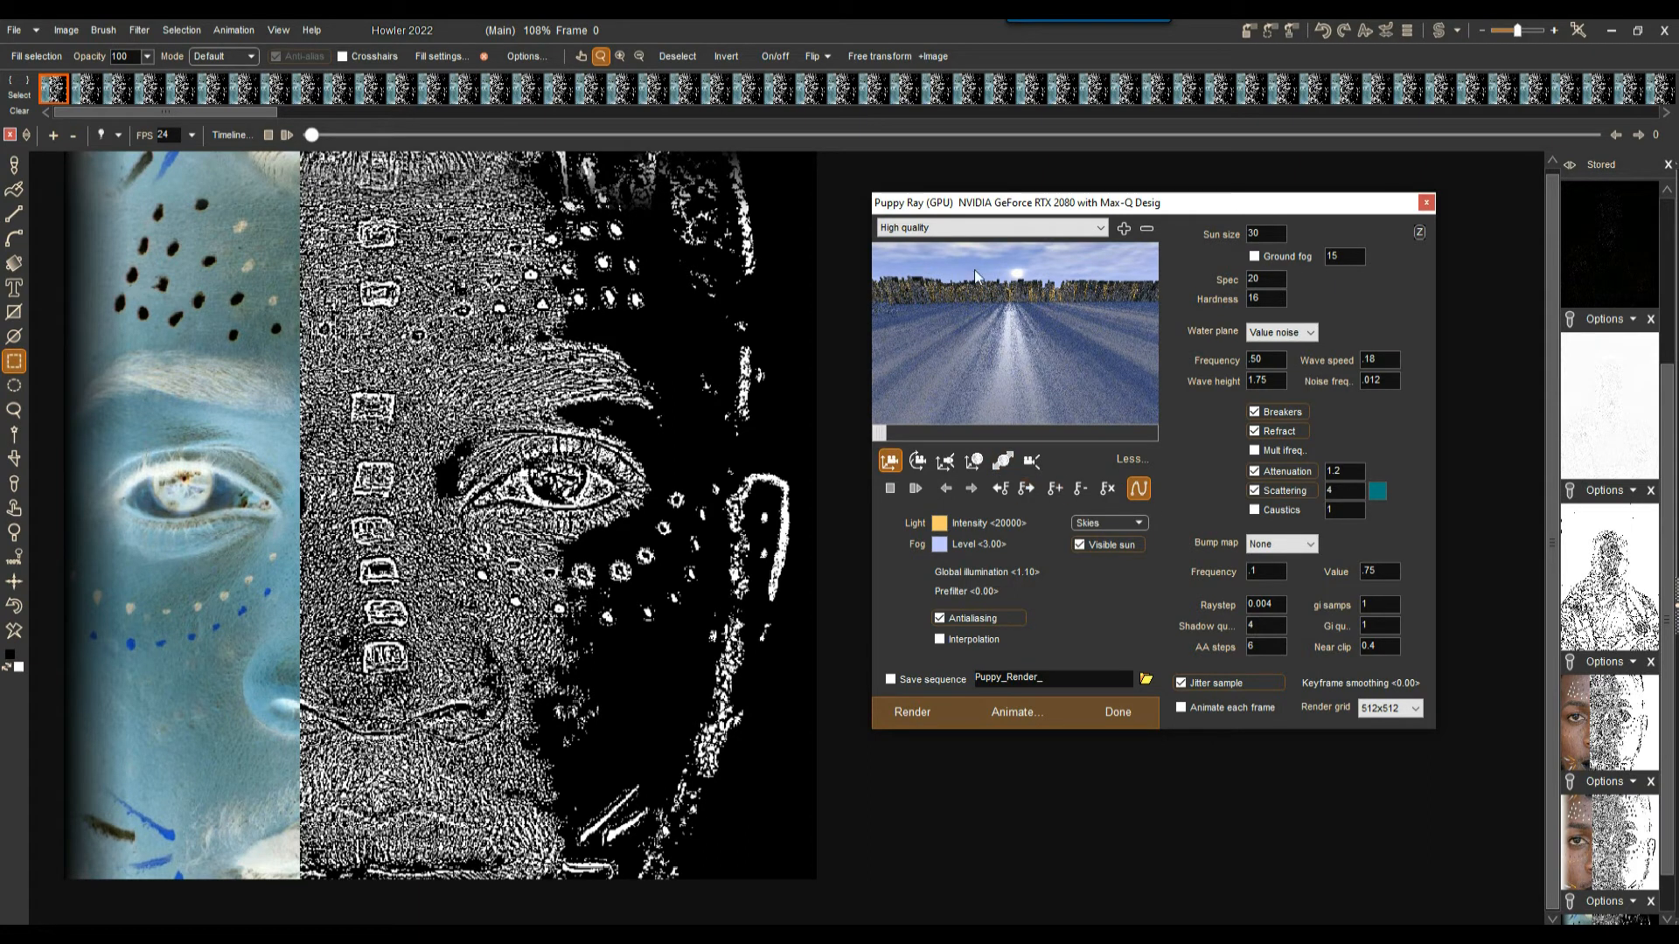
# Render the scene at High quality with antialiasing off, and slightly adjust the camera position and framing.
pyautogui.click(904, 229)
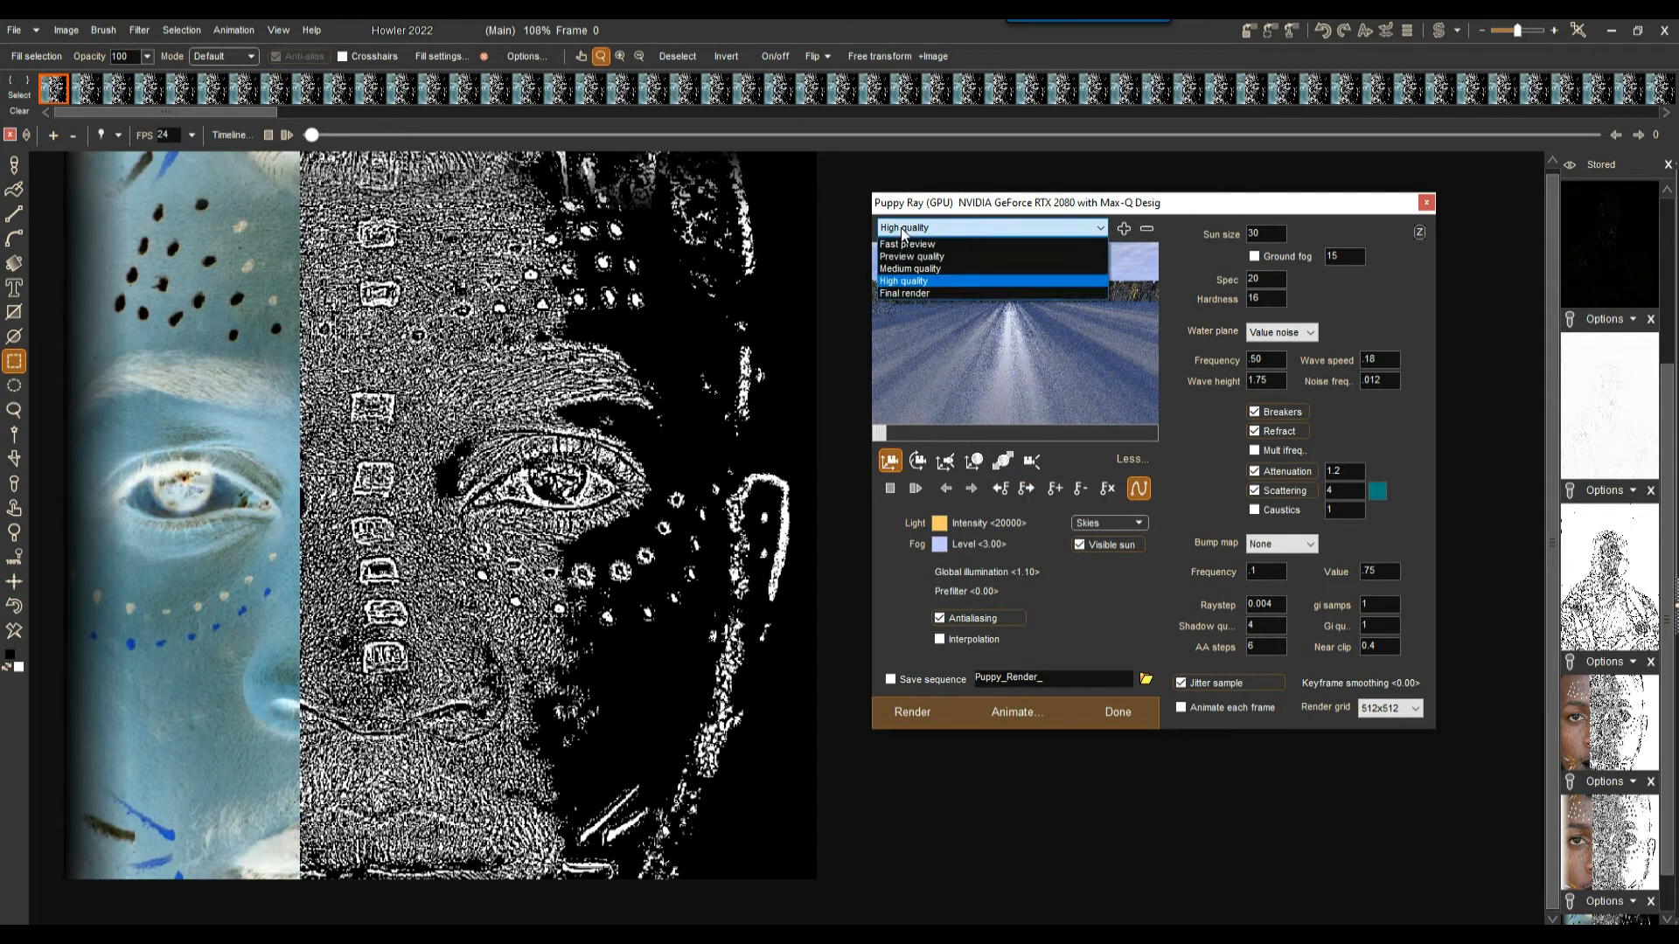
pyautogui.click(907, 292)
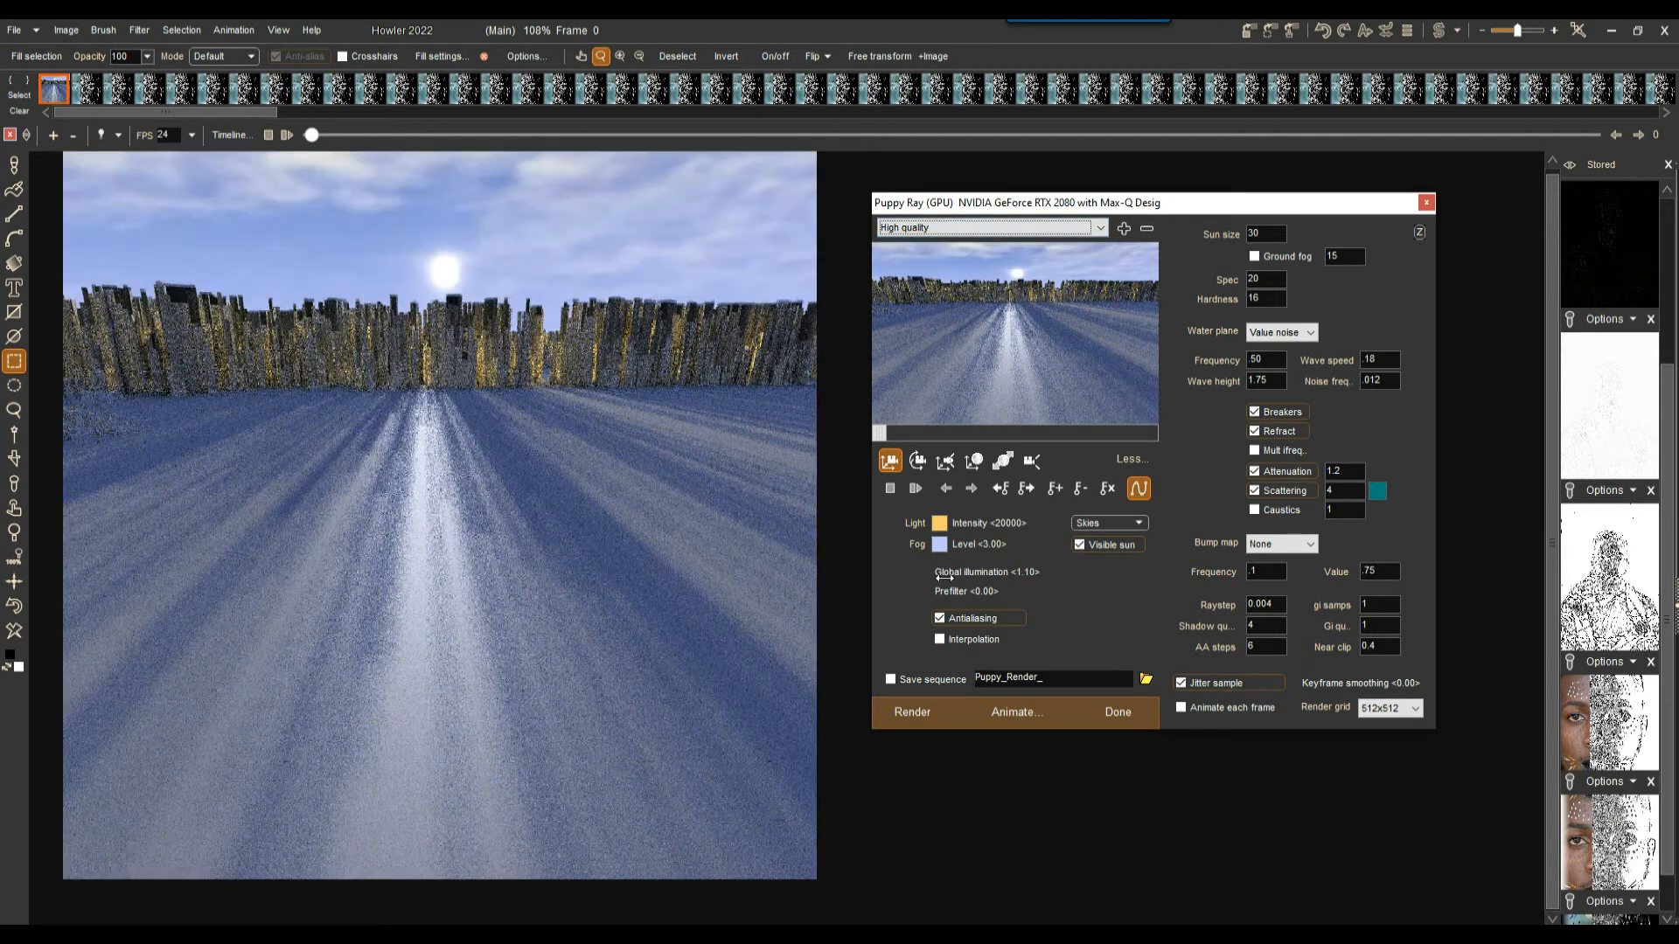
pyautogui.click(959, 617)
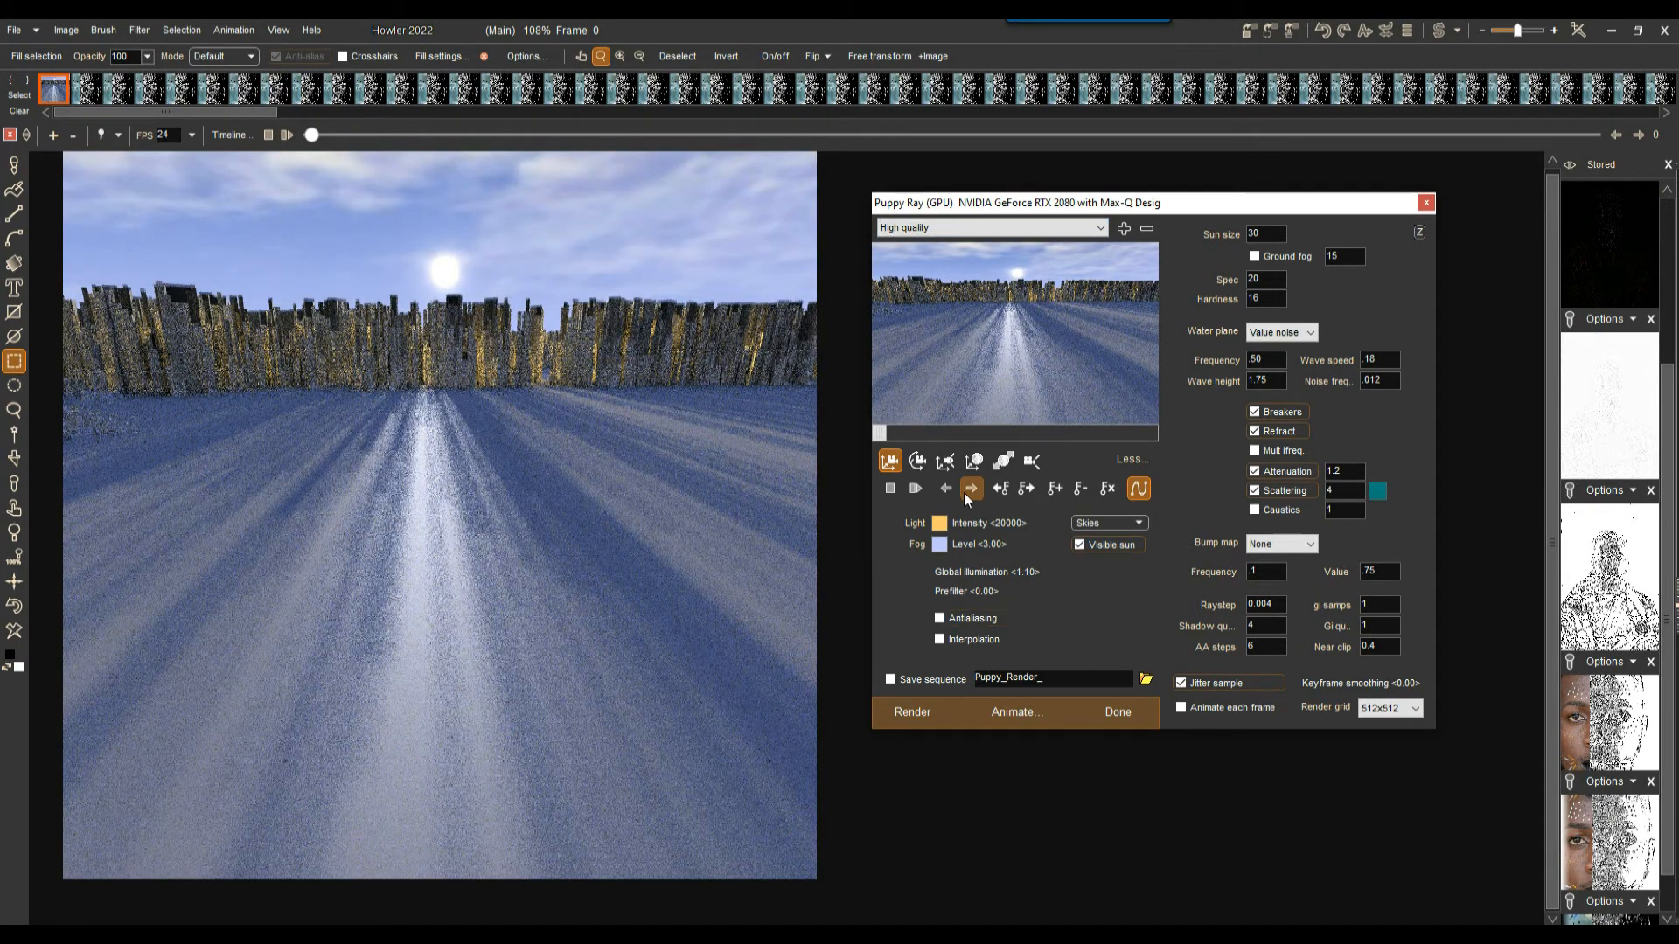
pyautogui.moveTo(1004, 369)
pyautogui.mouseDown()
pyautogui.moveTo(997, 335)
pyautogui.moveTo(991, 361)
pyautogui.mouseUp()
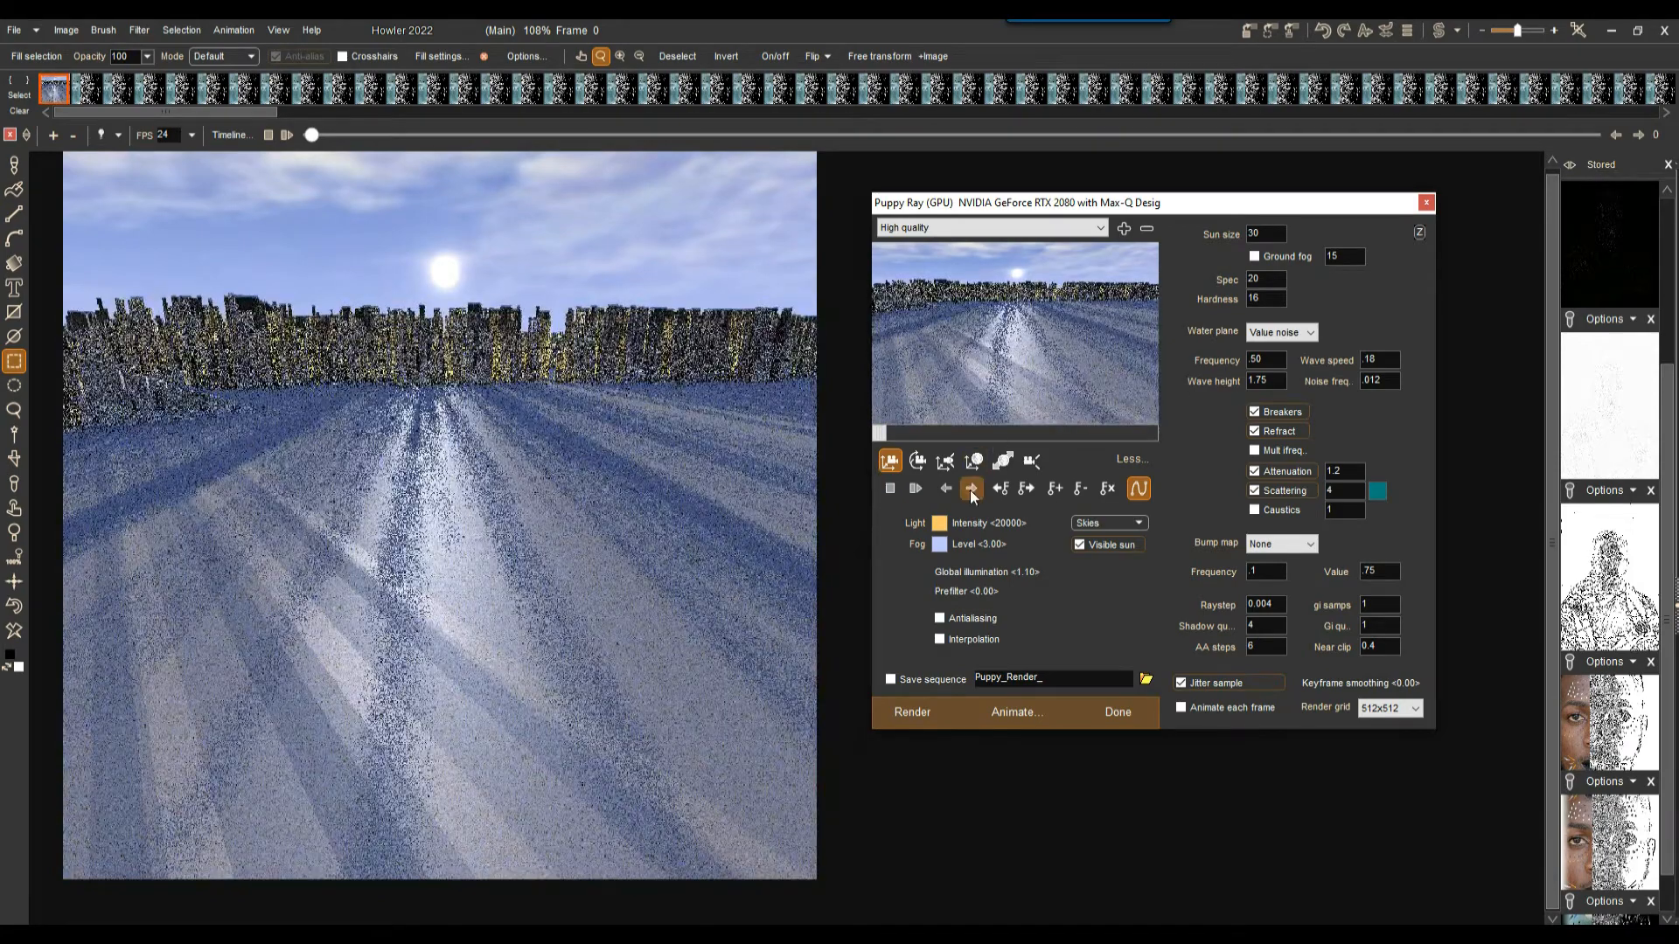
pyautogui.click(1033, 464)
pyautogui.moveTo(1037, 382)
pyautogui.mouseDown()
pyautogui.moveTo(1044, 399)
pyautogui.moveTo(986, 406)
pyautogui.moveTo(1026, 402)
pyautogui.mouseUp()
# Try a red sunset sky preset, and replace it with the dark blue storm-cloud sky.
pyautogui.click(1128, 523)
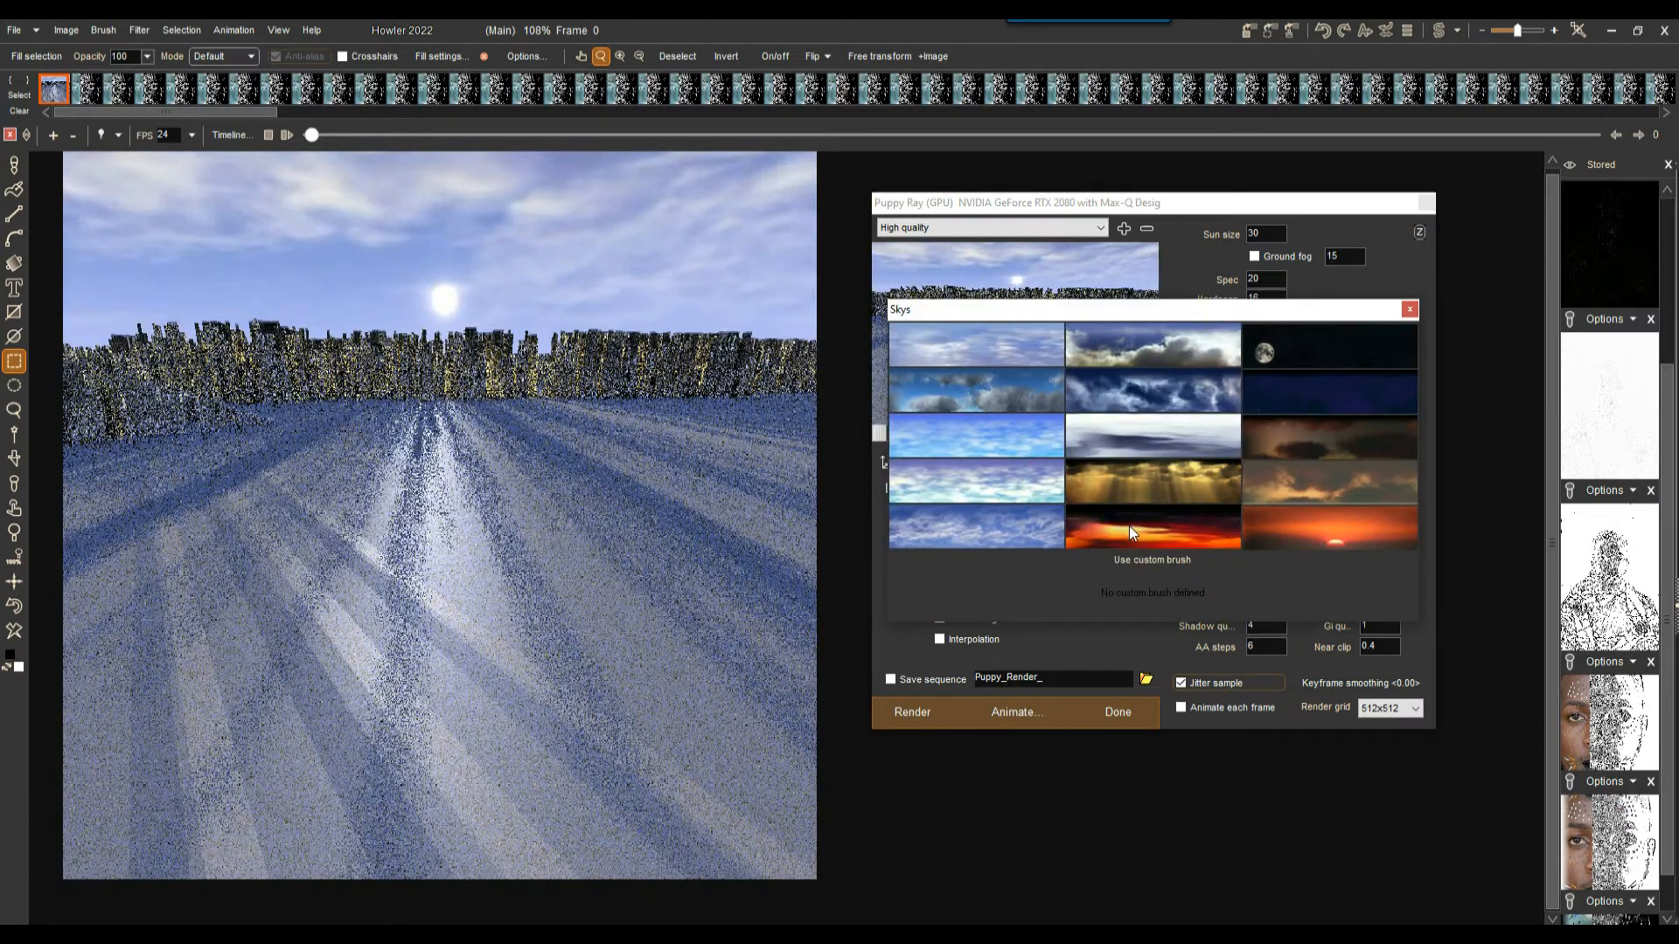
pyautogui.click(1095, 348)
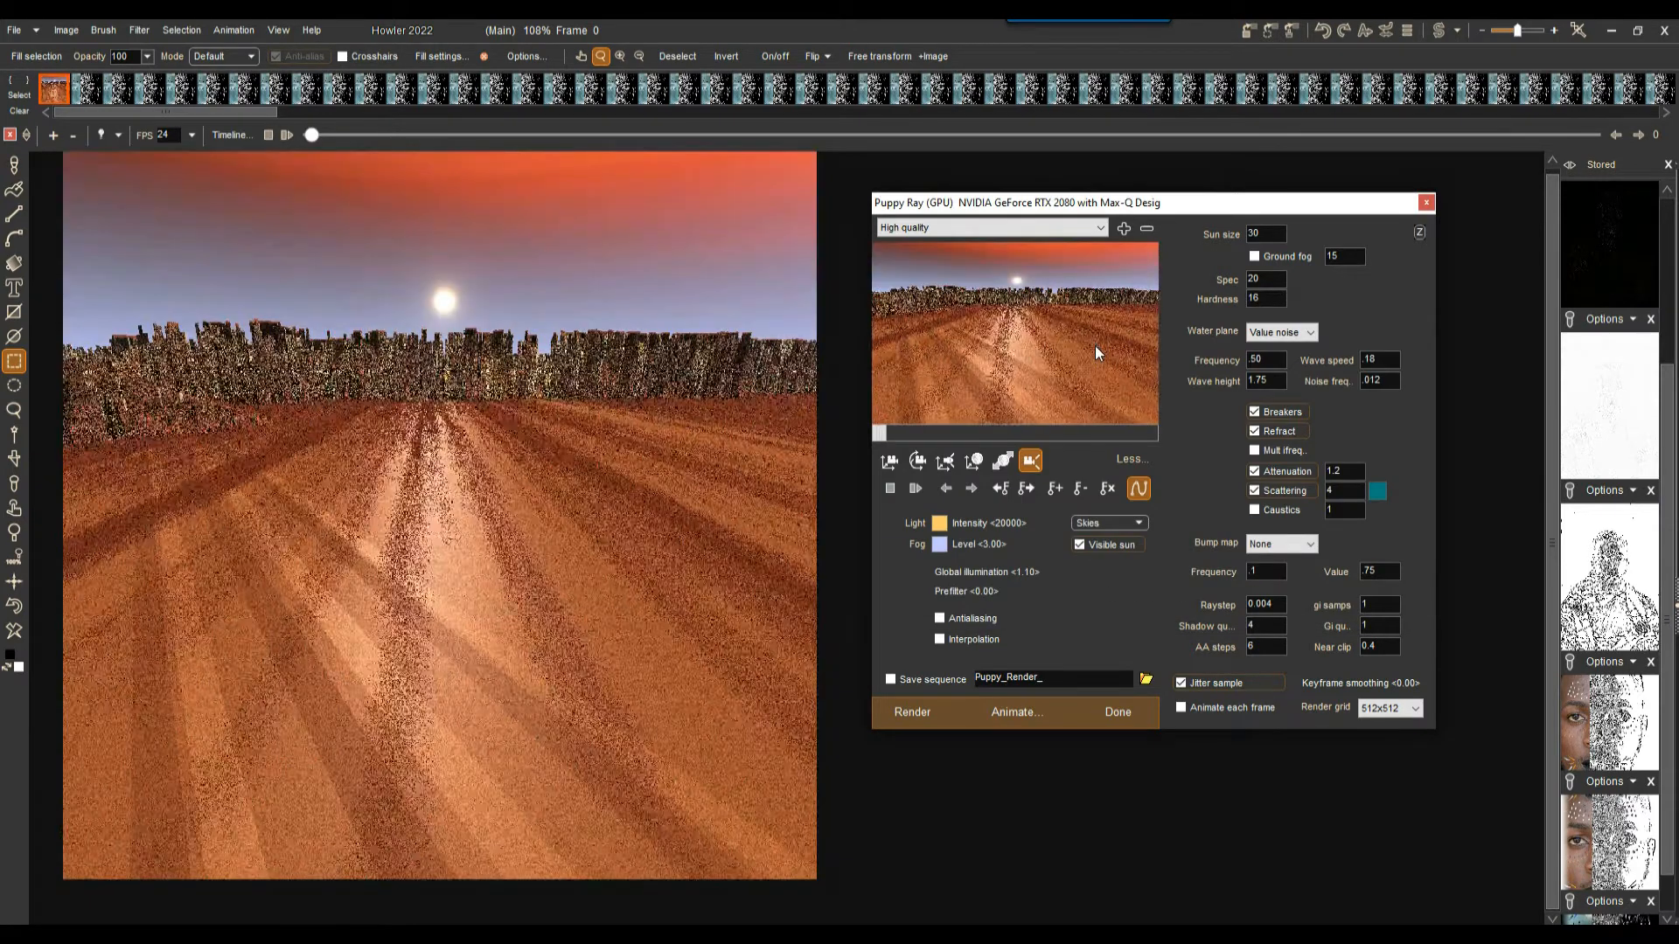
pyautogui.click(1134, 521)
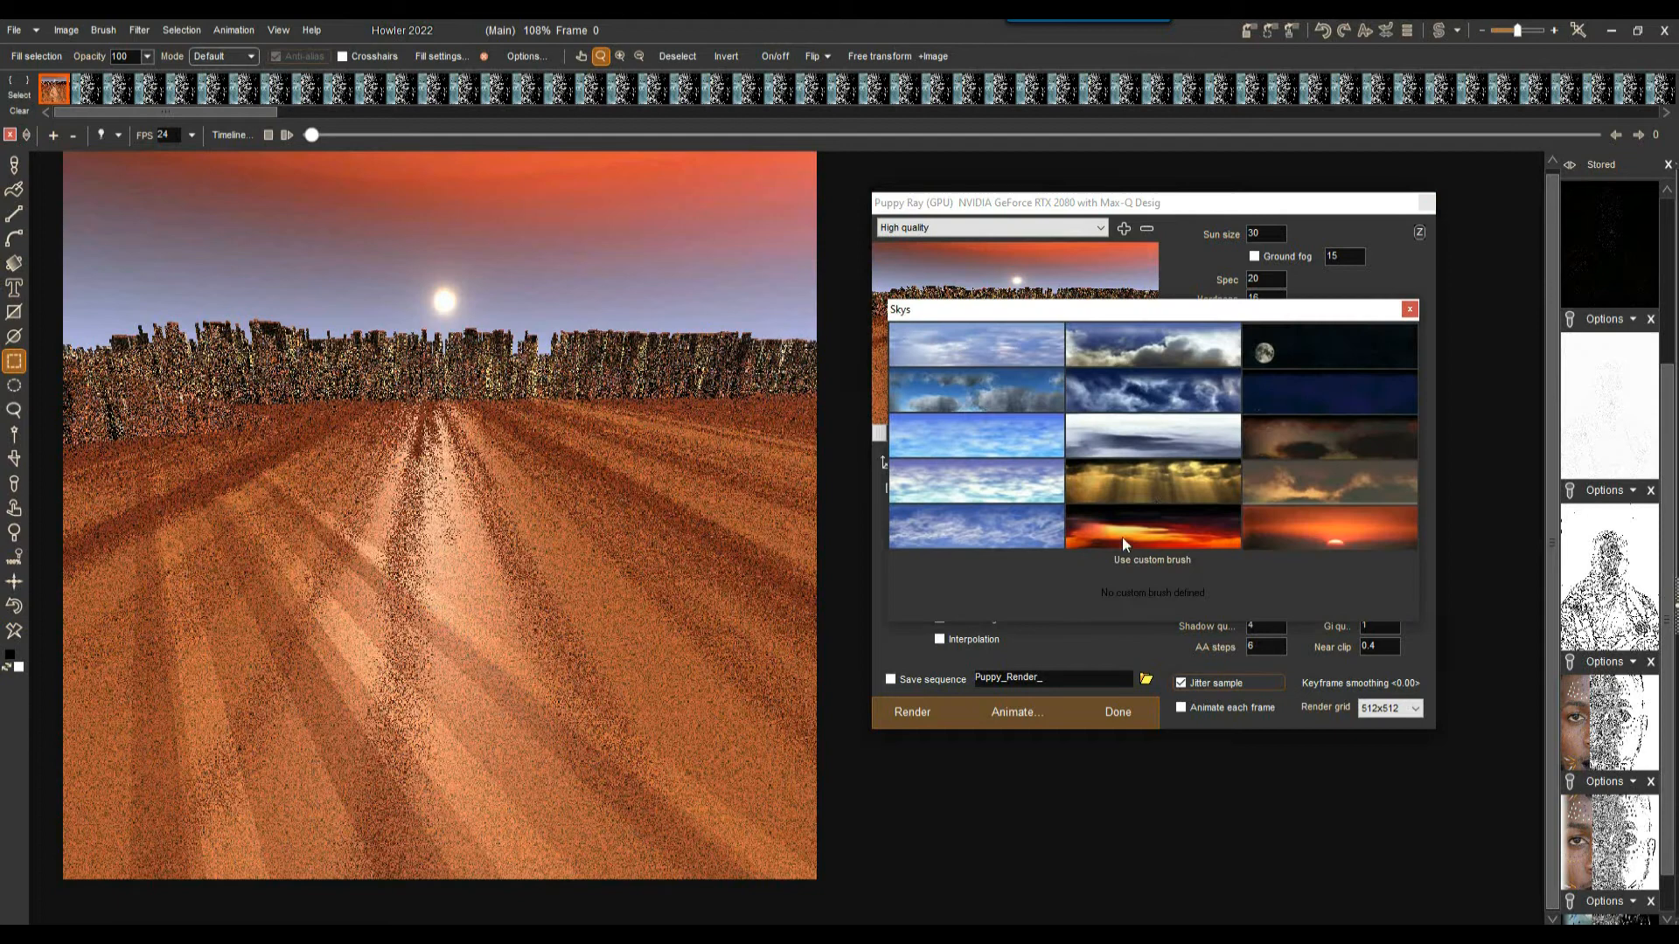
pyautogui.click(1118, 392)
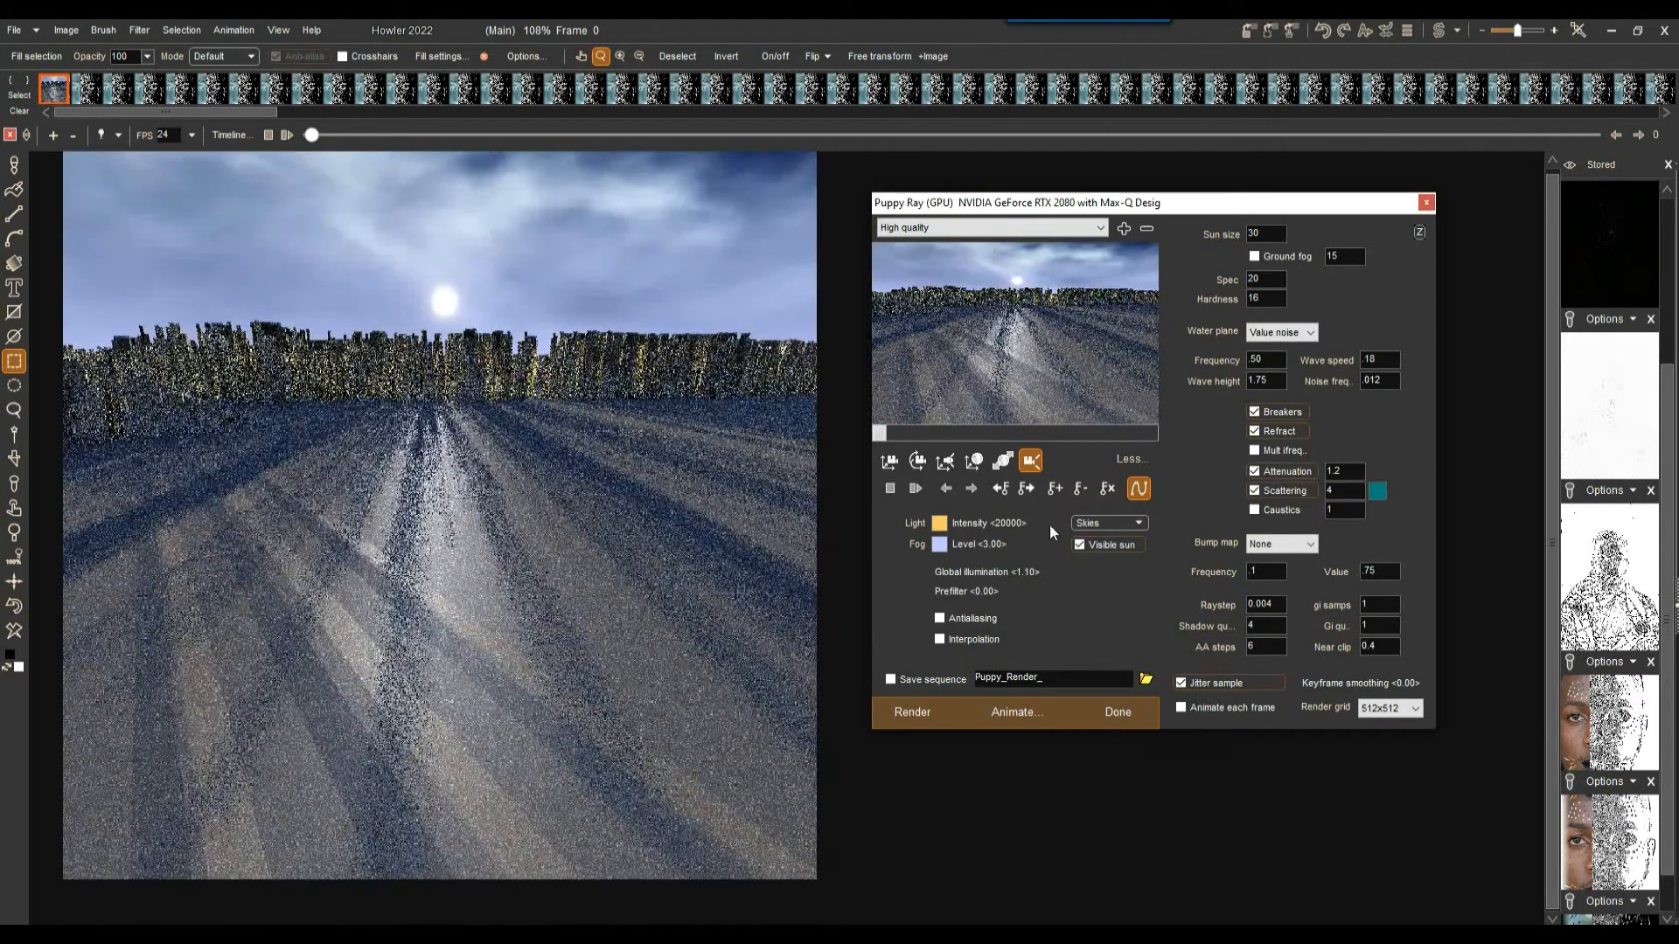
# Lower the sun below the horizon at frame 0, and set global illumination to 0.89 and light intensity to 14600.
pyautogui.click(948, 460)
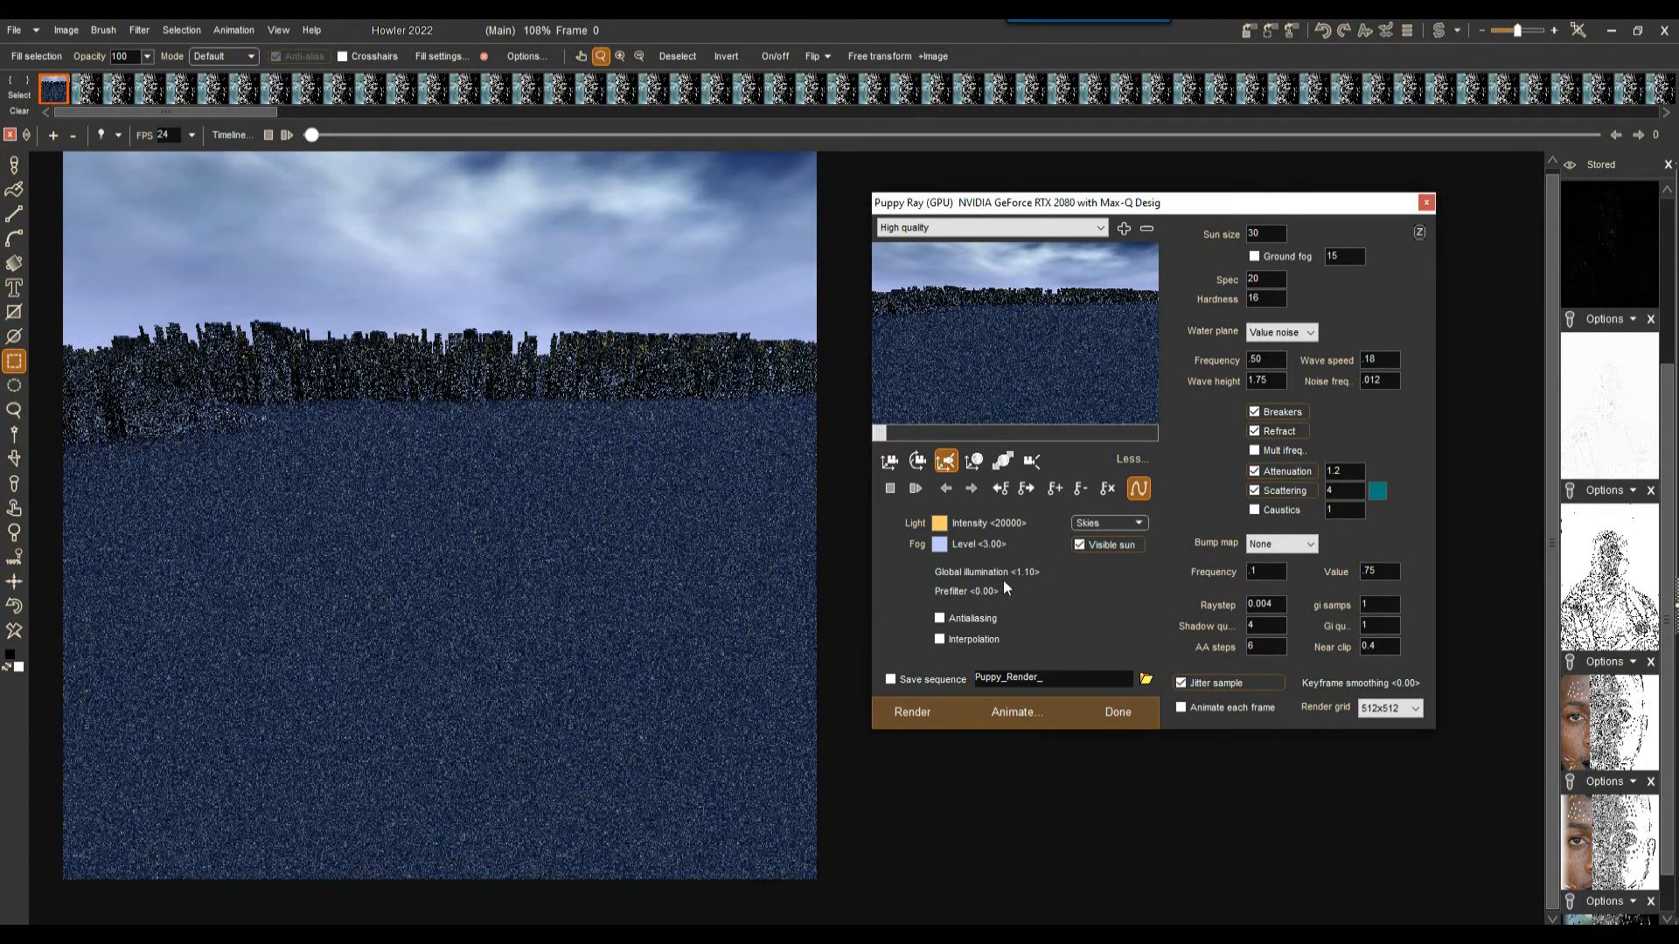
pyautogui.moveTo(1037, 574); pyautogui.dragTo(1005, 579)
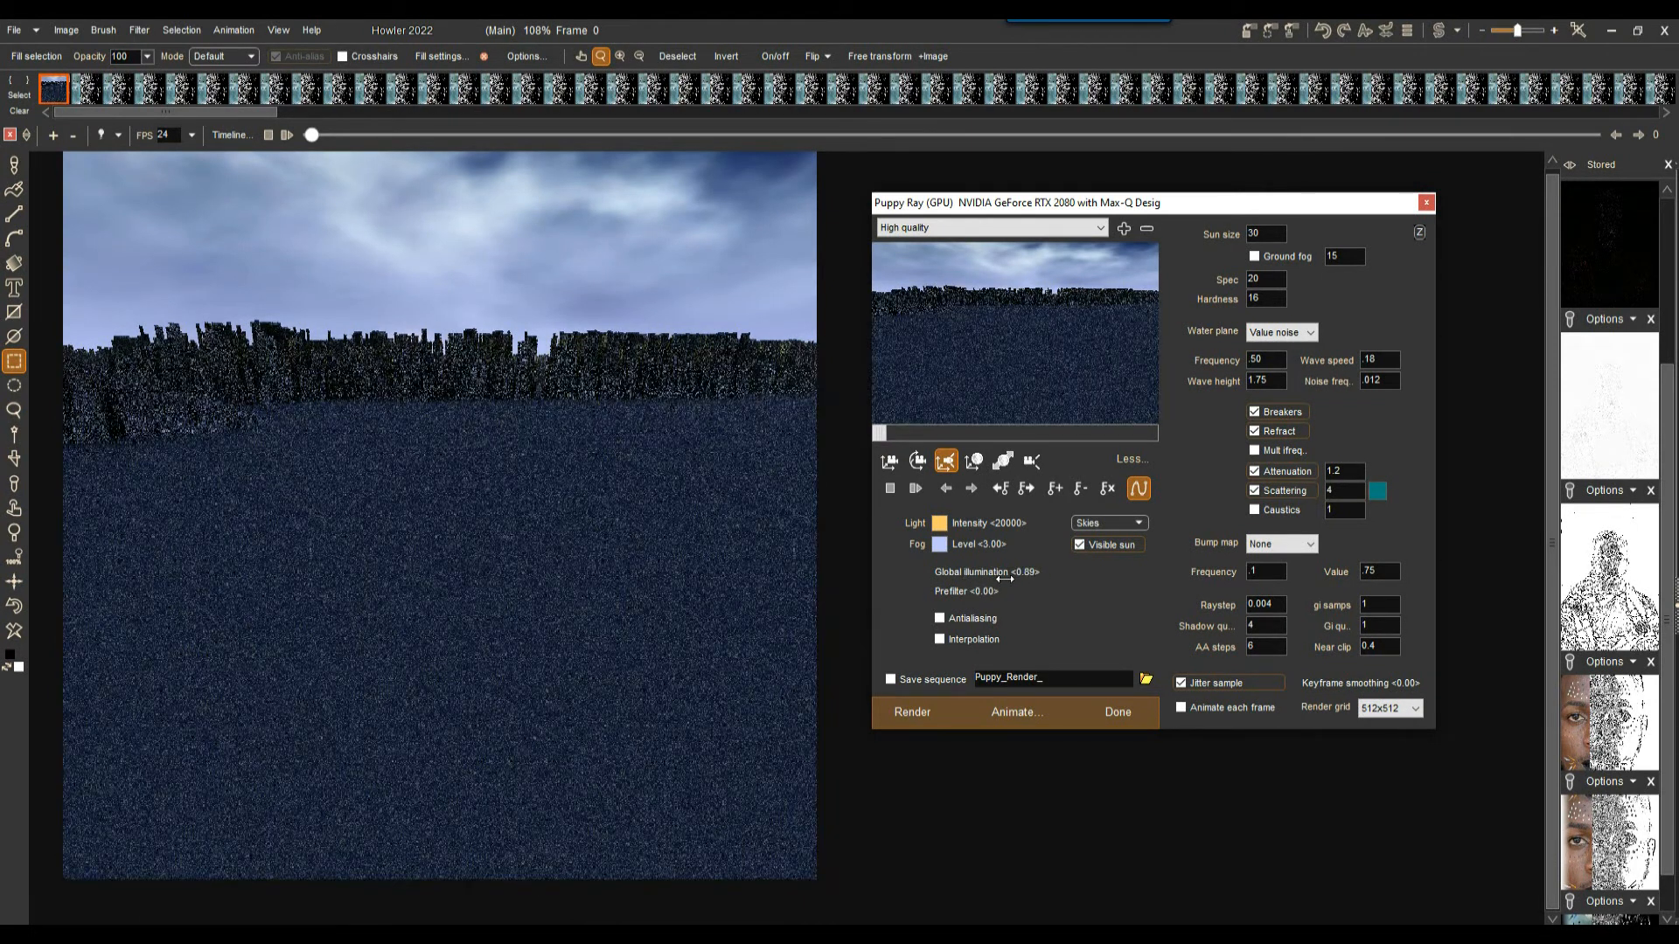
pyautogui.moveTo(1008, 523); pyautogui.dragTo(986, 526)
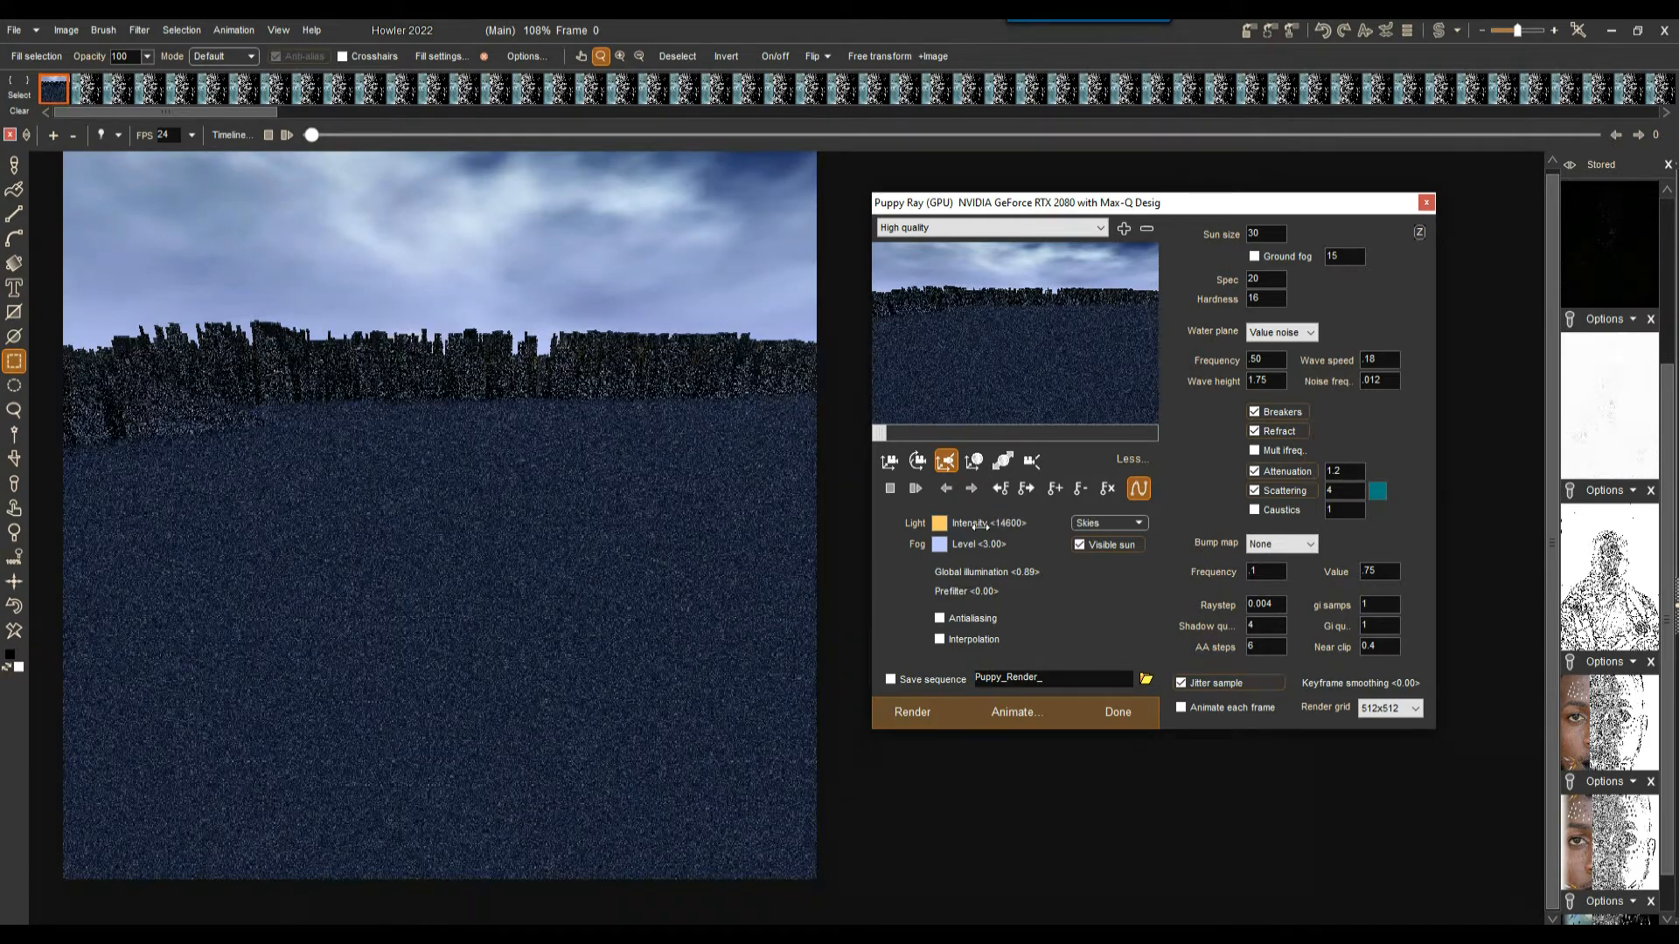
# Change the light colour to a darker reddish orange and set the fog level to 1.13.
pyautogui.click(939, 523)
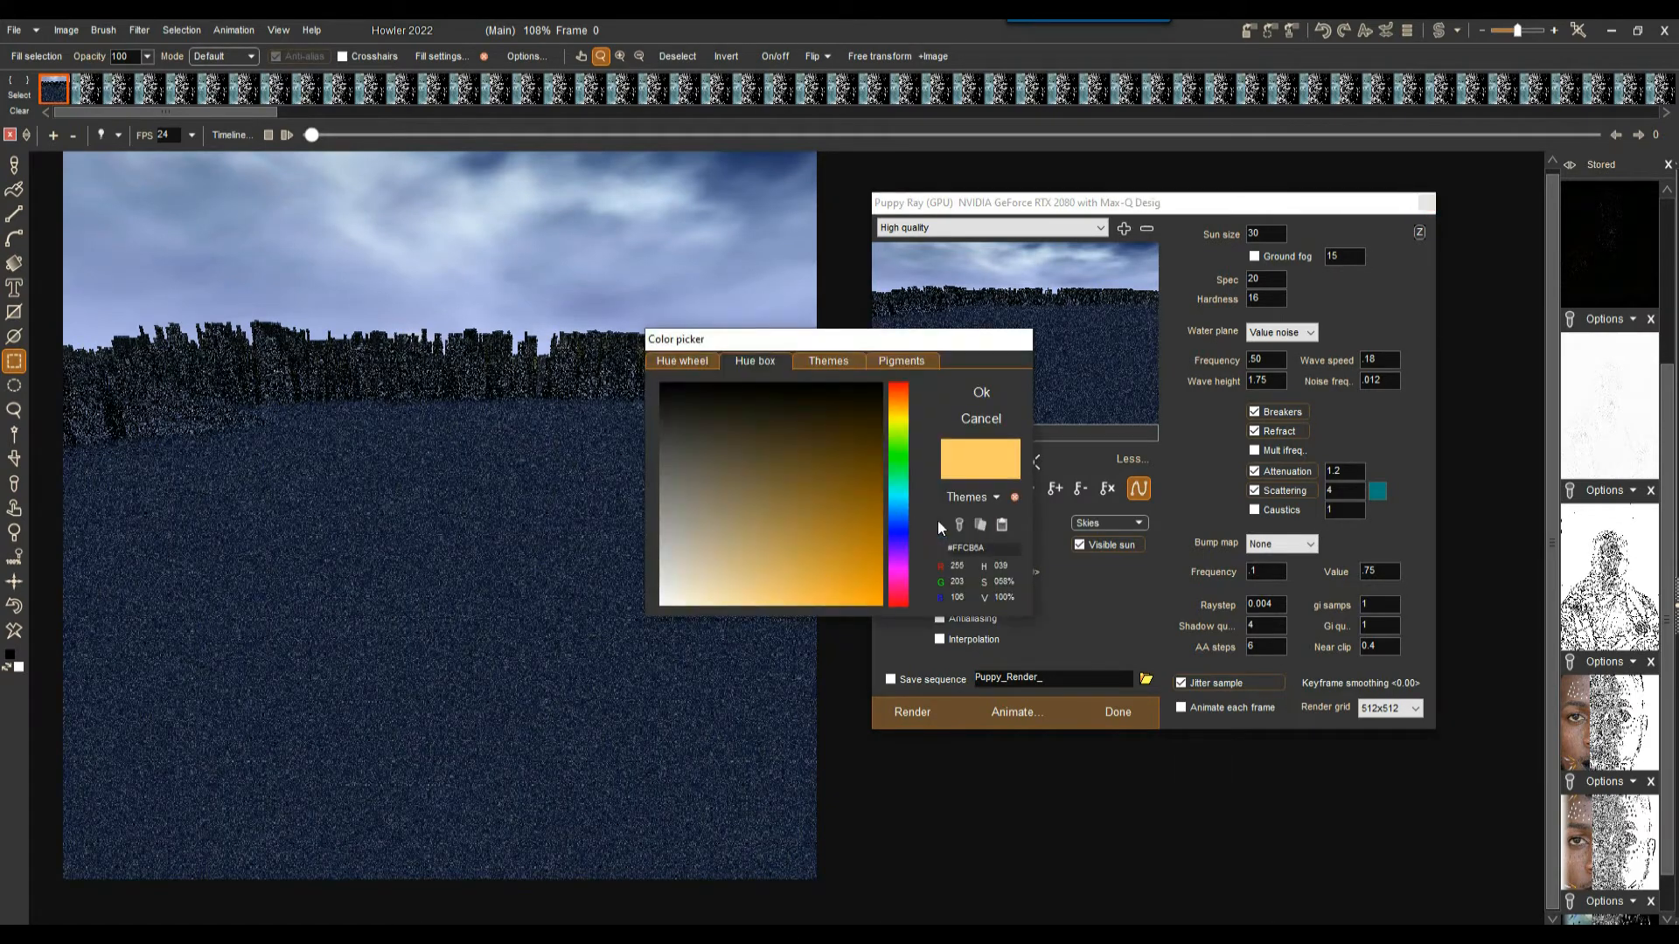
pyautogui.click(889, 392)
pyautogui.click(806, 536)
pyautogui.click(984, 392)
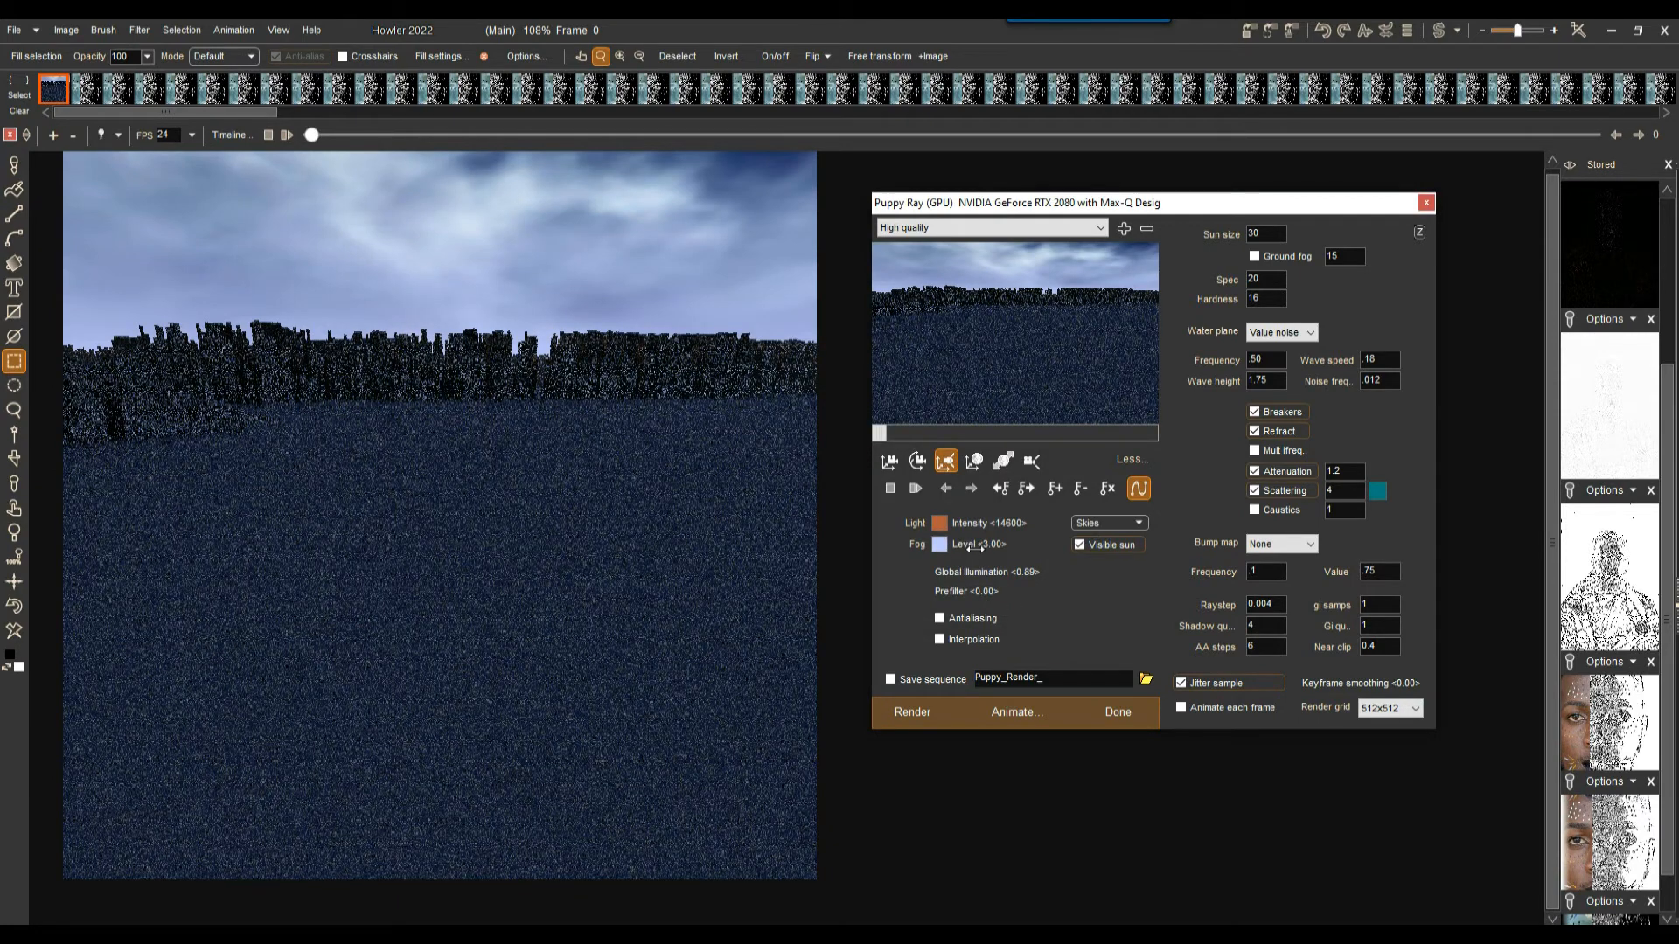
pyautogui.moveTo(986, 544)
pyautogui.mouseDown()
pyautogui.moveTo(966, 557)
pyautogui.moveTo(1018, 544)
pyautogui.moveTo(996, 544)
pyautogui.mouseUp()
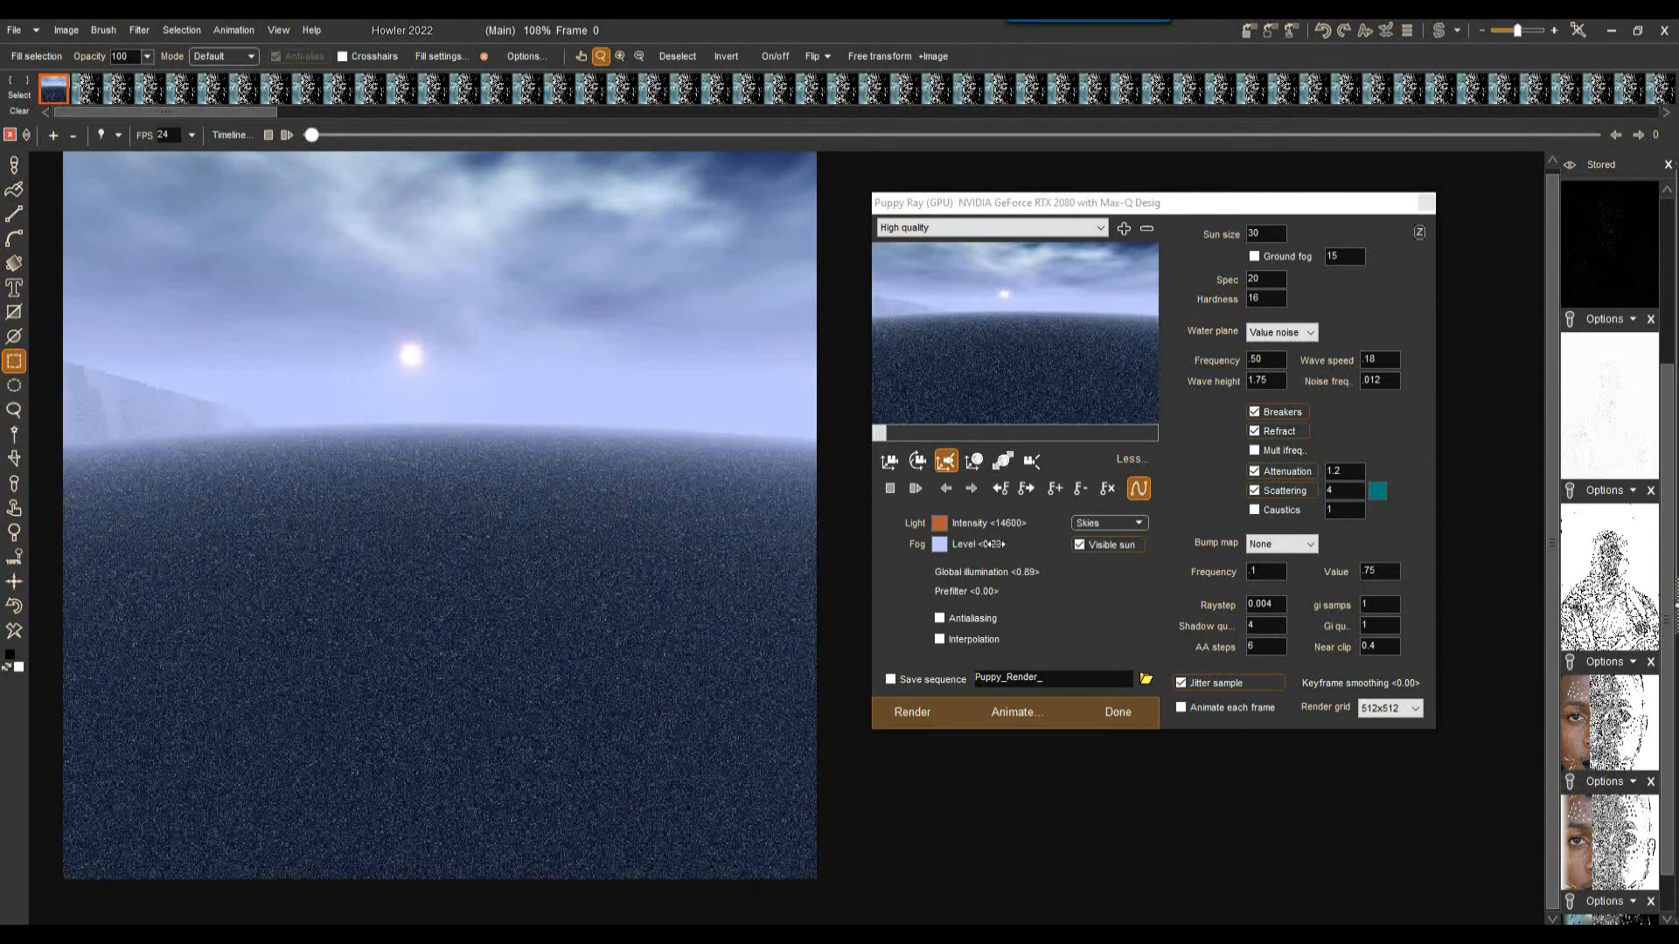
pyautogui.moveTo(993, 543); pyautogui.dragTo(1009, 544)
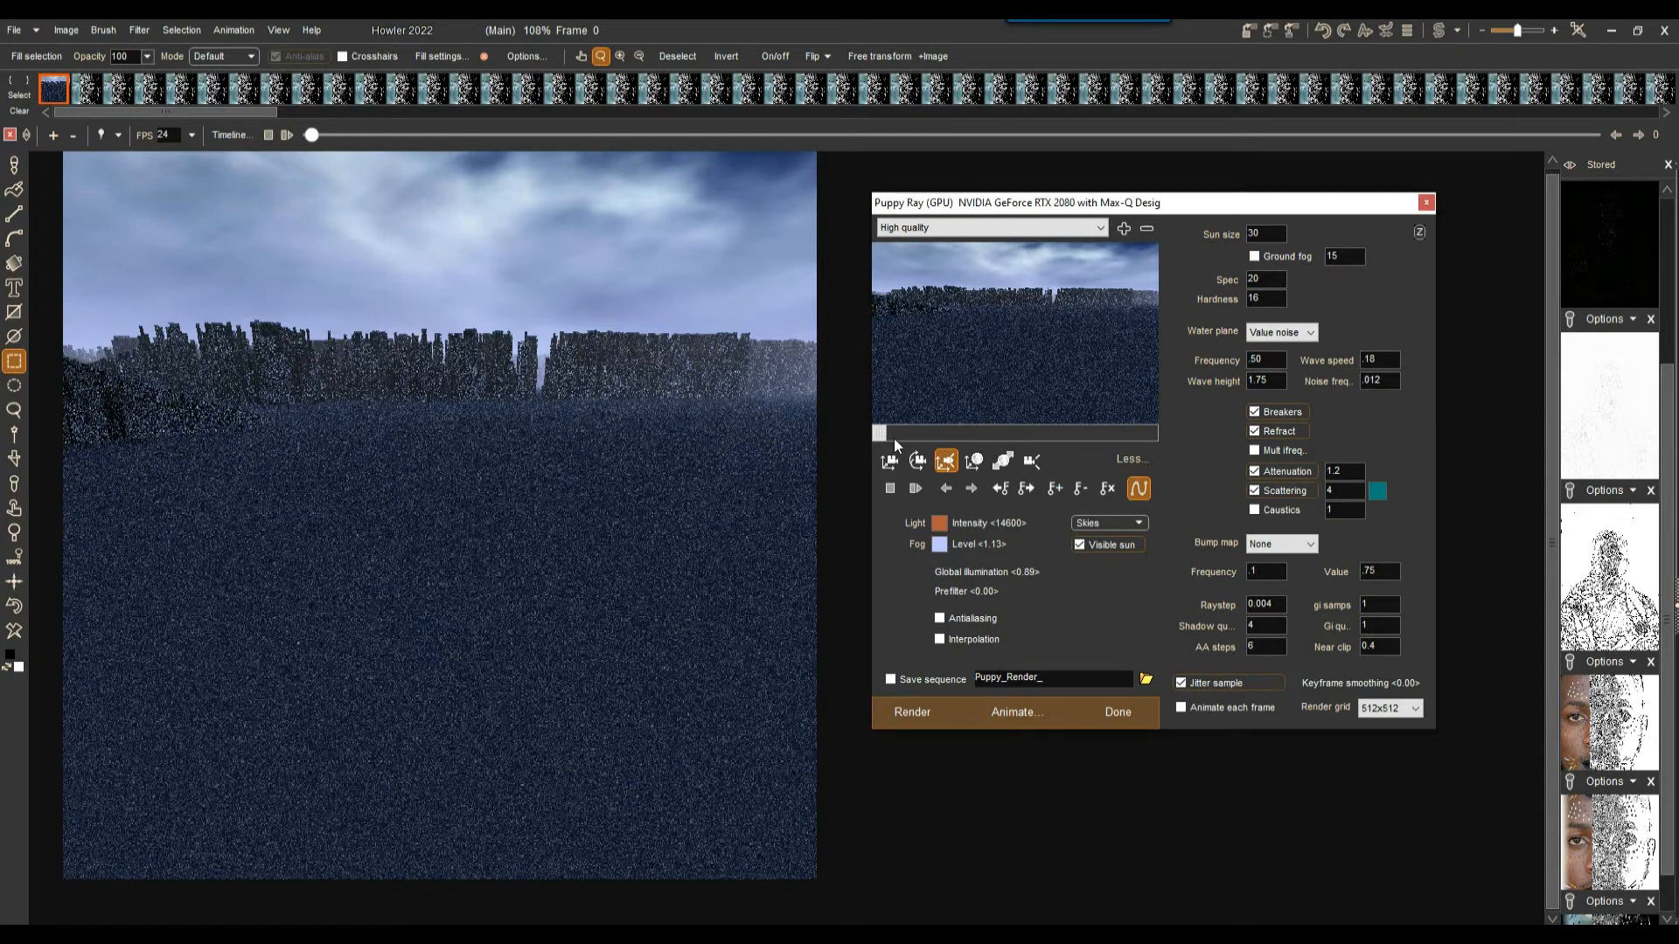
# Go to frame 78 and raise the sun well above the ridge, shifted toward the gap in the towers.
pyautogui.click(941, 433)
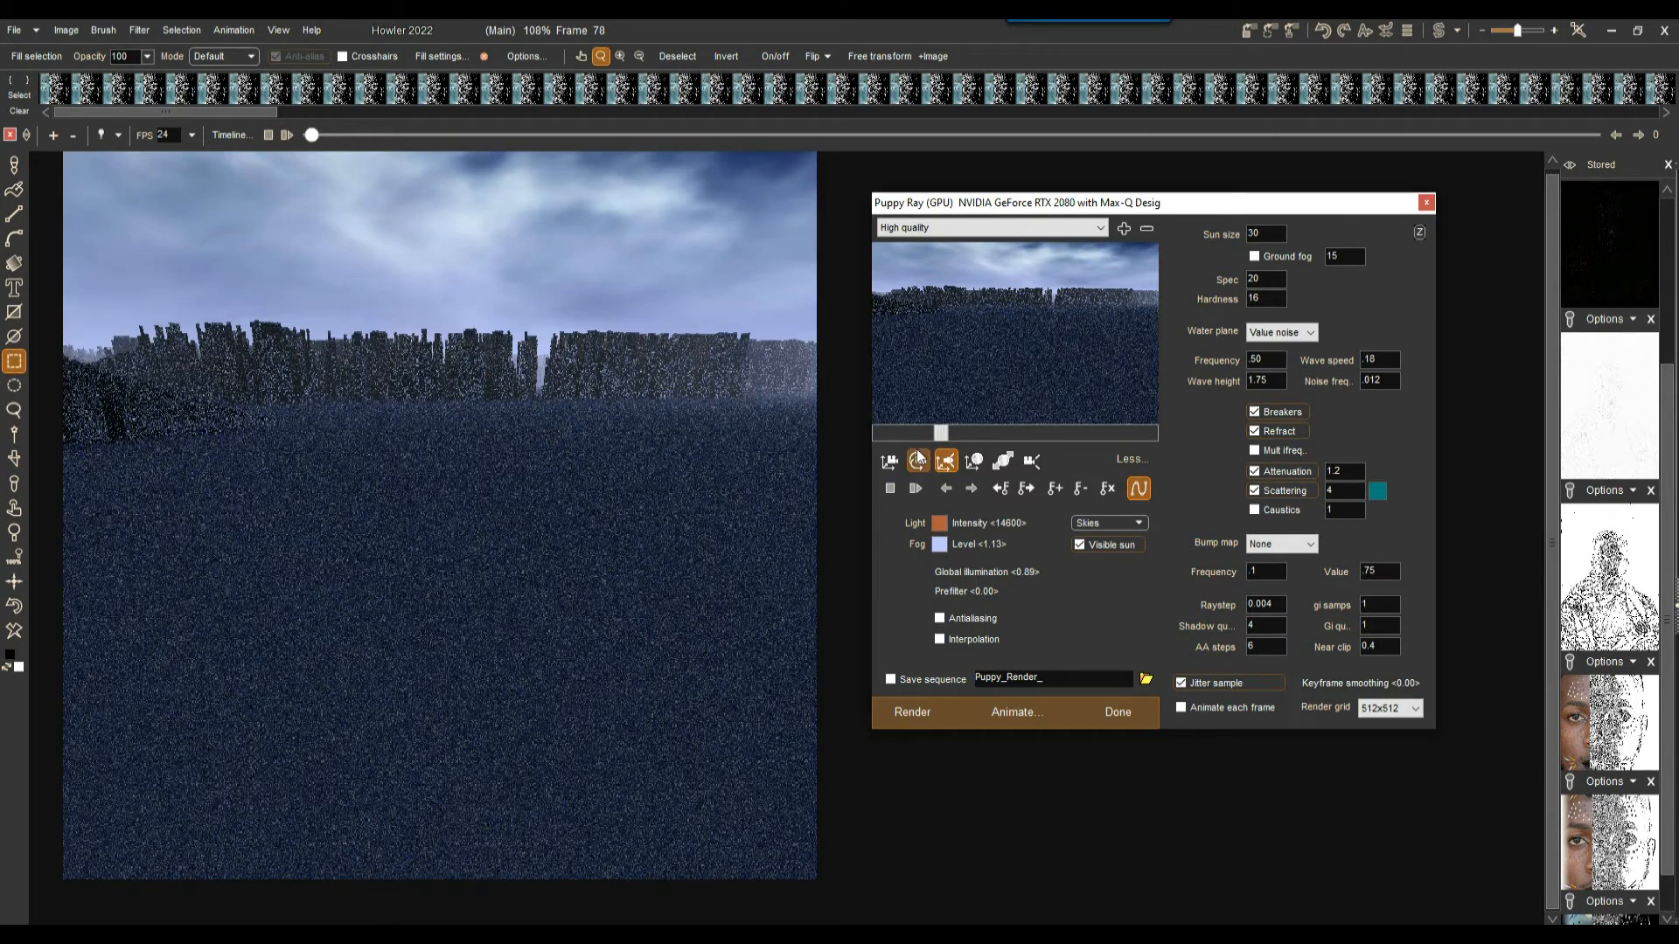
pyautogui.moveTo(1010, 386); pyautogui.dragTo(1015, 299)
pyautogui.moveTo(1026, 359); pyautogui.dragTo(1011, 212)
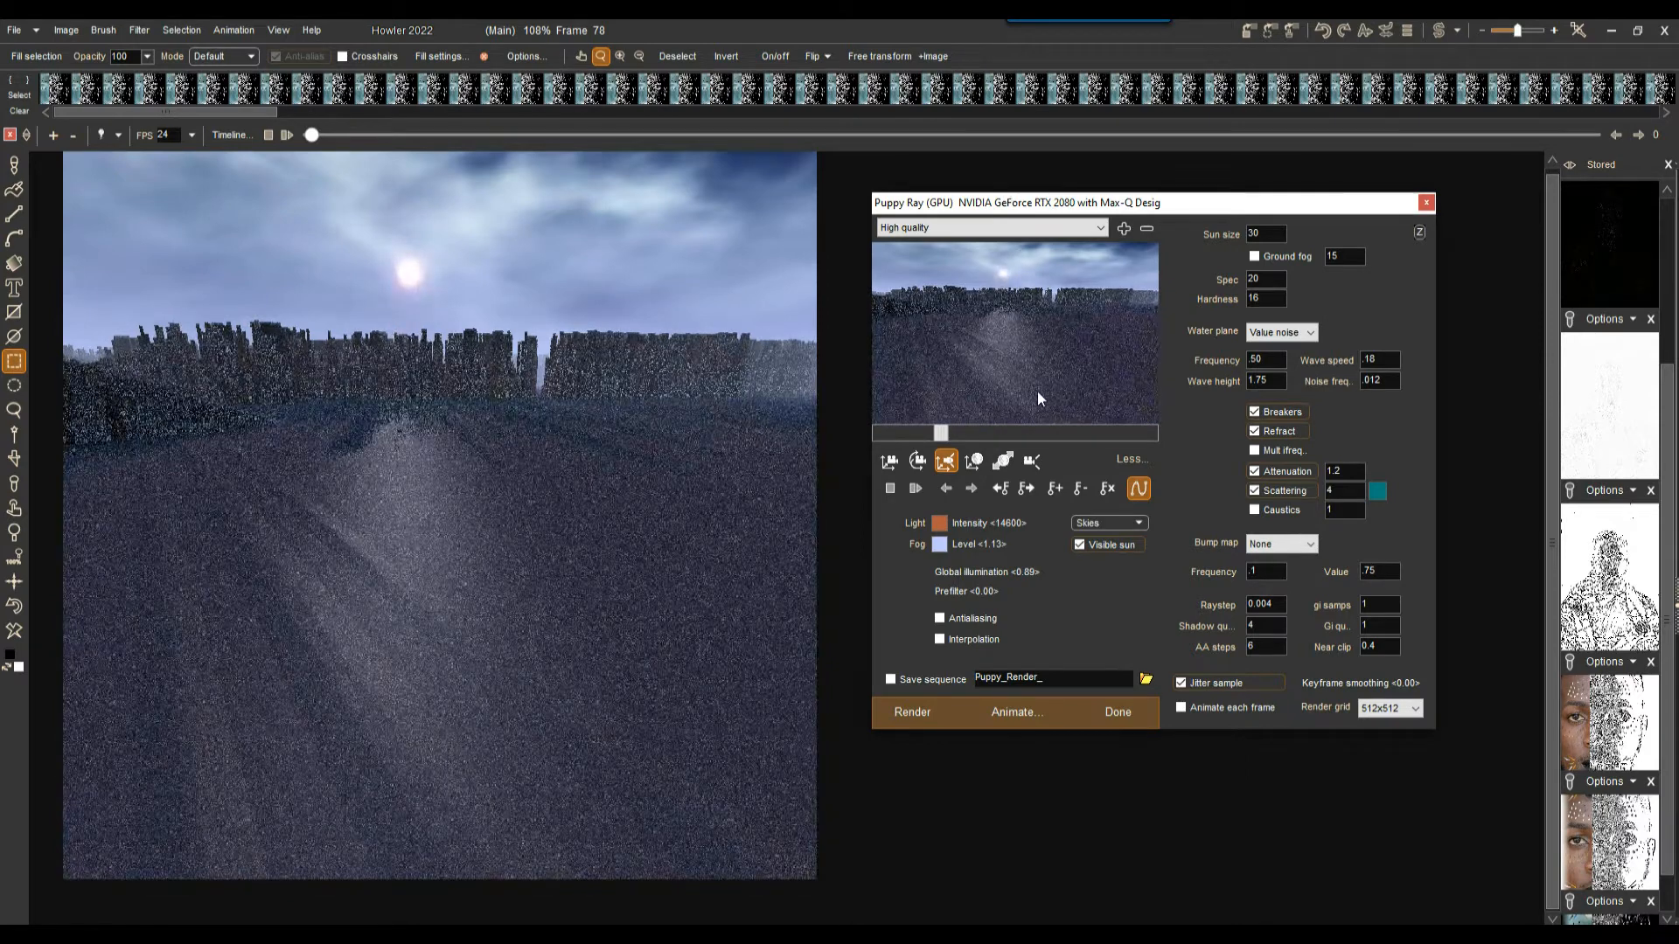
pyautogui.moveTo(1027, 385); pyautogui.dragTo(1283, 272)
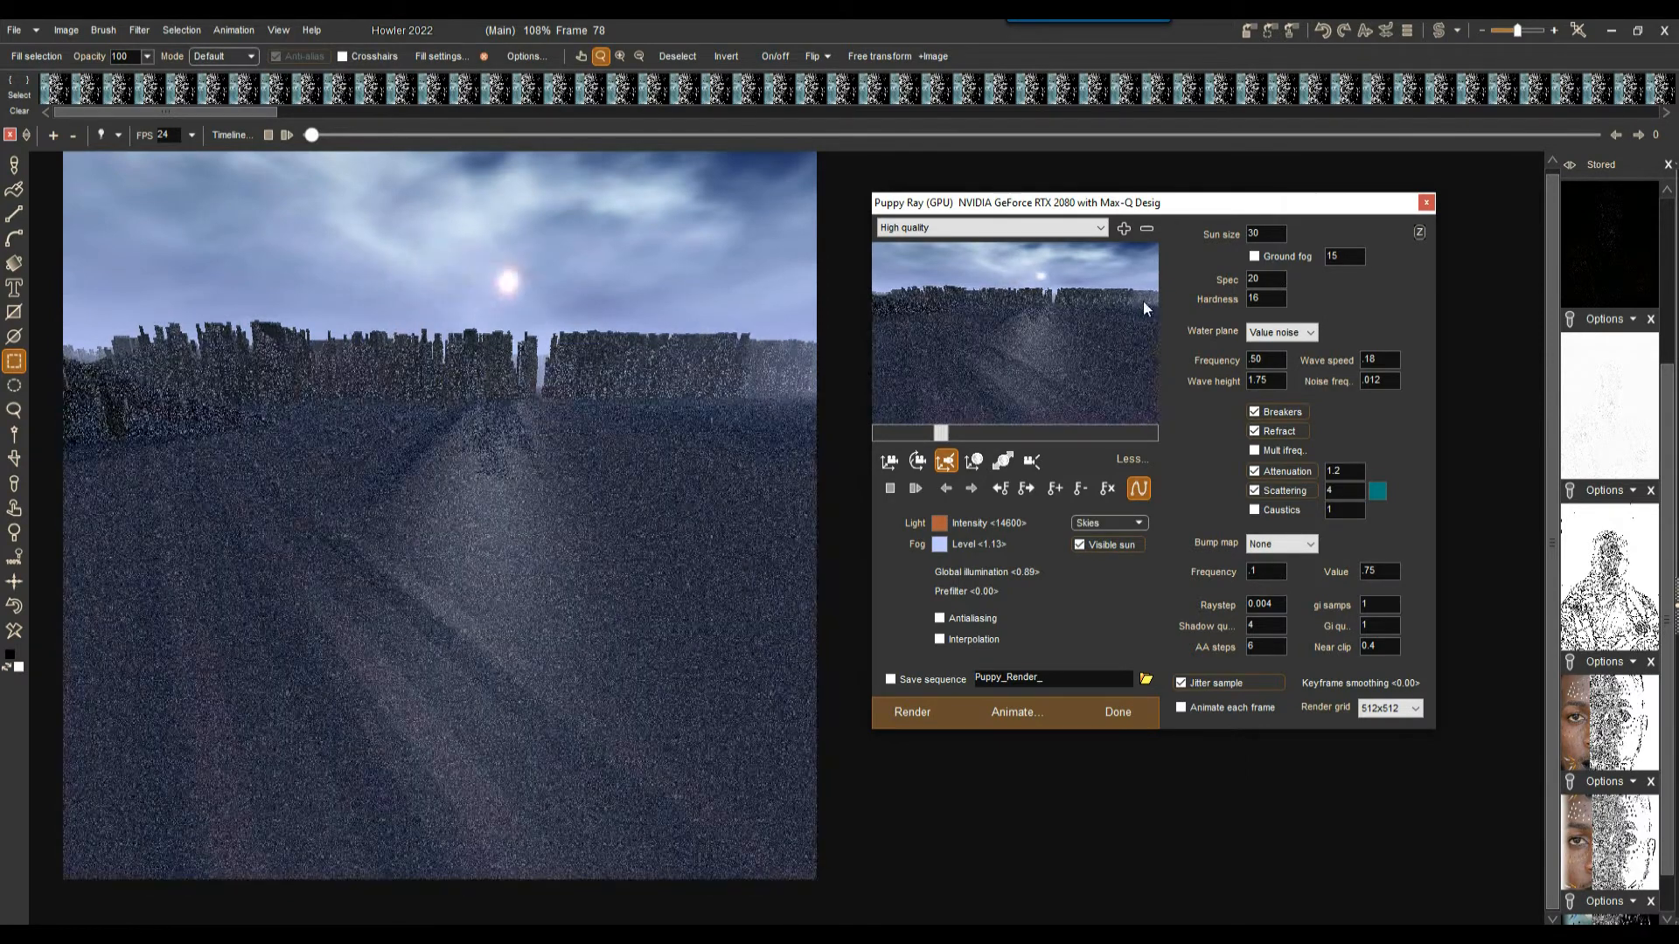
pyautogui.moveTo(1038, 358); pyautogui.dragTo(1058, 235)
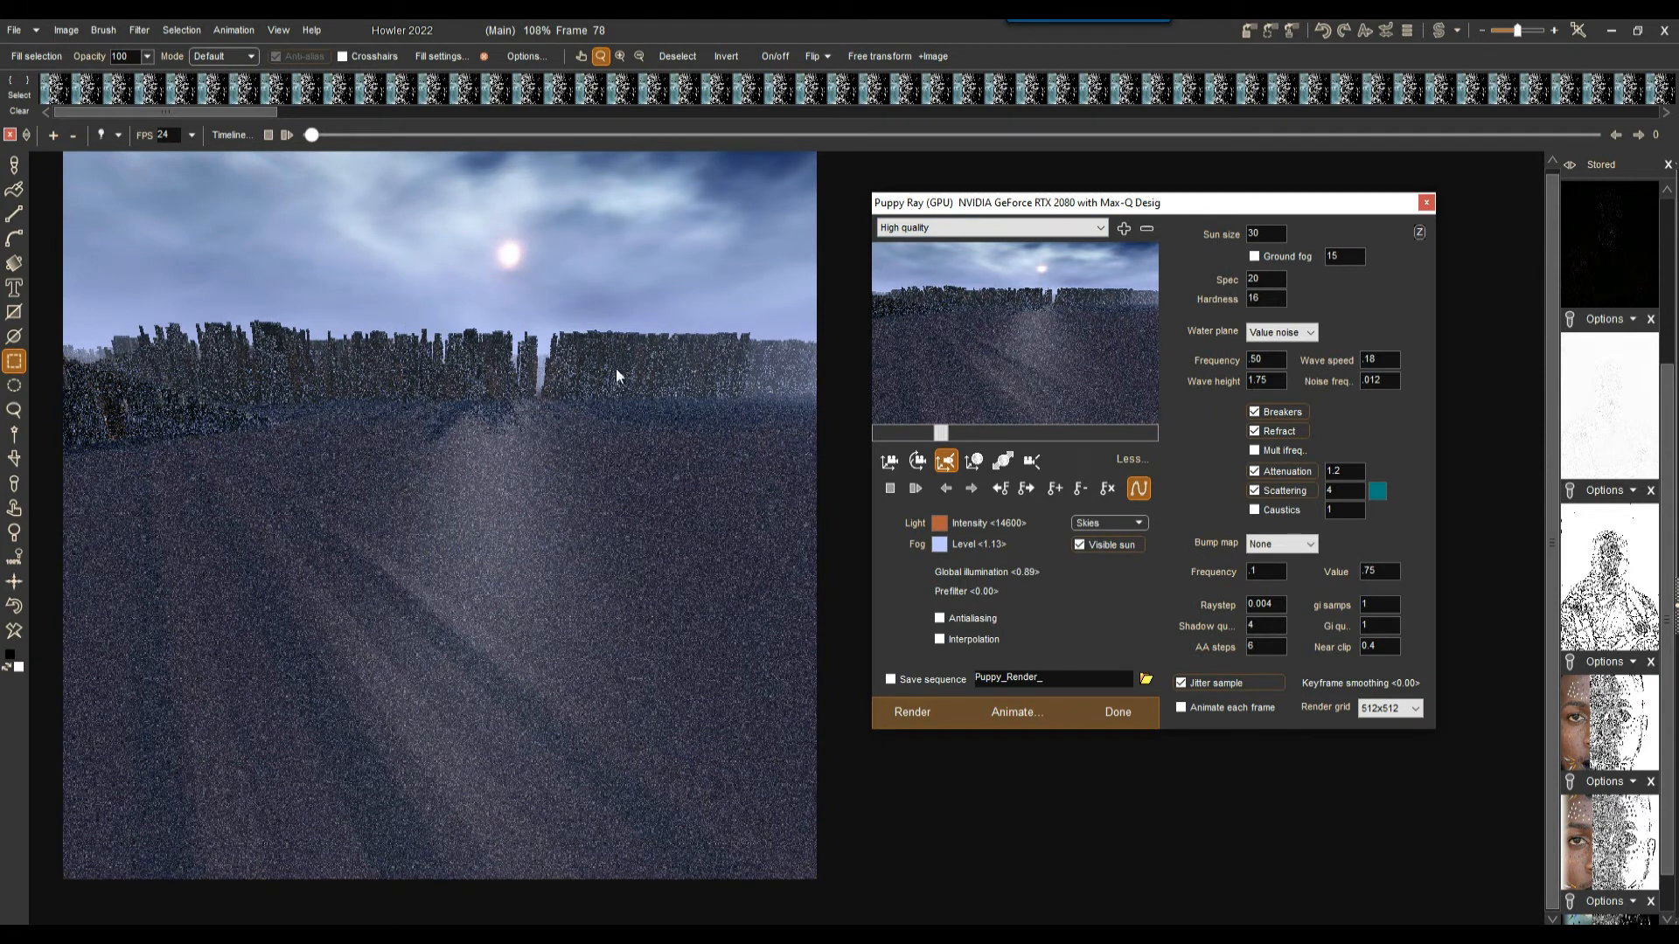
# Change the light colour to pale yellow #FFF79F and set the light intensity to 25700.
pyautogui.click(938, 526)
pyautogui.click(899, 416)
pyautogui.moveTo(753, 560); pyautogui.dragTo(742, 600)
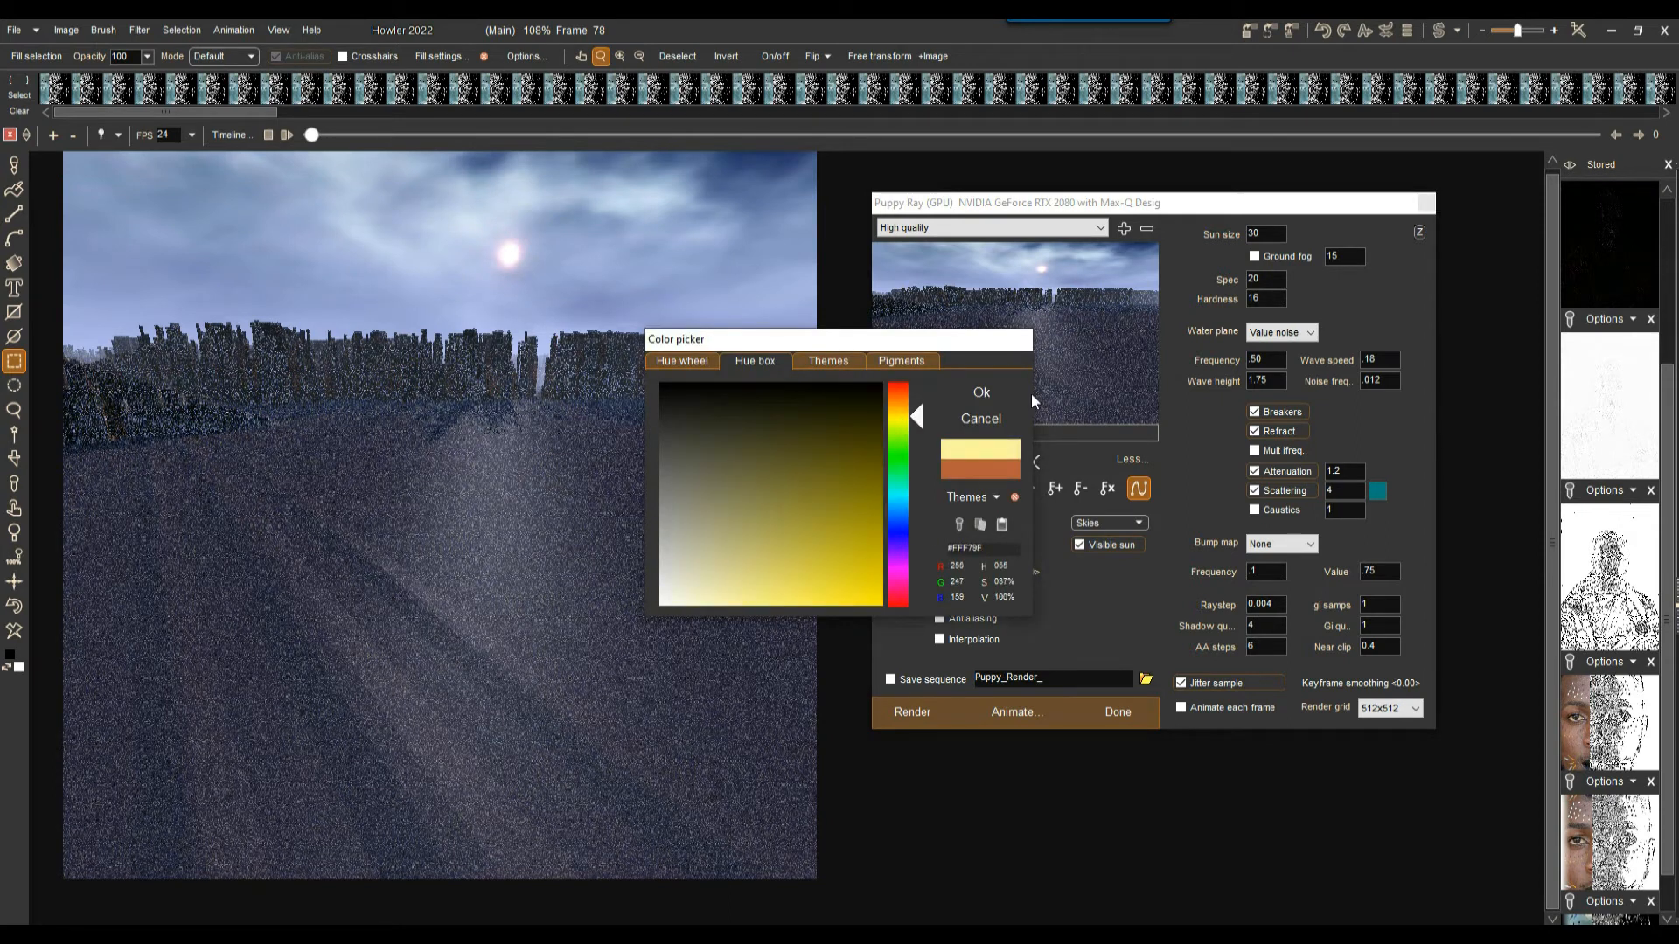
pyautogui.click(982, 394)
pyautogui.moveTo(1015, 527); pyautogui.dragTo(1112, 522)
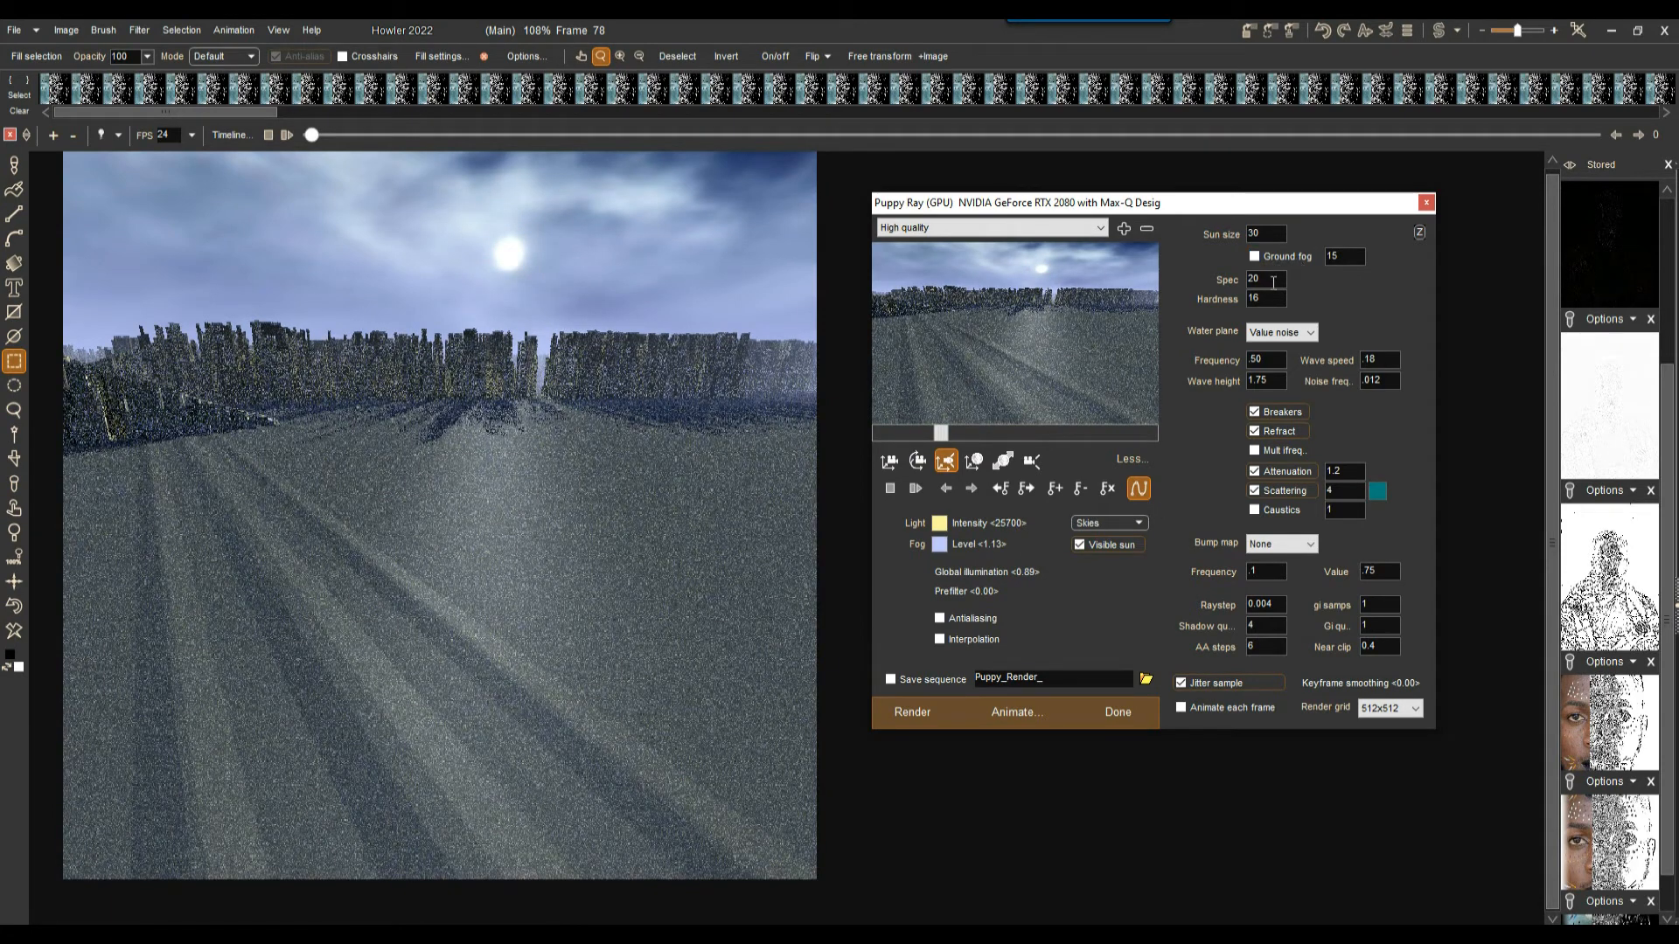
# Set the sun size to 123, lower the sun to just above the ridge, and keyframe the scene at frame 78.
pyautogui.moveTo(1270, 237); pyautogui.dragTo(1213, 252)
pyautogui.write('123')
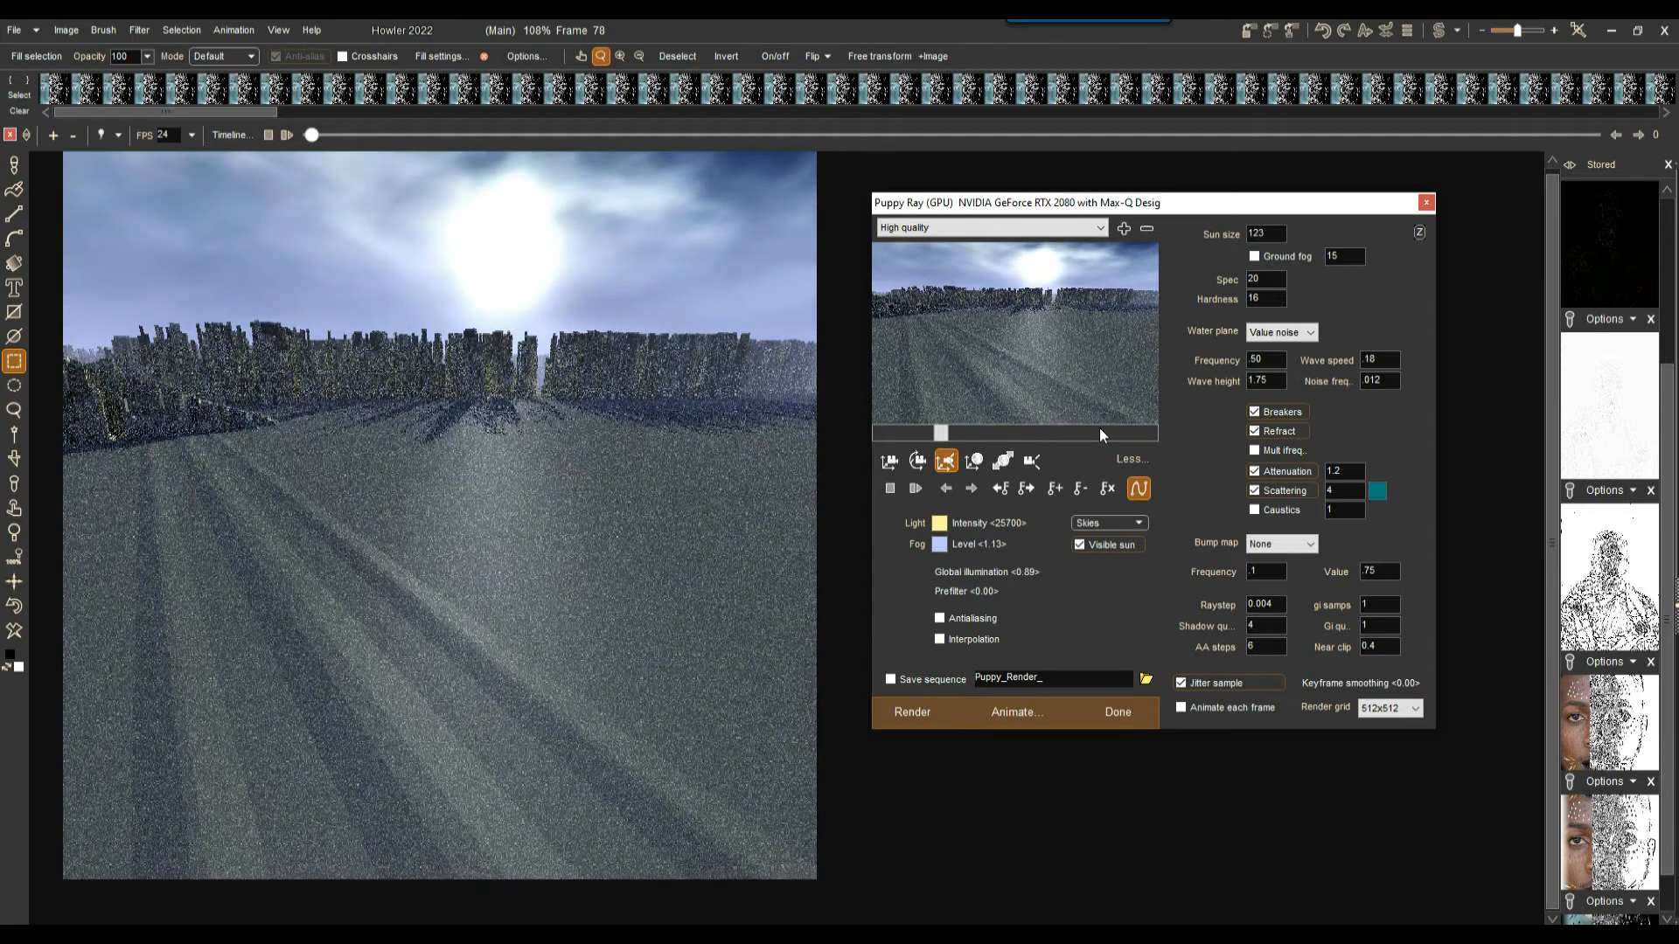
pyautogui.moveTo(1035, 313); pyautogui.dragTo(1015, 559)
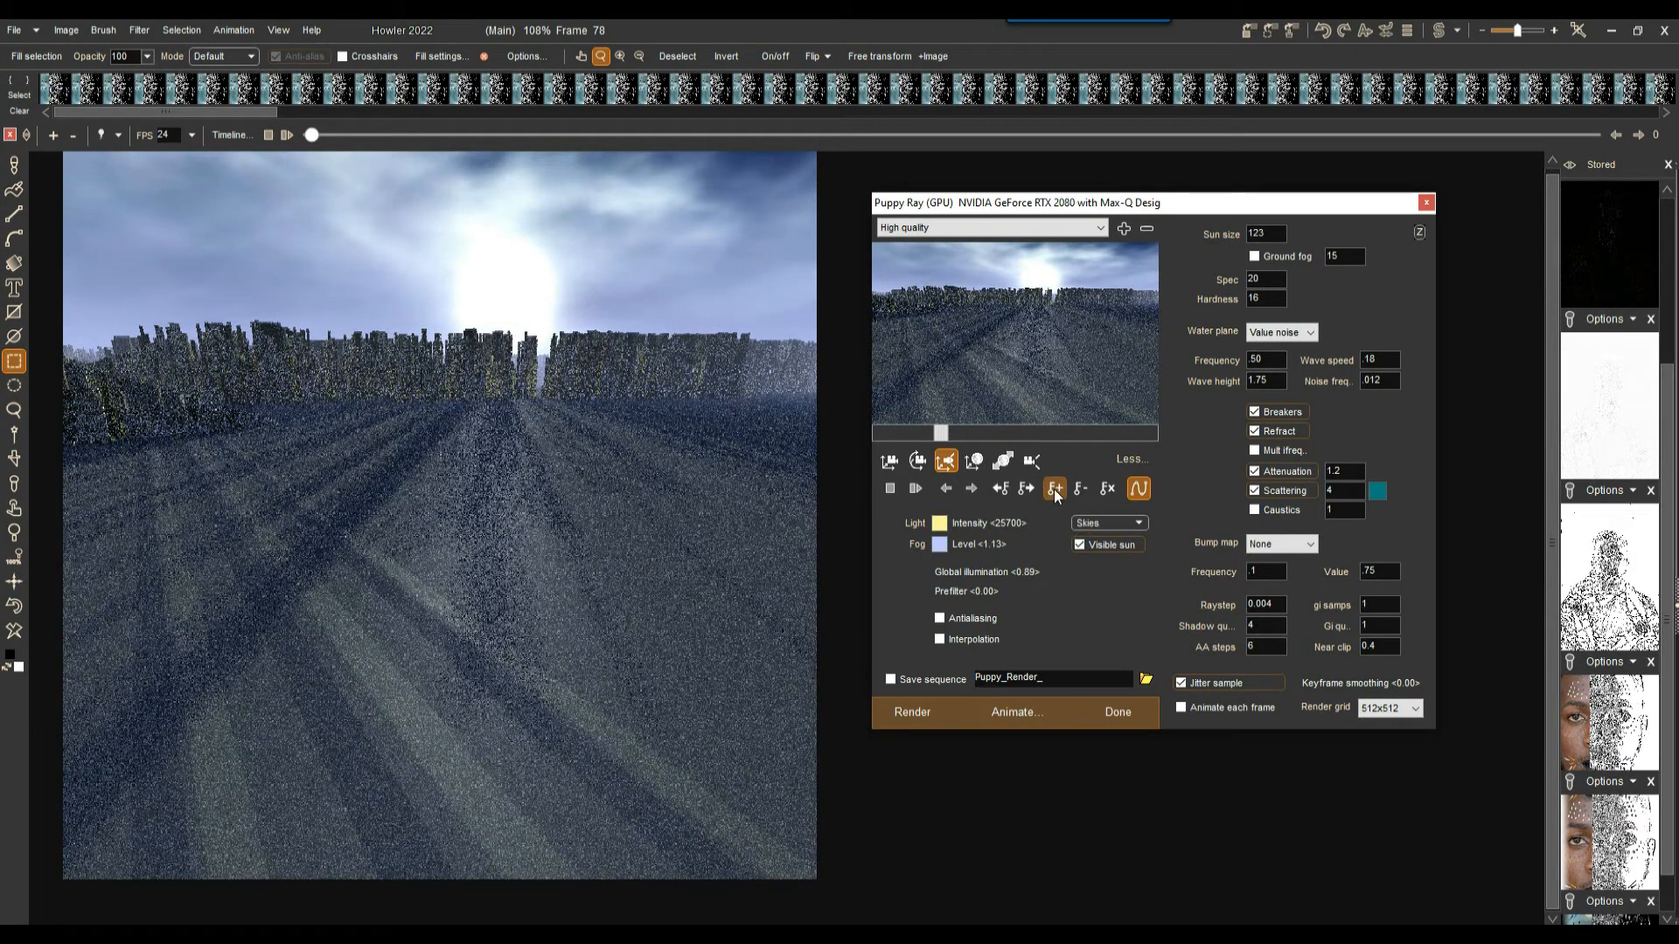
# At frame 162, move the sun farther right and rotate the camera toward it with more sky in view.
pyautogui.click(1008, 436)
pyautogui.moveTo(945, 348); pyautogui.dragTo(1082, 339)
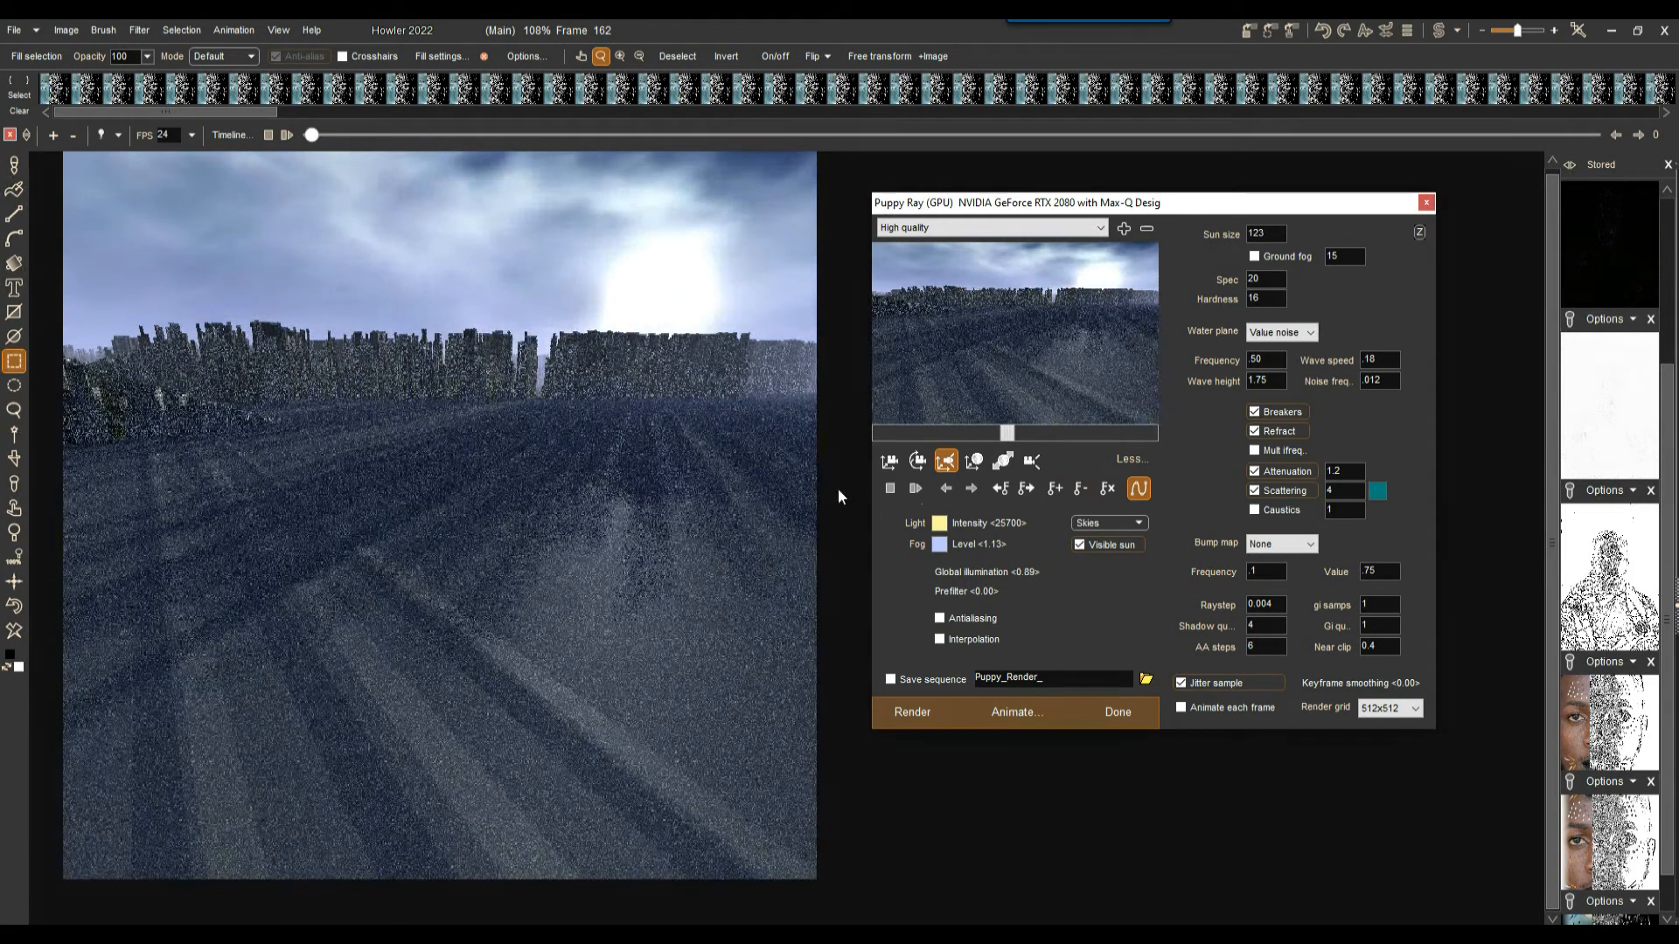
pyautogui.moveTo(1083, 320); pyautogui.dragTo(936, 396)
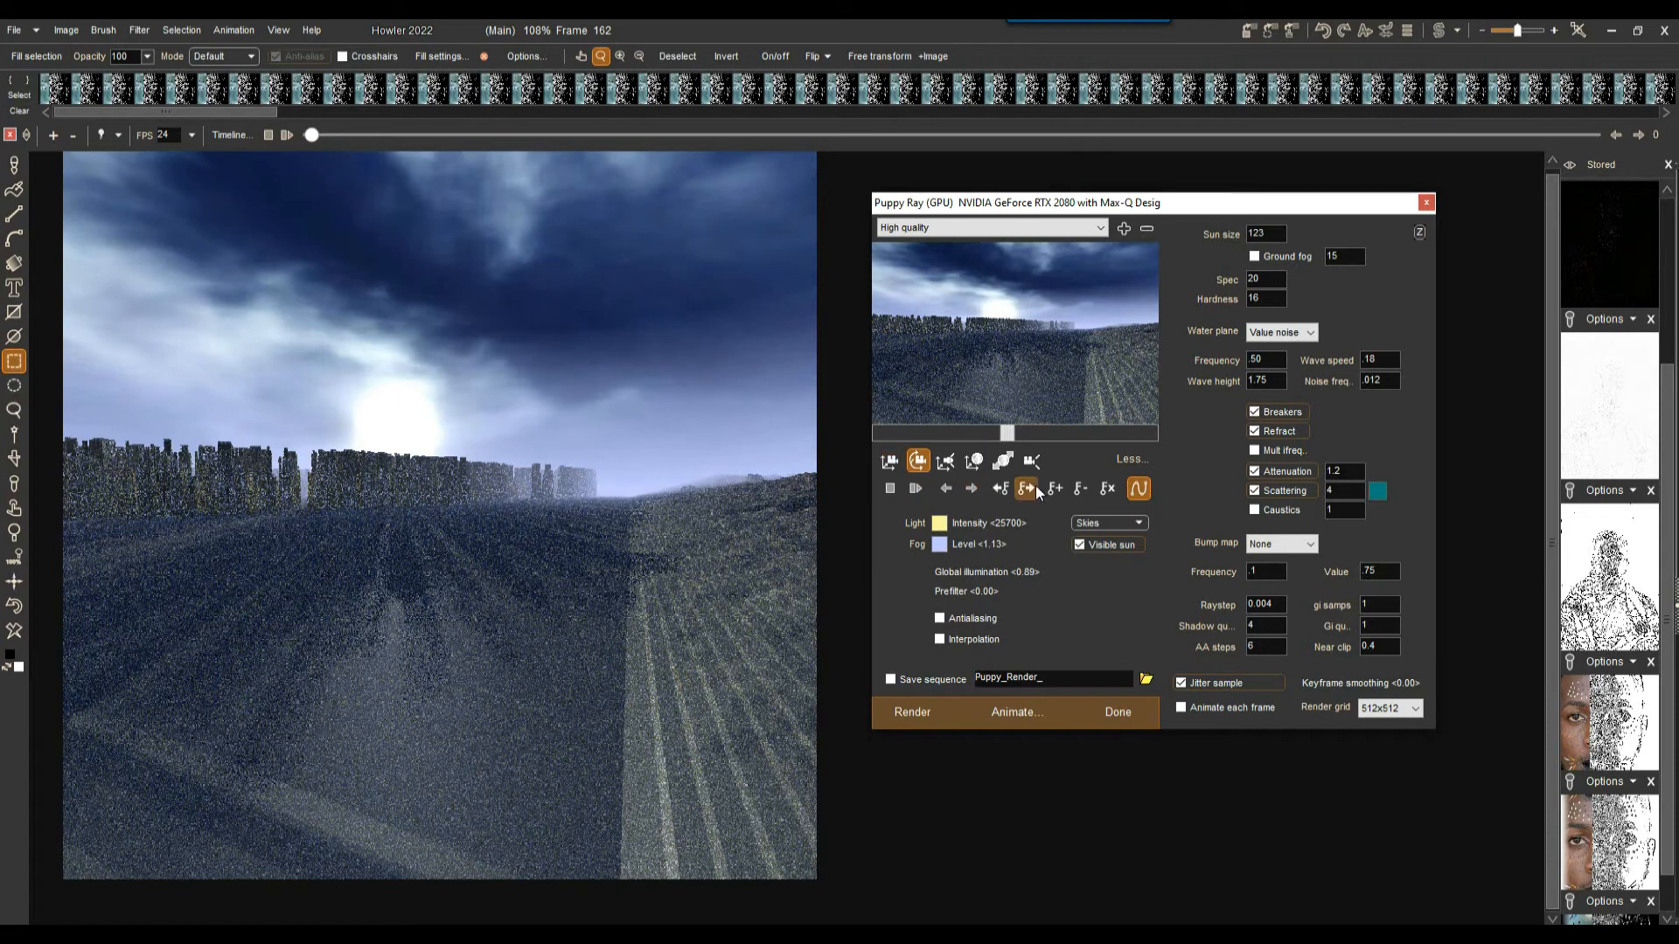
# Move the camera in among the towers at frame 224, and past them beside a tall column at frame 286.
pyautogui.click(1057, 436)
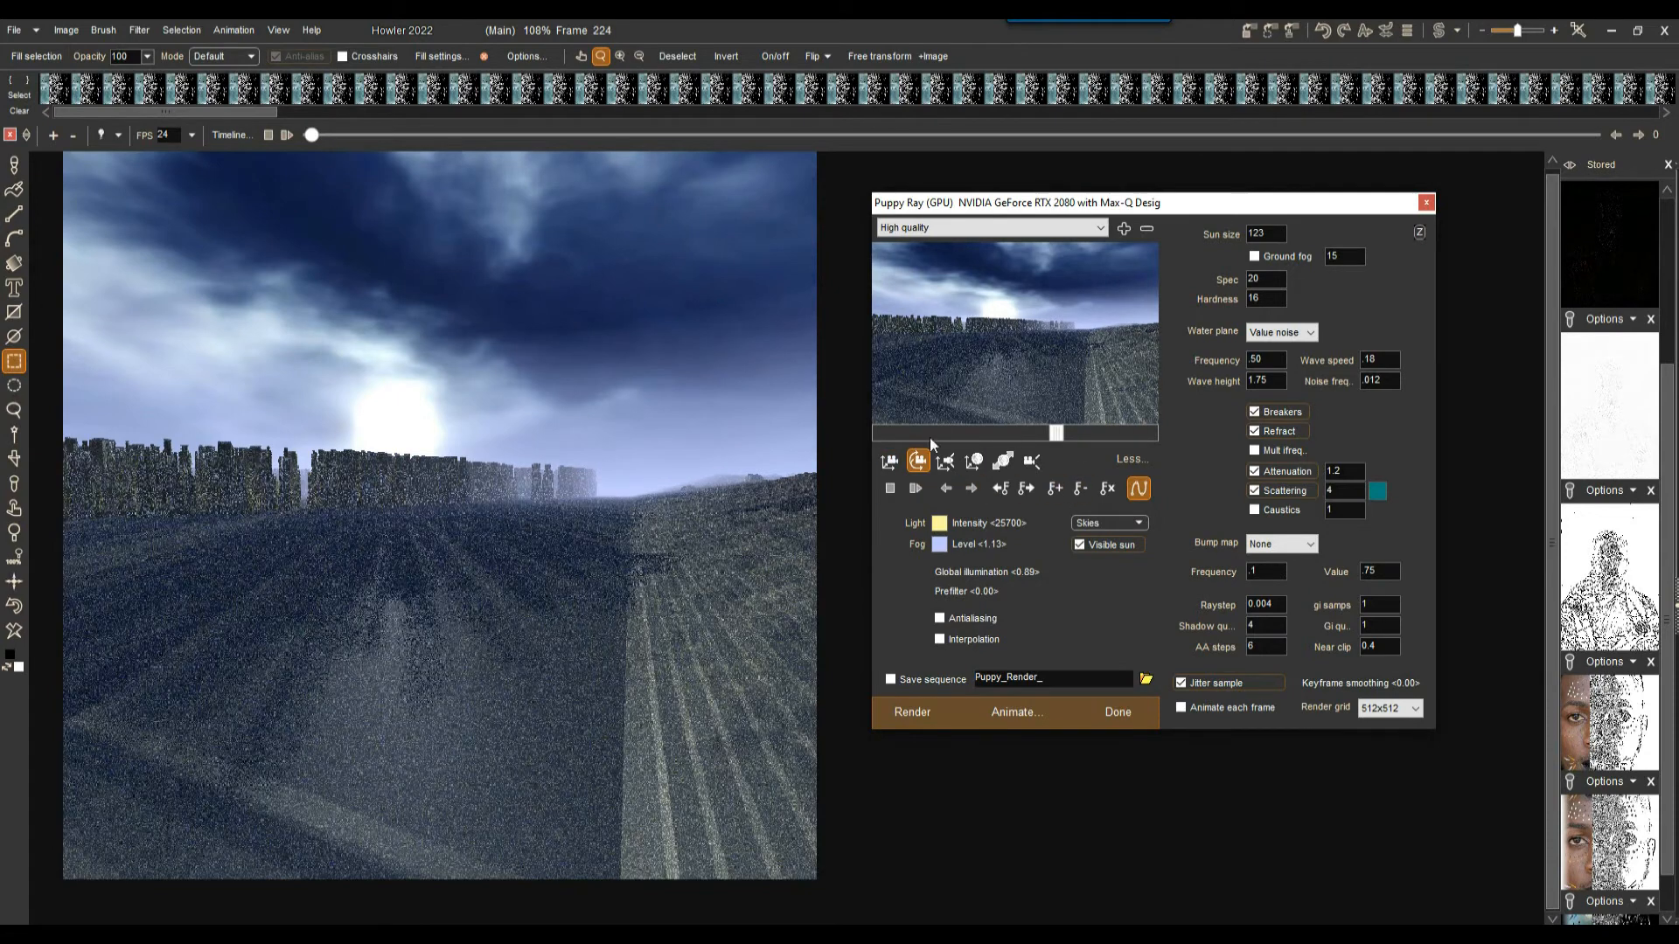
pyautogui.moveTo(931, 377); pyautogui.dragTo(999, 558)
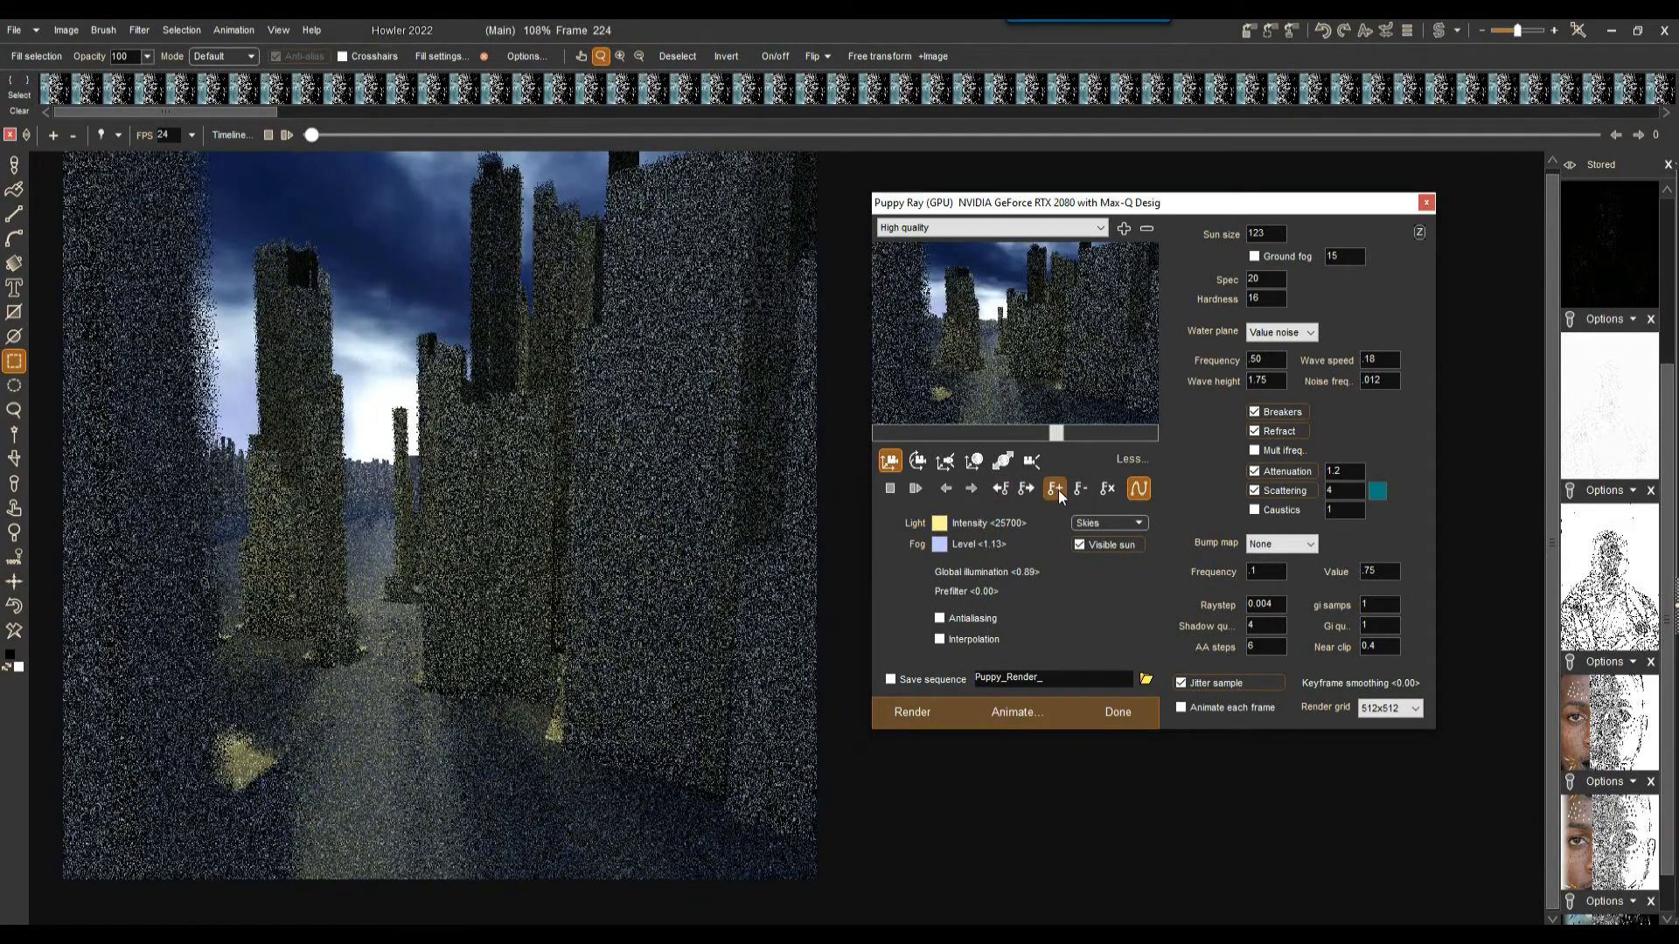
pyautogui.click(1105, 433)
pyautogui.moveTo(984, 323); pyautogui.dragTo(993, 359)
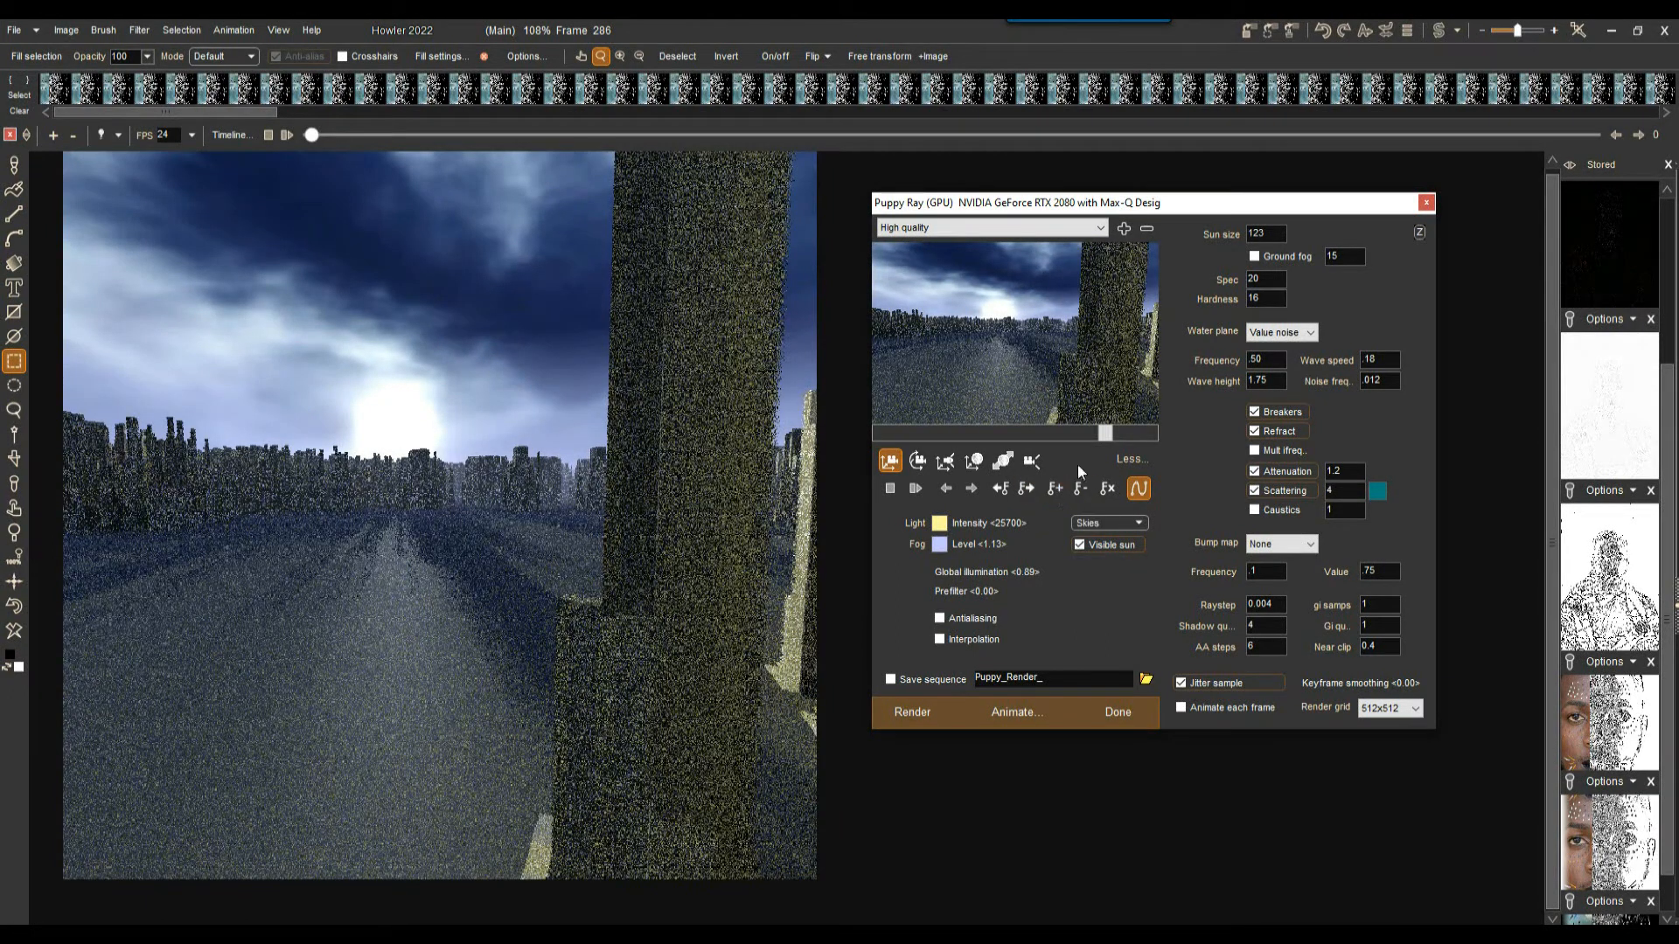
# At frame 344, shift the sun right toward the tall column and lower it below the horizon.
pyautogui.click(1156, 434)
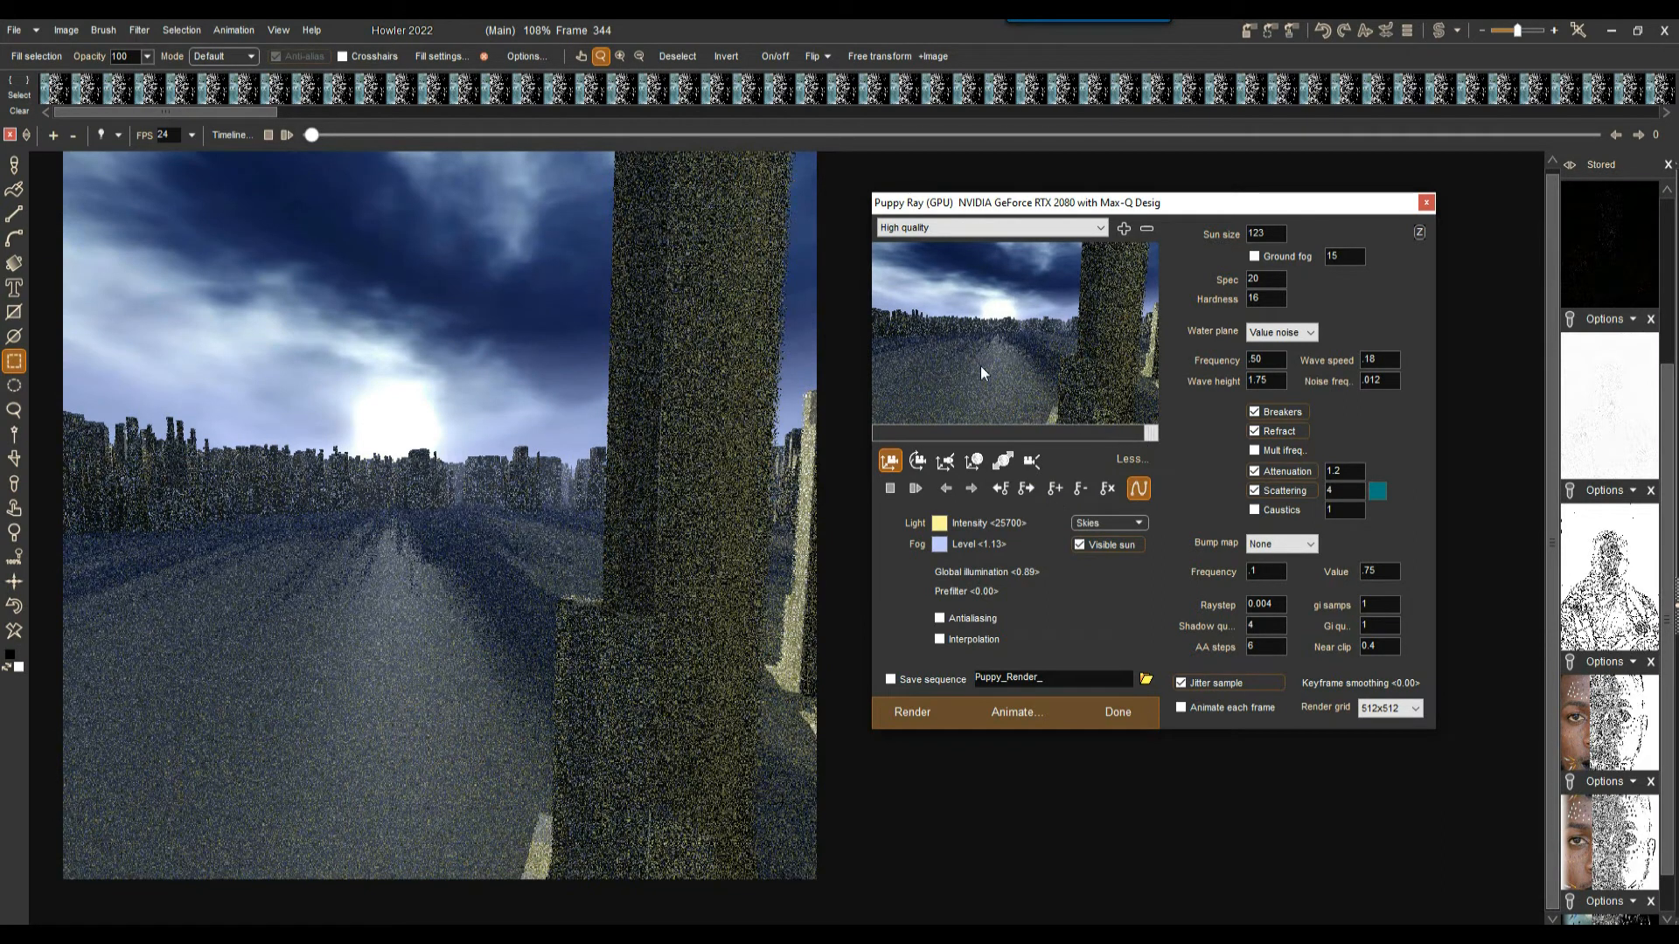
pyautogui.click(950, 461)
pyautogui.moveTo(995, 353); pyautogui.dragTo(1488, 218)
pyautogui.moveTo(1061, 316); pyautogui.dragTo(1385, 240)
pyautogui.moveTo(1046, 297); pyautogui.dragTo(1107, 682)
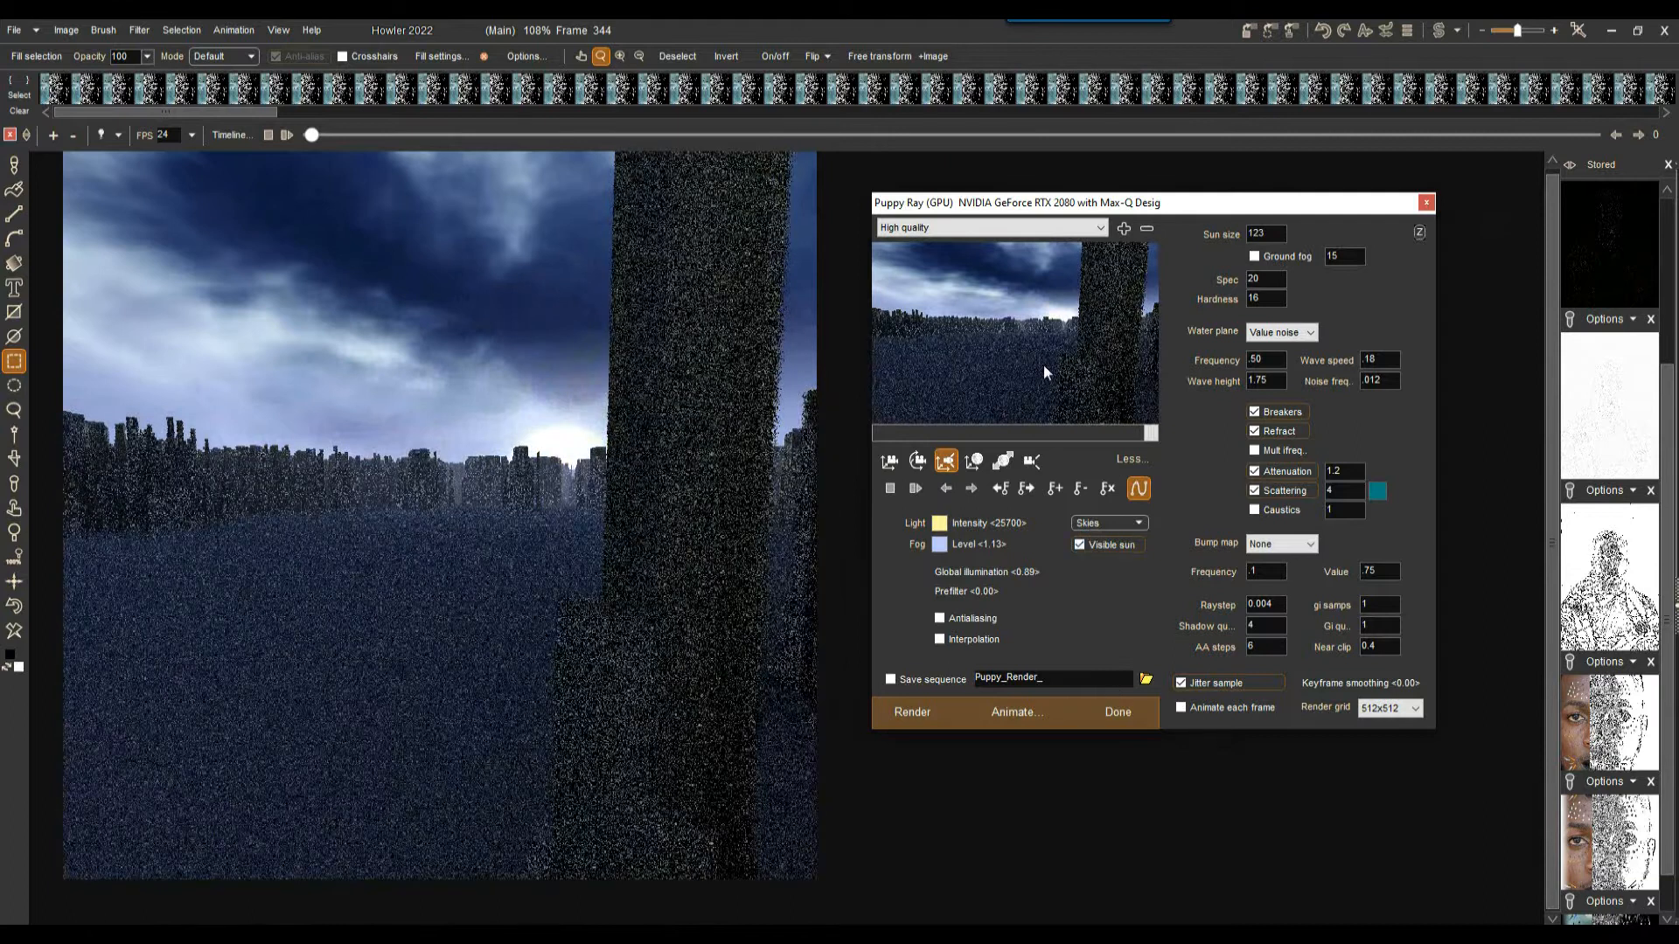
# Change the light colour at frame 344 to deep orange, set global illumination to 1.53, and keyframe the scene.
pyautogui.click(939, 524)
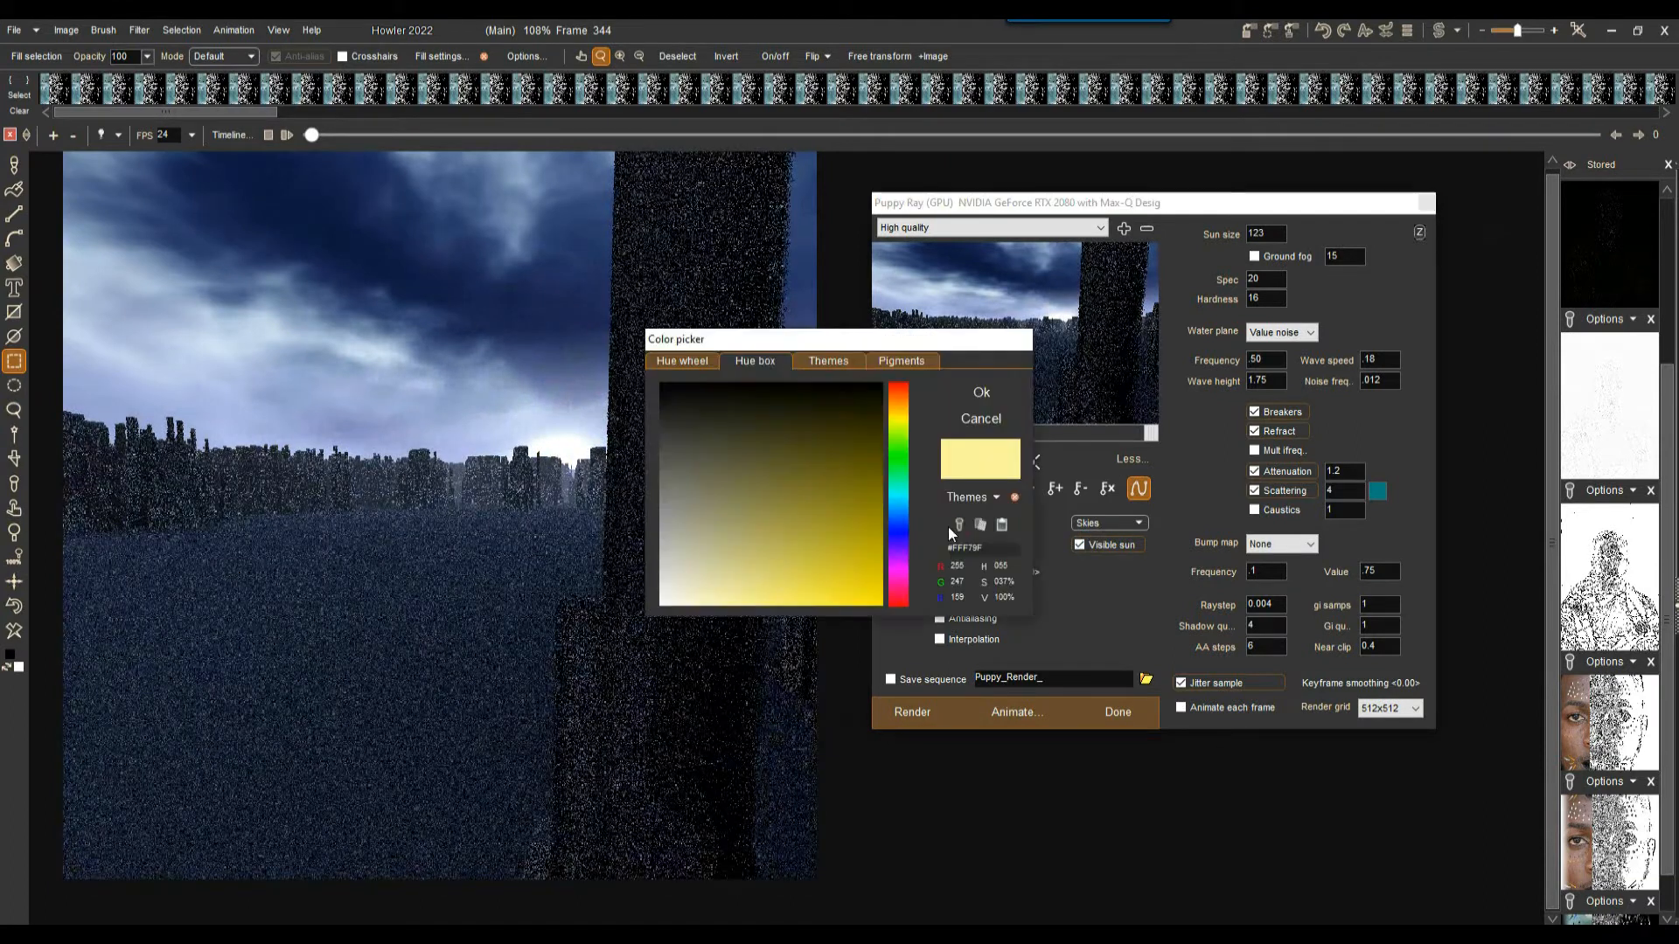
pyautogui.click(896, 396)
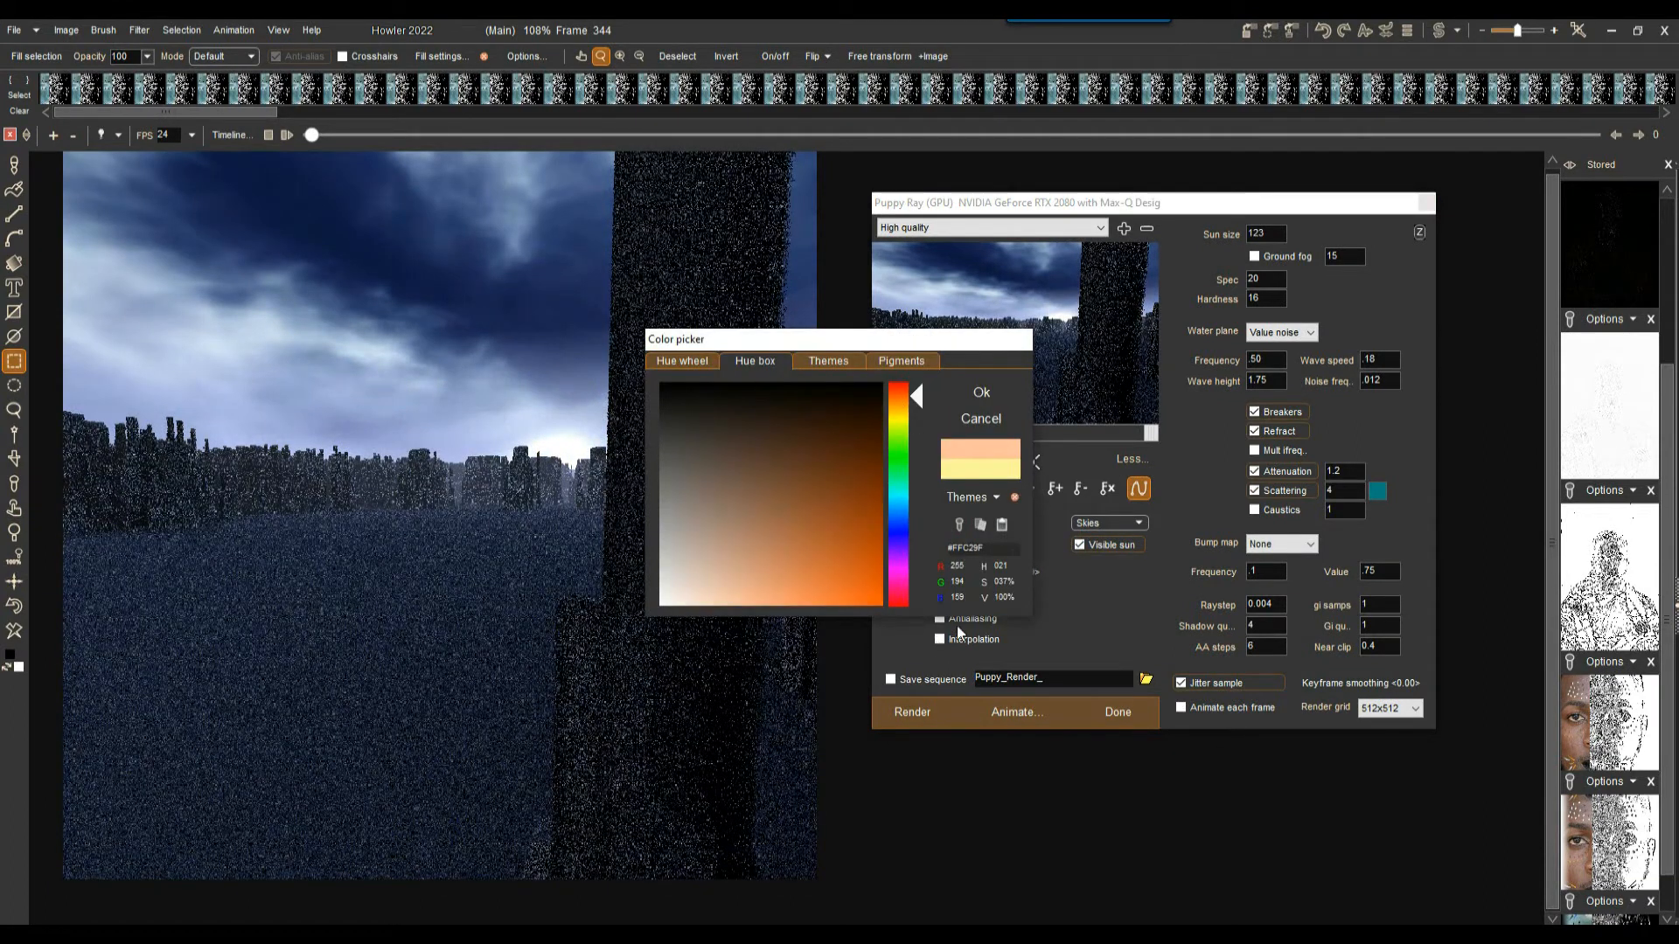
pyautogui.moveTo(855, 416); pyautogui.dragTo(836, 562)
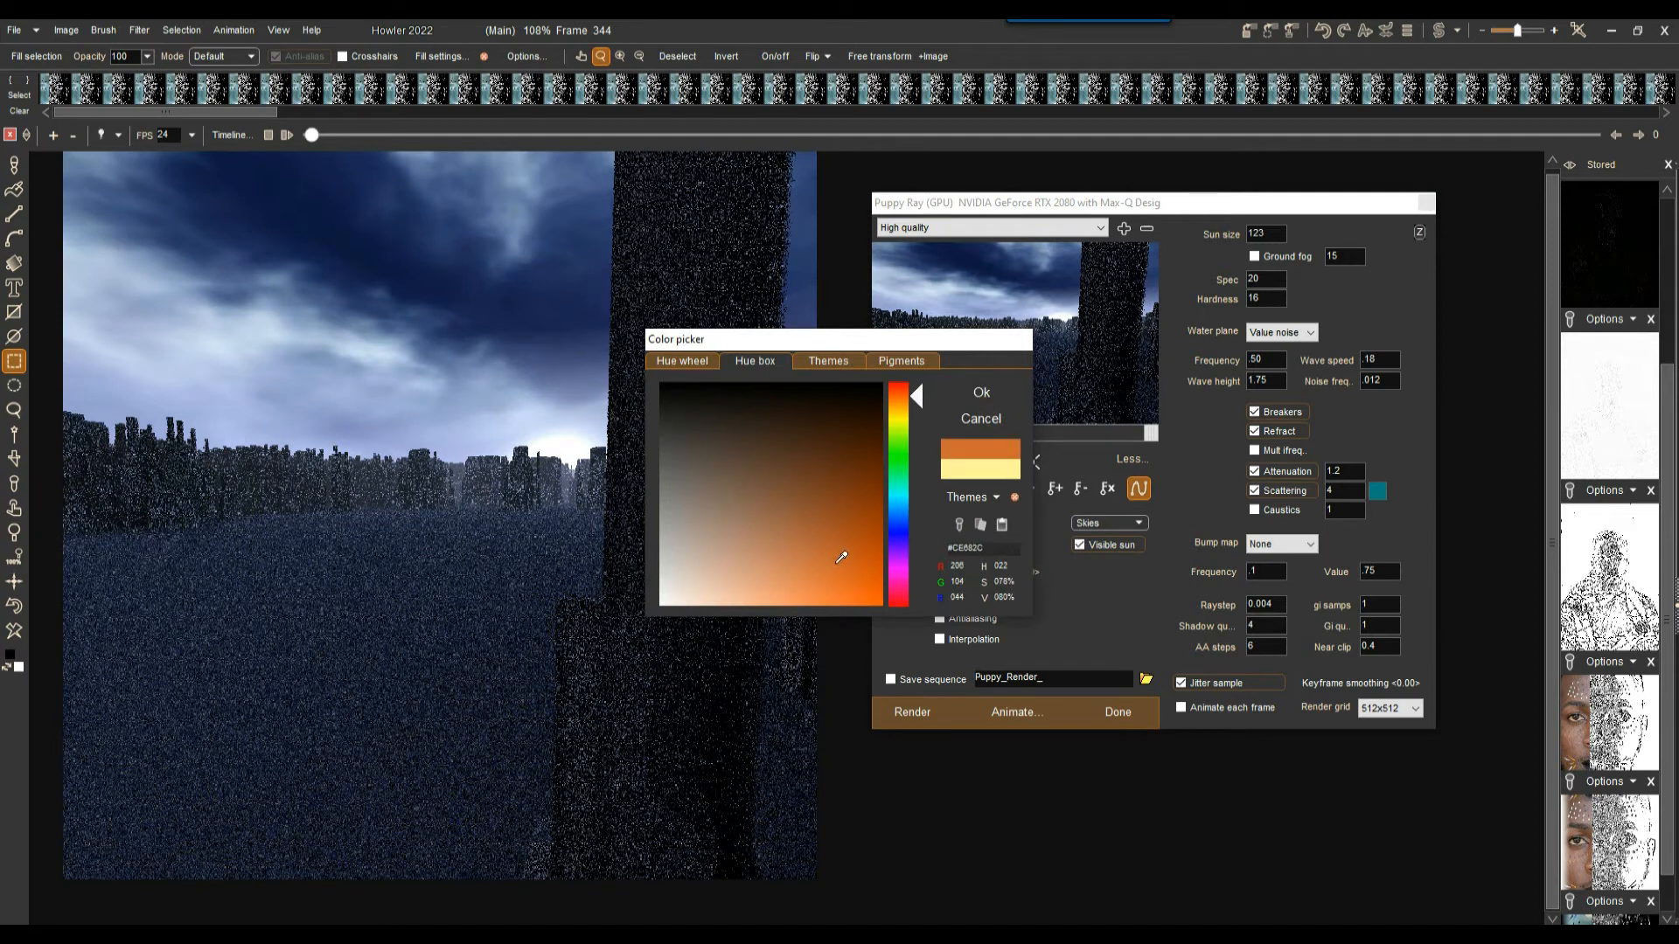
pyautogui.click(981, 393)
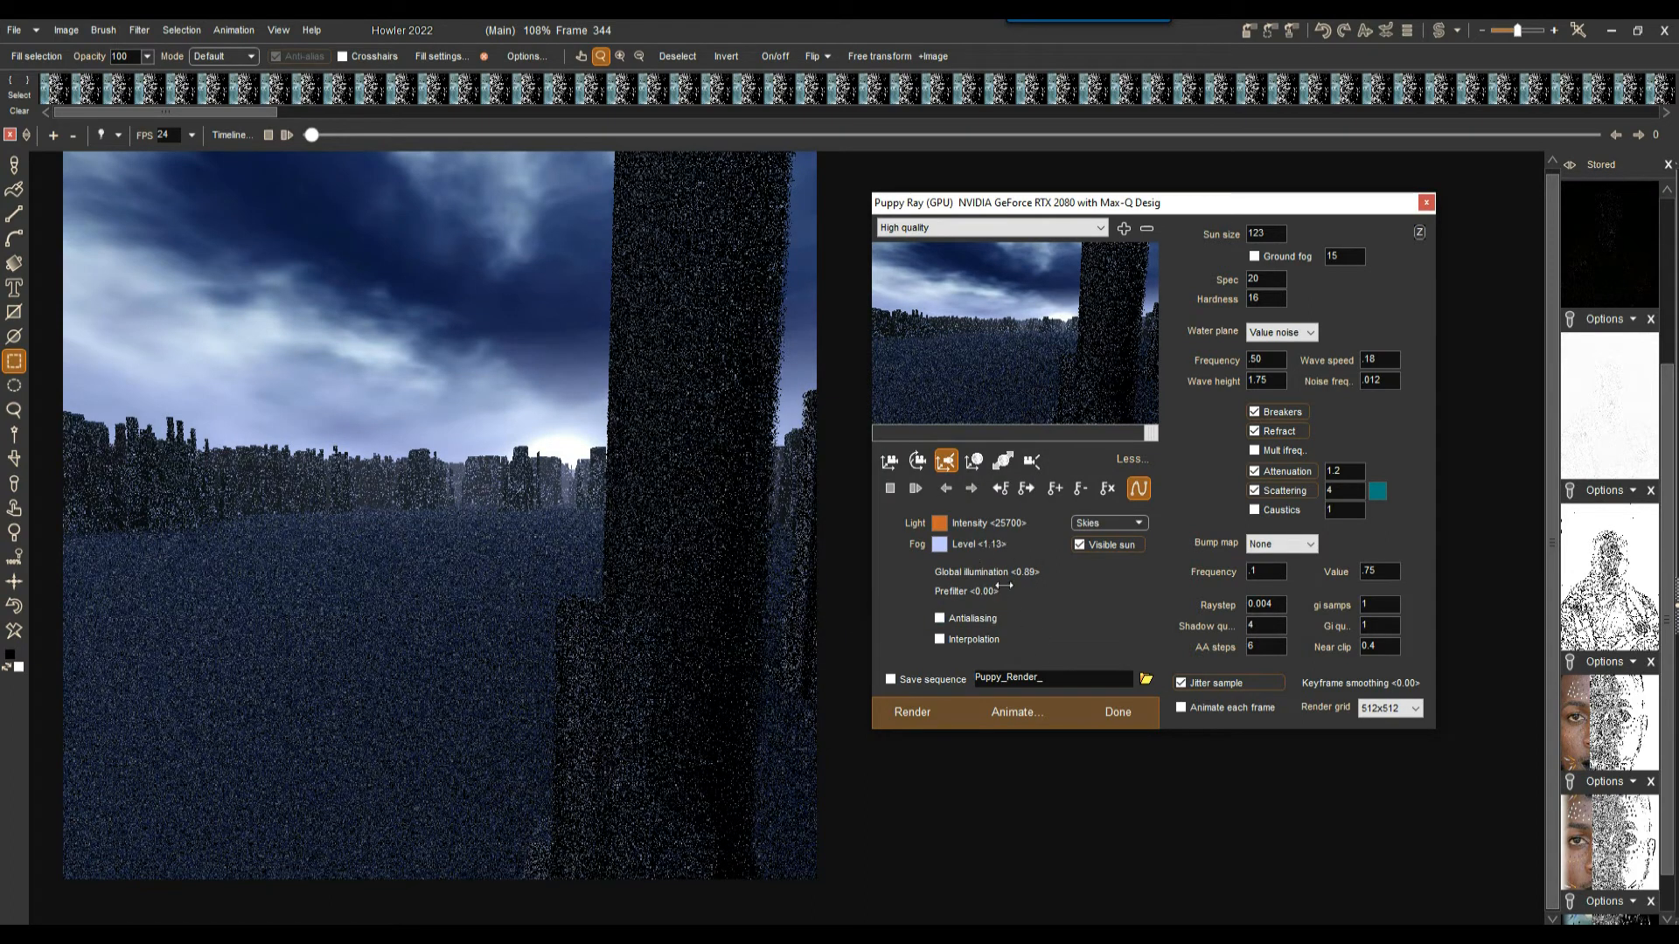
pyautogui.moveTo(1023, 572); pyautogui.dragTo(1103, 579)
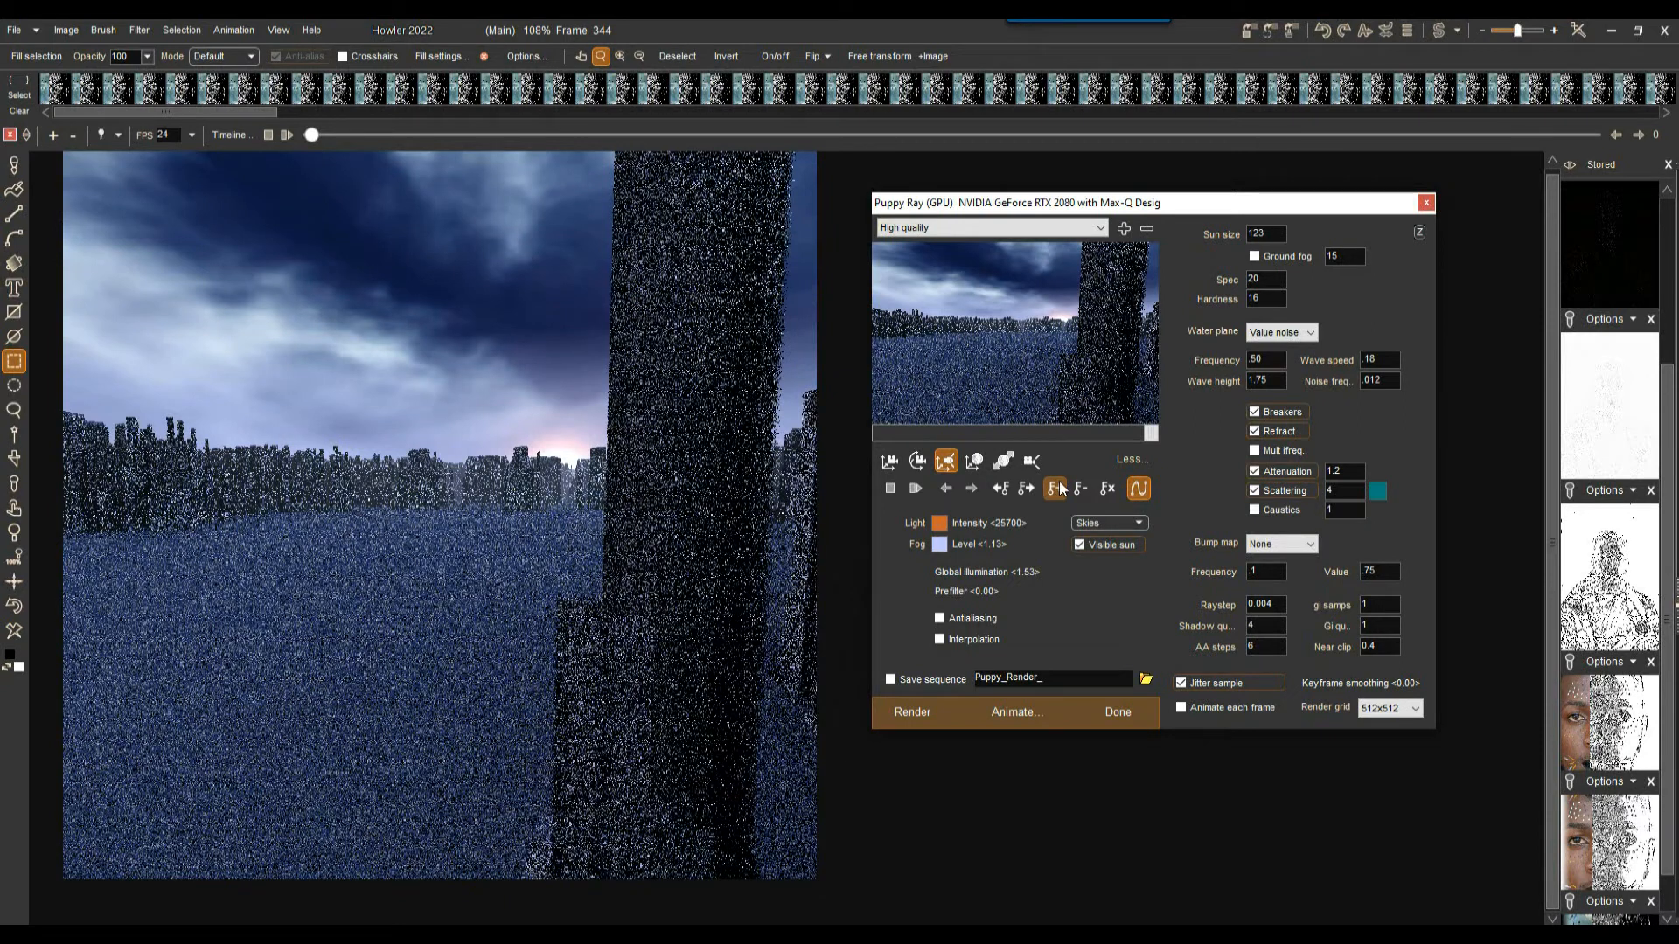
# Return to the keyframe at frame 286, set global illumination to 1.75, raise the sun above the skyline, and update the keyframe.
pyautogui.click(1001, 490)
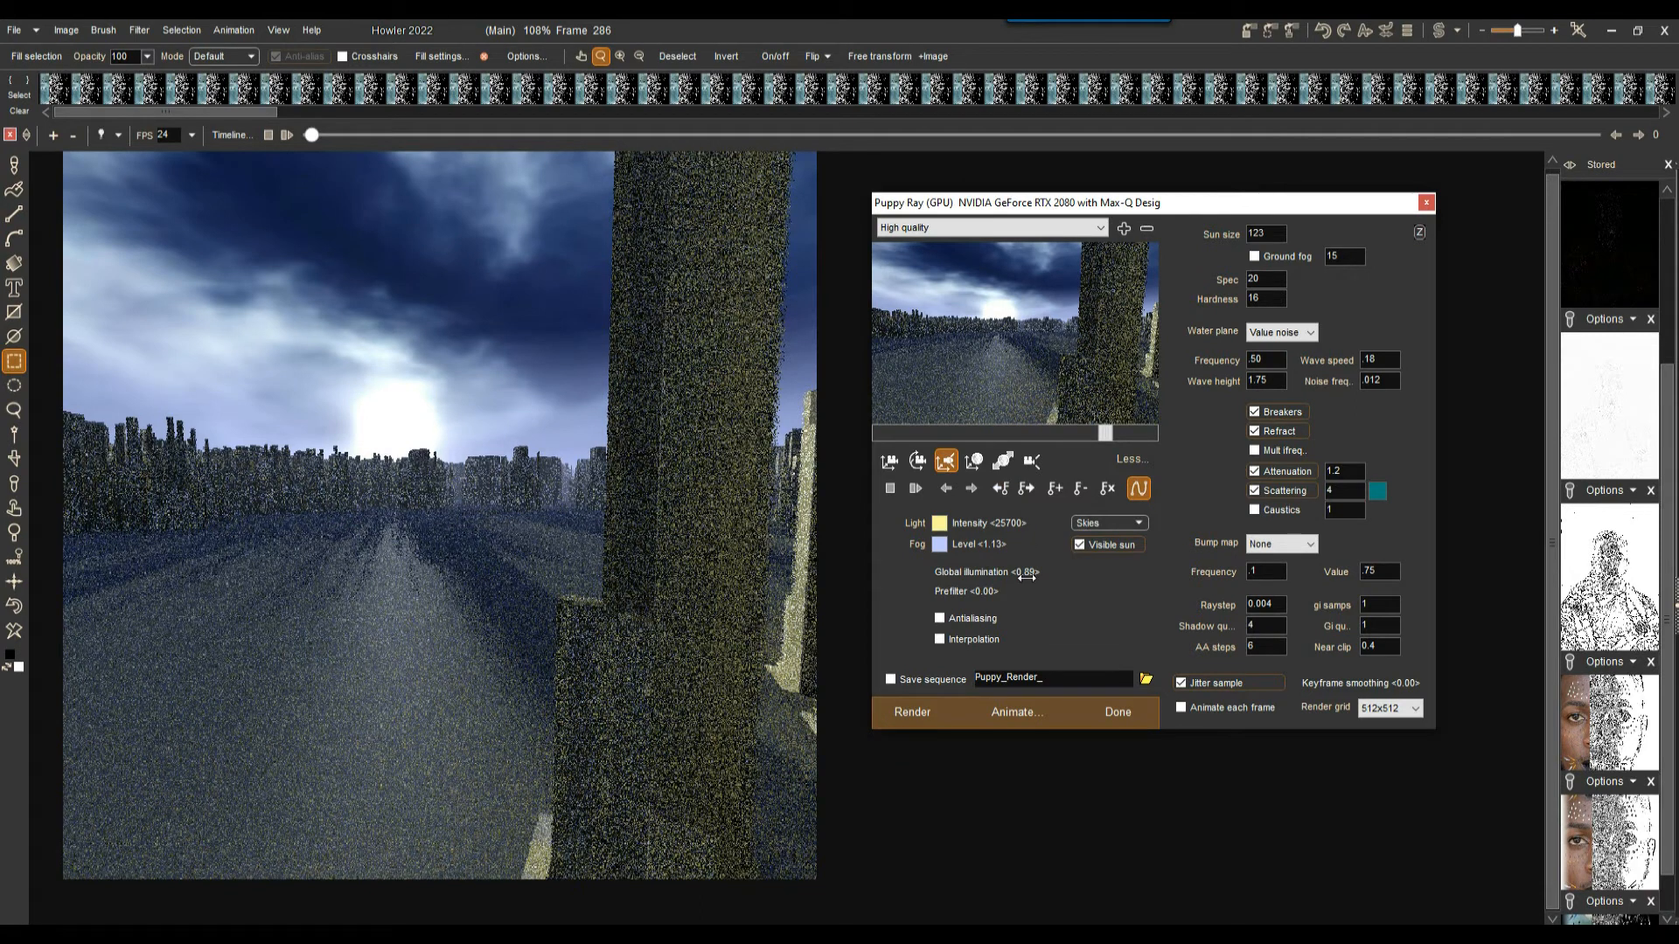
pyautogui.moveTo(960, 574); pyautogui.dragTo(1128, 576)
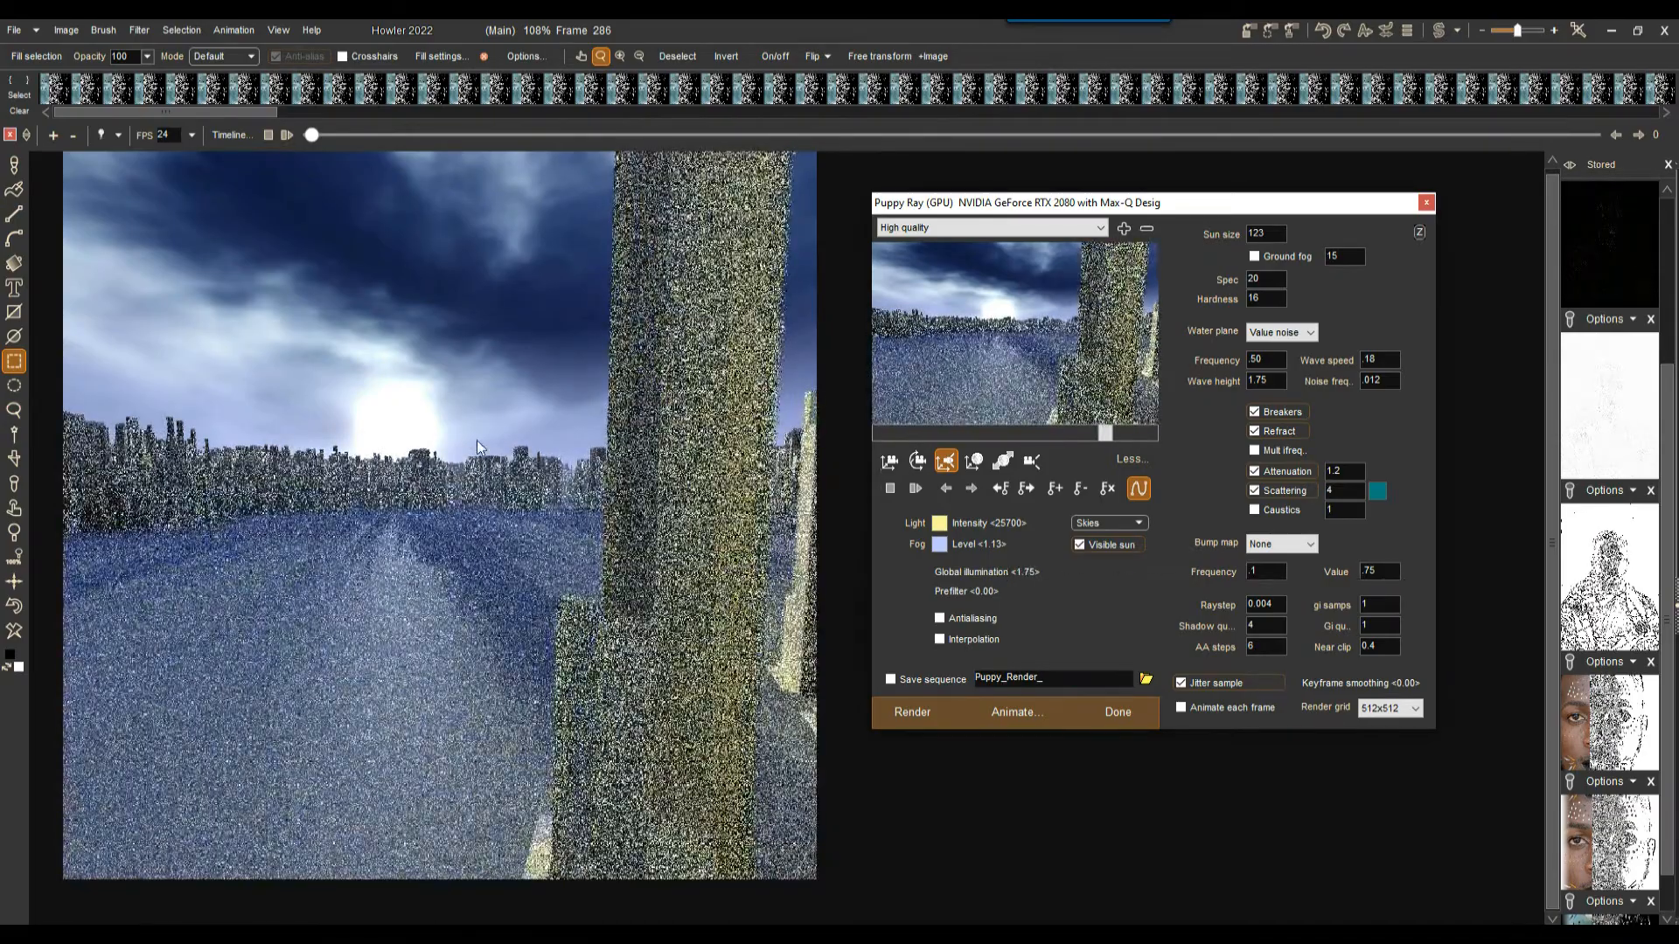
pyautogui.moveTo(988, 370); pyautogui.dragTo(966, 158)
pyautogui.moveTo(976, 309); pyautogui.dragTo(1199, 284)
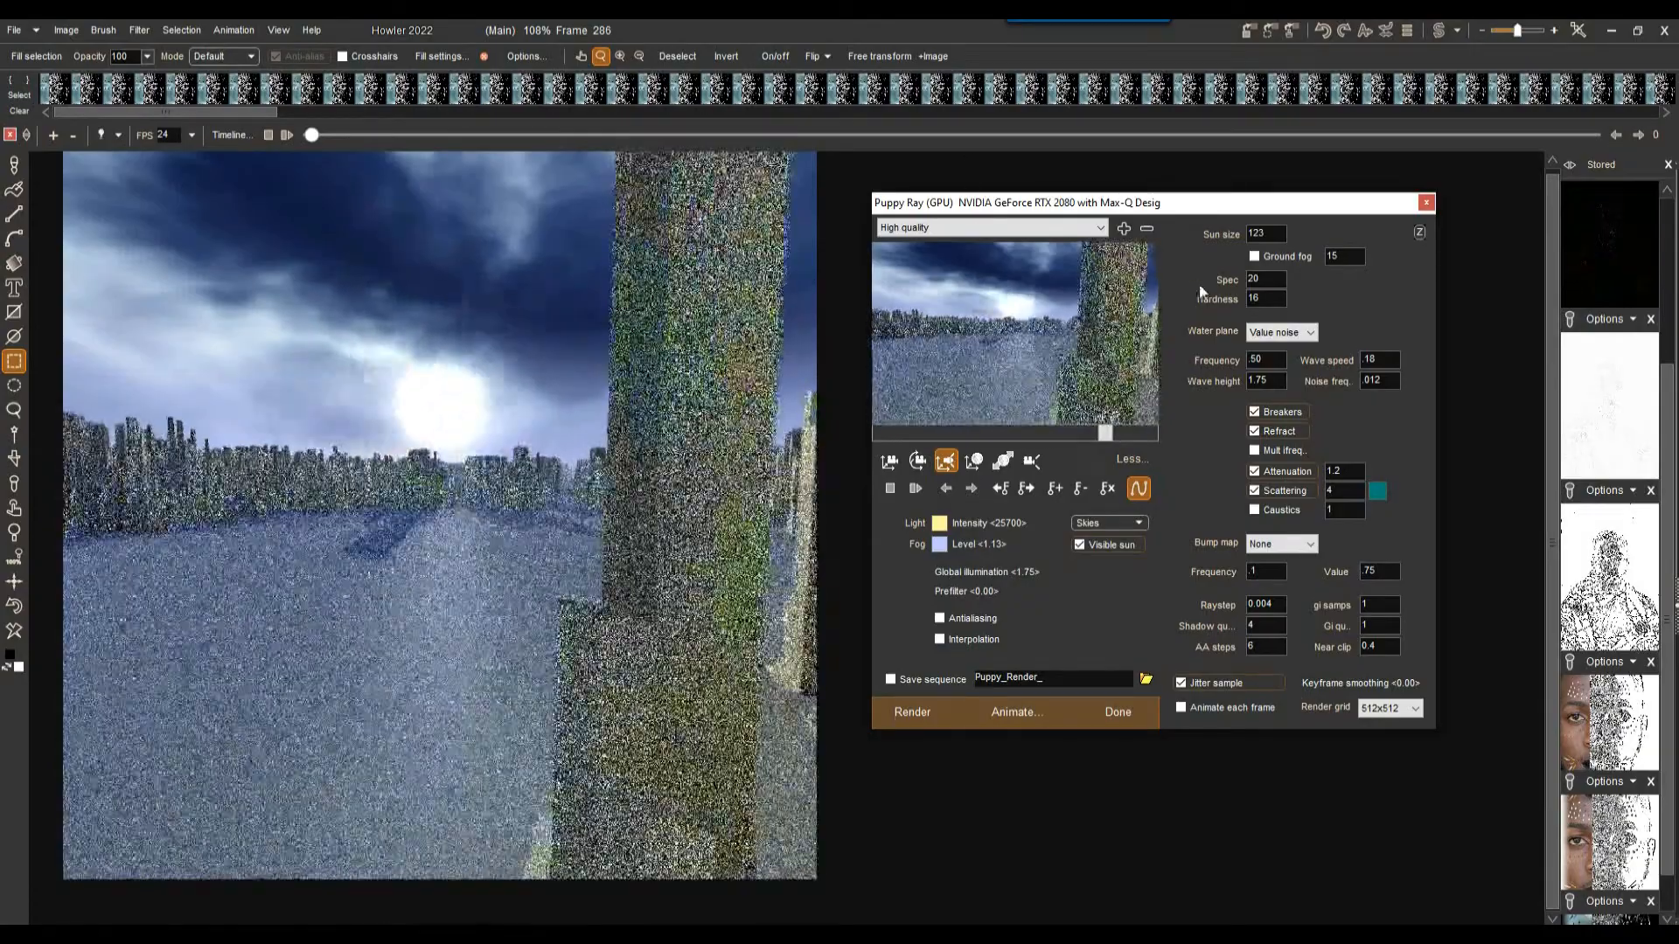
pyautogui.moveTo(1031, 388); pyautogui.dragTo(981, 61)
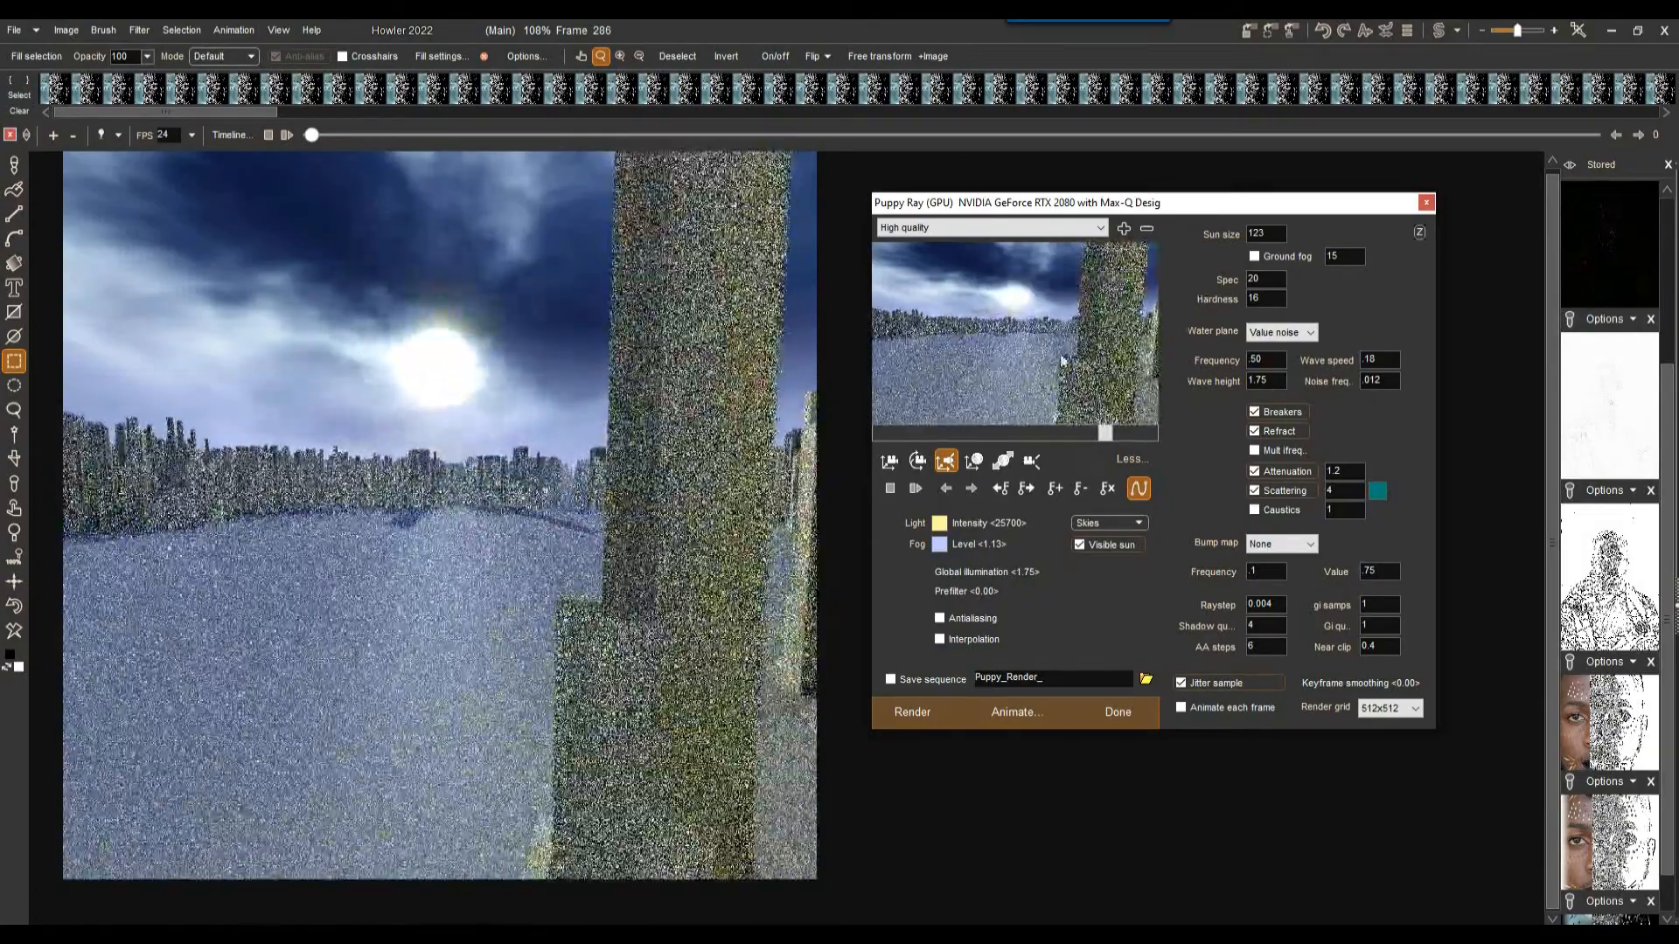
pyautogui.moveTo(1066, 360); pyautogui.dragTo(998, 131)
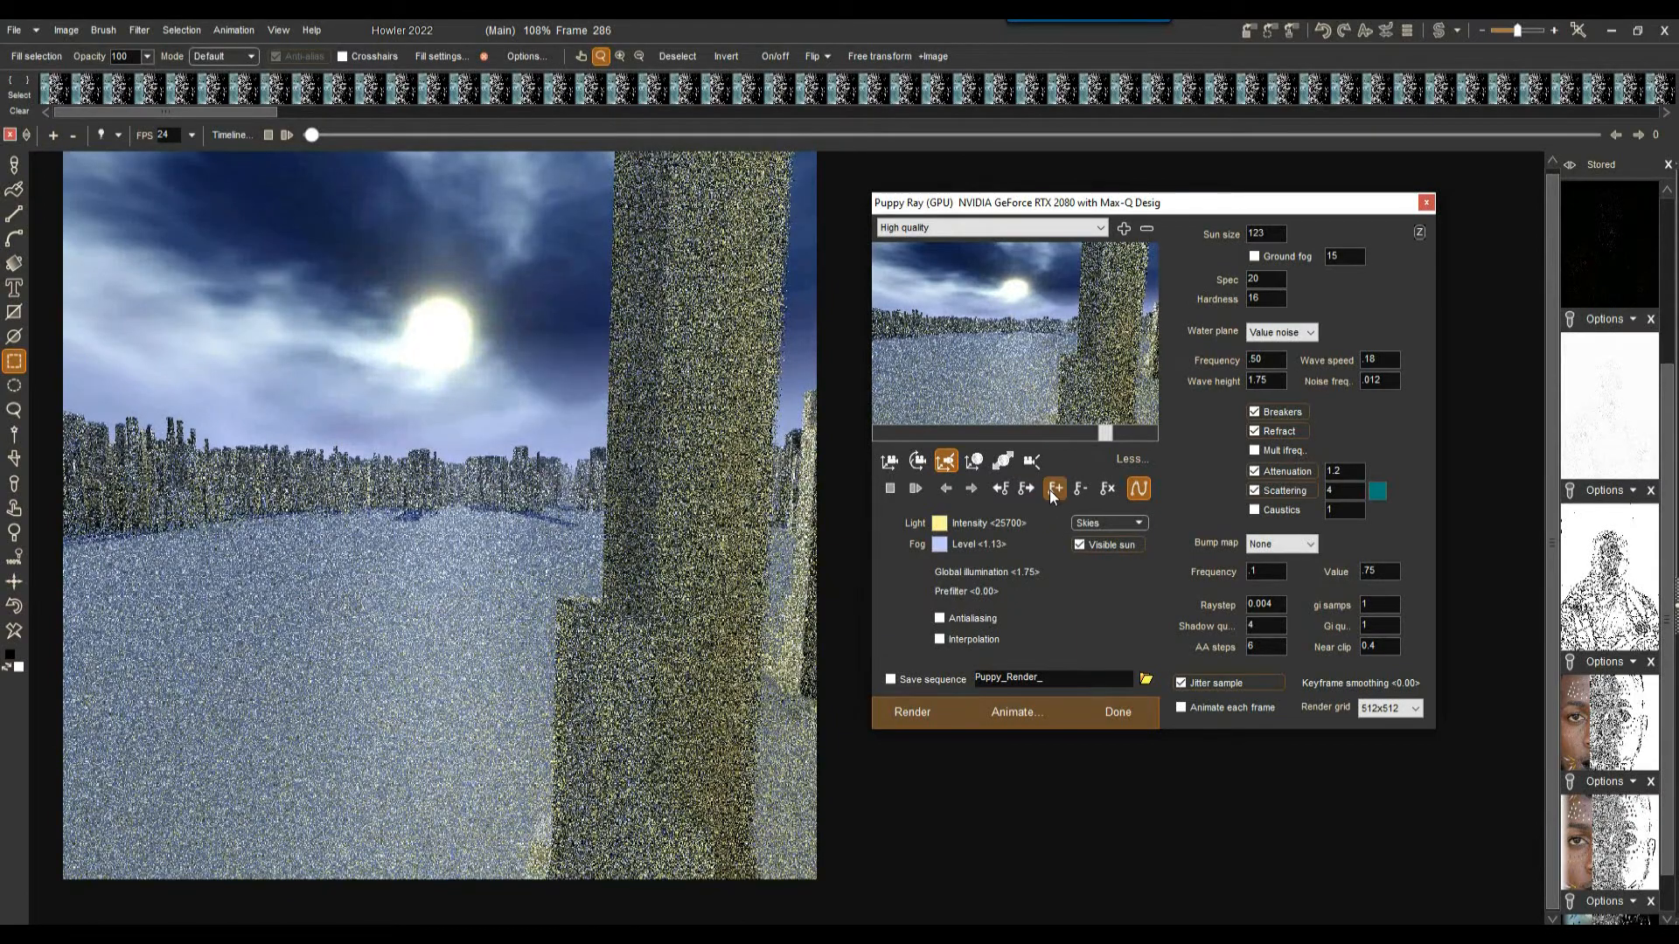
# Scrub between about frames 191 and 251 to preview the keyframed camera and lighting changes.
pyautogui.moveTo(1106, 434); pyautogui.dragTo(1030, 434)
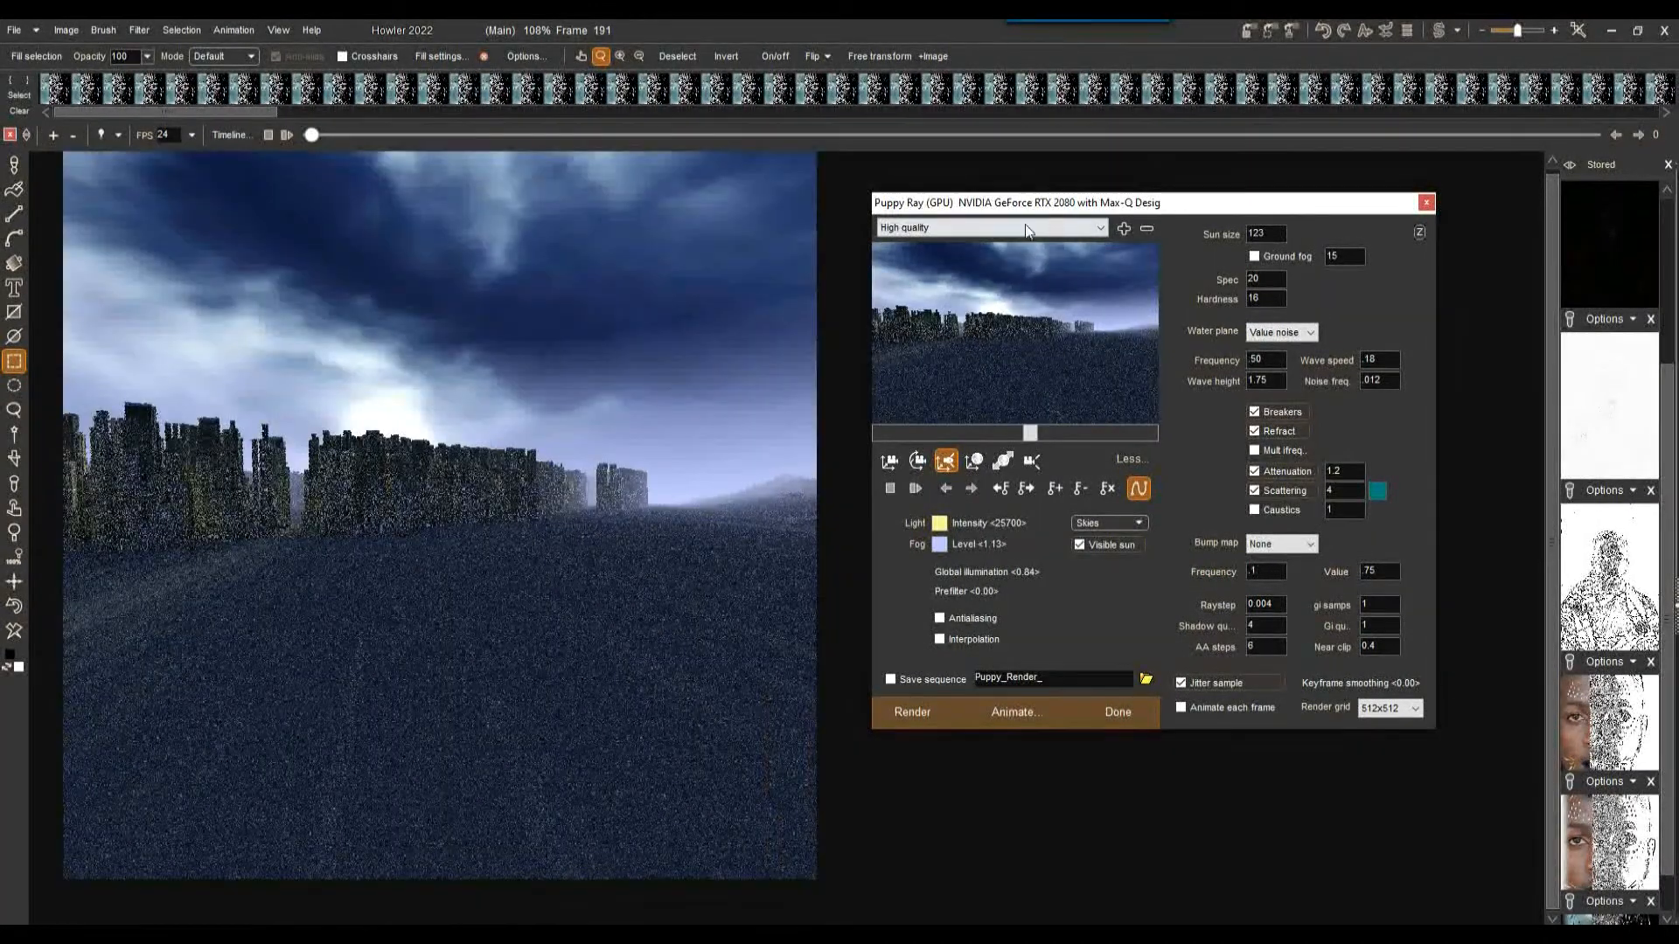
pyautogui.moveTo(1045, 437)
pyautogui.mouseDown()
pyautogui.moveTo(1009, 435)
pyautogui.moveTo(1069, 434)
pyautogui.mouseUp()
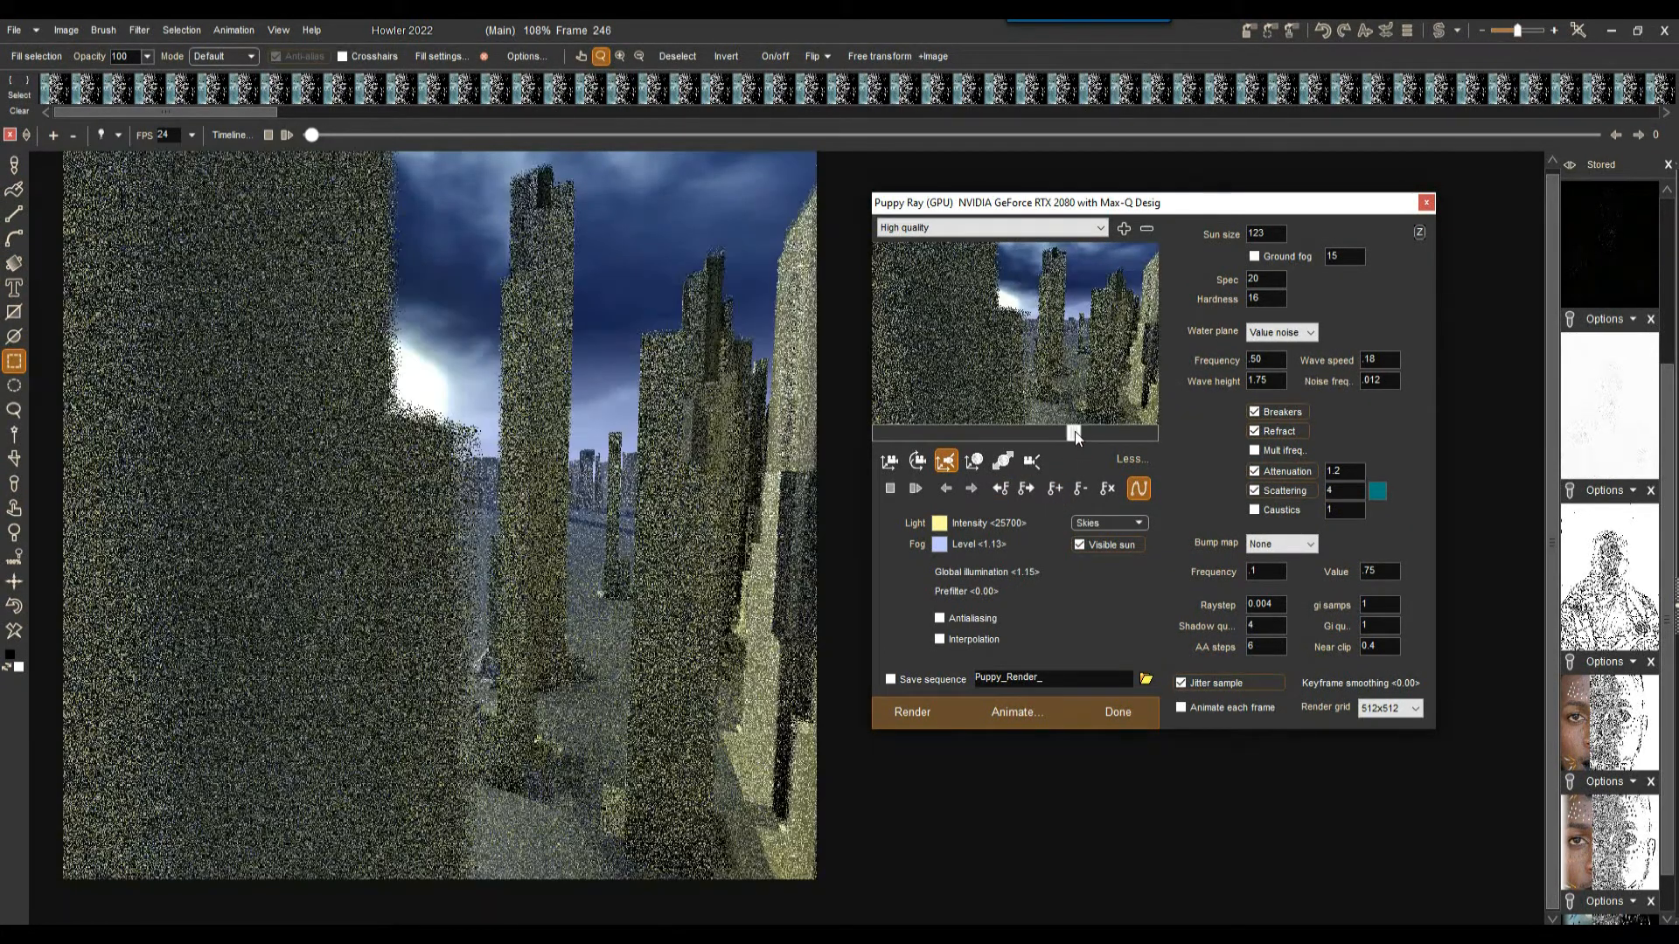
pyautogui.click(1075, 432)
pyautogui.moveTo(1077, 432); pyautogui.dragTo(1080, 432)
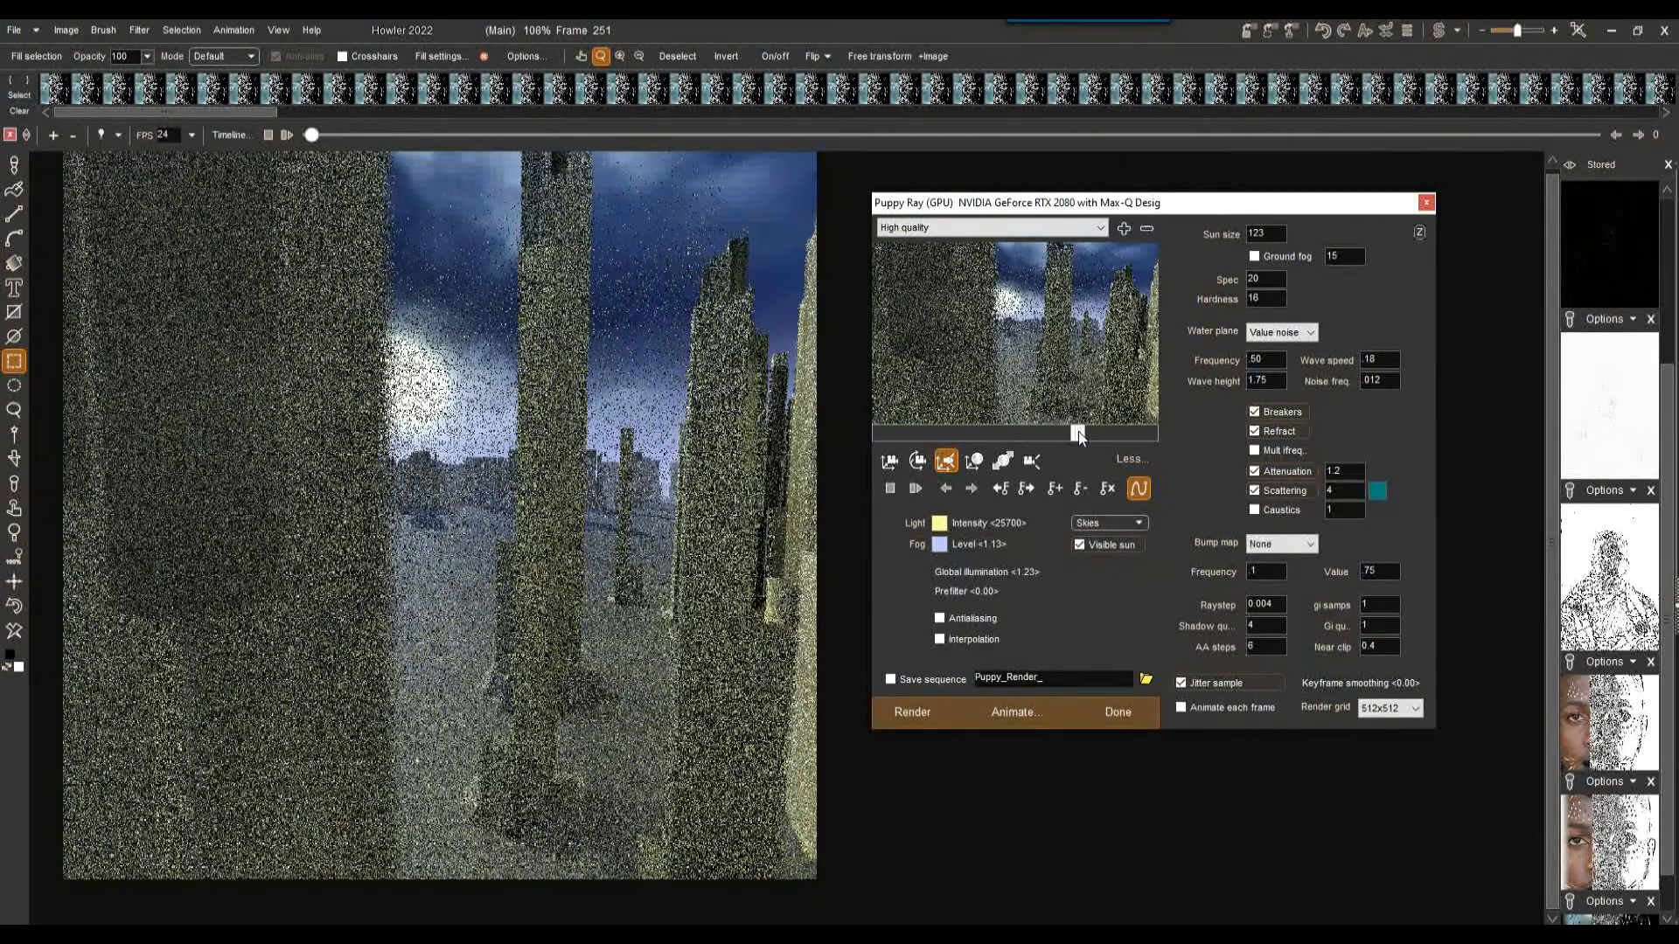
# At frame 251, move the camera past the foreground column, bank it toward the sun and distant skyline, and keyframe the scene.
pyautogui.click(892, 461)
pyautogui.click(1015, 369)
pyautogui.moveTo(1010, 370); pyautogui.dragTo(812, 386)
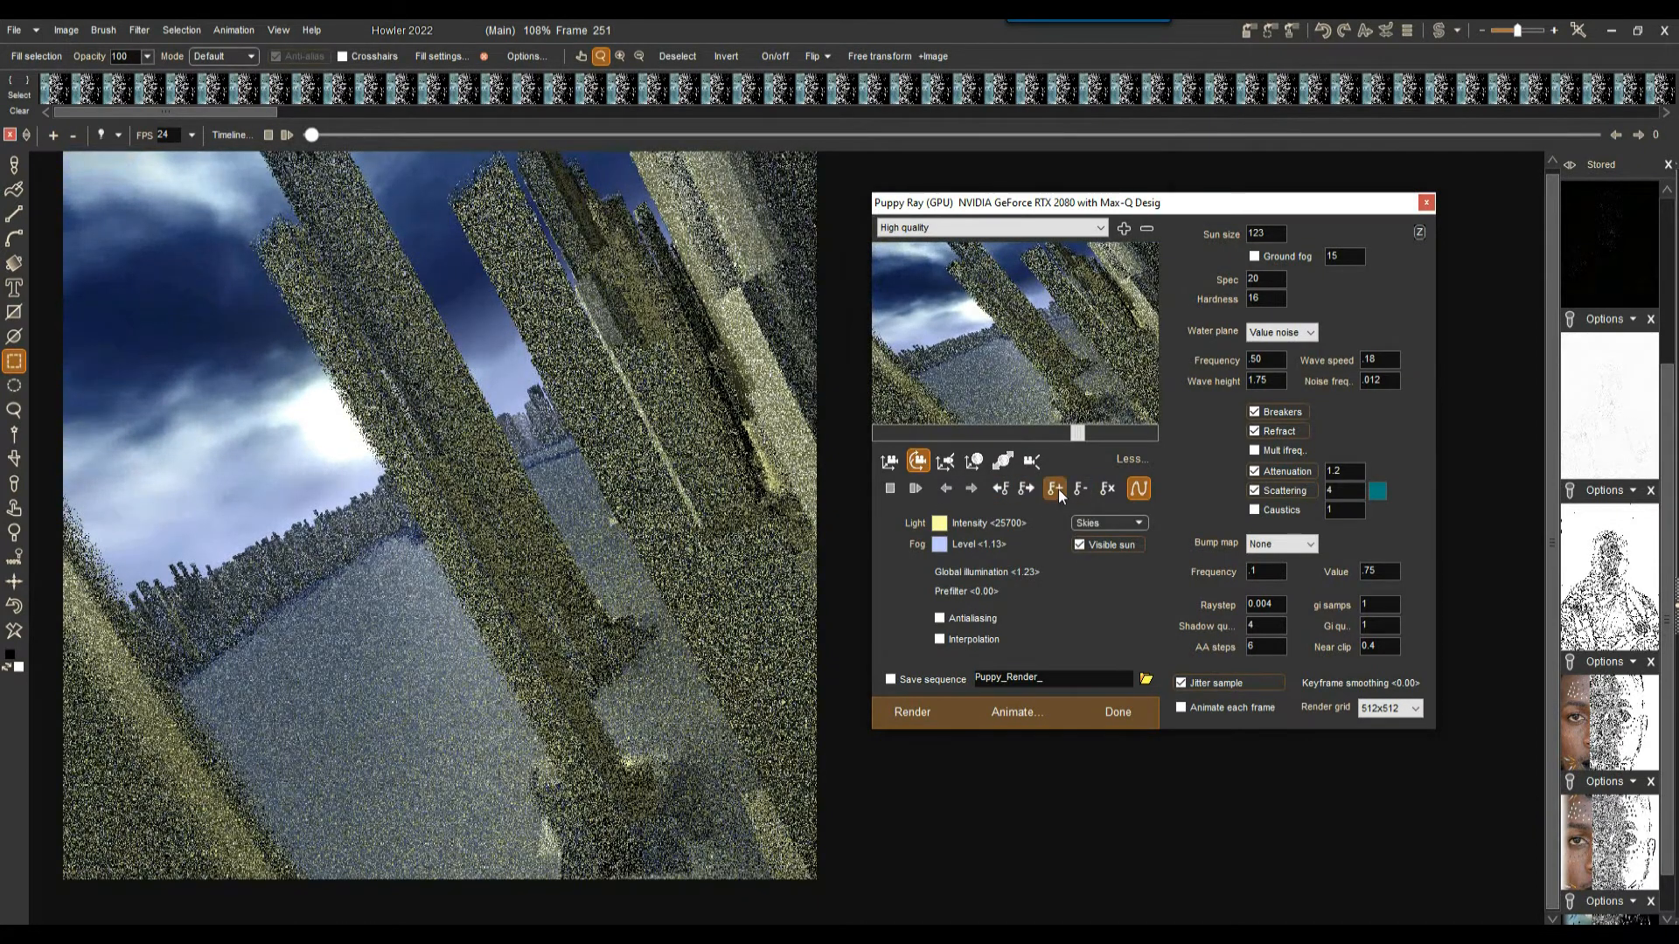
pyautogui.click(1058, 488)
# At frame 271, turn and bank the camera the opposite way so the sun sits just beside the large near column.
pyautogui.moveTo(1079, 432); pyautogui.dragTo(1094, 435)
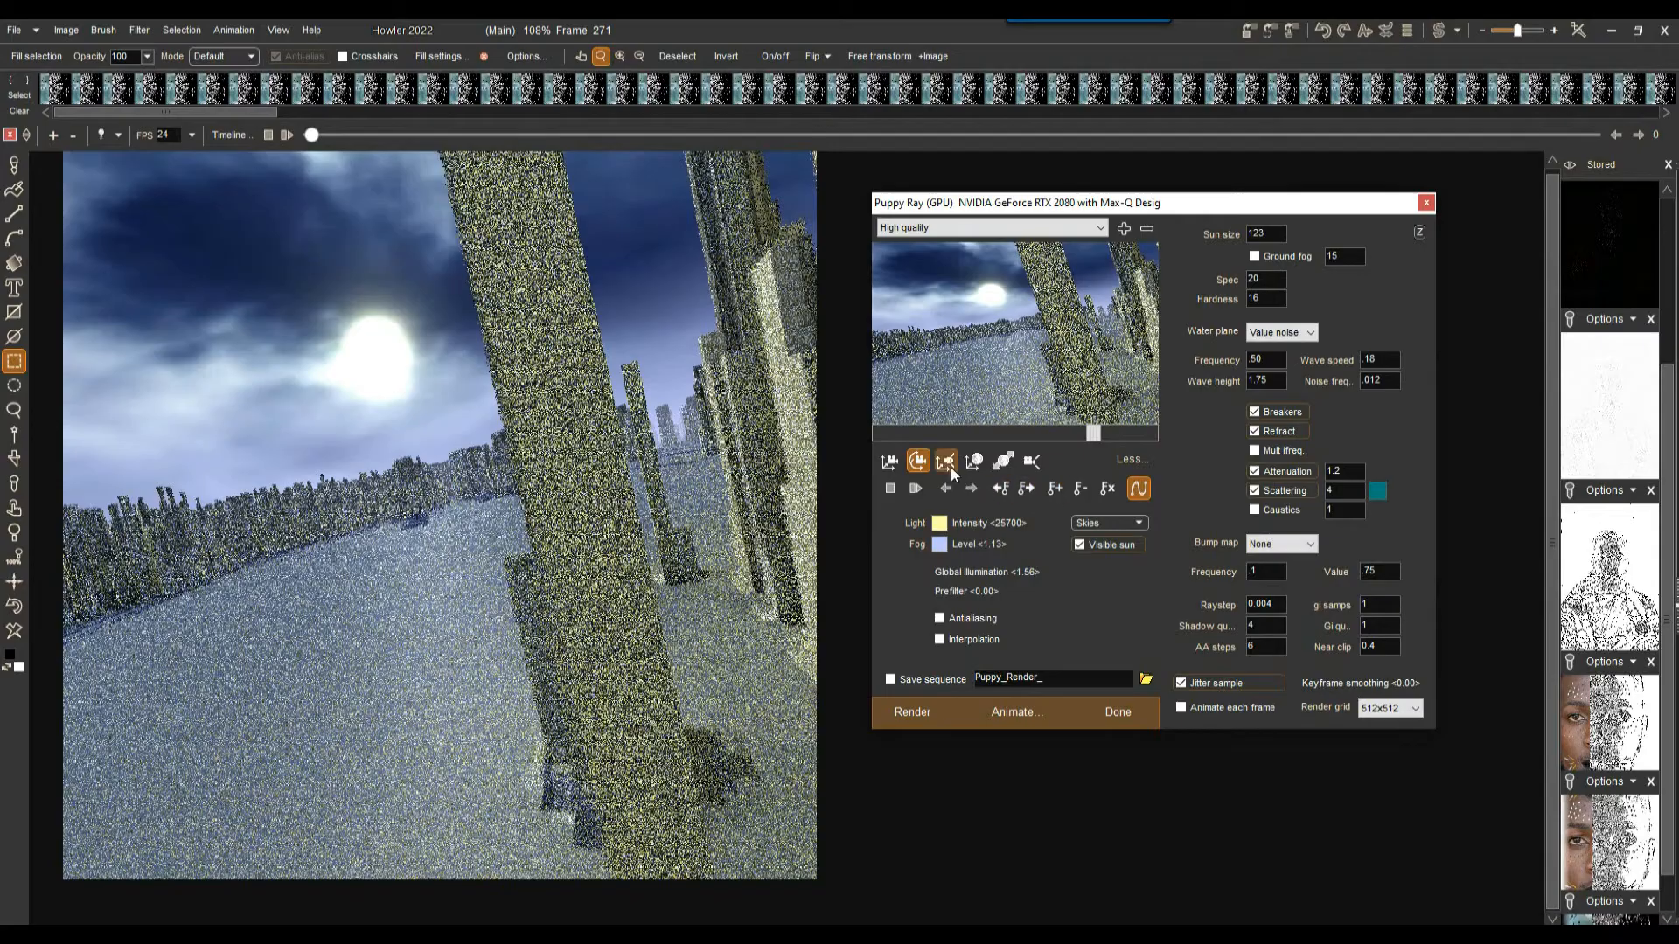
pyautogui.moveTo(948, 368); pyautogui.dragTo(1061, 382)
pyautogui.click(890, 461)
pyautogui.moveTo(942, 403); pyautogui.dragTo(944, 402)
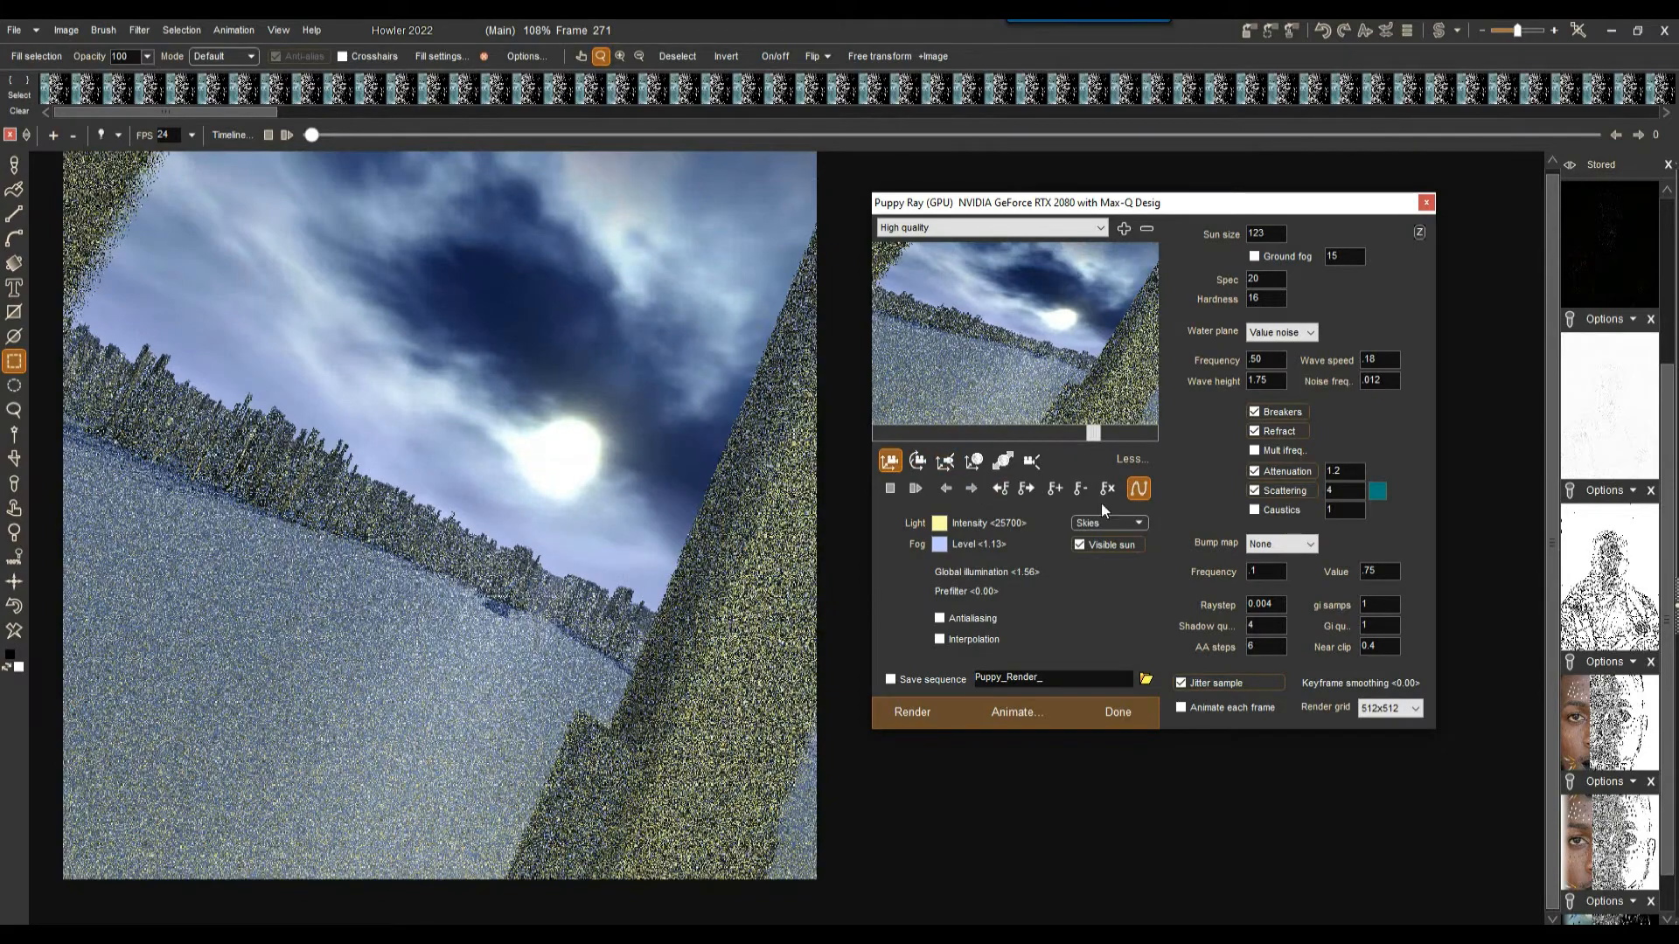
# At frame 344, raise the camera above the columns to look over the city, enable ground fog, and keyframe the scene.
pyautogui.moveTo(1094, 433); pyautogui.dragTo(1162, 451)
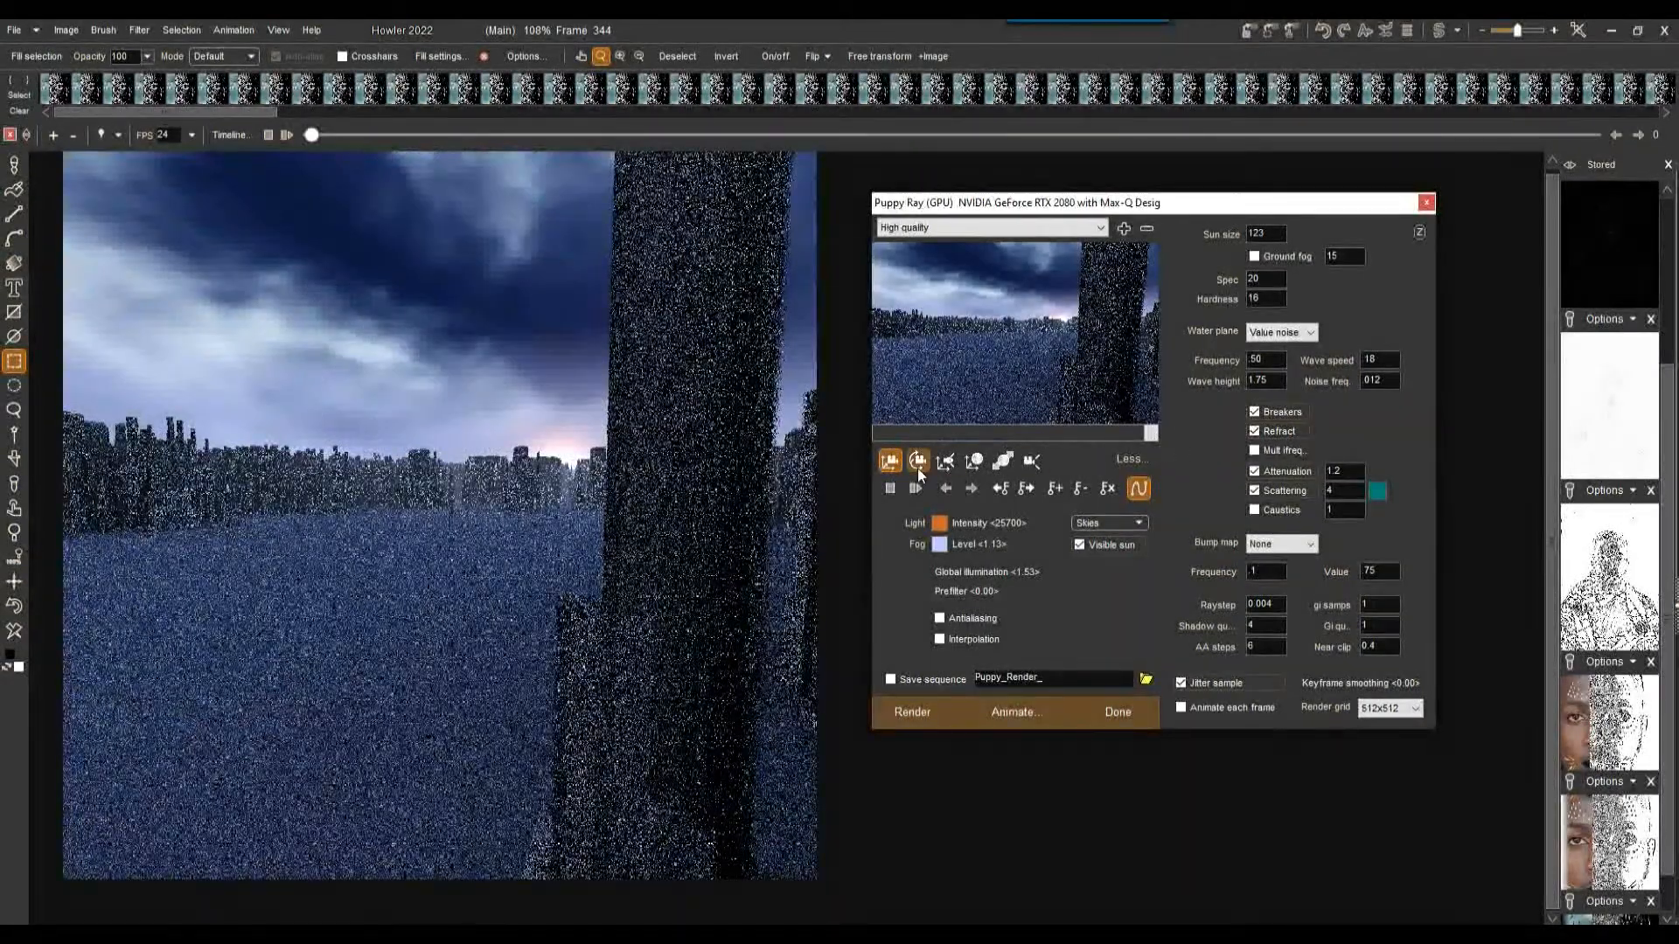
pyautogui.moveTo(947, 405); pyautogui.dragTo(977, 466)
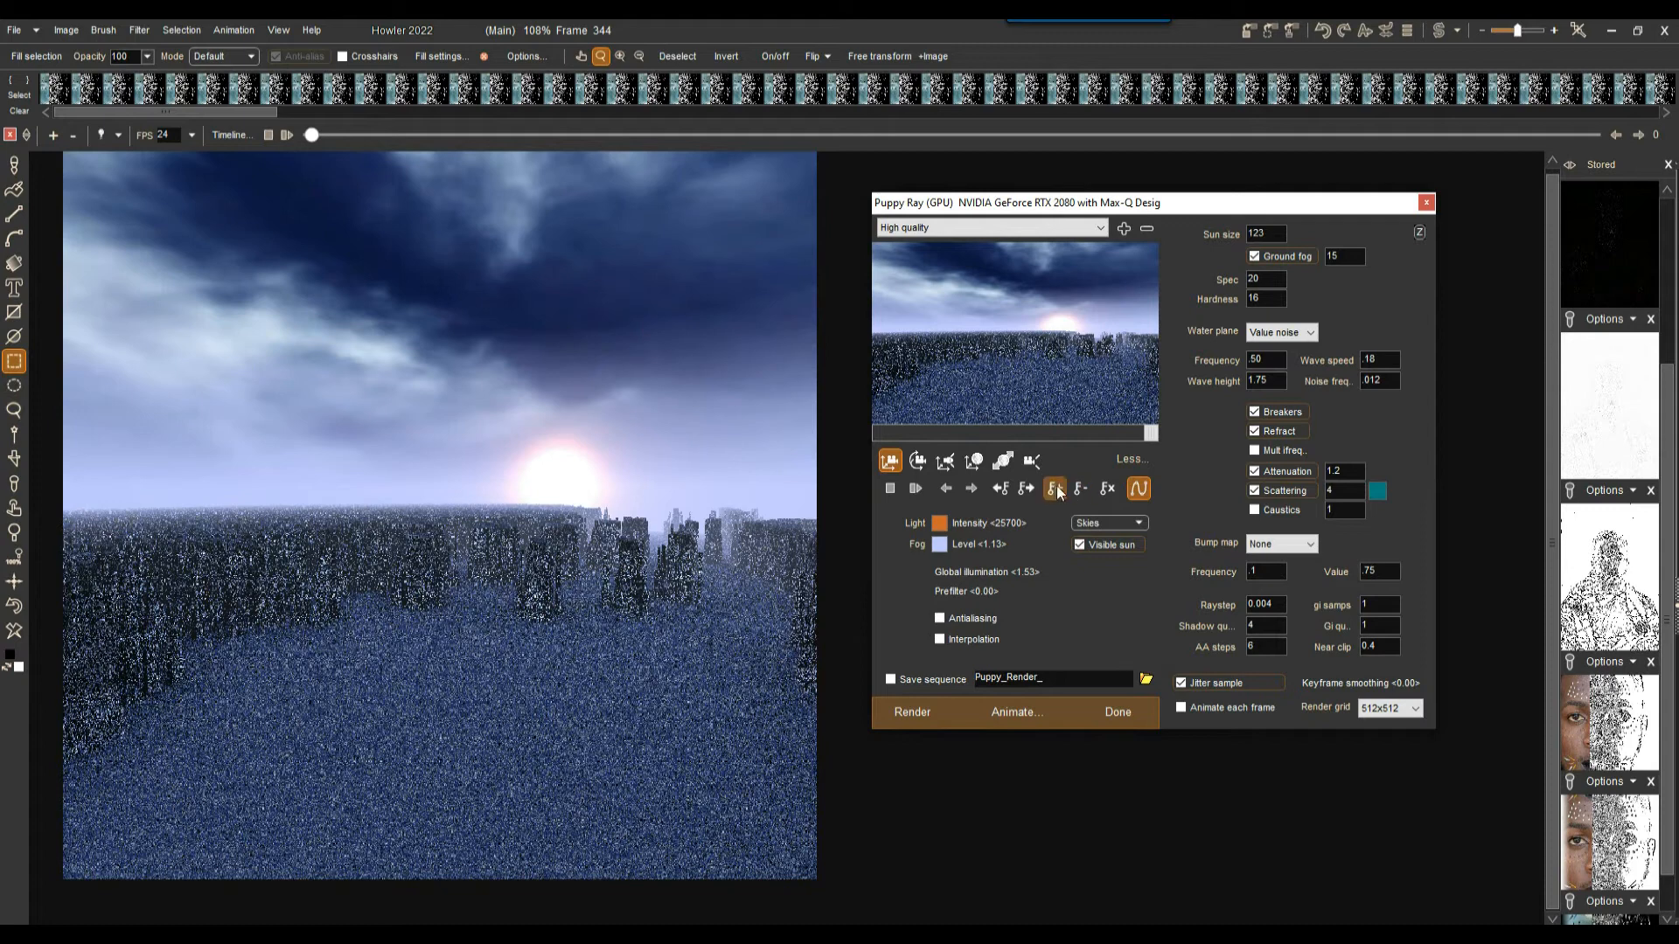
pyautogui.moveTo(1072, 345); pyautogui.dragTo(1068, 324)
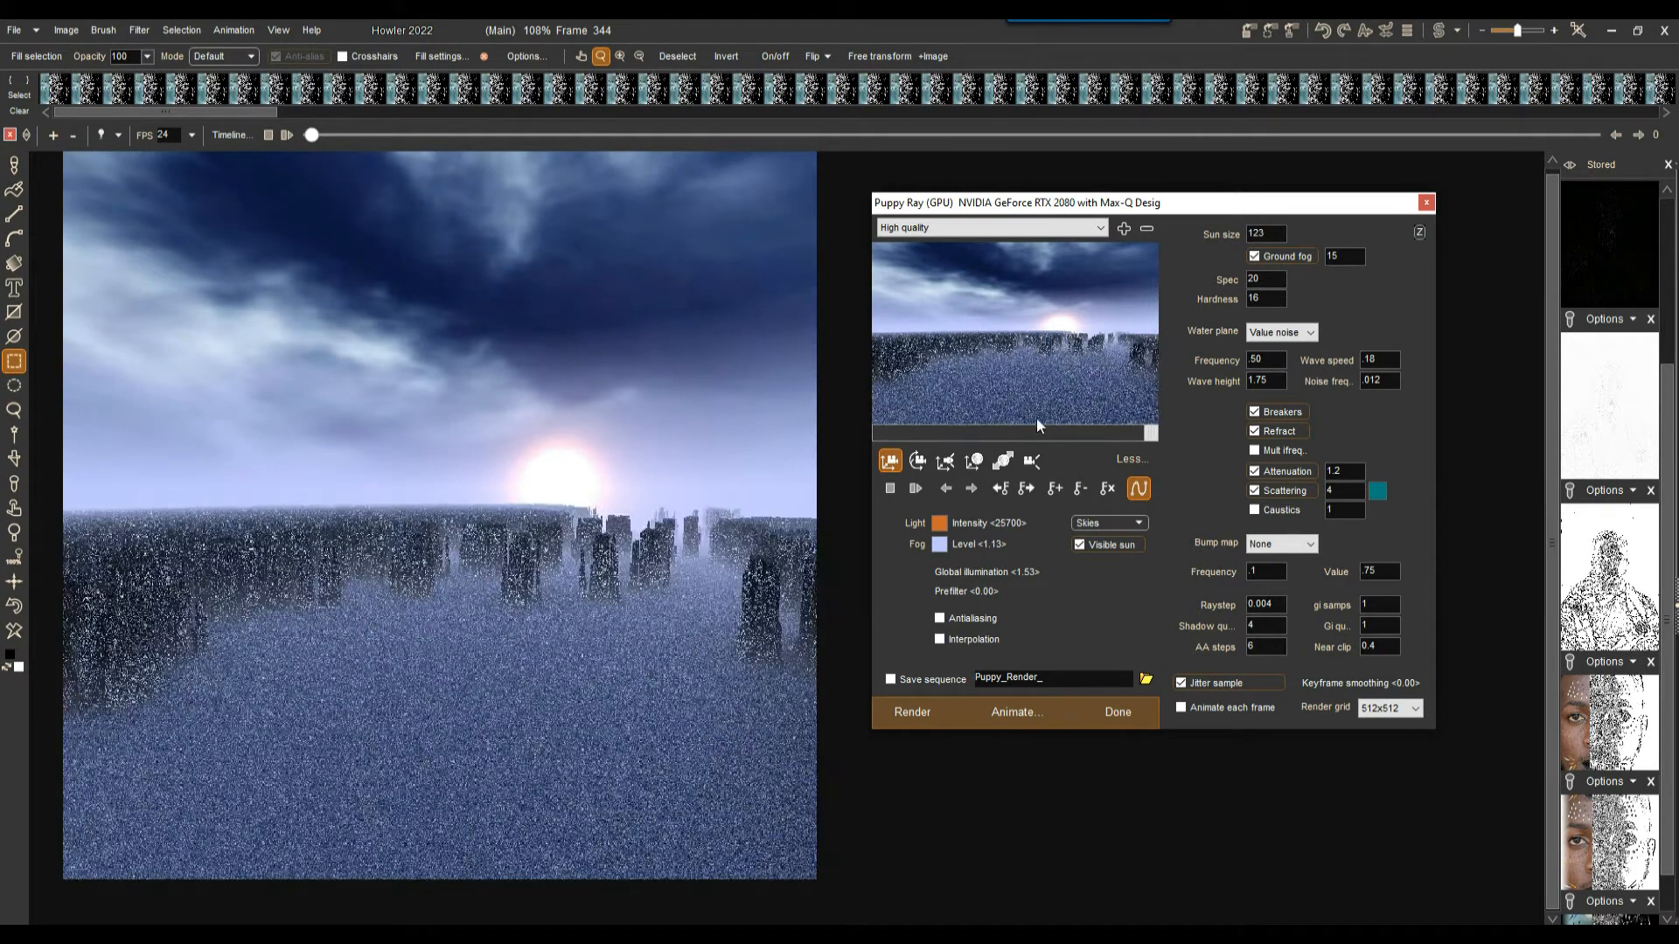
# Return to frame 0 and set the keyframe smoothing to 15.59.
pyautogui.moveTo(922, 428); pyautogui.dragTo(883, 432)
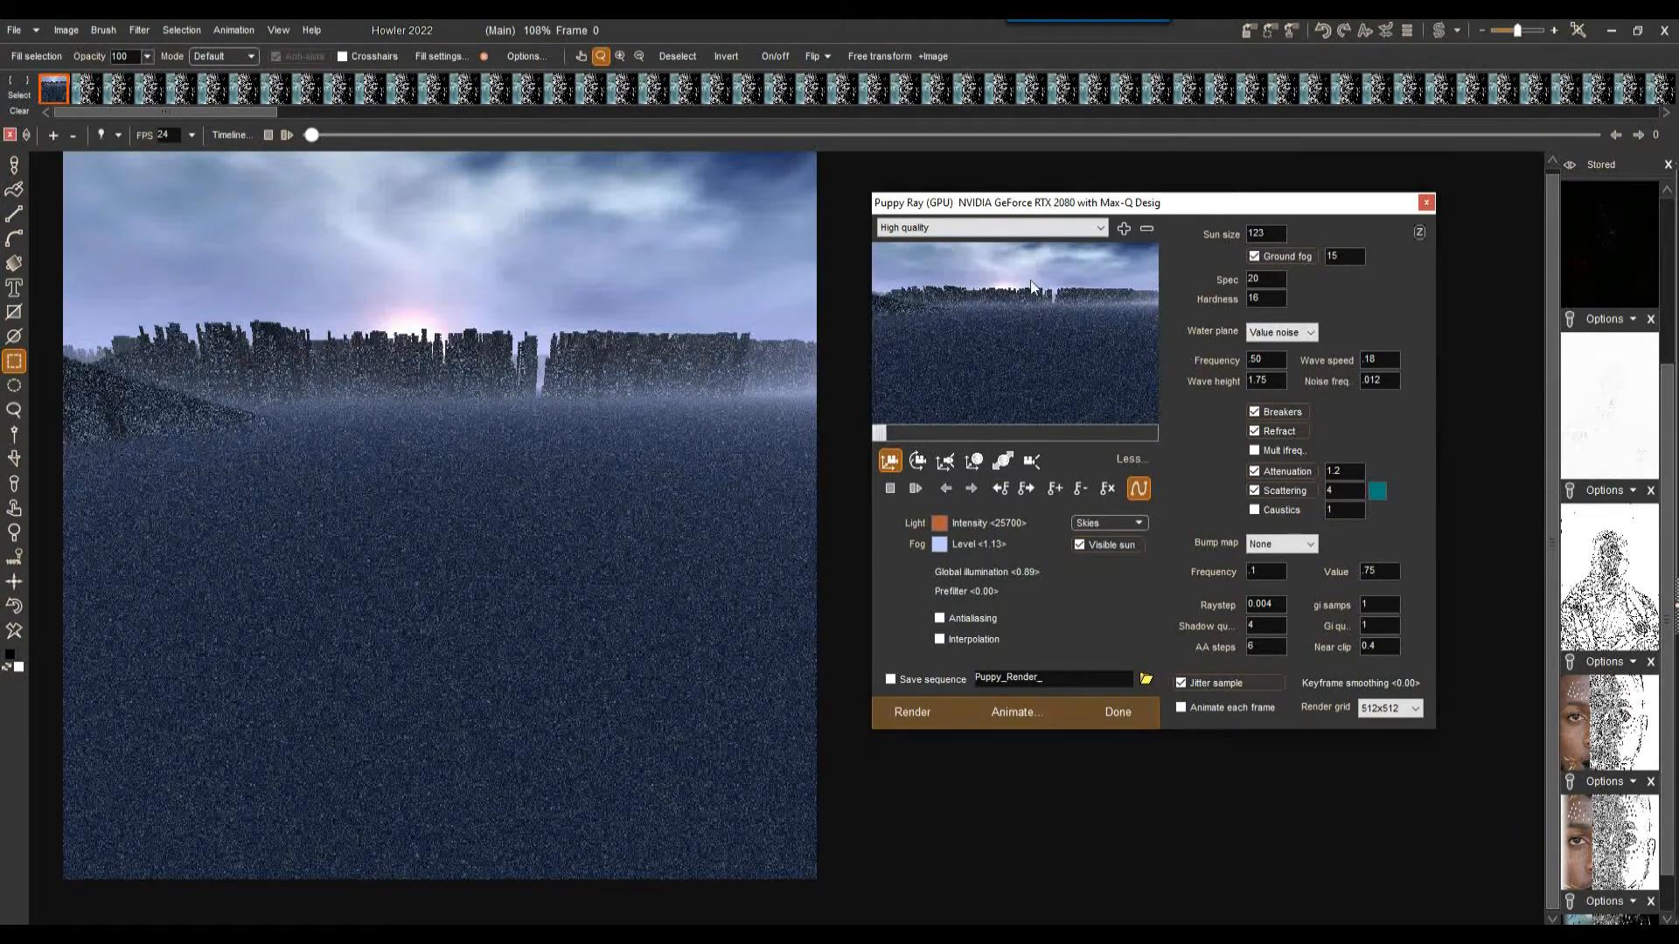
pyautogui.moveTo(900, 435); pyautogui.dragTo(847, 497)
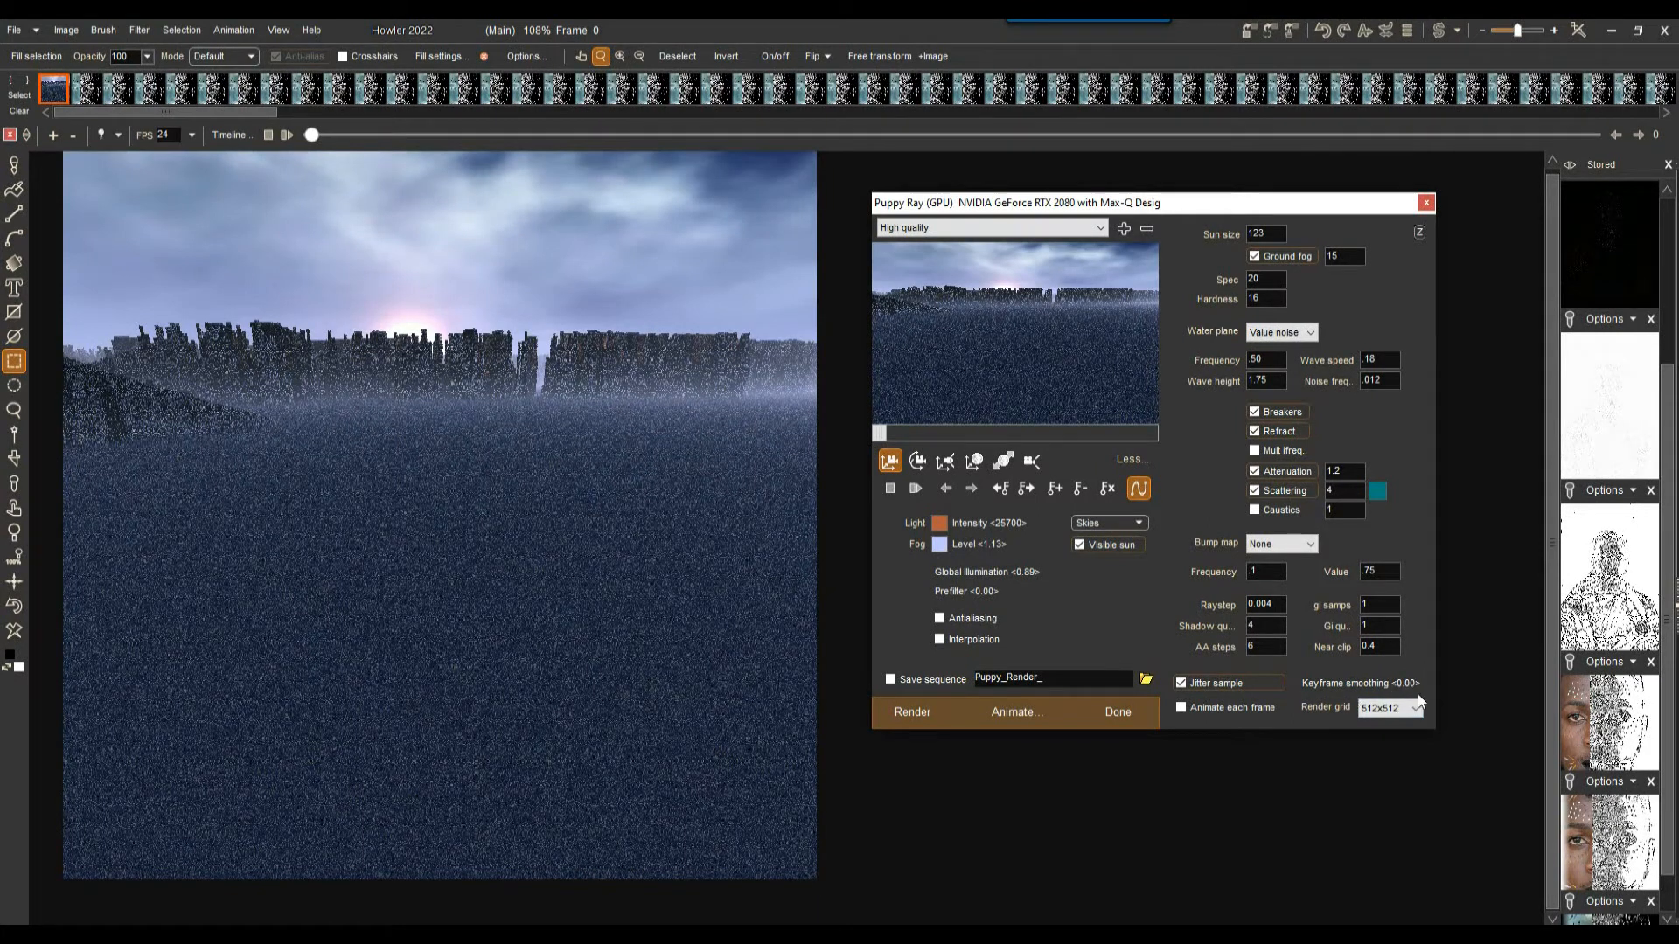
pyautogui.moveTo(1405, 683); pyautogui.dragTo(1484, 654)
pyautogui.moveTo(1403, 683); pyautogui.dragTo(1658, 662)
pyautogui.moveTo(1394, 674); pyautogui.dragTo(1436, 687)
# Preview the smoothed animation at frames 141 and 202 in Fast preview, and at frame 344 in Medium quality.
pyautogui.click(899, 231)
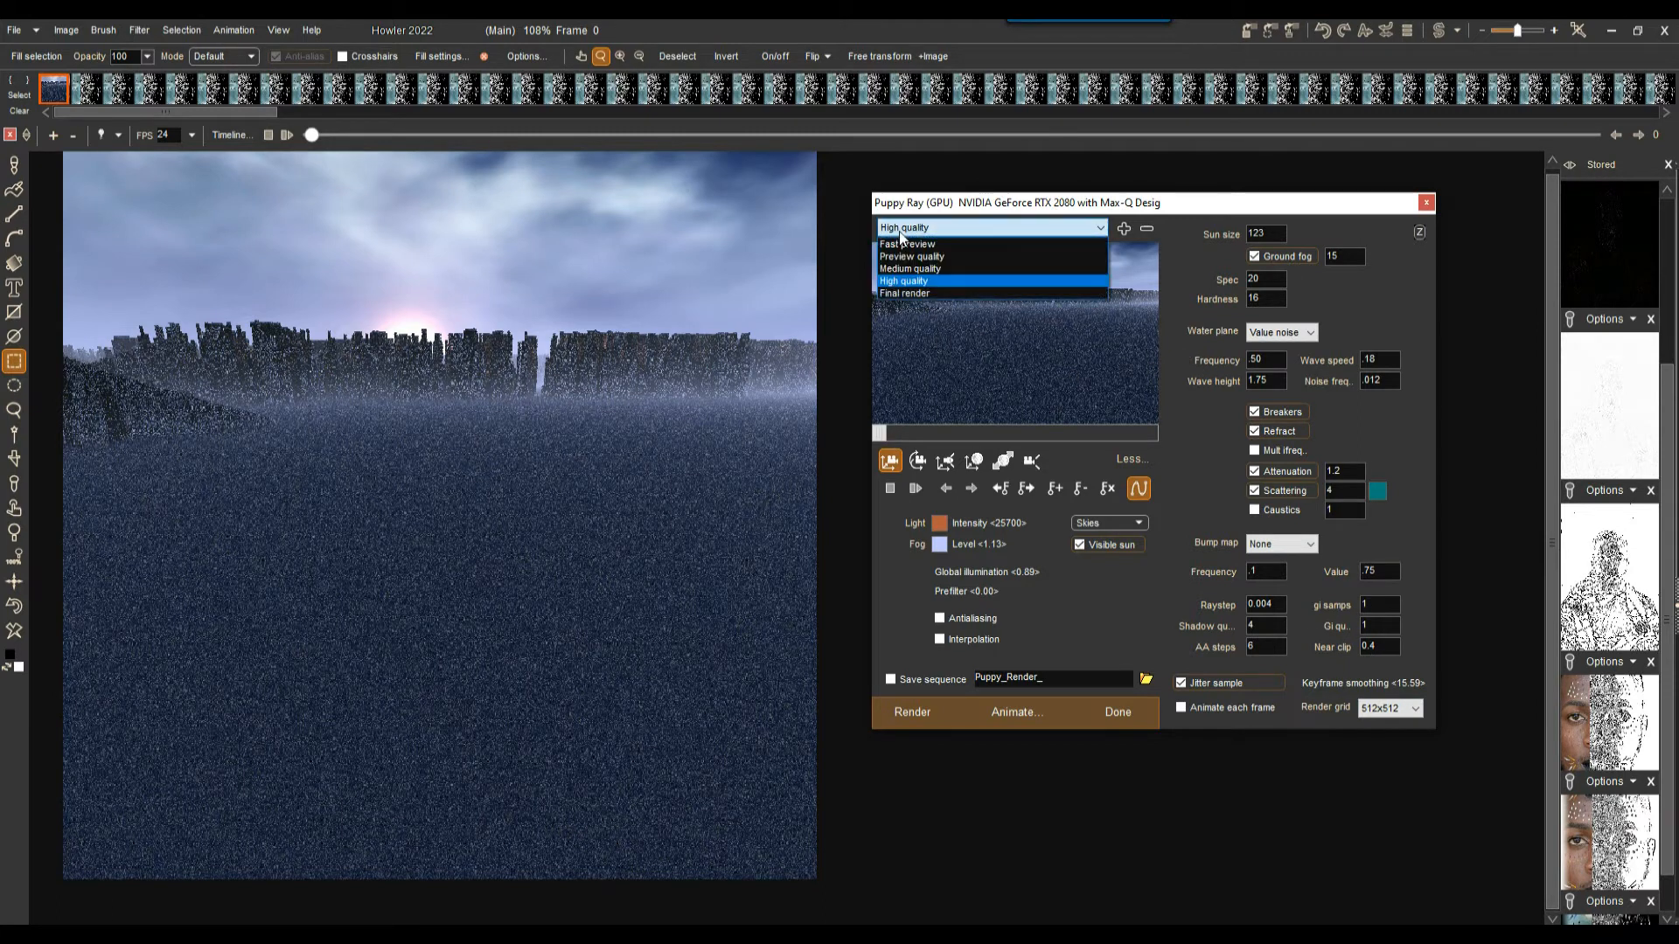
pyautogui.click(916, 245)
pyautogui.moveTo(892, 434); pyautogui.dragTo(989, 448)
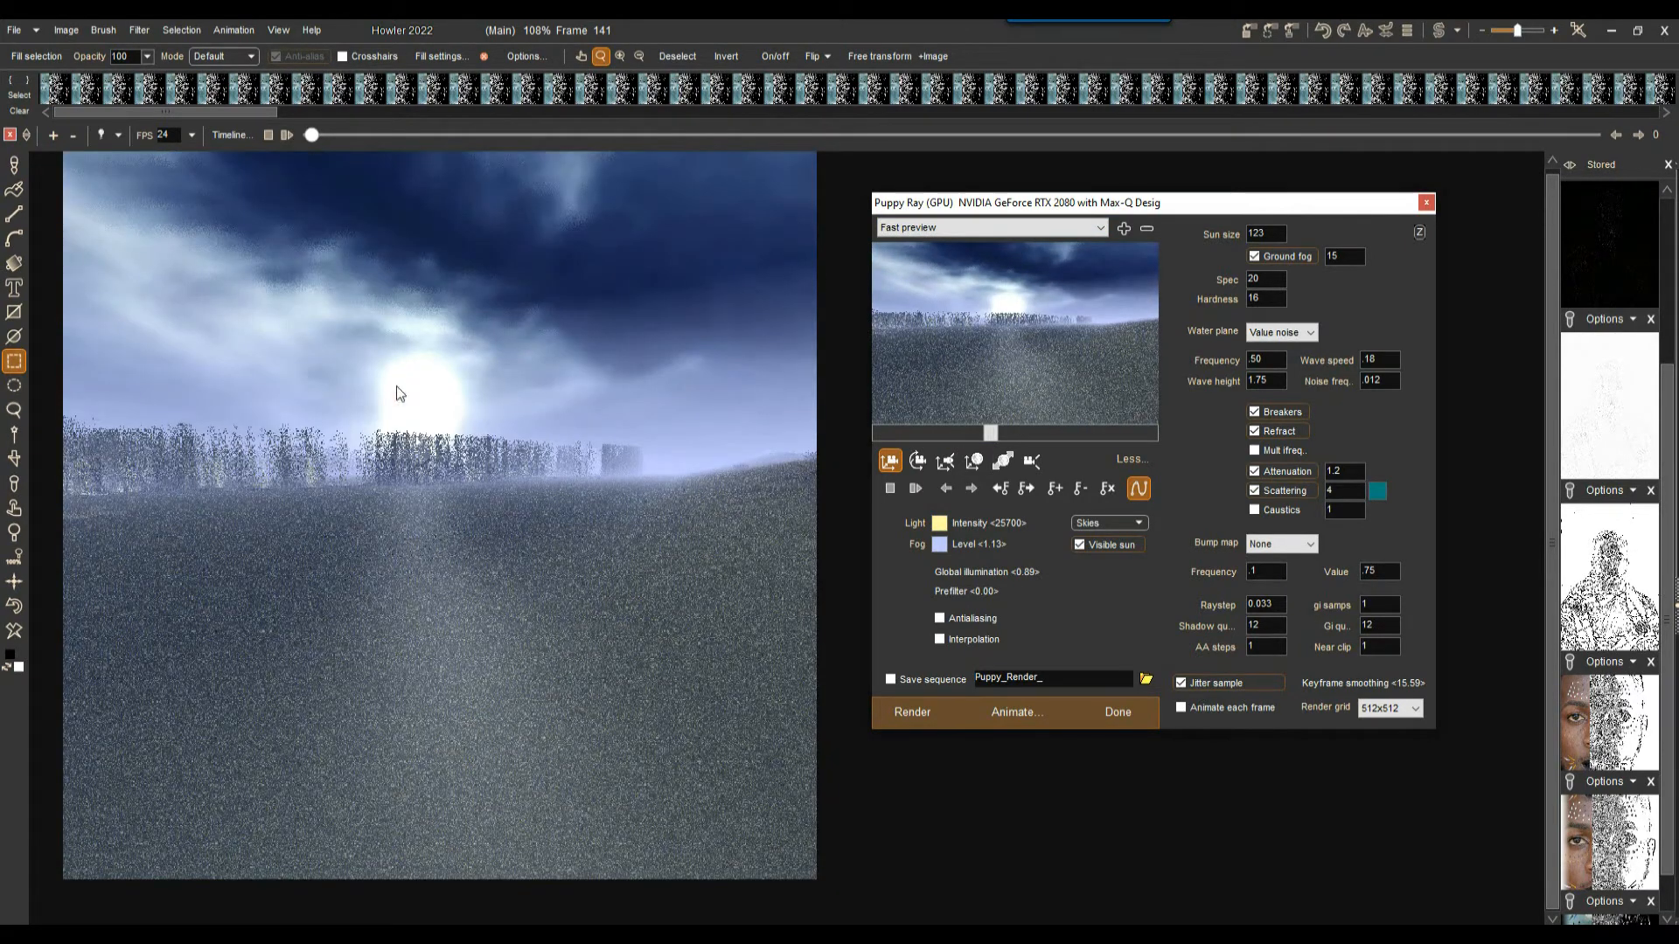
pyautogui.moveTo(995, 433); pyautogui.dragTo(1041, 455)
pyautogui.click(939, 230)
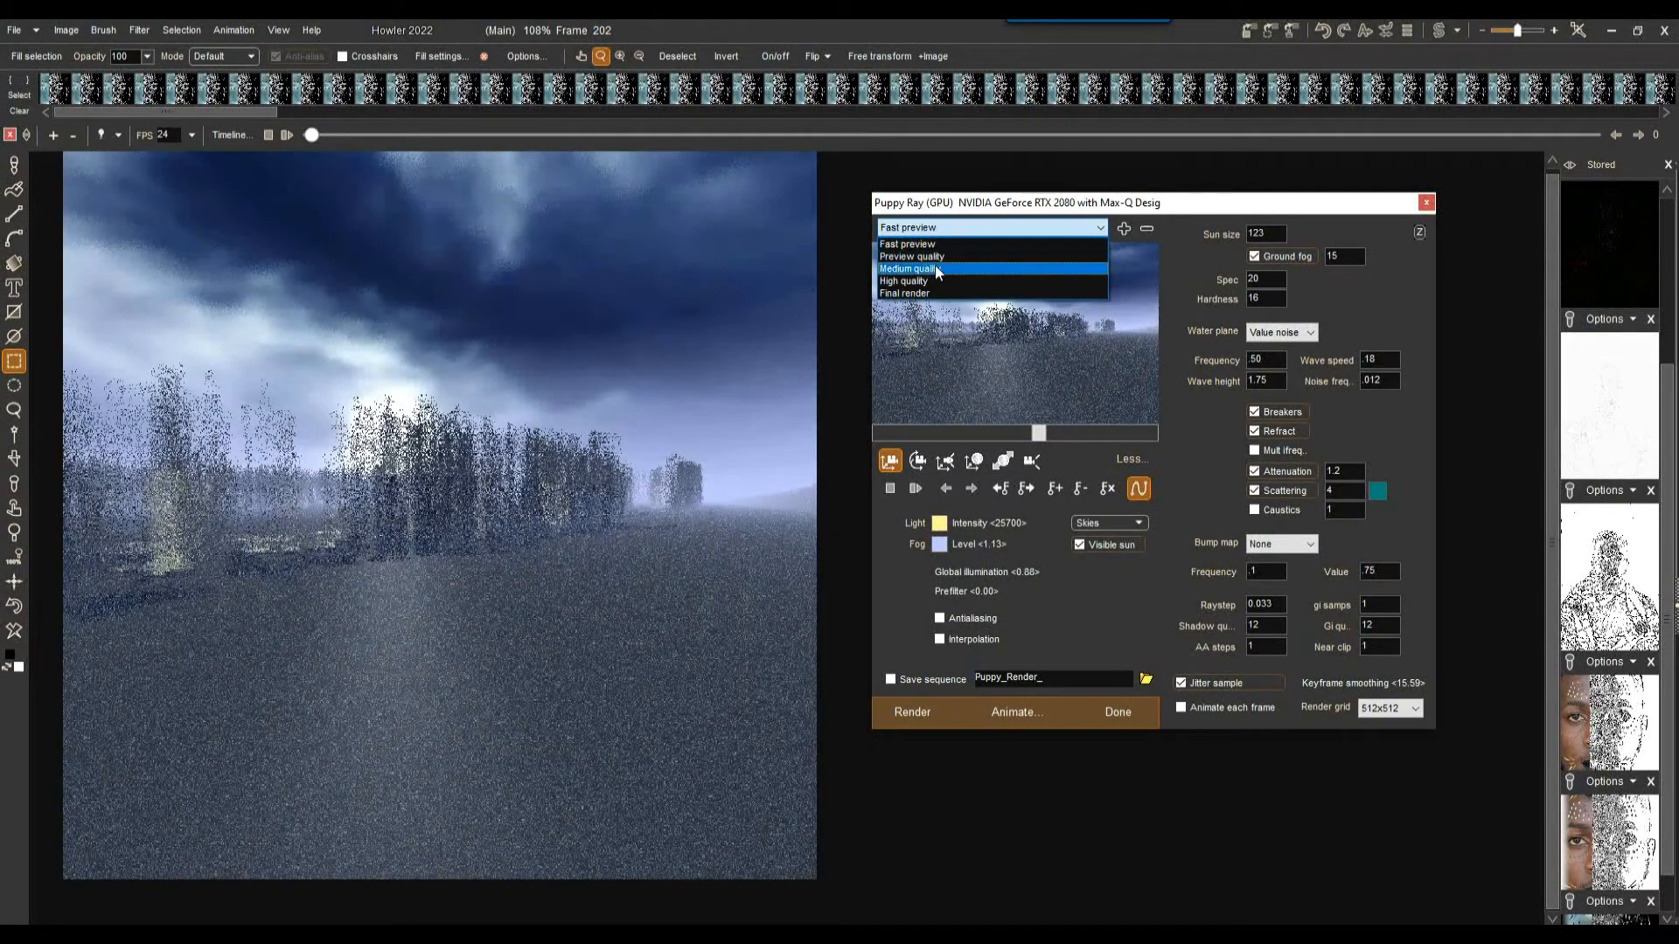
pyautogui.click(932, 270)
pyautogui.moveTo(1042, 444); pyautogui.dragTo(1204, 432)
# Check frames 344 and 244 in High quality with antialiasing enabled, and set the quality to Final render.
pyautogui.click(997, 229)
pyautogui.click(927, 280)
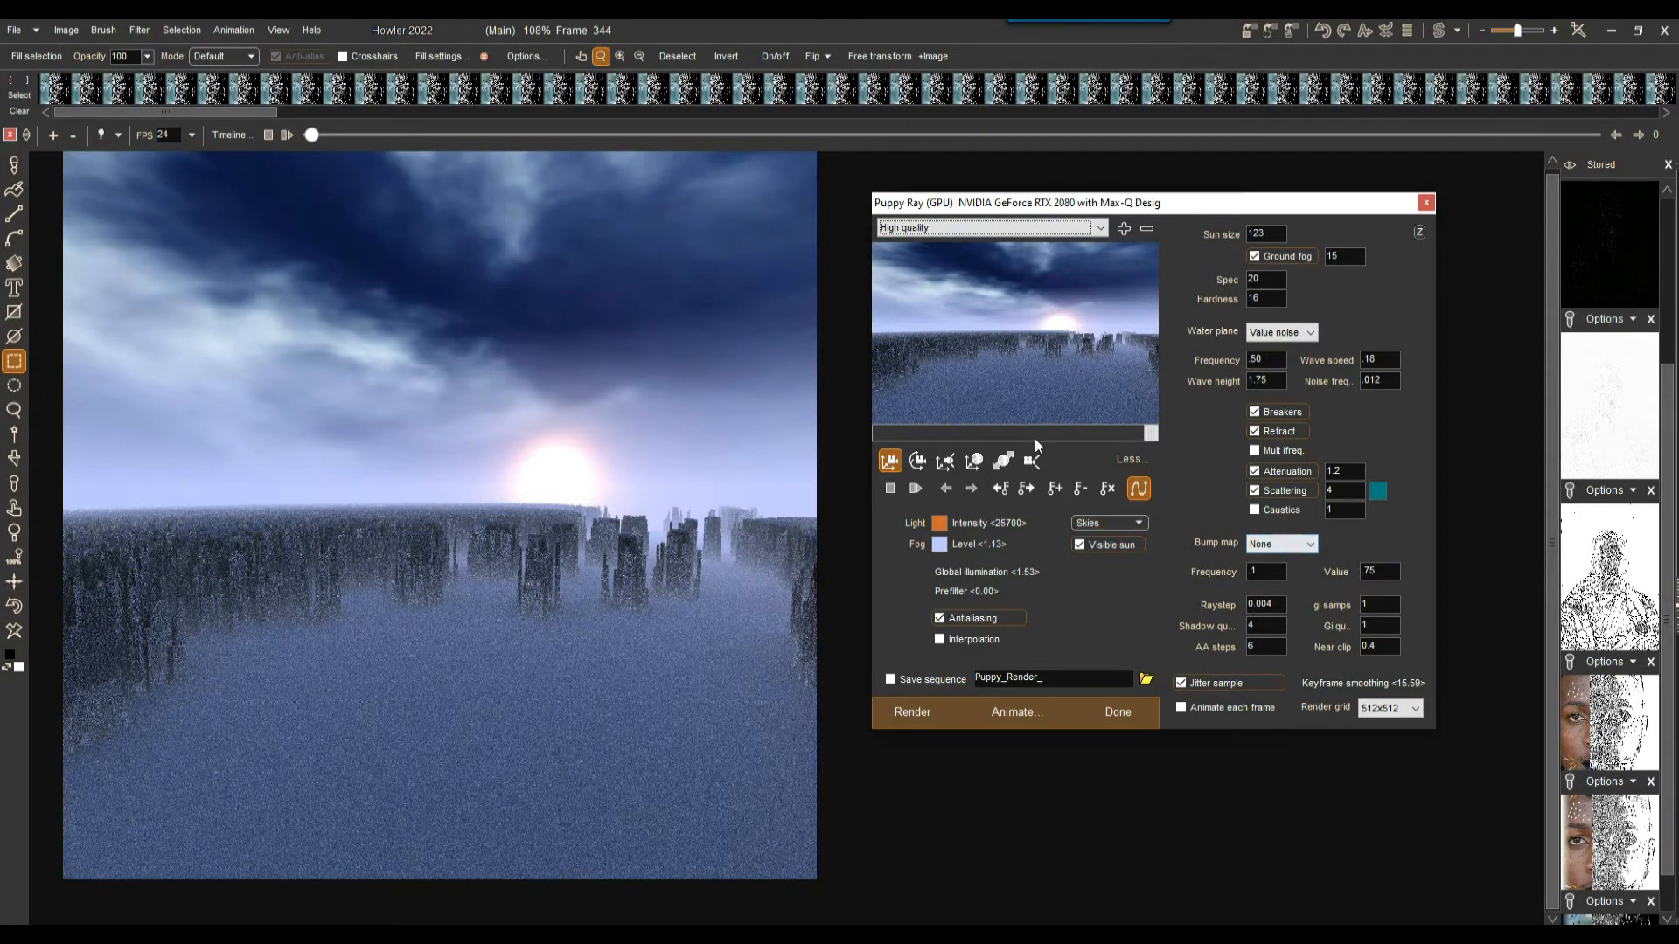
pyautogui.click(1072, 432)
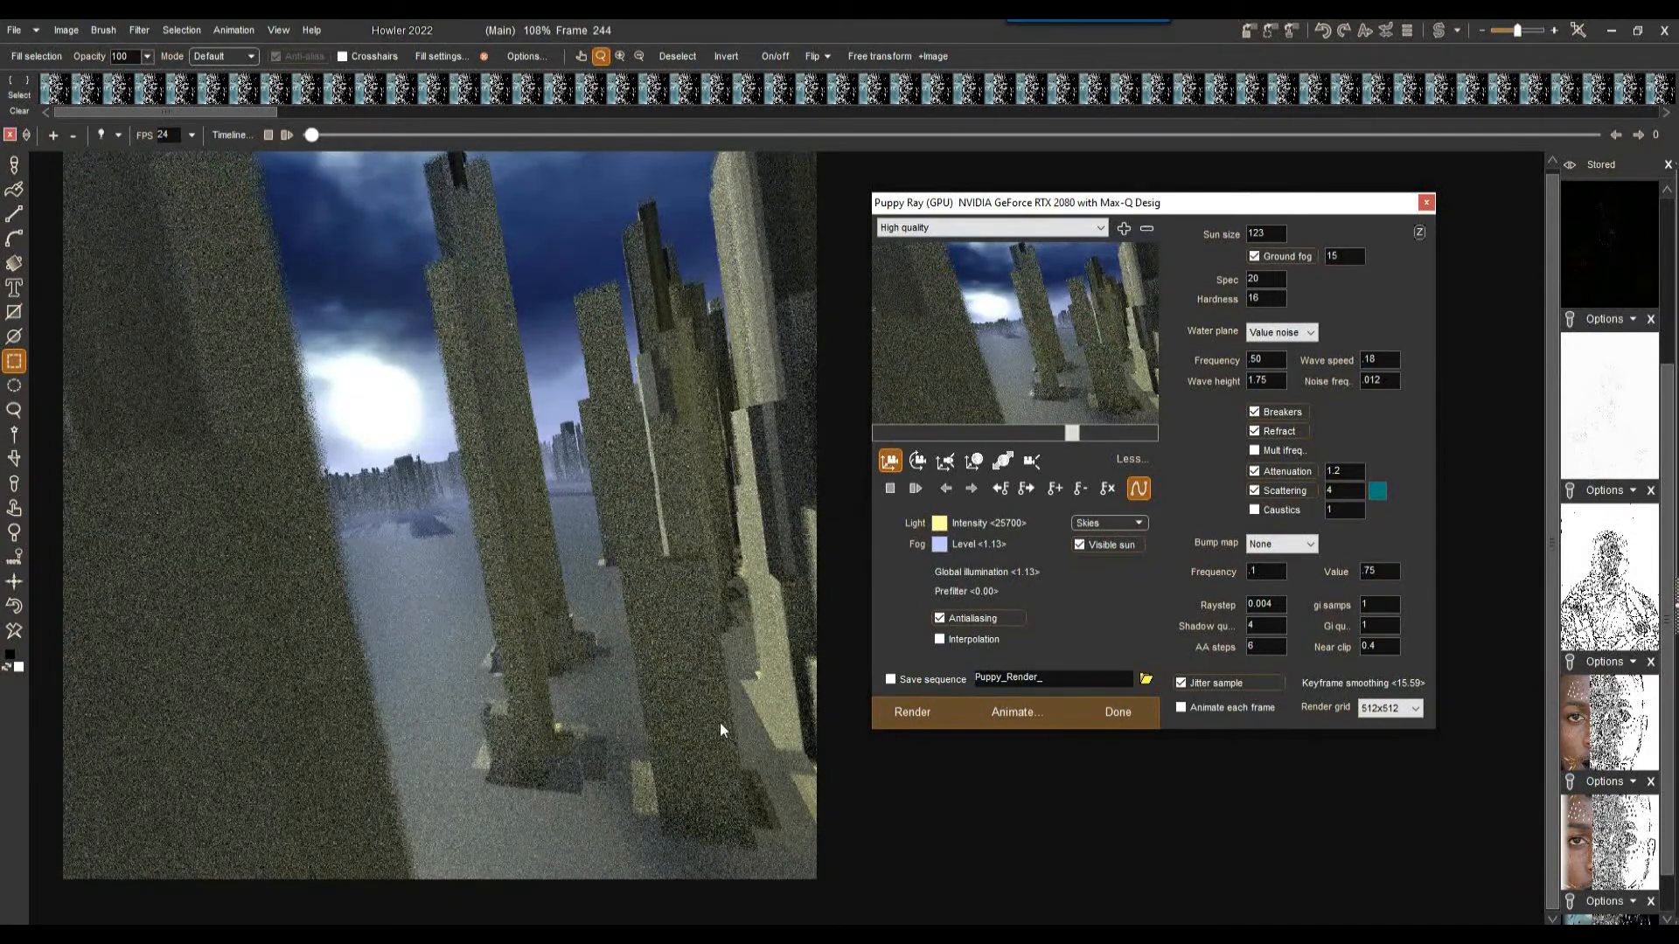
pyautogui.click(944, 229)
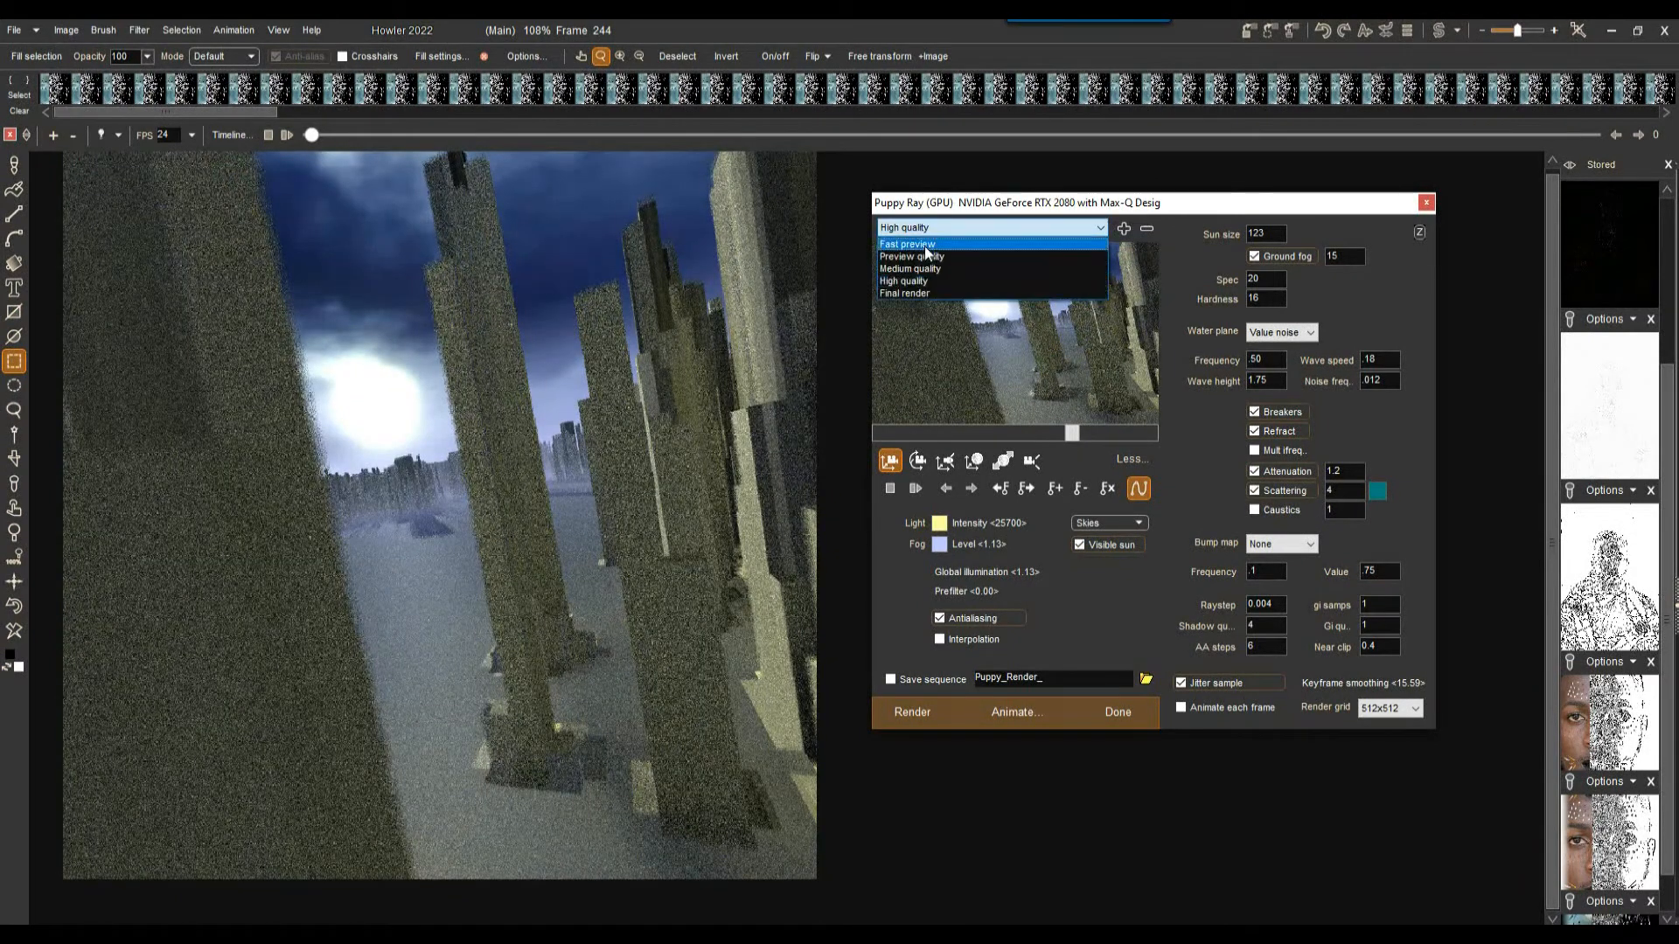
pyautogui.click(930, 290)
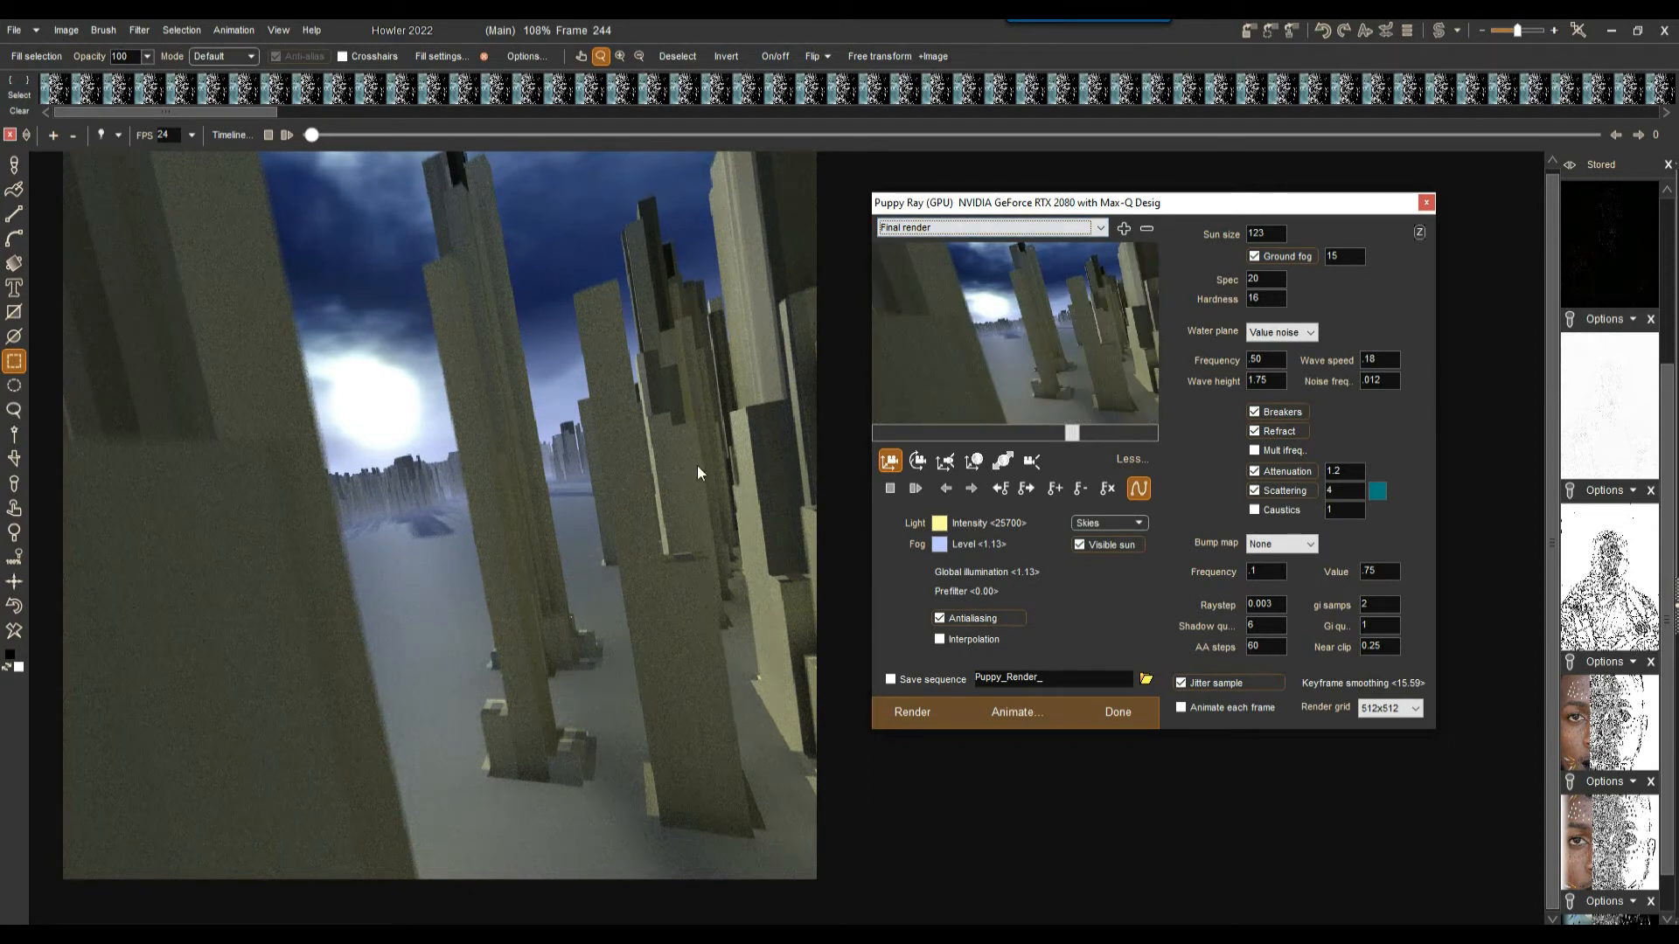
# Try the Tek and Hull bump maps on the landscape at frame 244.
pyautogui.click(1301, 546)
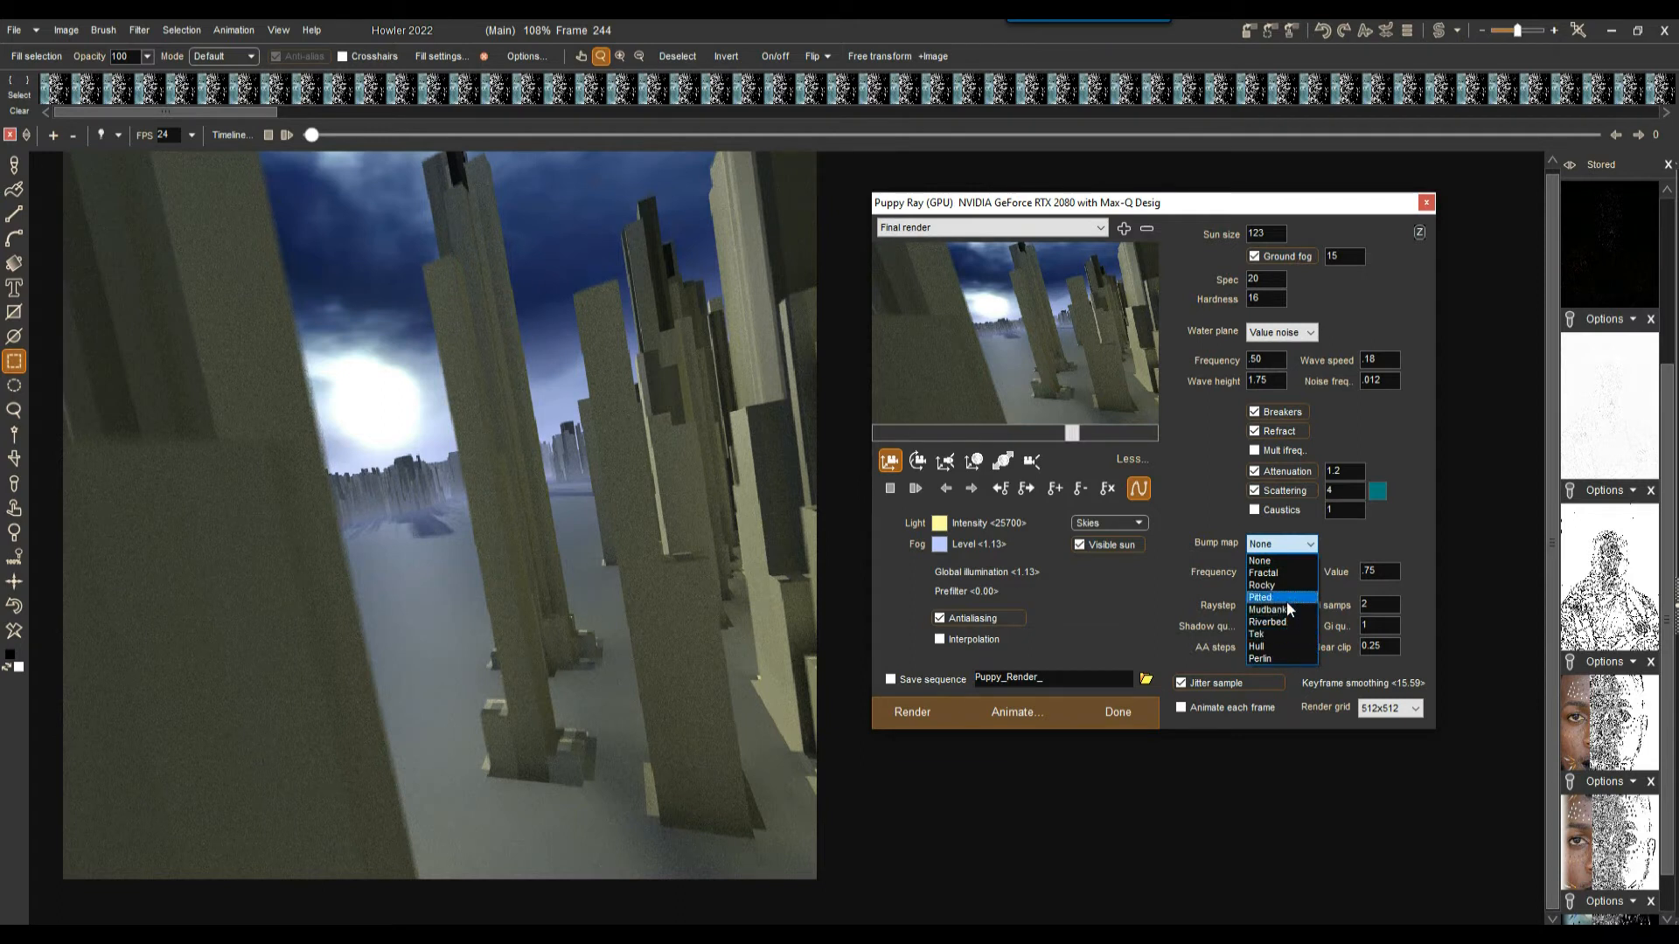
pyautogui.click(1279, 637)
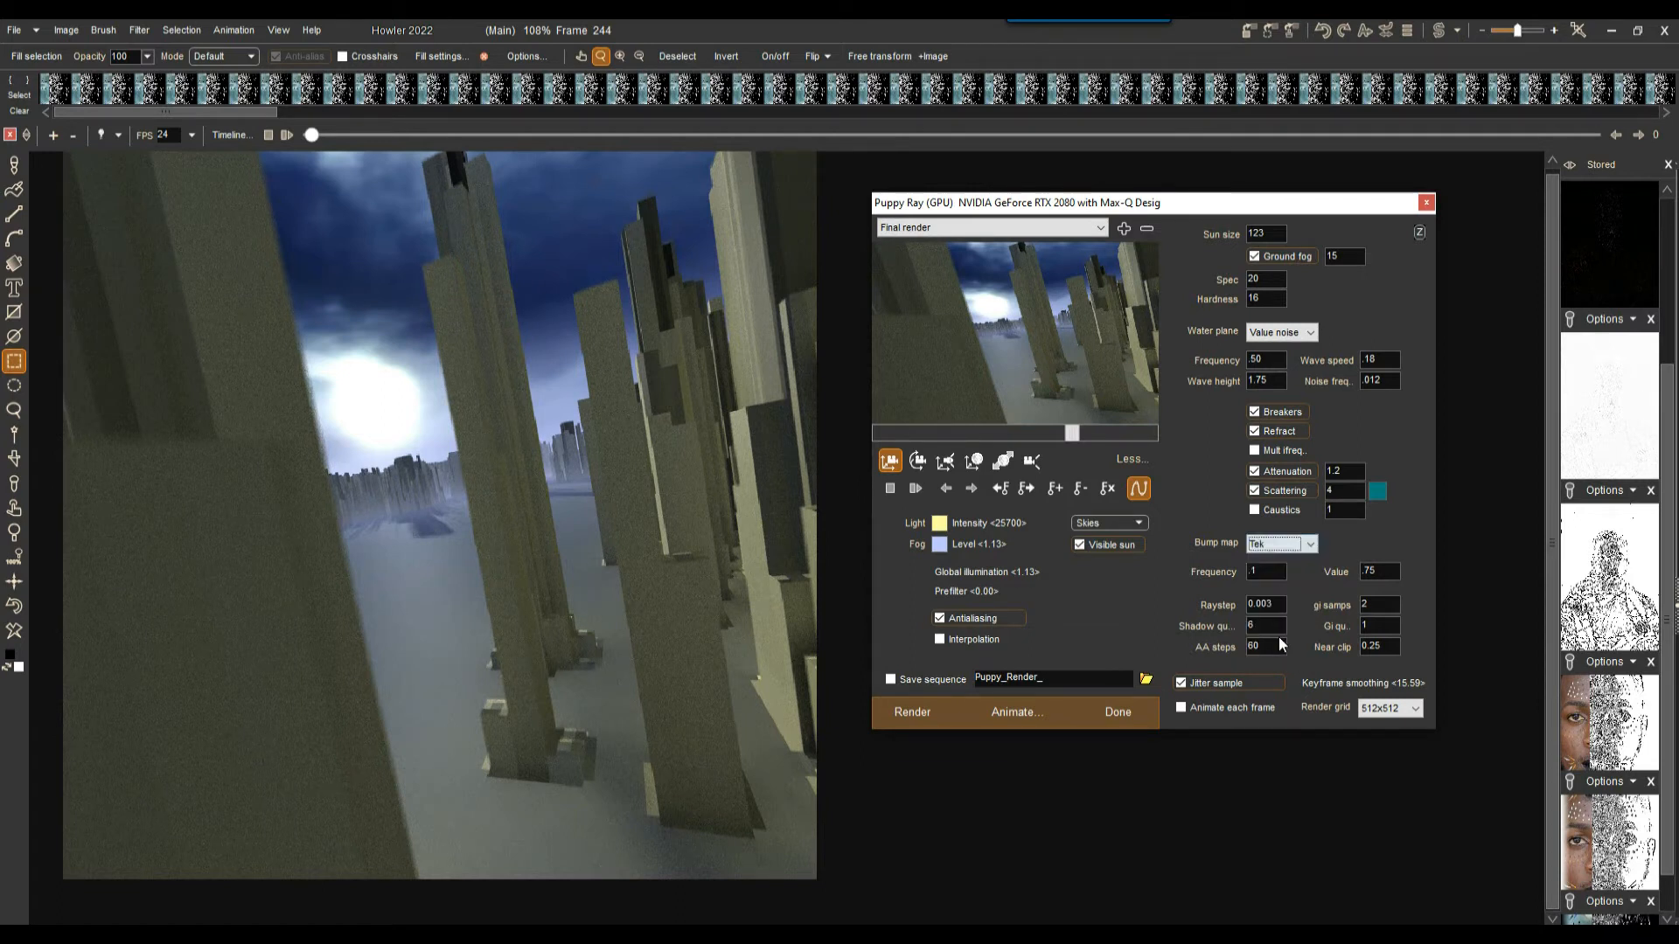
pyautogui.click(921, 713)
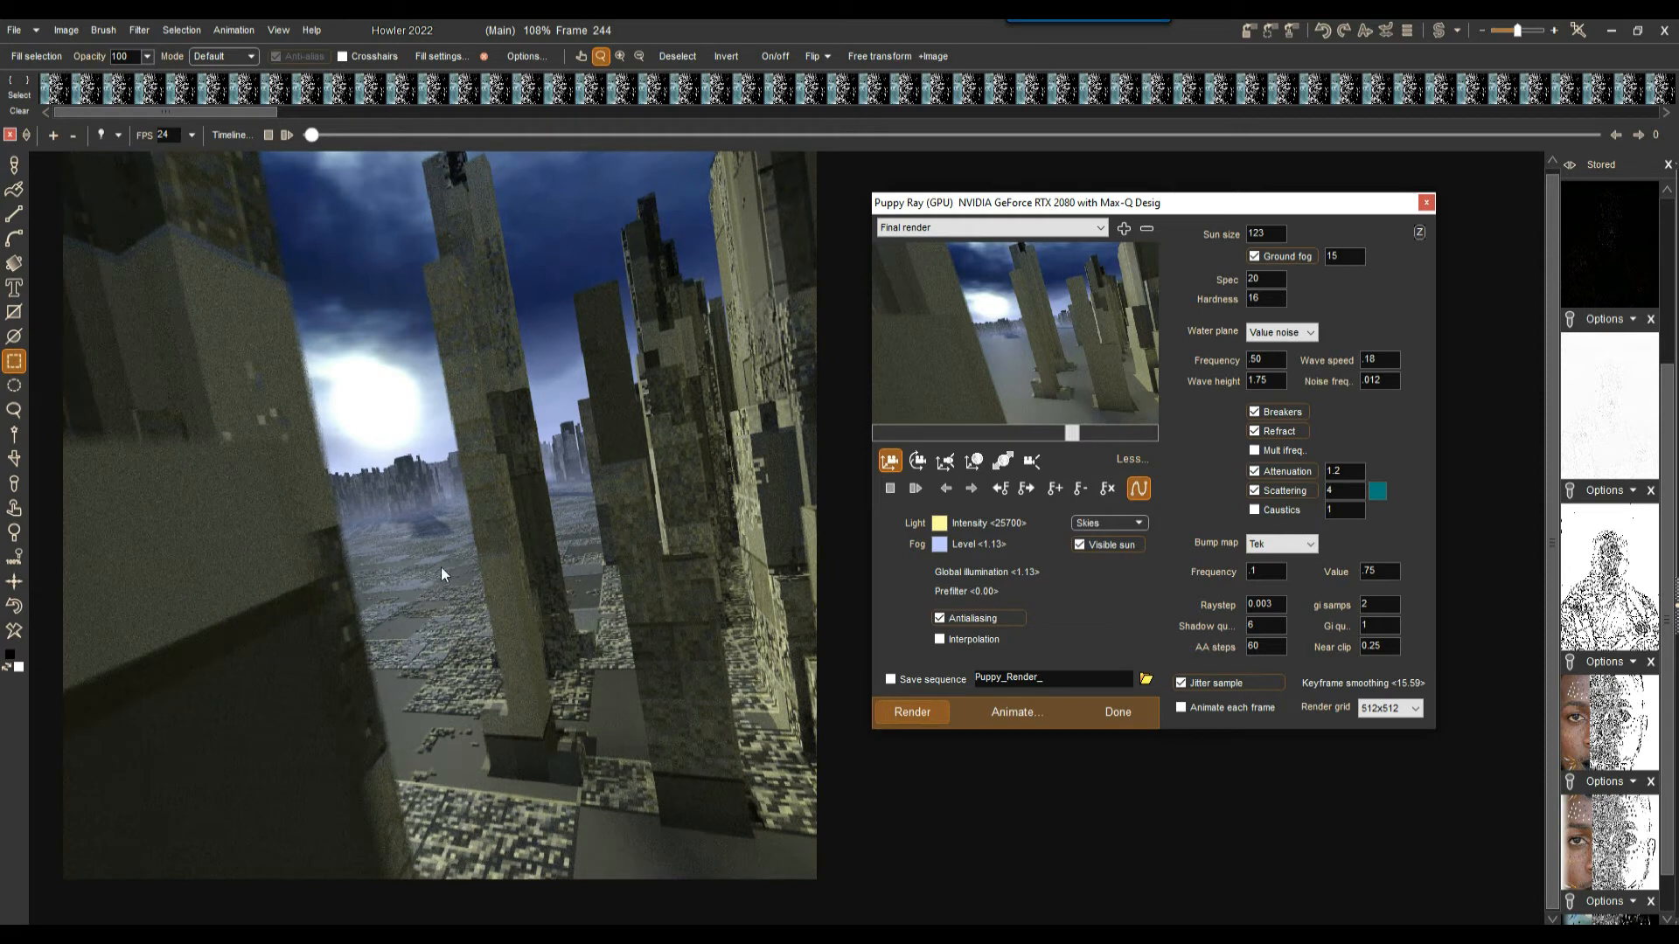
pyautogui.click(1289, 550)
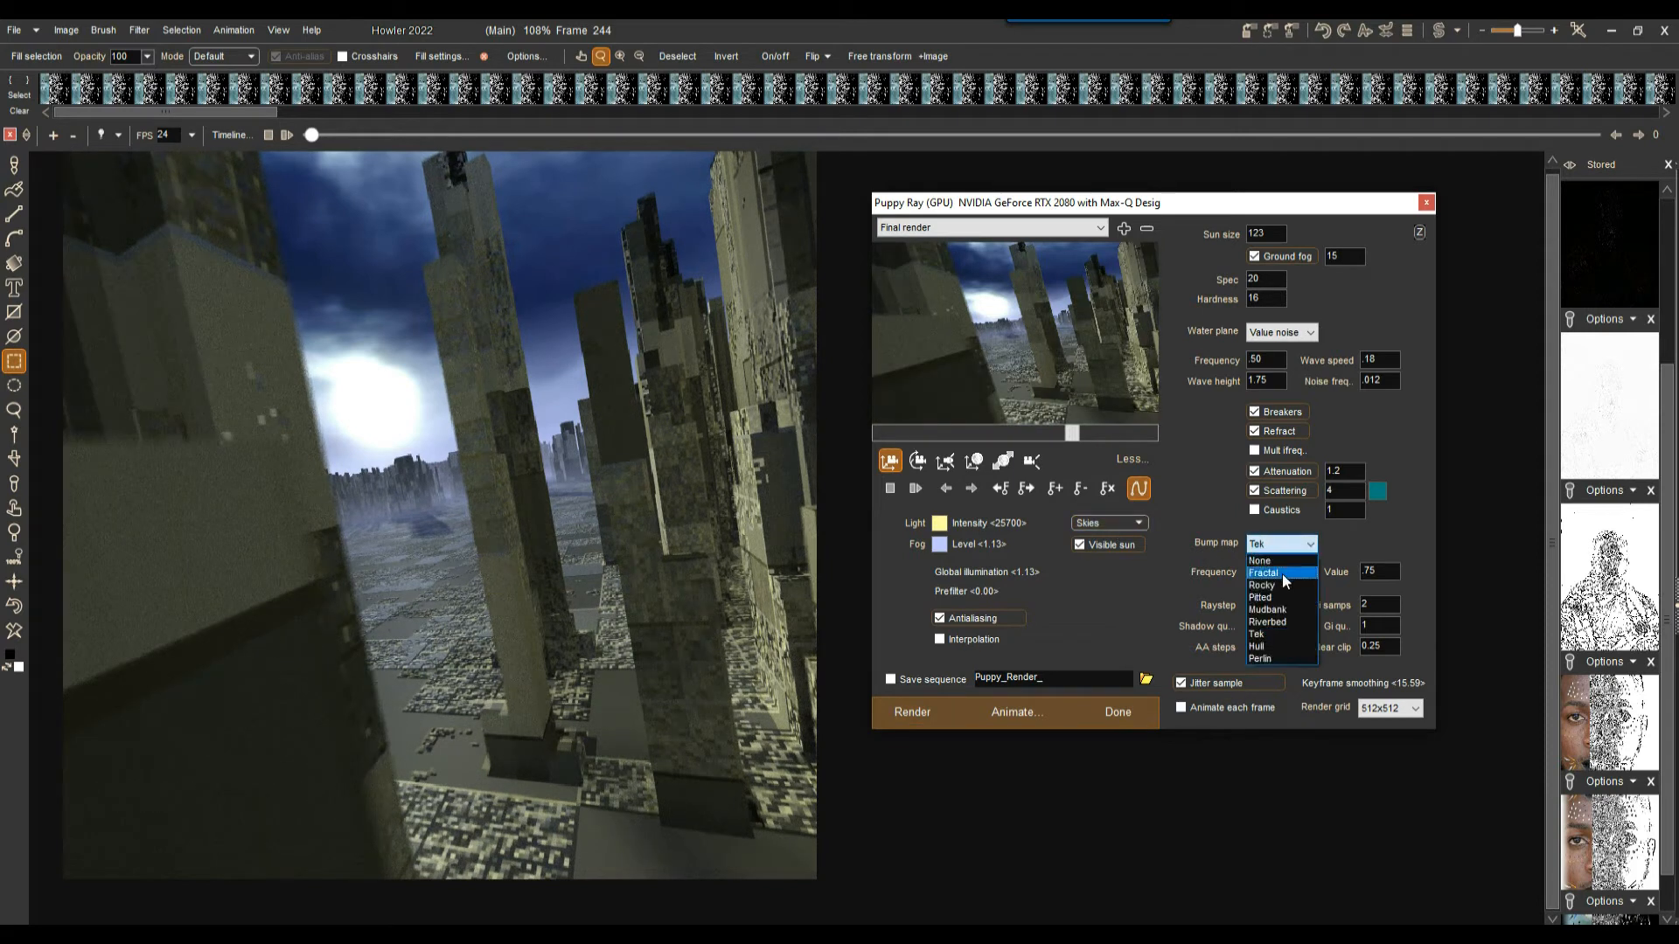
pyautogui.click(1259, 646)
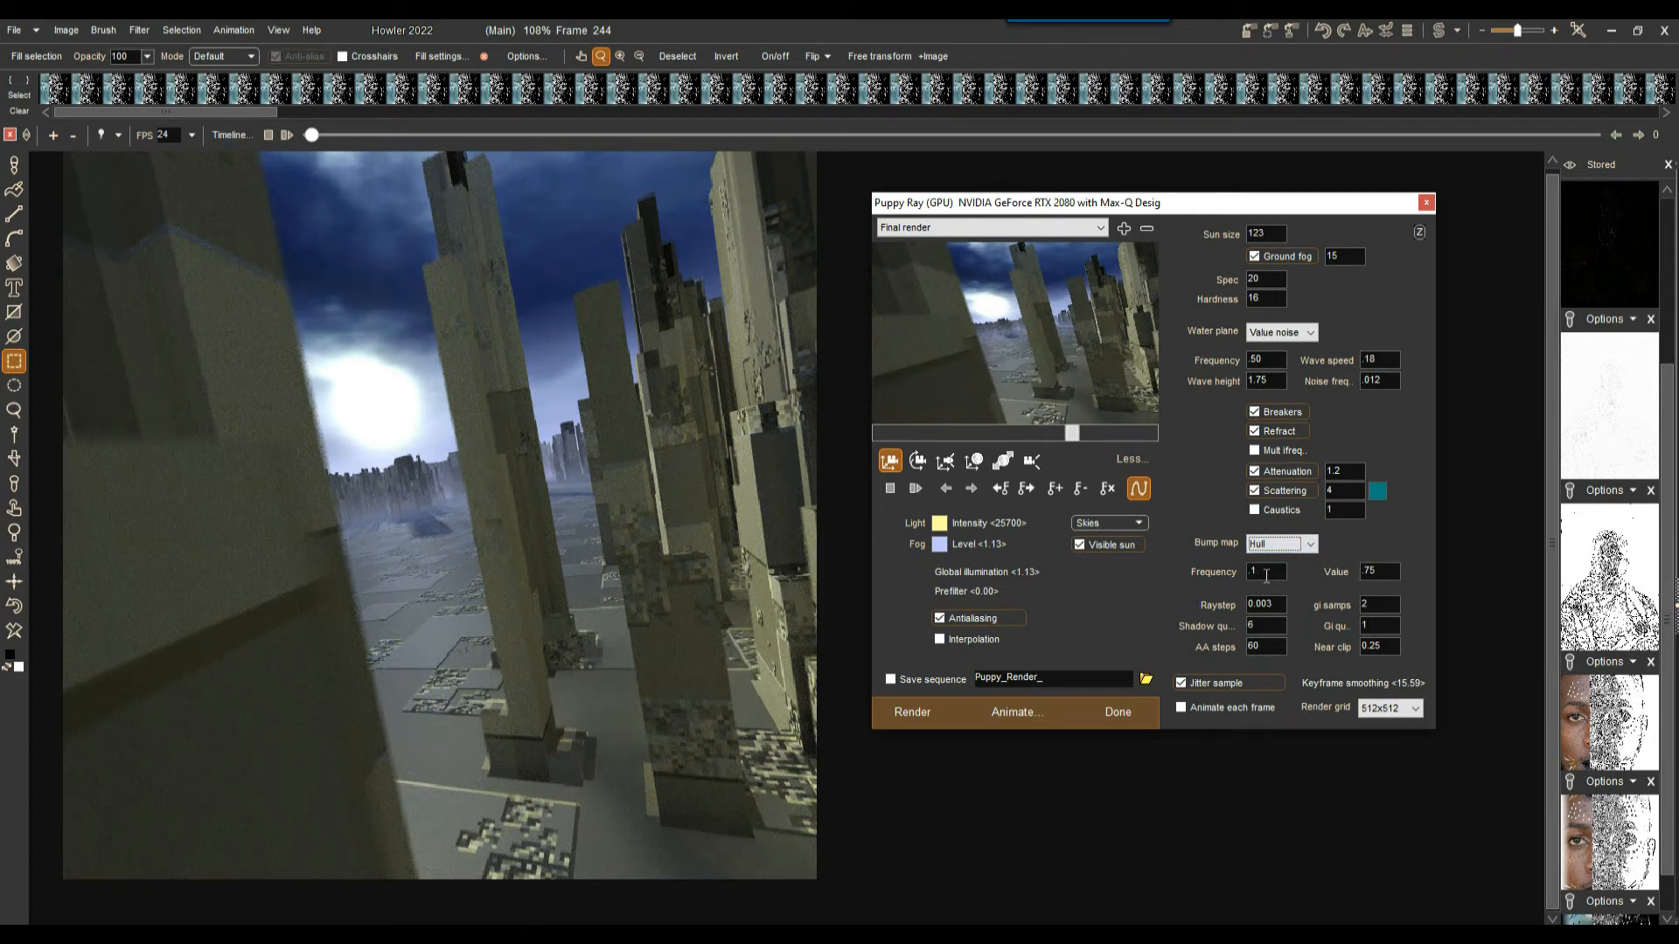
# Try the Pitted and Mudbank bump maps on the columns and ground.
pyautogui.click(1284, 545)
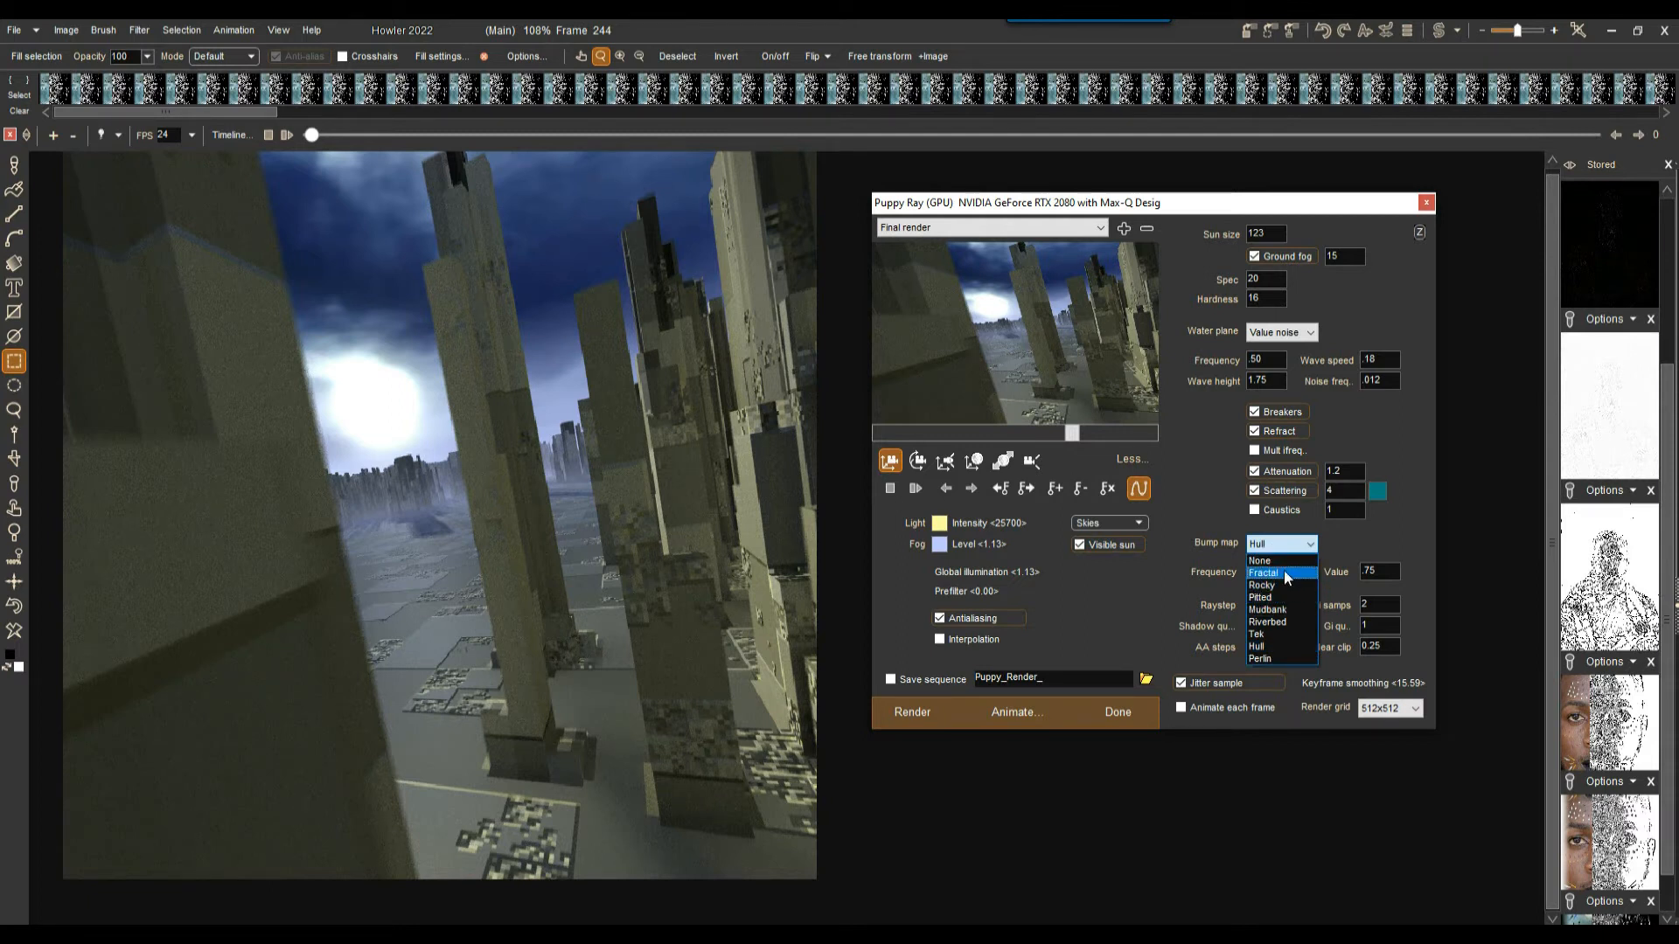
pyautogui.click(1283, 595)
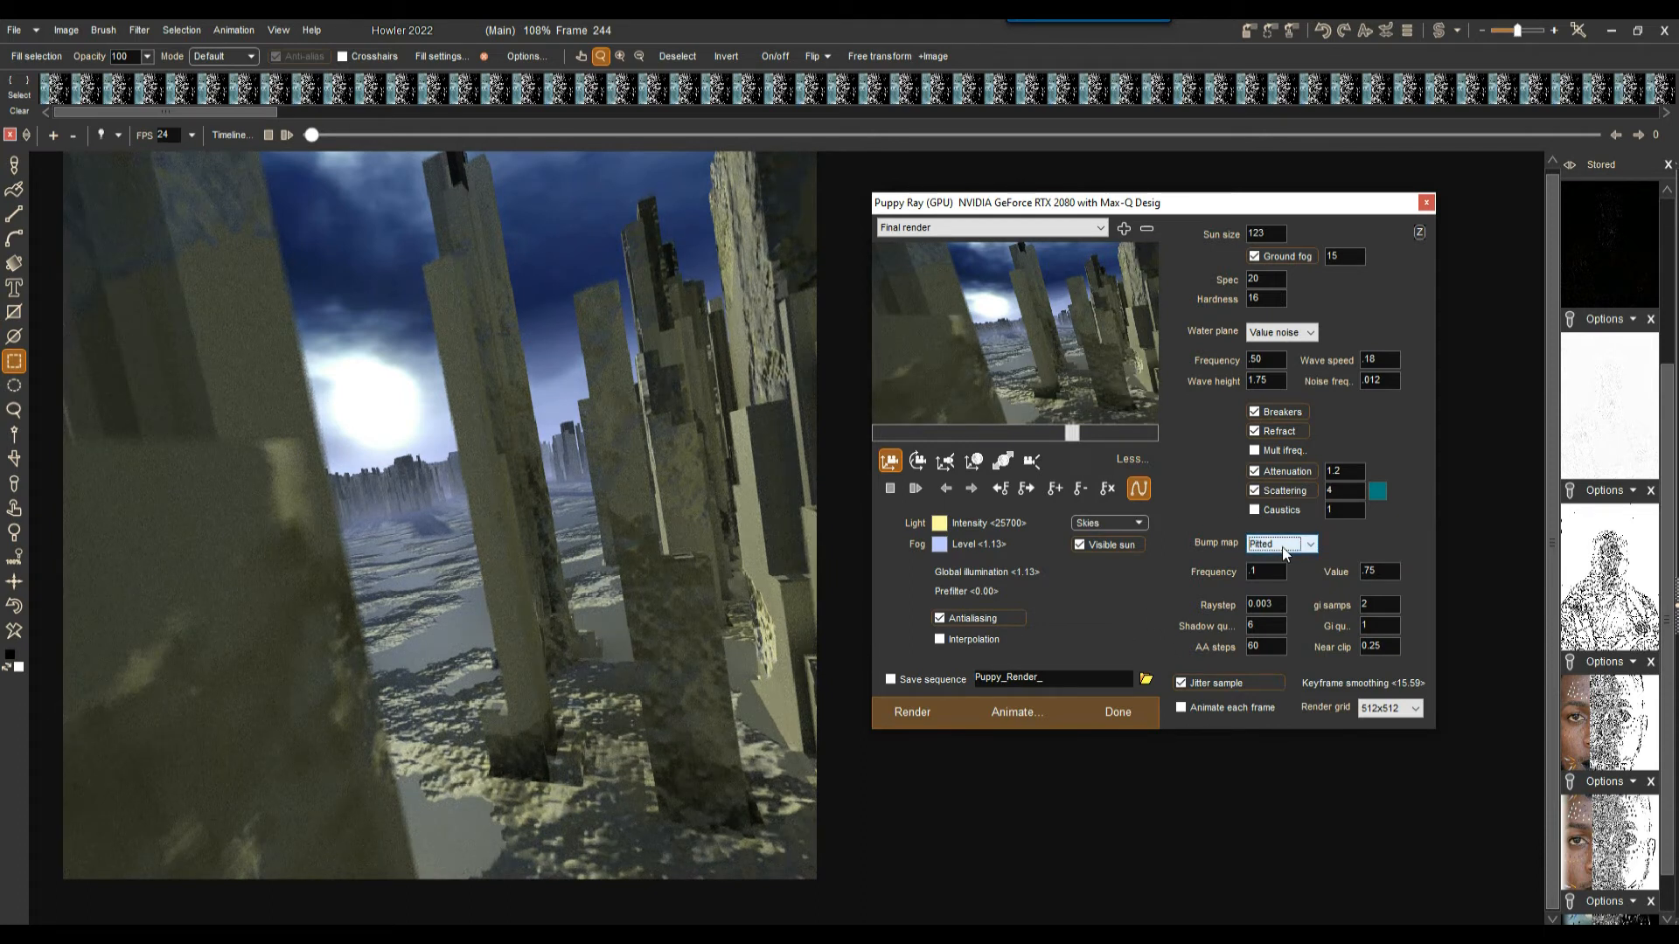
pyautogui.click(1276, 549)
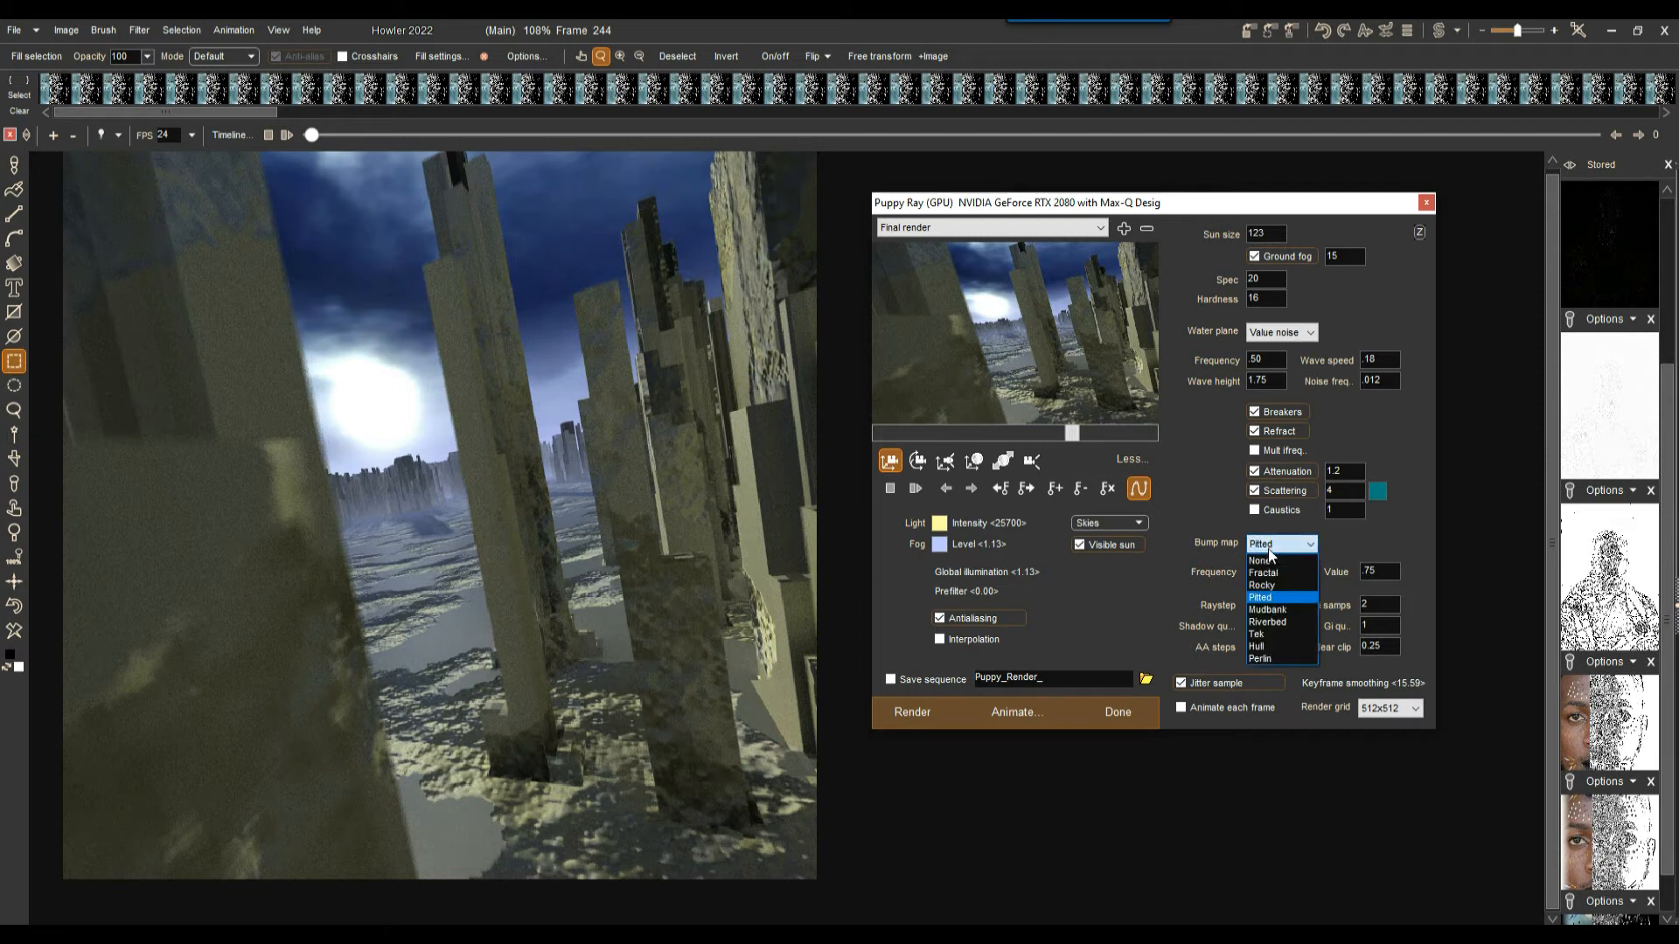
pyautogui.click(1272, 611)
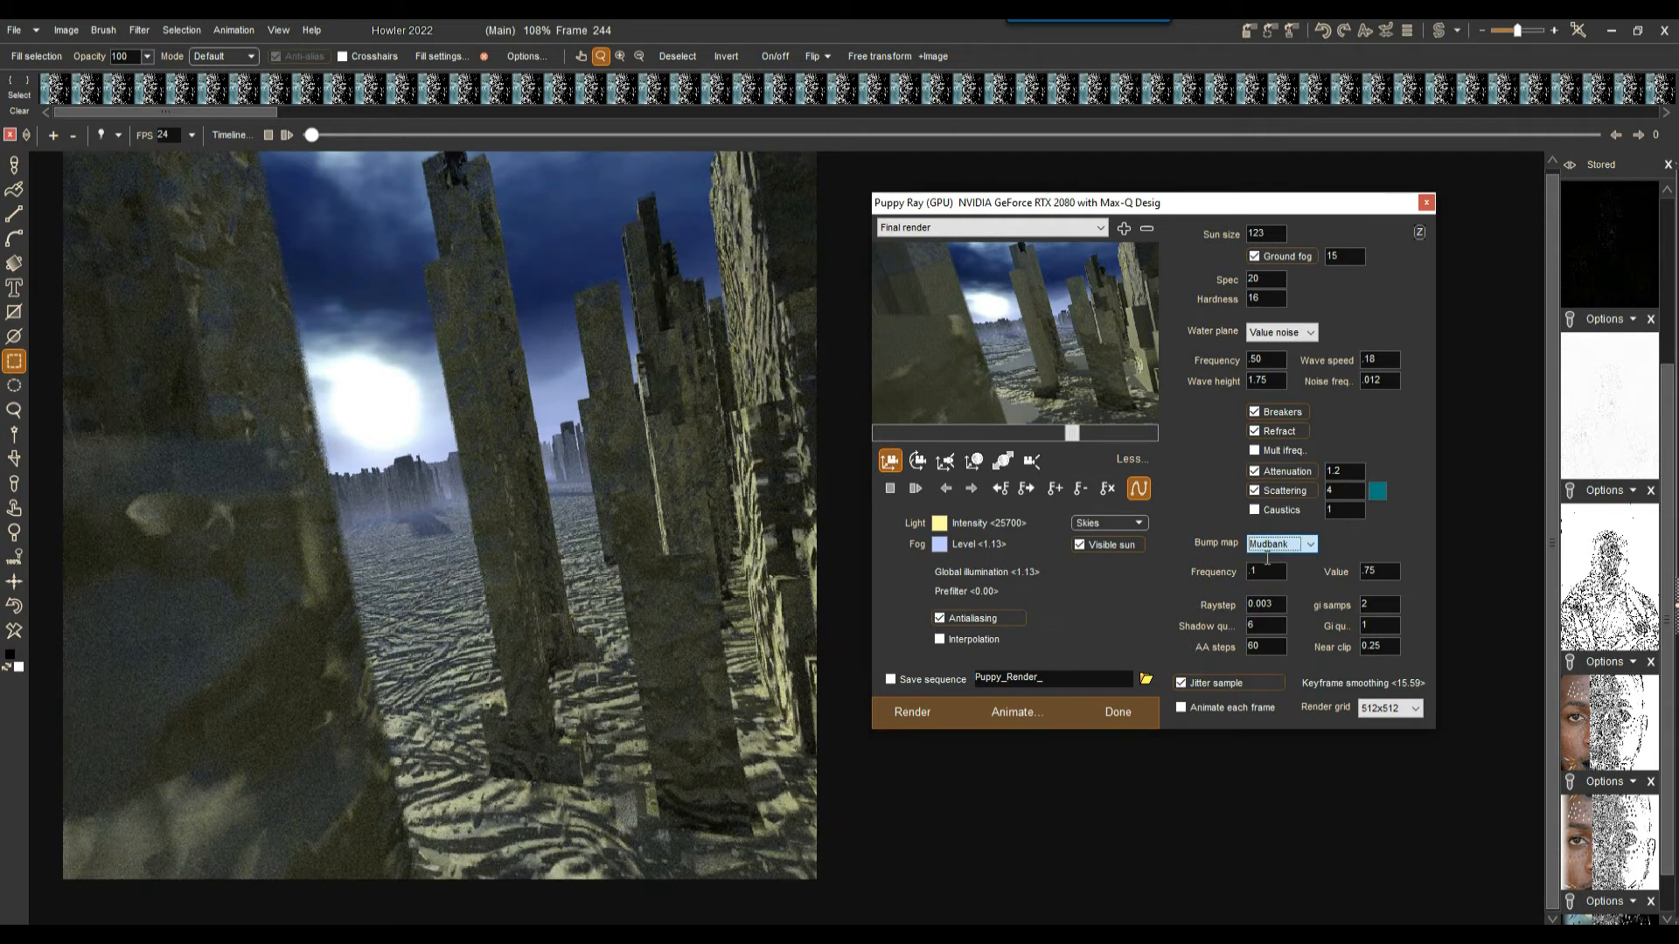
# Set the bump map to Riverbed and check its look at frames 70, 78 and 0.
pyautogui.click(1283, 544)
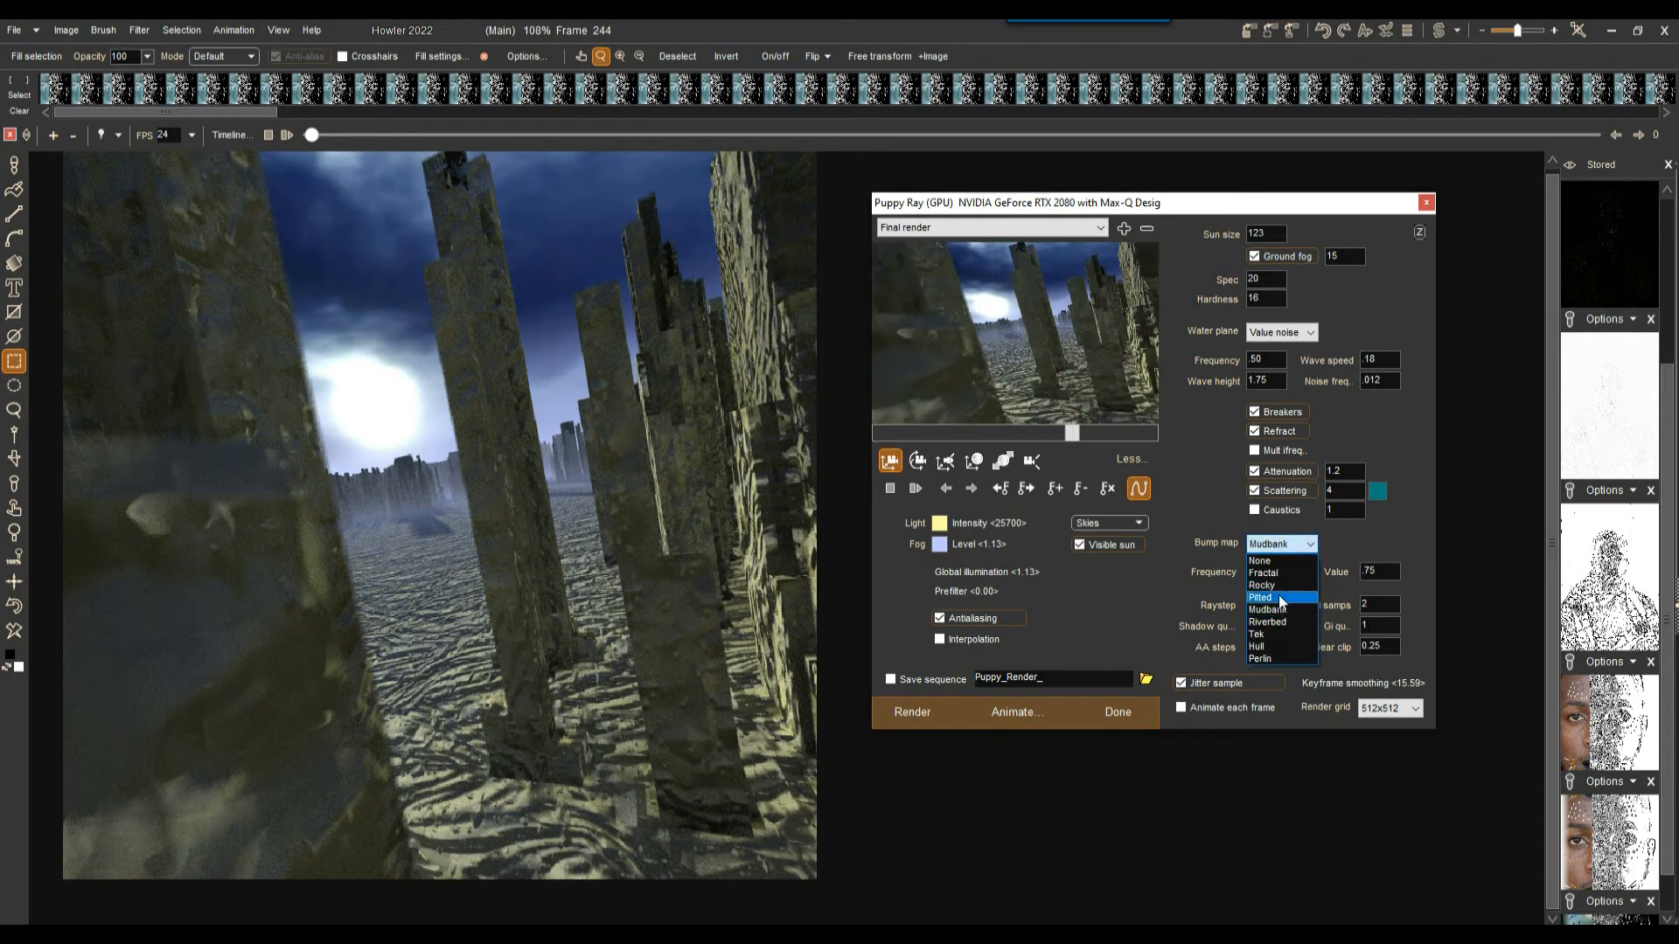
pyautogui.click(1282, 620)
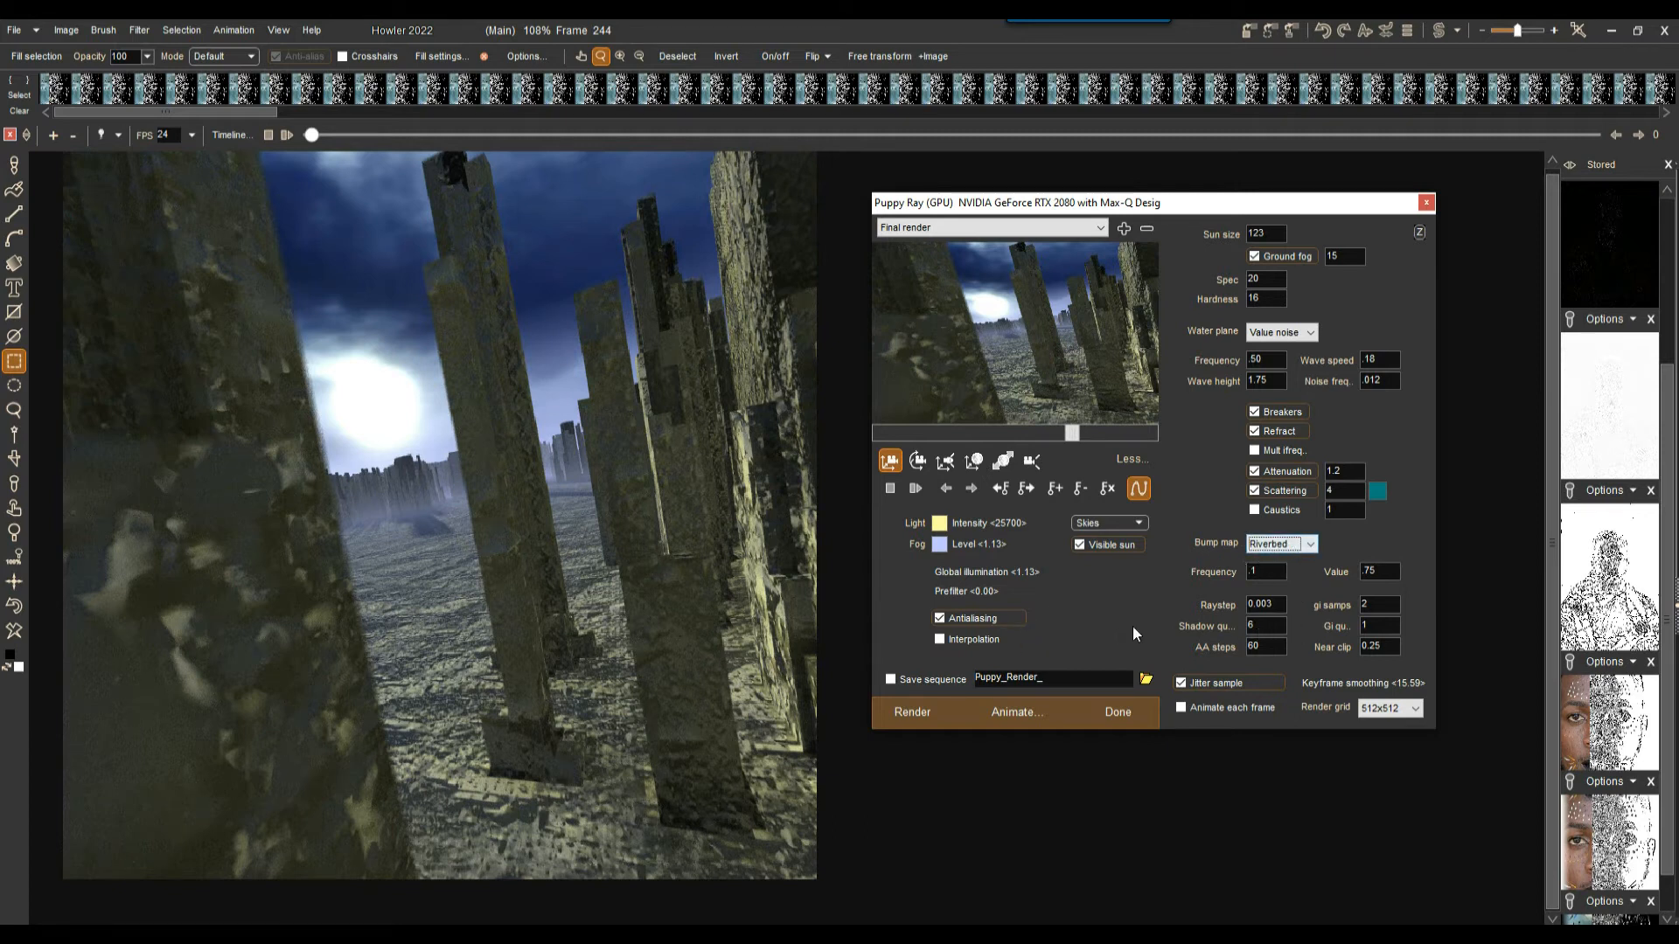
pyautogui.click(935, 432)
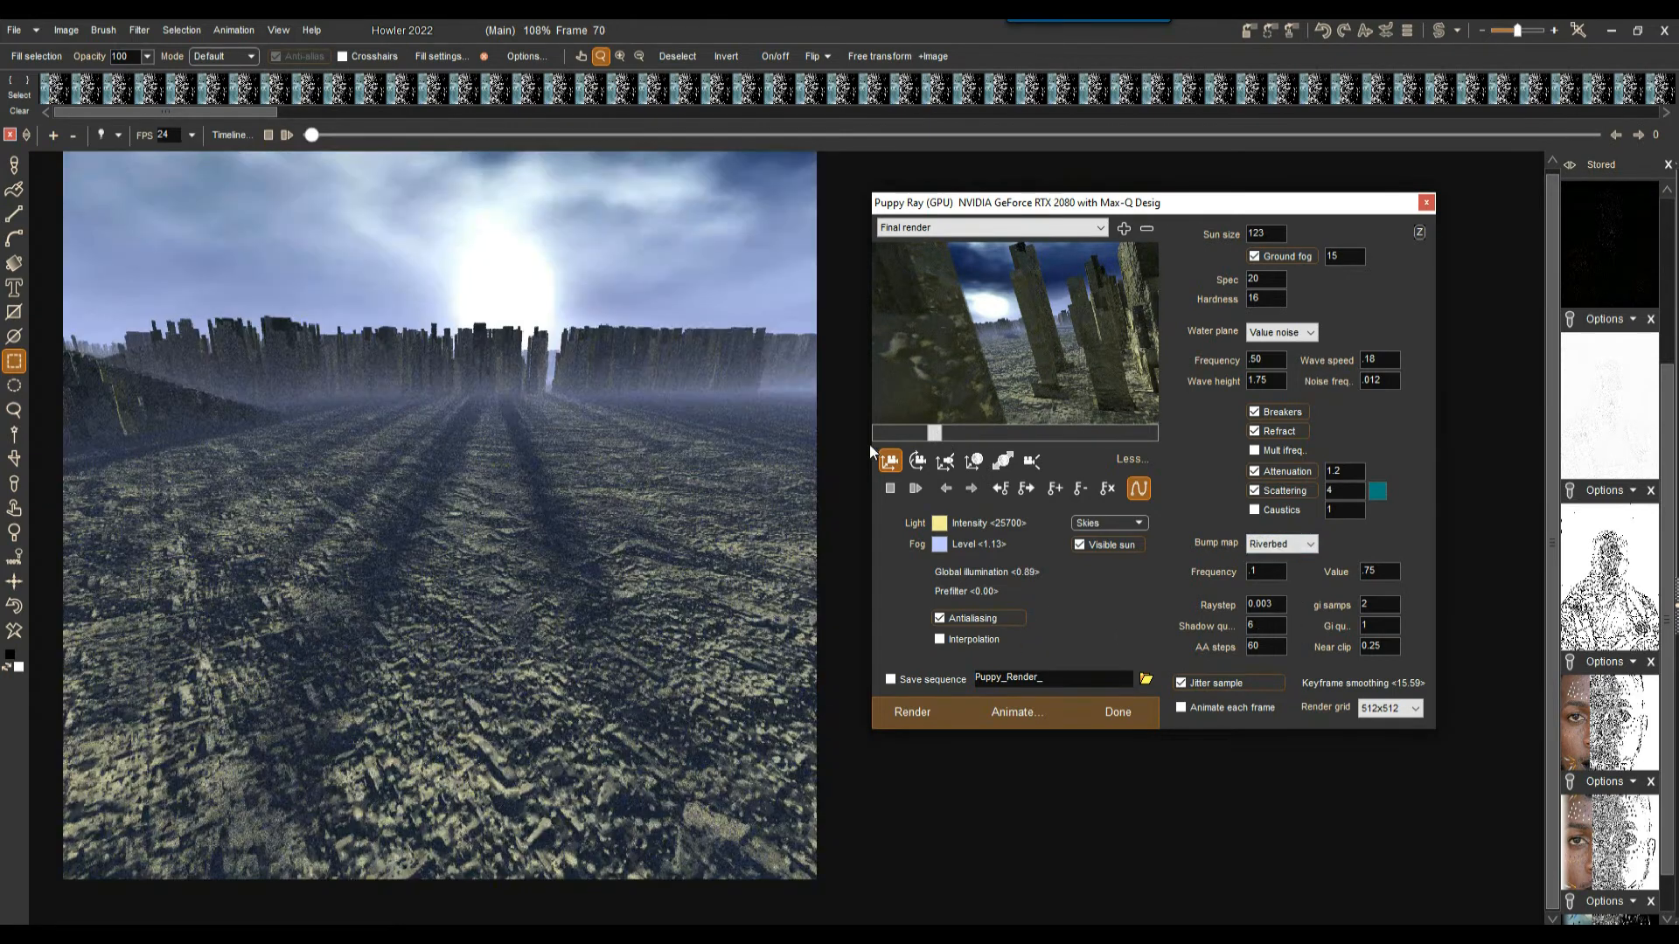
pyautogui.click(880, 435)
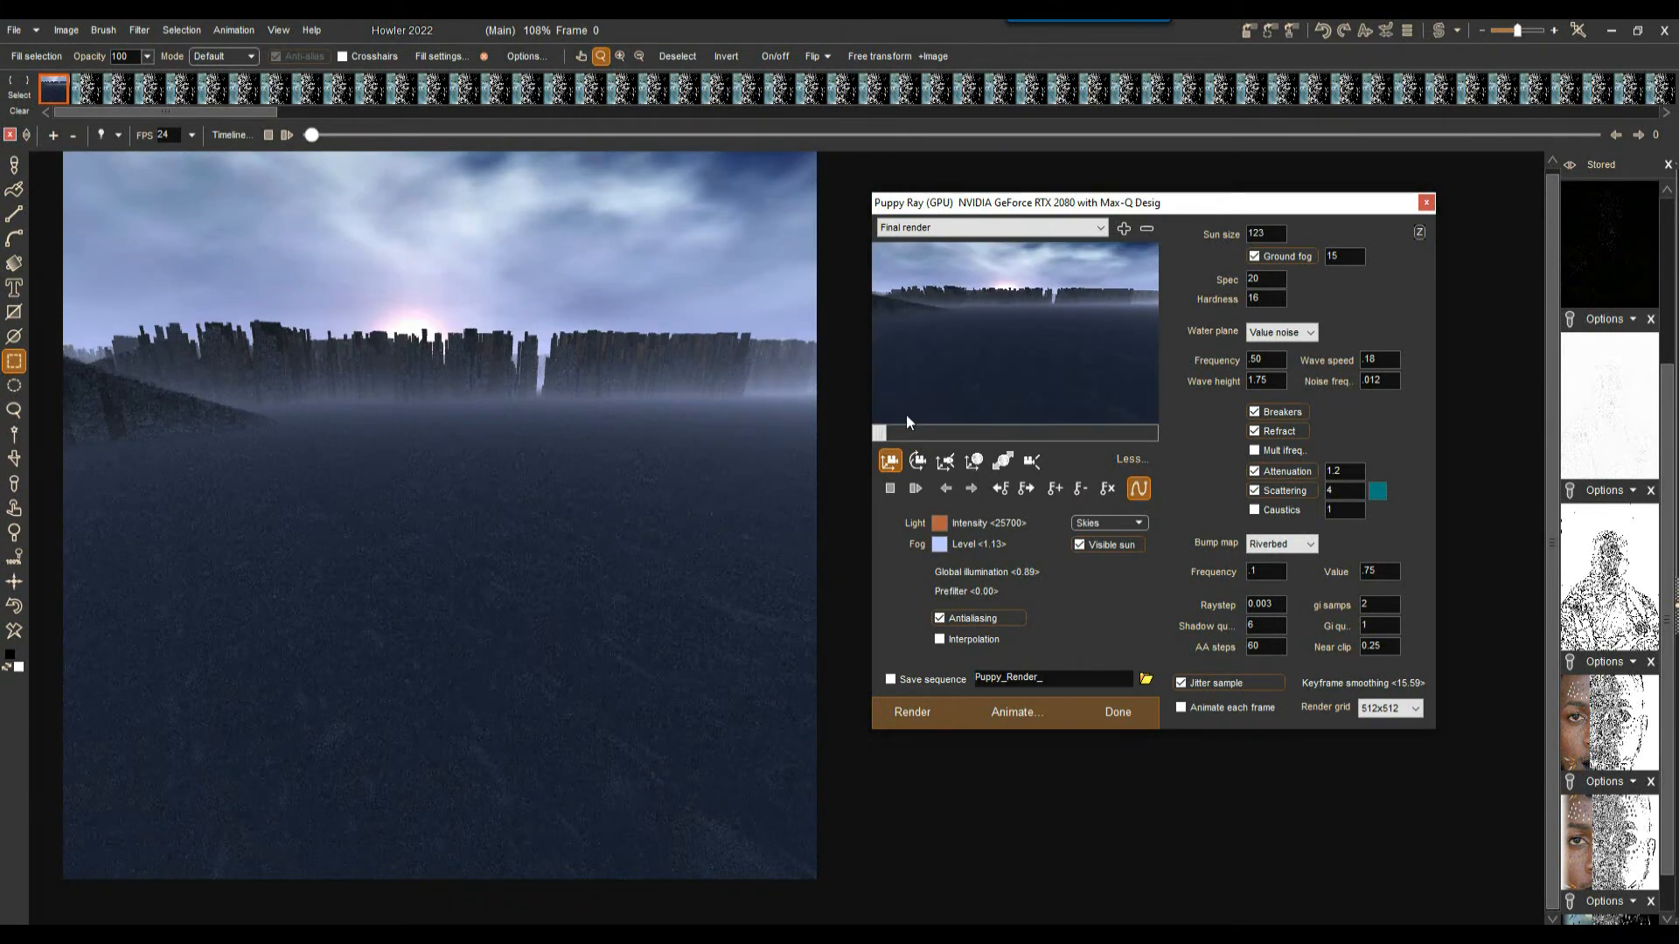
pyautogui.click(1027, 489)
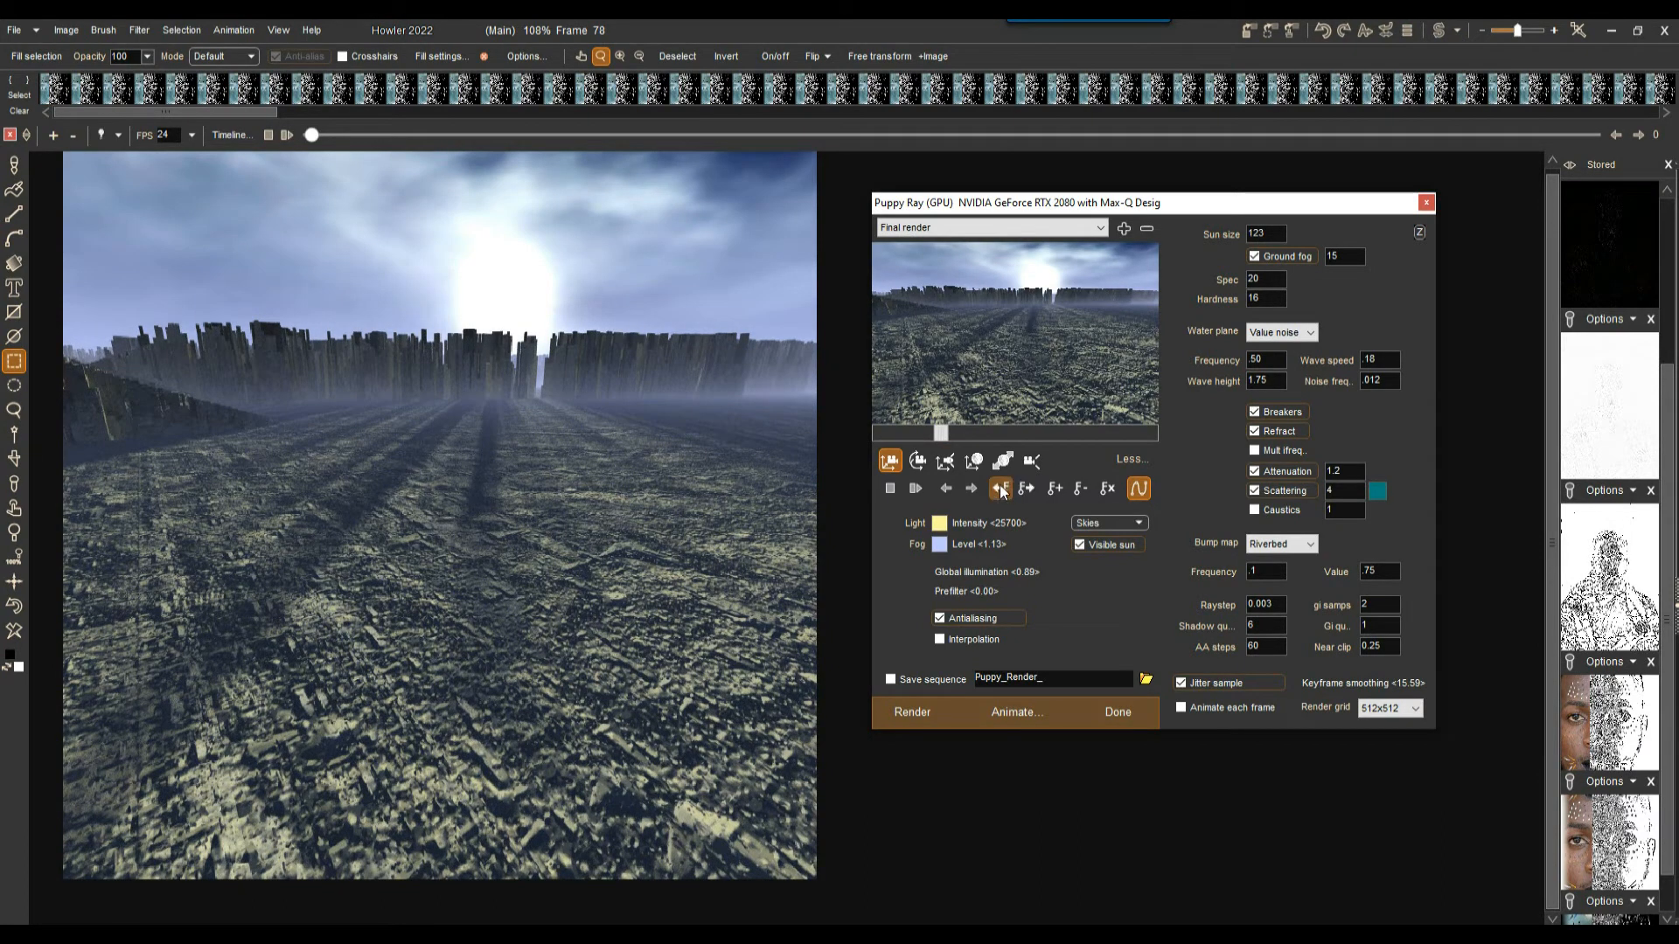
pyautogui.click(875, 433)
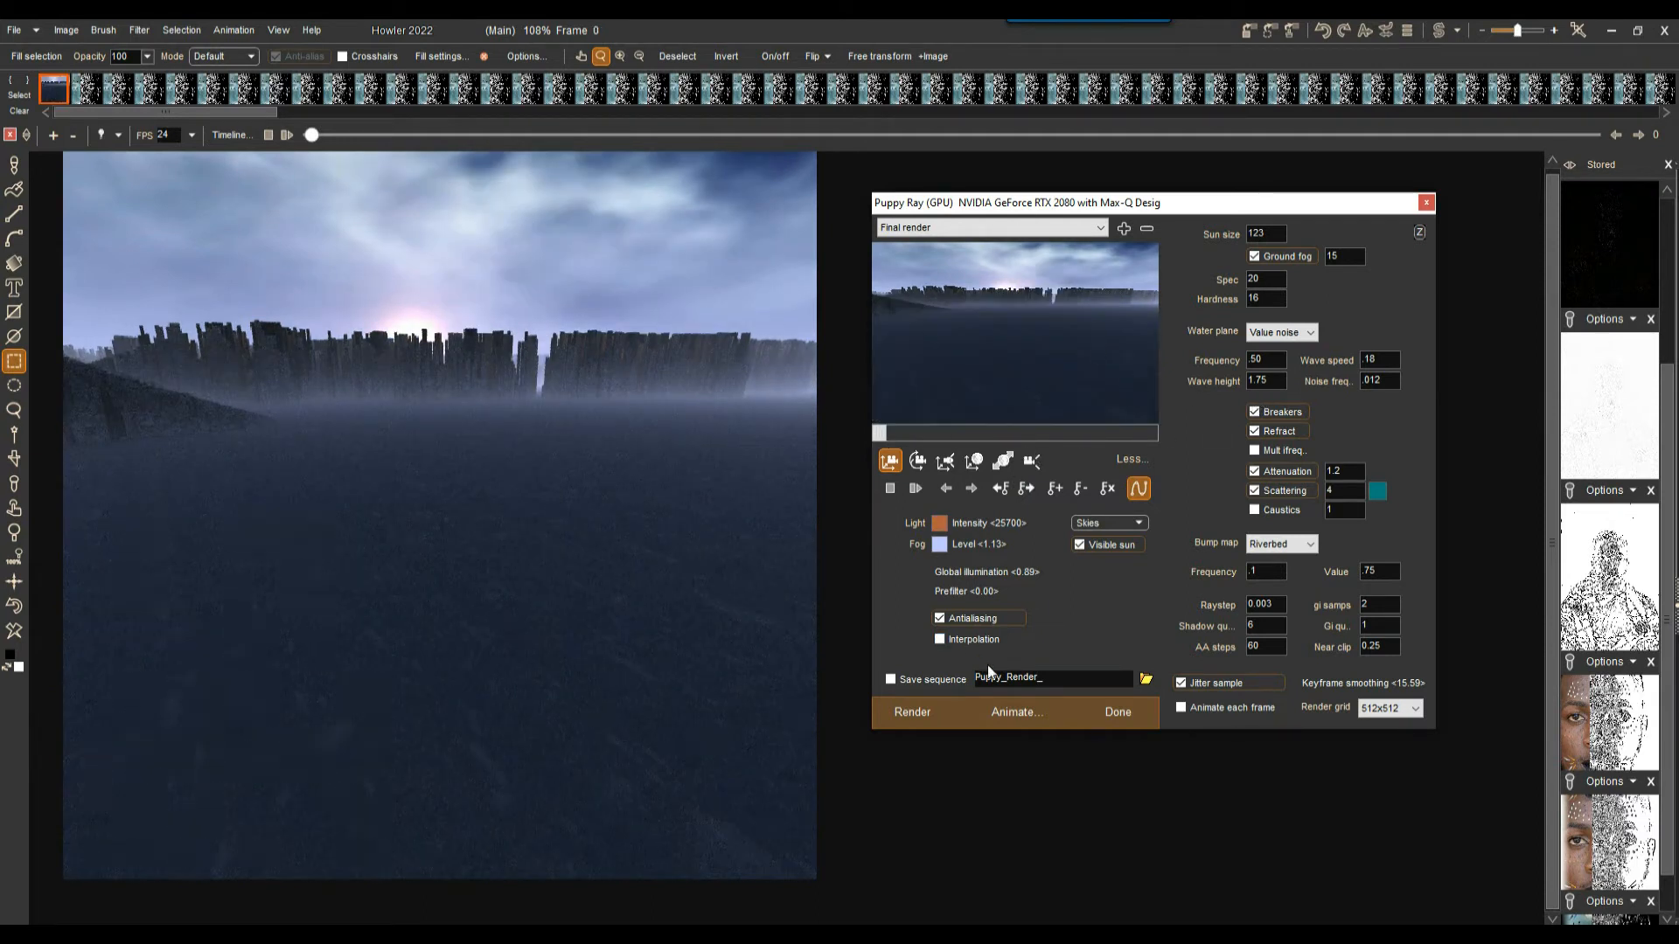
# Turn off antialiasing, zoom the camera lens in at frame 0, and tilt the camera up to frame the skyline and sun.
pyautogui.click(966, 620)
pyautogui.click(1033, 464)
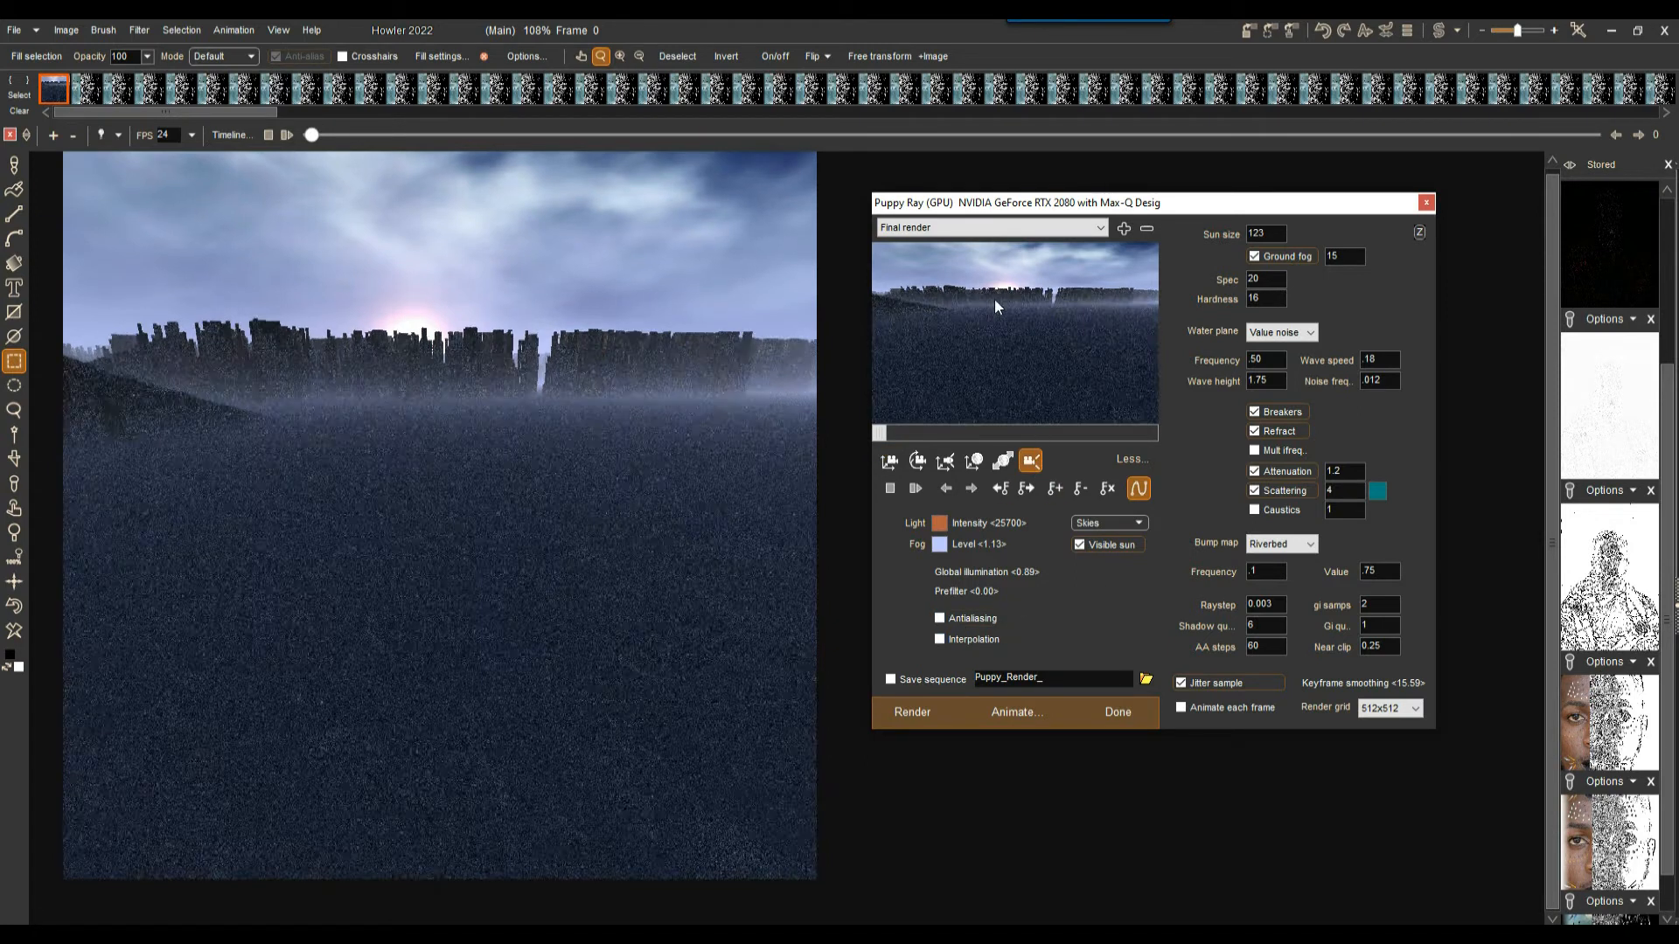
pyautogui.click(918, 462)
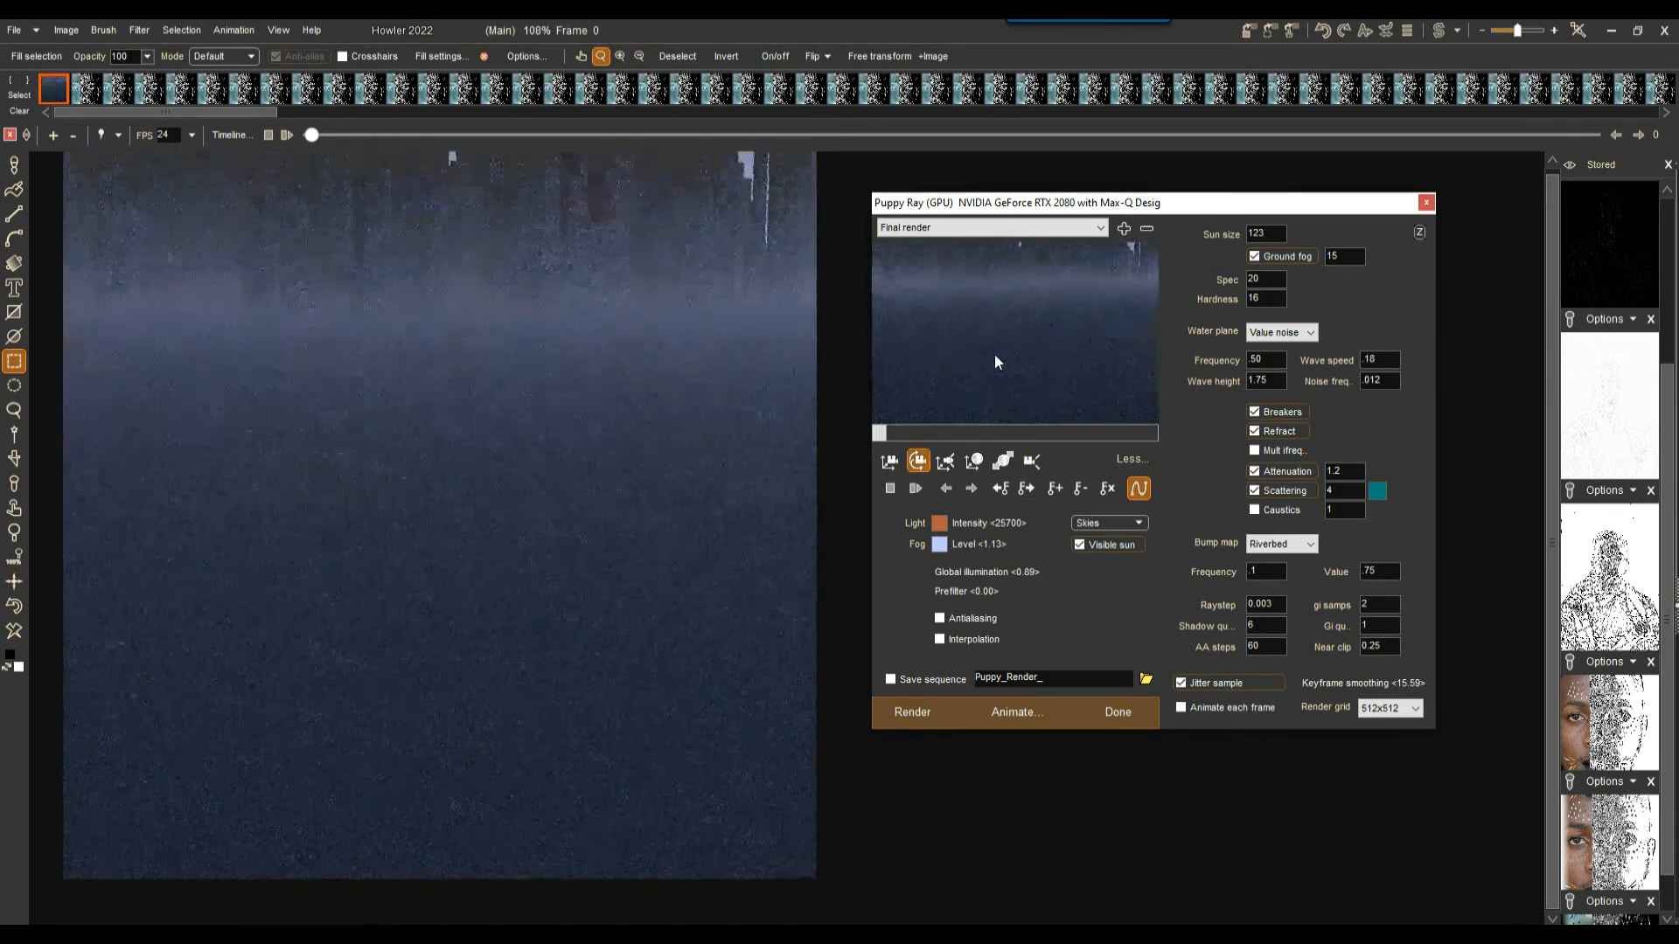
pyautogui.moveTo(974, 403); pyautogui.dragTo(1021, 409)
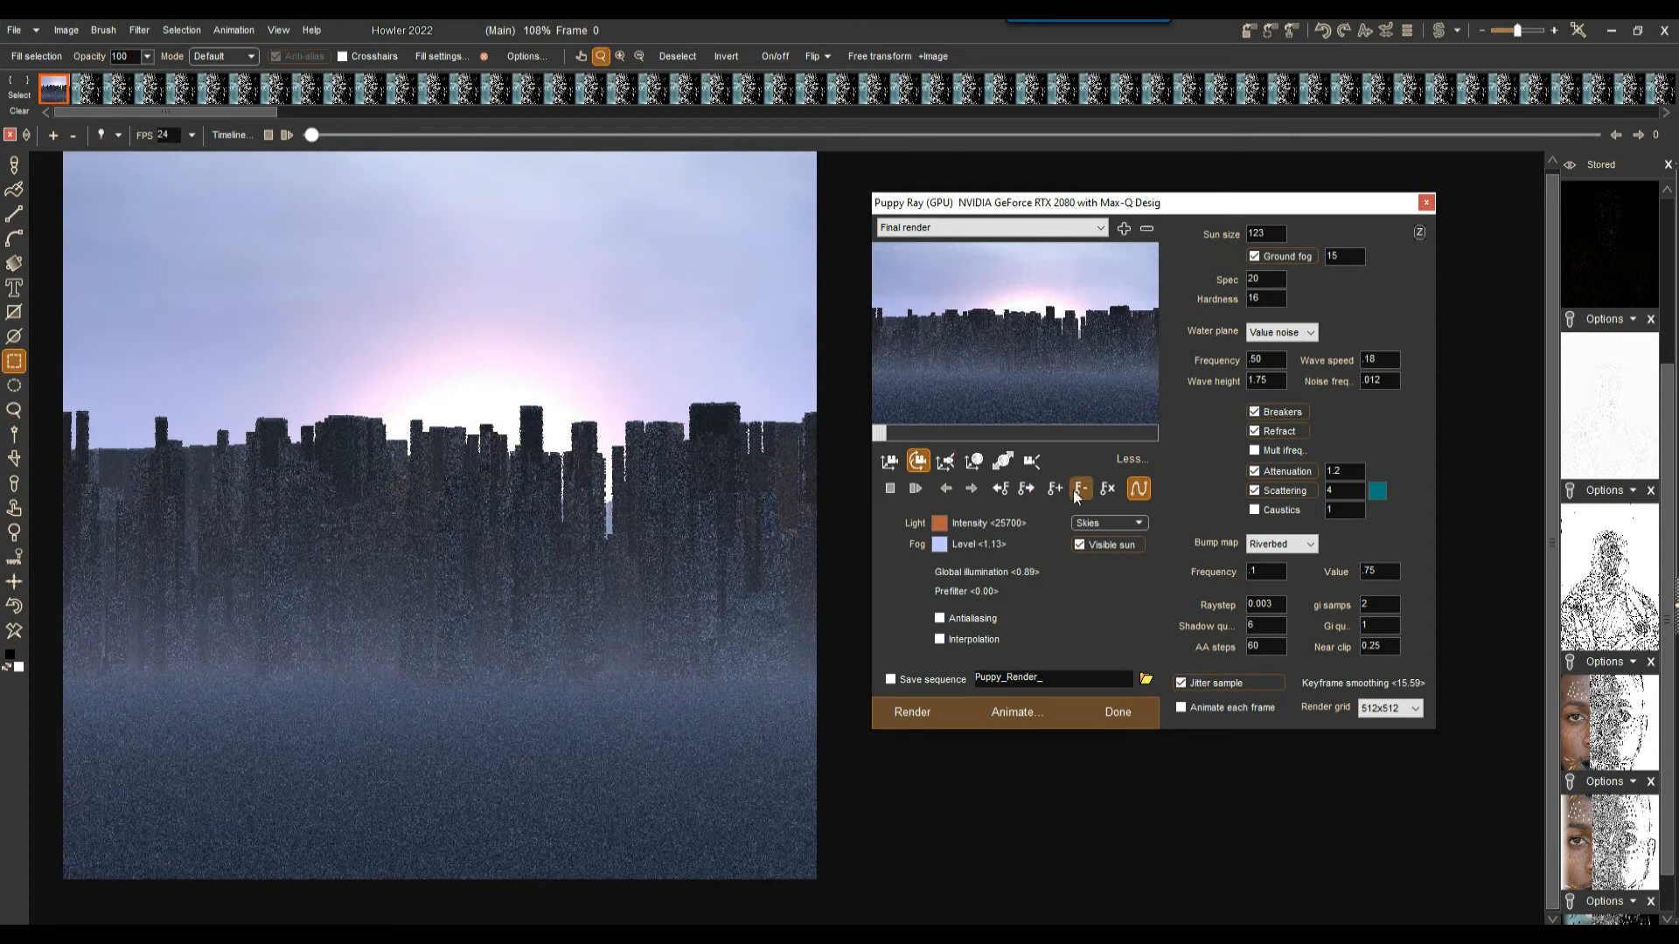
# Zoom the lens in further so the skyline columns fill more of the view at frame 0.
pyautogui.click(1035, 462)
pyautogui.moveTo(969, 379); pyautogui.dragTo(1126, 376)
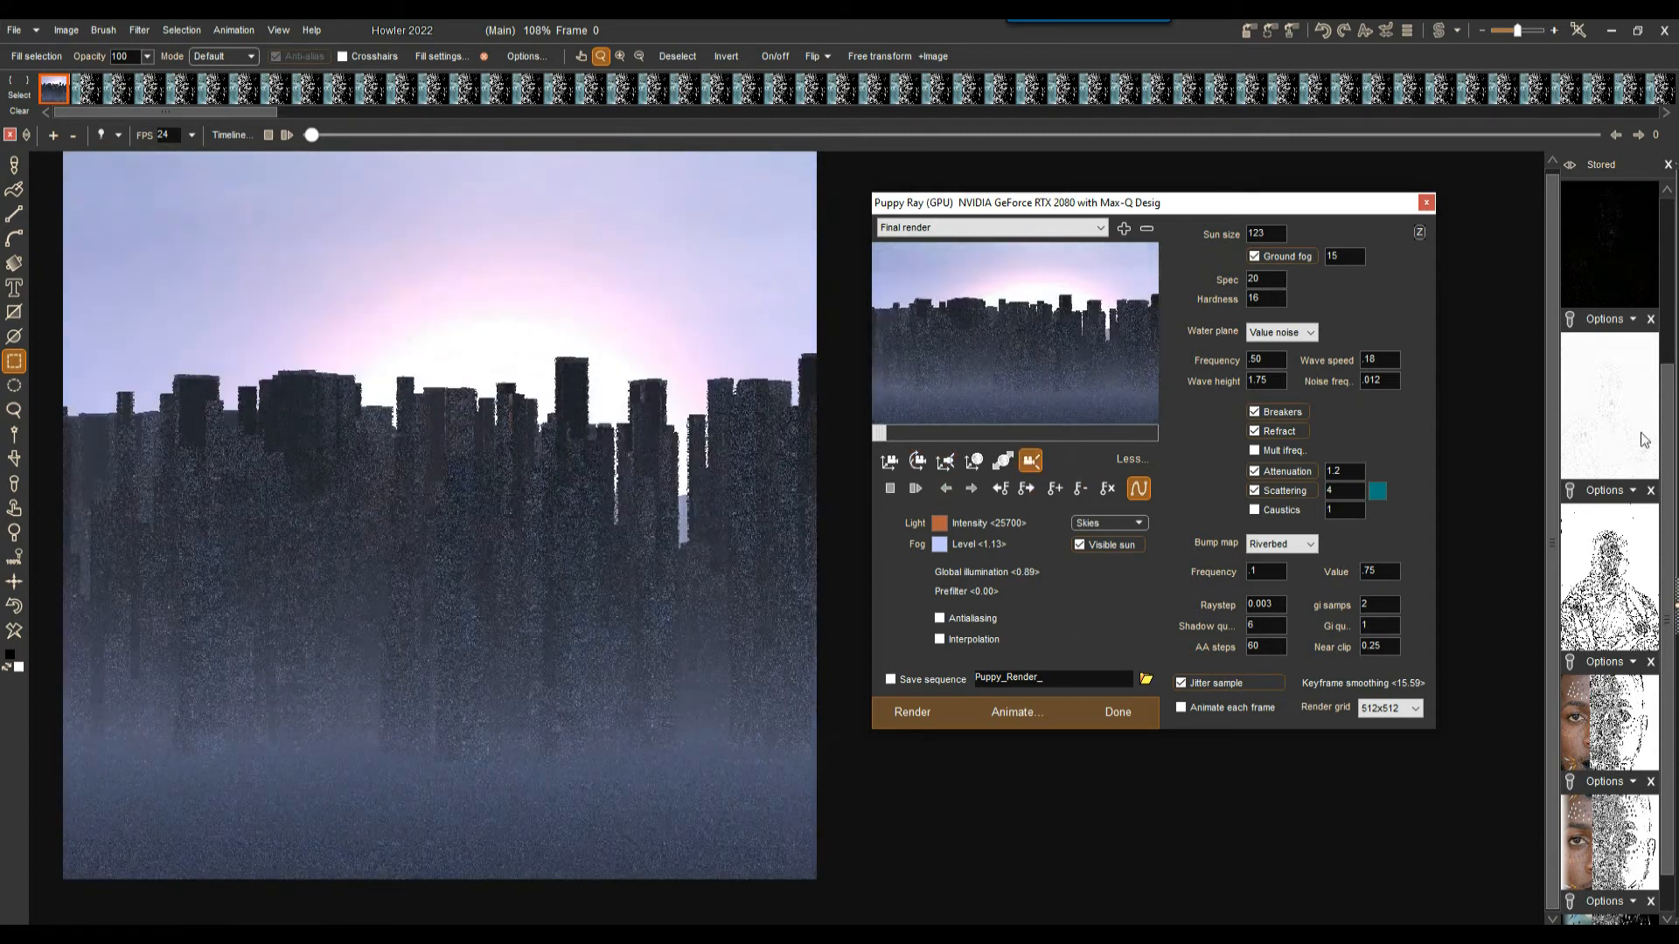
pyautogui.moveTo(977, 362); pyautogui.dragTo(1172, 357)
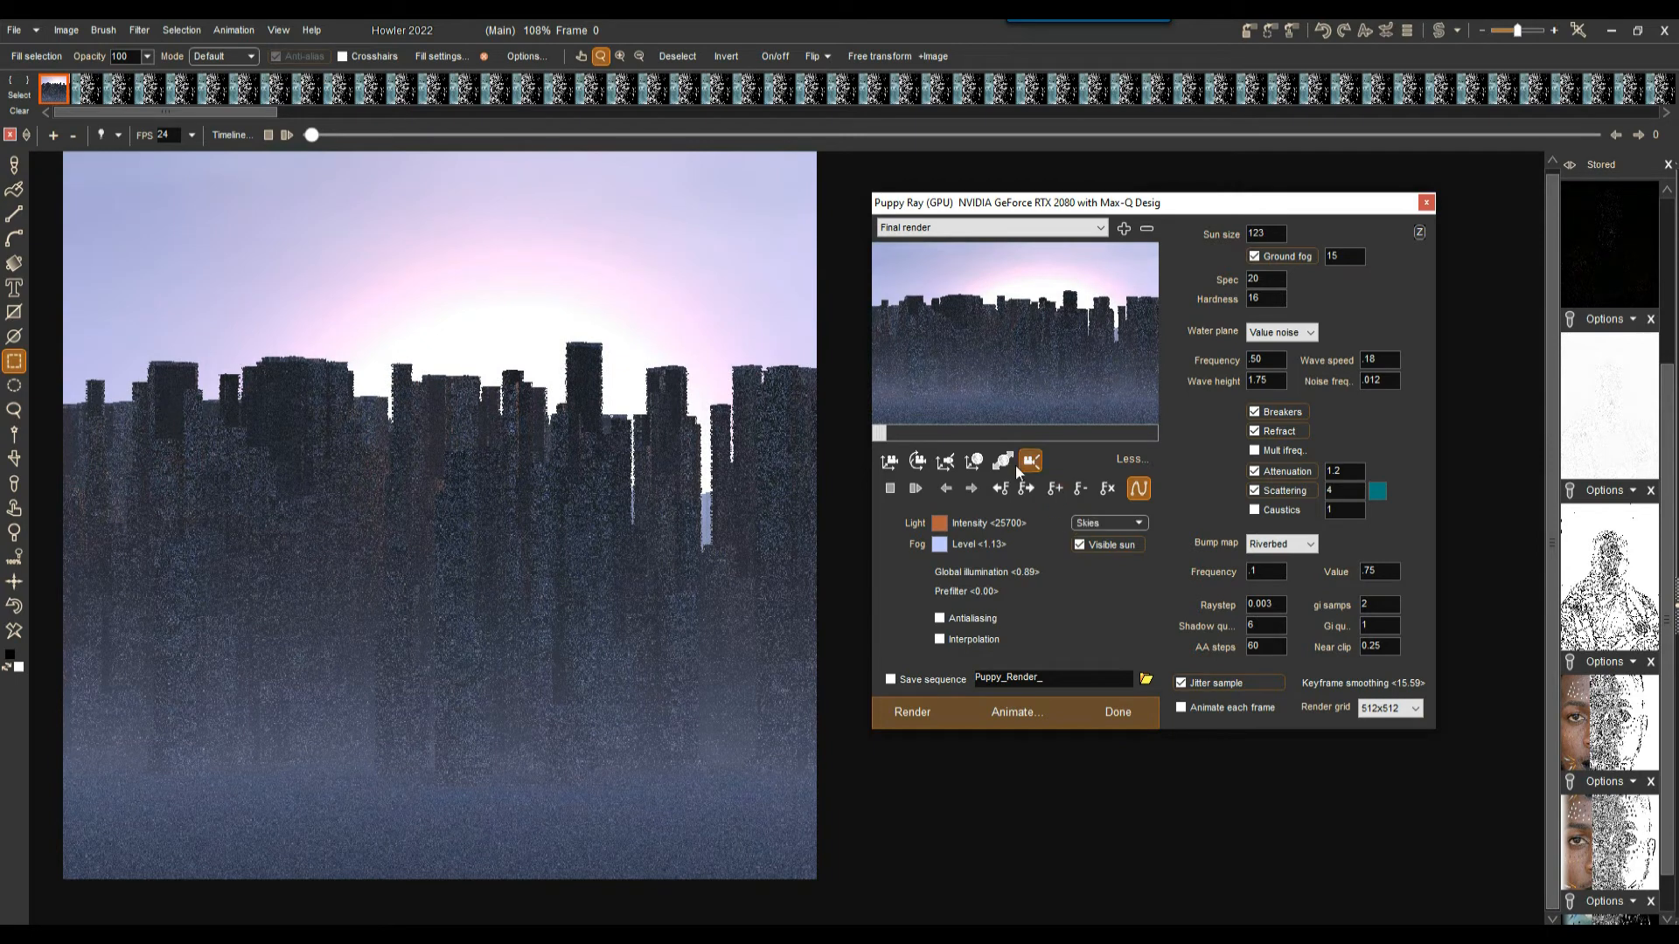
# Return the animation preview to frame 0 and set AA steps to 24 and the GI samples to 5.
pyautogui.moveTo(883, 432)
pyautogui.mouseDown()
pyautogui.moveTo(1056, 433)
pyautogui.moveTo(863, 426)
pyautogui.mouseUp()
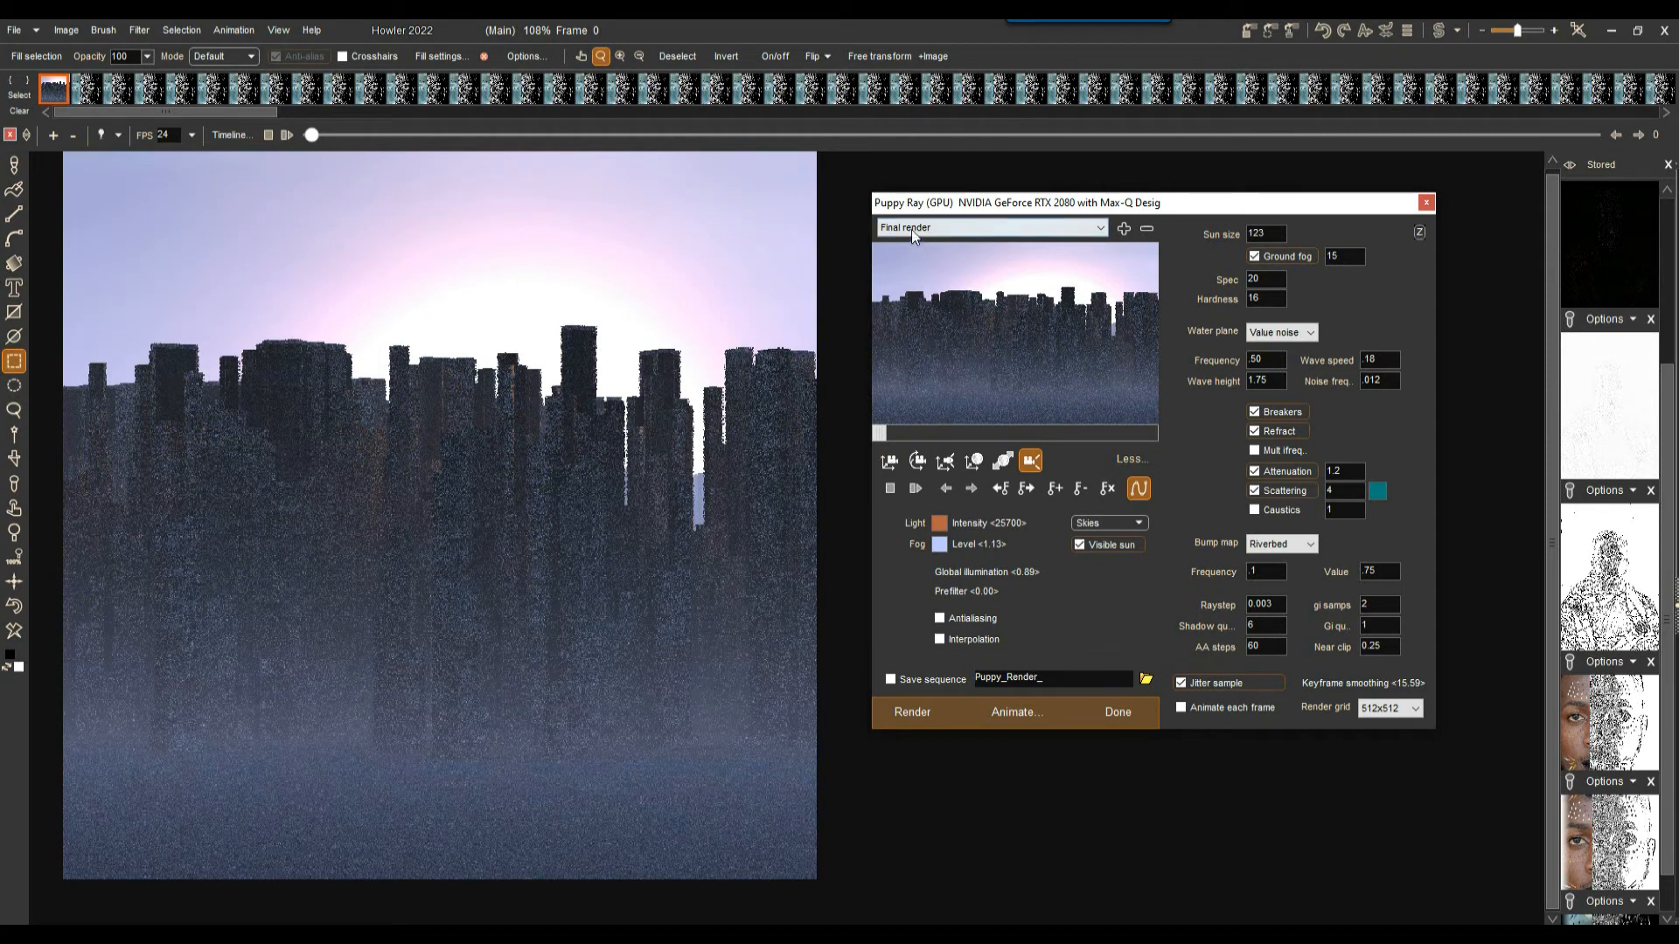
pyautogui.moveTo(1280, 651); pyautogui.dragTo(1211, 654)
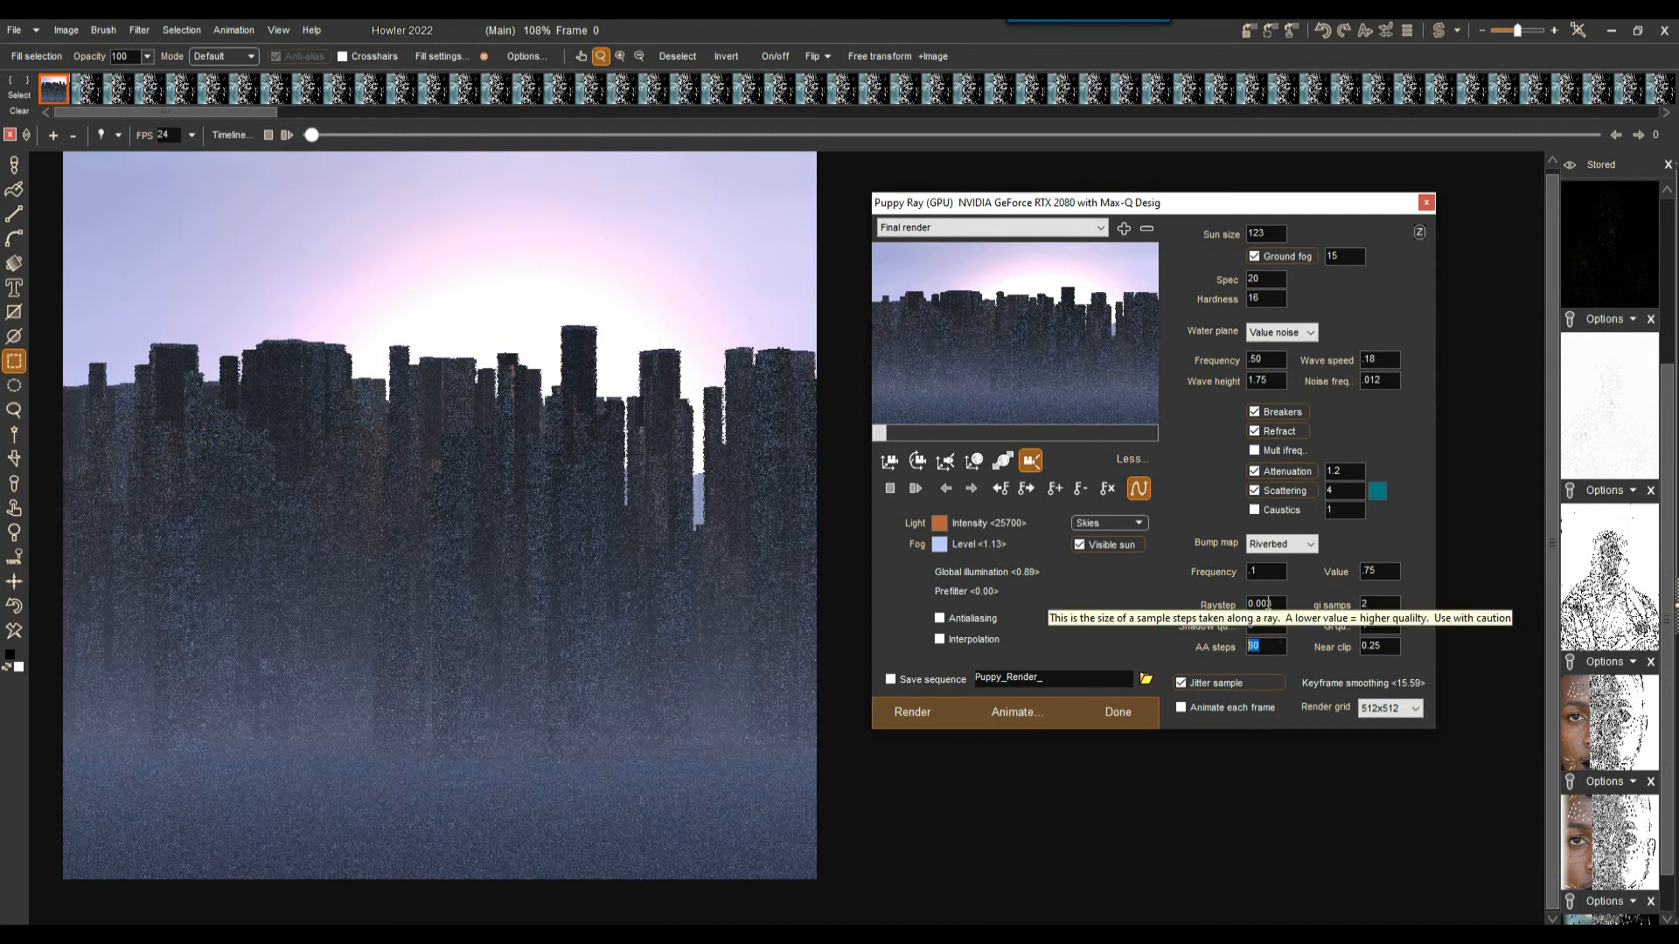
pyautogui.click(1275, 648)
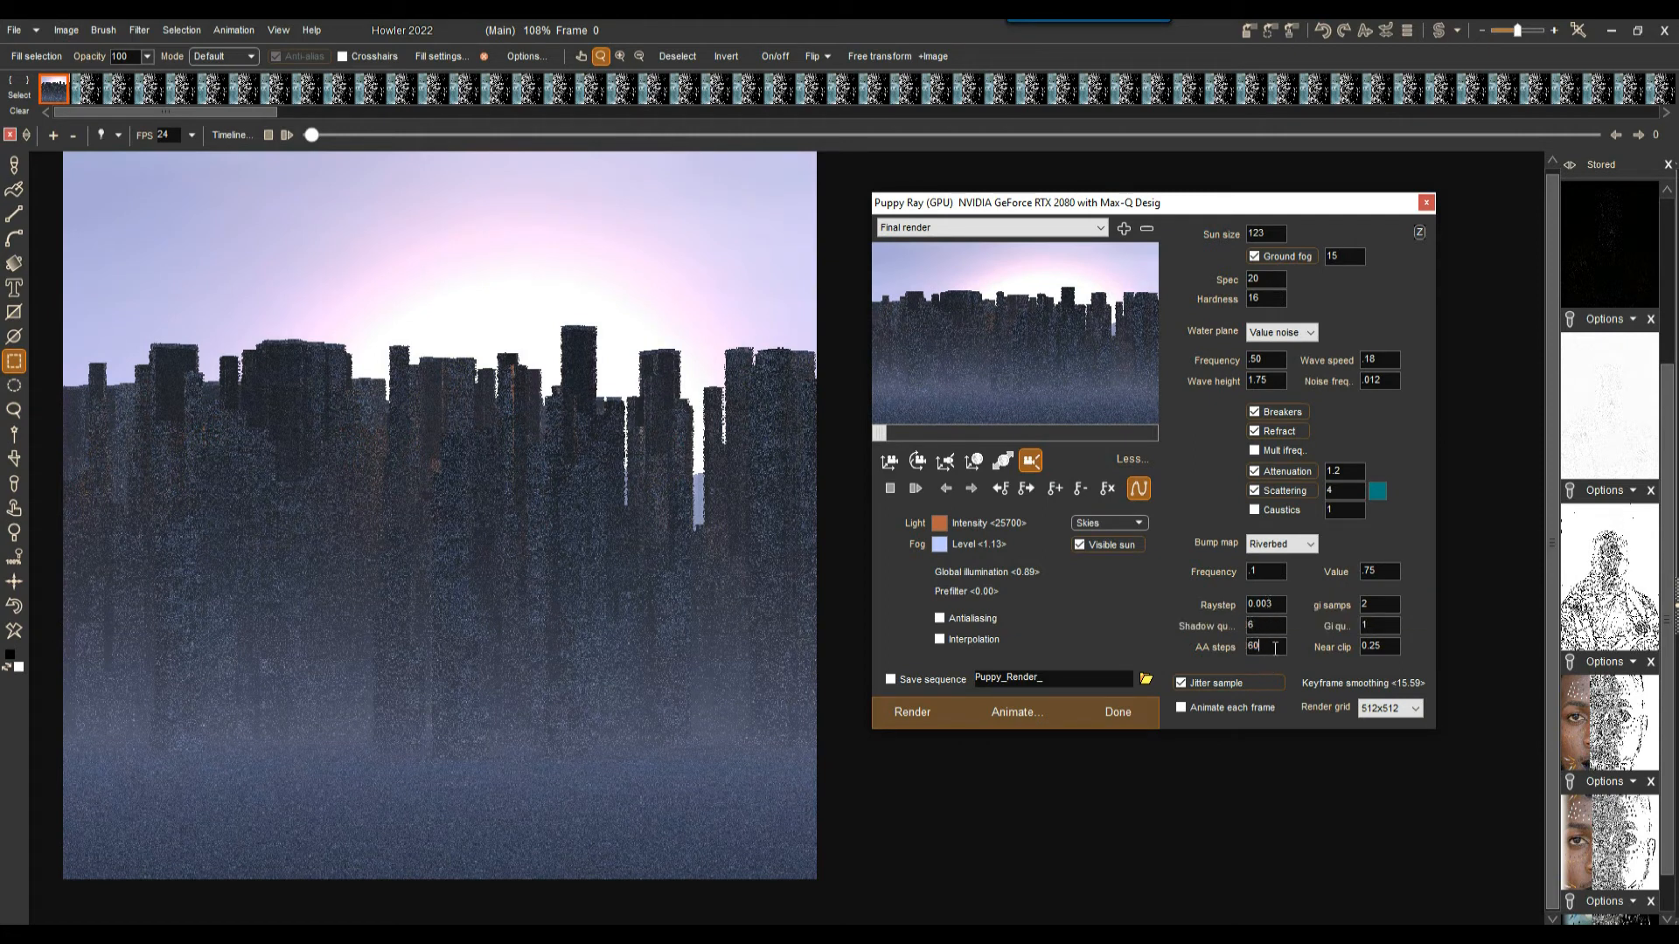
pyautogui.moveTo(1275, 648); pyautogui.dragTo(1228, 654)
pyautogui.write('24')
pyautogui.write('5')
# Set the raystep to 0.006 and the shadow quality to 12.
pyautogui.moveTo(1266, 603); pyautogui.dragTo(1275, 605)
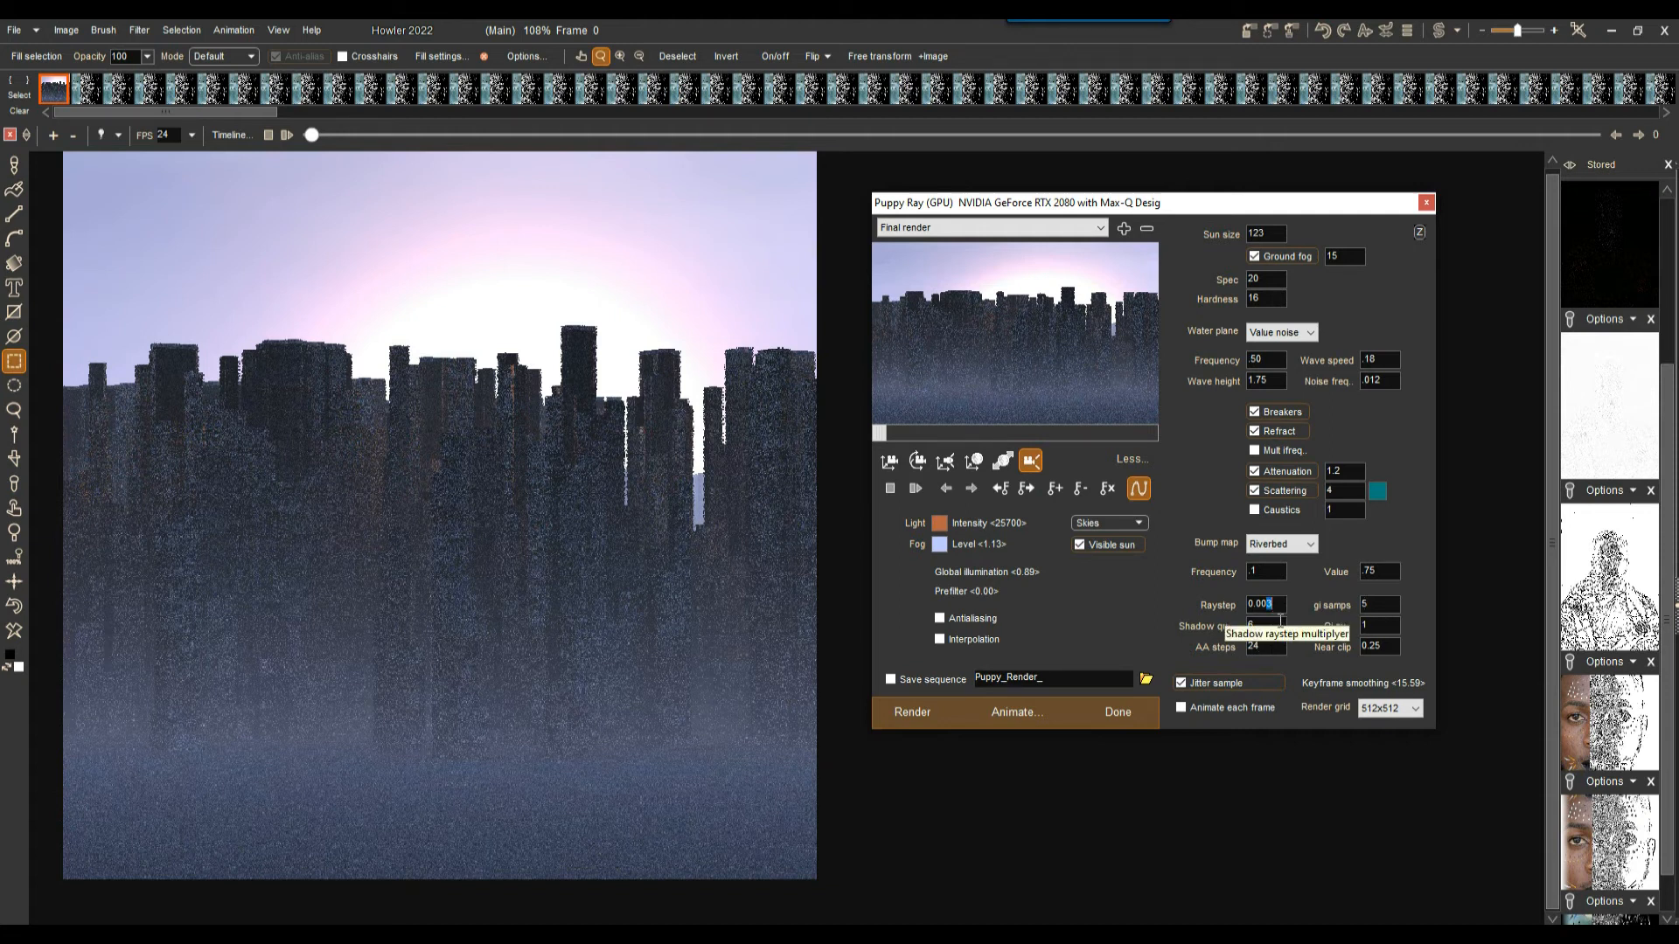
pyautogui.write('6')
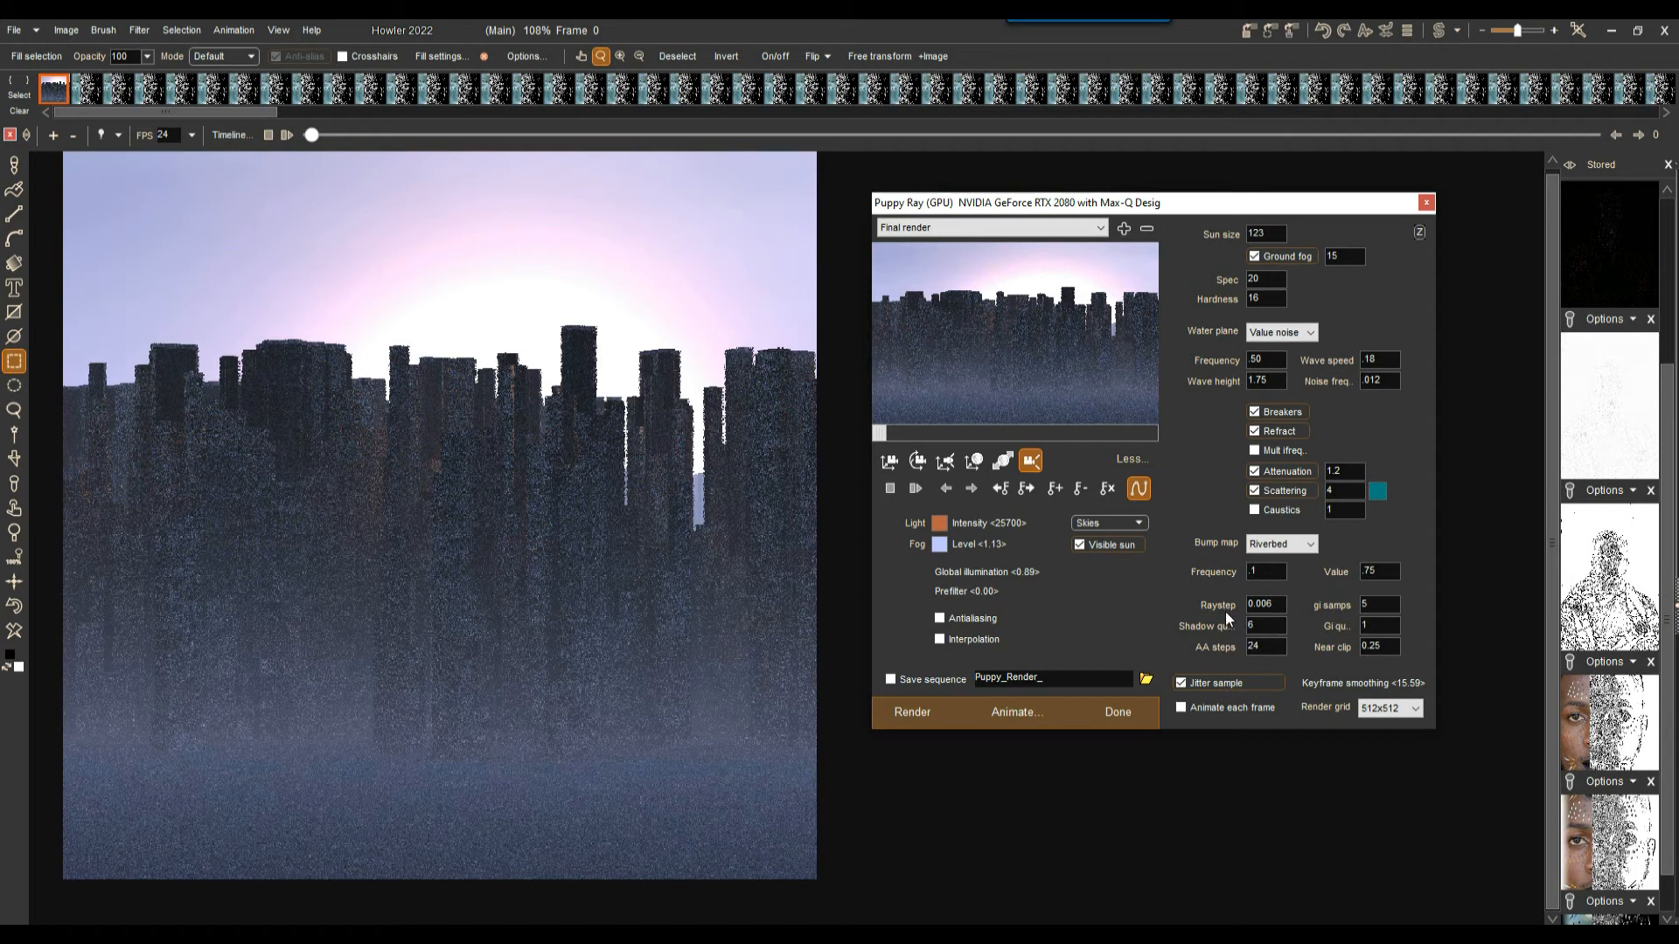
pyautogui.moveTo(1270, 626); pyautogui.dragTo(1190, 644)
pyautogui.write('12')
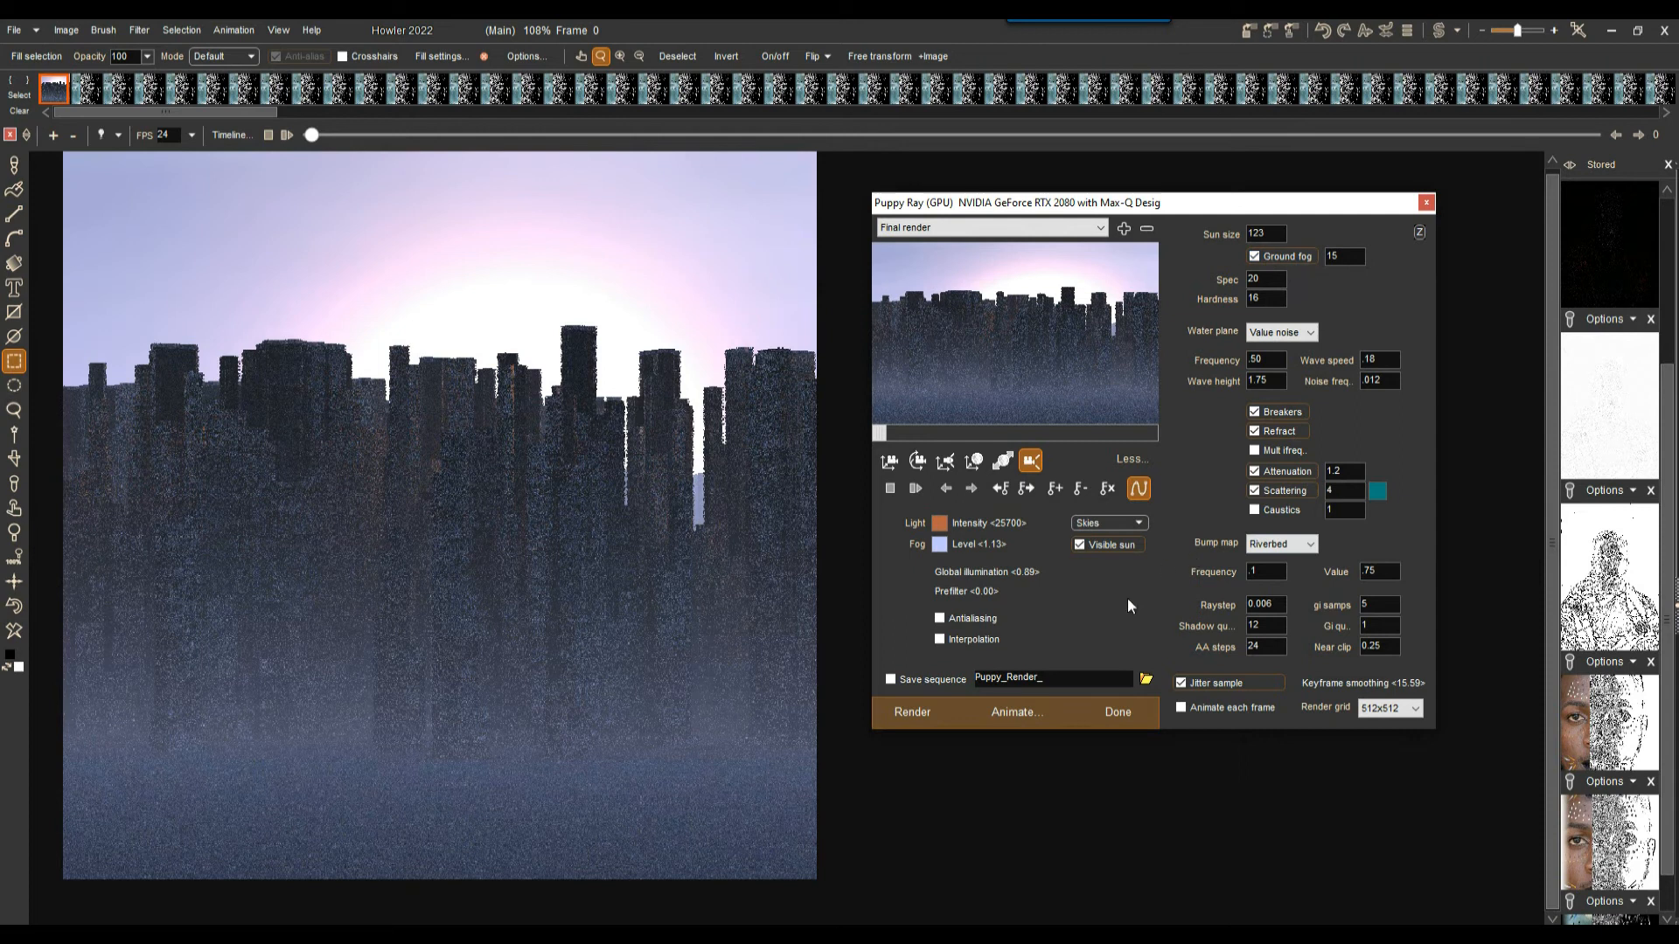
# Test-render the animation at current settings without antialiasing and stop it partway through the sequence.
pyautogui.click(1020, 713)
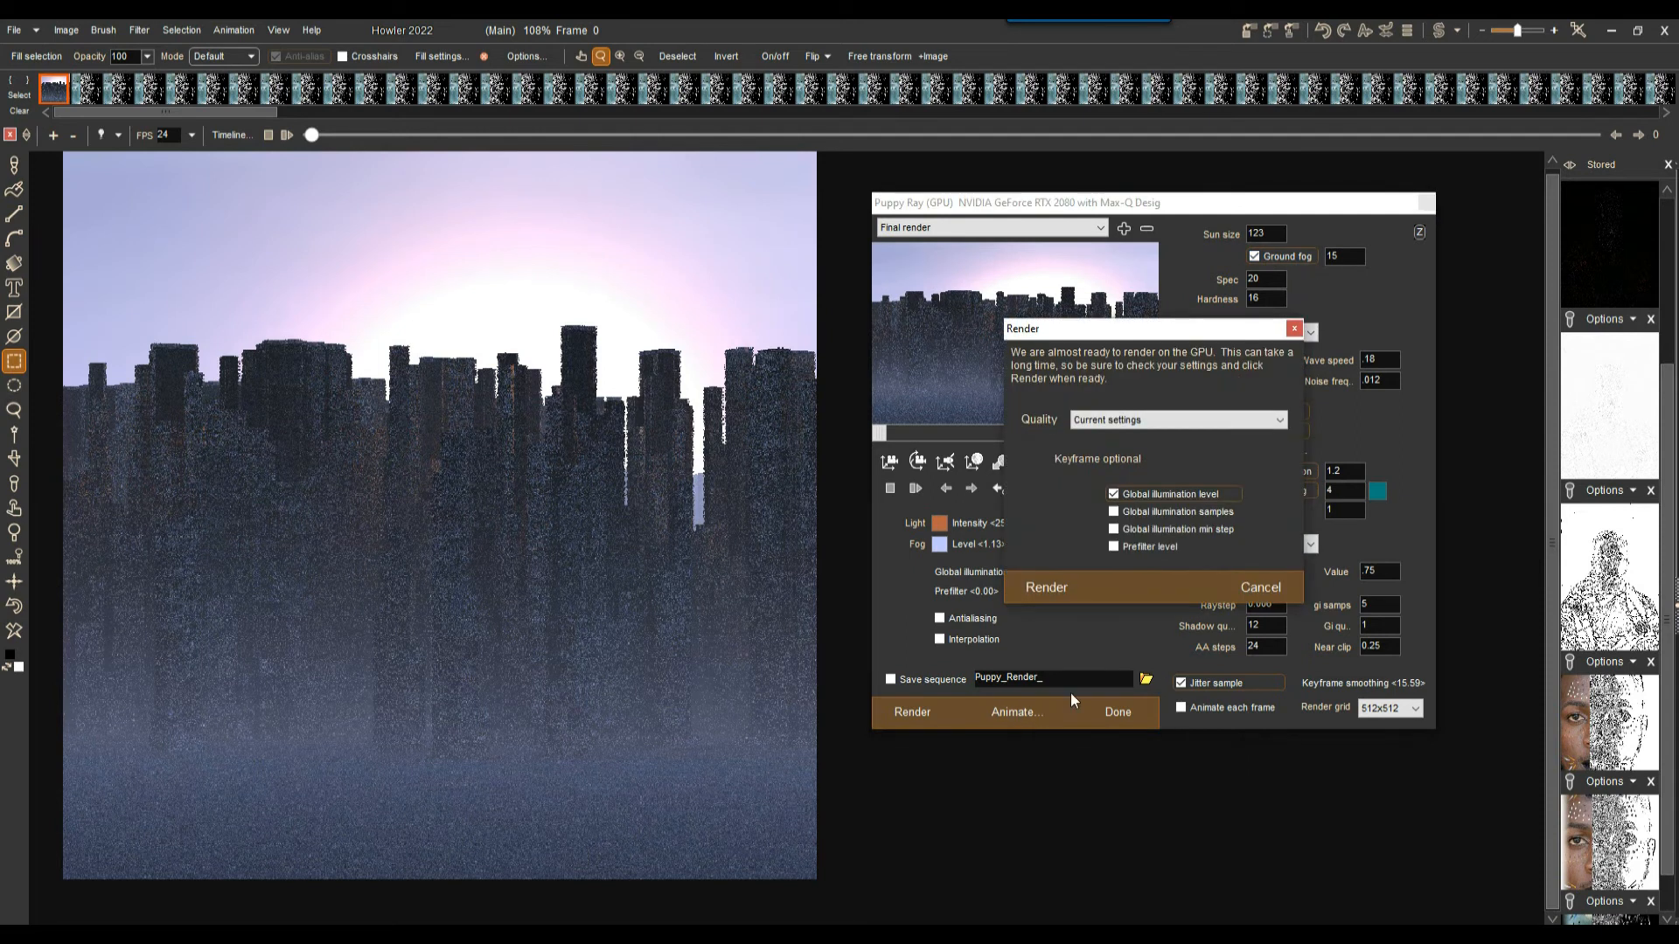
pyautogui.click(1046, 588)
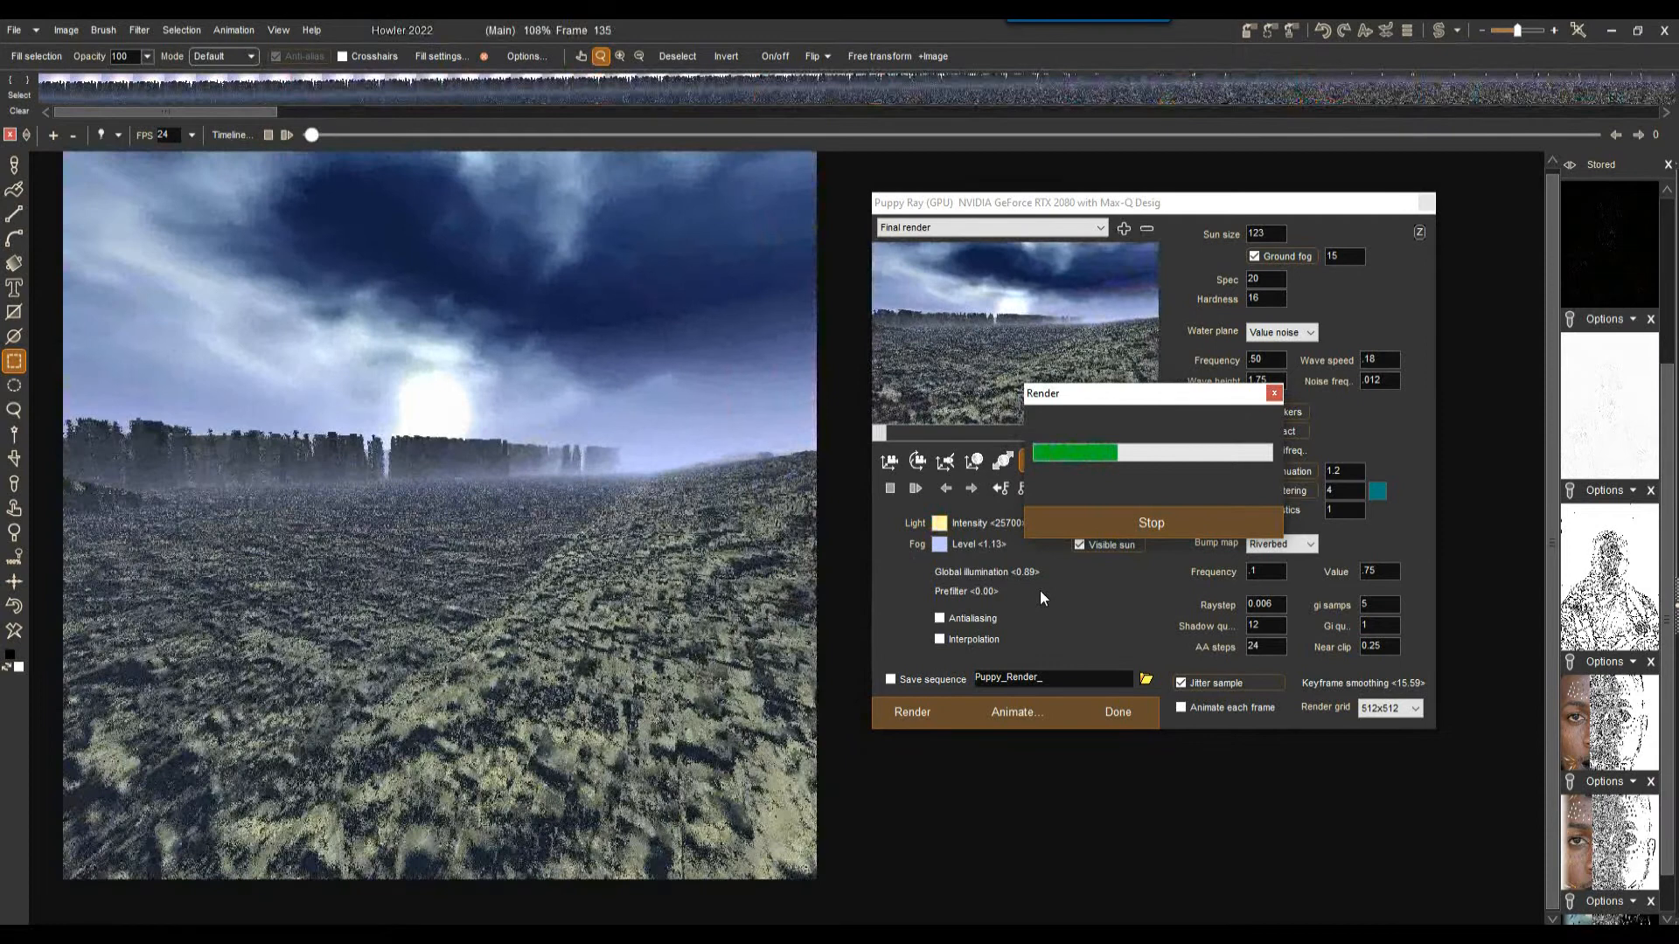
pyautogui.click(1151, 518)
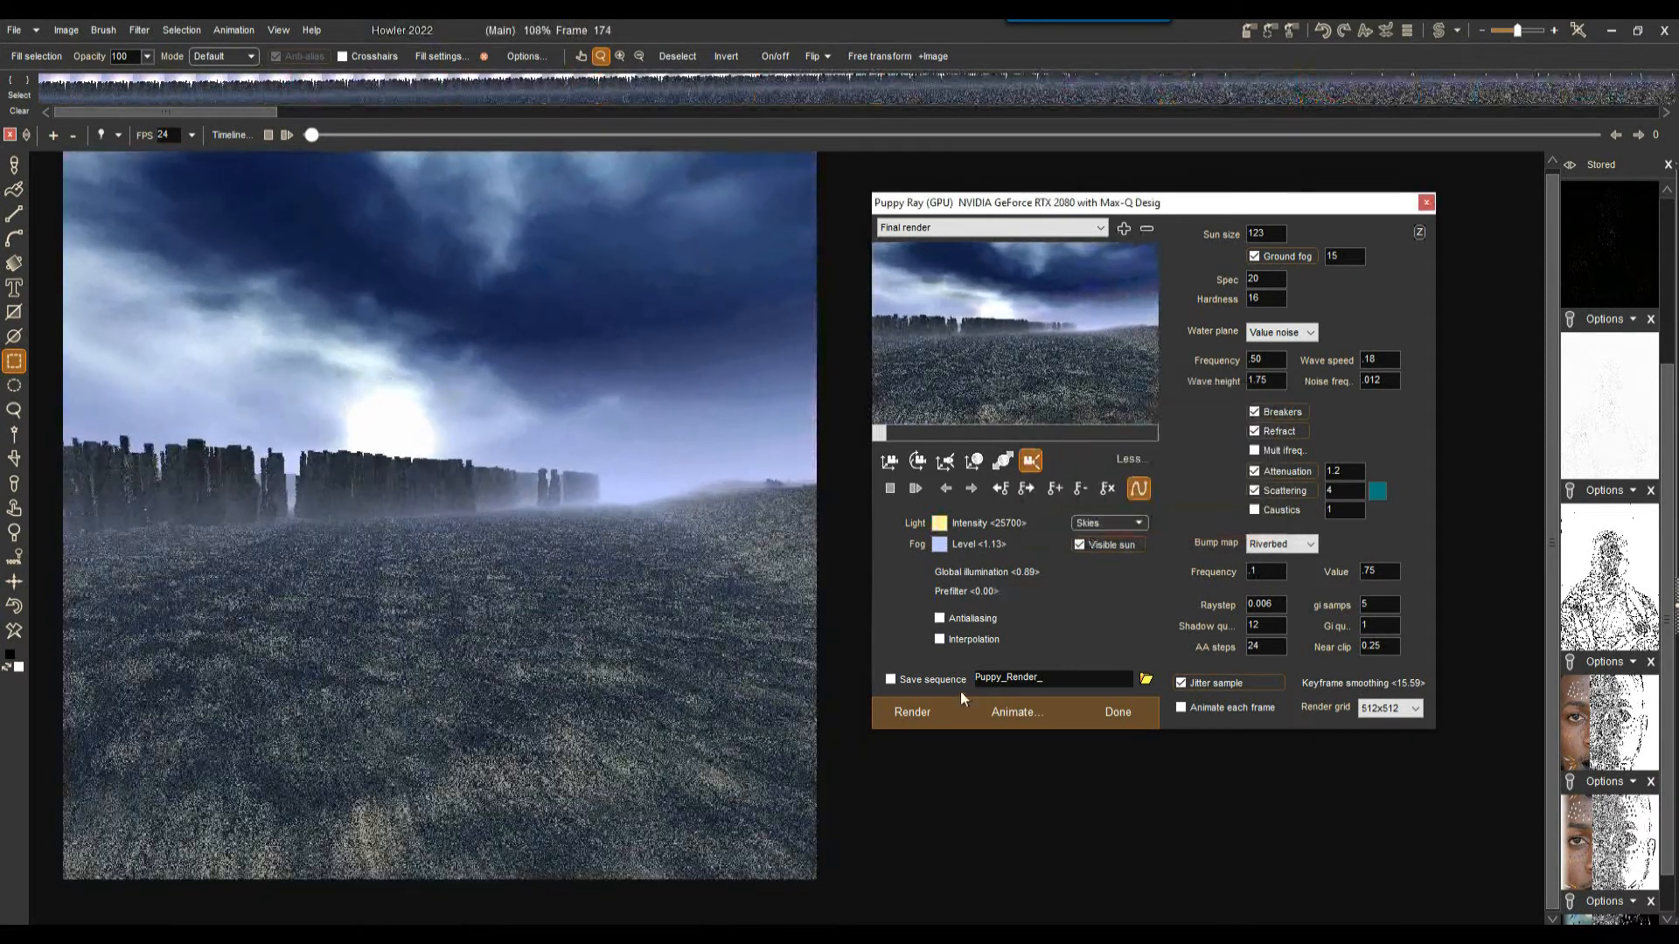
# Turn on antialiasing, test-render the first few animation frames at current settings, and stop the render.
pyautogui.click(977, 619)
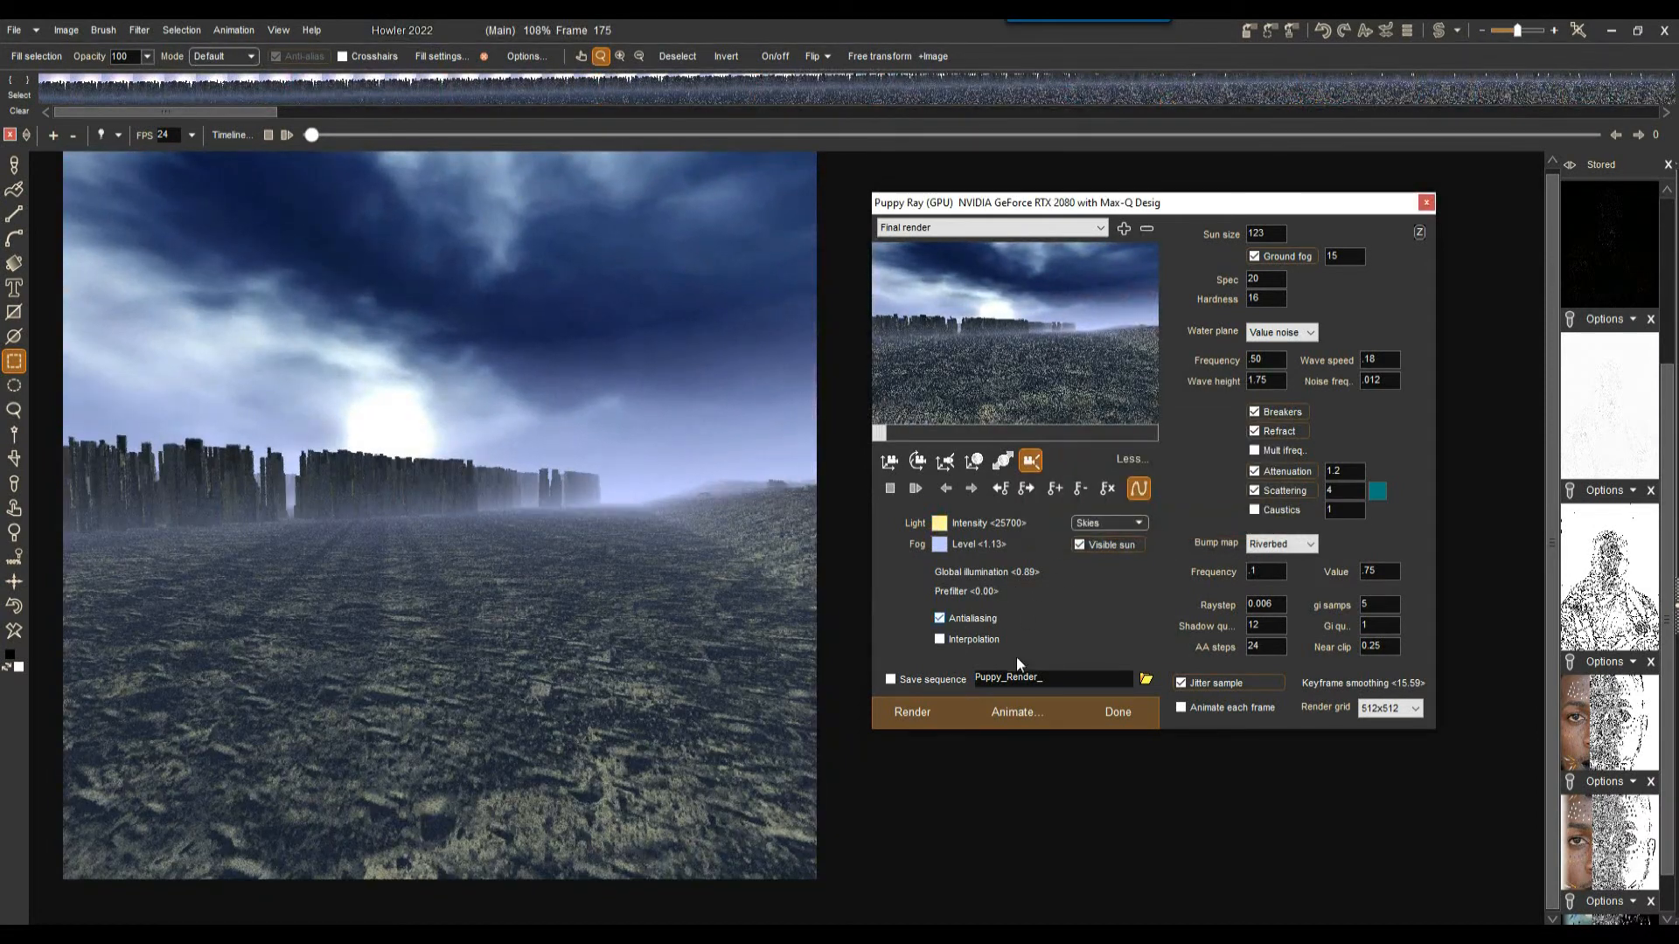
pyautogui.click(1014, 715)
pyautogui.click(1048, 589)
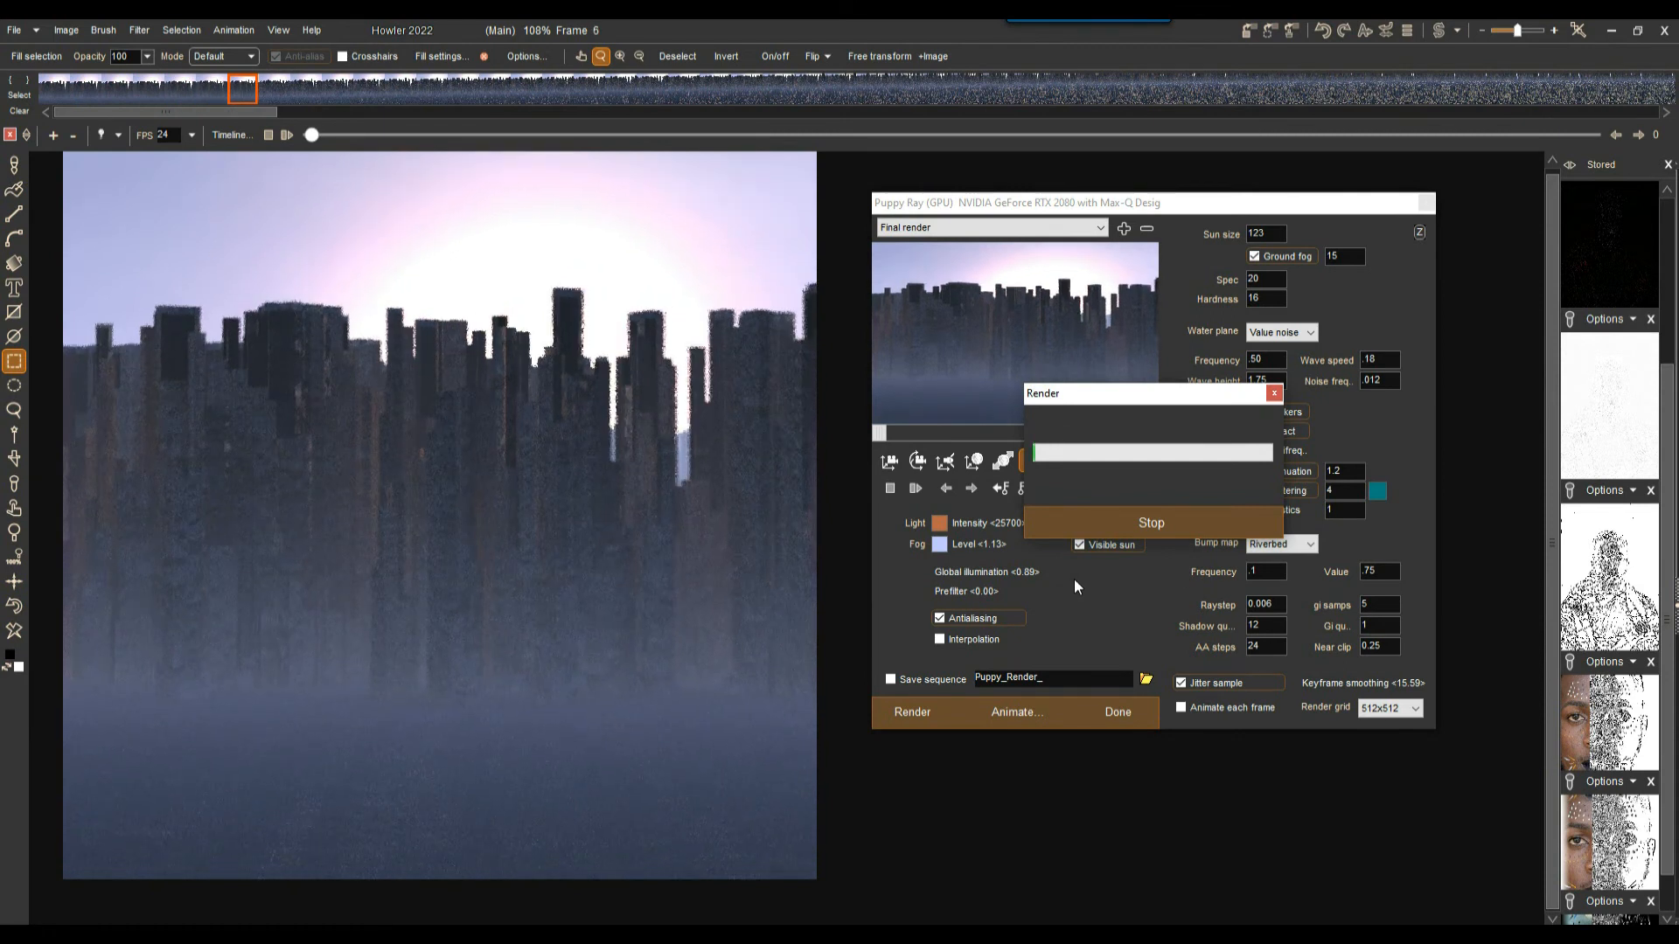
pyautogui.click(1151, 520)
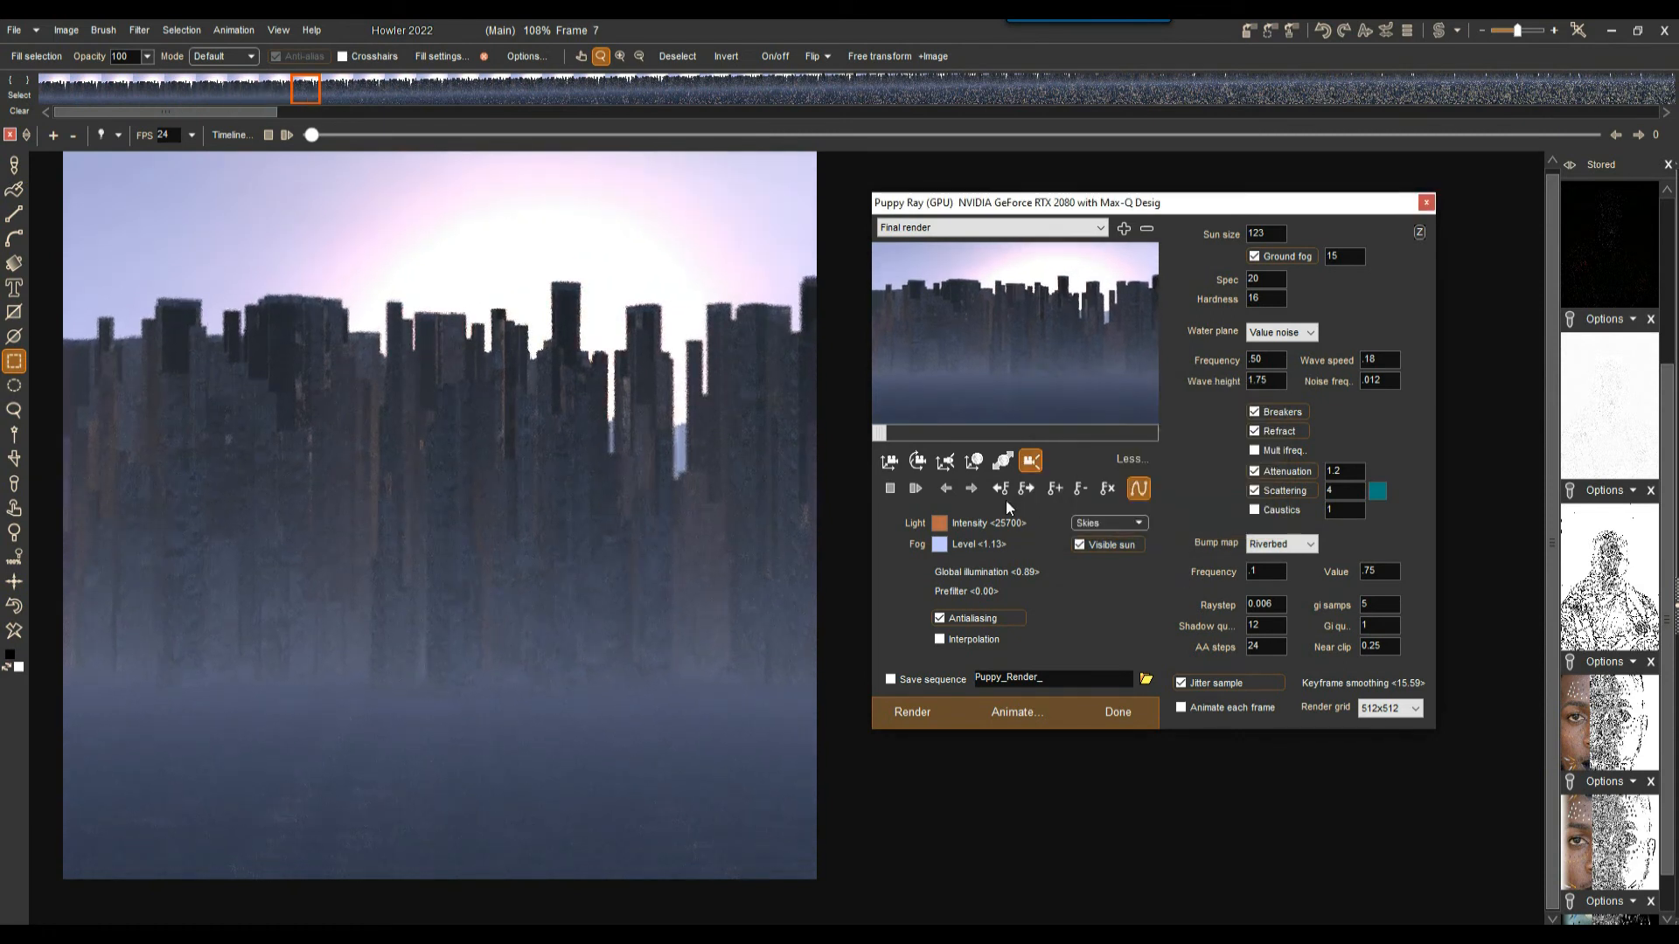
# Reduce AA steps to 8 and start rendering the animation again from the first frame.
pyautogui.doubleClick(1280, 650)
pyautogui.write('8')
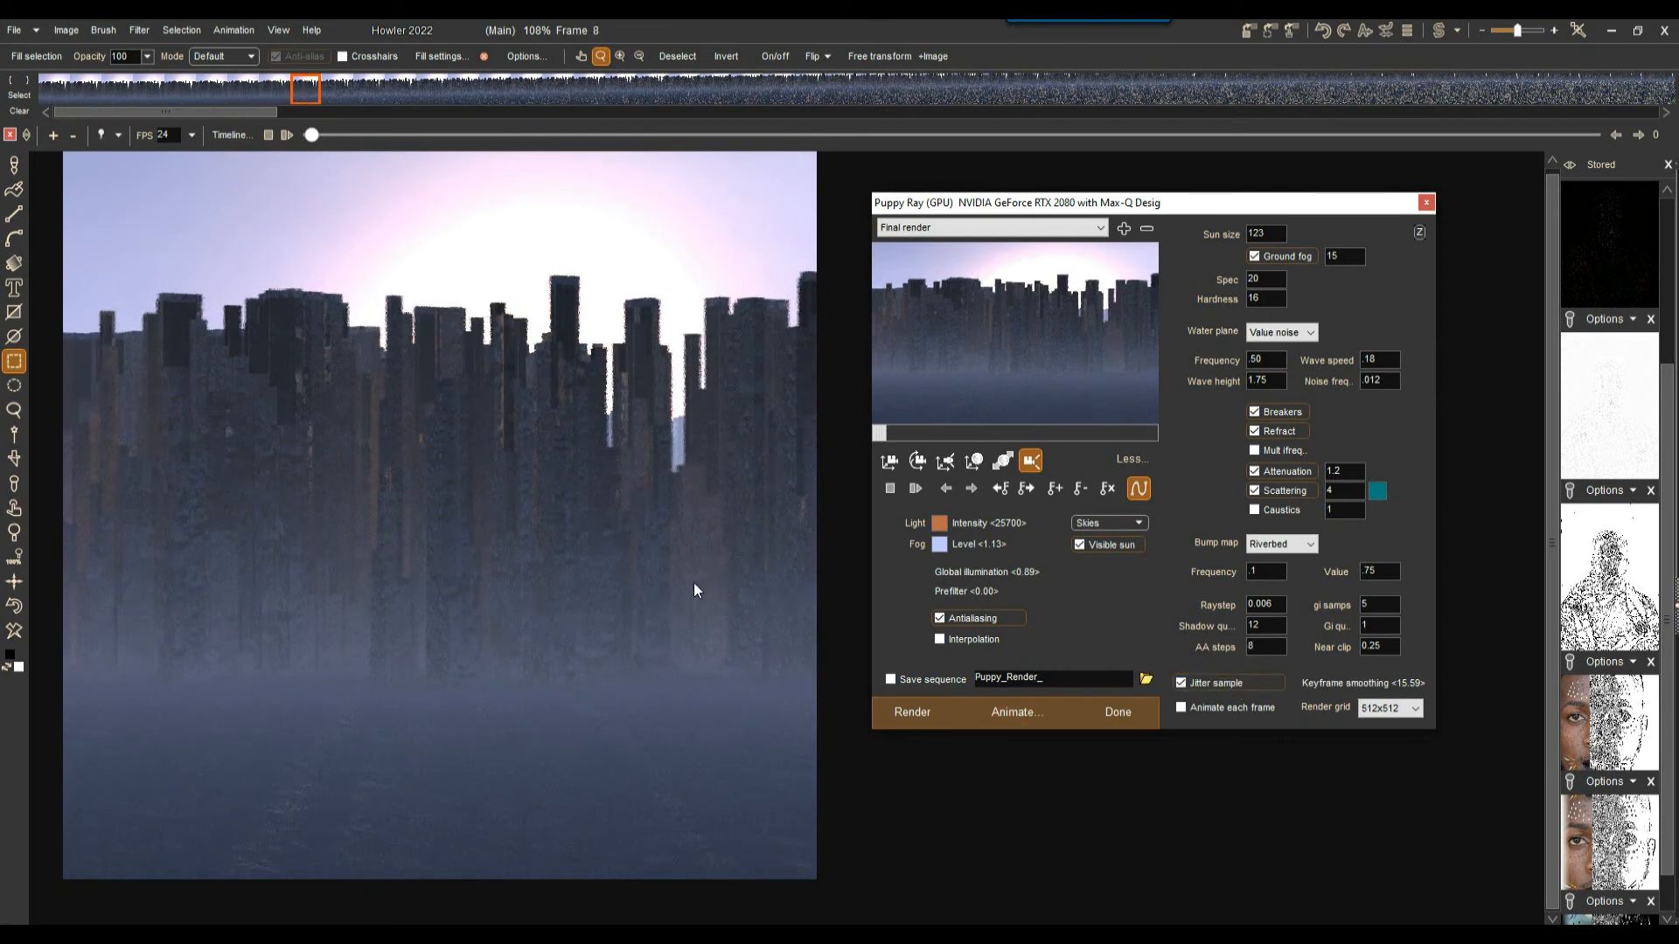
pyautogui.click(1010, 709)
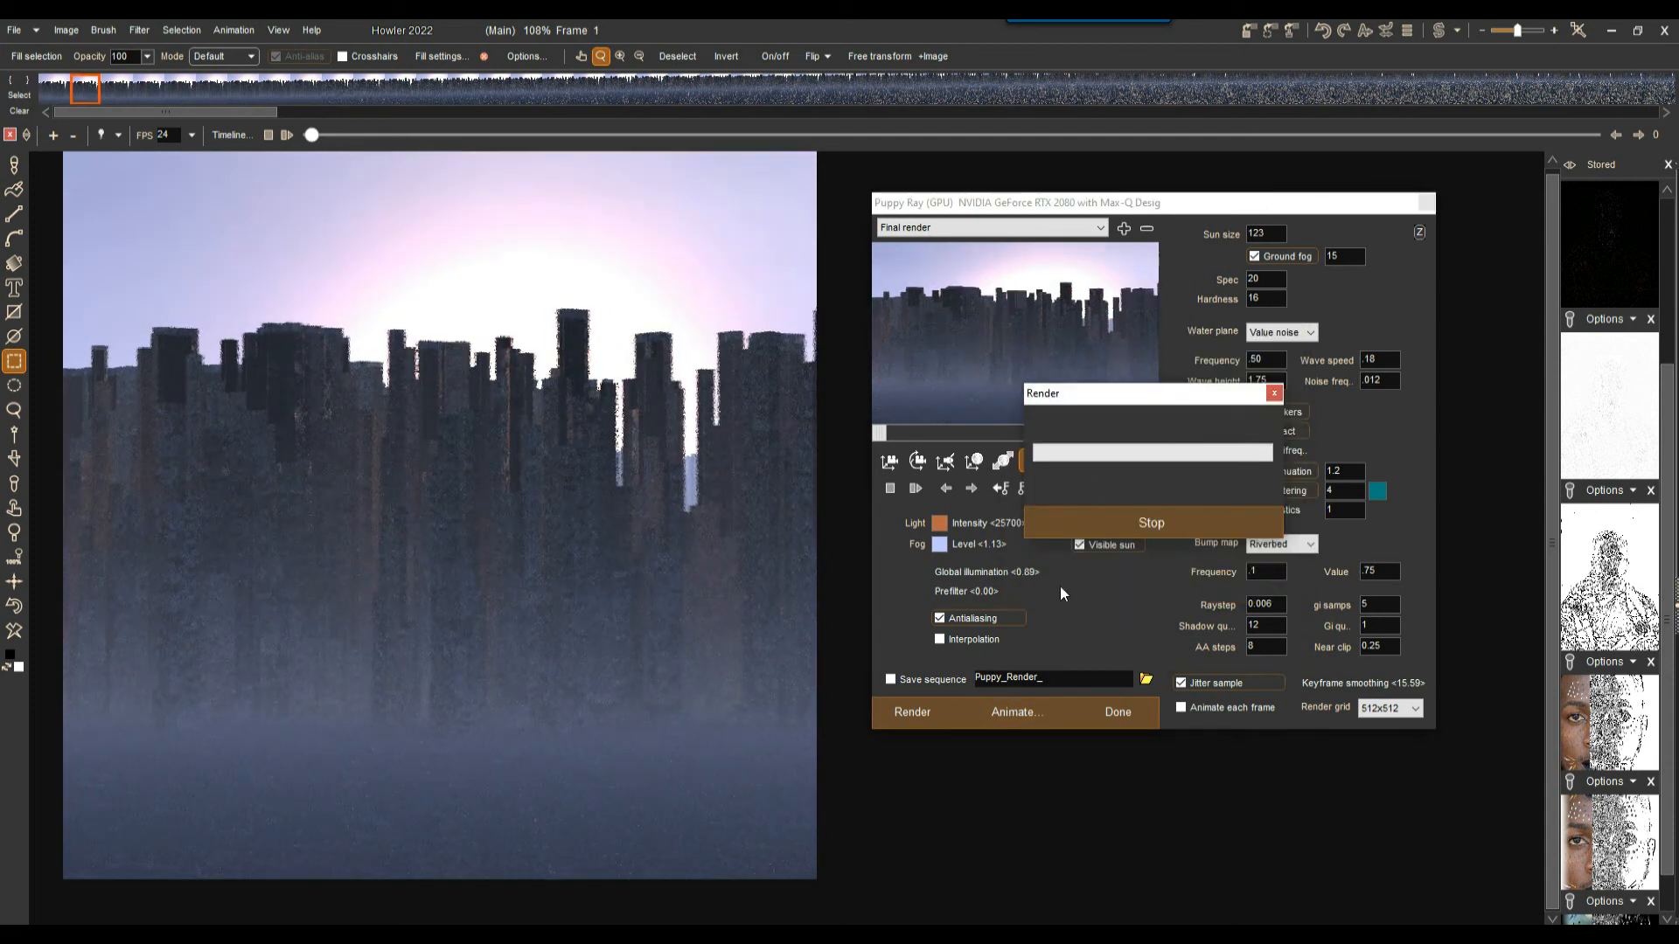